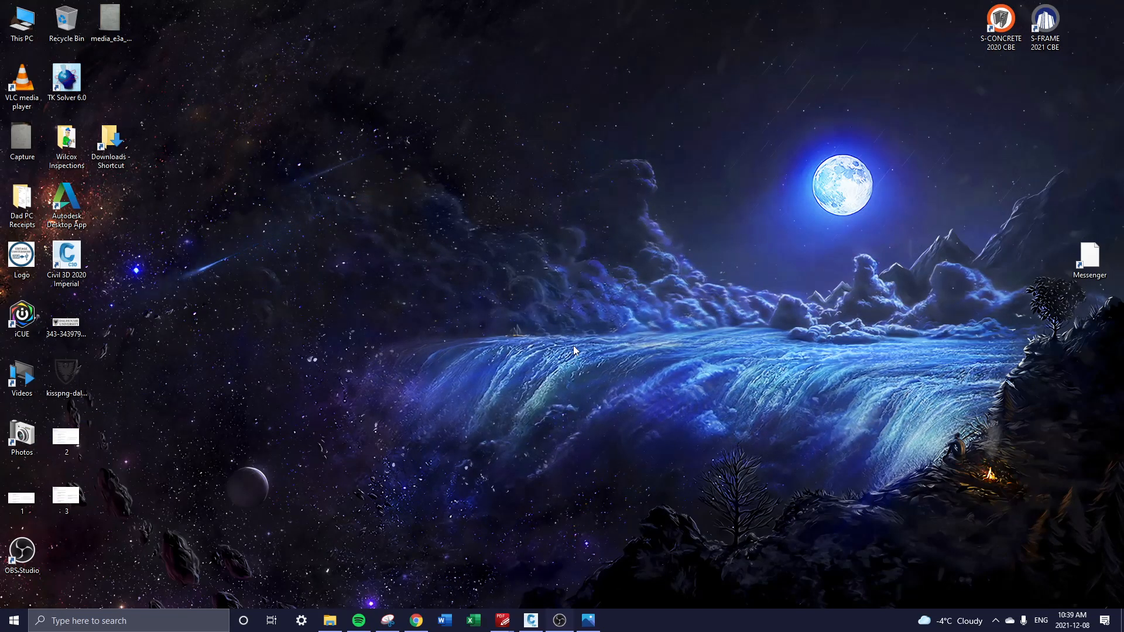
pyautogui.moveTo(708, 190); pyautogui.dragTo(502, 332)
pyautogui.moveTo(773, 218); pyautogui.dragTo(532, 422)
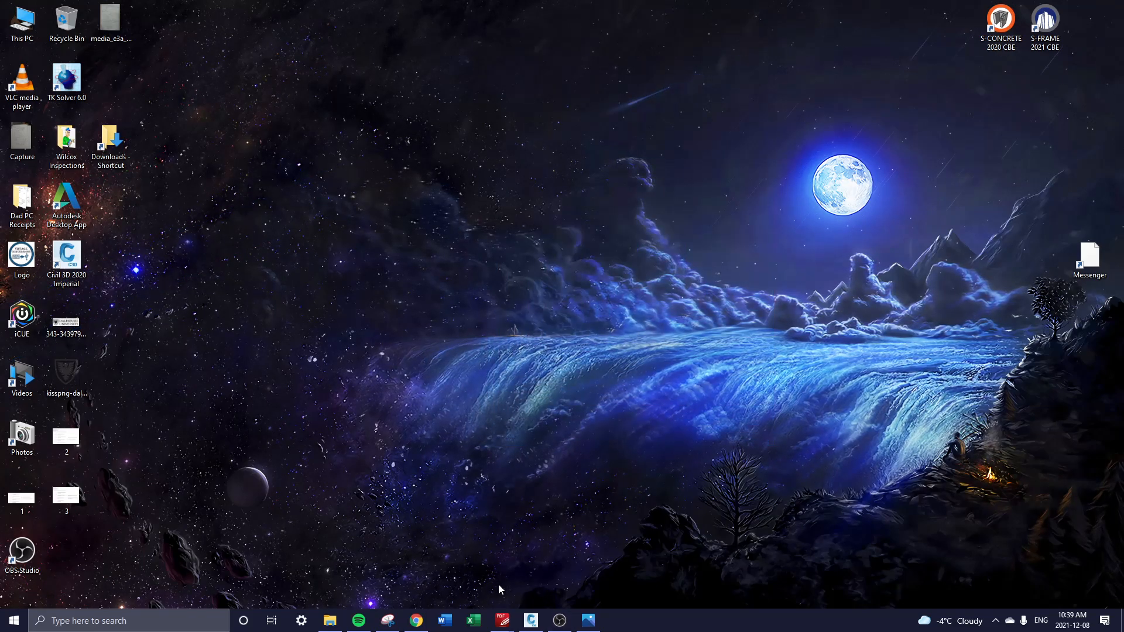
# - Switch to Civil 3D and examine the station, radius, northing, easting and deflection angle columns of the ROAD alignment table
pyautogui.click(531, 620)
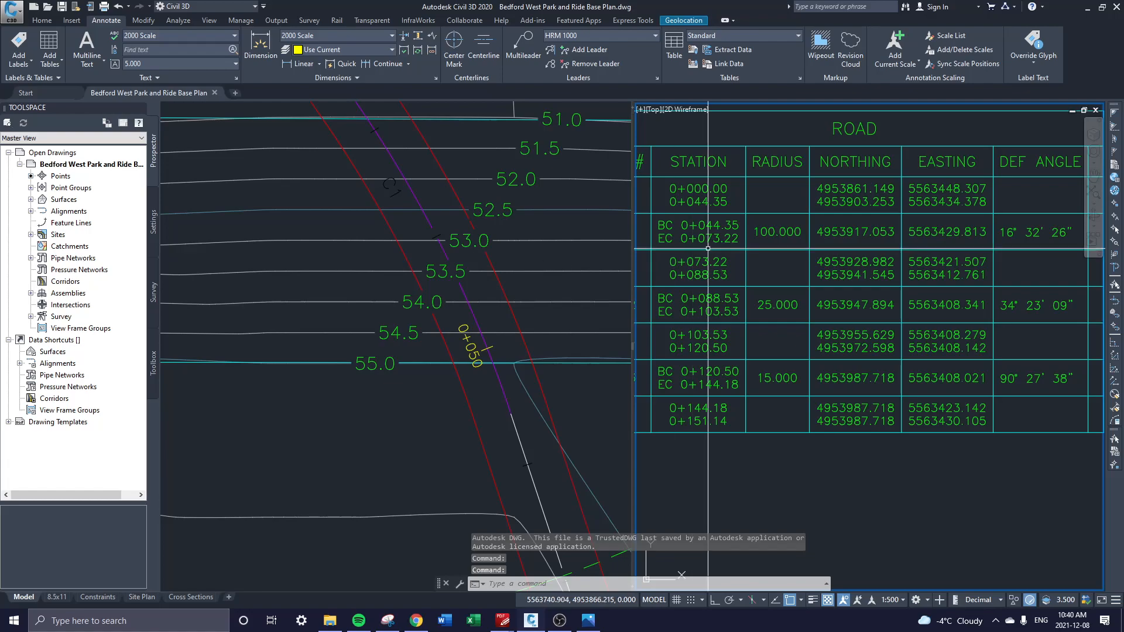
pyautogui.click(591, 268)
pyautogui.moveTo(591, 267); pyautogui.dragTo(444, 289, button='middle')
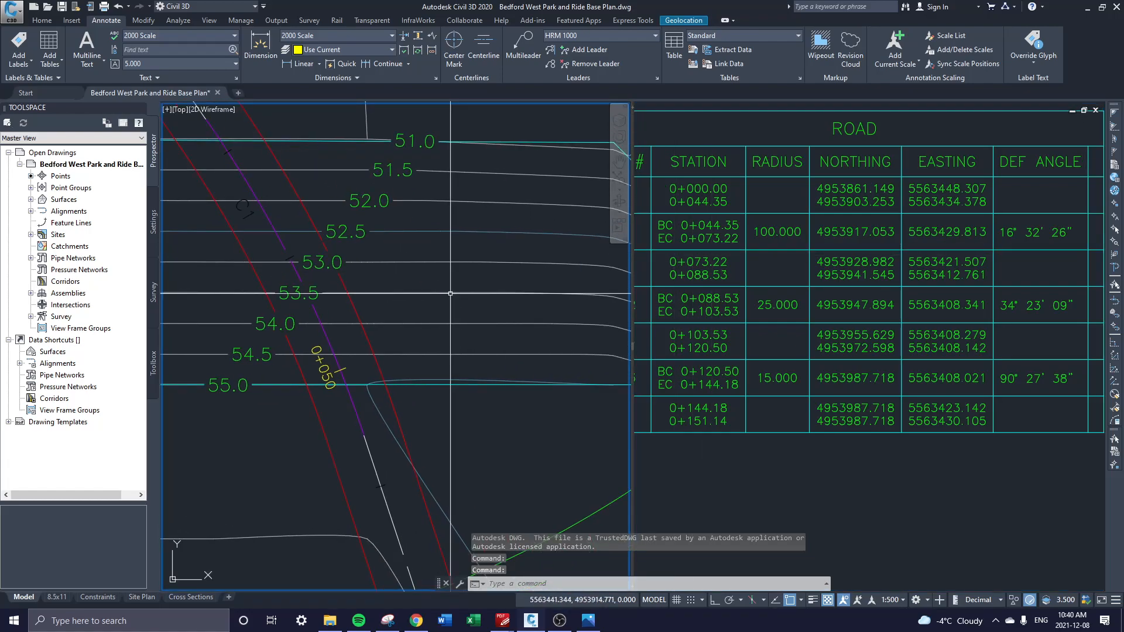
pyautogui.click(730, 482)
pyautogui.scroll(-2, 807, 435)
pyautogui.moveTo(808, 436); pyautogui.dragTo(855, 406, button='middle')
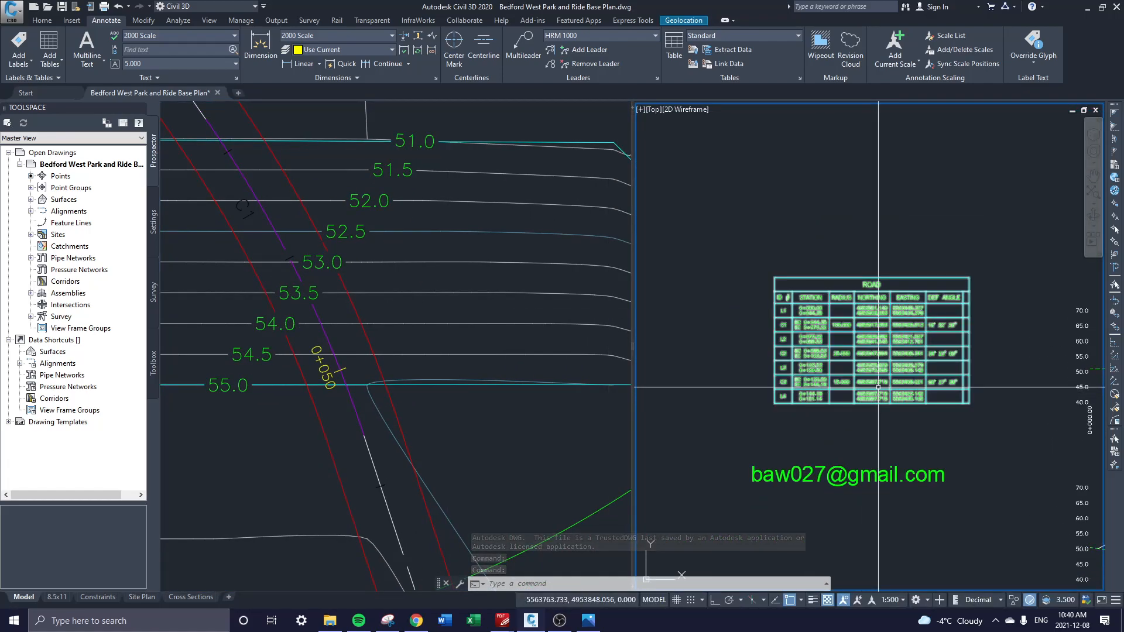
pyautogui.scroll(2, 849, 386)
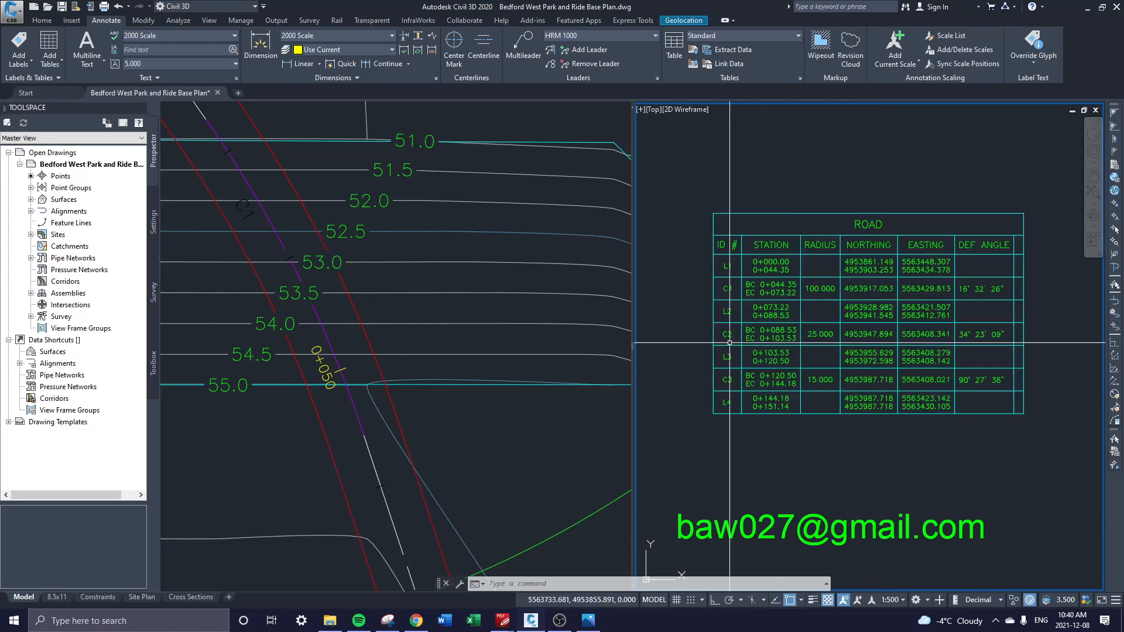
pyautogui.scroll(1, 914, 237)
pyautogui.scroll(-1, 902, 236)
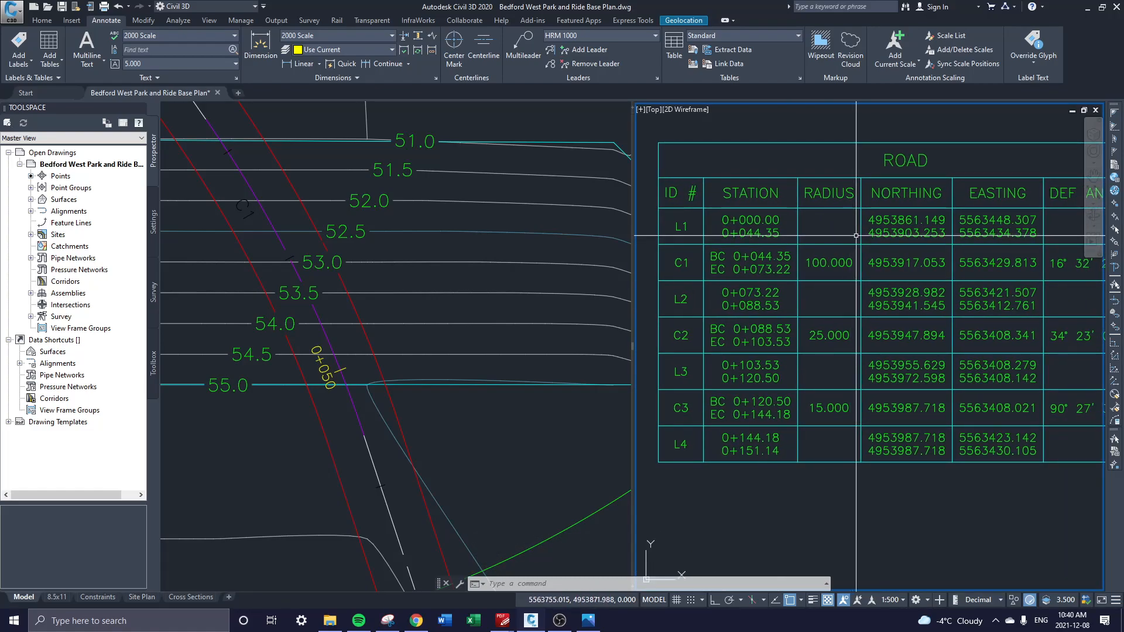
pyautogui.scroll(-1, 844, 233)
pyautogui.scroll(2, 840, 233)
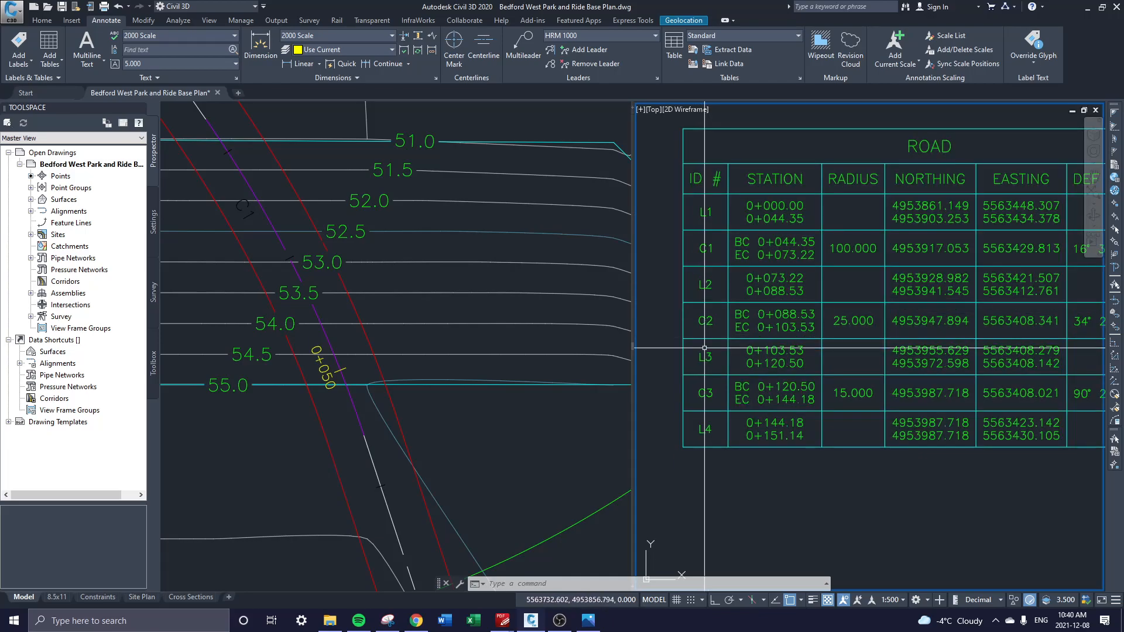
pyautogui.scroll(-2, 887, 287)
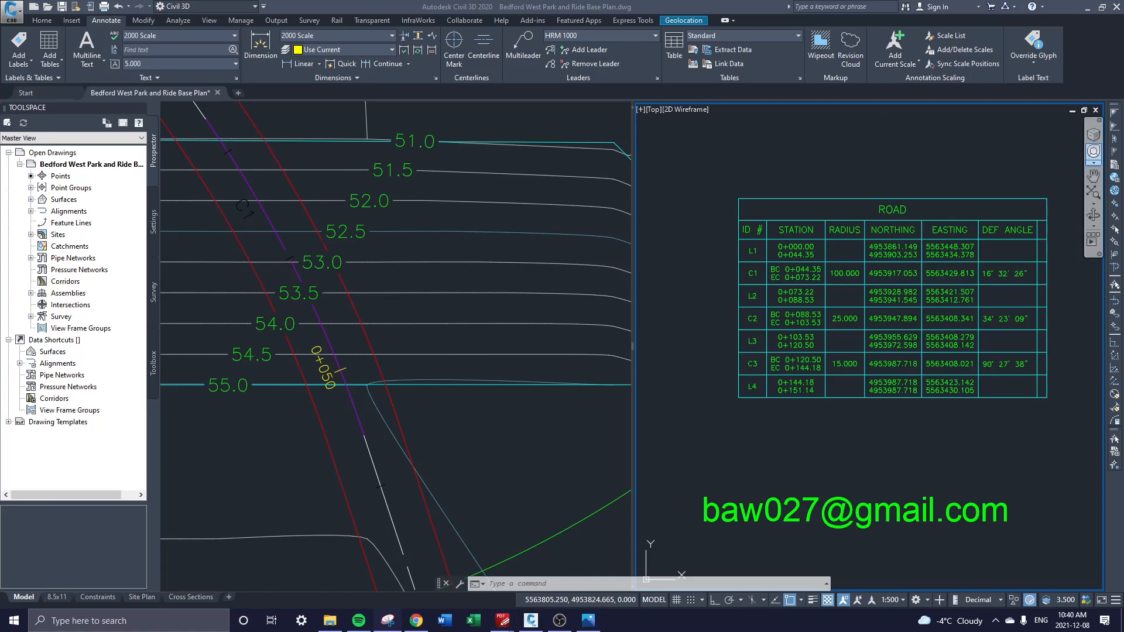
# - Paste the copied image of the coordinate and cost analysis tables into the drawing above the ROAD table
pyautogui.hotkey('ctrl', 'v')
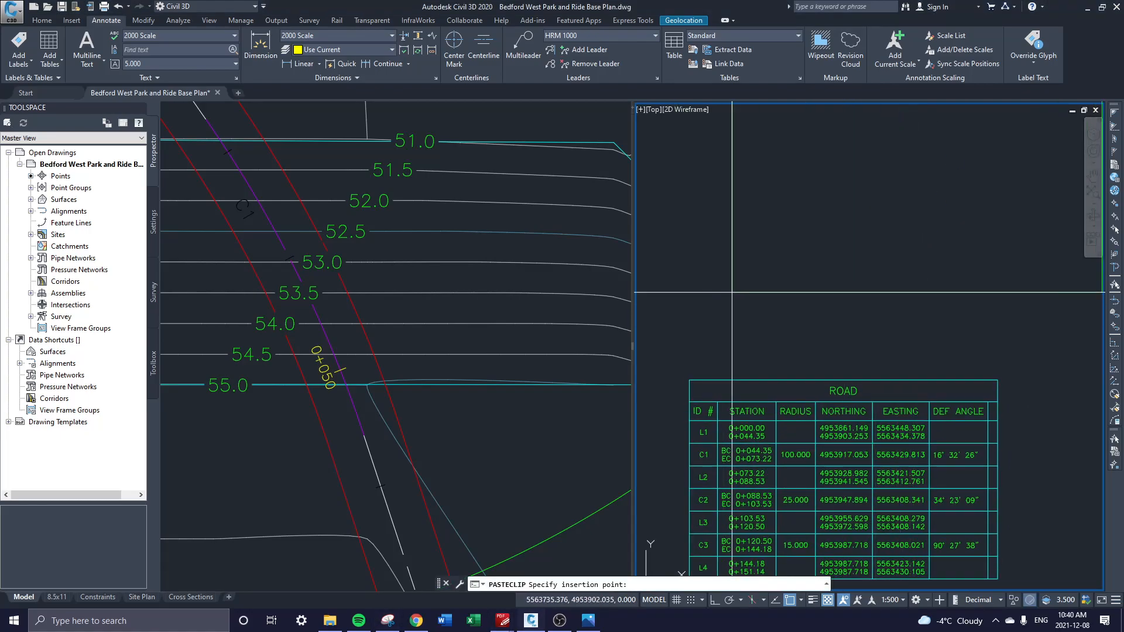
pyautogui.click(732, 292)
pyautogui.scroll(-1, 731, 292)
pyautogui.moveTo(765, 223); pyautogui.dragTo(734, 341, button='middle')
# - Examine the Access Road Center Line and Curve Data table in the pasted image
pyautogui.scroll(3, 725, 344)
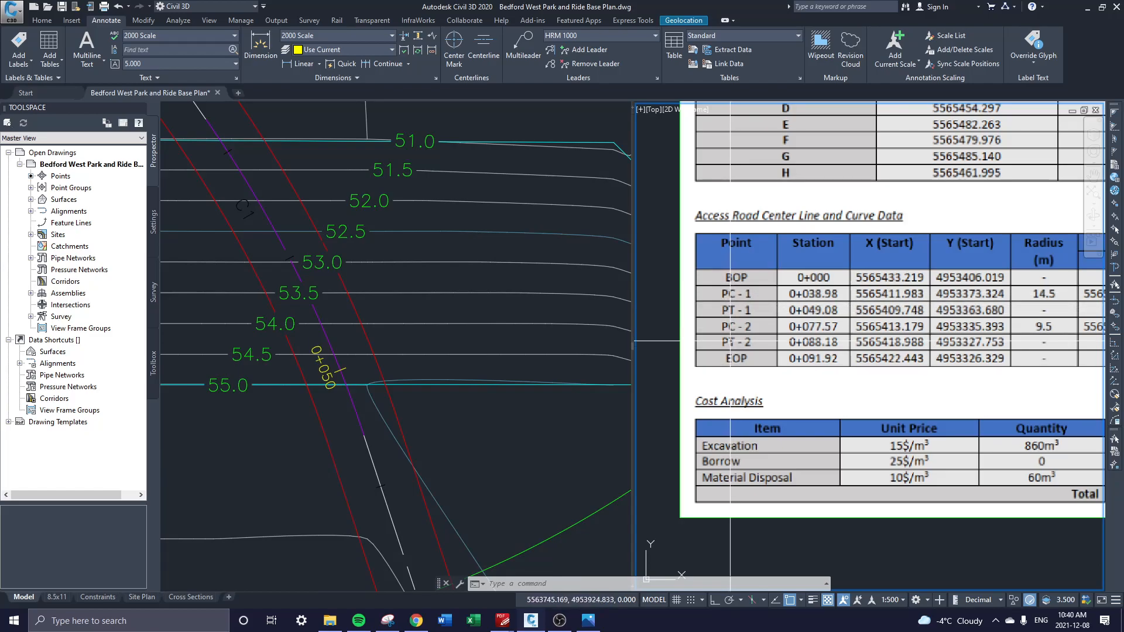
pyautogui.moveTo(723, 337); pyautogui.dragTo(744, 284, button='middle')
pyautogui.scroll(-1, 750, 283)
pyautogui.moveTo(857, 296); pyautogui.dragTo(800, 319, button='middle')
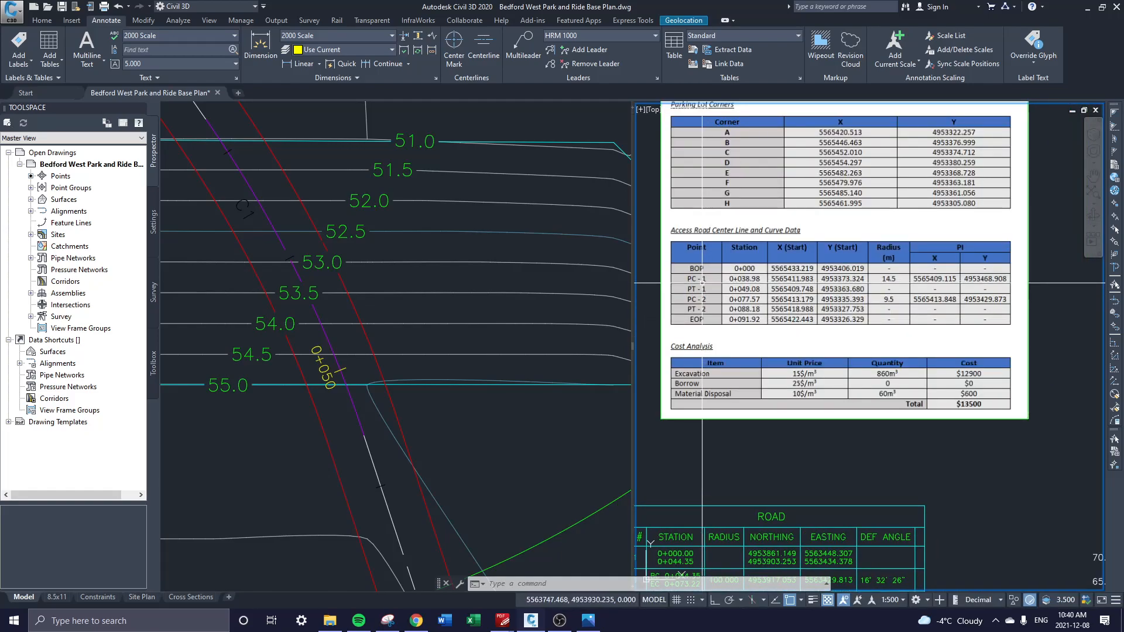
pyautogui.moveTo(739, 303); pyautogui.dragTo(750, 321, button='middle')
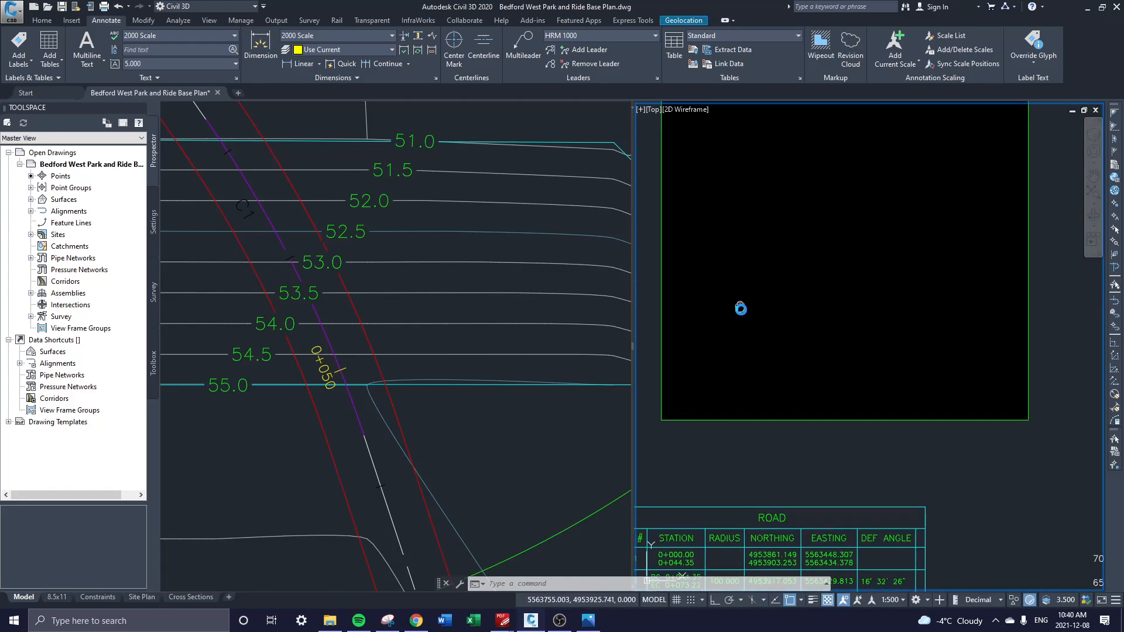
pyautogui.scroll(1, 751, 319)
pyautogui.scroll(-2, 784, 313)
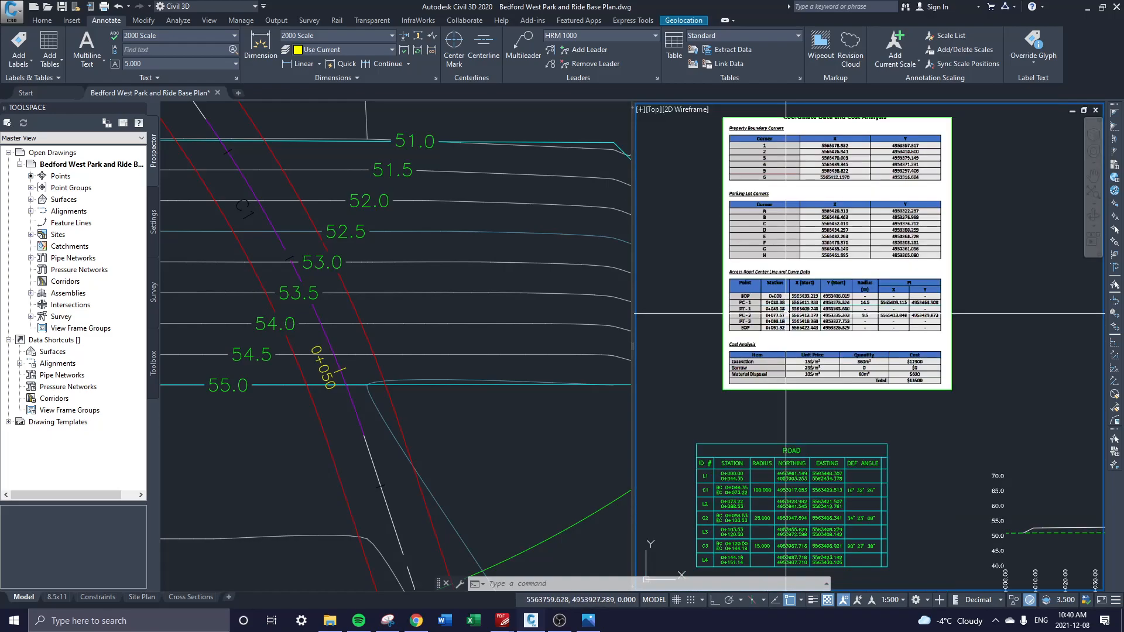
# - Compare the ROAD table's rows and columns with the Access Road Center Line and Curve Data in the pasted image
pyautogui.moveTo(803, 365); pyautogui.dragTo(818, 310, button='middle')
pyautogui.moveTo(786, 263); pyautogui.dragTo(808, 225, button='middle')
pyautogui.scroll(4, 756, 398)
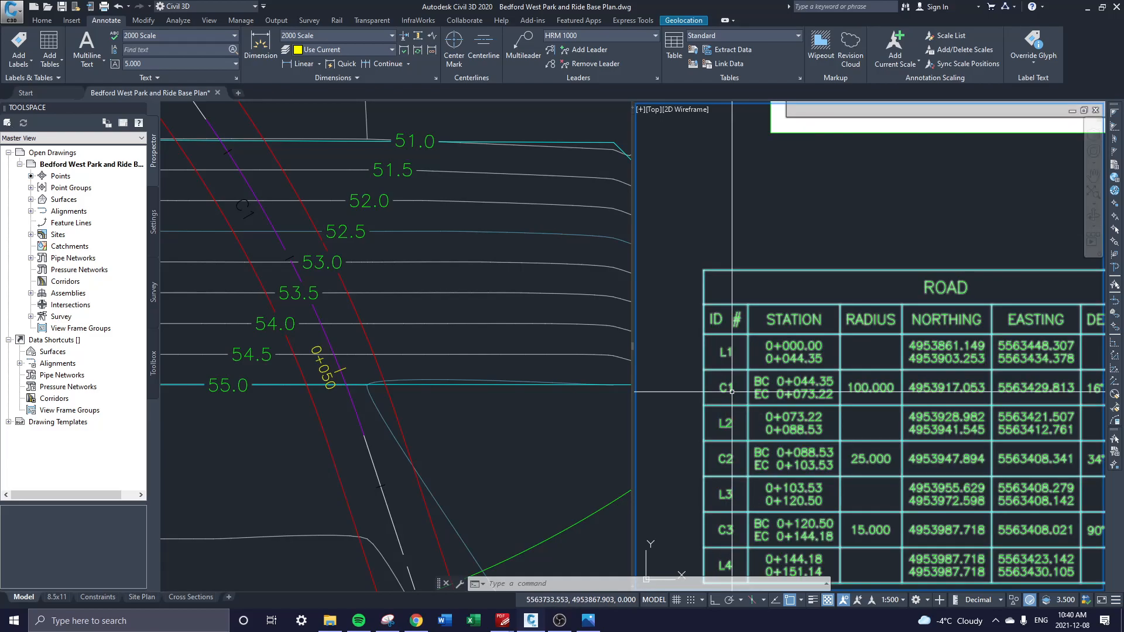
pyautogui.scroll(-3, 737, 397)
pyautogui.scroll(5, 761, 391)
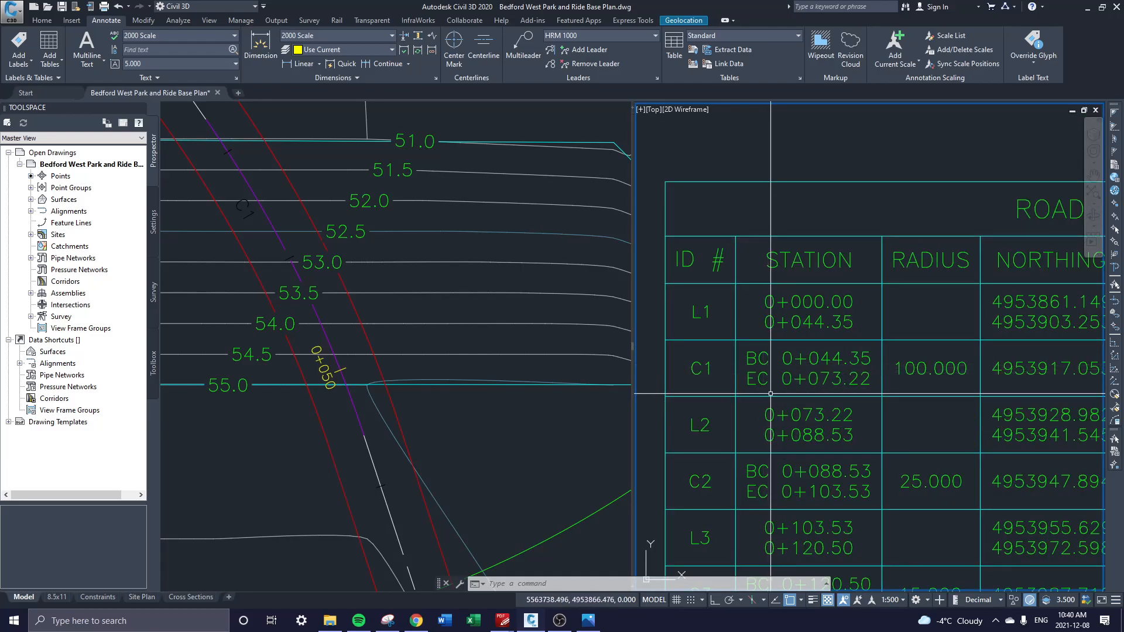
pyautogui.scroll(-3, 768, 389)
pyautogui.scroll(6, 824, 292)
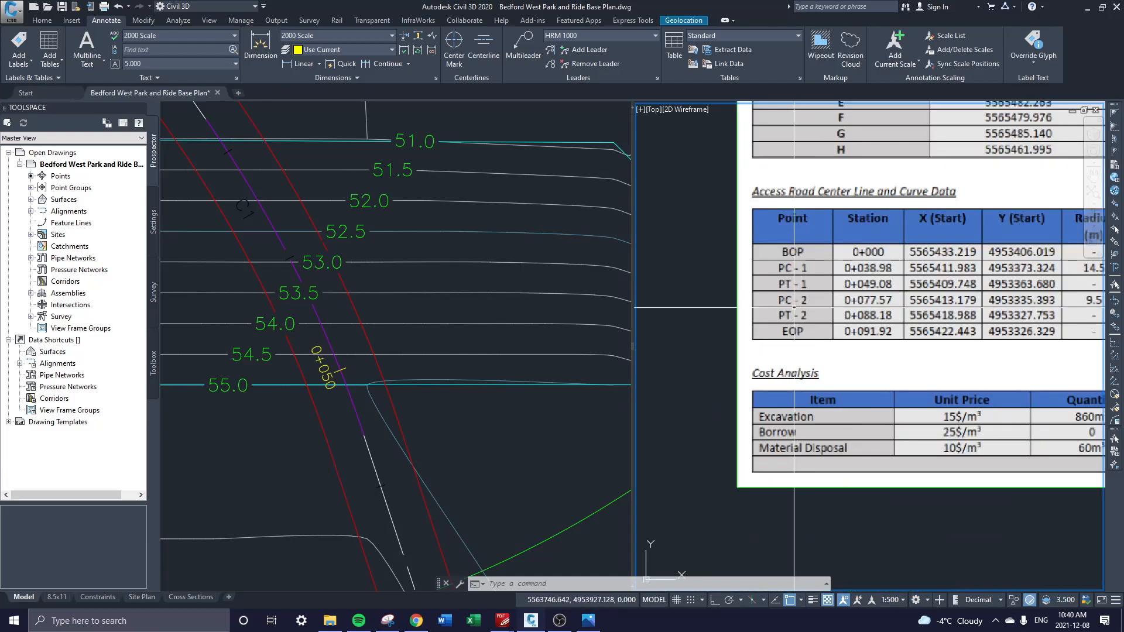
pyautogui.scroll(-3, 825, 291)
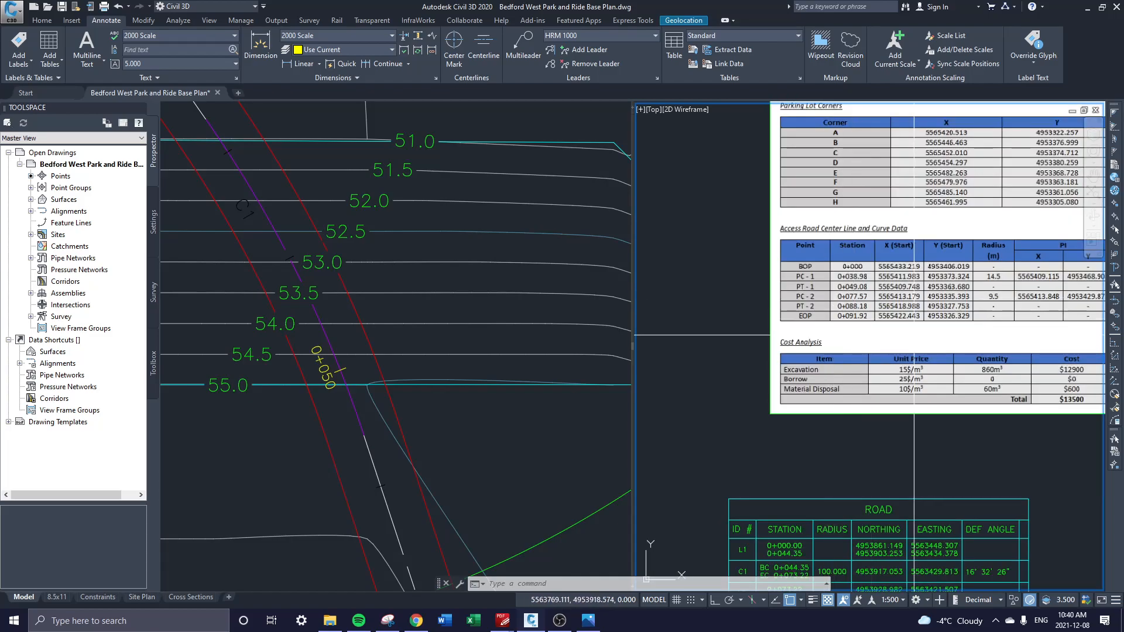
pyautogui.scroll(1, 657, 496)
pyautogui.moveTo(920, 289); pyautogui.dragTo(903, 132, button='middle')
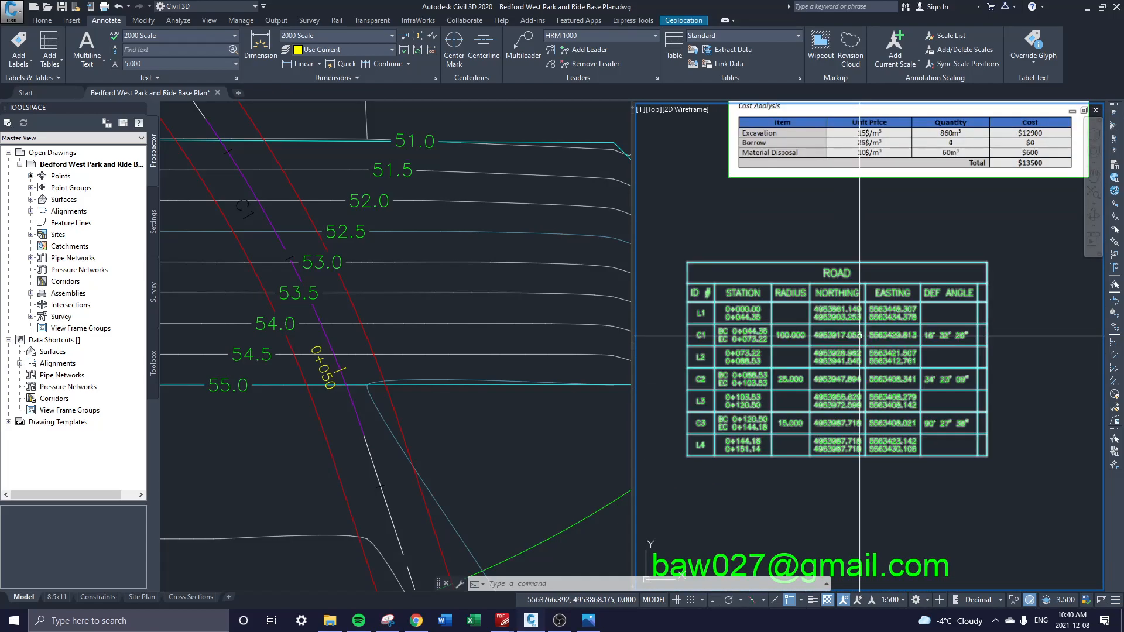
pyautogui.moveTo(892, 274); pyautogui.dragTo(792, 526, button='middle')
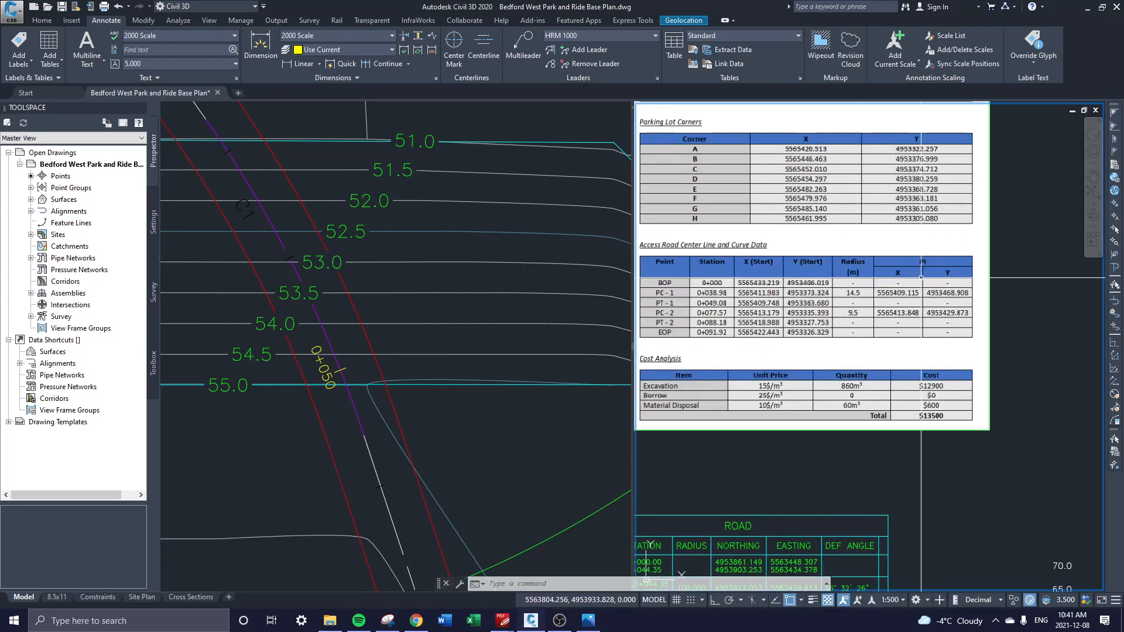
pyautogui.moveTo(833, 546); pyautogui.dragTo(957, 297, button='middle')
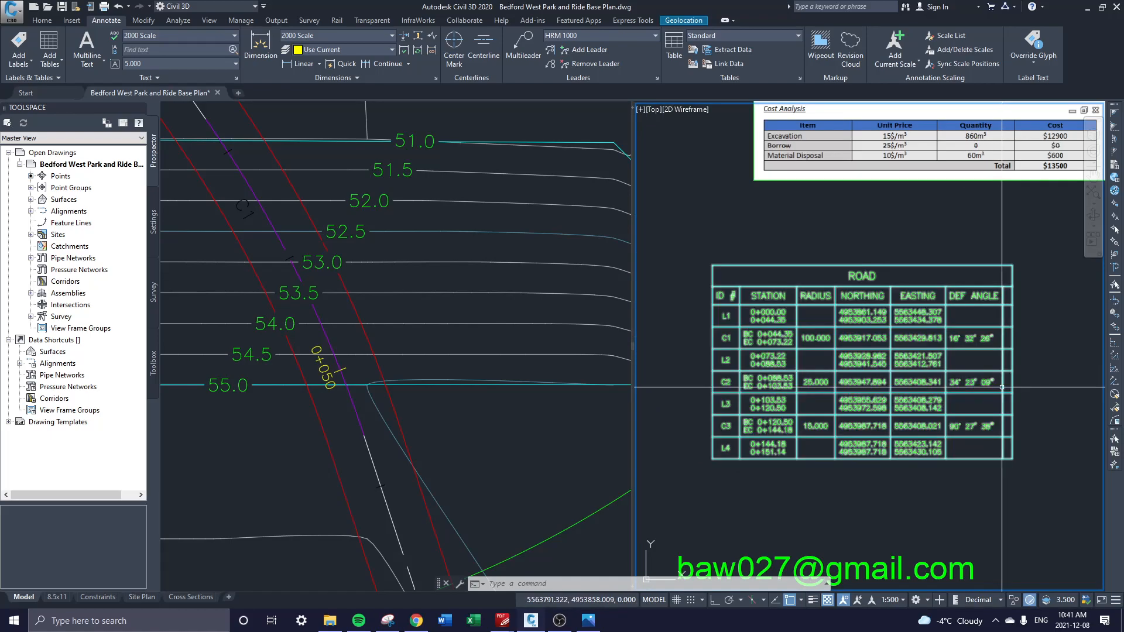
# - Erase the ROAD alignment table below the pasted image
pyautogui.click(300, 279)
pyautogui.scroll(-6, 299, 279)
pyautogui.scroll(2, 314, 326)
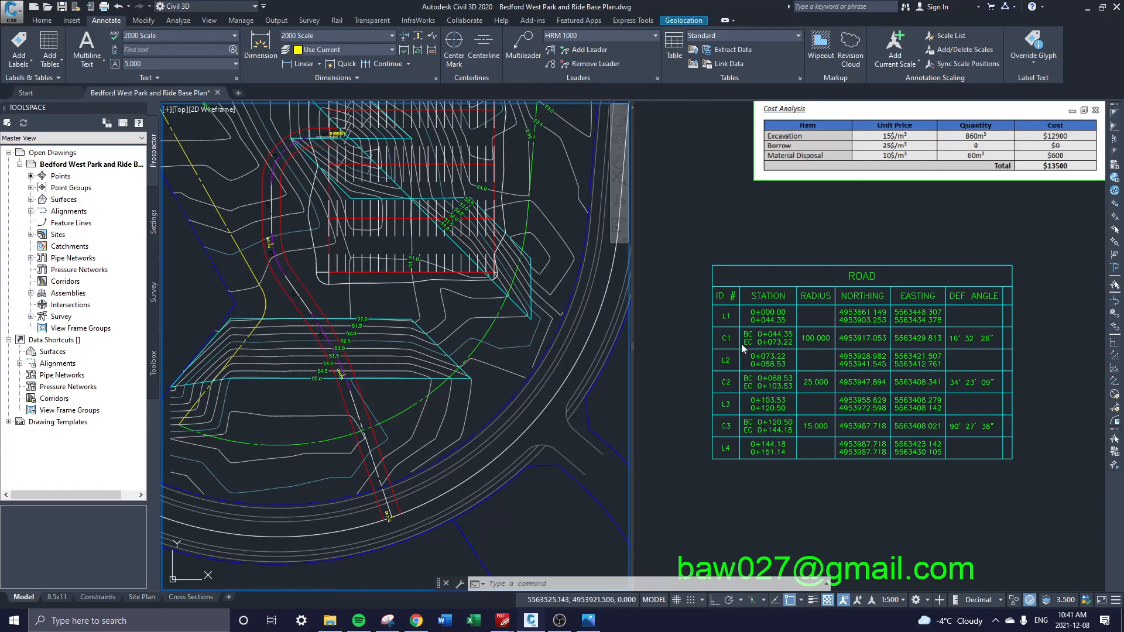
pyautogui.moveTo(367, 316)
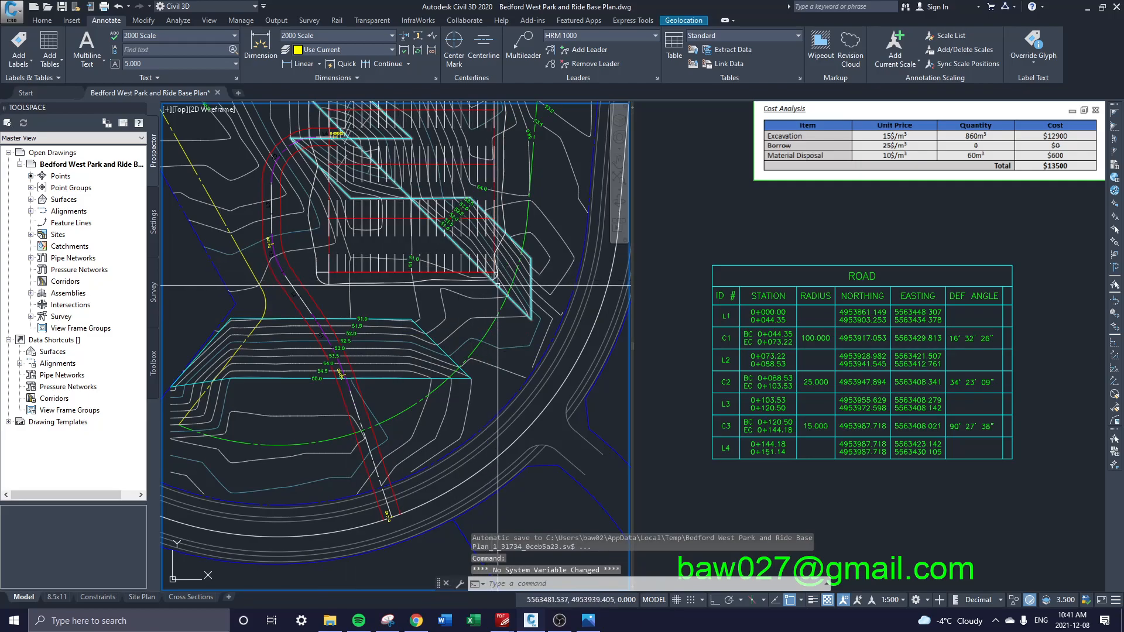
pyautogui.click(932, 230)
pyautogui.moveTo(932, 230); pyautogui.dragTo(907, 297, button='middle')
pyautogui.click(907, 298)
pyautogui.click(679, 533)
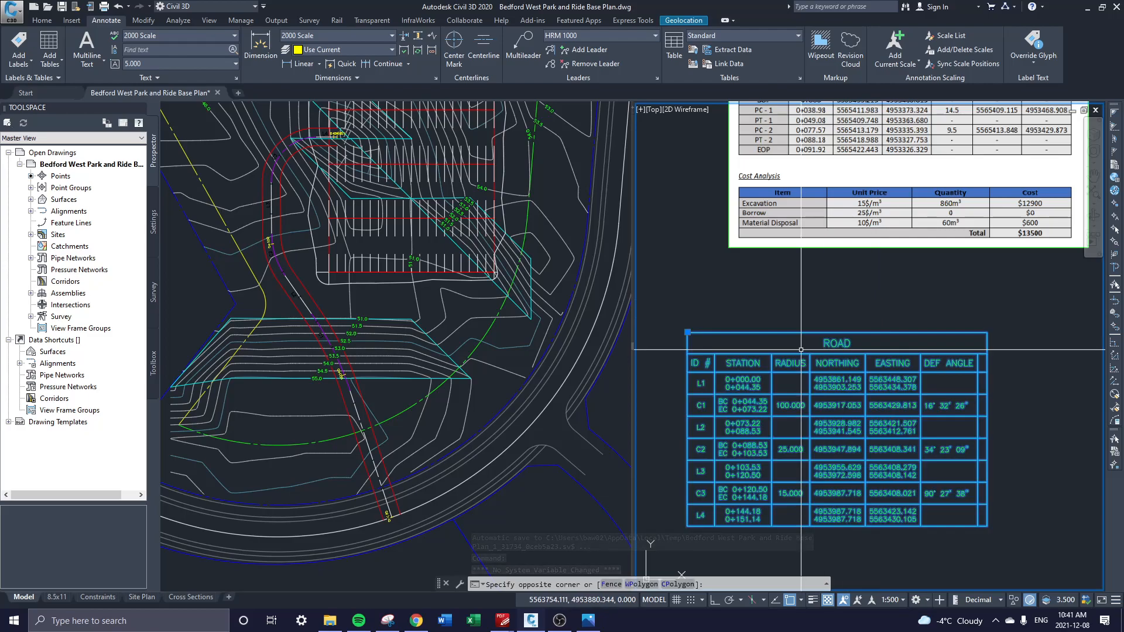
pyautogui.press('Delete')
# - Erase the line and curve tag labels along the road alignment from station 0+000 to its end at the parking lot
pyautogui.click(361, 425)
pyautogui.scroll(4, 362, 520)
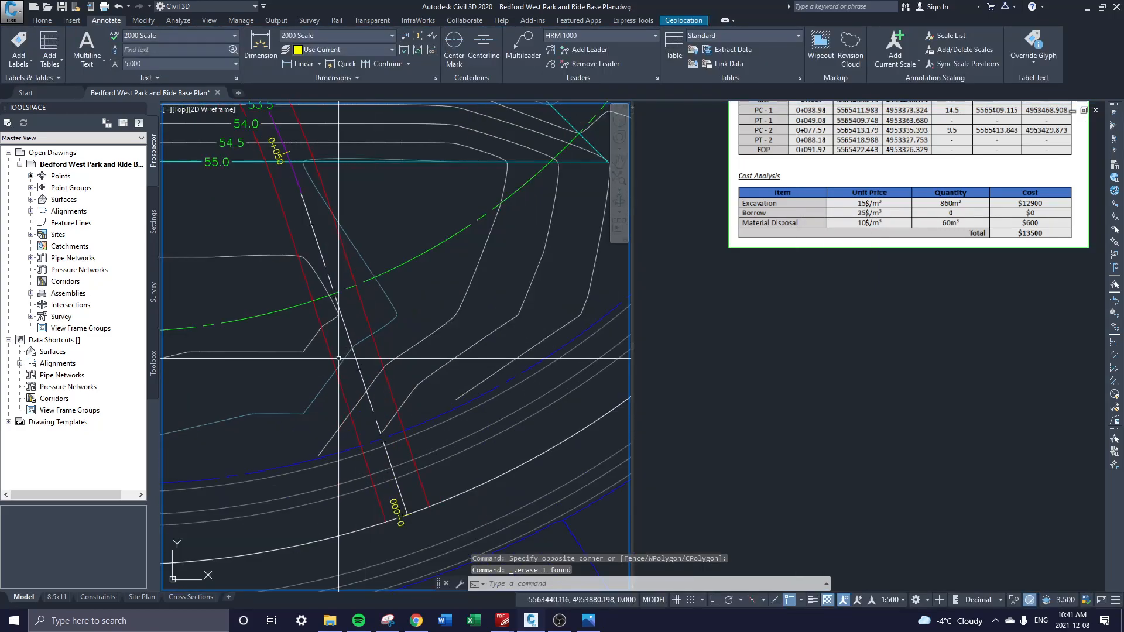
pyautogui.moveTo(317, 194); pyautogui.dragTo(415, 451, button='middle')
pyautogui.click(358, 303)
pyautogui.click(288, 200)
pyautogui.moveTo(287, 200); pyautogui.dragTo(380, 469, button='middle')
pyautogui.click(322, 366)
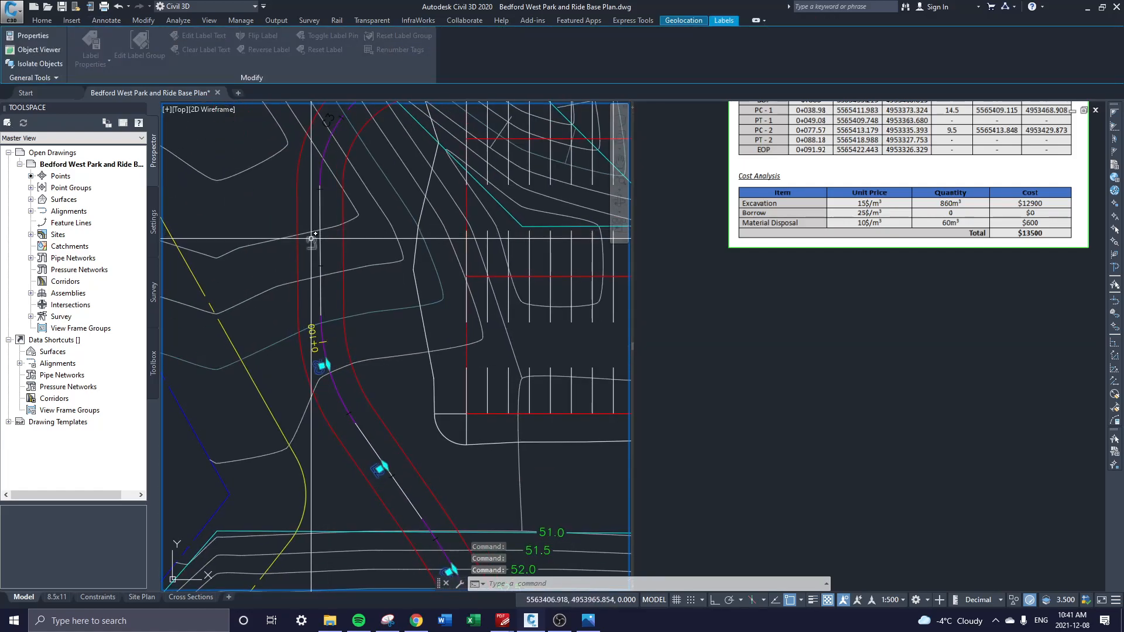
pyautogui.moveTo(334, 199); pyautogui.dragTo(344, 388, button='middle')
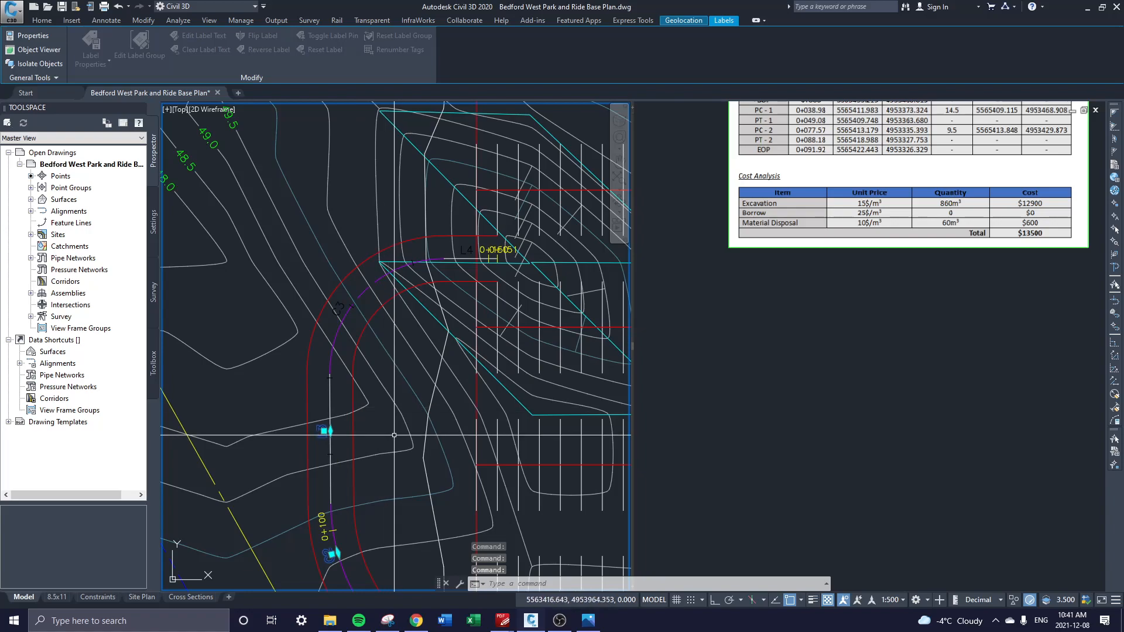
pyautogui.click(342, 301)
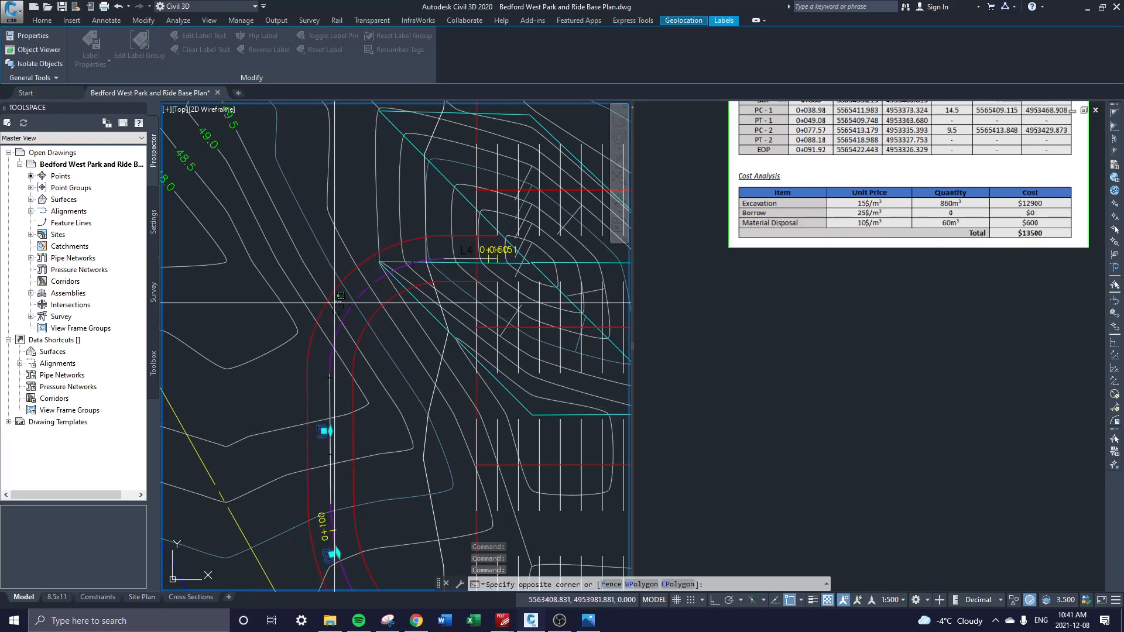
pyautogui.click(333, 313)
pyautogui.click(463, 258)
pyautogui.press('Delete')
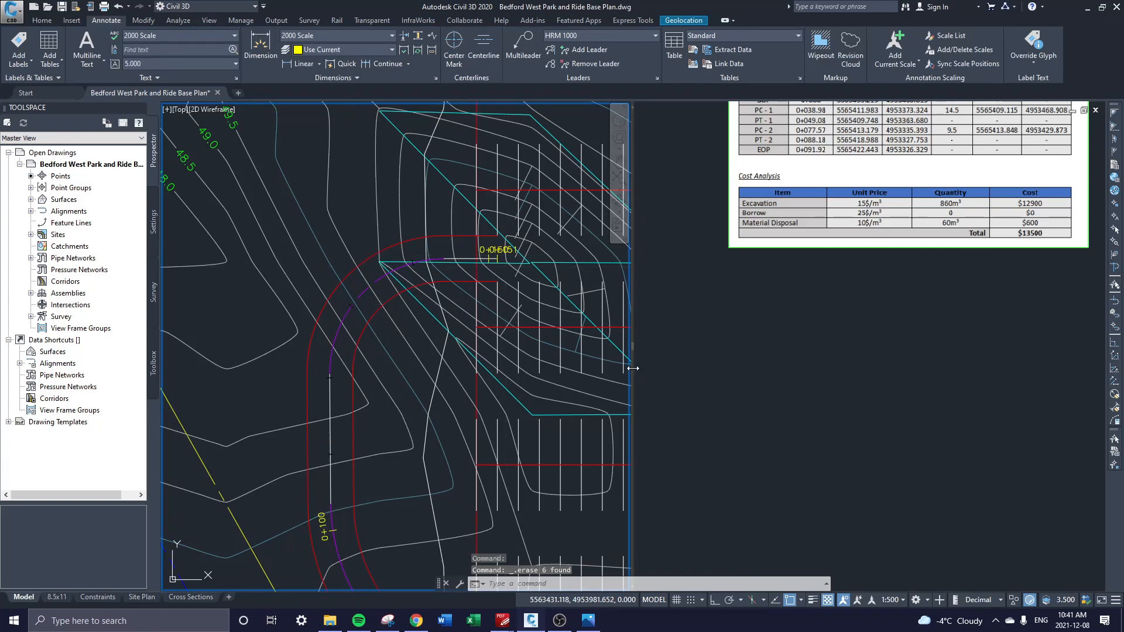
# - Widen the viewport showing the road plan by narrowing the one with the pasted tables
pyautogui.moveTo(632, 348); pyautogui.dragTo(837, 343)
pyautogui.scroll(-1, 562, 478)
pyautogui.moveTo(562, 478); pyautogui.dragTo(514, 171, button='middle')
pyautogui.moveTo(525, 449); pyautogui.dragTo(467, 250, button='middle')
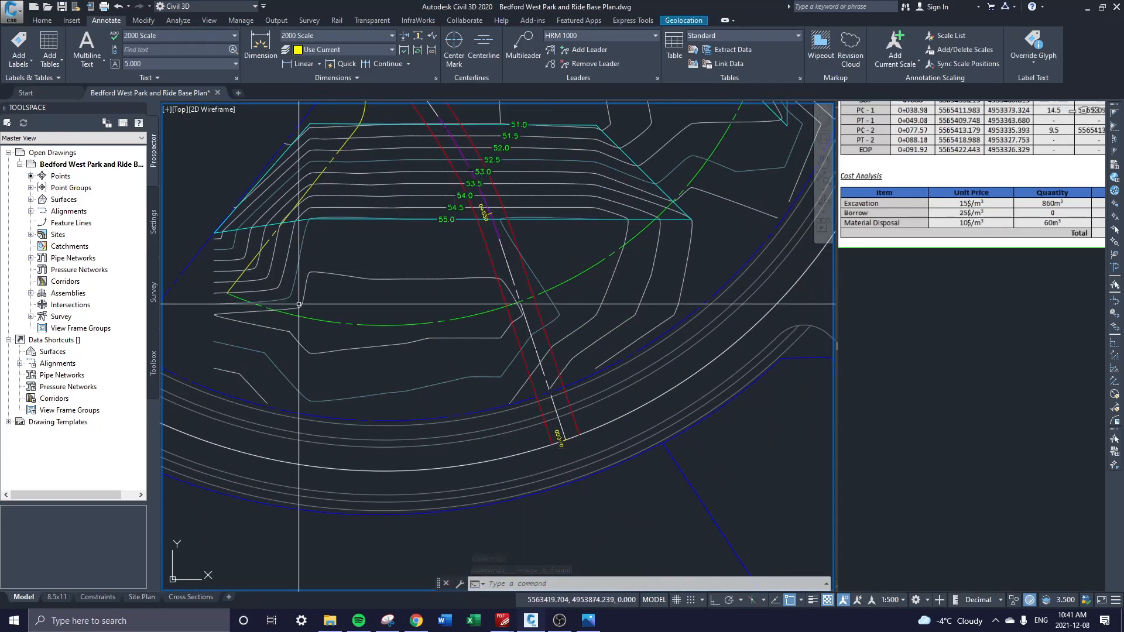
# - Start adding labels with the feature set to Alignment and the label type set to Single Segment
pyautogui.click(14, 45)
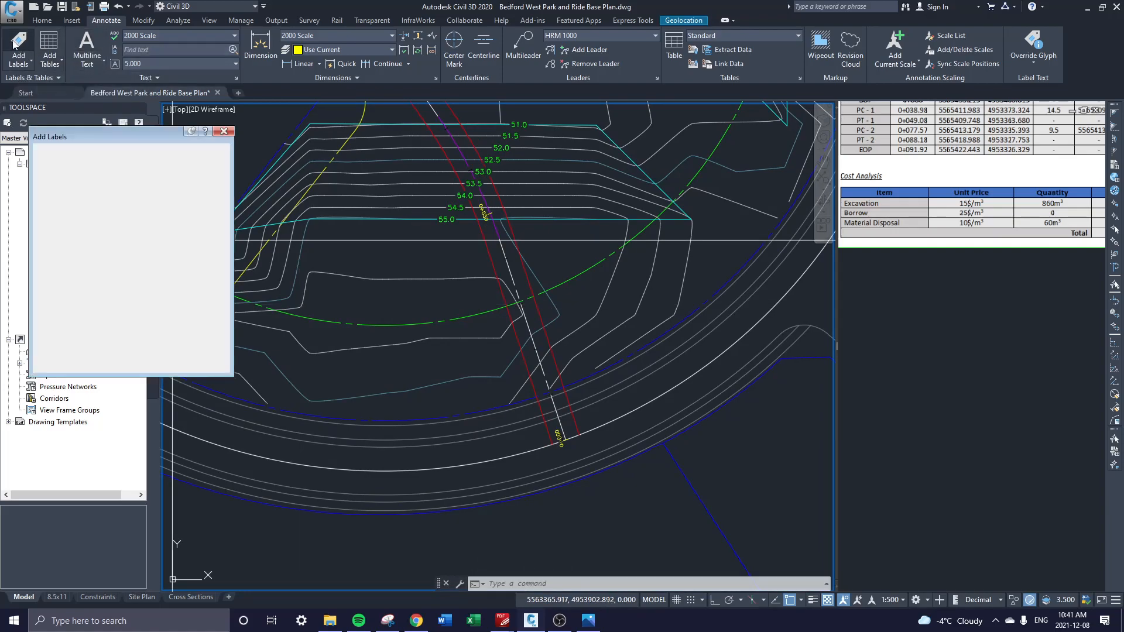
pyautogui.click(61, 162)
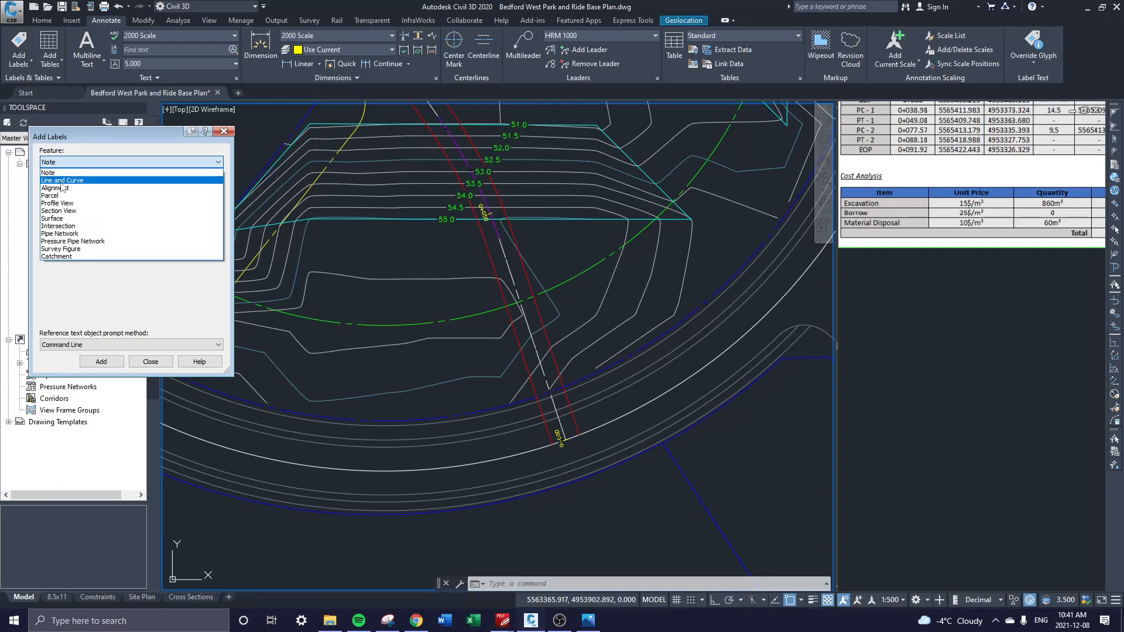
pyautogui.click(61, 188)
pyautogui.click(62, 189)
pyautogui.click(64, 216)
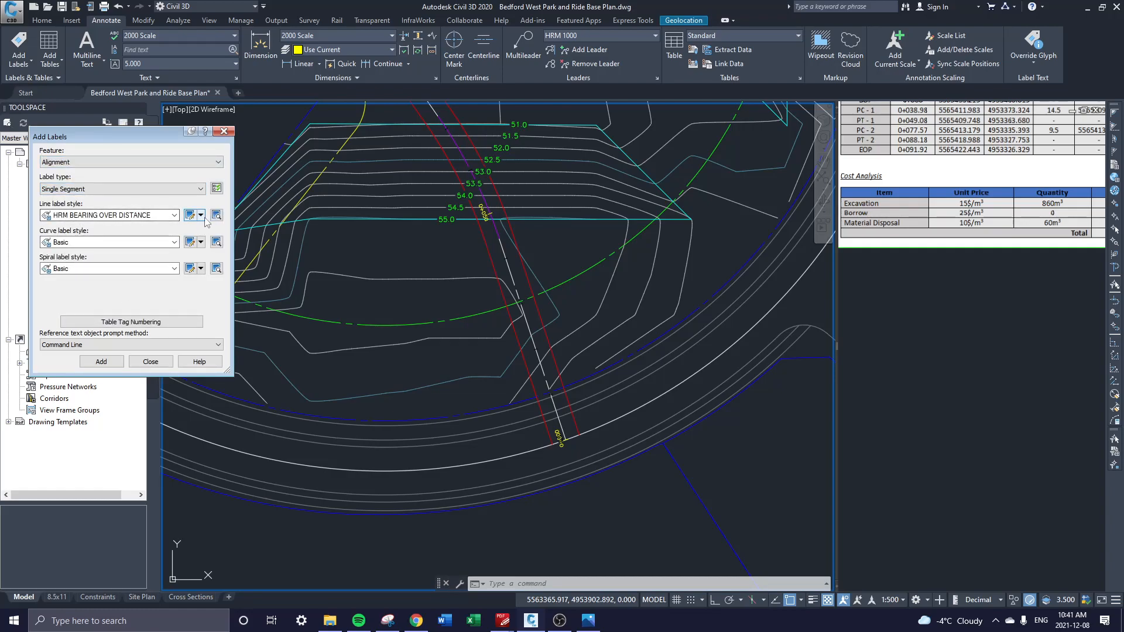
# - Copy the line label style HRM BEARING OVER DISTANCE and name the copy HRM BEARING OVER DISTANCE BOP
pyautogui.click(202, 215)
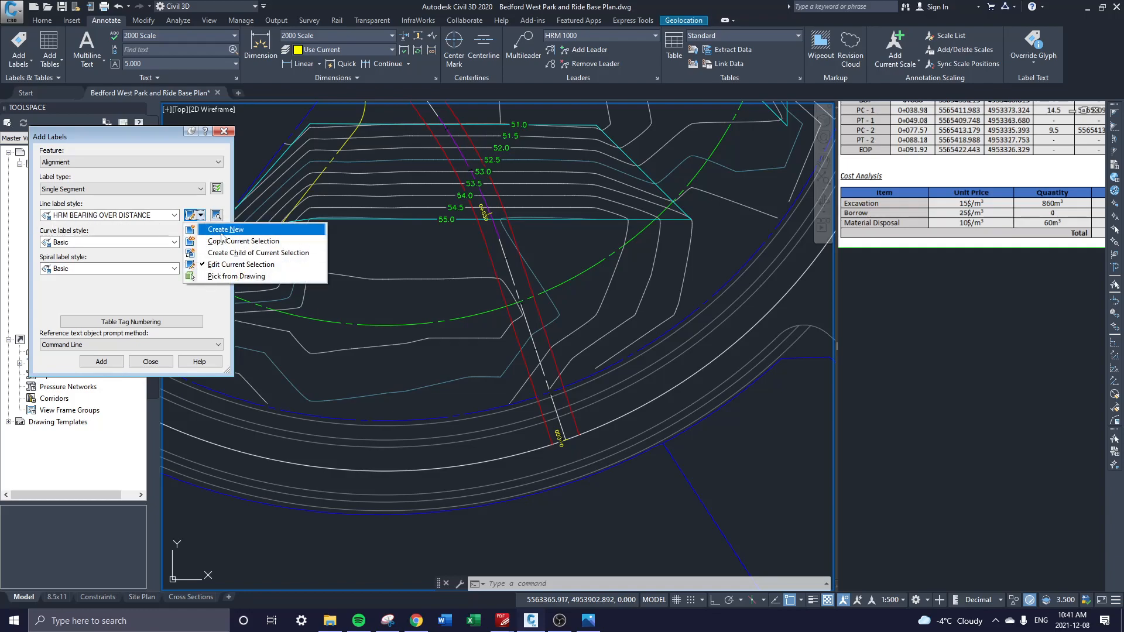
pyautogui.click(243, 241)
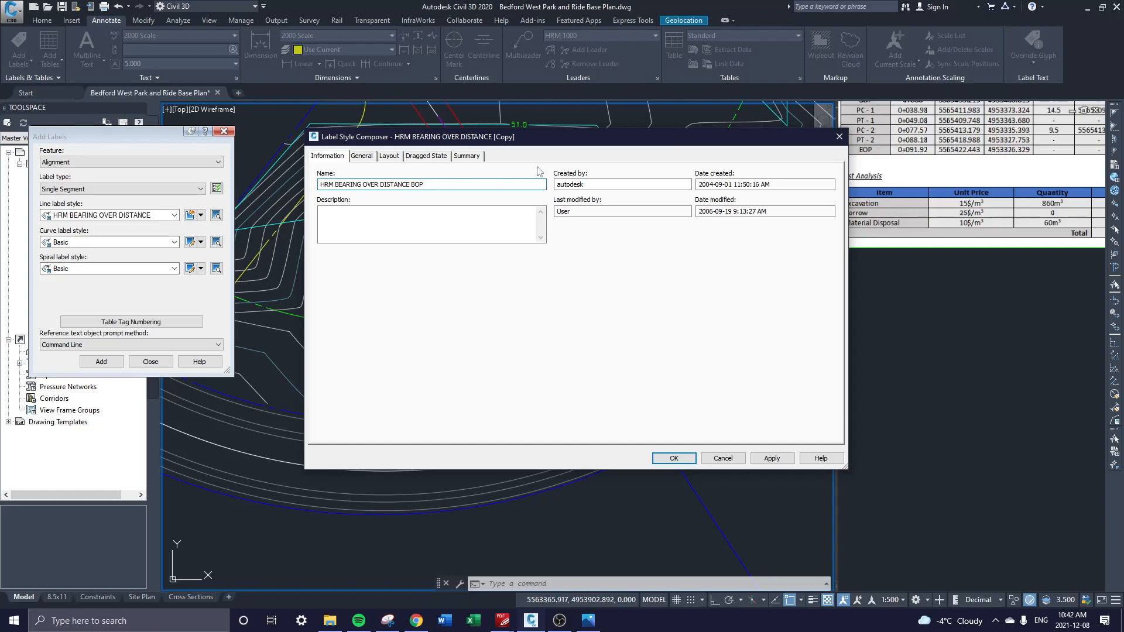
pyautogui.click(389, 157)
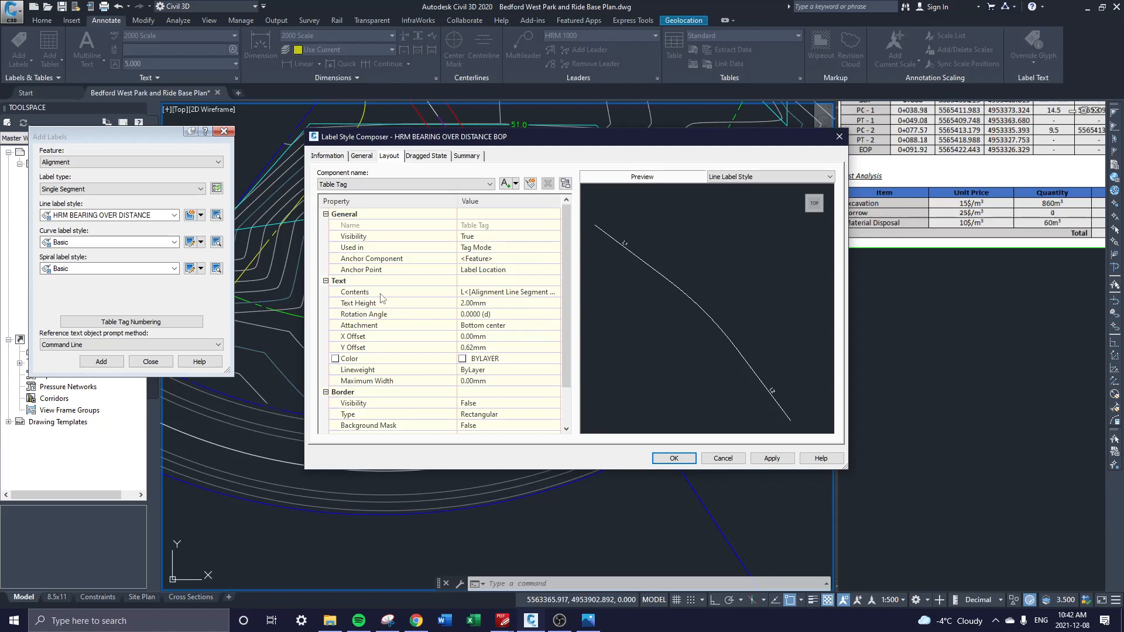
# - Replace the Table Tag text contents of the new line label style with BOP and save the style
pyautogui.click(555, 292)
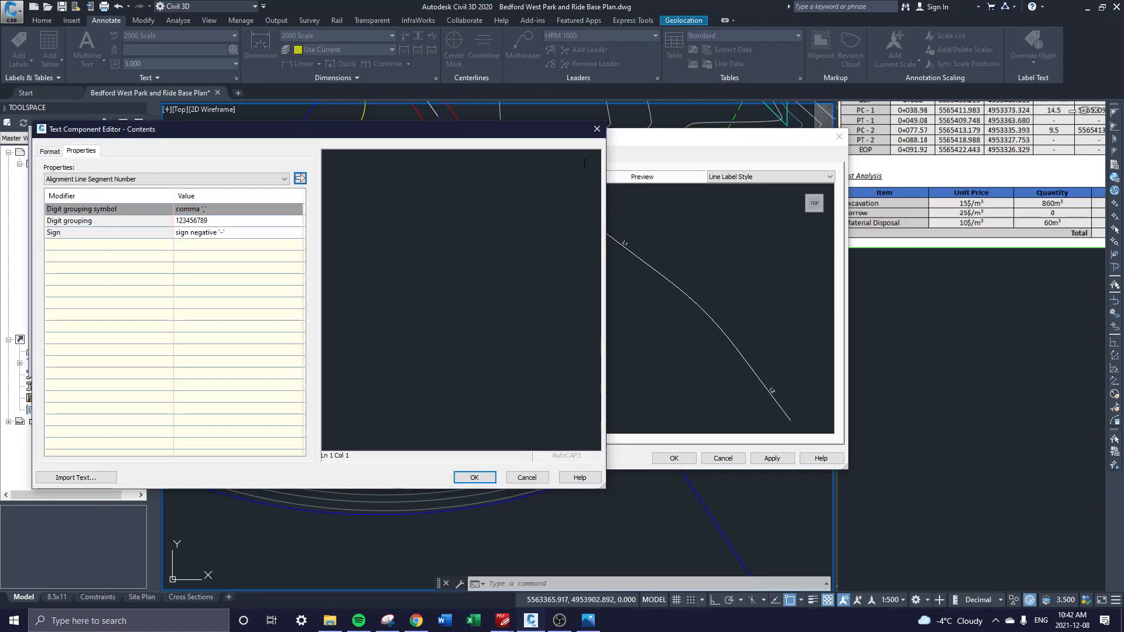
pyautogui.moveTo(531, 178); pyautogui.dragTo(363, 185)
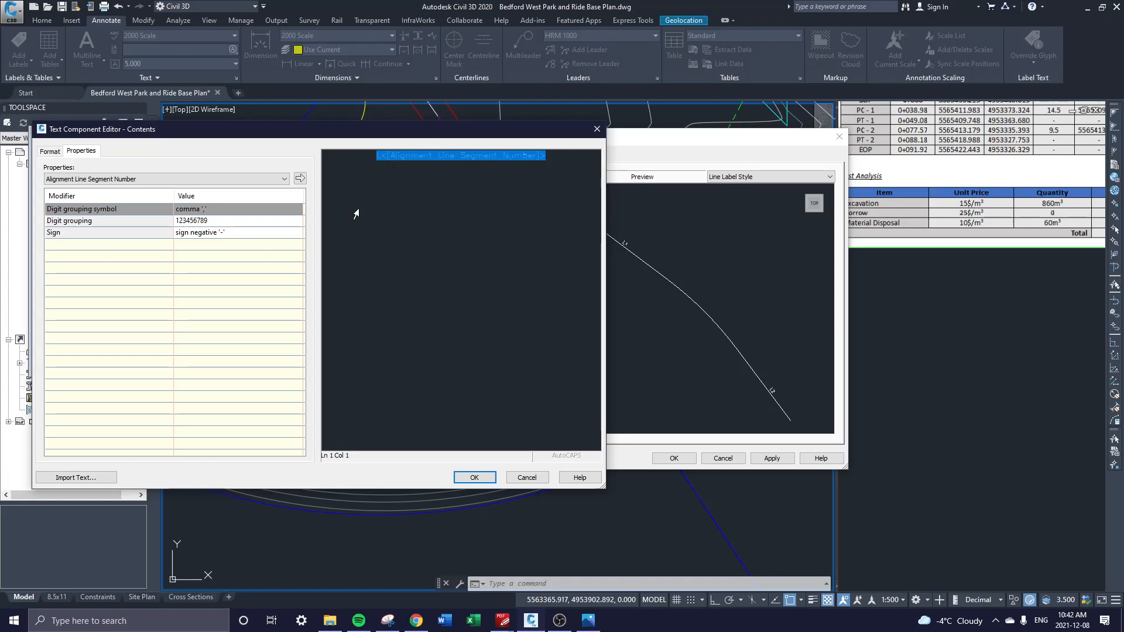
pyautogui.press('Delete')
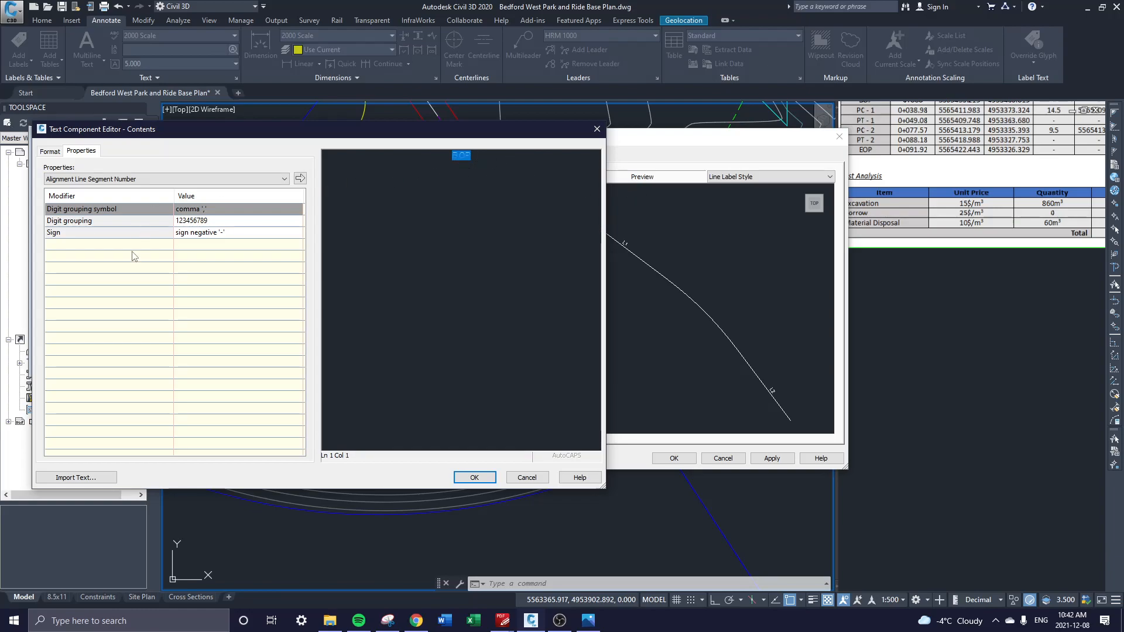
pyautogui.click(476, 477)
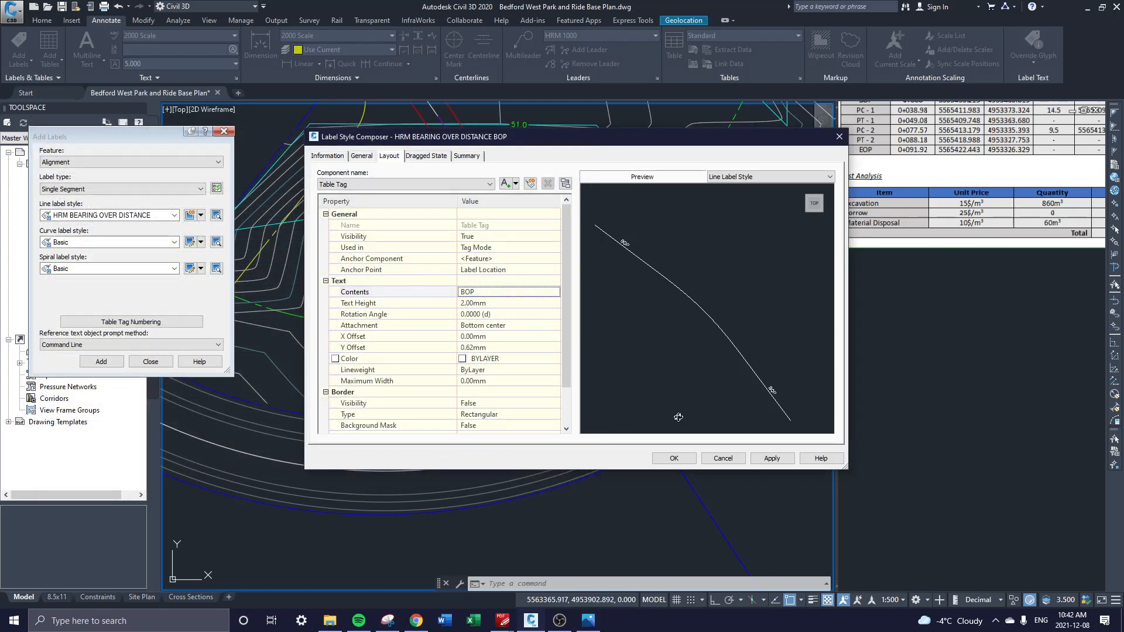
pyautogui.click(695, 458)
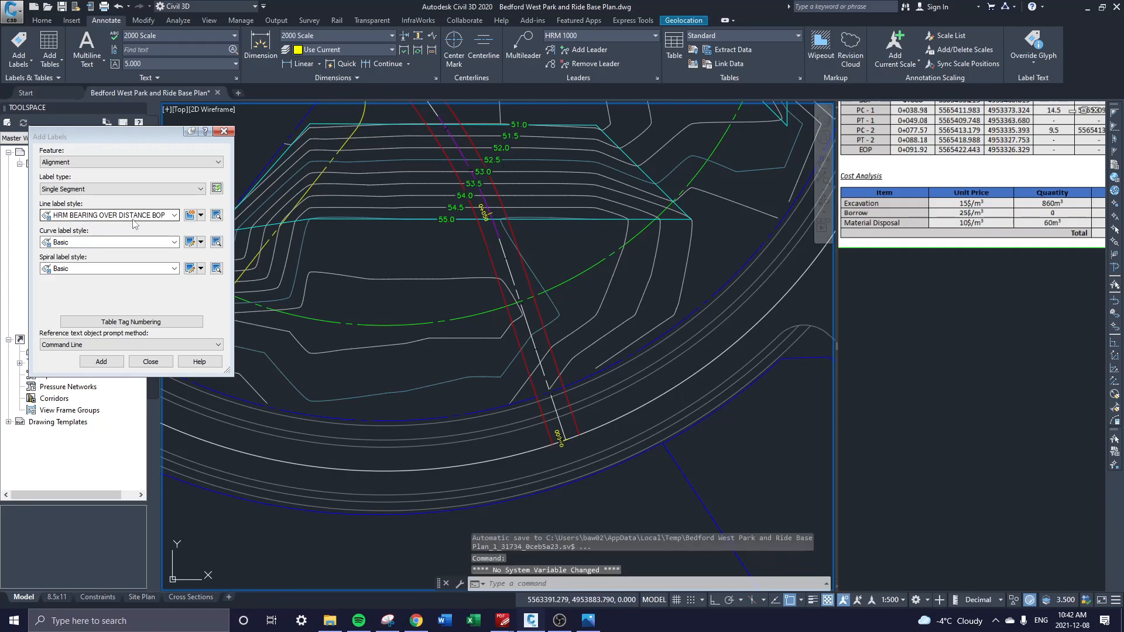
# - Add a BOP label to the straight road alignment segment that starts at station 0+000
pyautogui.click(101, 363)
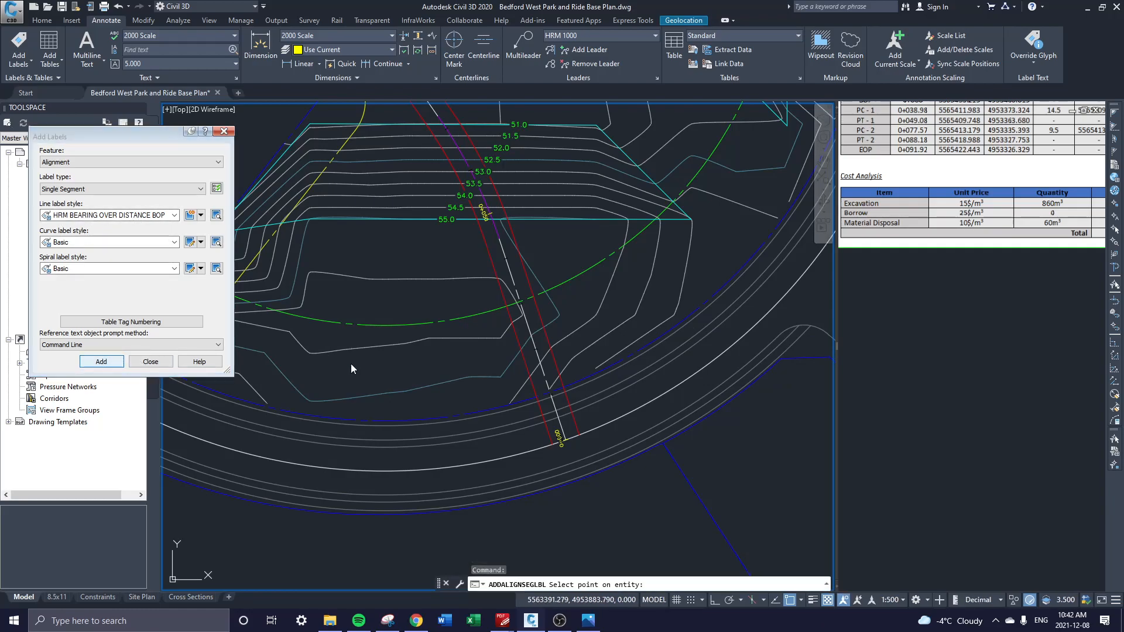
pyautogui.click(529, 329)
pyautogui.scroll(4, 528, 328)
pyautogui.scroll(-1, 469, 298)
pyautogui.moveTo(386, 279); pyautogui.dragTo(465, 394, button='middle')
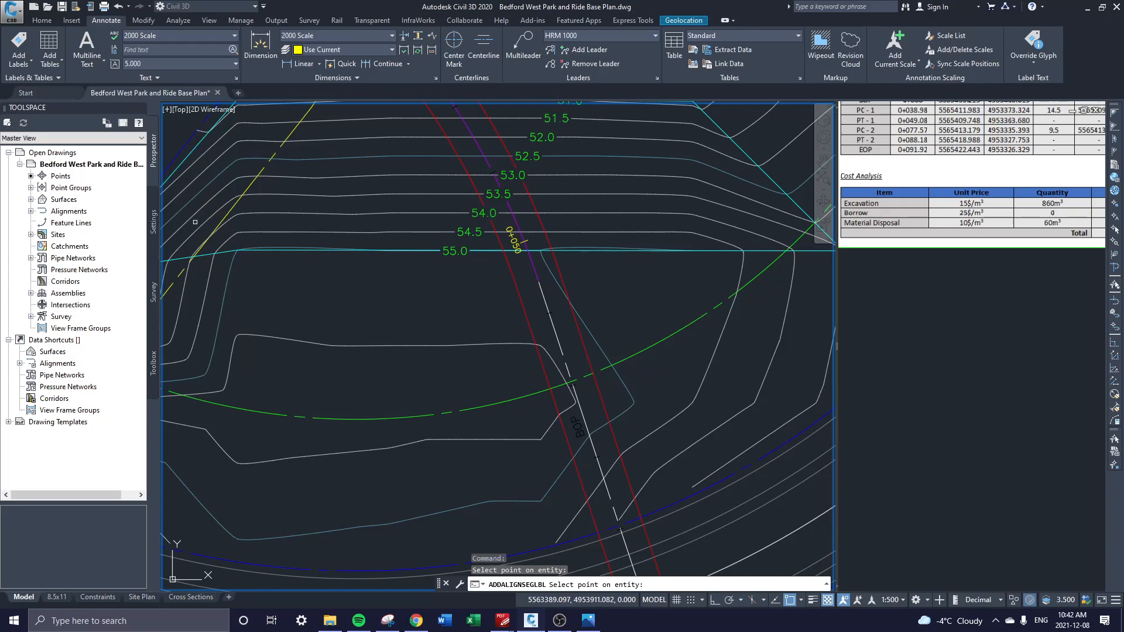
# - Restart adding labels with the feature set to Alignment and the label type set to Single Segment
pyautogui.click(18, 42)
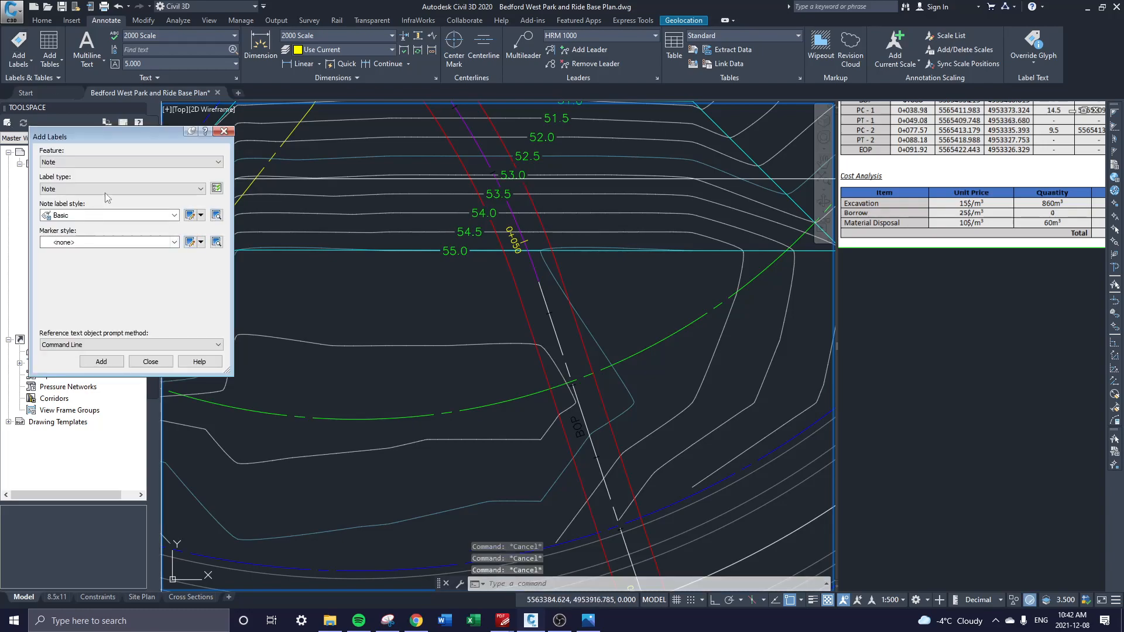
pyautogui.click(96, 162)
pyautogui.click(78, 187)
pyautogui.click(80, 188)
pyautogui.click(80, 221)
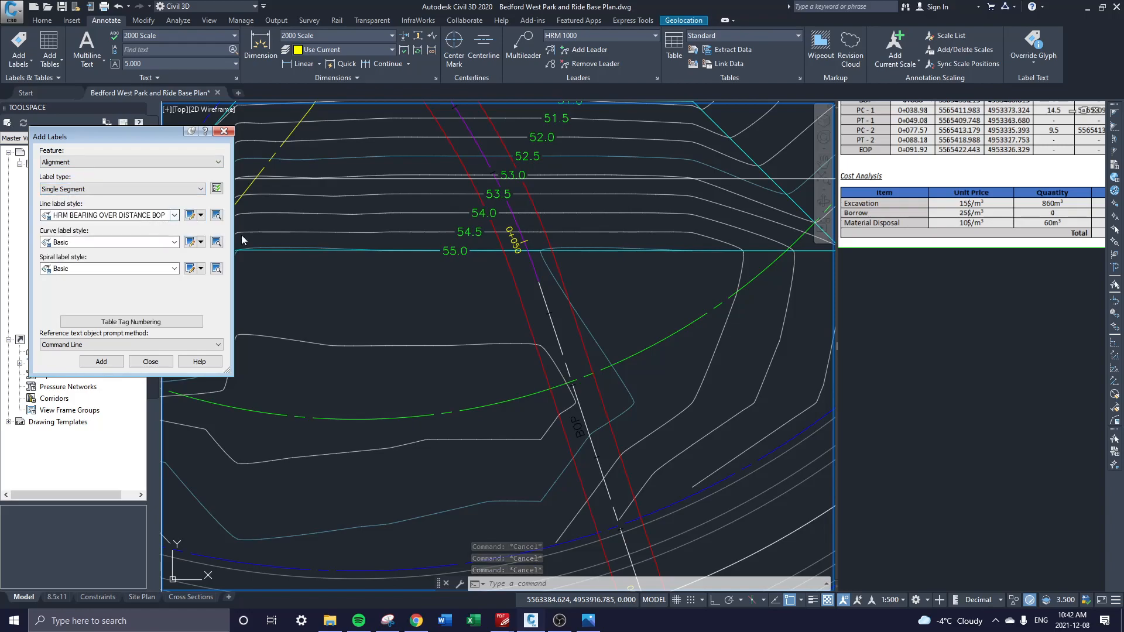
# - Copy the BOP line label style and name the copy HRM BEARING OVER DISTANCE EOP]
pyautogui.click(201, 215)
pyautogui.click(214, 241)
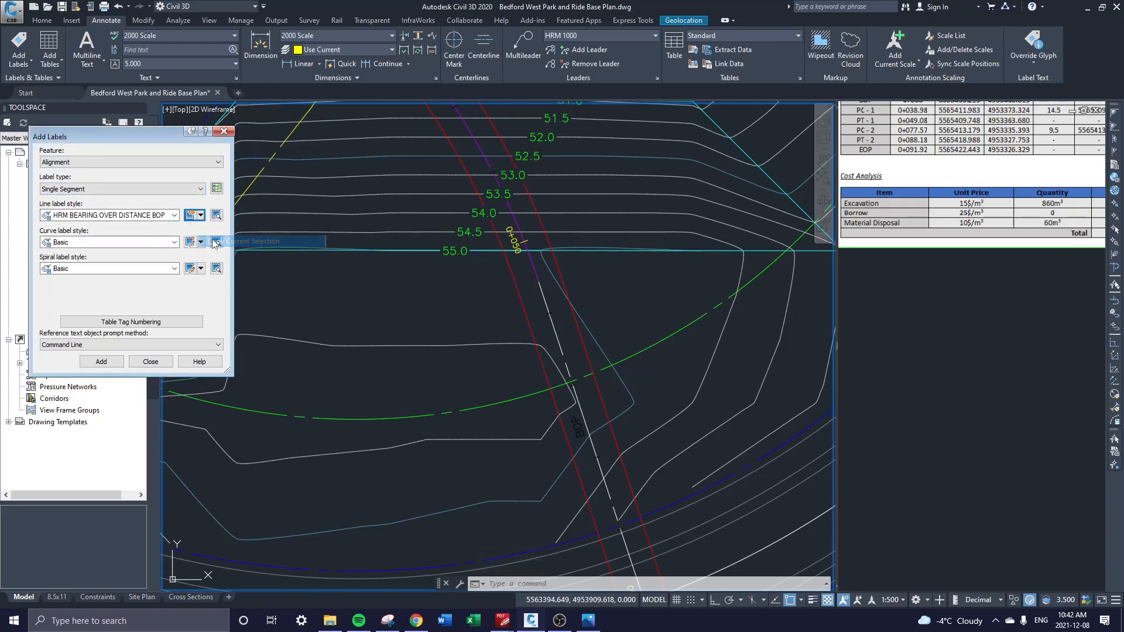
pyautogui.click(423, 185)
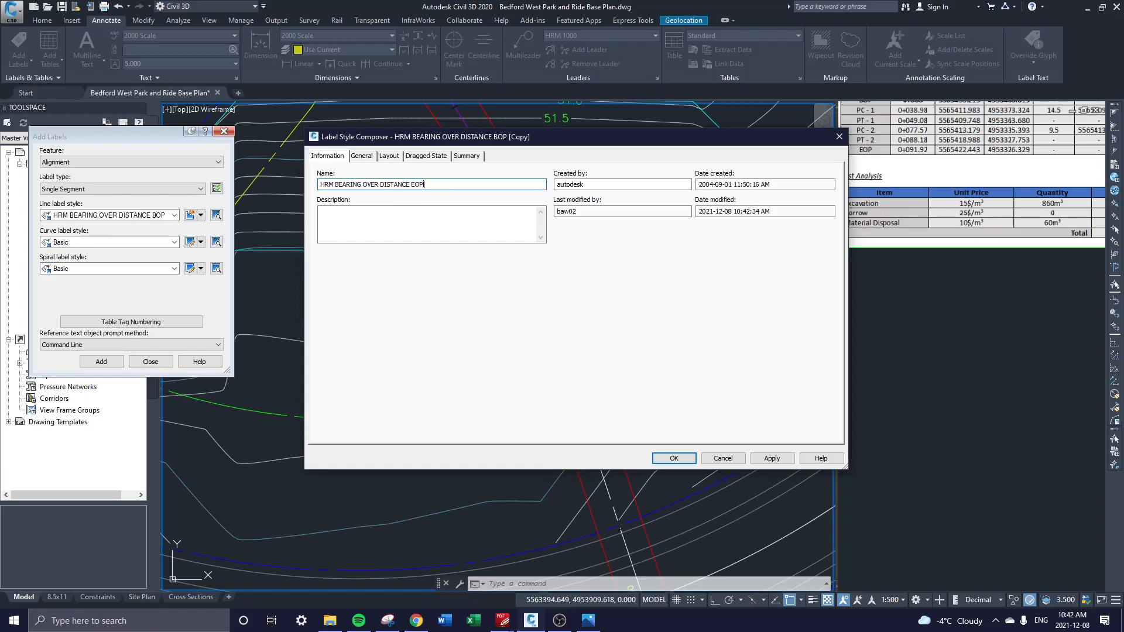
pyautogui.click(397, 158)
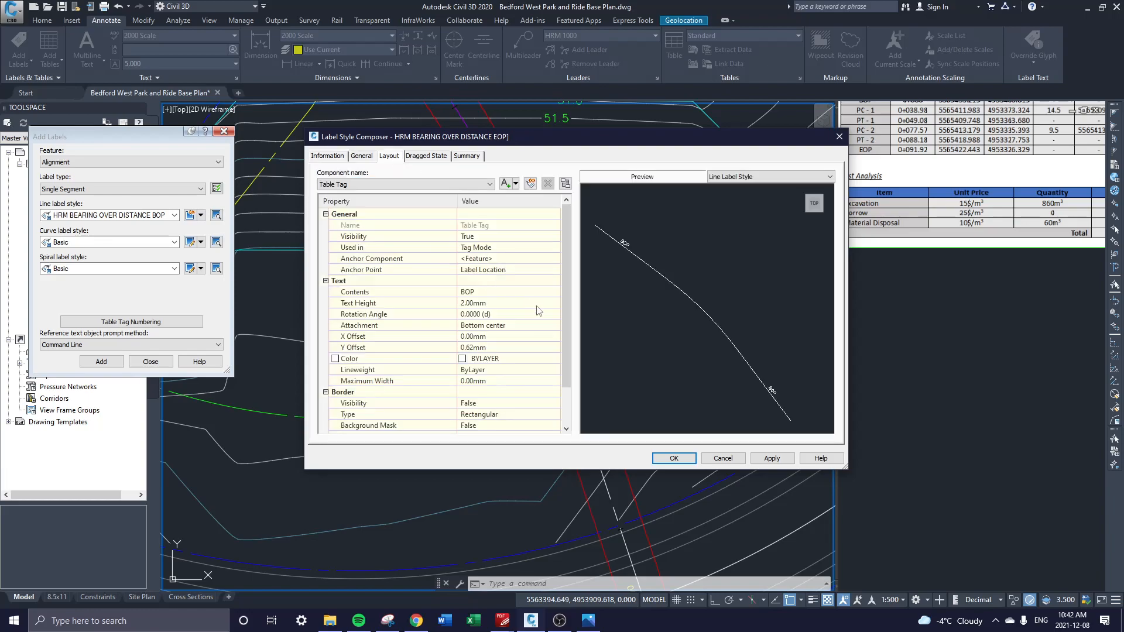
# - Change the Table Tag text contents of the copied line style to EOP and save the style
pyautogui.click(530, 293)
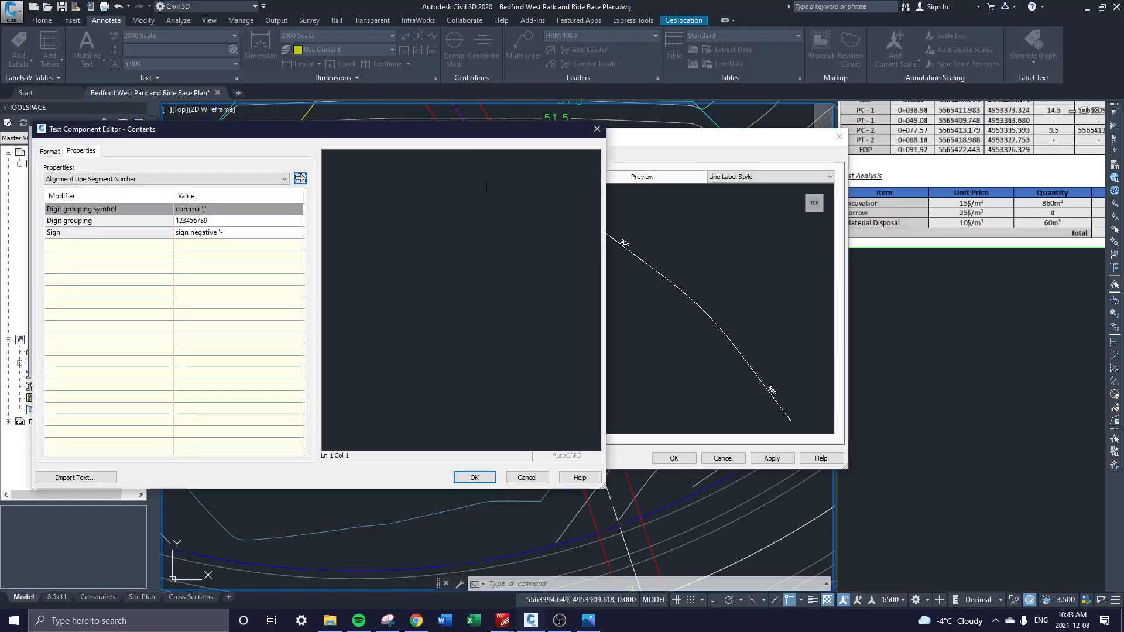
pyautogui.press('Delete')
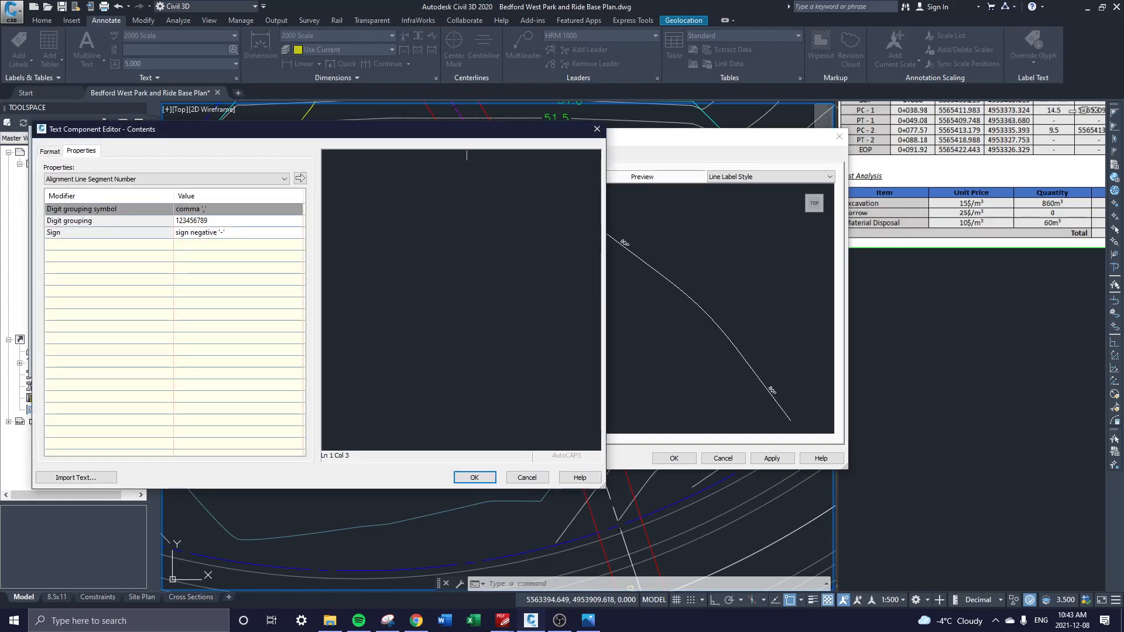
pyautogui.click(474, 477)
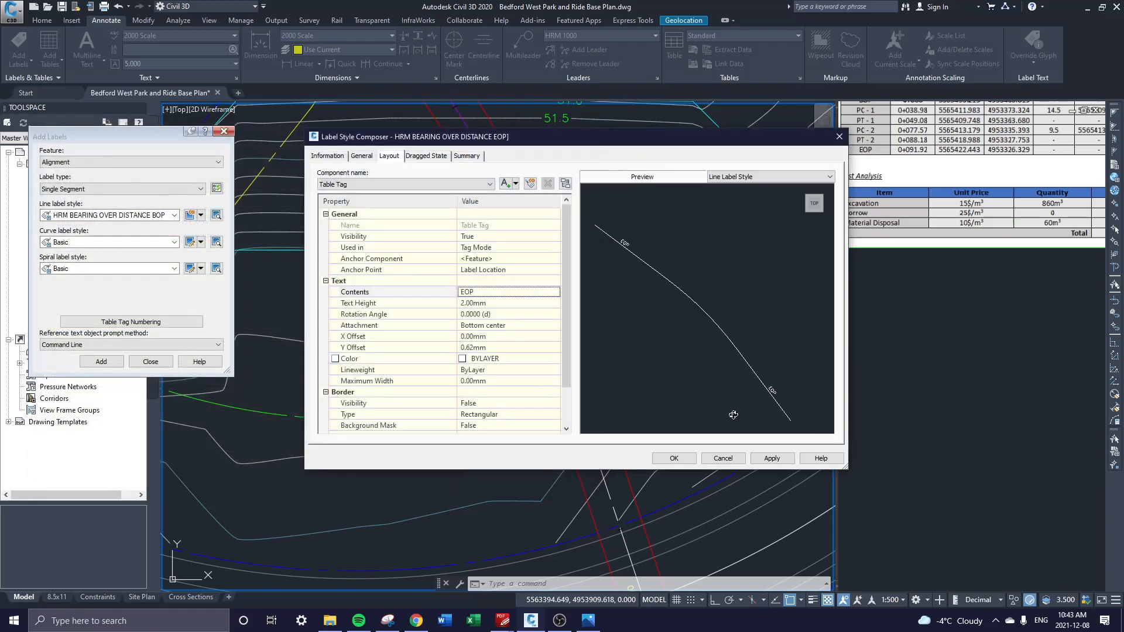
pyautogui.click(680, 458)
pyautogui.scroll(-3, 556, 468)
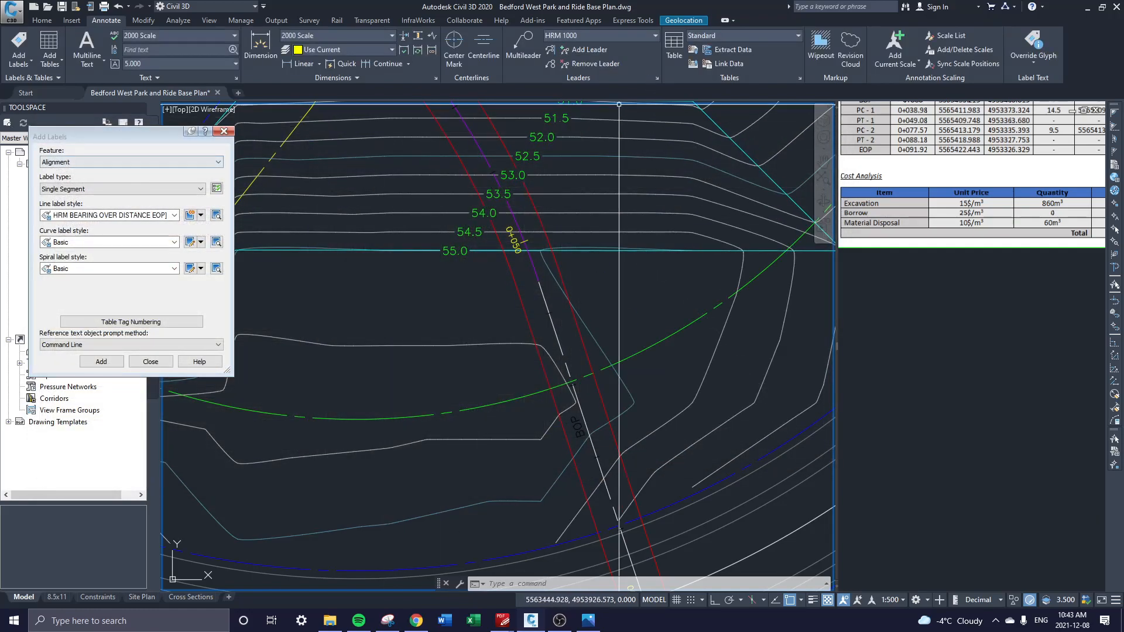
pyautogui.press('Escape')
pyautogui.press('Escape')
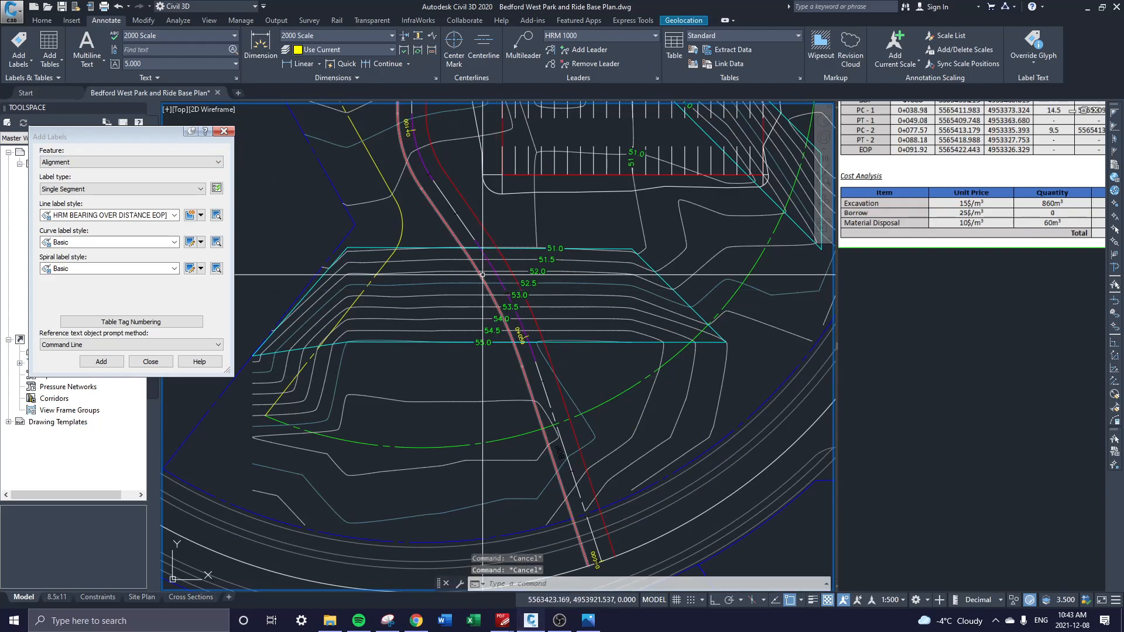
pyautogui.press('Escape')
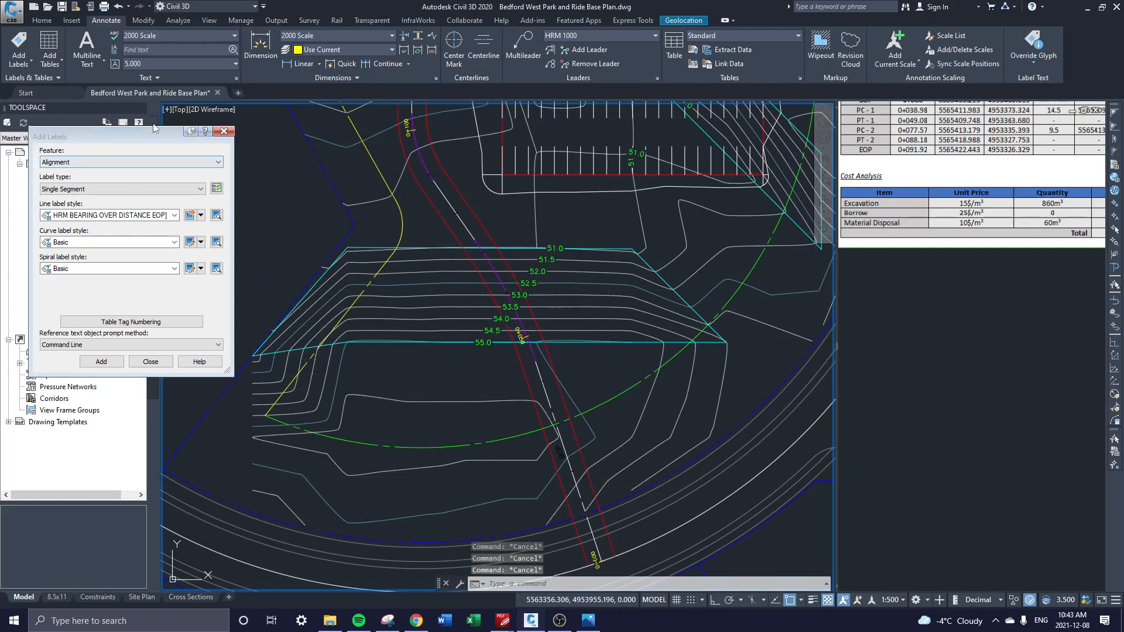
pyautogui.moveTo(145, 136); pyautogui.dragTo(145, 170)
pyautogui.click(501, 224)
pyautogui.press('Escape')
pyautogui.scroll(-3, 477, 410)
pyautogui.scroll(3, 485, 328)
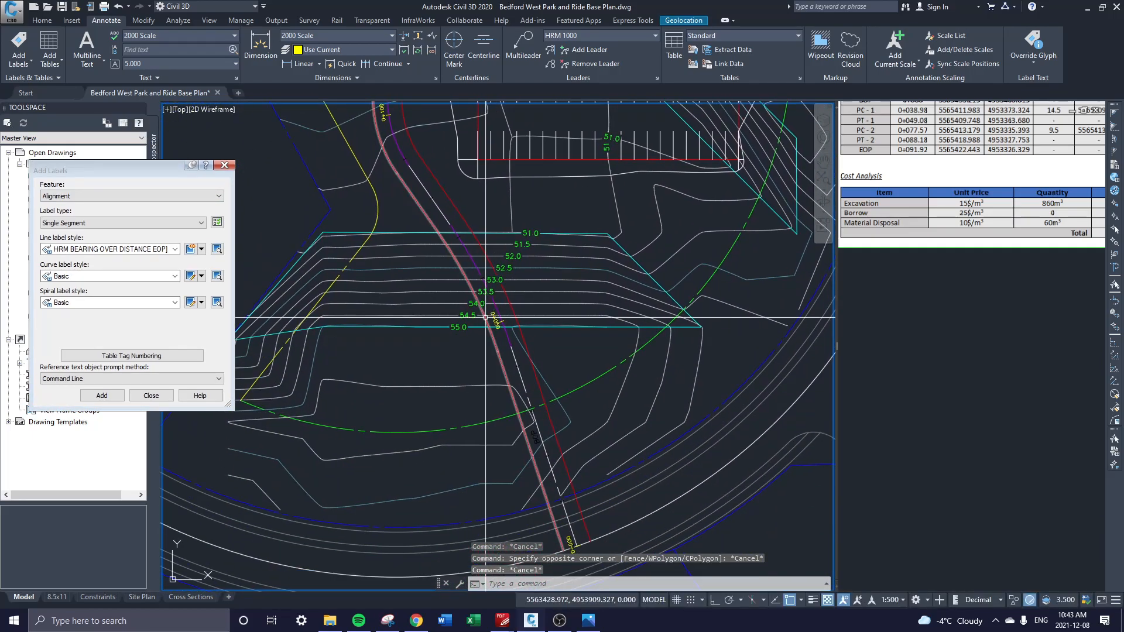
# - Choose HRM CURVE LABEL as the curve label style and copy it under the name HRM CURVE LABEL PVI
pyautogui.click(174, 276)
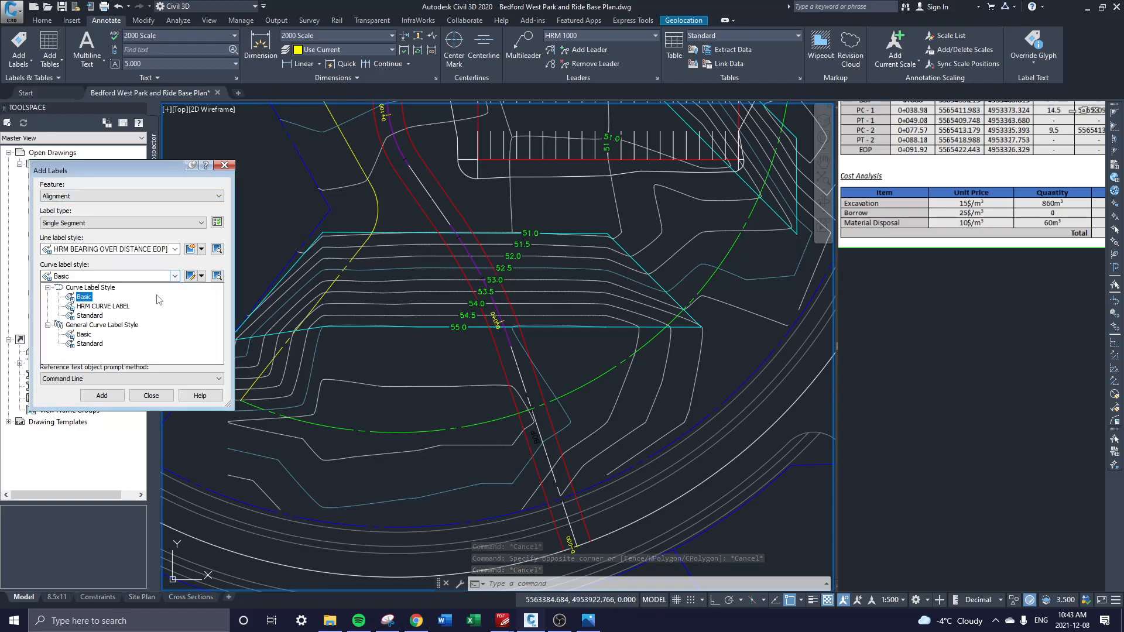
pyautogui.click(96, 306)
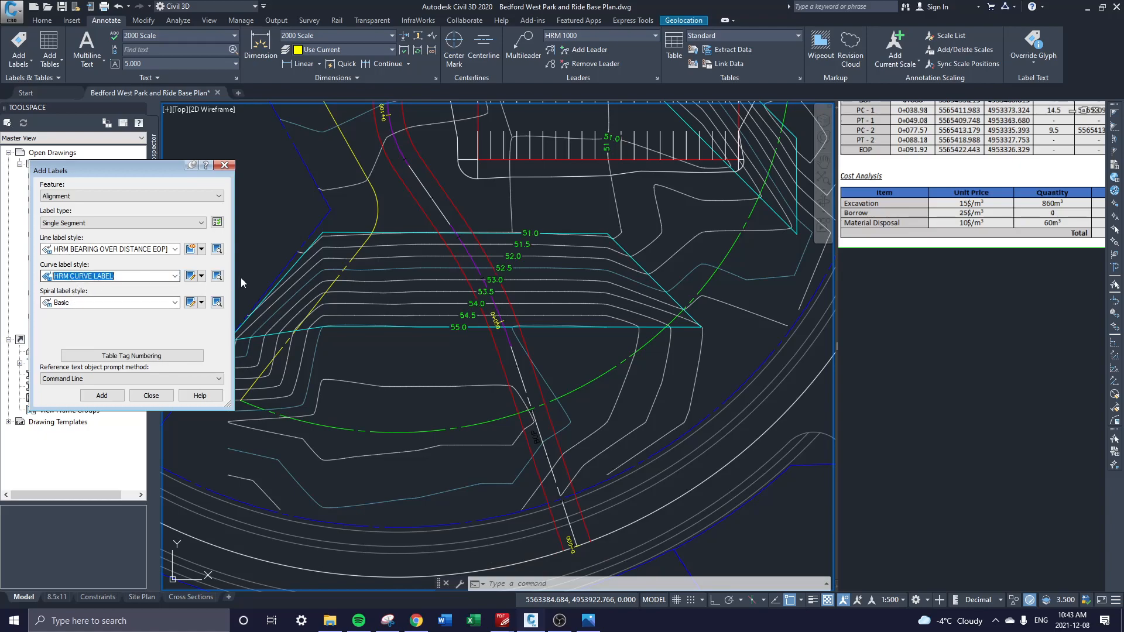
pyautogui.click(202, 277)
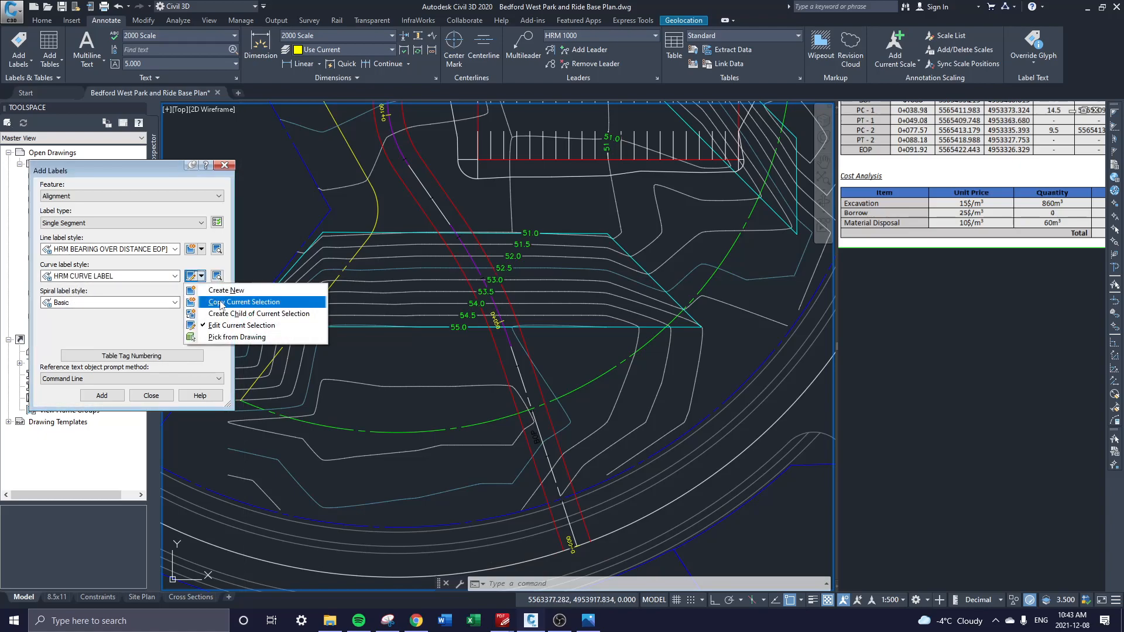
pyautogui.click(220, 302)
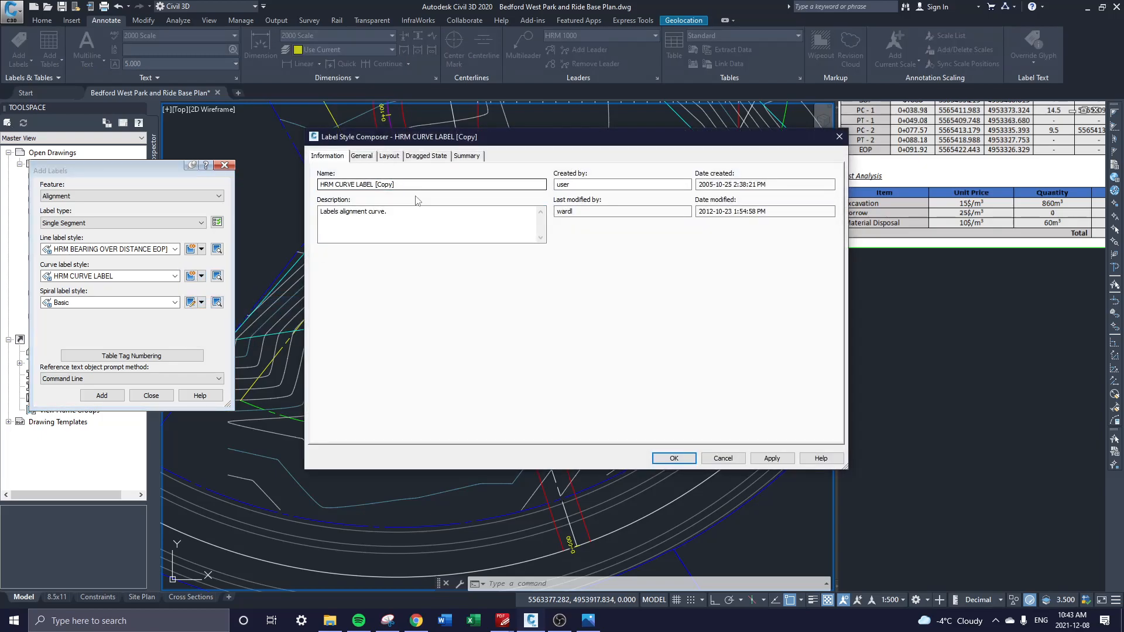
pyautogui.moveTo(395, 185); pyautogui.dragTo(376, 186)
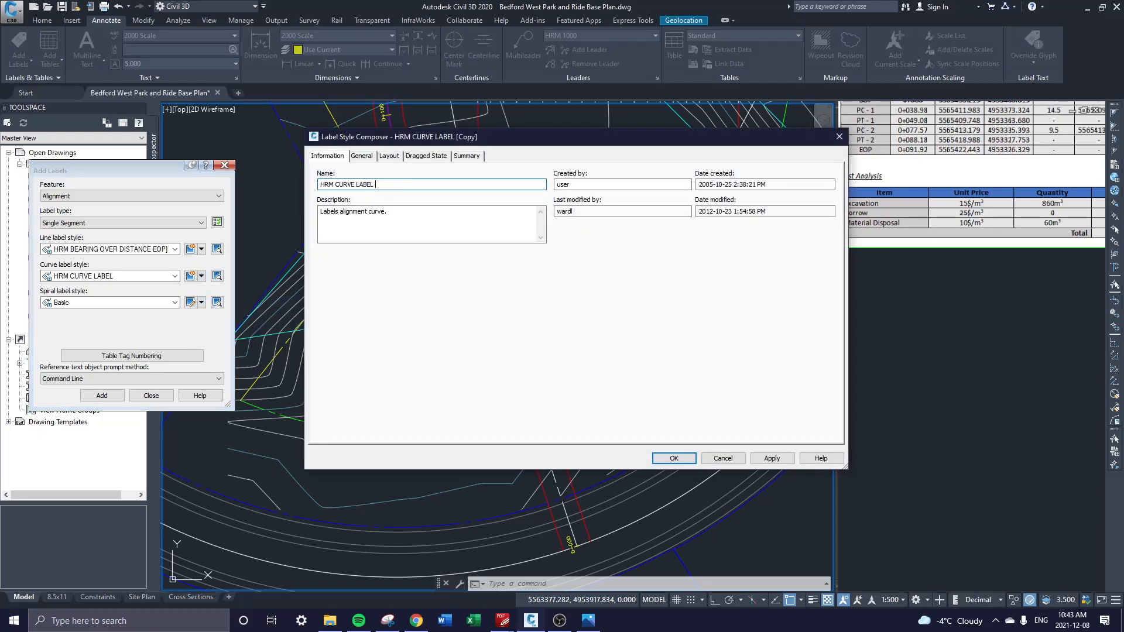
pyautogui.click(397, 157)
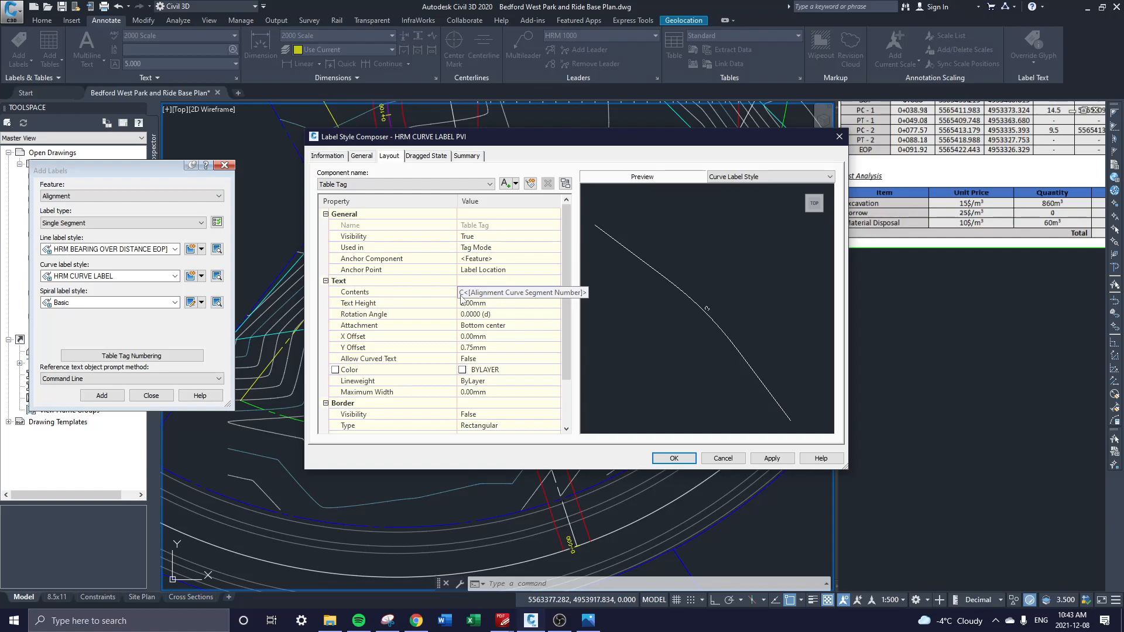
# - Set the curve style's Table Tag contents to PI followed by the Alignment Curve Segment Number field, and save the style
pyautogui.click(550, 293)
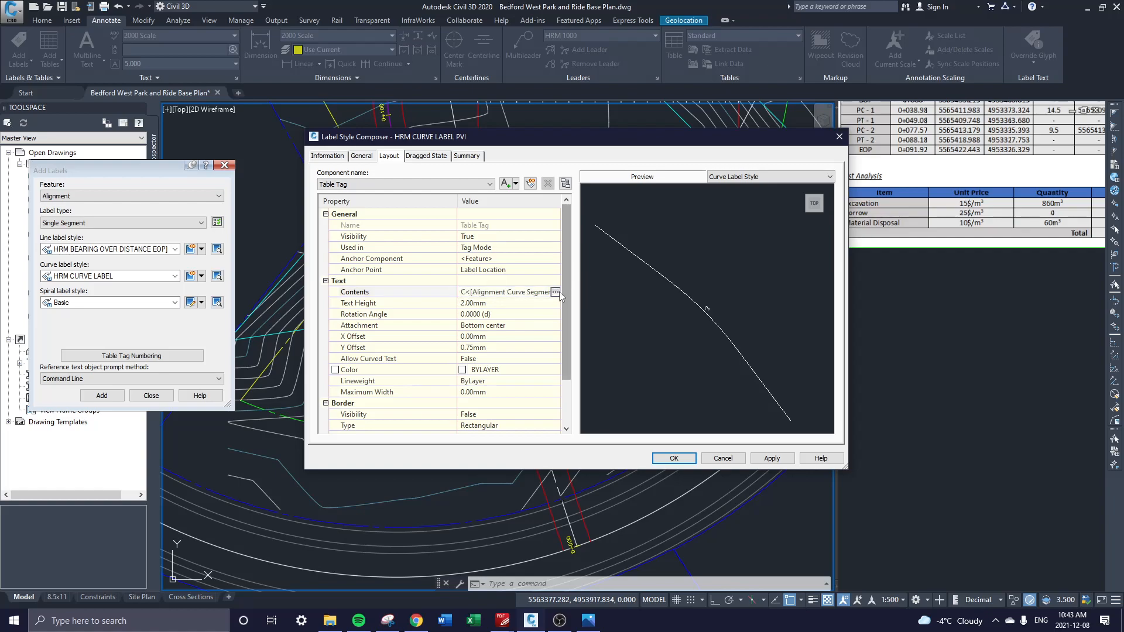
pyautogui.click(554, 292)
pyautogui.click(376, 160)
pyautogui.click(367, 158)
pyautogui.click(379, 157)
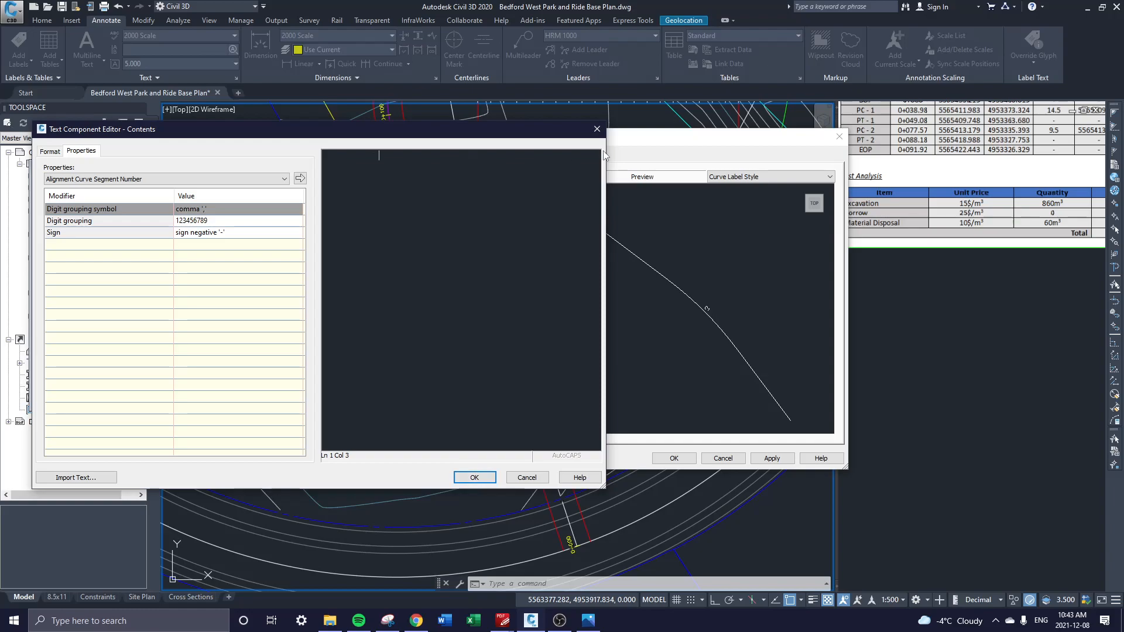
pyautogui.hotkey('ctrl', 'a')
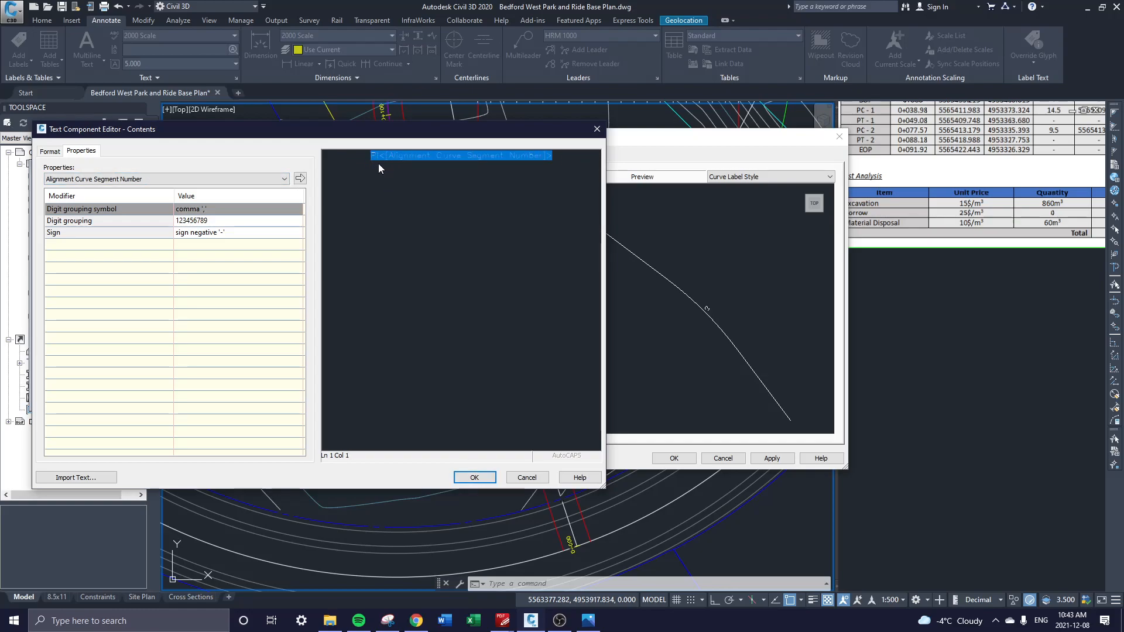
pyautogui.click(475, 477)
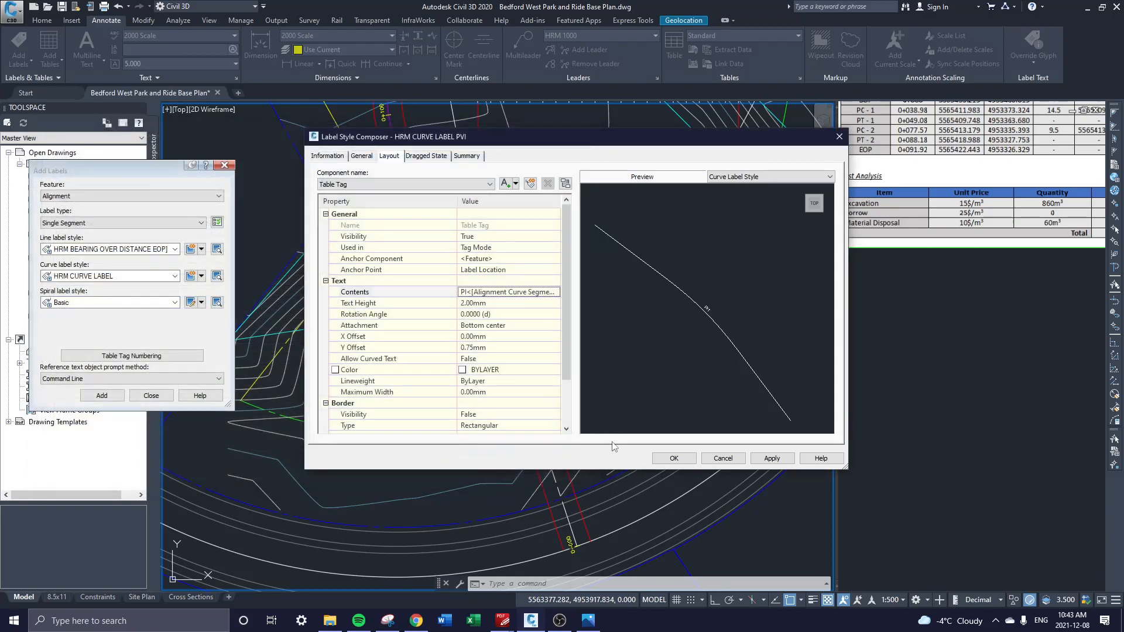
pyautogui.click(674, 458)
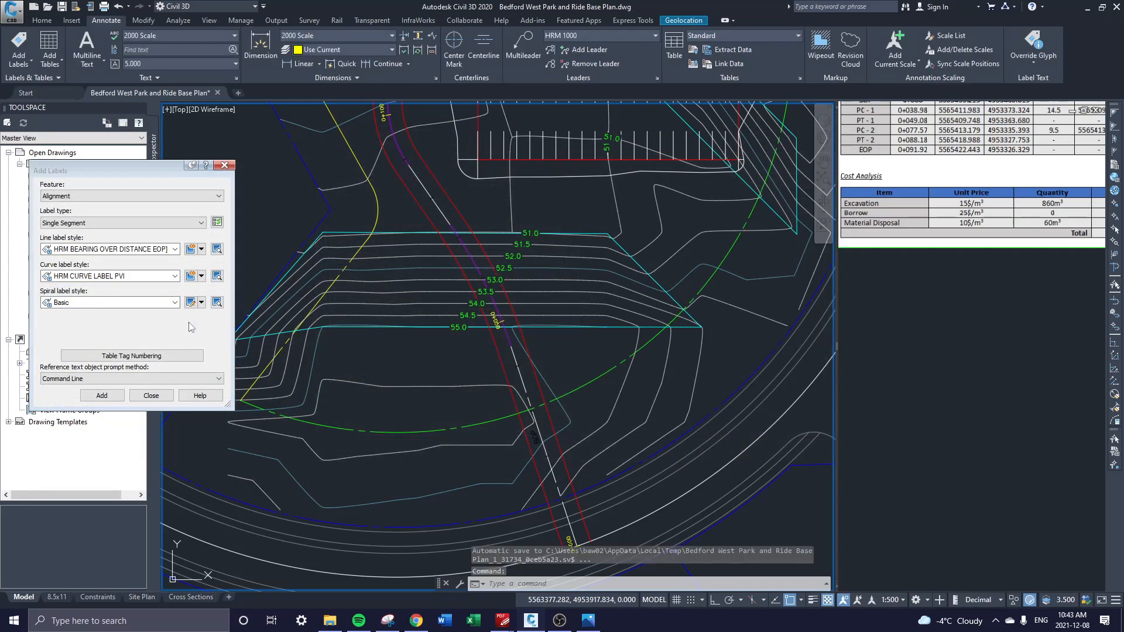
# - Try labelling the road curve near station 0+050 with the HRM CURVE LABEL PVI style
pyautogui.moveTo(121, 167); pyautogui.dragTo(978, 294)
pyautogui.moveTo(445, 231)
pyautogui.mouseDown(button='middle')
pyautogui.moveTo(522, 345)
pyautogui.moveTo(496, 352)
pyautogui.moveTo(431, 328)
pyautogui.mouseUp(button='middle')
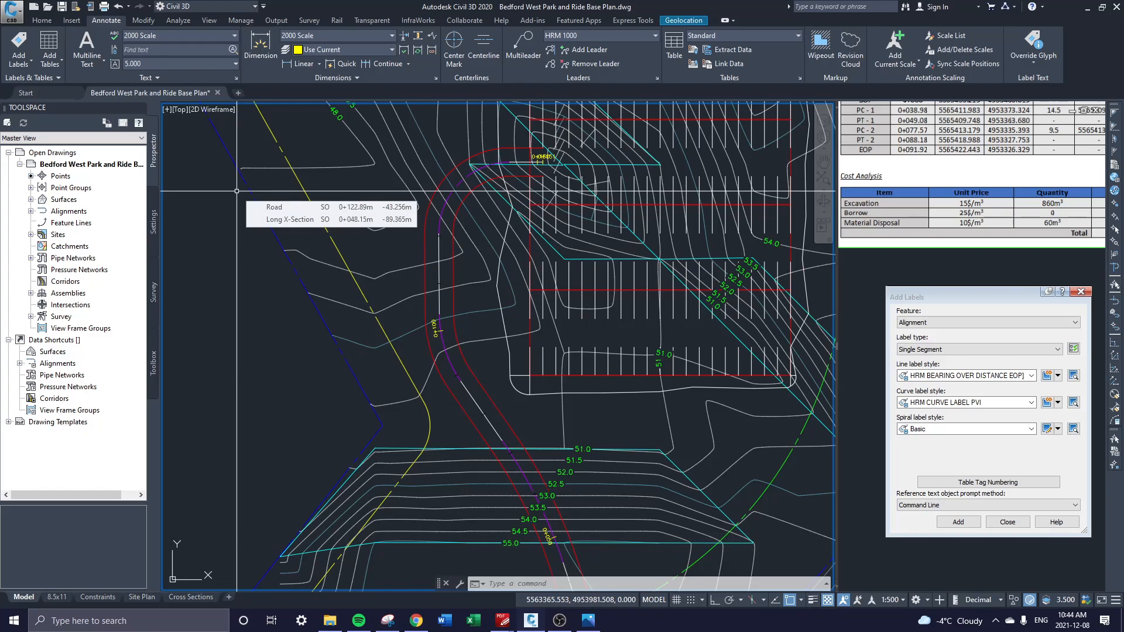
pyautogui.moveTo(551, 513); pyautogui.dragTo(505, 329, button='middle')
pyautogui.click(959, 522)
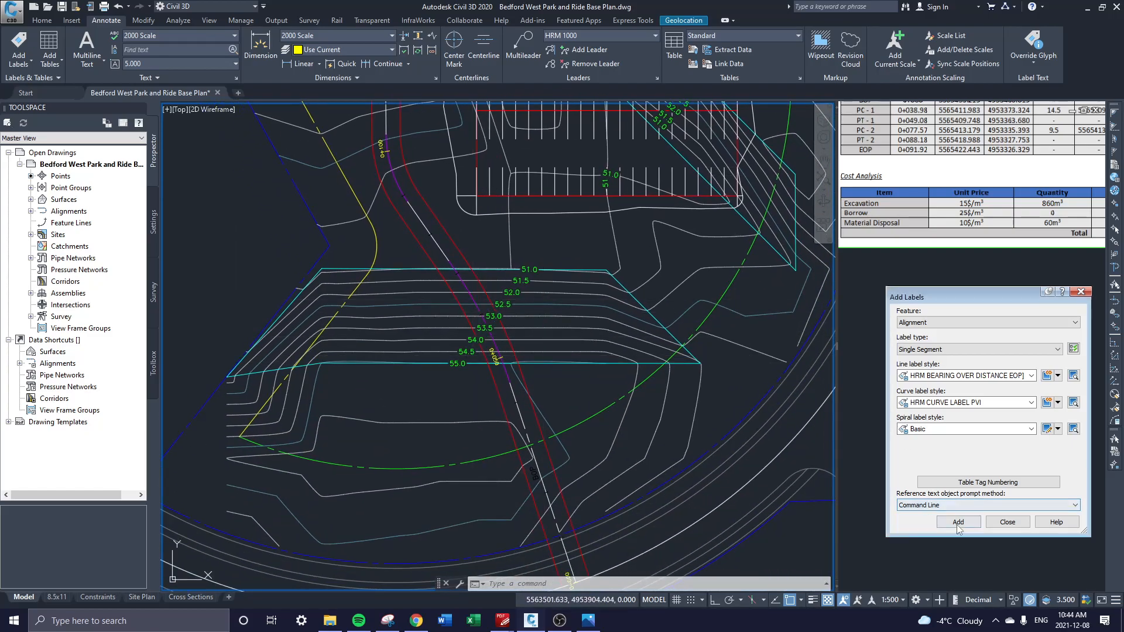
pyautogui.scroll(4, 544, 398)
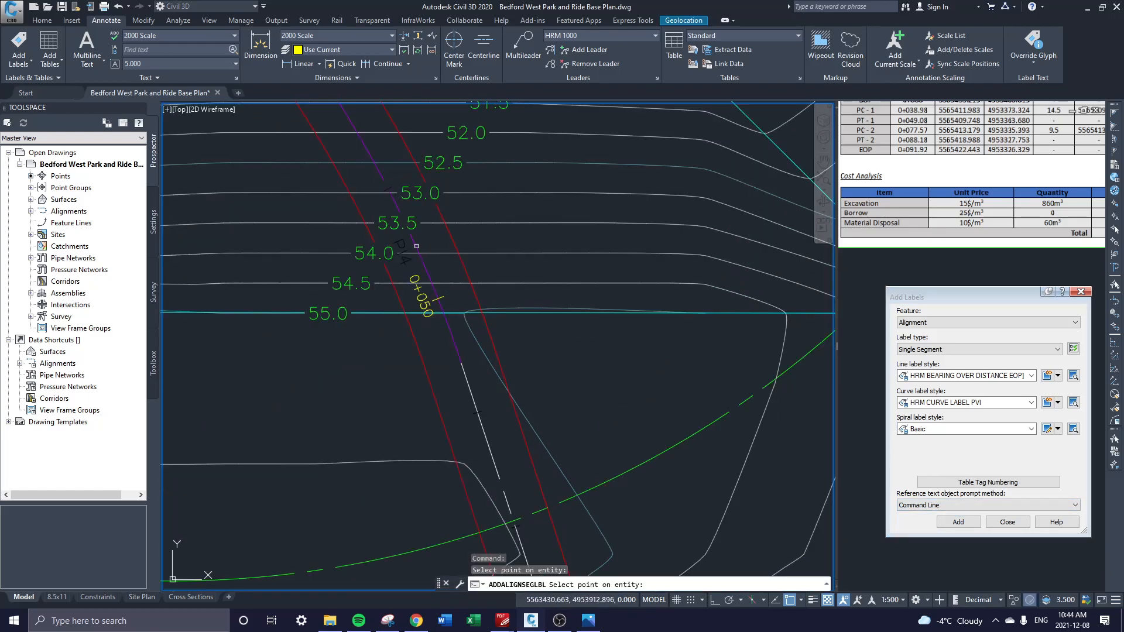
pyautogui.scroll(4, 414, 241)
pyautogui.press('Escape')
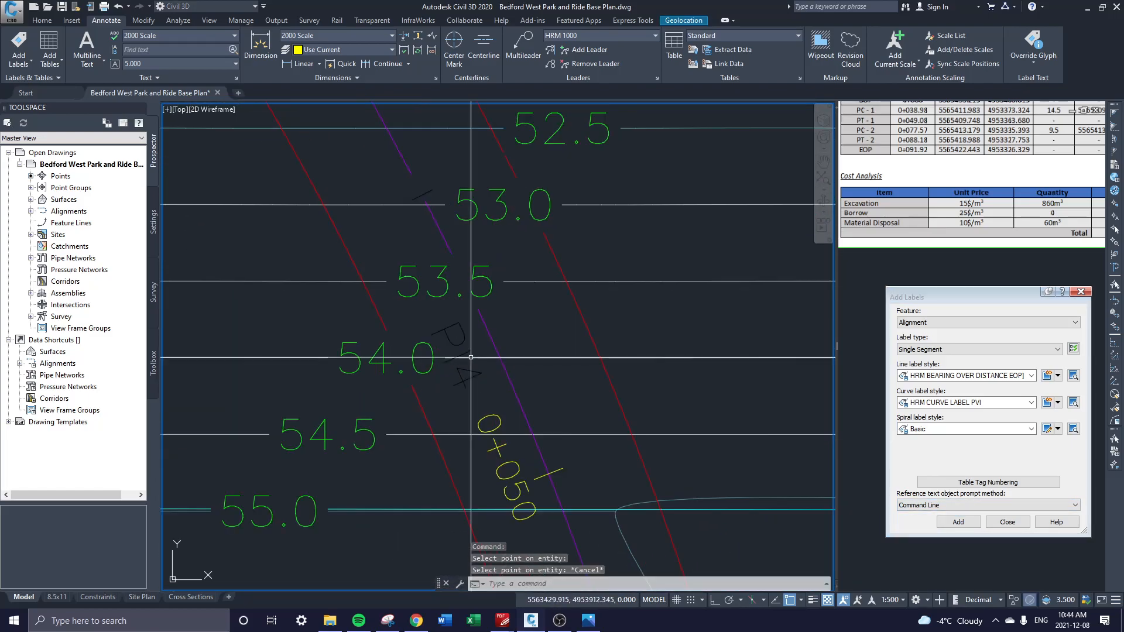
# - Delete the PI4 curve label from the road near station 0+050
pyautogui.click(463, 343)
pyautogui.press('Delete')
pyautogui.scroll(-2, 462, 343)
pyautogui.scroll(-2, 462, 342)
pyautogui.scroll(1, 270, 158)
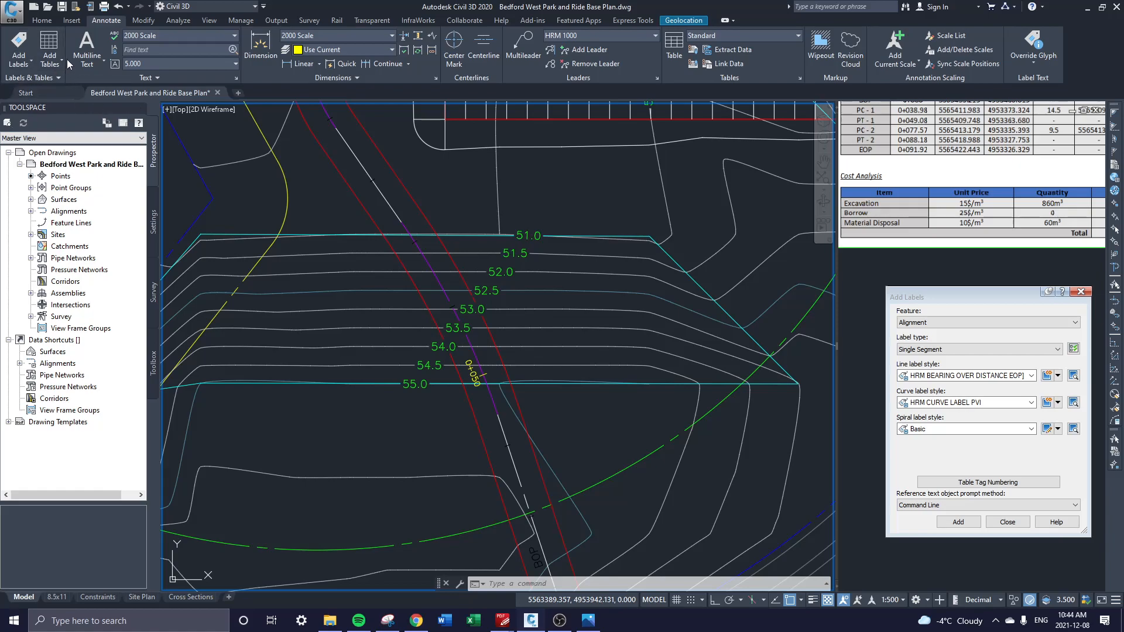
# - Show the drawing's settings in Toolspace and open its Table Tag Numbering settings
pyautogui.click(42, 21)
pyautogui.click(19, 46)
pyautogui.click(19, 46)
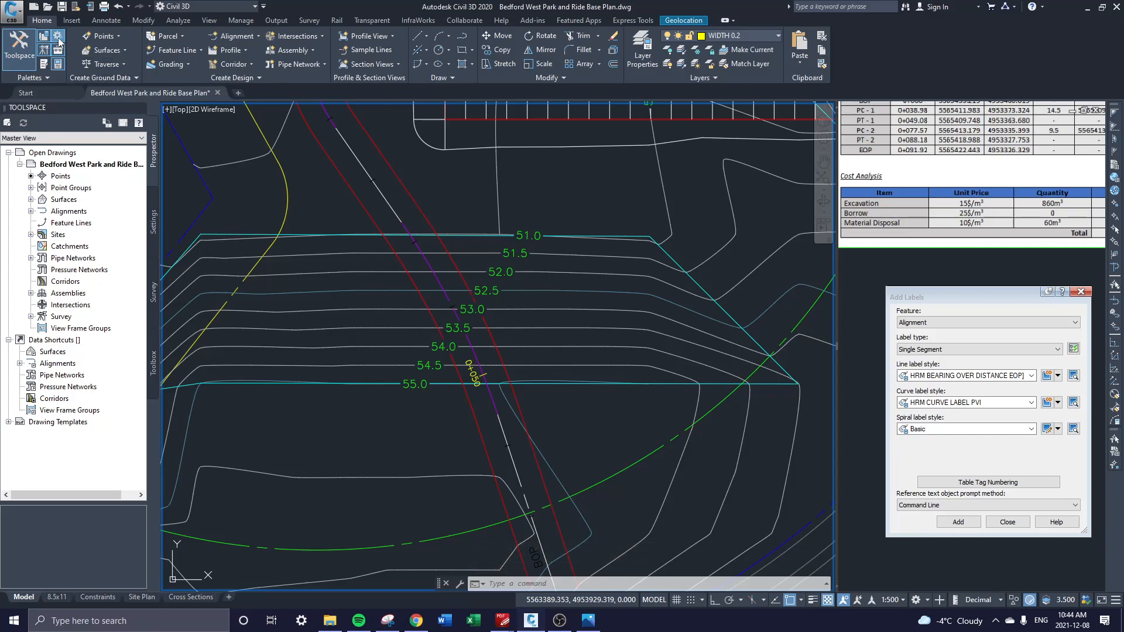
pyautogui.click(58, 39)
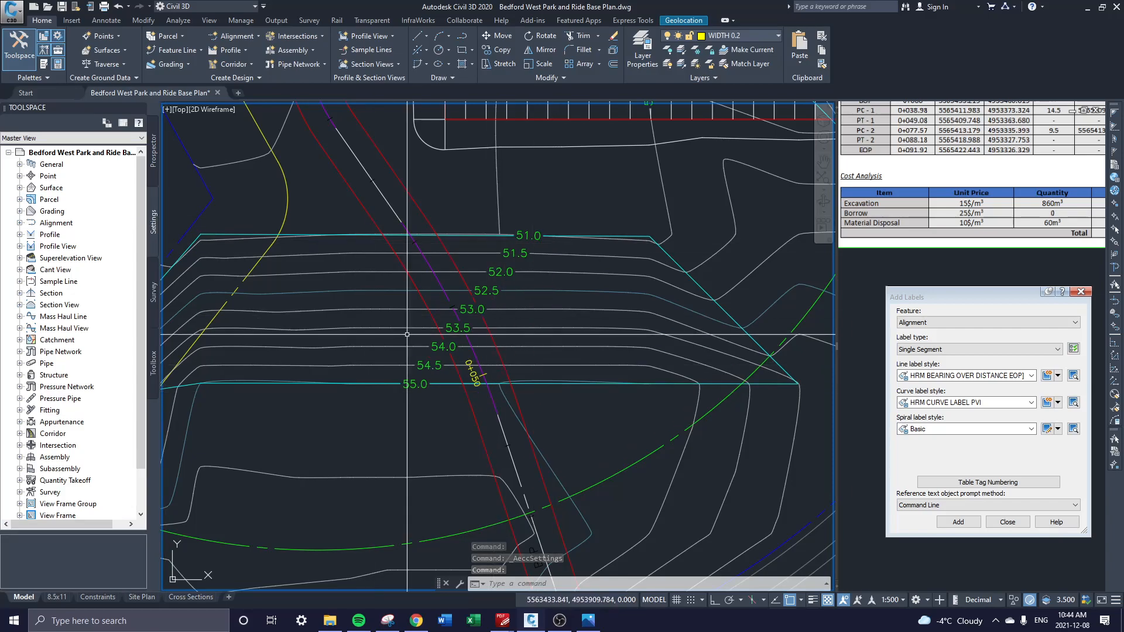
pyautogui.rightClick(86, 153)
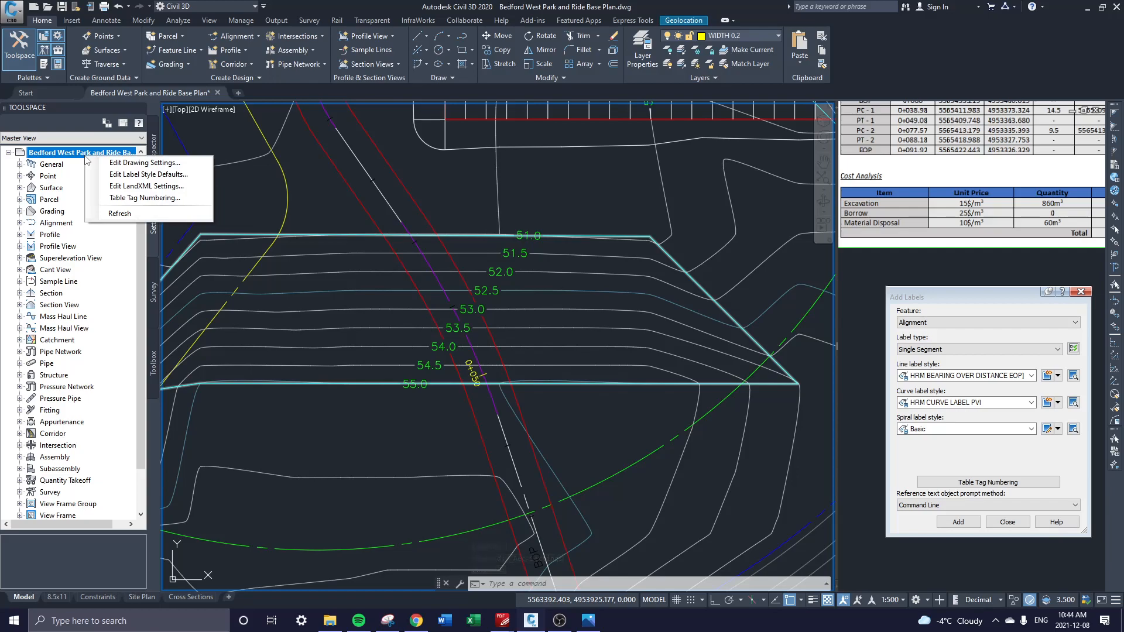
pyautogui.click(36, 154)
pyautogui.click(8, 152)
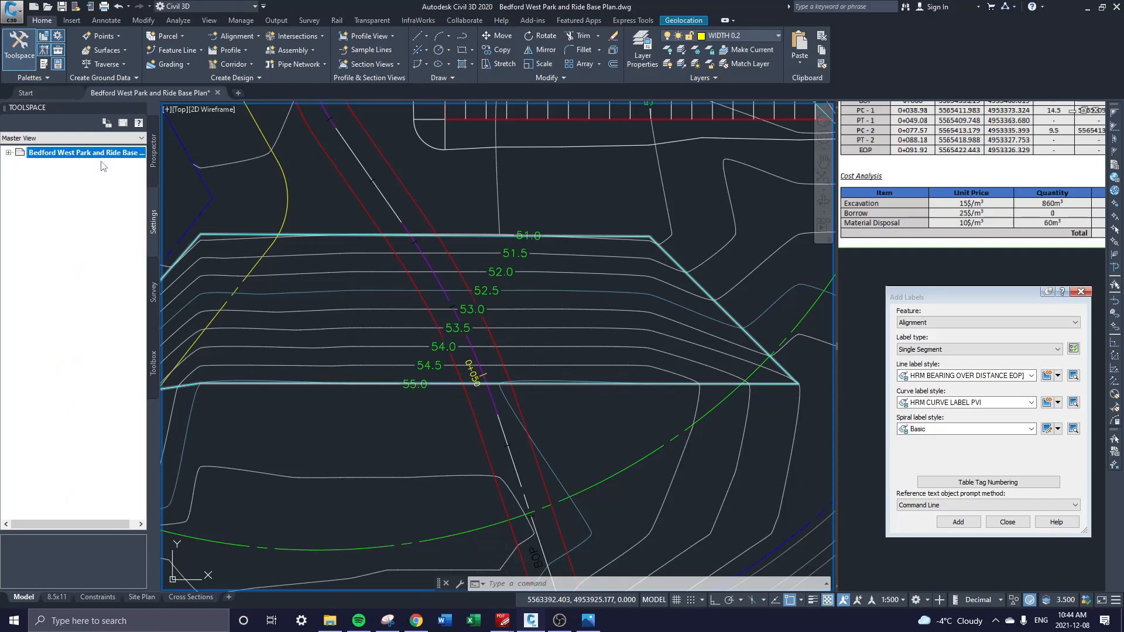
pyautogui.rightClick(65, 152)
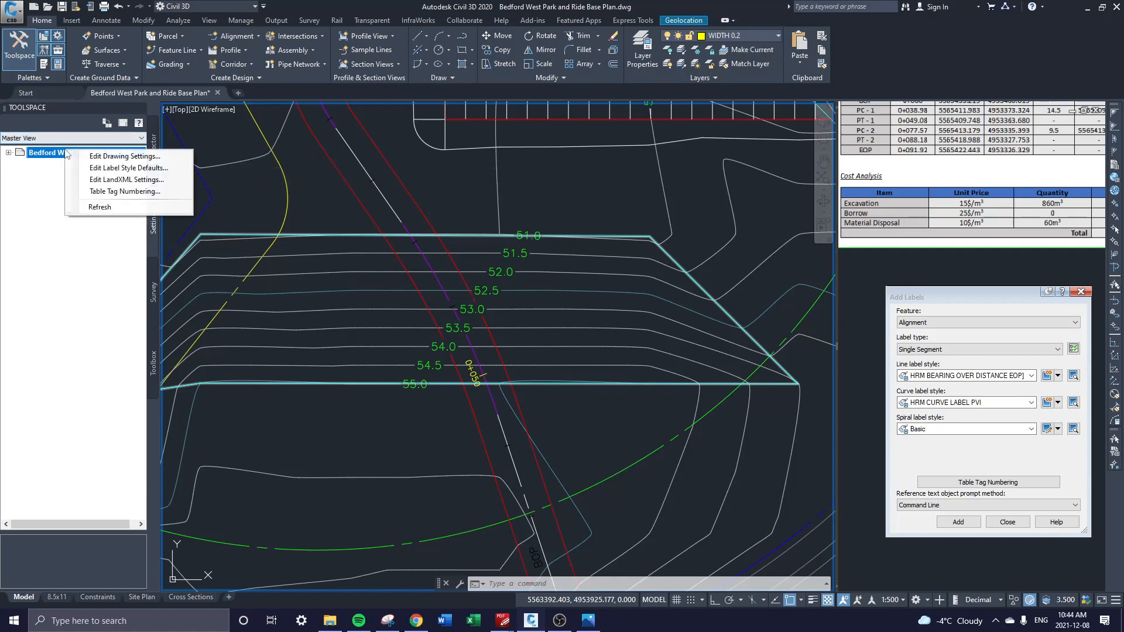
pyautogui.click(124, 193)
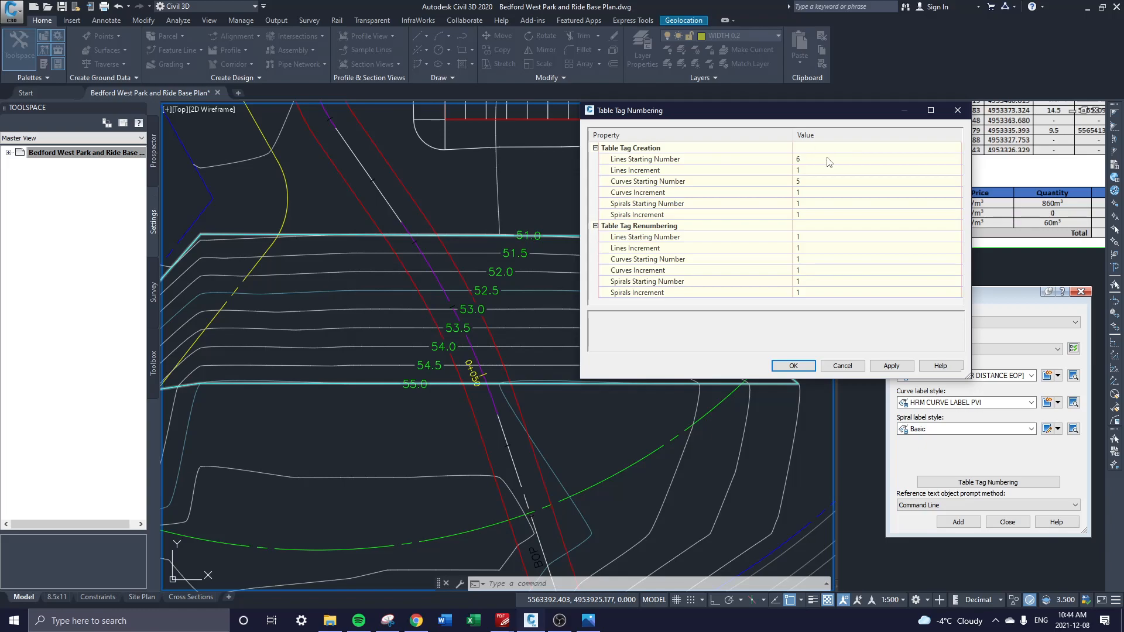
# - Set both the lines and curves starting numbers for table tag creation to 1 and accept the settings
pyautogui.click(823, 161)
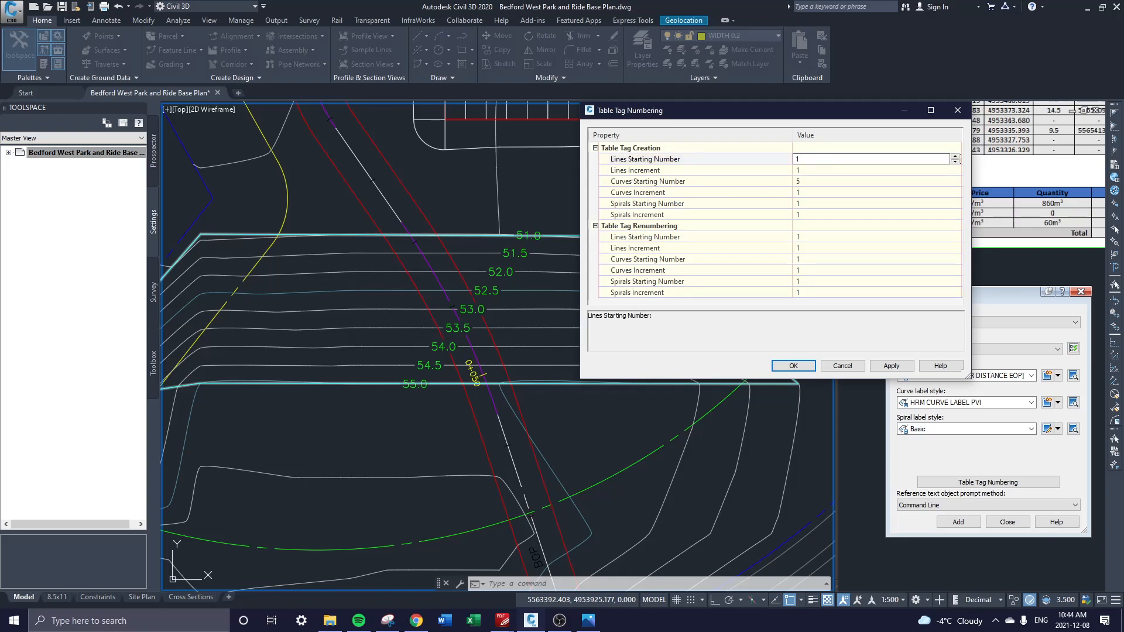
pyautogui.write('1')
pyautogui.click(842, 191)
pyautogui.click(841, 181)
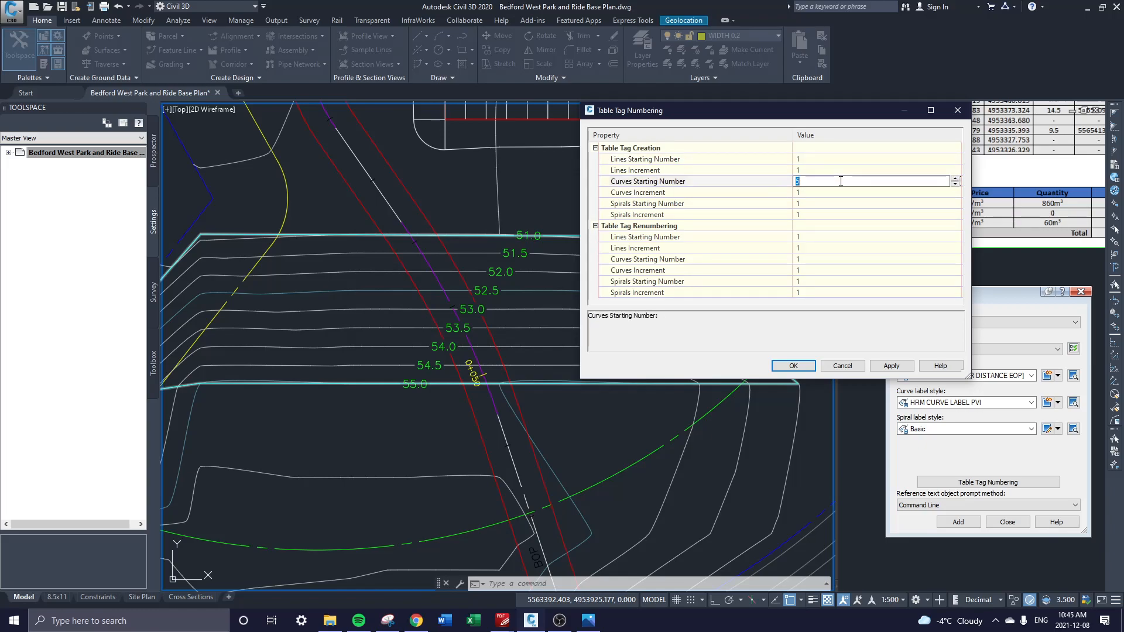
pyautogui.moveTo(818, 116); pyautogui.dragTo(679, 115)
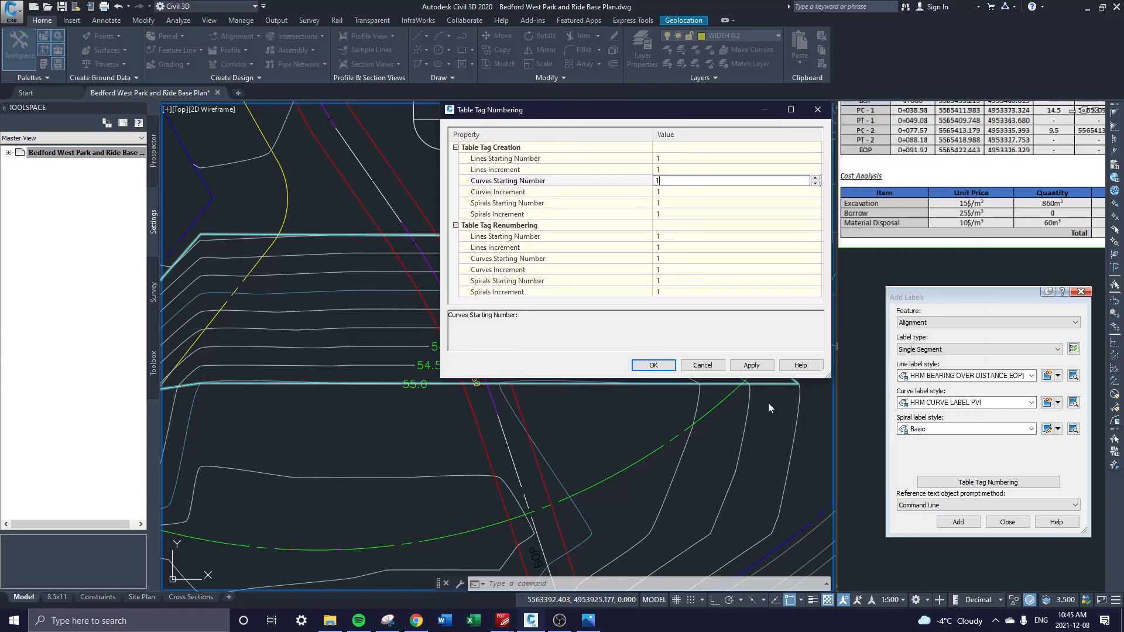
pyautogui.click(656, 365)
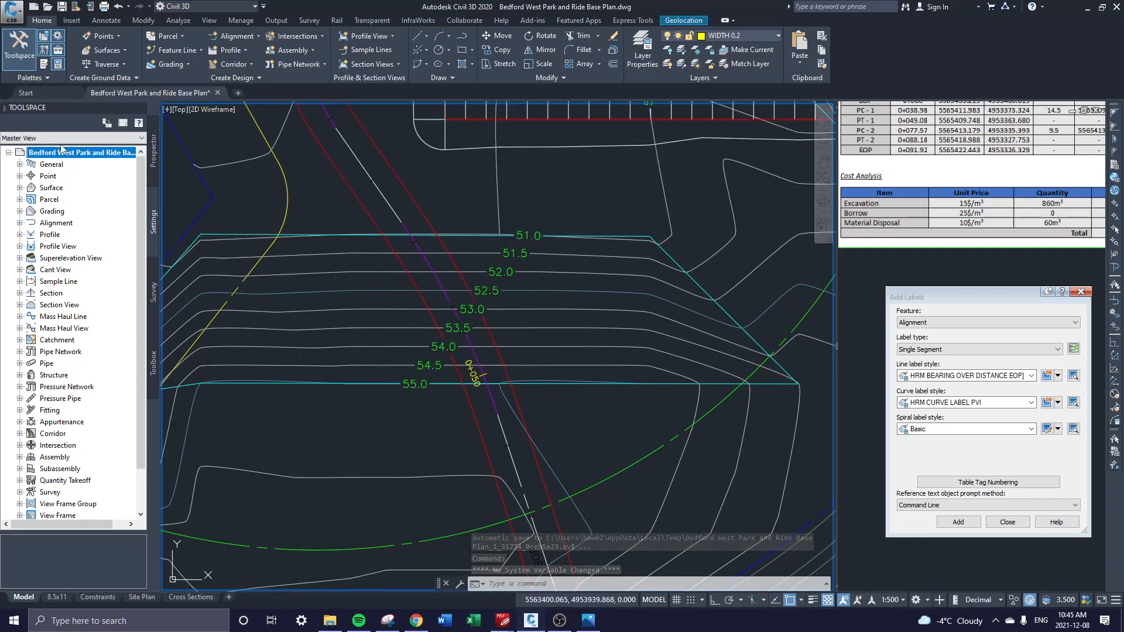
# - Label the road's three curves with the HRM CURVE LABEL PVI style, working from station 0+050 past 0+100 to the parking lot end
pyautogui.moveTo(966, 297); pyautogui.dragTo(117, 169)
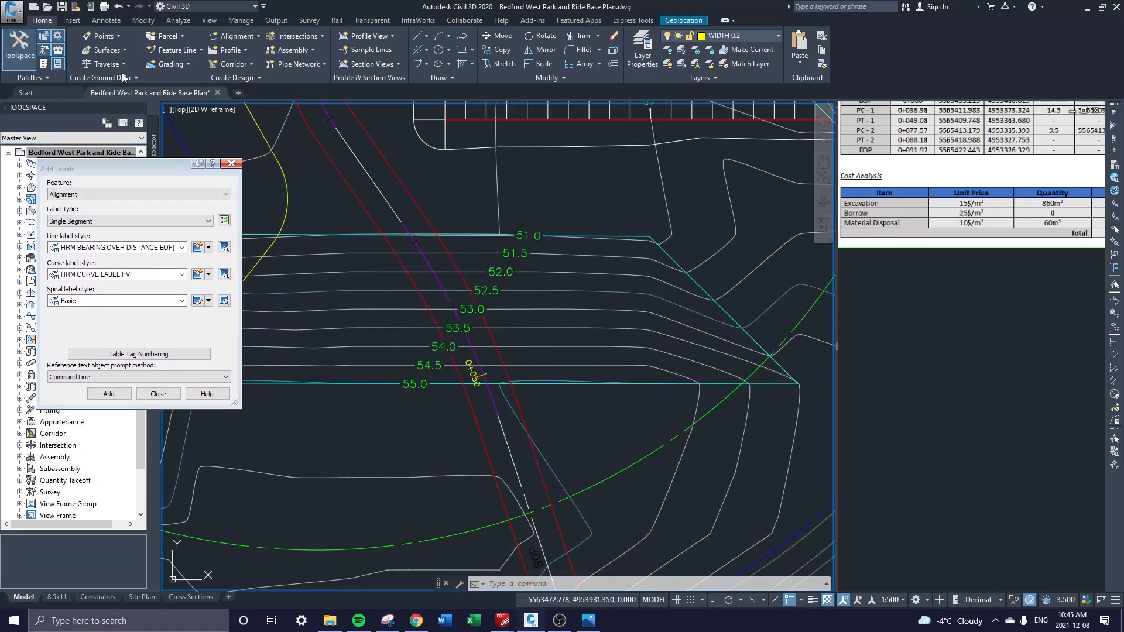
pyautogui.click(106, 20)
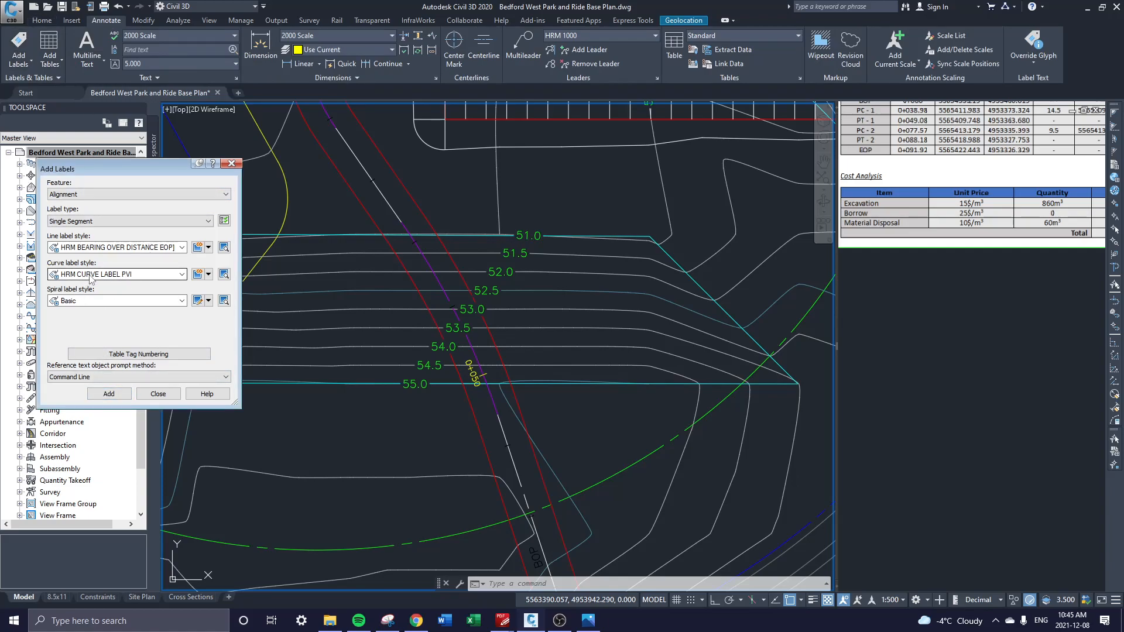
pyautogui.click(108, 394)
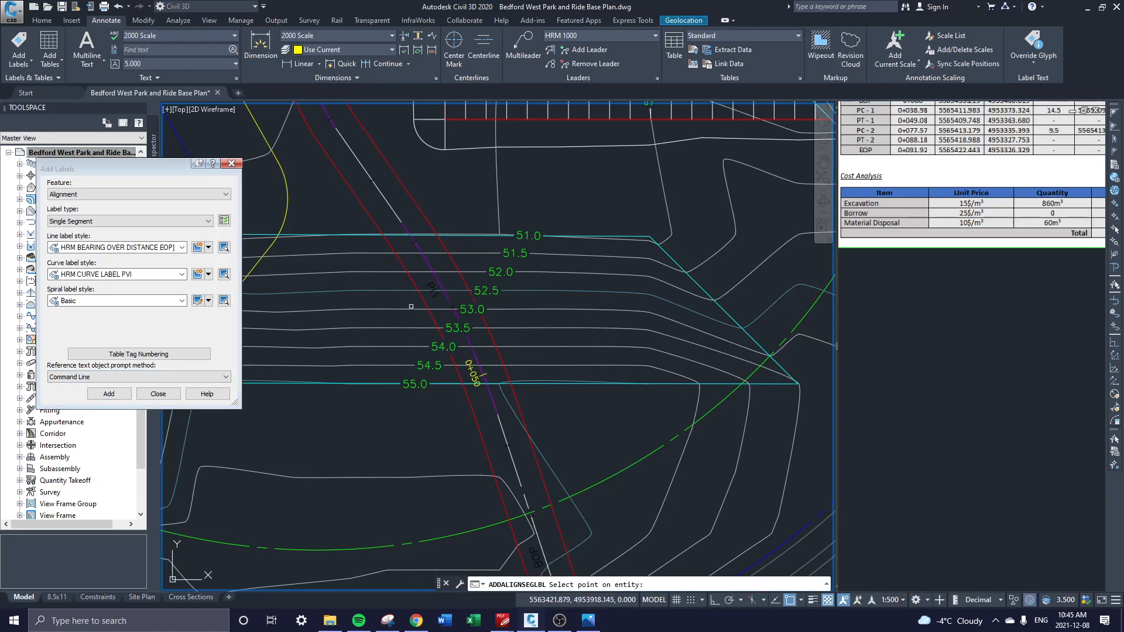
pyautogui.scroll(6, 418, 303)
pyautogui.scroll(-5, 617, 472)
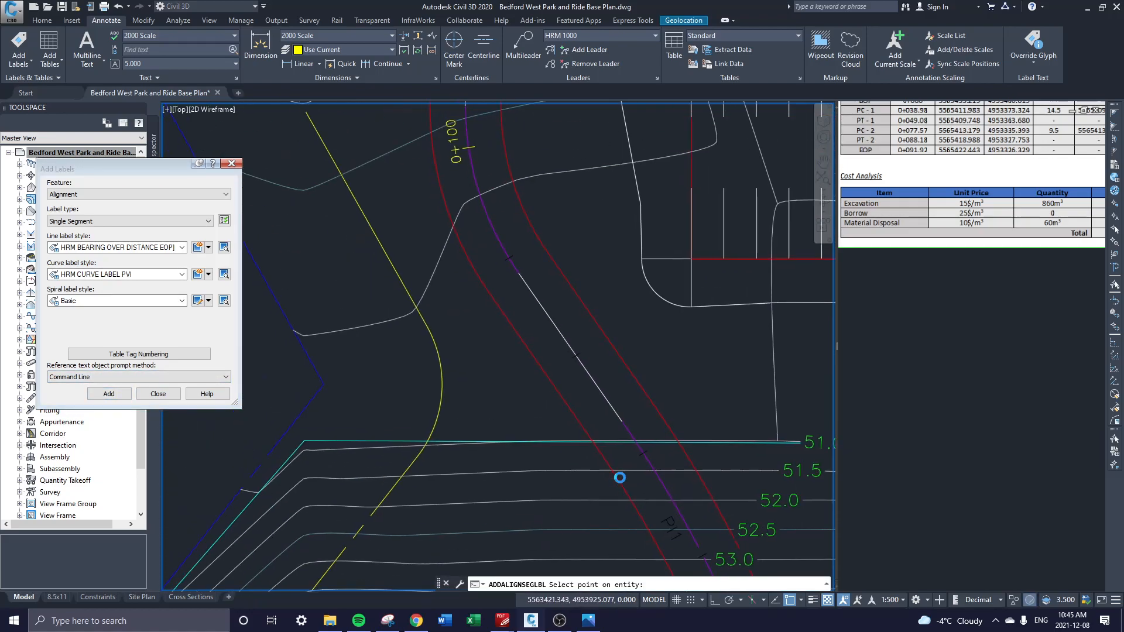
pyautogui.scroll(2, 530, 357)
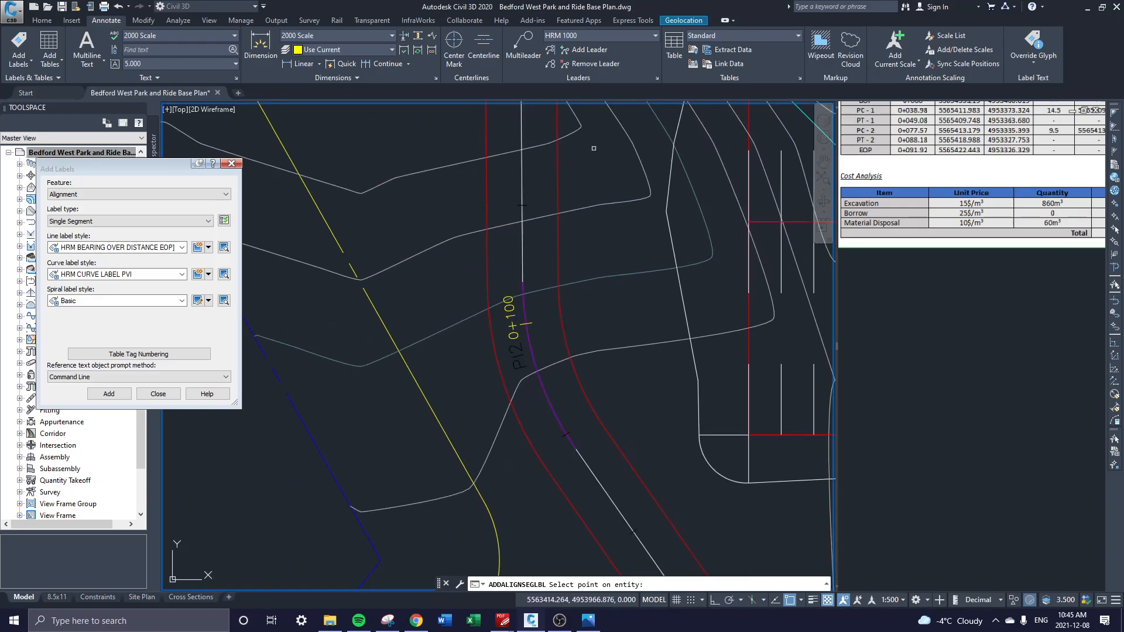
pyautogui.moveTo(597, 164); pyautogui.dragTo(609, 347, button='middle')
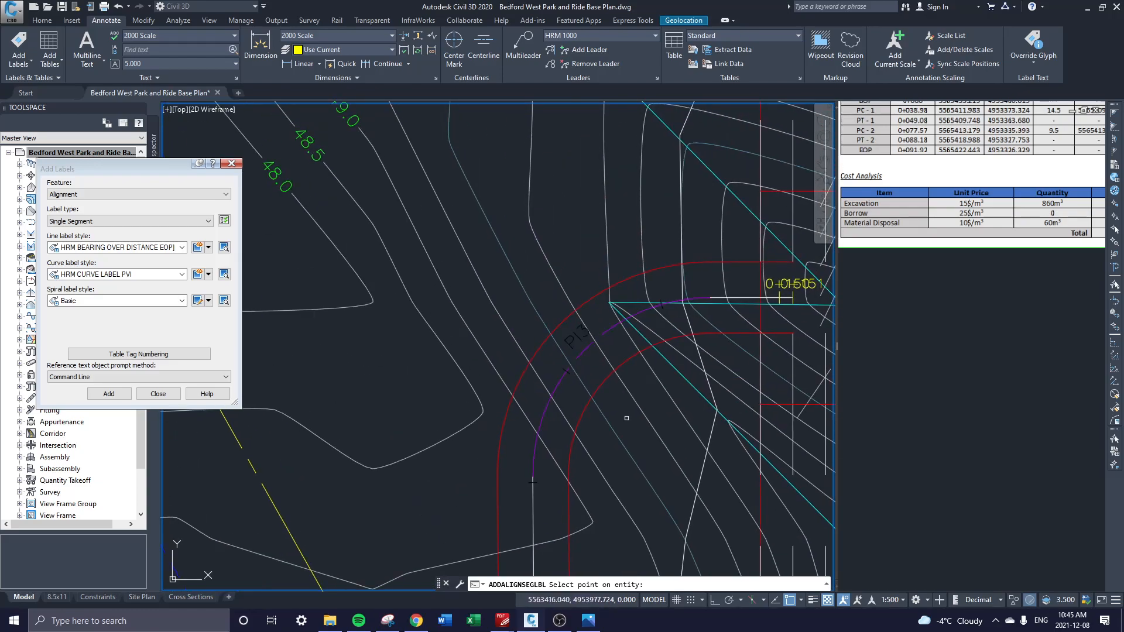
pyautogui.scroll(-3, 528, 328)
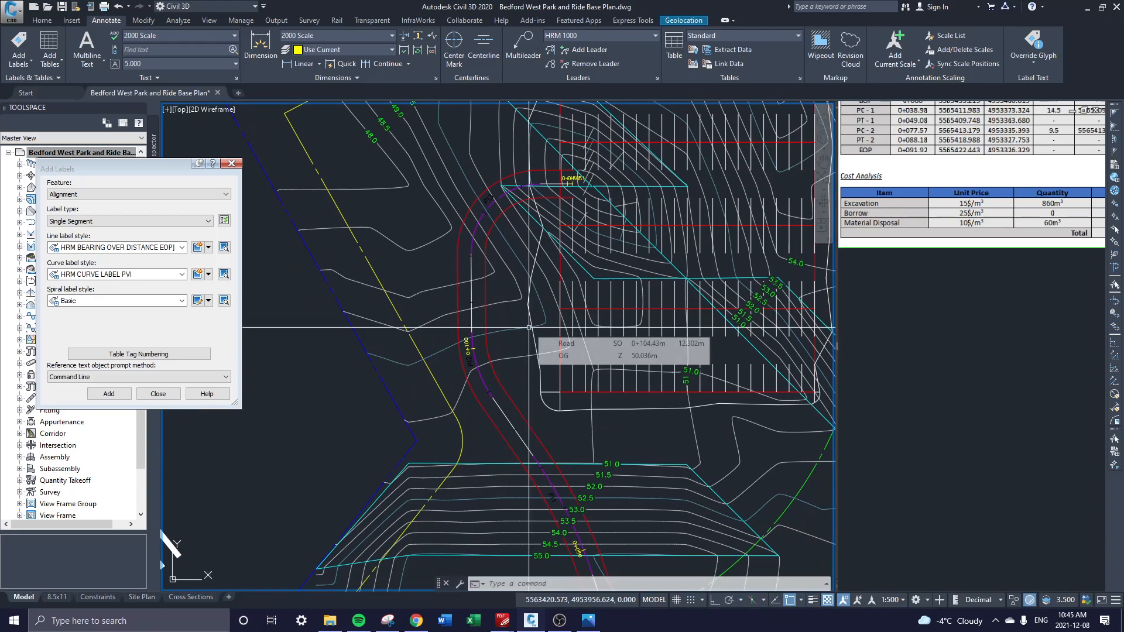
pyautogui.press('Escape')
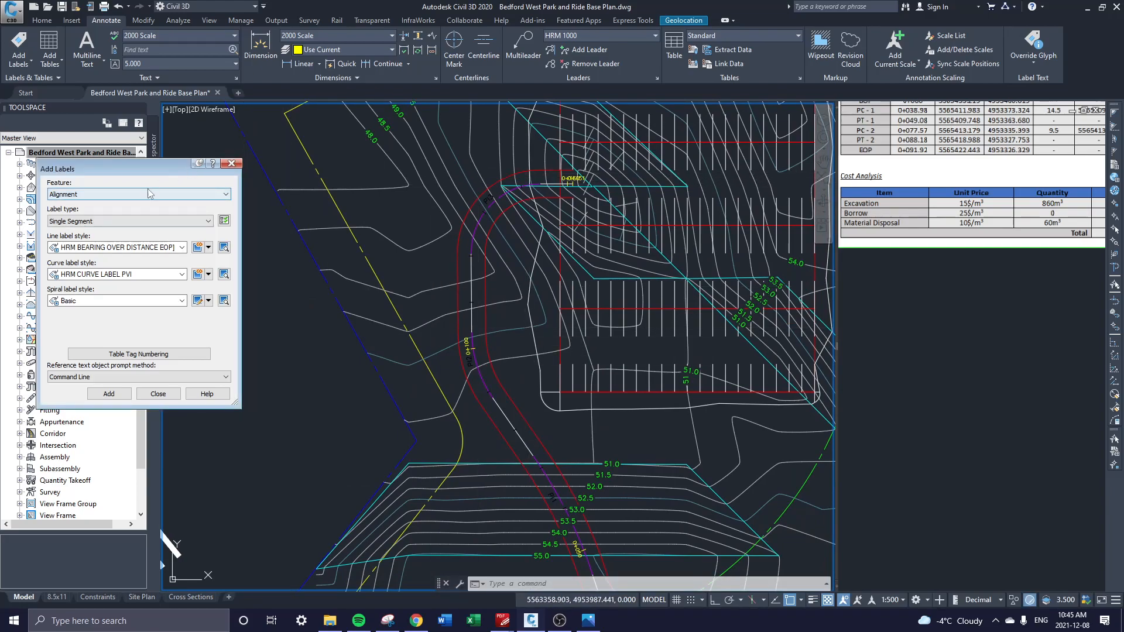
# - Close label creation, widen the viewport holding the reference table, and erase the e-mail text below the table
pyautogui.click(232, 164)
pyautogui.scroll(-3, 589, 326)
pyautogui.click(994, 374)
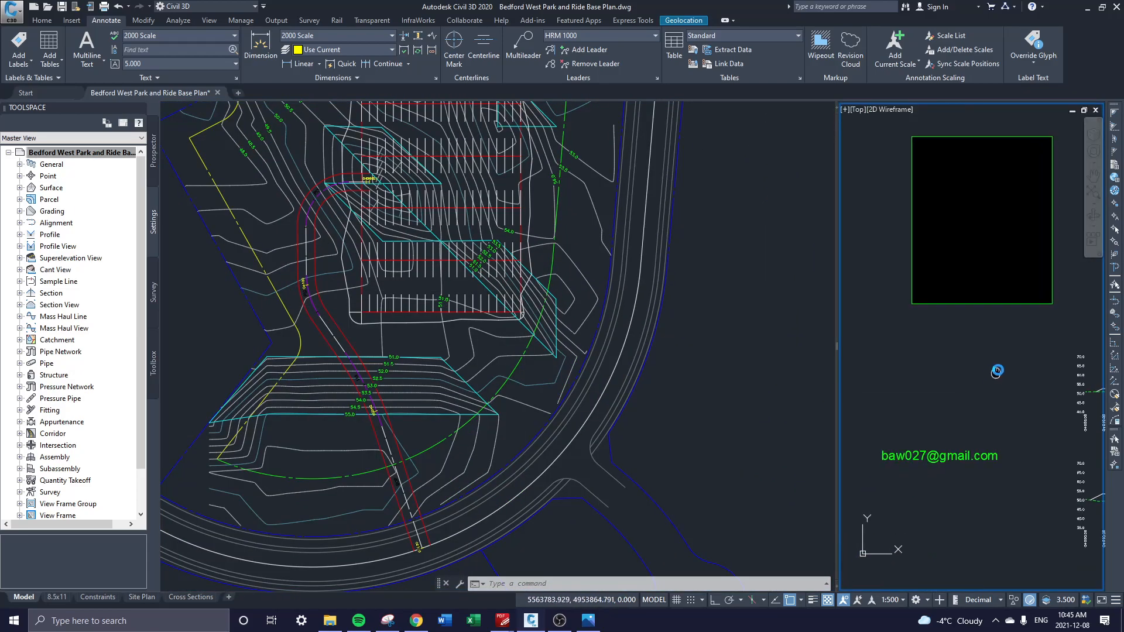
pyautogui.moveTo(837, 347); pyautogui.dragTo(665, 345)
pyautogui.click(846, 410)
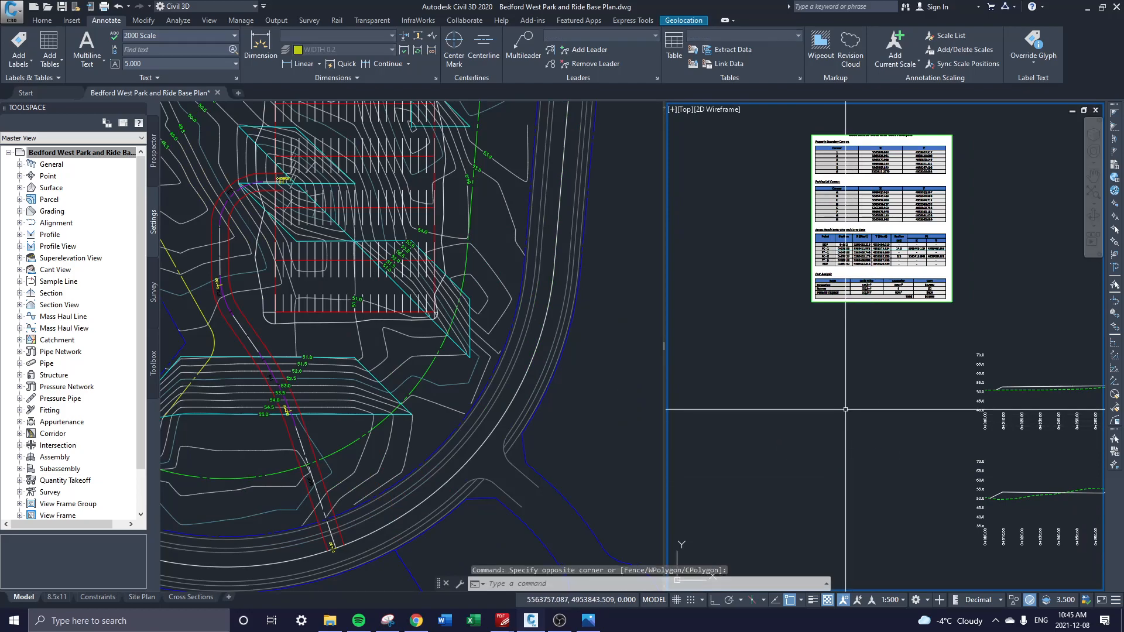
pyautogui.press('Delete')
# - Start an alignment segment table with the HRM Alignment Table style, choosing its contents by label or style
pyautogui.click(53, 70)
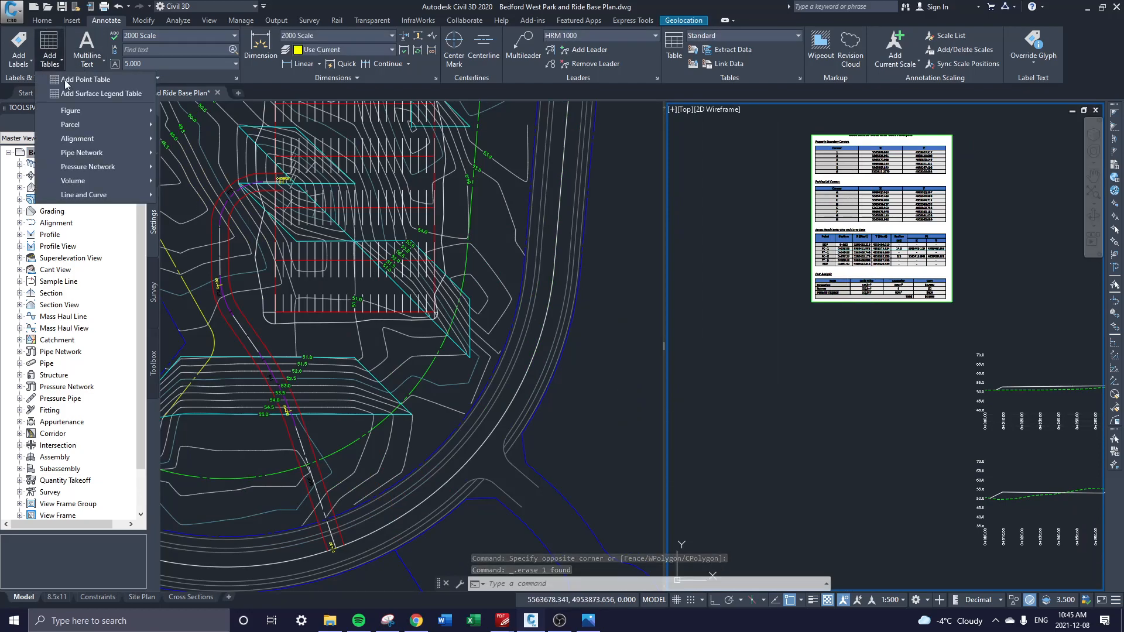
pyautogui.moveTo(100, 139)
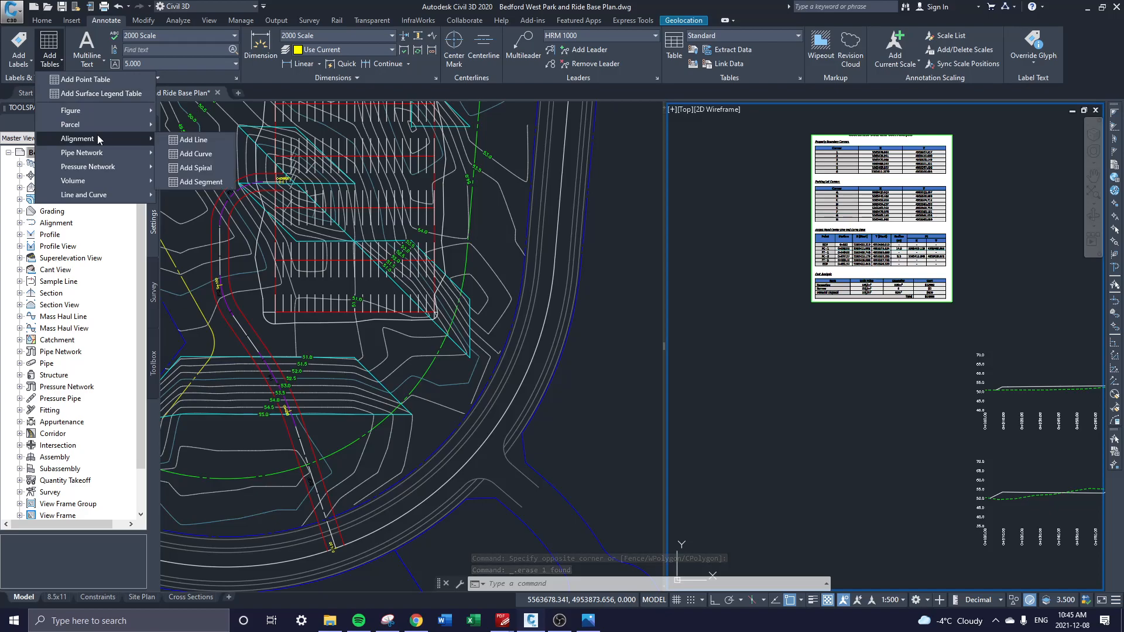
pyautogui.click(202, 182)
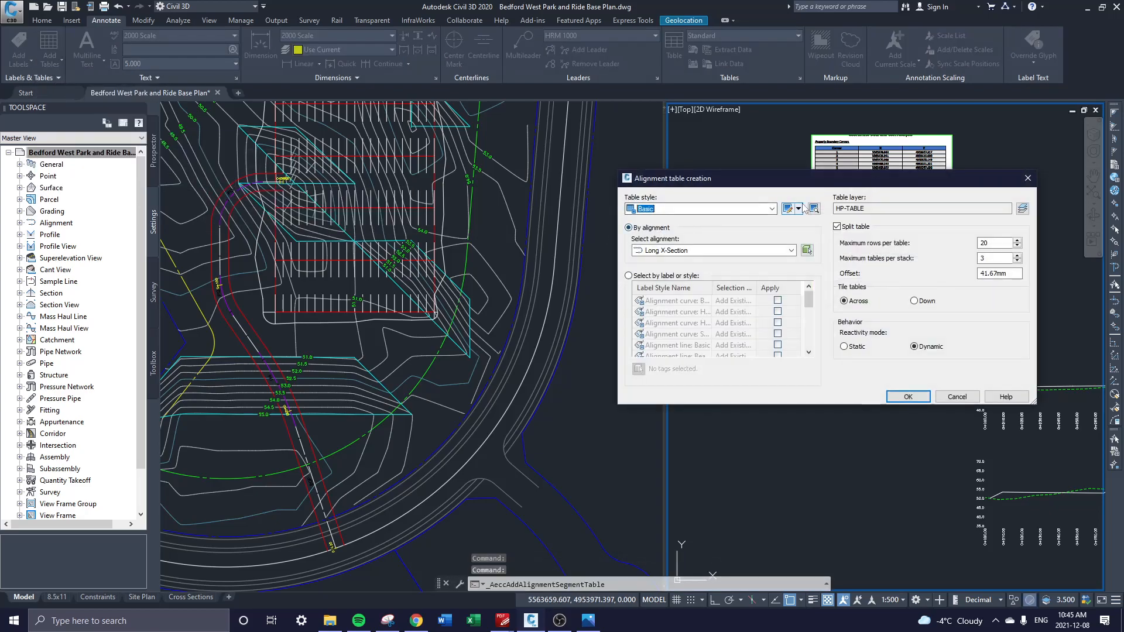
pyautogui.click(772, 209)
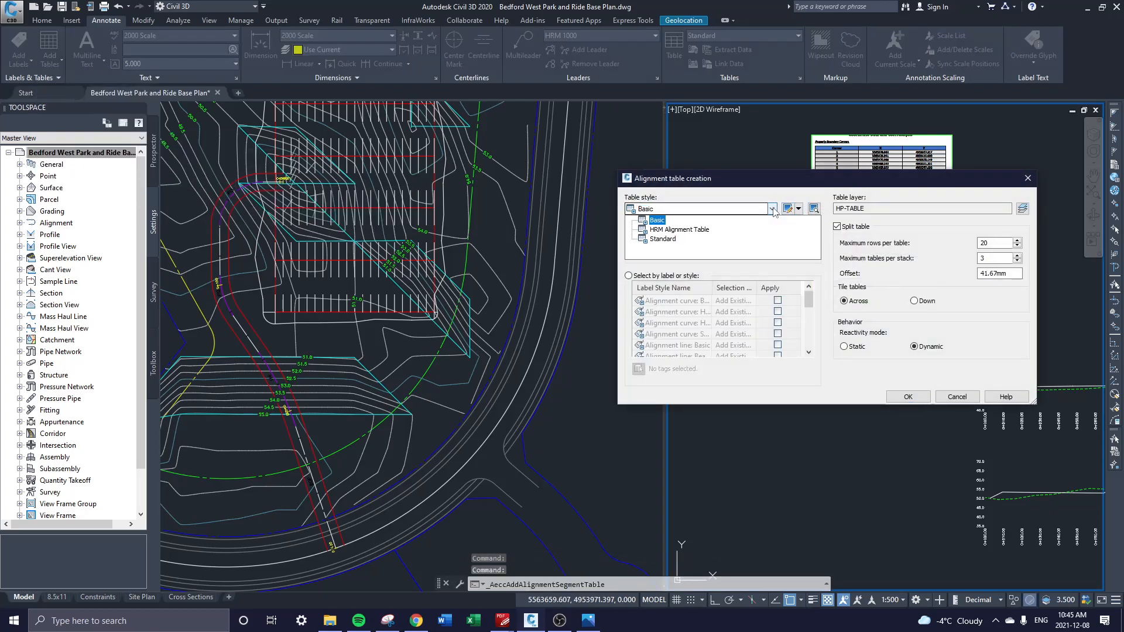
pyautogui.click(674, 232)
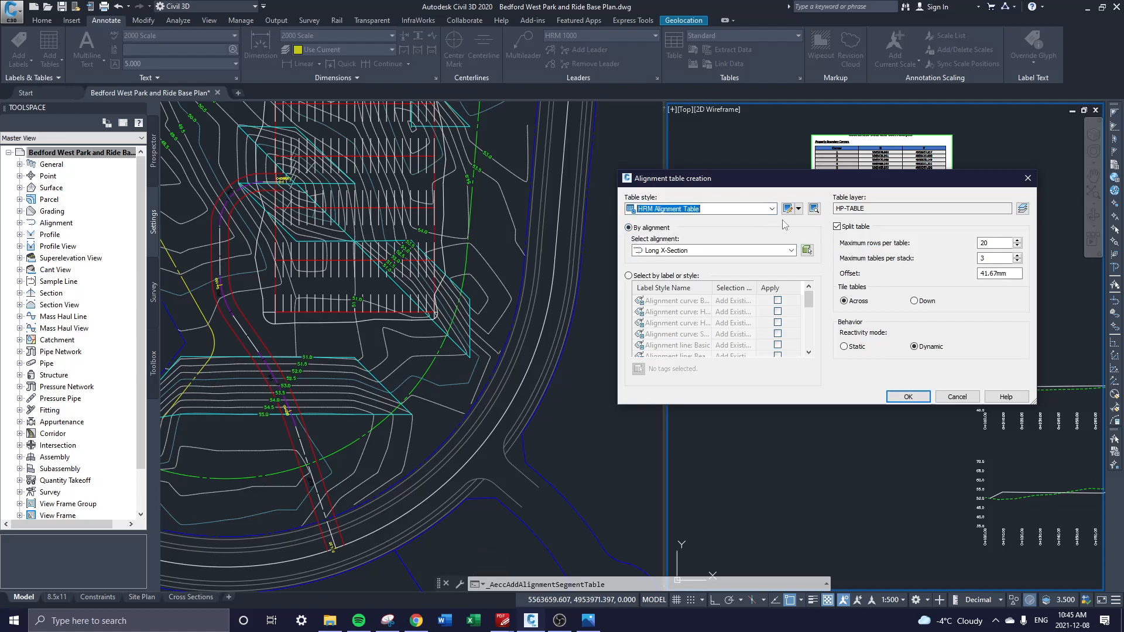
pyautogui.click(651, 278)
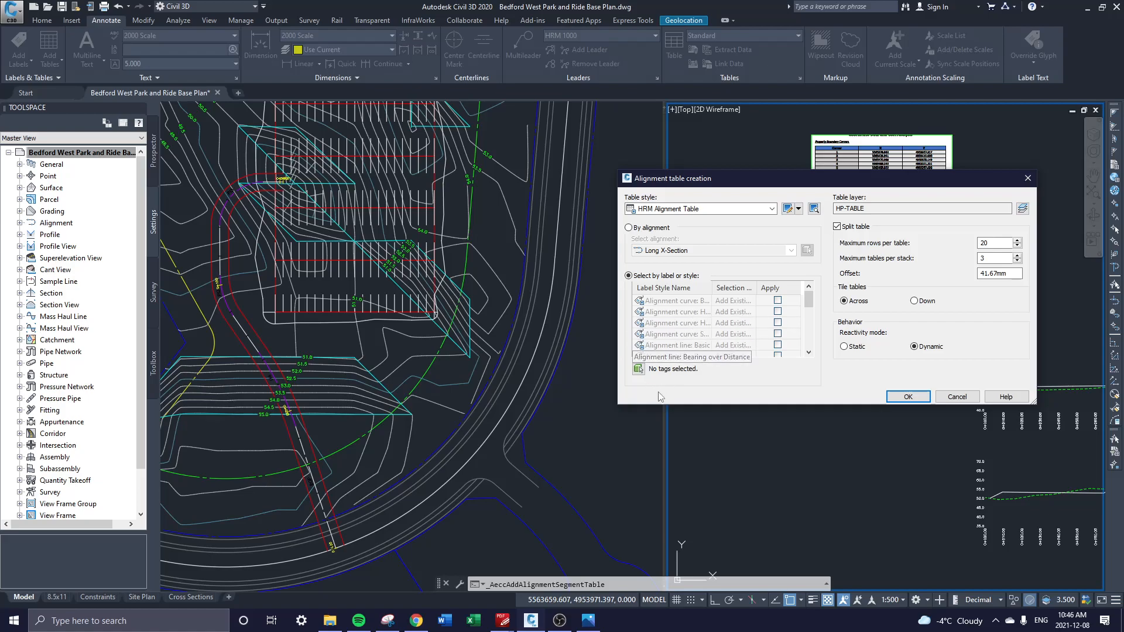
# - Choose to pick the table's labels in the drawing and select the BOP and PI1 tags along the road
pyautogui.click(638, 369)
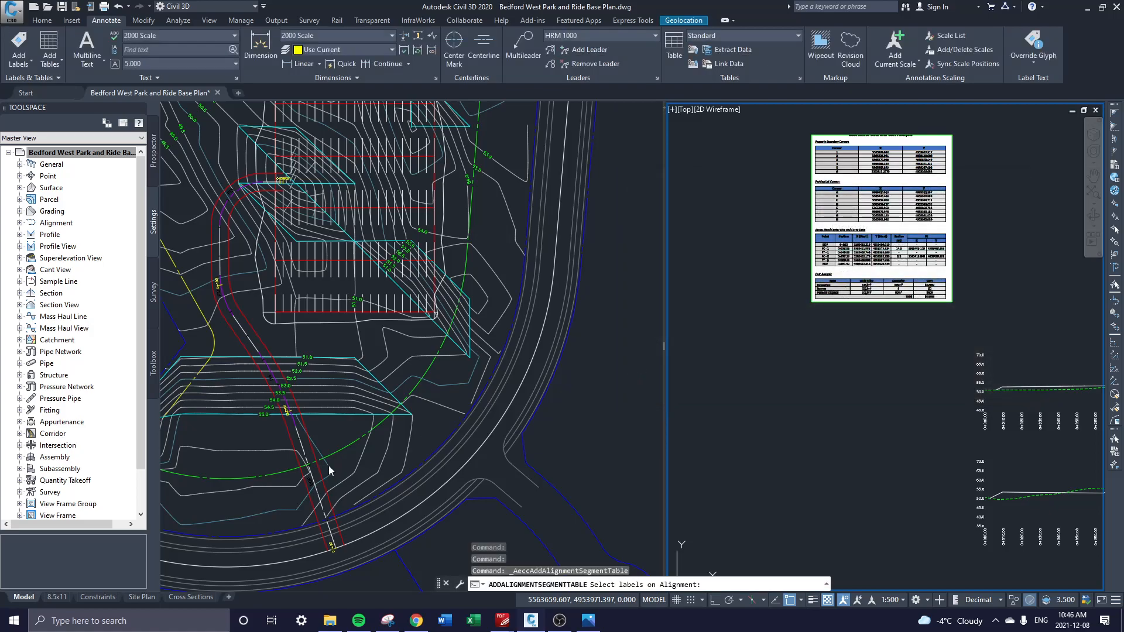
pyautogui.click(371, 396)
pyautogui.scroll(6, 445, 276)
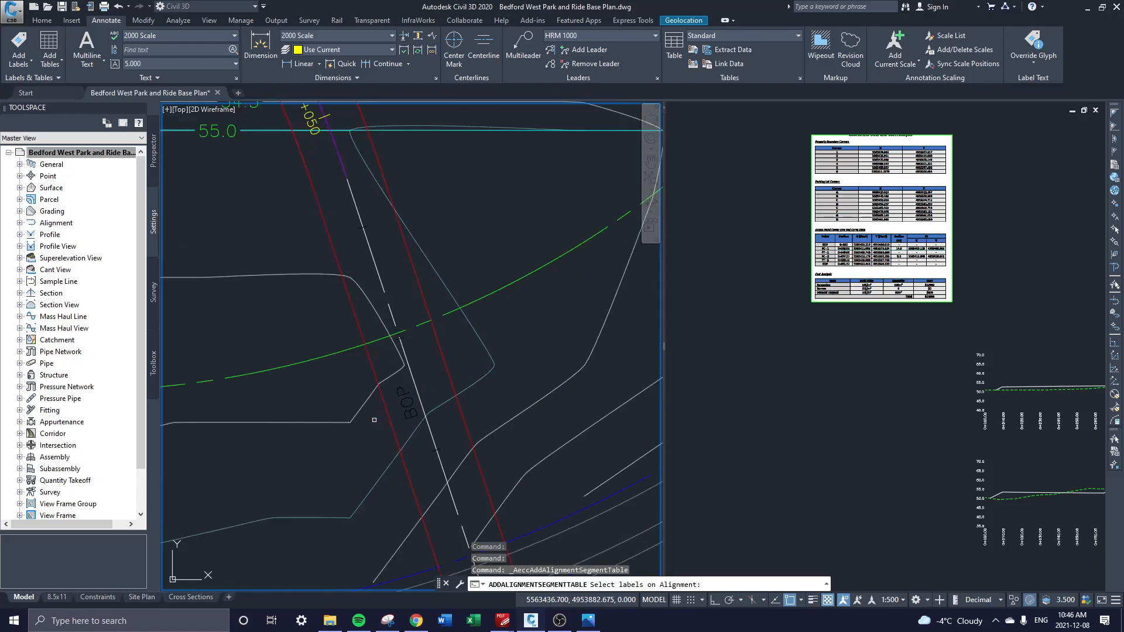
pyautogui.click(421, 420)
pyautogui.scroll(-7, 410, 404)
pyautogui.scroll(7, 387, 361)
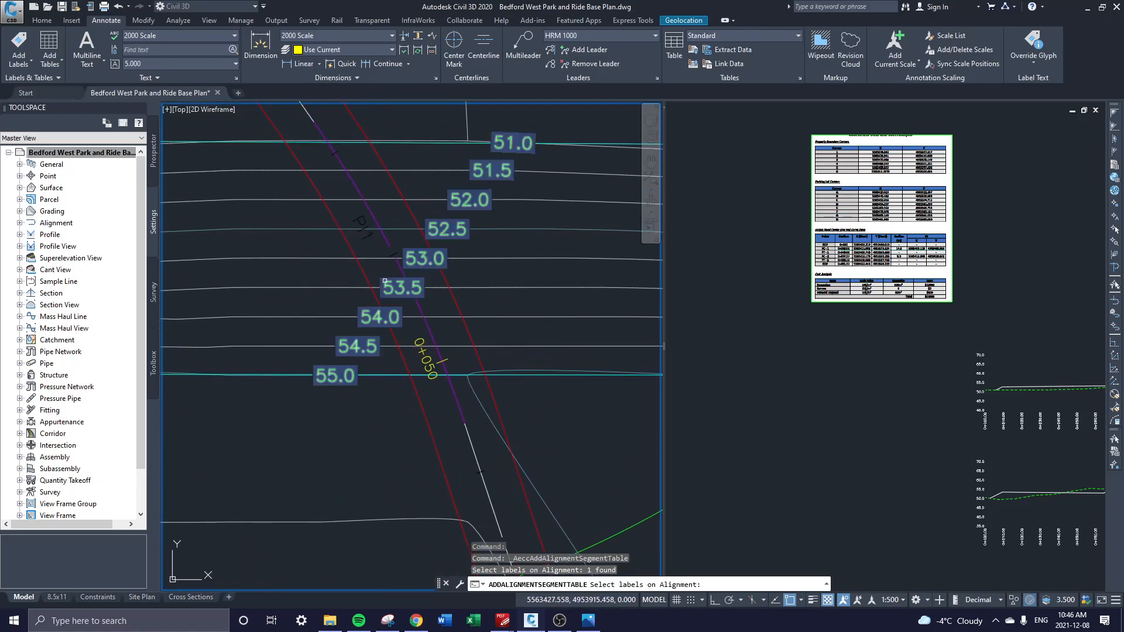
pyautogui.click(452, 366)
# - Add the PI2 tag near station 0+100 and the PI3 tag on the upper curve to the label selection
pyautogui.scroll(-7, 452, 365)
pyautogui.scroll(7, 410, 298)
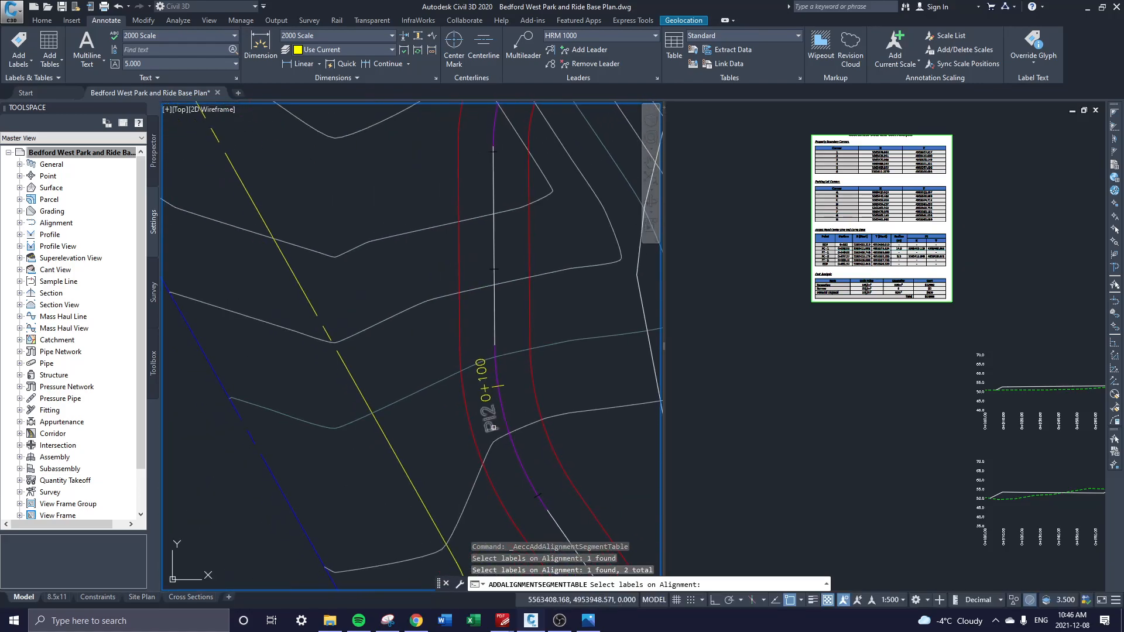
pyautogui.click(486, 420)
pyautogui.scroll(-7, 477, 415)
pyautogui.scroll(7, 463, 563)
pyautogui.click(502, 392)
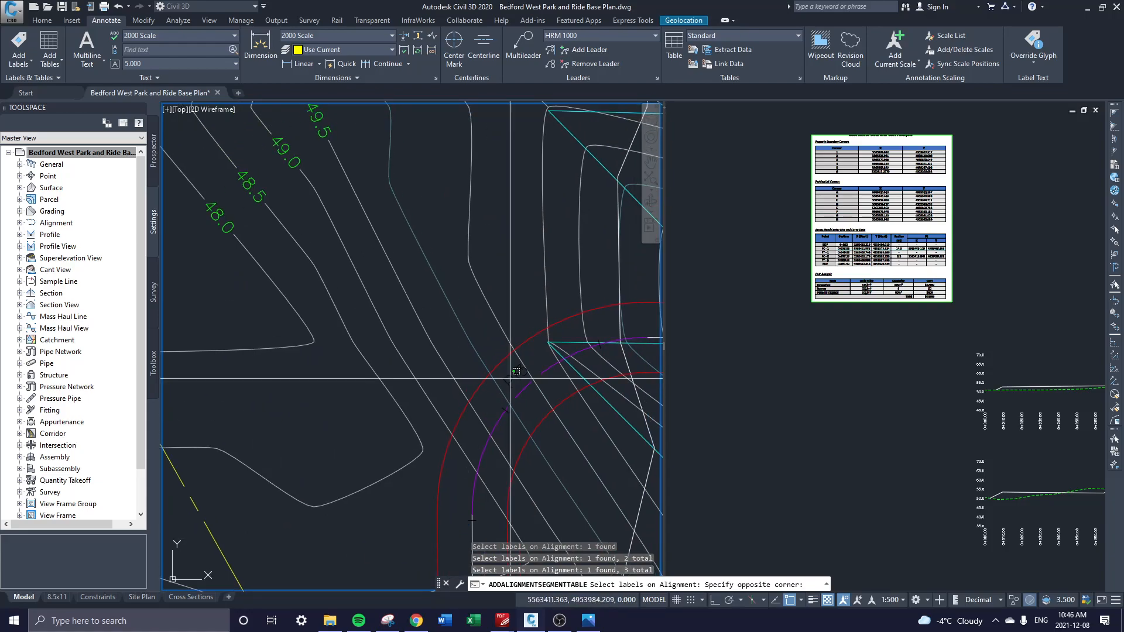
pyautogui.click(530, 366)
pyautogui.scroll(-7, 530, 366)
pyautogui.scroll(7, 463, 231)
# - Confirm the selected tags, accept the table settings and place the alignment table in the empty area below the reference table
pyautogui.moveTo(498, 396)
pyautogui.mouseDown(button='middle')
pyautogui.moveTo(489, 348)
pyautogui.moveTo(375, 207)
pyautogui.mouseUp(button='middle')
pyautogui.click(891, 261)
pyautogui.scroll(4, 823, 236)
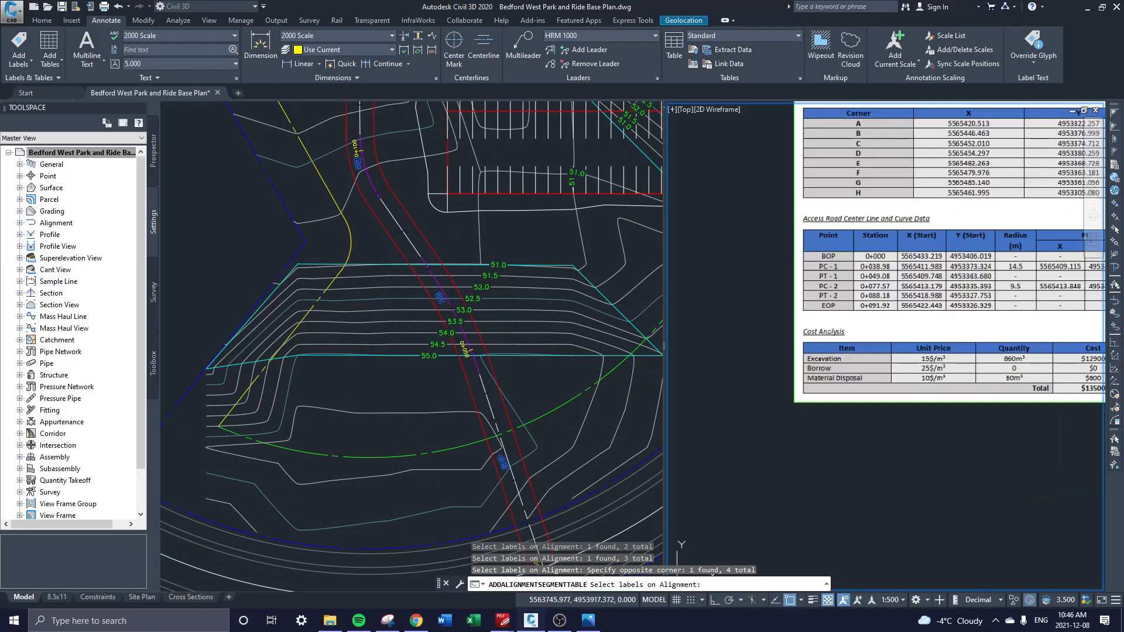
pyautogui.scroll(-4, 826, 278)
pyautogui.scroll(4, 819, 270)
pyautogui.scroll(-2, 931, 341)
pyautogui.moveTo(917, 440); pyautogui.dragTo(899, 315, button='middle')
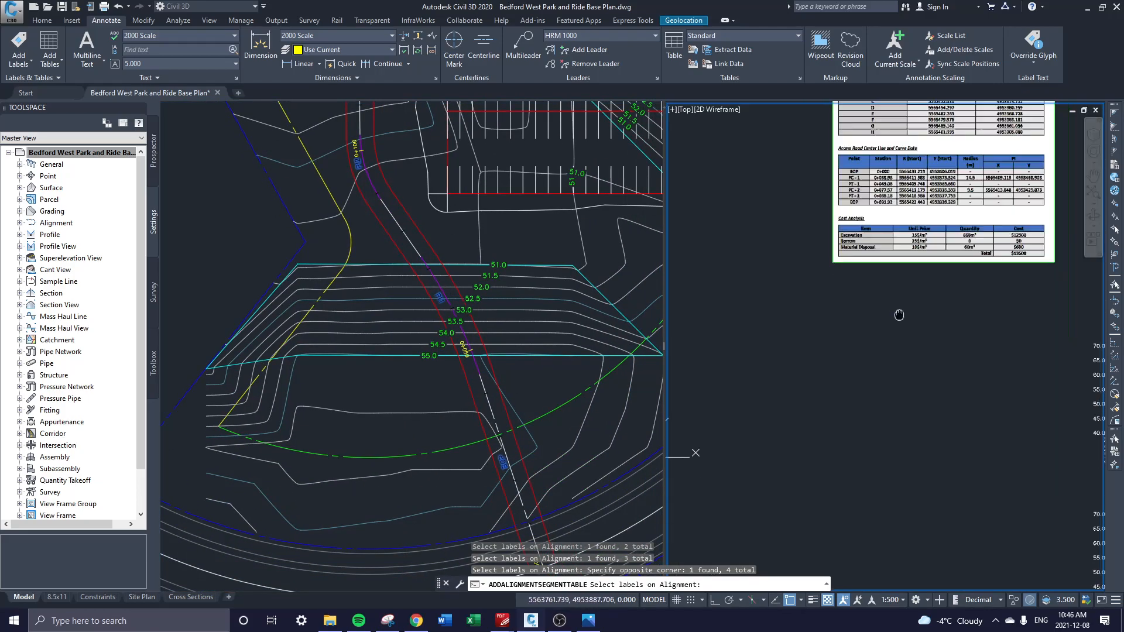
pyautogui.scroll(-2, 831, 377)
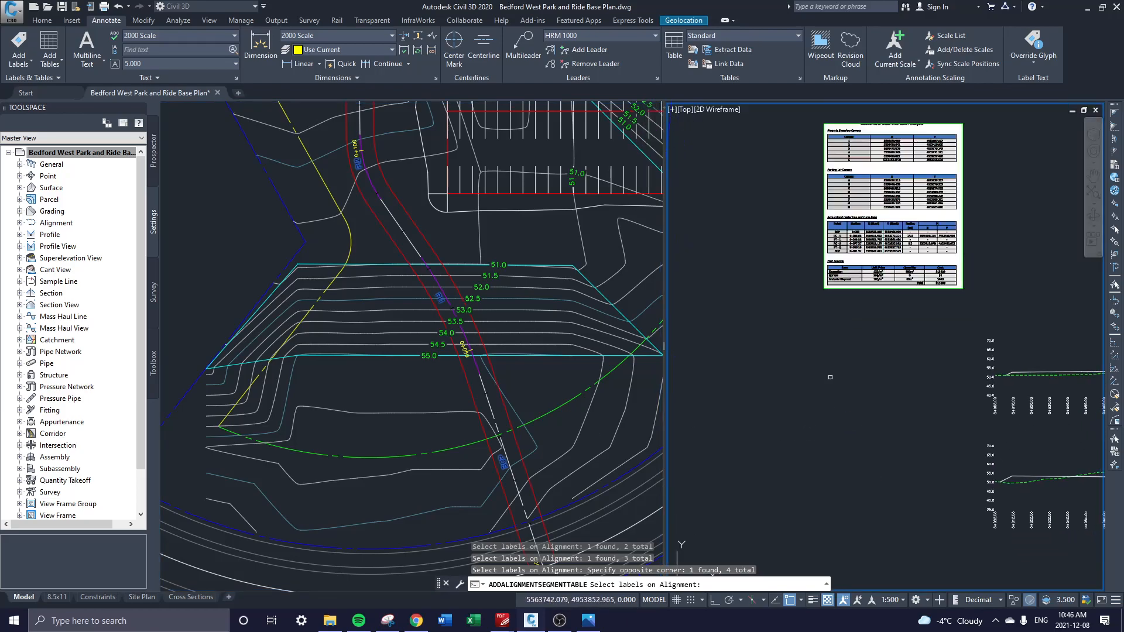
pyautogui.press('Return')
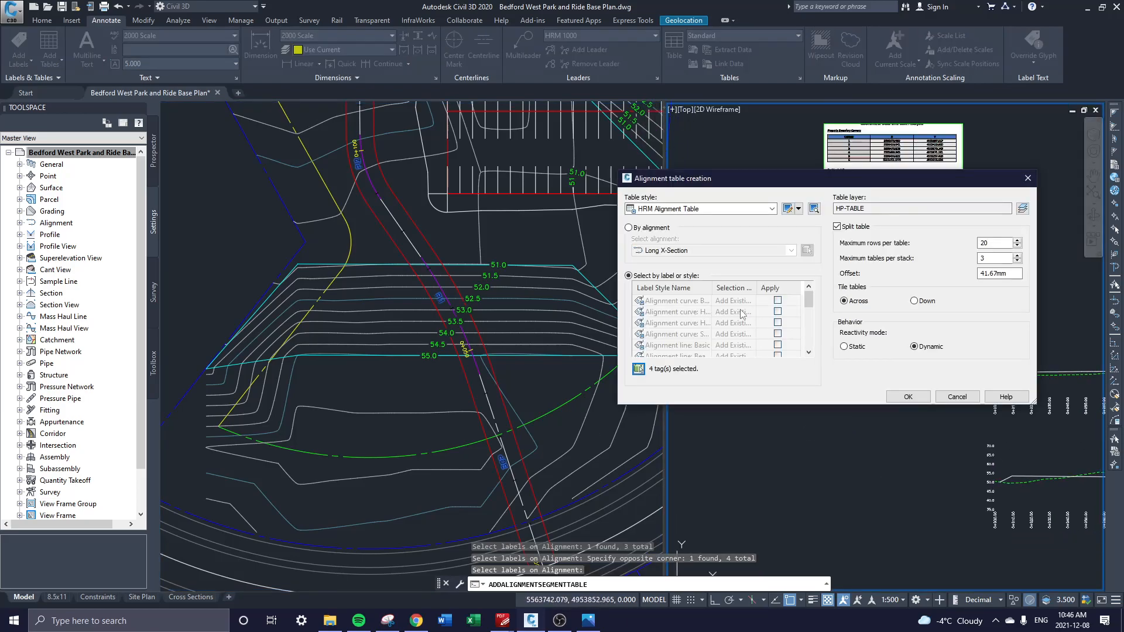
pyautogui.click(907, 397)
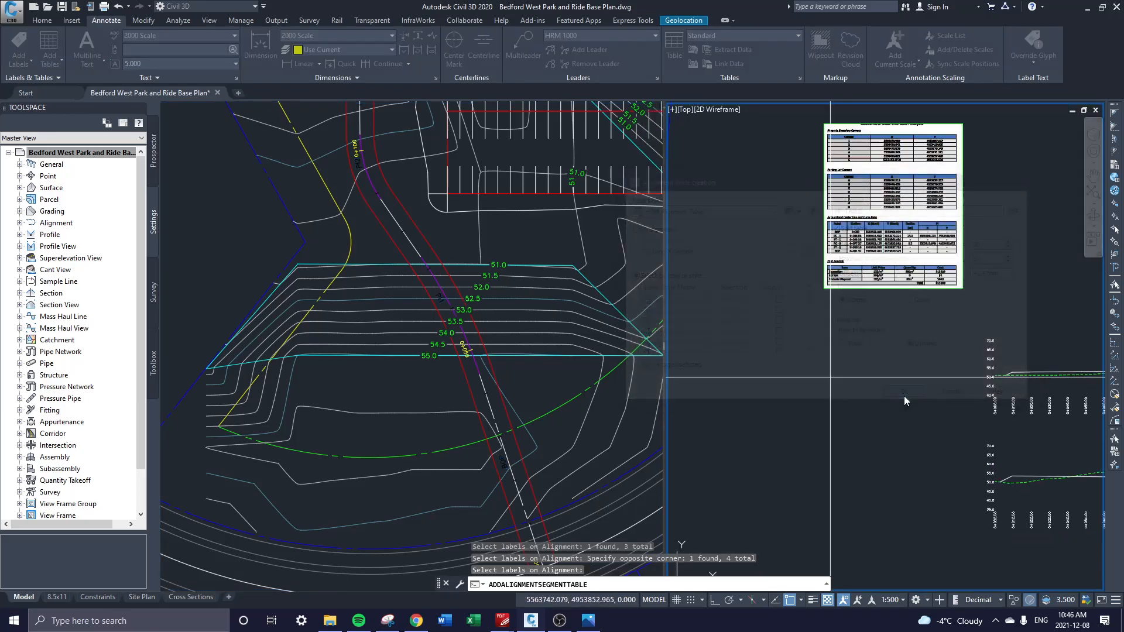
pyautogui.moveTo(724, 335); pyautogui.dragTo(758, 217, button='middle')
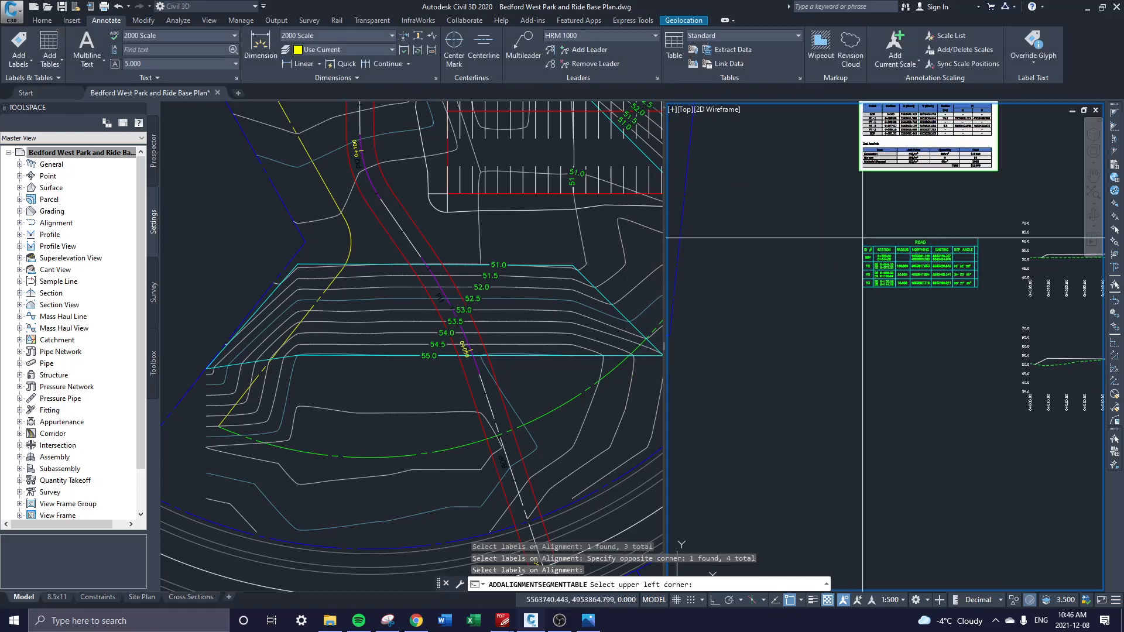
pyautogui.click(797, 234)
# - Compare the new ROAD table with the Access Road Center Line and Curve Data reference table above it
pyautogui.scroll(4, 843, 235)
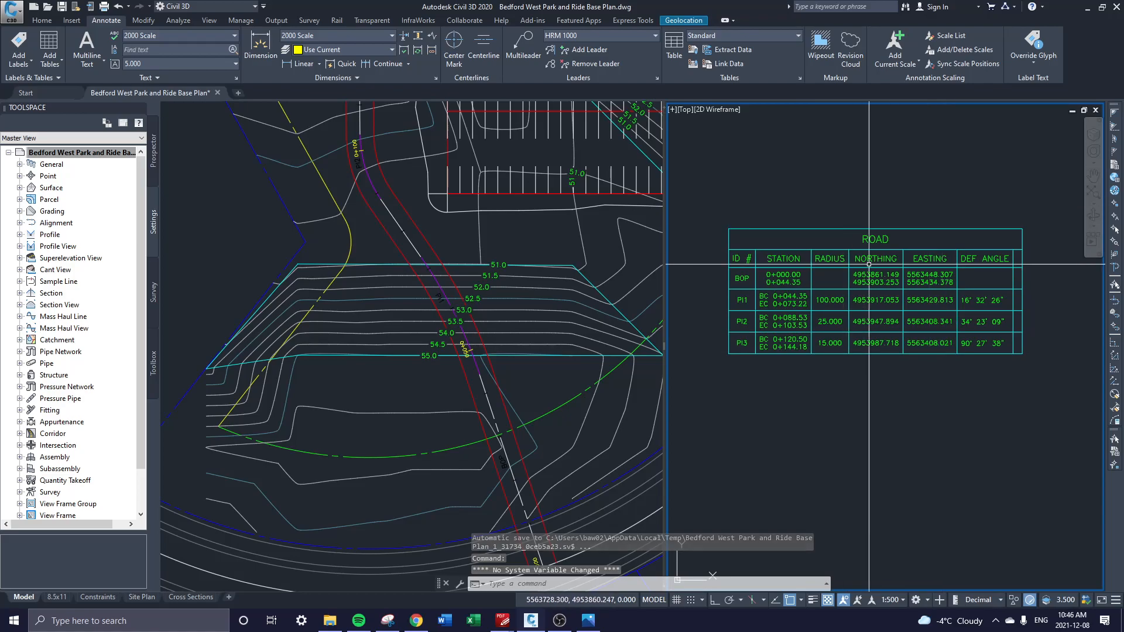
pyautogui.moveTo(808, 333); pyautogui.dragTo(792, 359, button='middle')
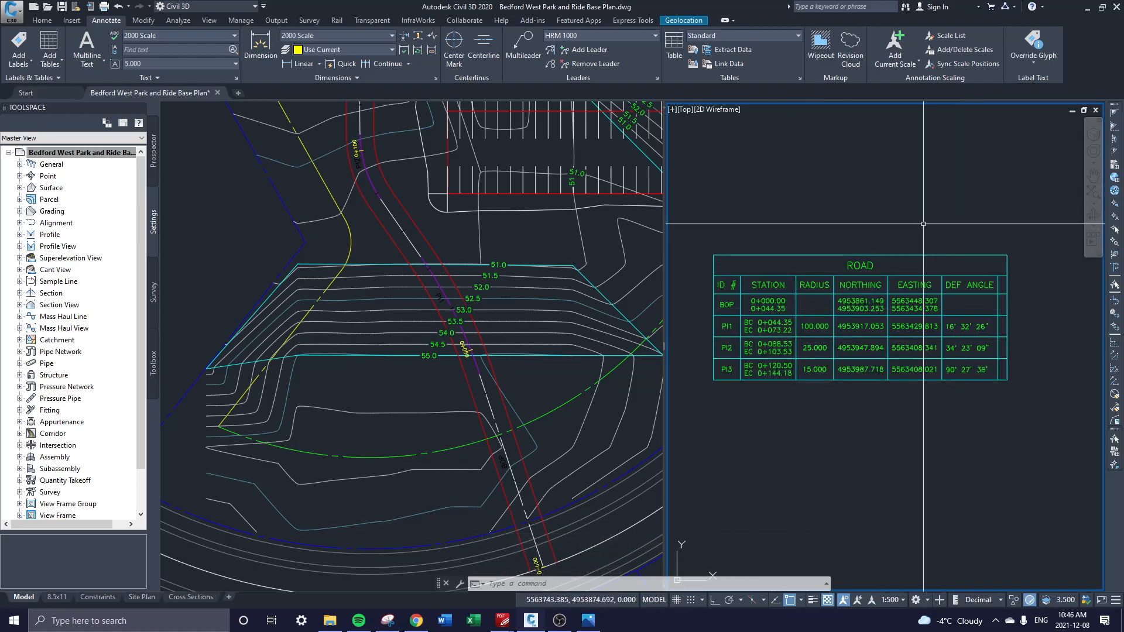
pyautogui.moveTo(913, 254); pyautogui.dragTo(868, 427, button='middle')
pyautogui.moveTo(970, 305); pyautogui.dragTo(795, 401, button='middle')
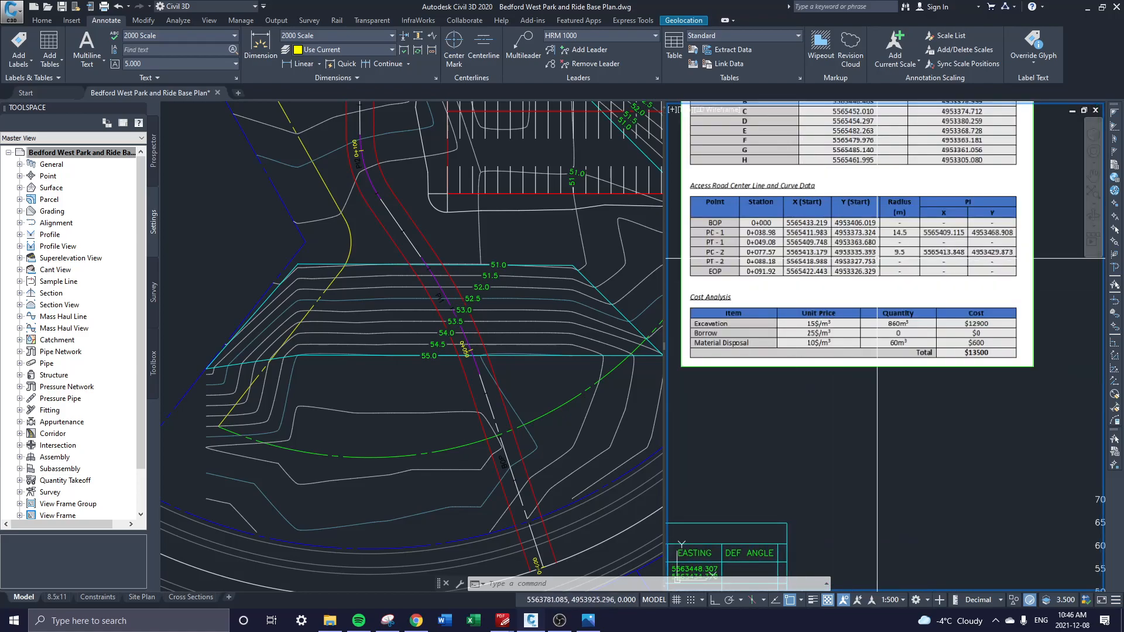
pyautogui.moveTo(780, 252); pyautogui.dragTo(864, 155, button='middle')
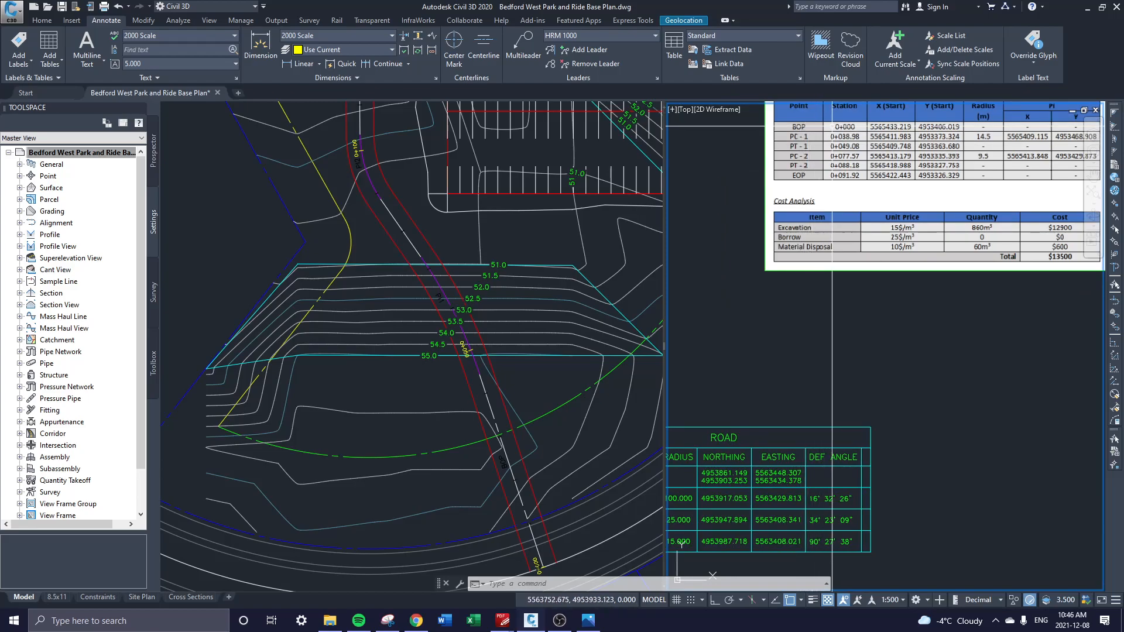
pyautogui.moveTo(775, 388); pyautogui.dragTo(990, 232, button='middle')
pyautogui.scroll(1, 851, 324)
pyautogui.moveTo(851, 323); pyautogui.dragTo(823, 275, button='middle')
pyautogui.scroll(-1, 780, 260)
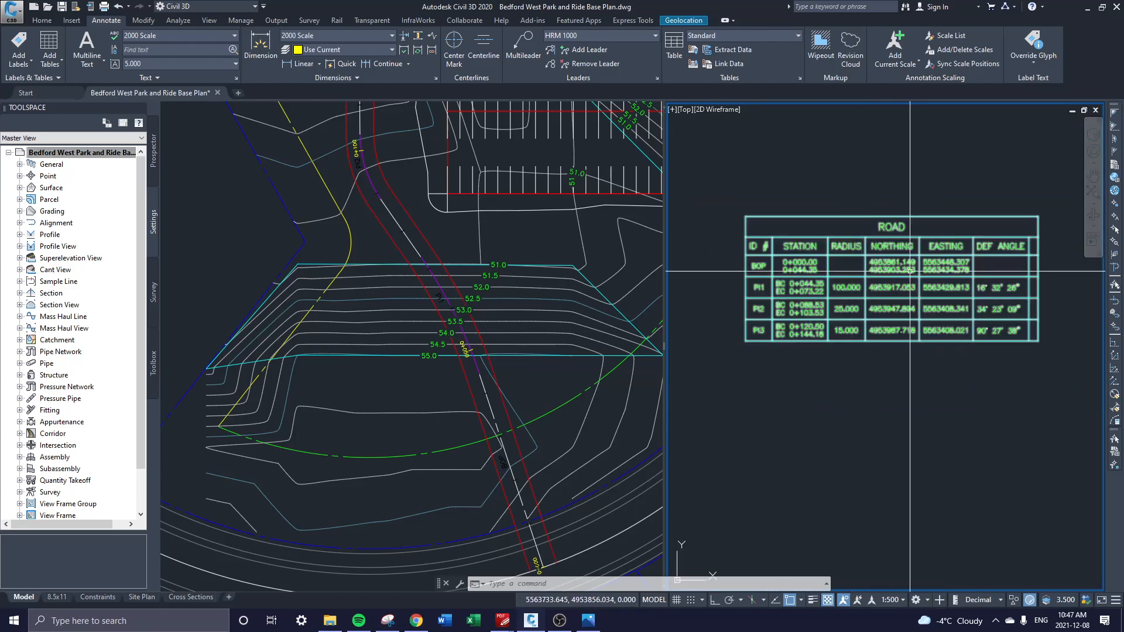
# - Examine the ROAD table's station, radius, northing, easting and deflection angle columns for each tag row
pyautogui.scroll(1, 780, 260)
pyautogui.moveTo(980, 281); pyautogui.dragTo(923, 278, button='middle')
pyautogui.scroll(-1, 840, 261)
pyautogui.scroll(1, 764, 297)
pyautogui.scroll(1, 765, 297)
pyautogui.scroll(-1, 834, 274)
pyautogui.moveTo(834, 274); pyautogui.dragTo(814, 271, button='middle')
pyautogui.moveTo(977, 282); pyautogui.dragTo(933, 310, button='middle')
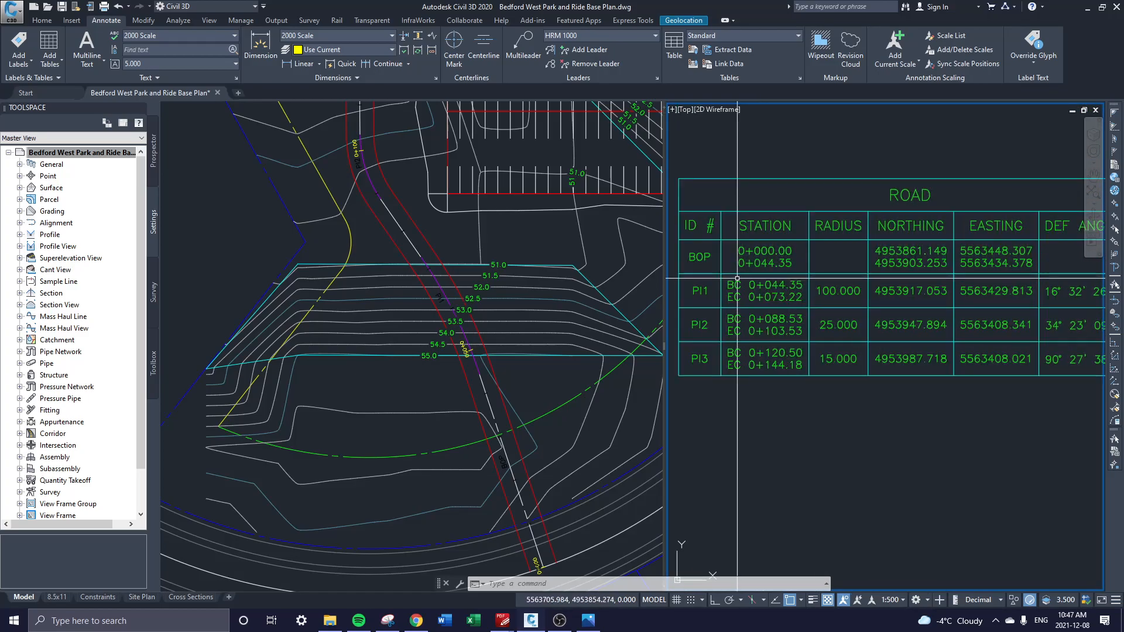
# - Check the reference table's points, stations and PI coordinates against the rows and columns of the ROAD table
pyautogui.scroll(-2, 735, 291)
pyautogui.moveTo(861, 160); pyautogui.dragTo(821, 357, button='middle')
pyautogui.scroll(1, 831, 332)
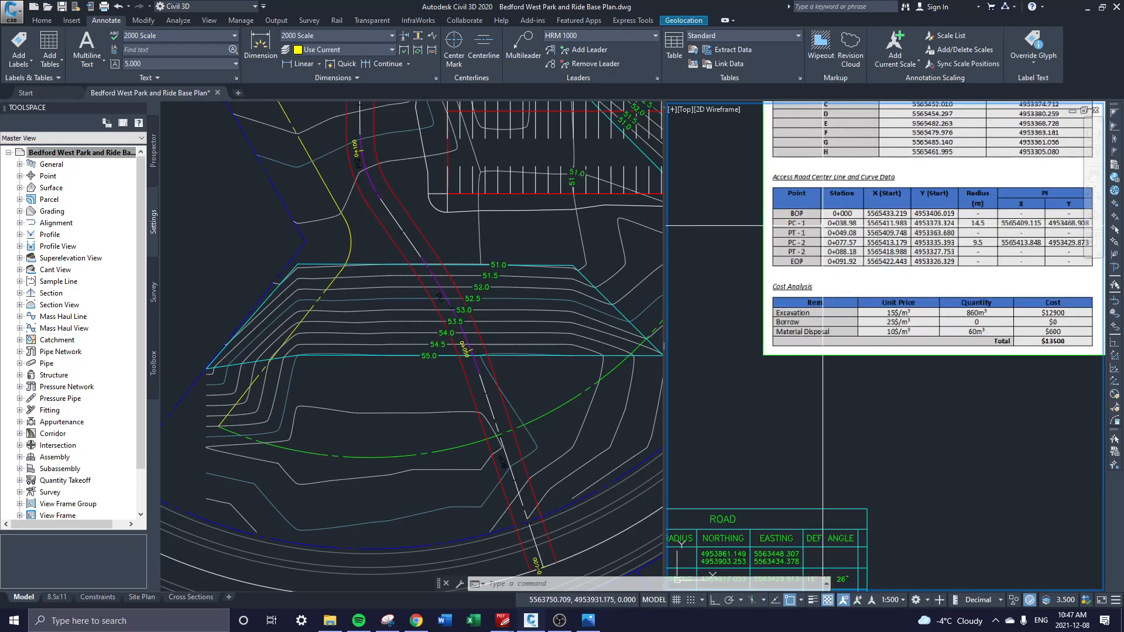
pyautogui.moveTo(773, 564); pyautogui.dragTo(847, 516, button='middle')
pyautogui.moveTo(704, 554); pyautogui.dragTo(777, 396, button='middle')
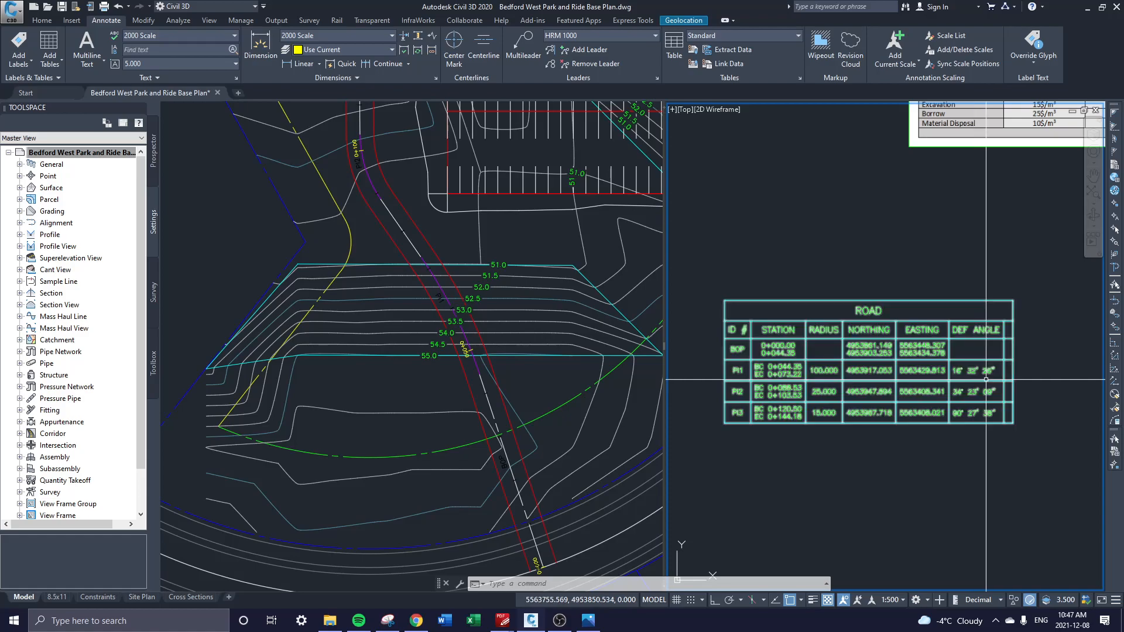
pyautogui.scroll(1, 754, 369)
pyautogui.scroll(-1, 798, 369)
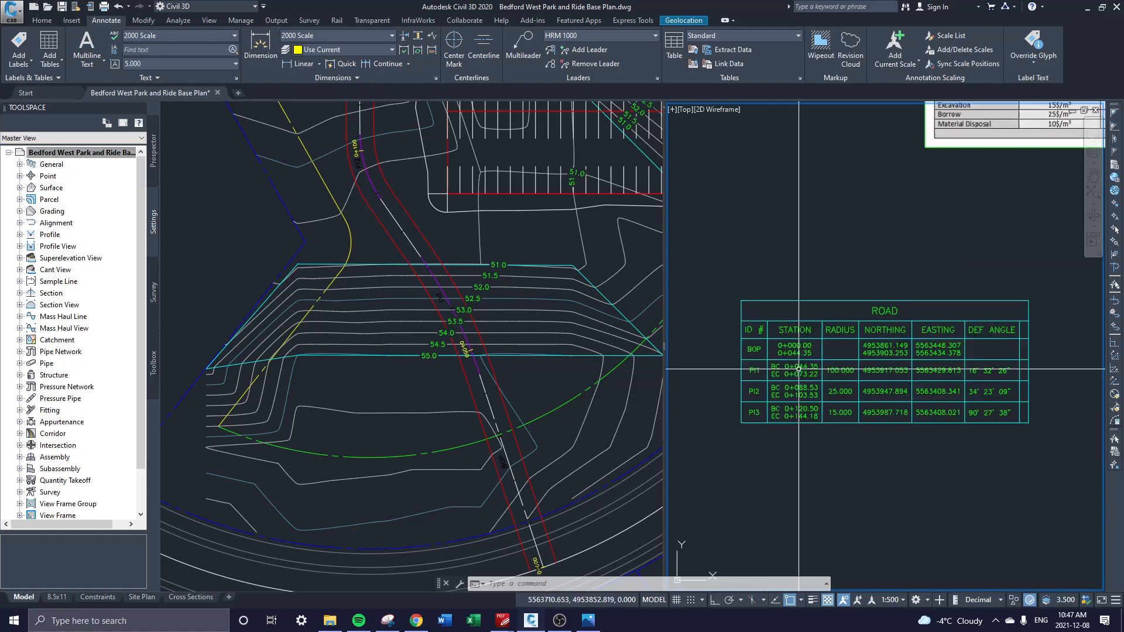
pyautogui.moveTo(856, 296); pyautogui.dragTo(778, 472, button='middle')
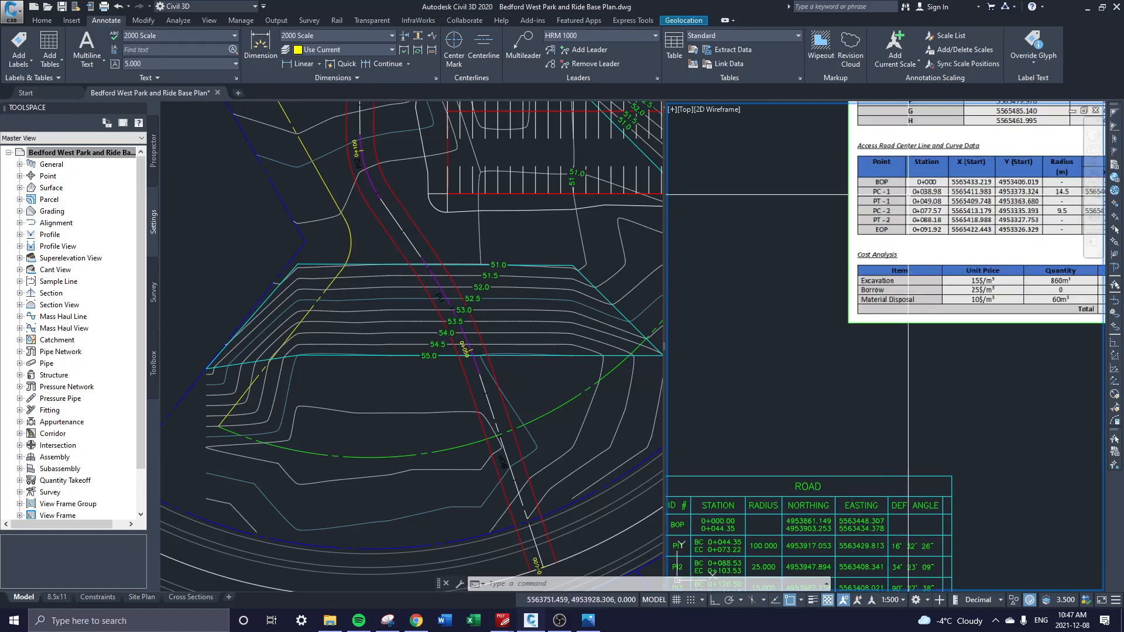
pyautogui.moveTo(682, 586); pyautogui.dragTo(745, 437, button='middle')
pyautogui.scroll(2, 886, 408)
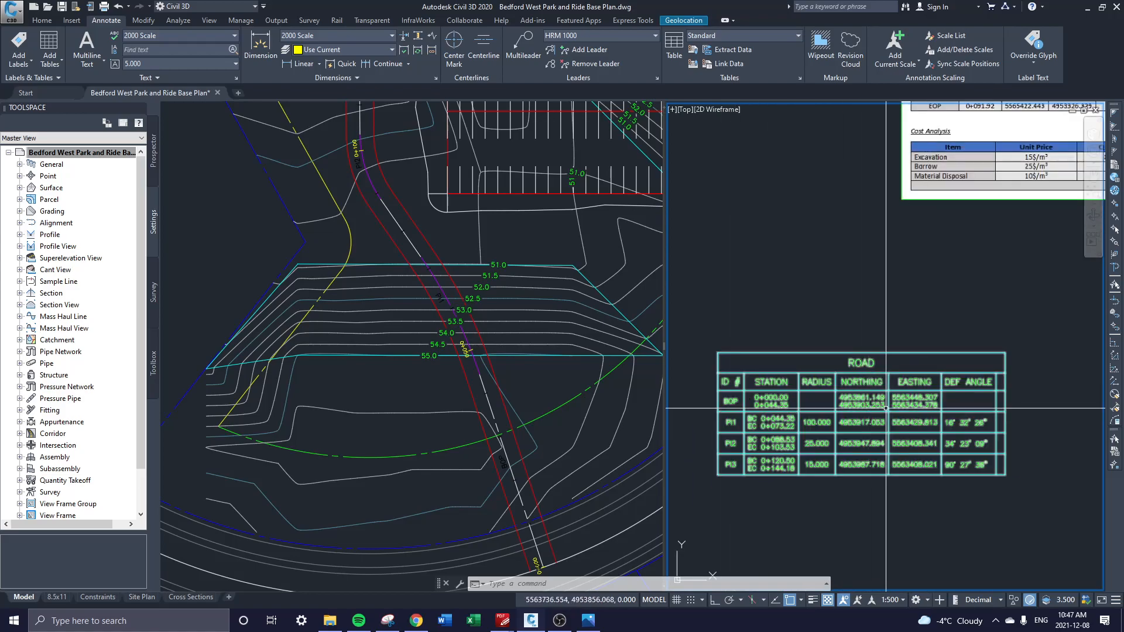
pyautogui.scroll(-2, 1017, 327)
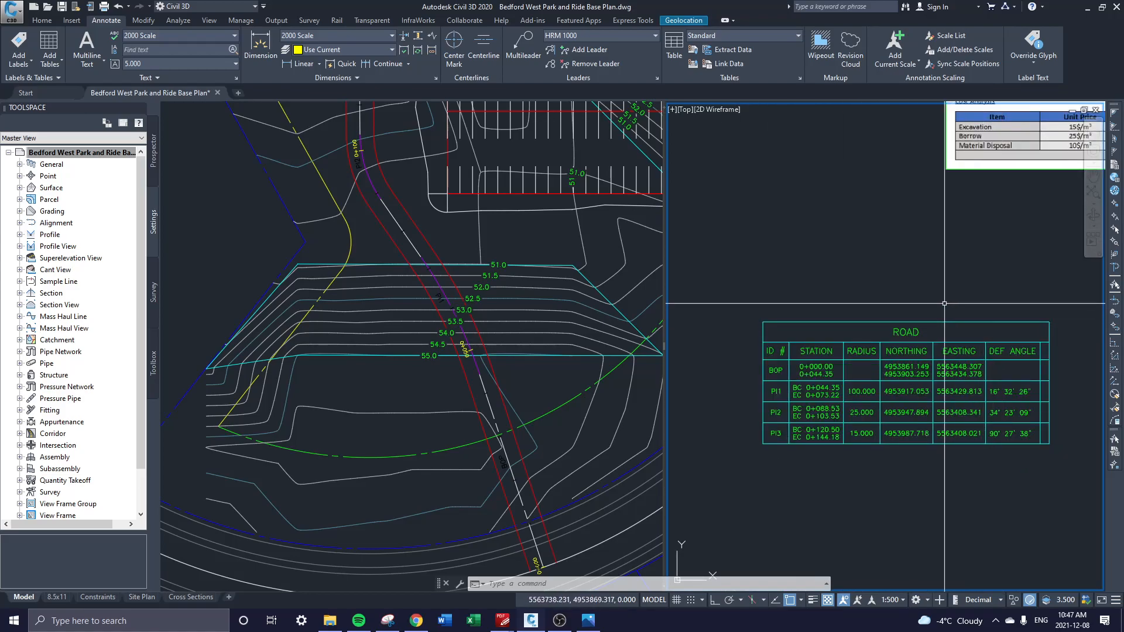
# - Open the ROAD table's style for editing and show its data properties
pyautogui.click(912, 339)
pyautogui.rightClick(912, 340)
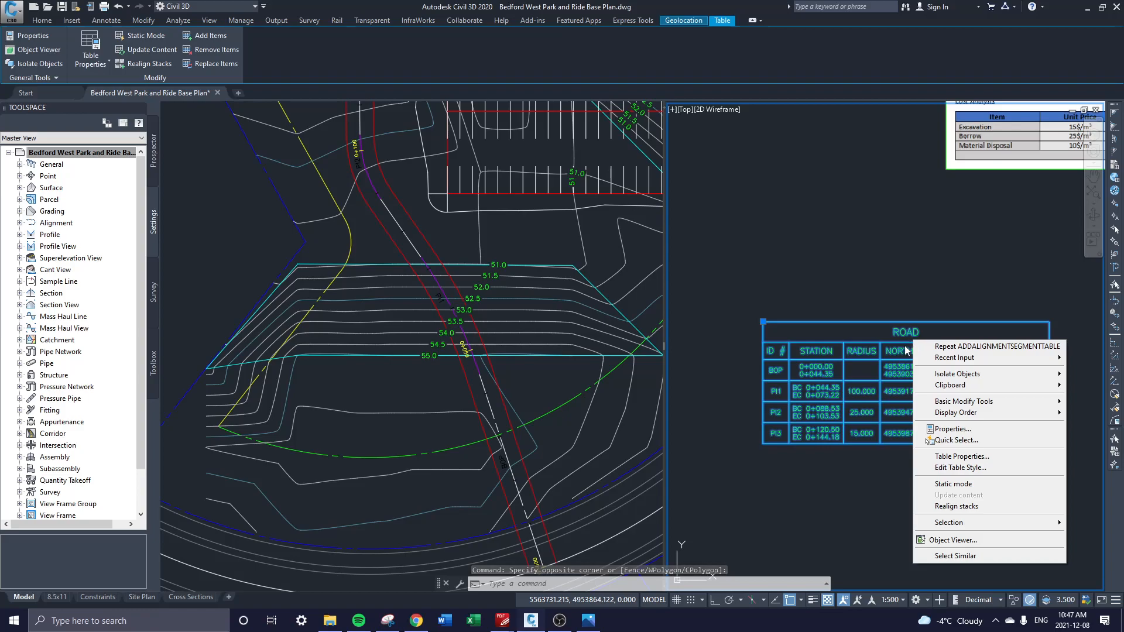
pyautogui.click(955, 468)
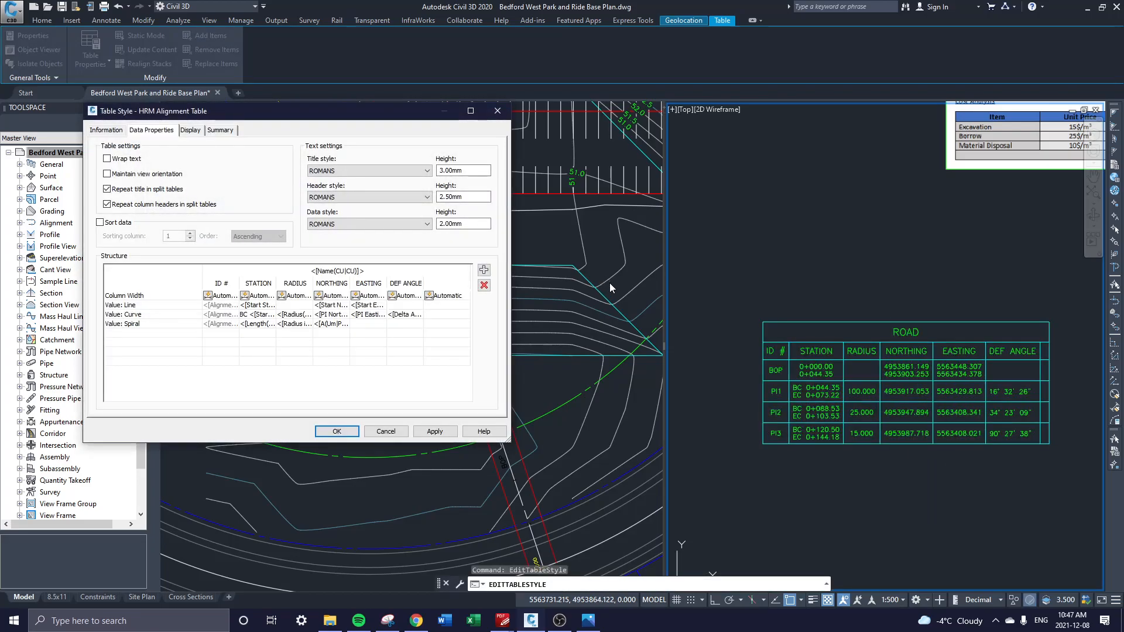
pyautogui.click(115, 131)
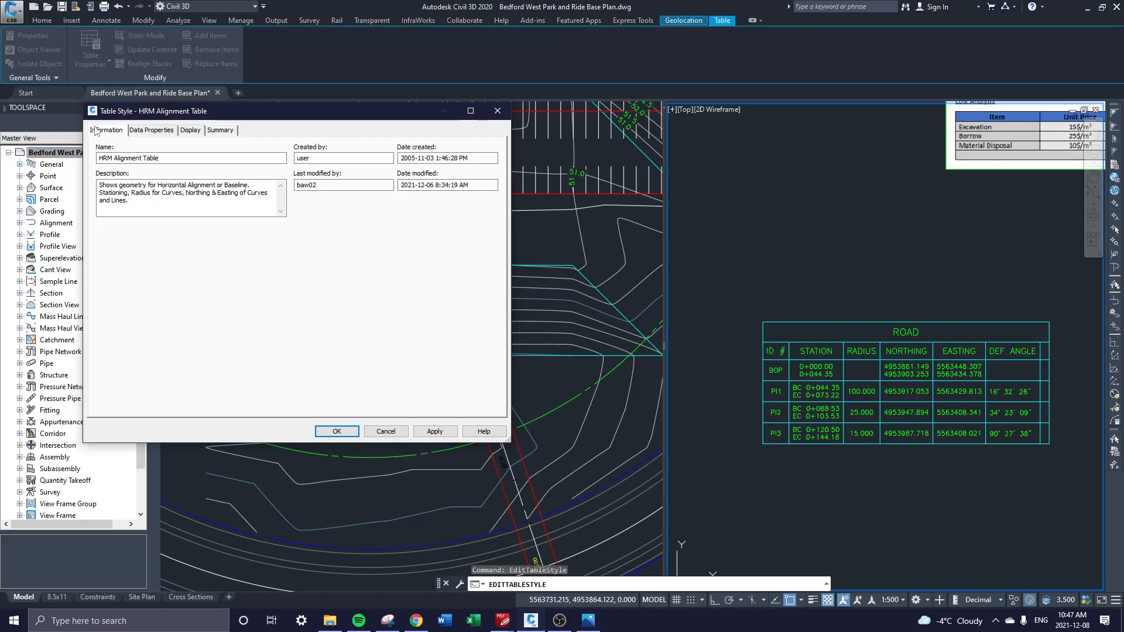
pyautogui.click(153, 132)
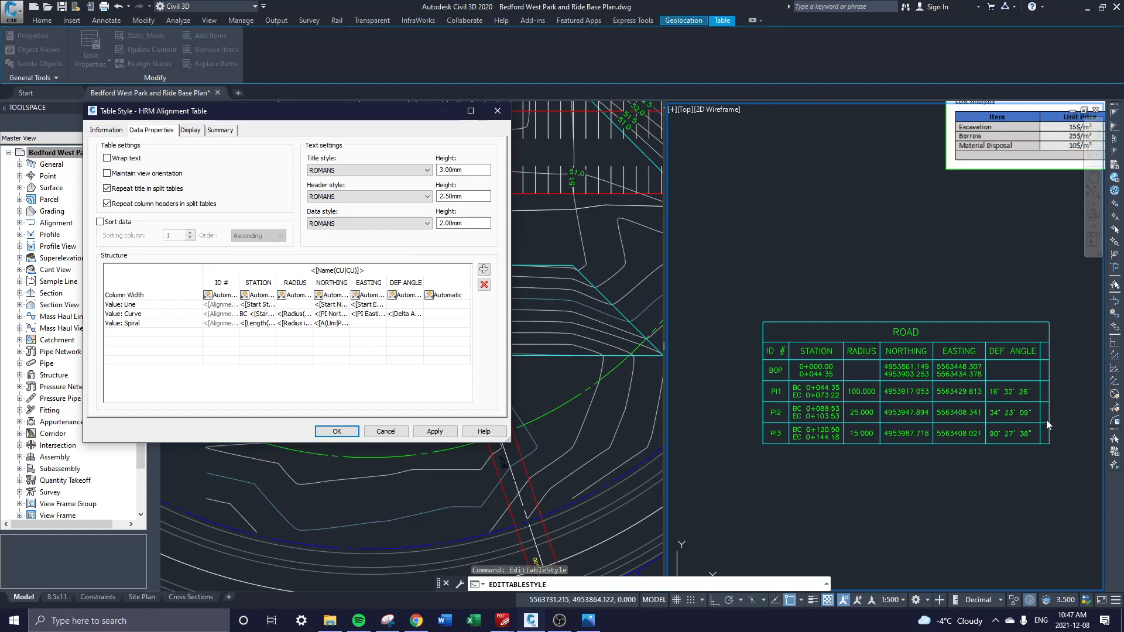
# - Delete the empty last column from the table style's structure, apply the change and move the dialog closer to the table
pyautogui.click(447, 310)
pyautogui.click(484, 285)
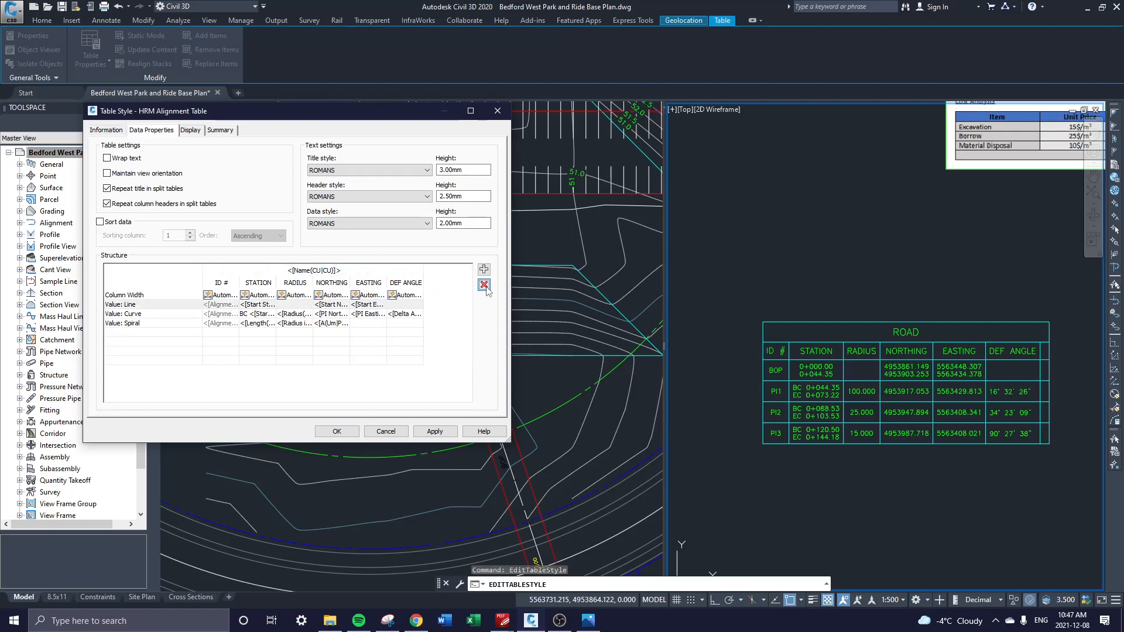
pyautogui.click(440, 434)
pyautogui.moveTo(388, 120); pyautogui.dragTo(591, 172)
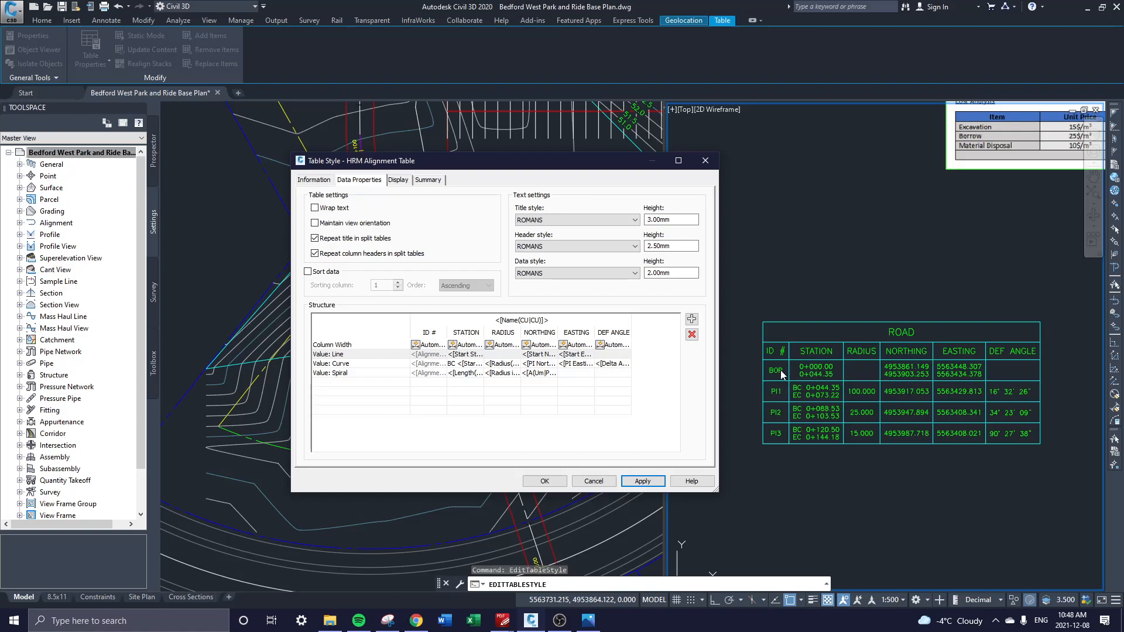
# - Remove the End Station field from the Line value of the STATION column, leaving only Start Station
pyautogui.click(471, 356)
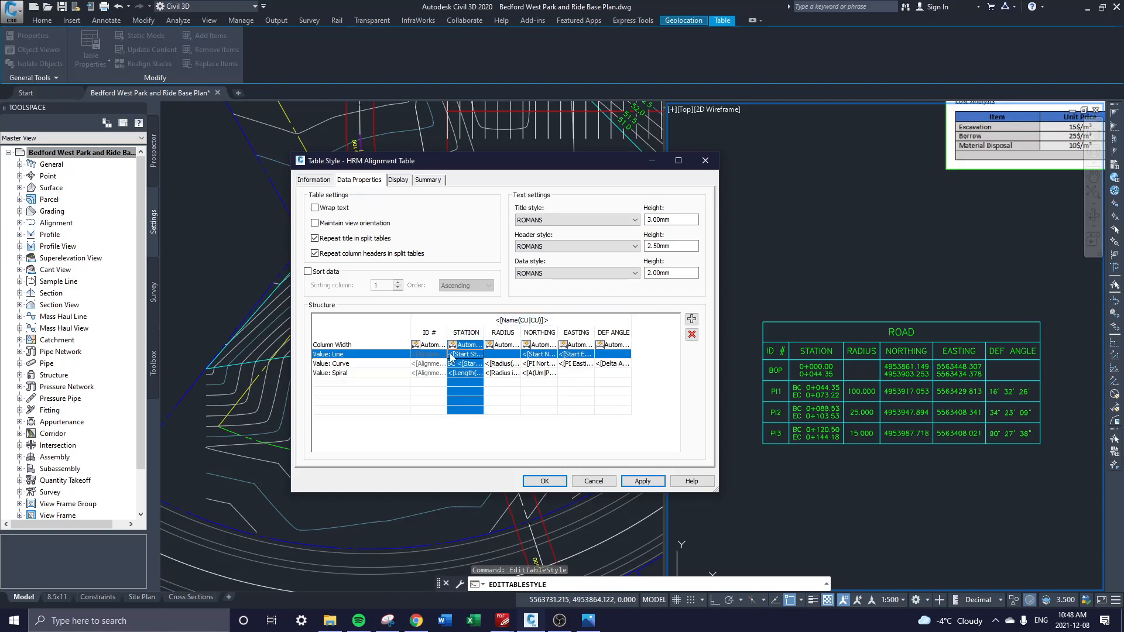
pyautogui.doubleClick(453, 356)
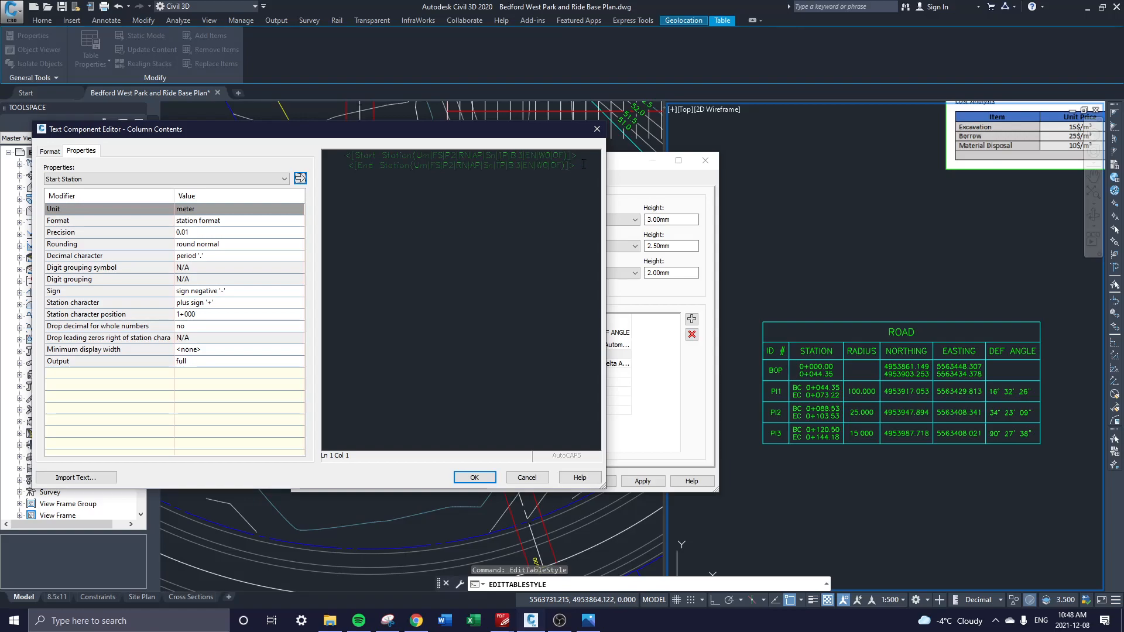
pyautogui.moveTo(583, 164); pyautogui.dragTo(349, 165)
pyautogui.click(347, 152)
pyautogui.click(348, 155)
pyautogui.click(399, 166)
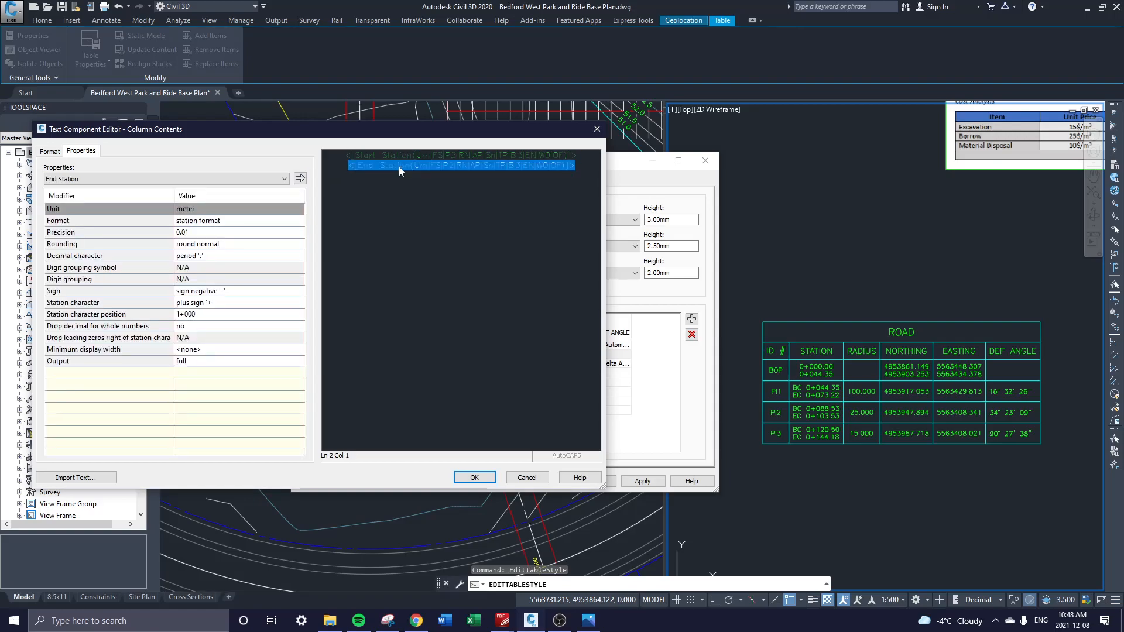
pyautogui.press('Delete')
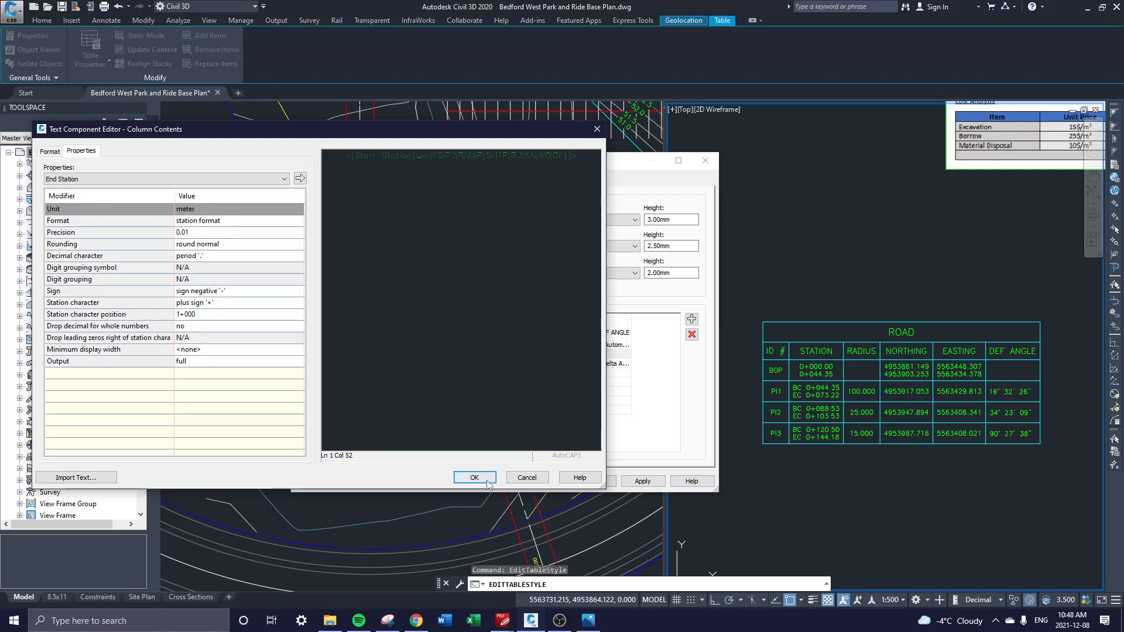
pyautogui.click(75, 179)
pyautogui.click(530, 209)
pyautogui.click(477, 481)
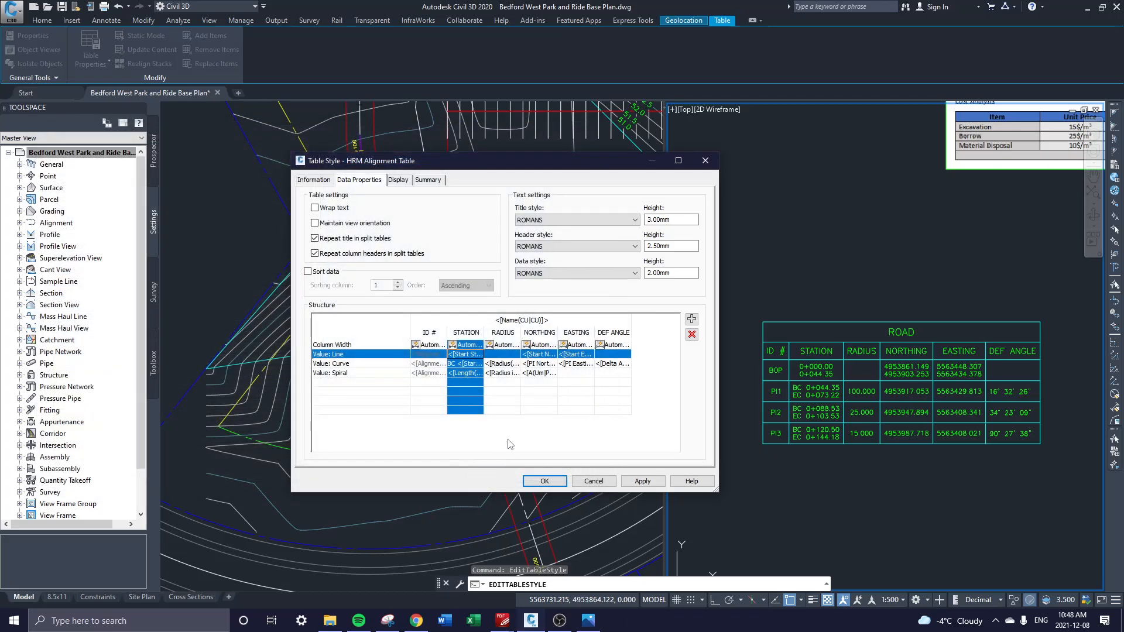
# - Remove the End Northing field from the Line value of the NORTHING column, leaving only Start Northing
pyautogui.doubleClick(546, 354)
pyautogui.click(449, 168)
pyautogui.press('Delete')
pyautogui.click(474, 477)
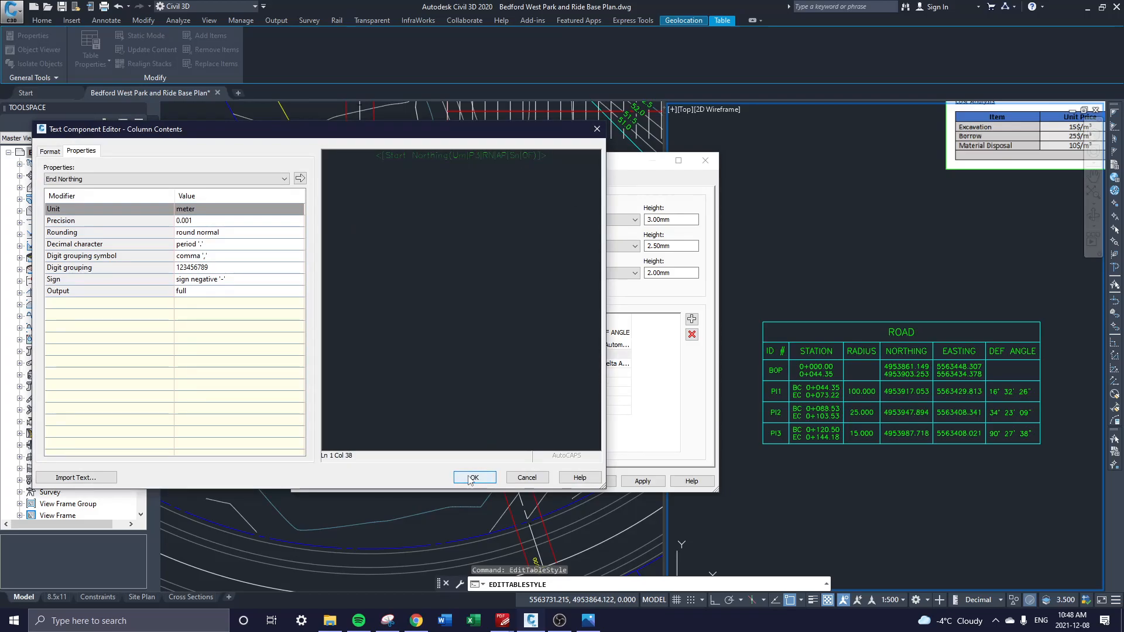
# - Remove the End Easting field from the Line value of the EASTING column, leaving only Start Easting, and apply the change
pyautogui.doubleClick(577, 355)
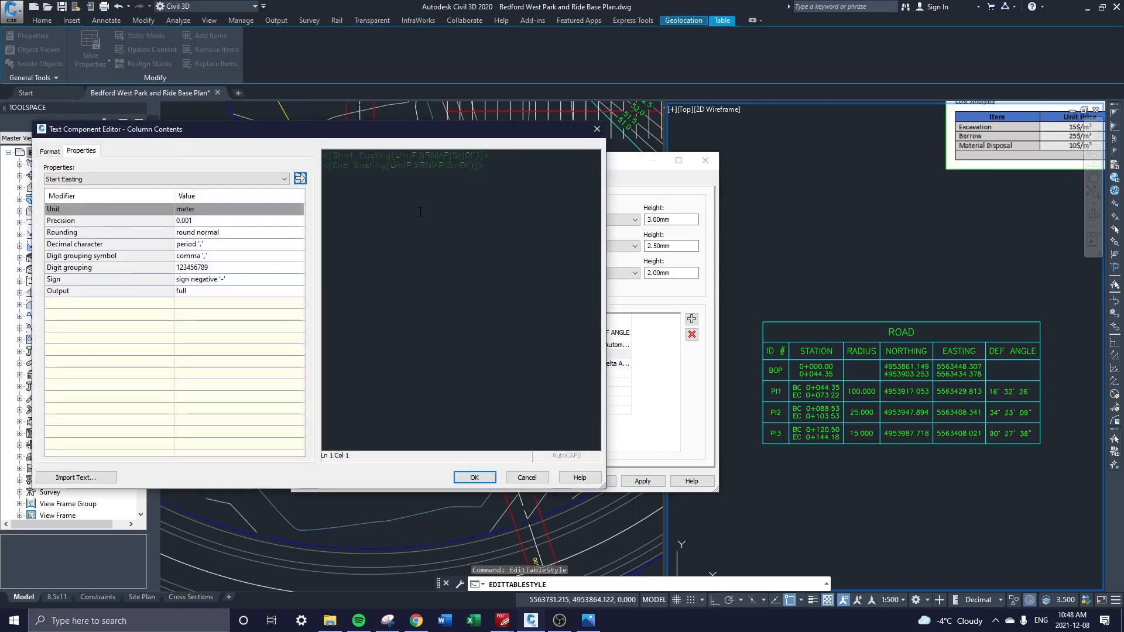
pyautogui.click(419, 167)
pyautogui.press('Delete')
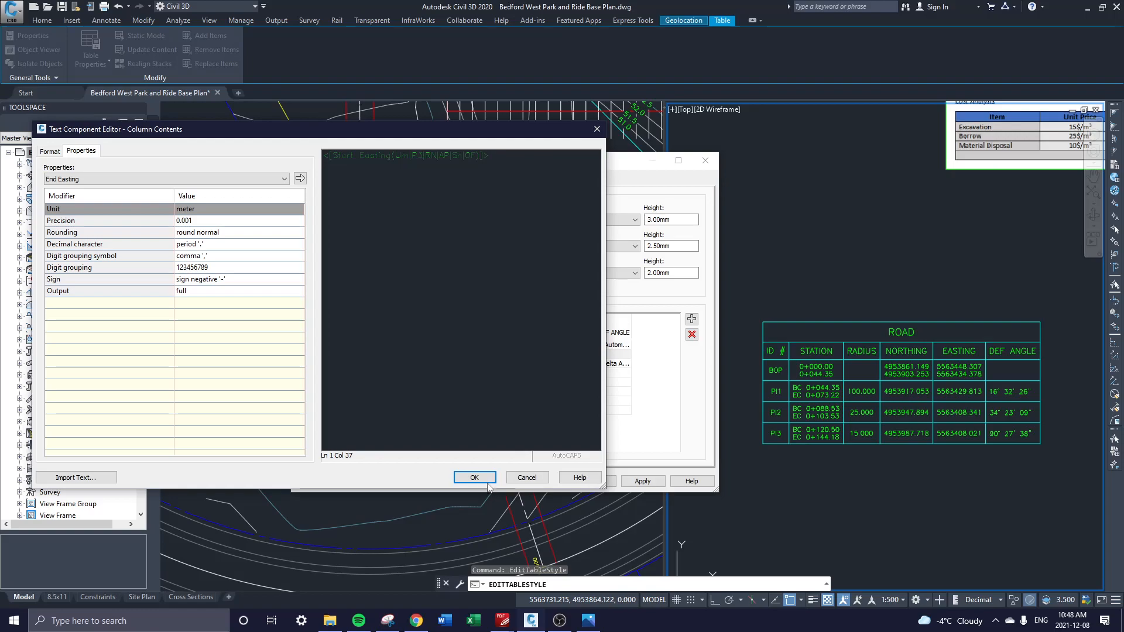
pyautogui.click(488, 480)
pyautogui.click(643, 481)
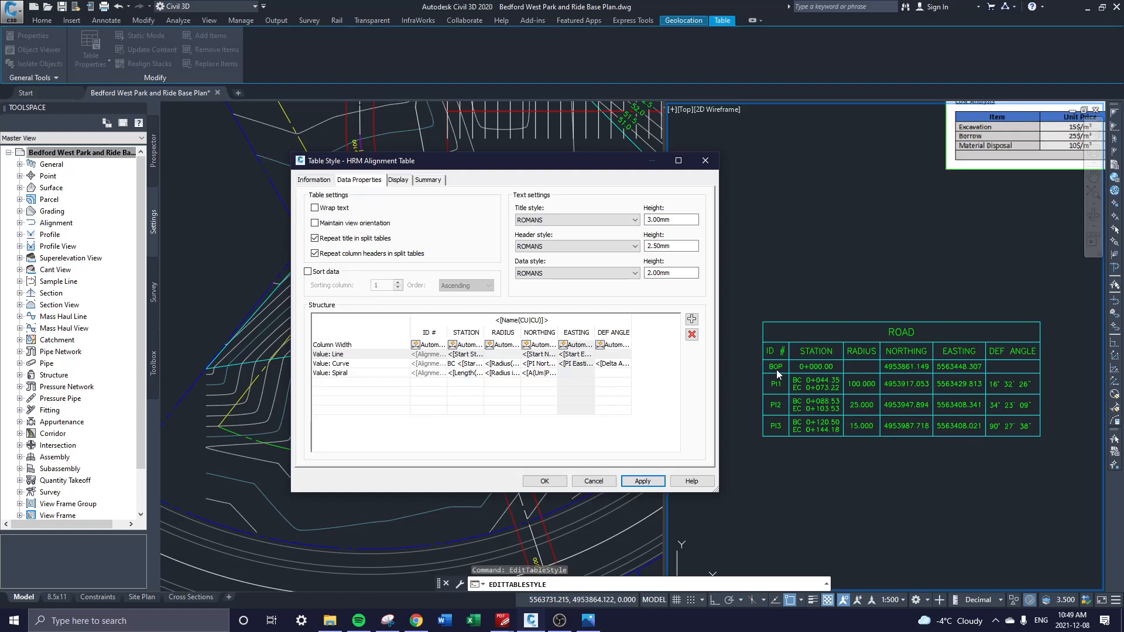
# - Replace the PI Northing field in the Curve value of the NORTHING column with Start Northing
pyautogui.moveTo(502, 162); pyautogui.dragTo(523, 142)
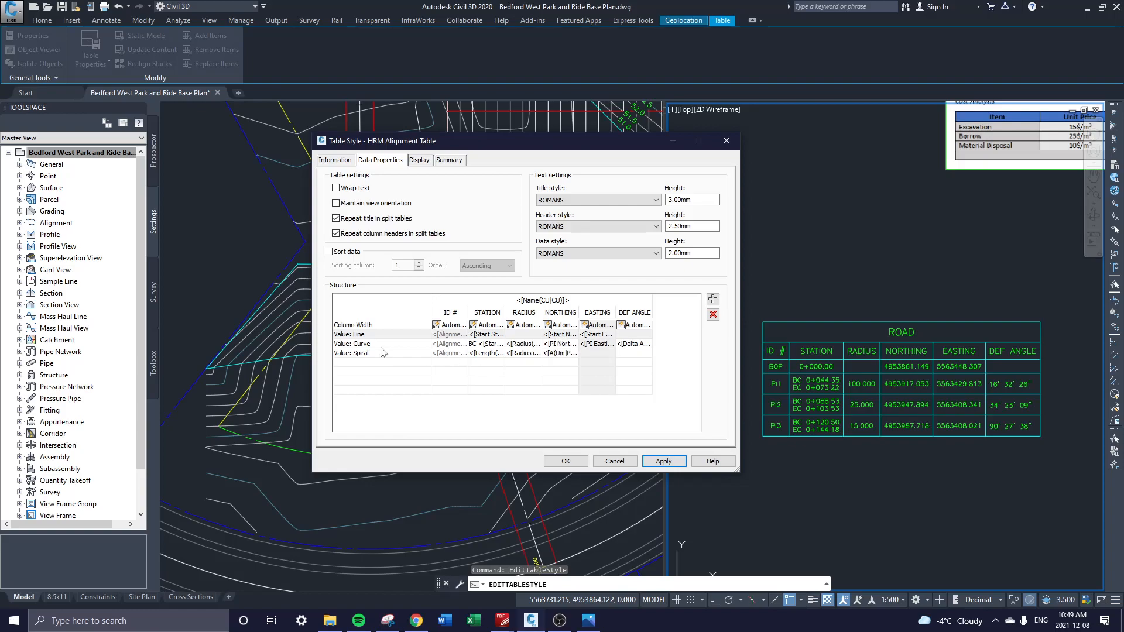
pyautogui.click(347, 344)
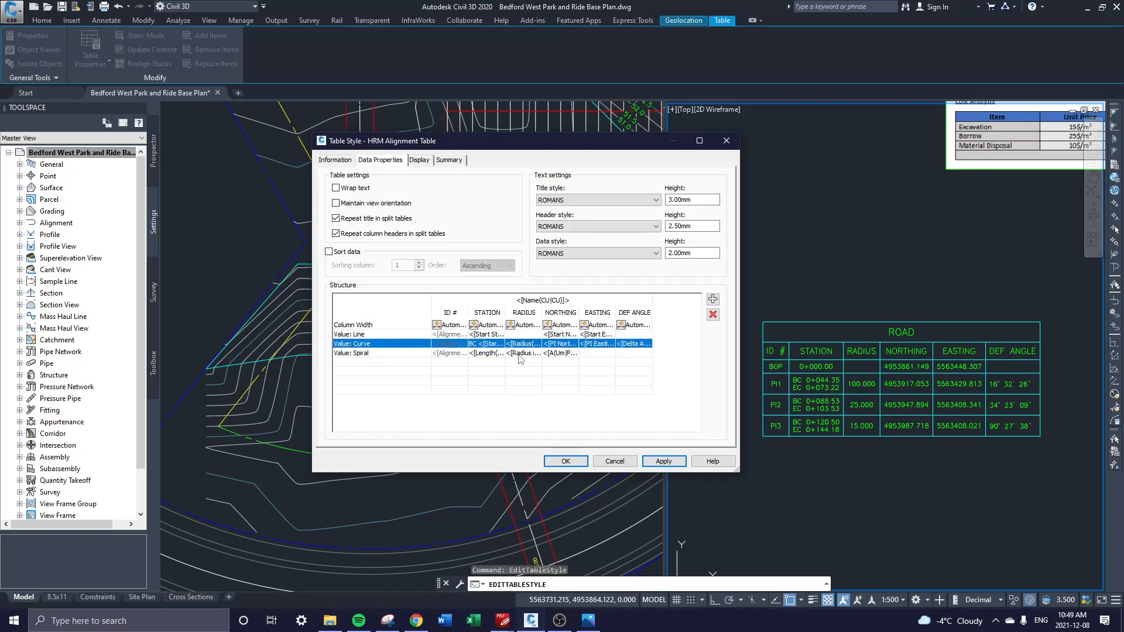
pyautogui.doubleClick(551, 346)
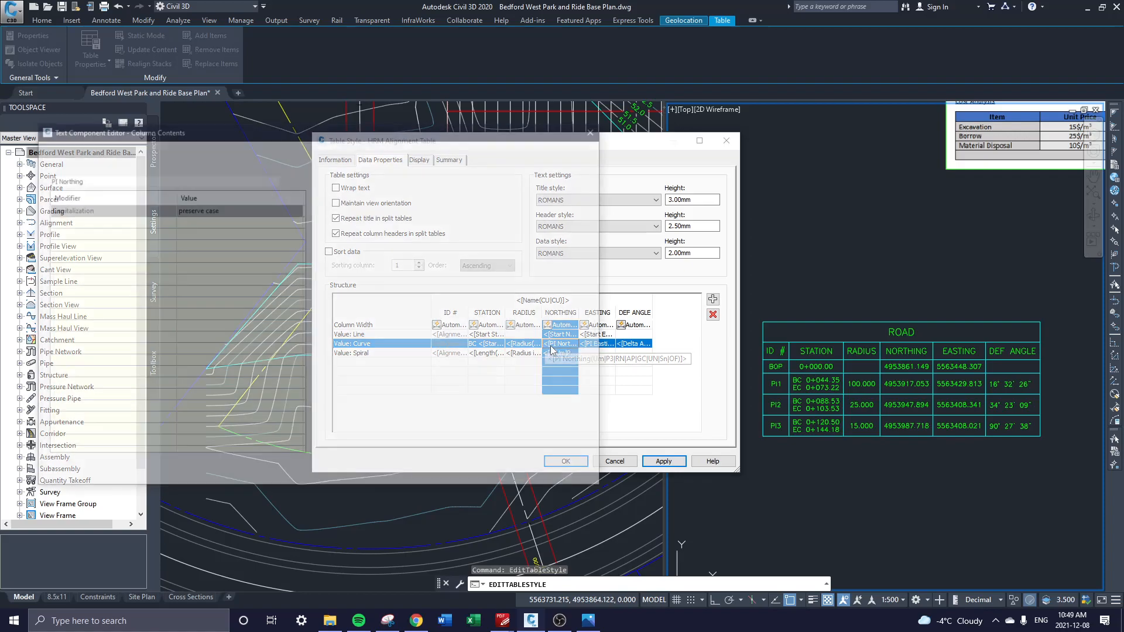
pyautogui.doubleClick(444, 158)
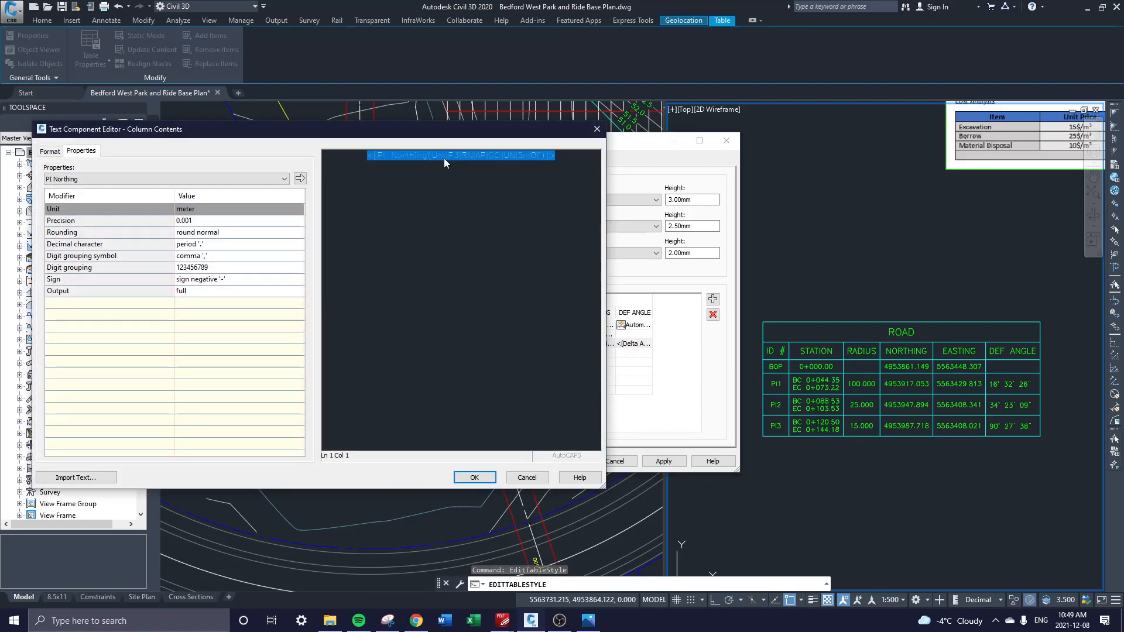
pyautogui.press('Delete')
pyautogui.click(65, 180)
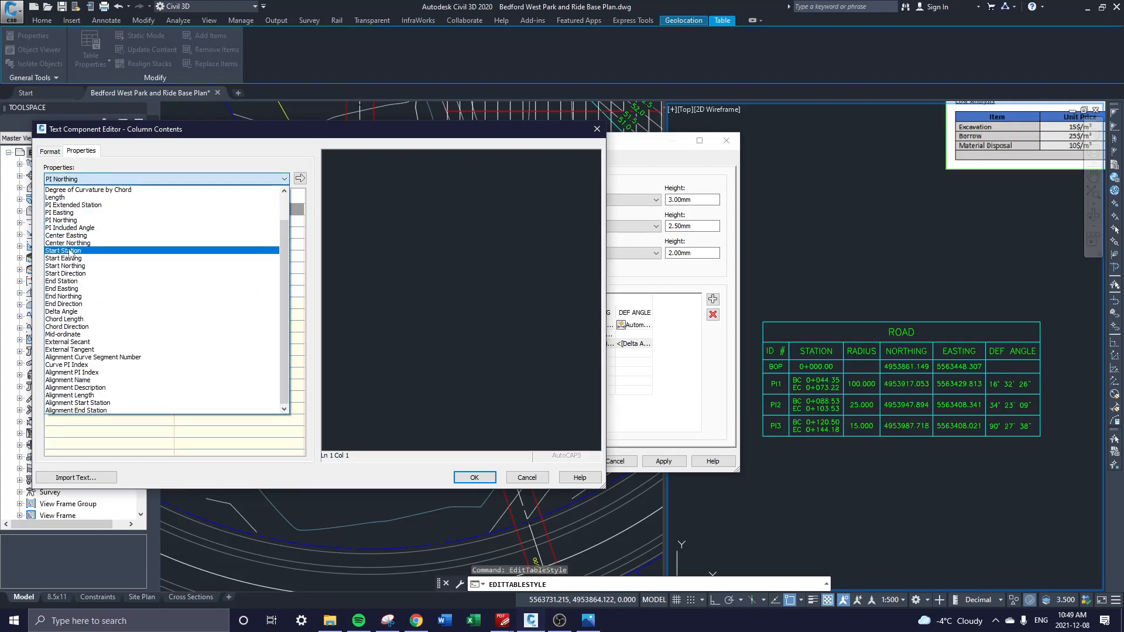
pyautogui.click(82, 267)
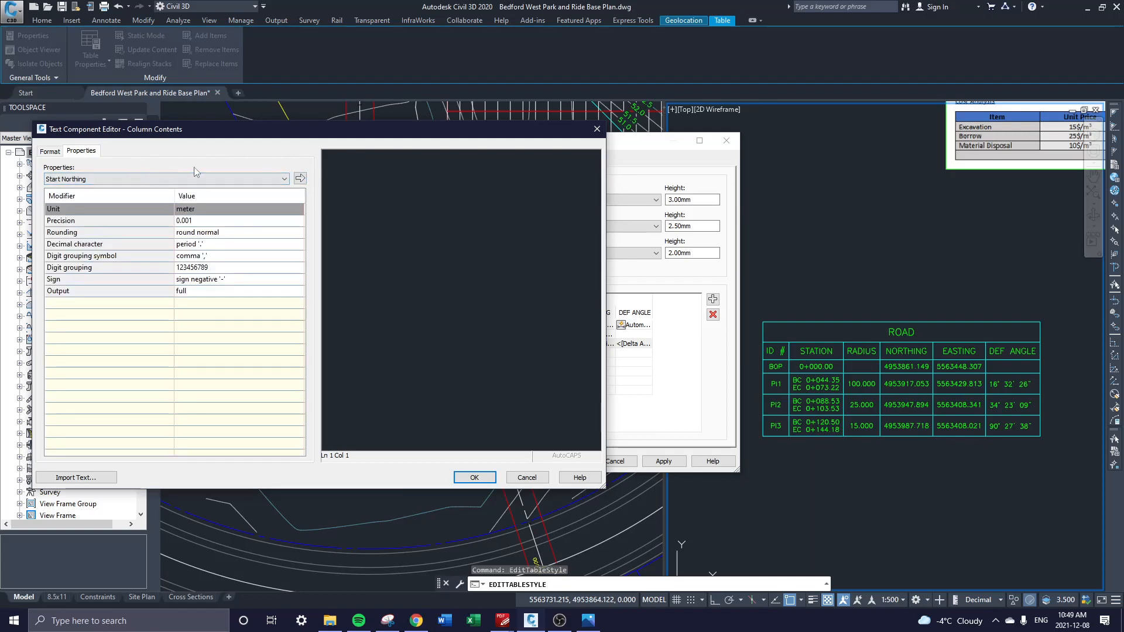
pyautogui.click(300, 178)
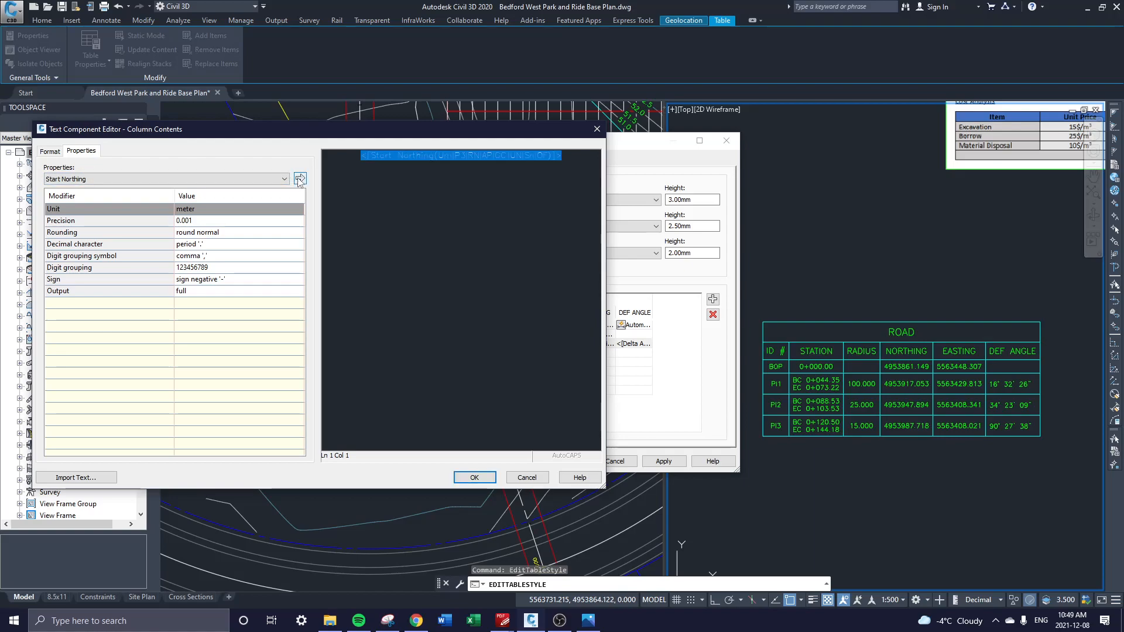
pyautogui.click(564, 163)
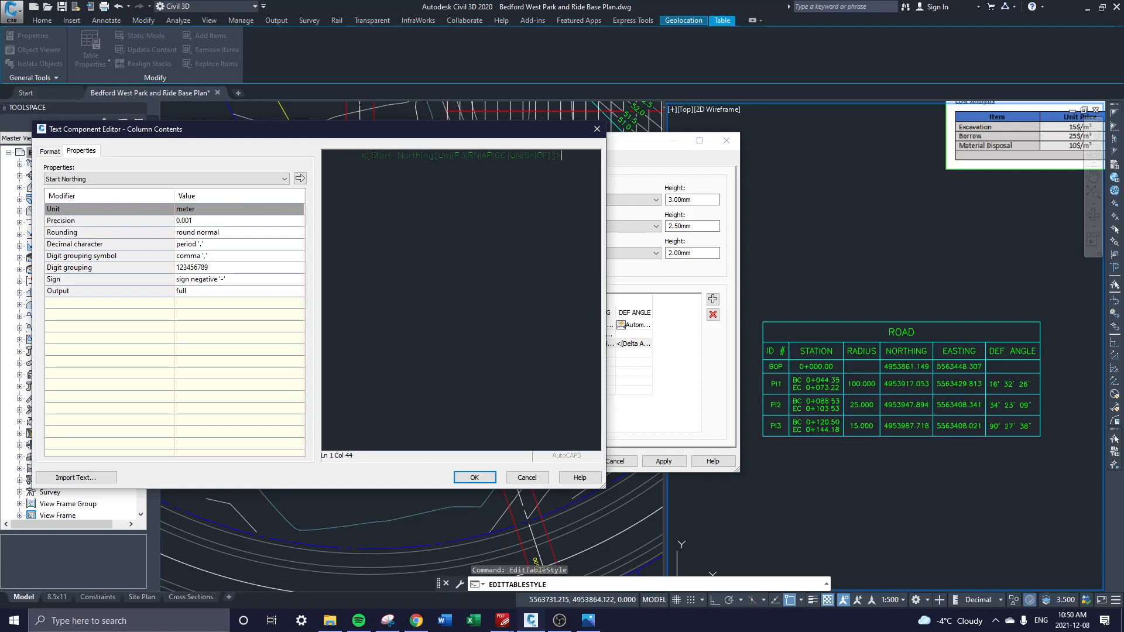
# - Add the End Northing field on a second line of the NORTHING column's Curve value and accept the contents
pyautogui.press('Return')
pyautogui.click(164, 179)
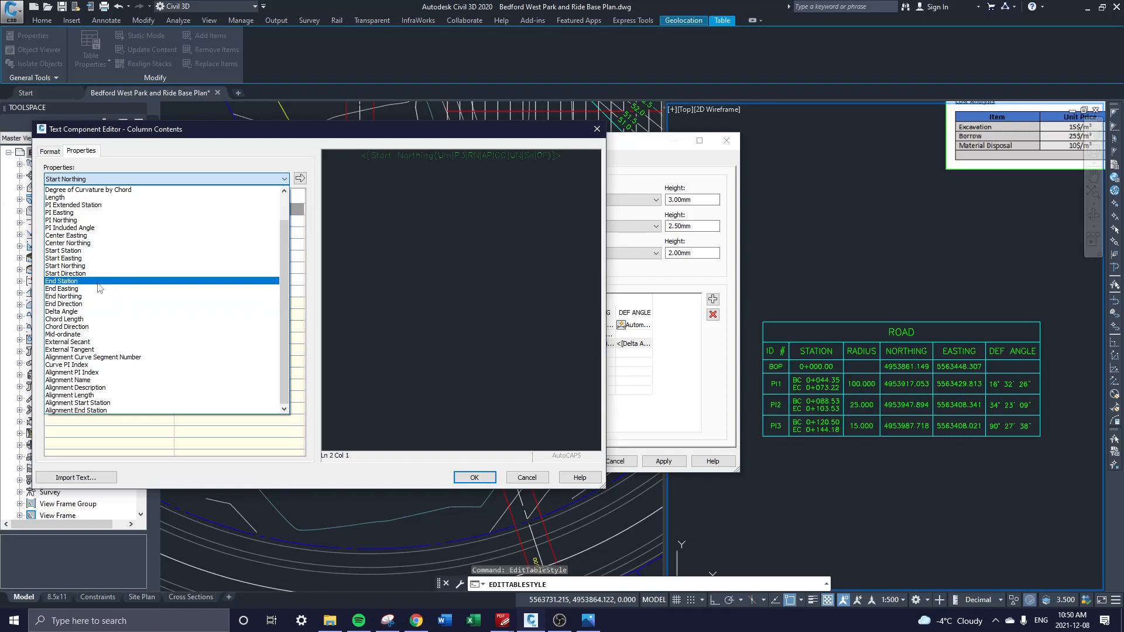
pyautogui.click(75, 297)
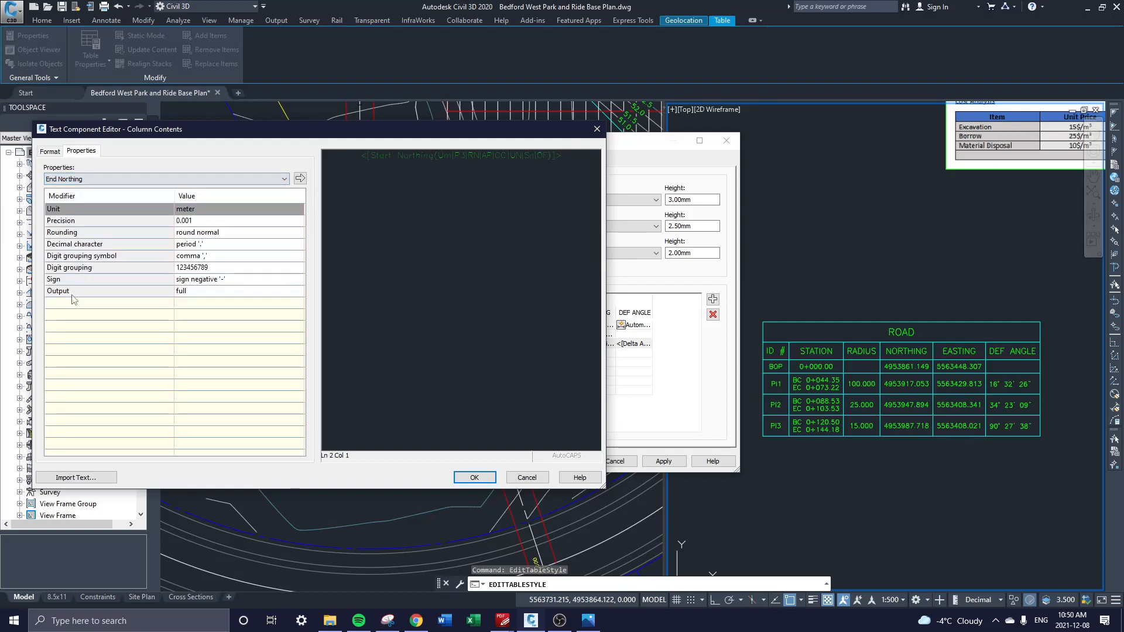
pyautogui.click(300, 179)
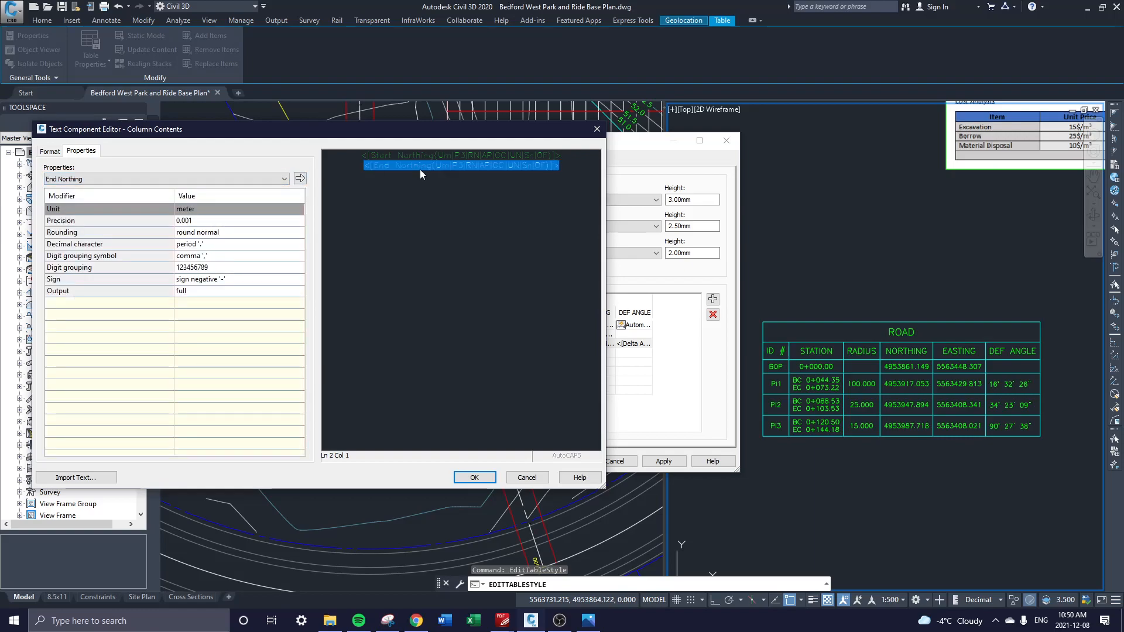
pyautogui.click(475, 478)
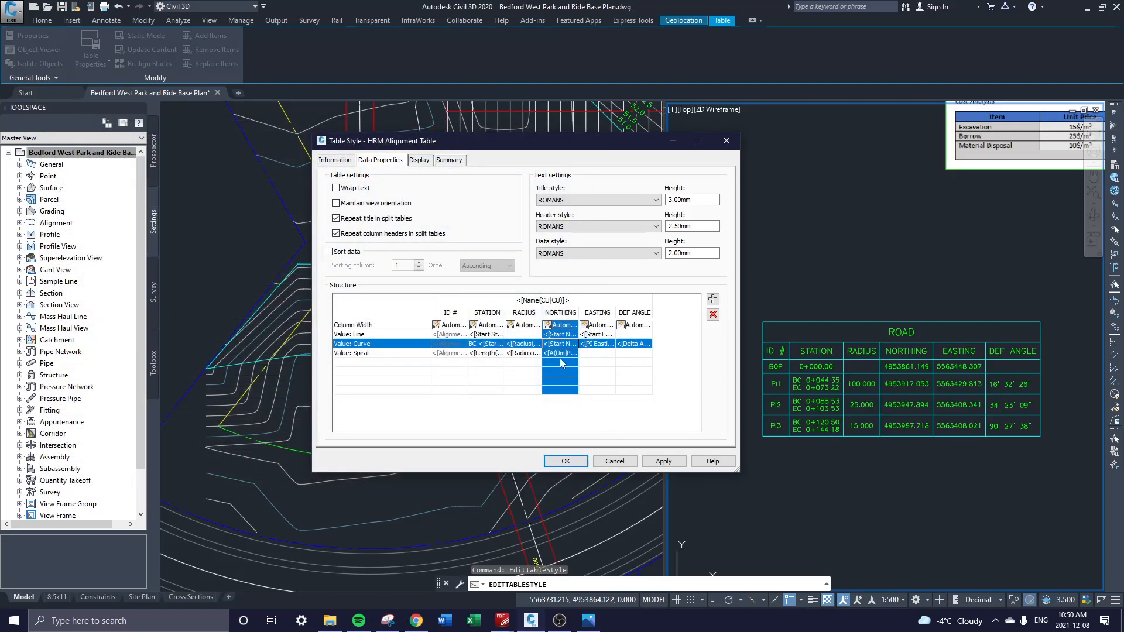
# - Replace the PI Easting field in the Curve value of the EASTING column with Start Easting
pyautogui.click(589, 348)
pyautogui.doubleClick(589, 347)
pyautogui.click(483, 159)
pyautogui.press('Delete')
pyautogui.click(146, 179)
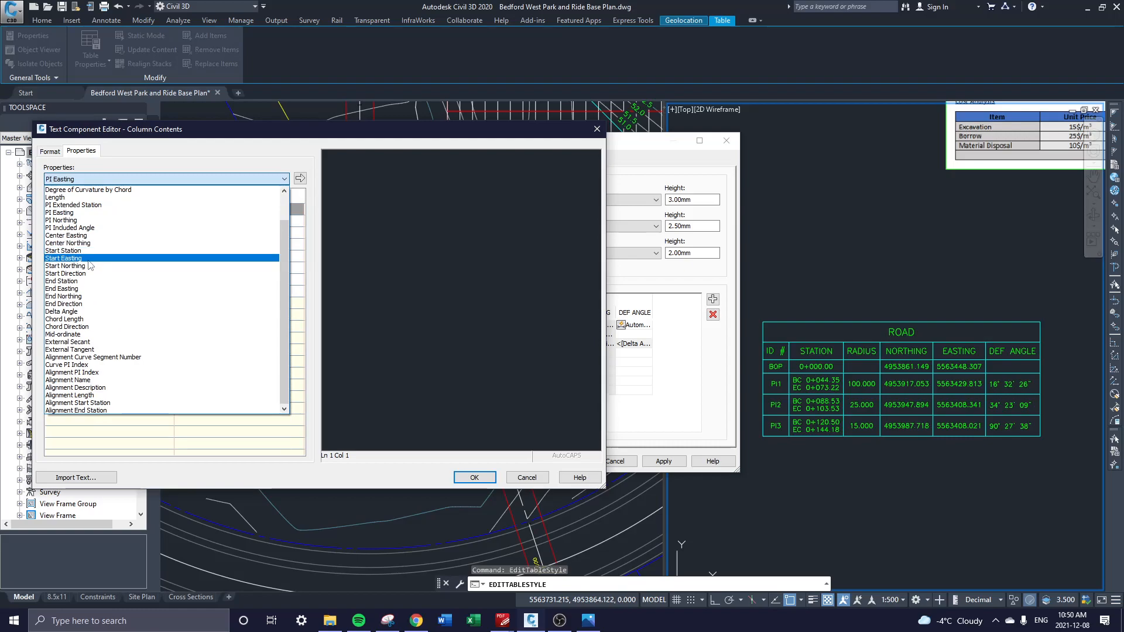
pyautogui.click(146, 258)
pyautogui.click(300, 178)
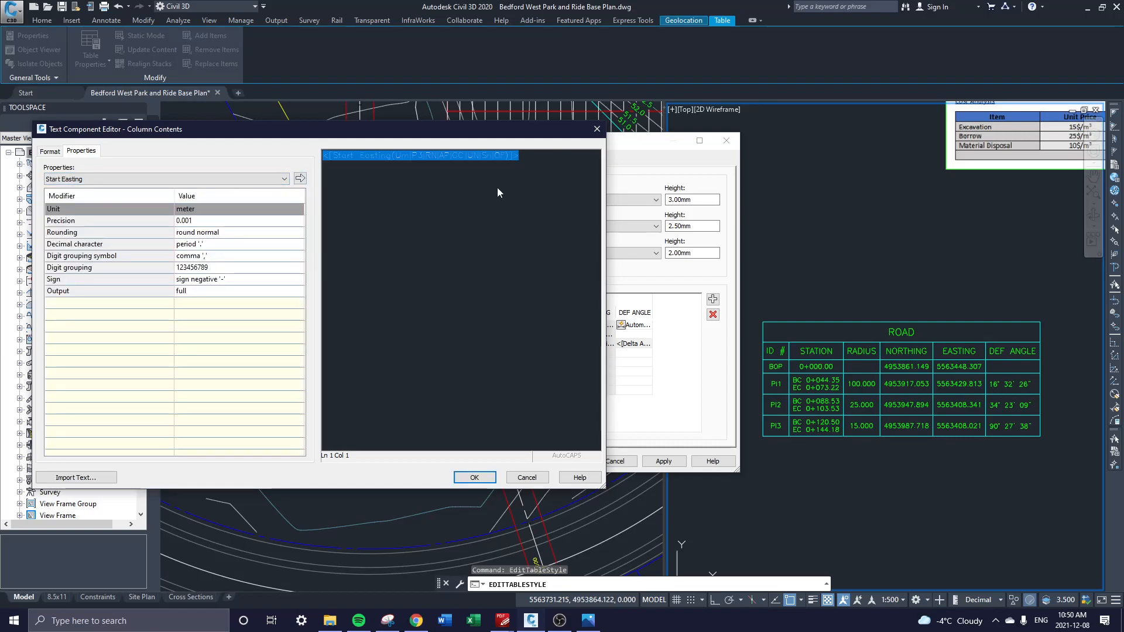
# - Add the End Easting field on a second line of the EASTING column's Curve value and apply the style change
pyautogui.click(537, 169)
pyautogui.press('Return')
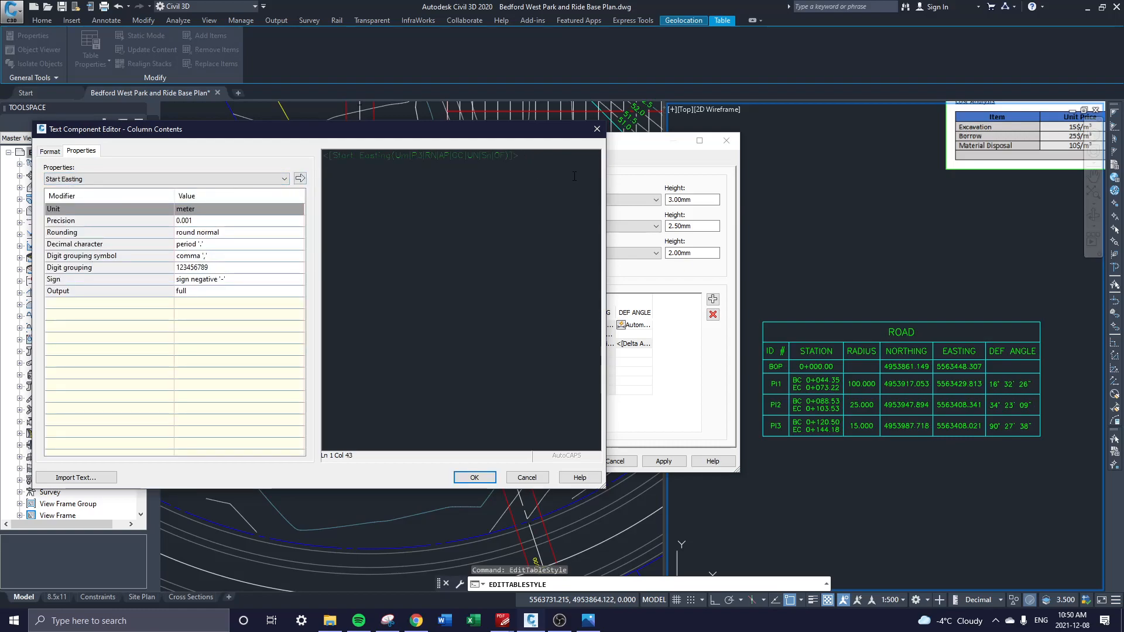
pyautogui.click(170, 179)
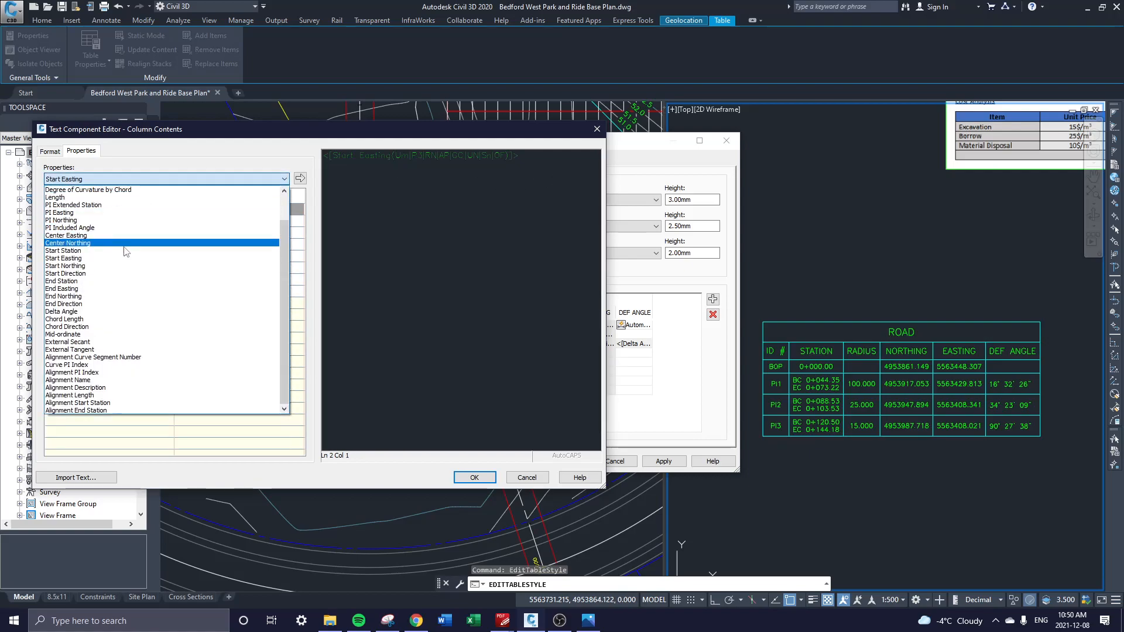
pyautogui.click(101, 288)
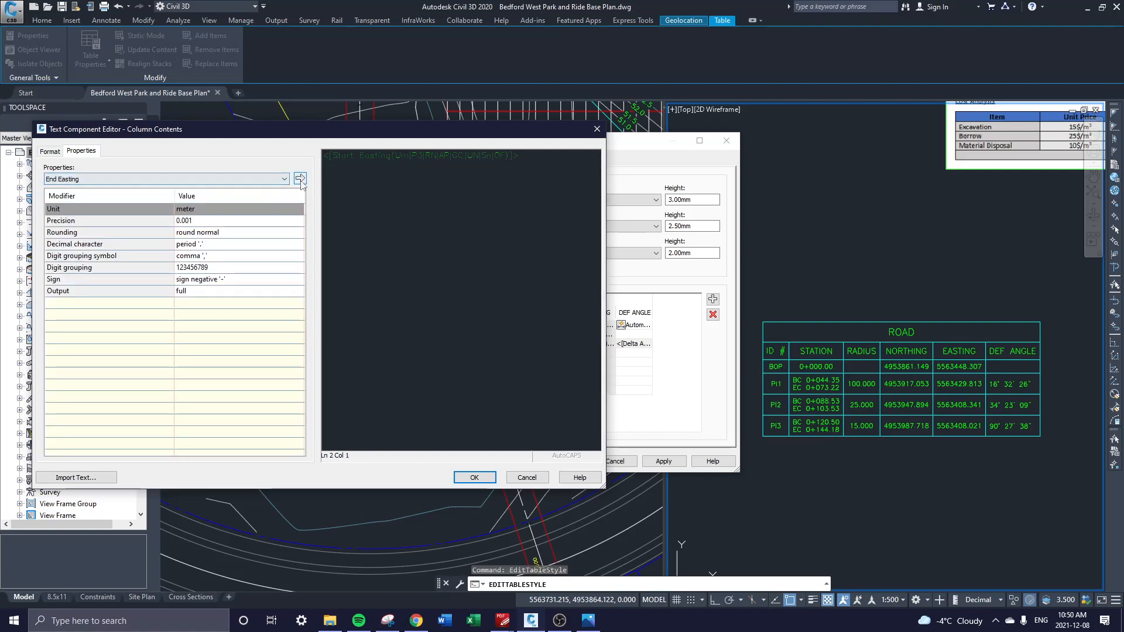
pyautogui.click(300, 179)
pyautogui.click(485, 478)
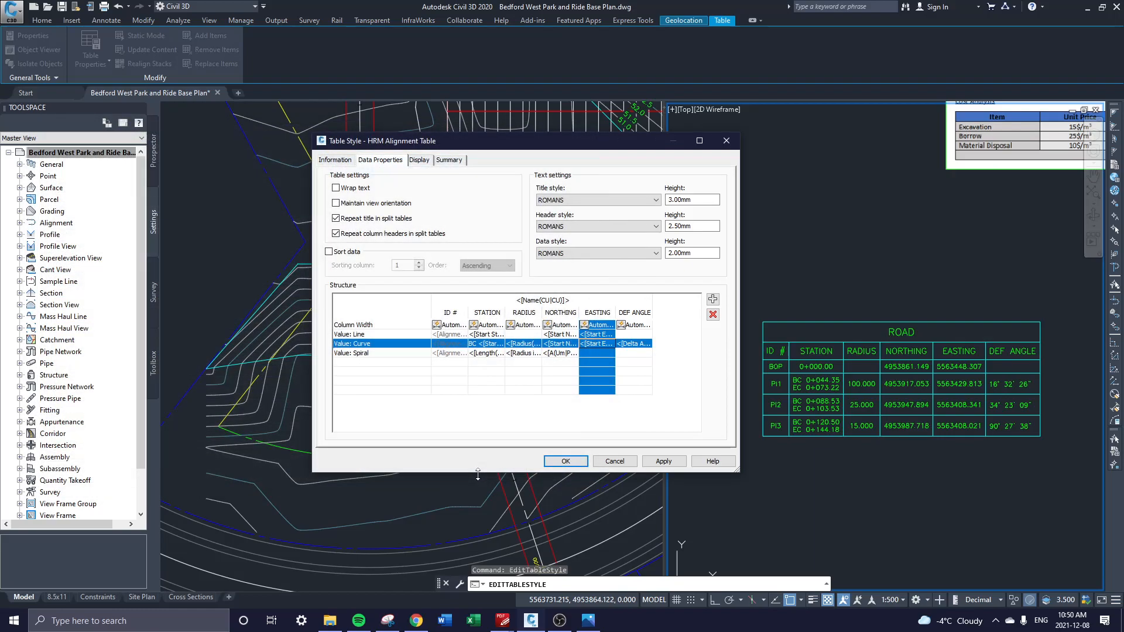
pyautogui.click(664, 462)
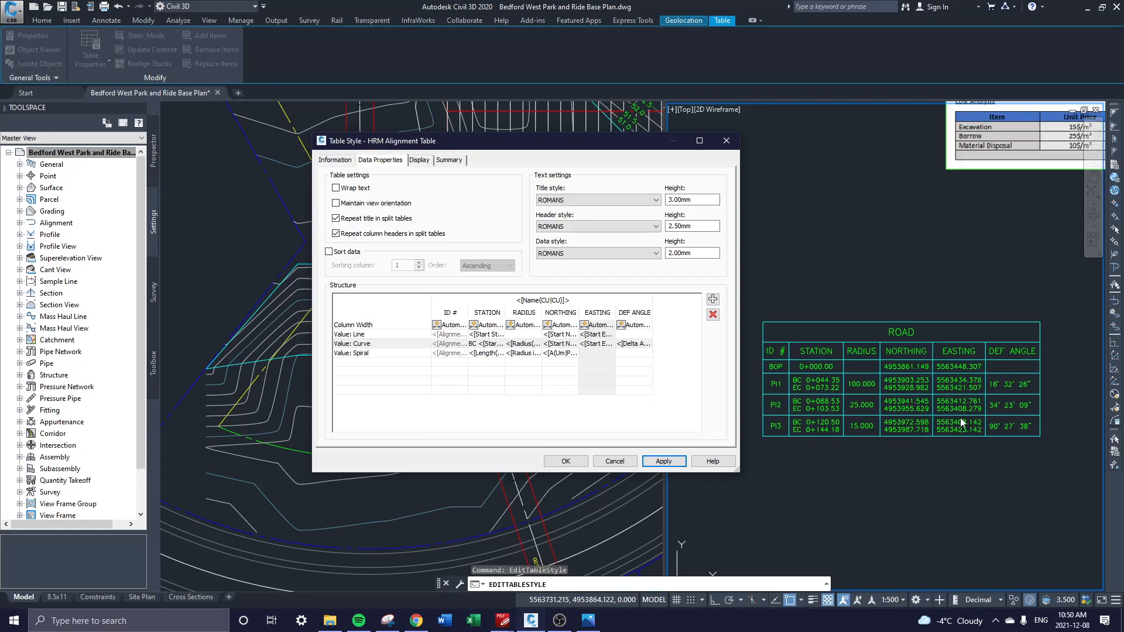
# - Accept the table style edits and clear the table selection
pyautogui.moveTo(495, 138)
pyautogui.mouseDown()
pyautogui.moveTo(448, 254)
pyautogui.moveTo(396, 138)
pyautogui.mouseUp()
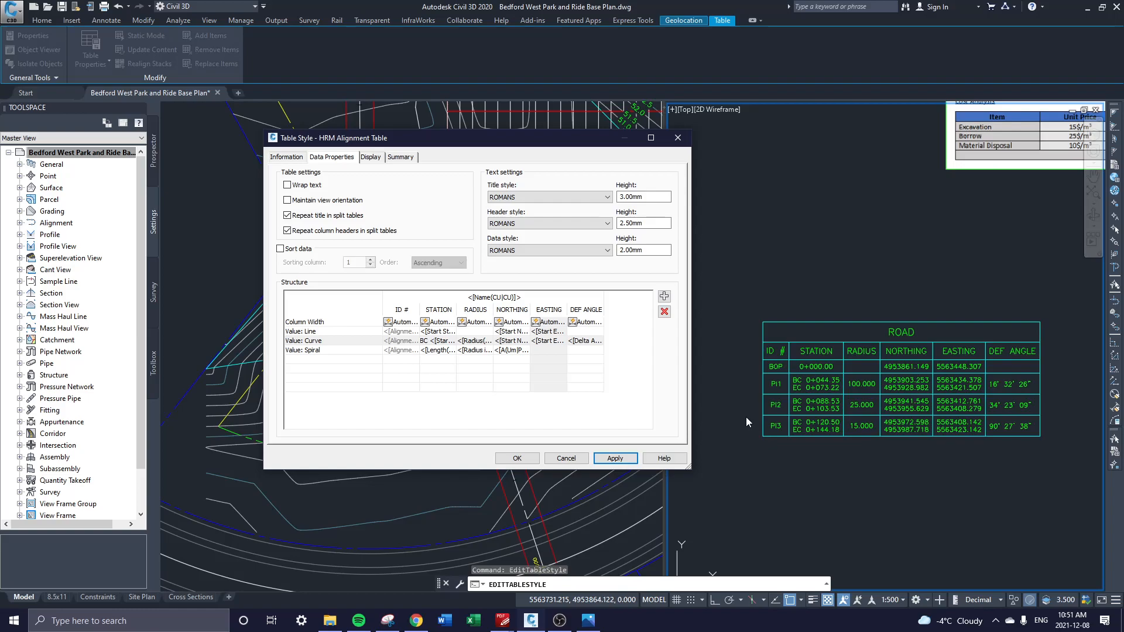
pyautogui.click(517, 458)
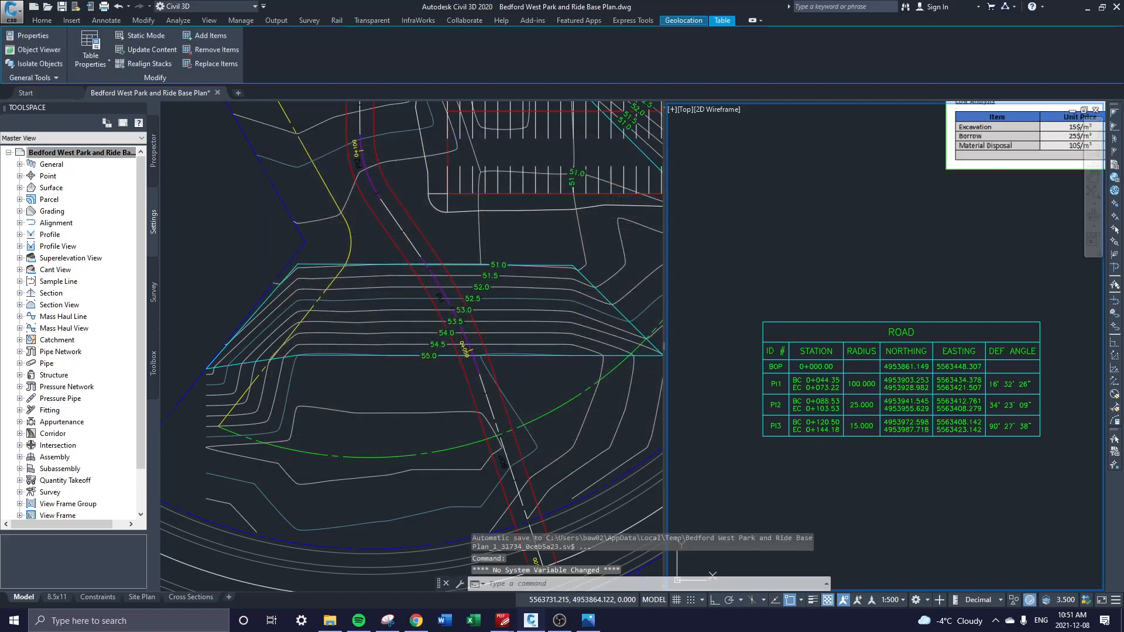
pyautogui.press('Escape')
pyautogui.moveTo(901, 360); pyautogui.dragTo(862, 282, button='middle')
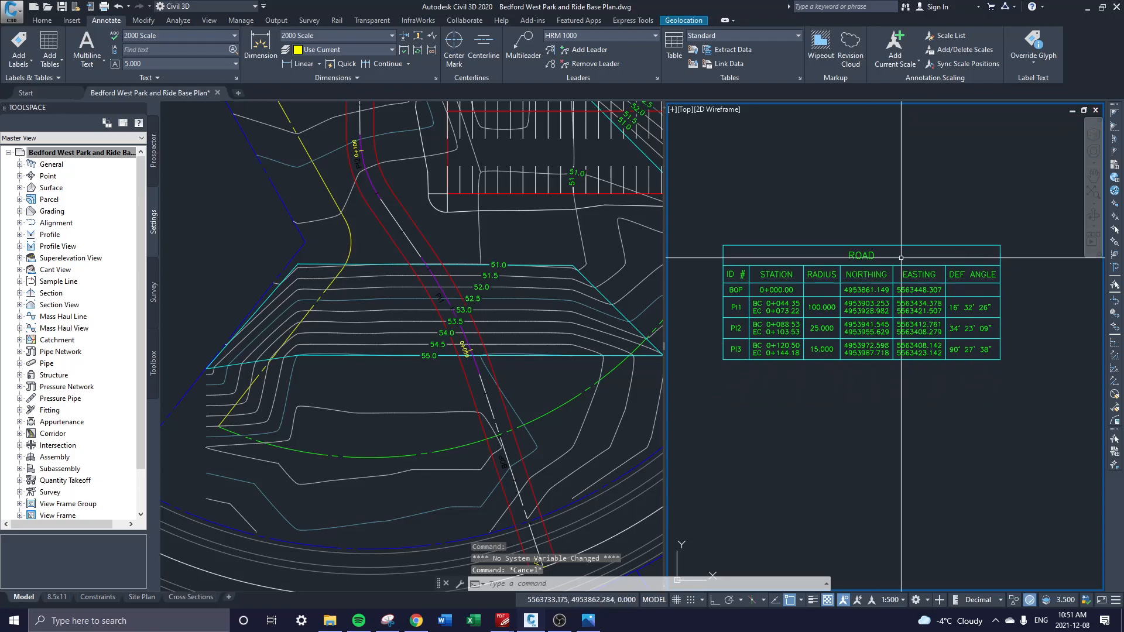
pyautogui.click(927, 220)
pyautogui.press('Escape')
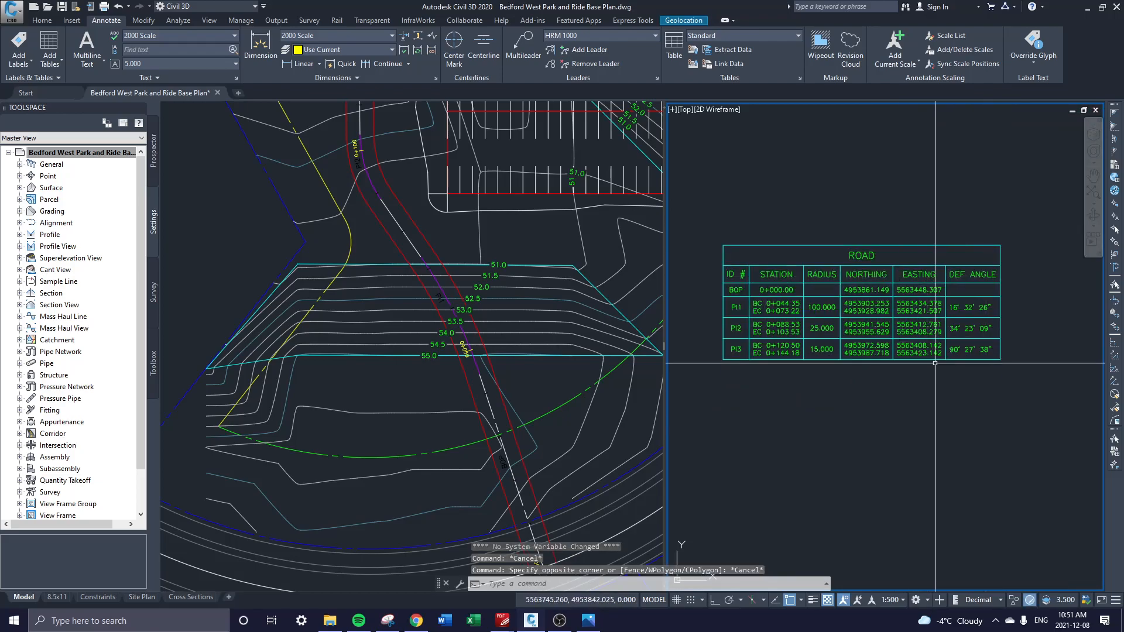
# - Reopen the ROAD table's style for editing and show its component display settings
pyautogui.moveTo(914, 258); pyautogui.dragTo(909, 250, button='middle')
pyautogui.scroll(2, 829, 231)
pyautogui.scroll(-2, 838, 223)
pyautogui.moveTo(837, 223); pyautogui.dragTo(817, 267, button='middle')
pyautogui.click(831, 267)
pyautogui.click(823, 287)
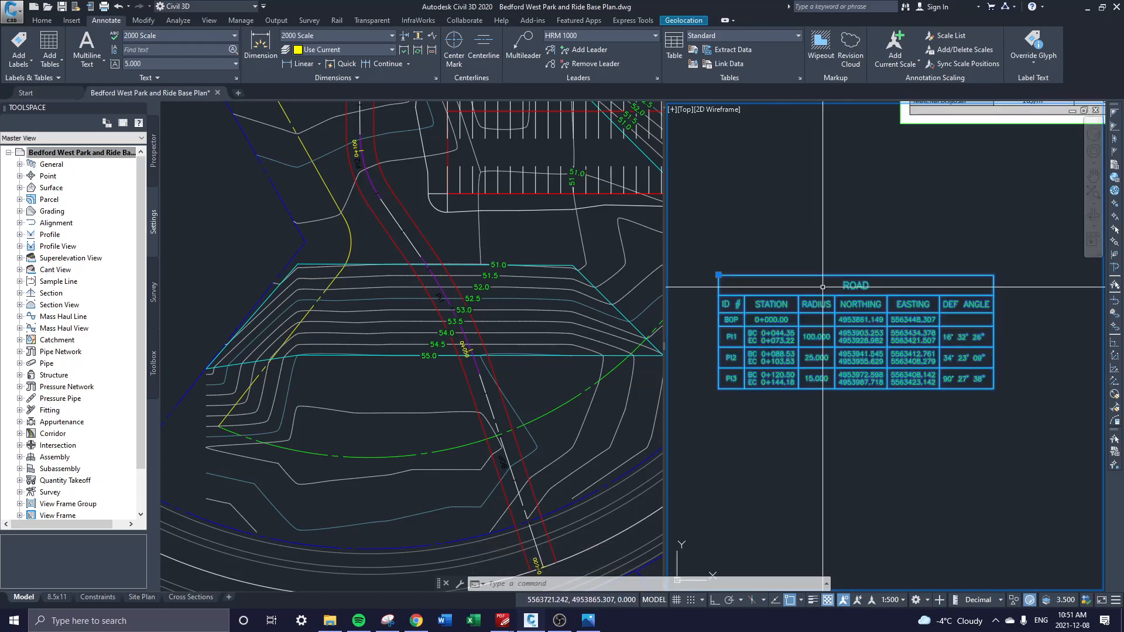
pyautogui.rightClick(823, 288)
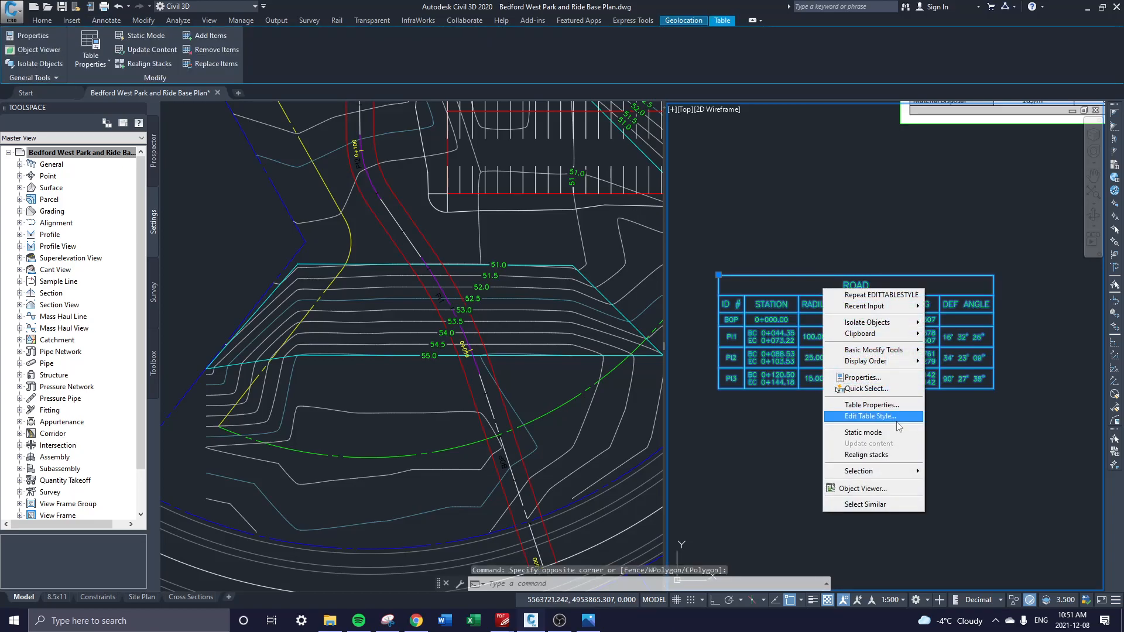
pyautogui.click(877, 417)
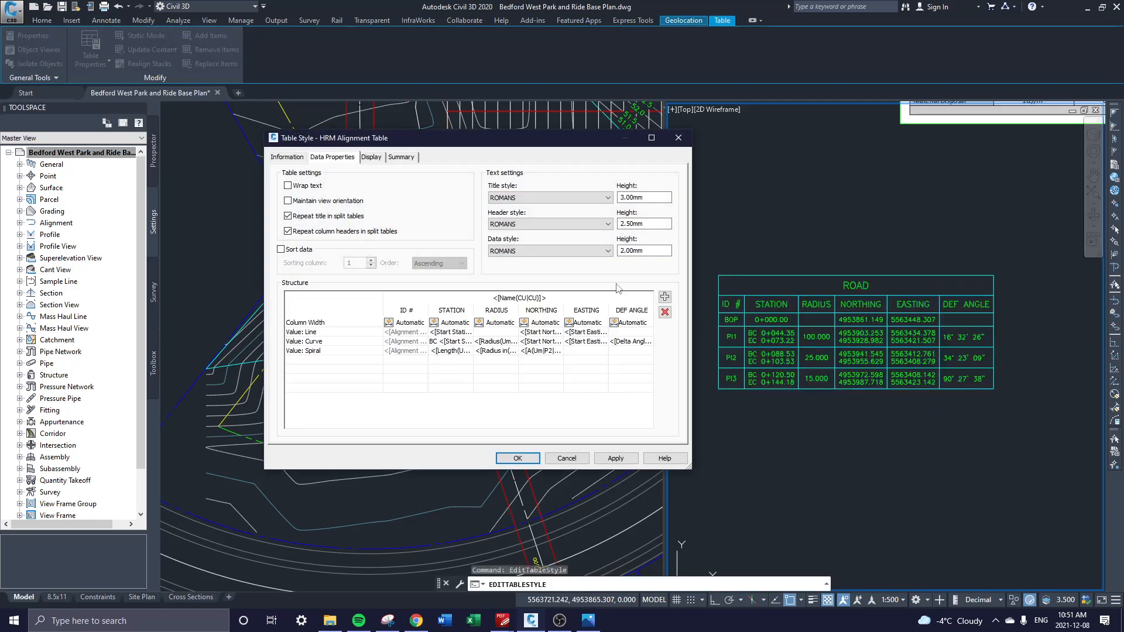
pyautogui.click(378, 159)
# - Turn off the Overall Border, Title Separator, Header Separator, Data Separator and Data Divider in the table style and accept the change
pyautogui.click(333, 225)
pyautogui.click(334, 235)
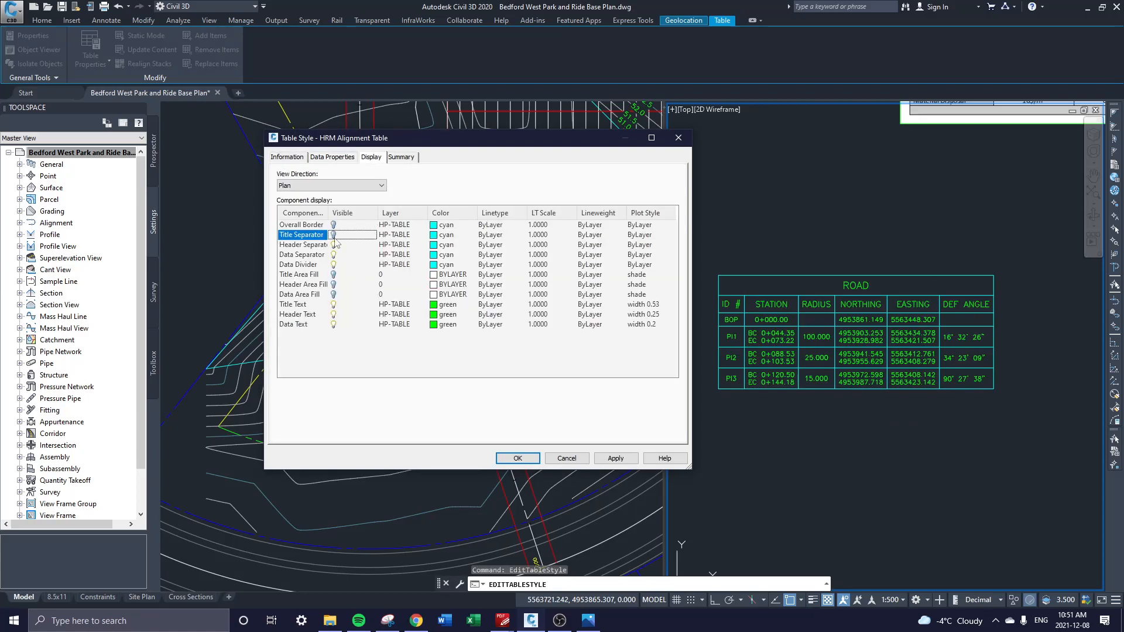
pyautogui.click(334, 244)
pyautogui.click(334, 235)
pyautogui.click(333, 255)
pyautogui.click(333, 265)
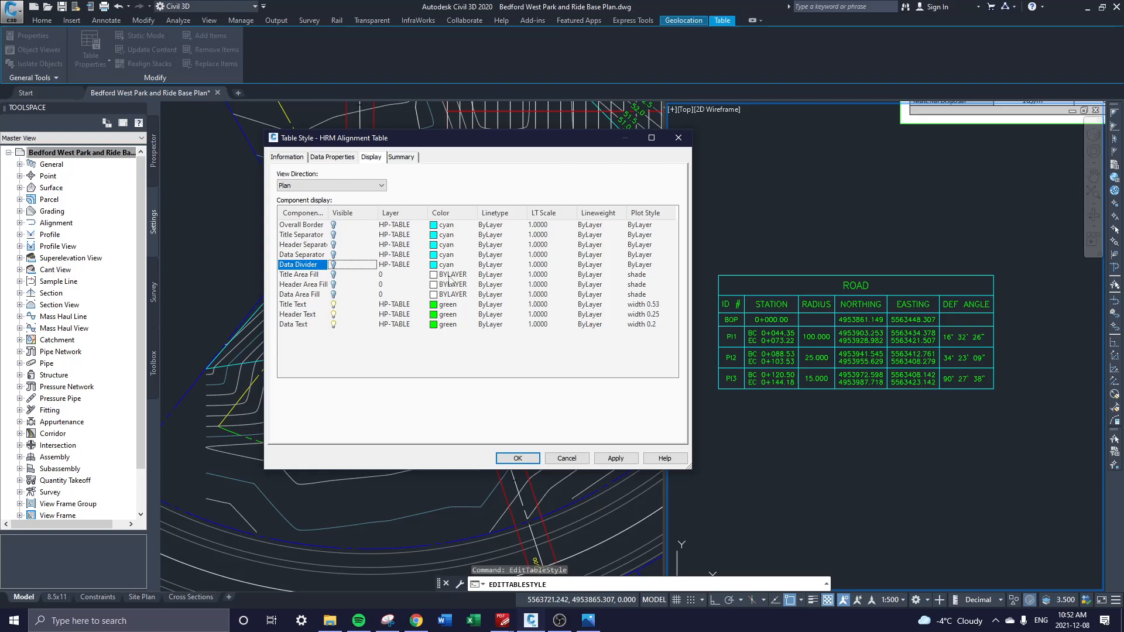
pyautogui.click(295, 226)
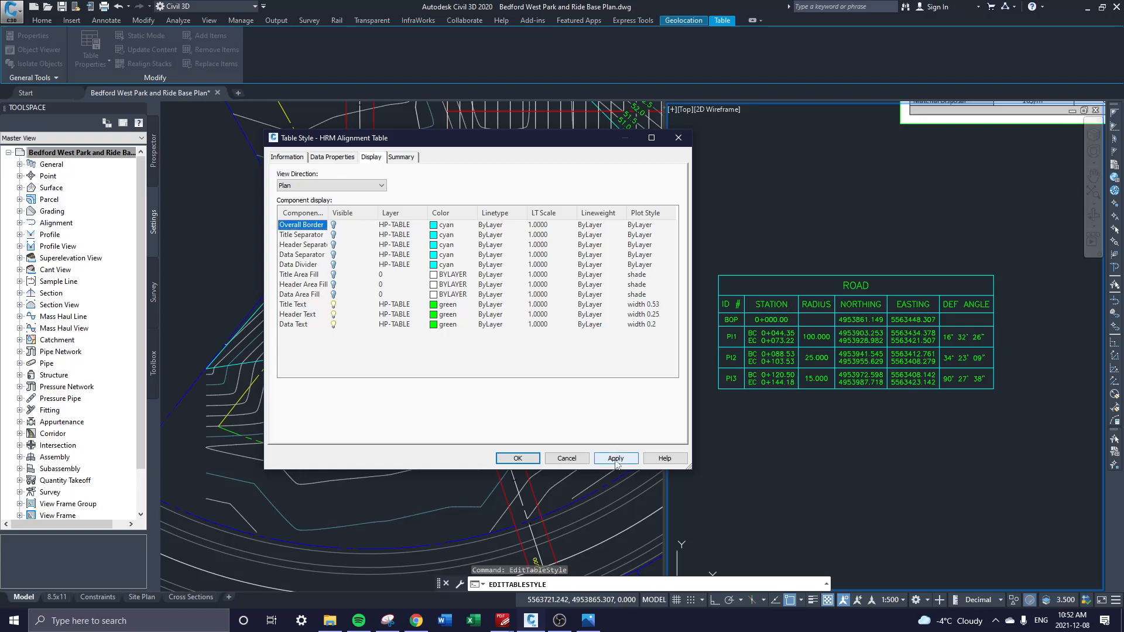
pyautogui.click(615, 459)
pyautogui.click(518, 459)
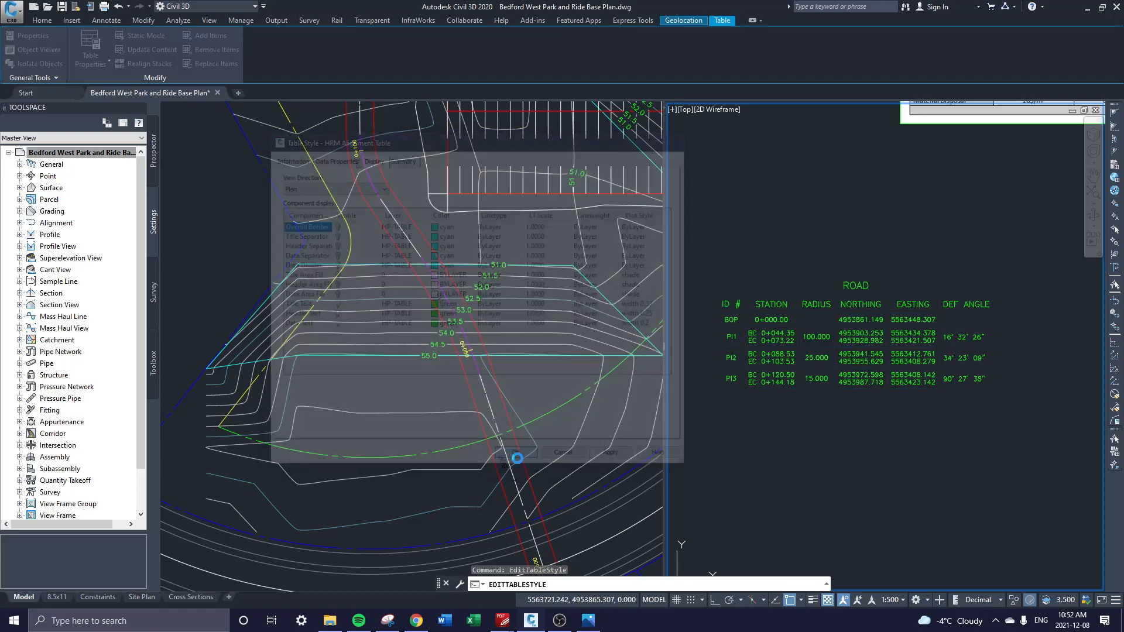
pyautogui.press('Escape')
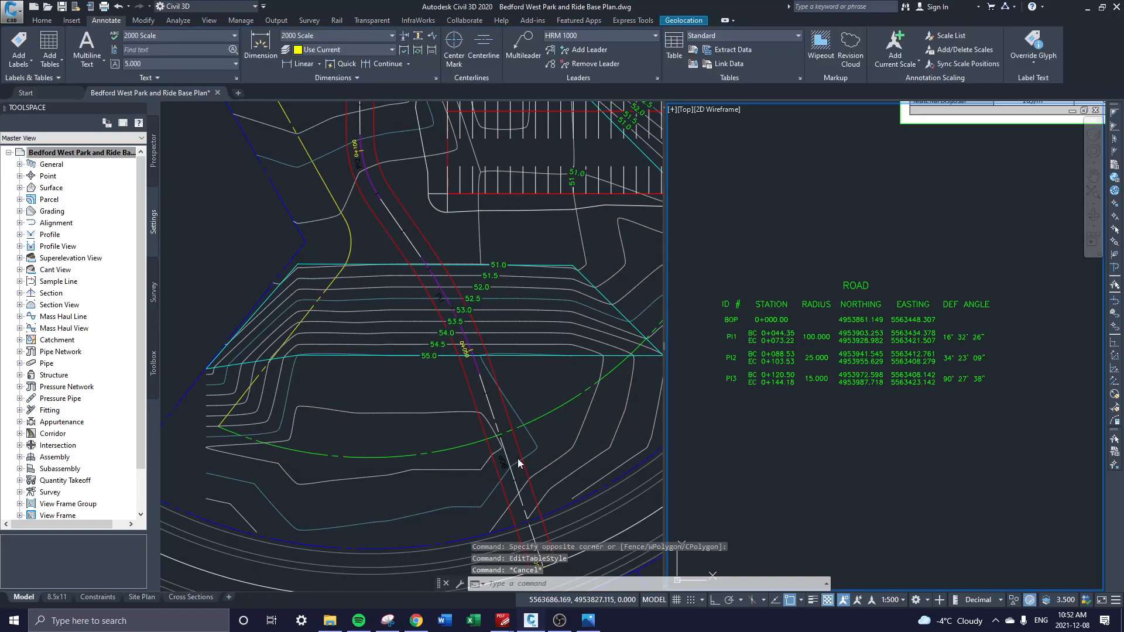
pyautogui.click(922, 272)
pyautogui.click(869, 308)
pyautogui.rightClick(870, 308)
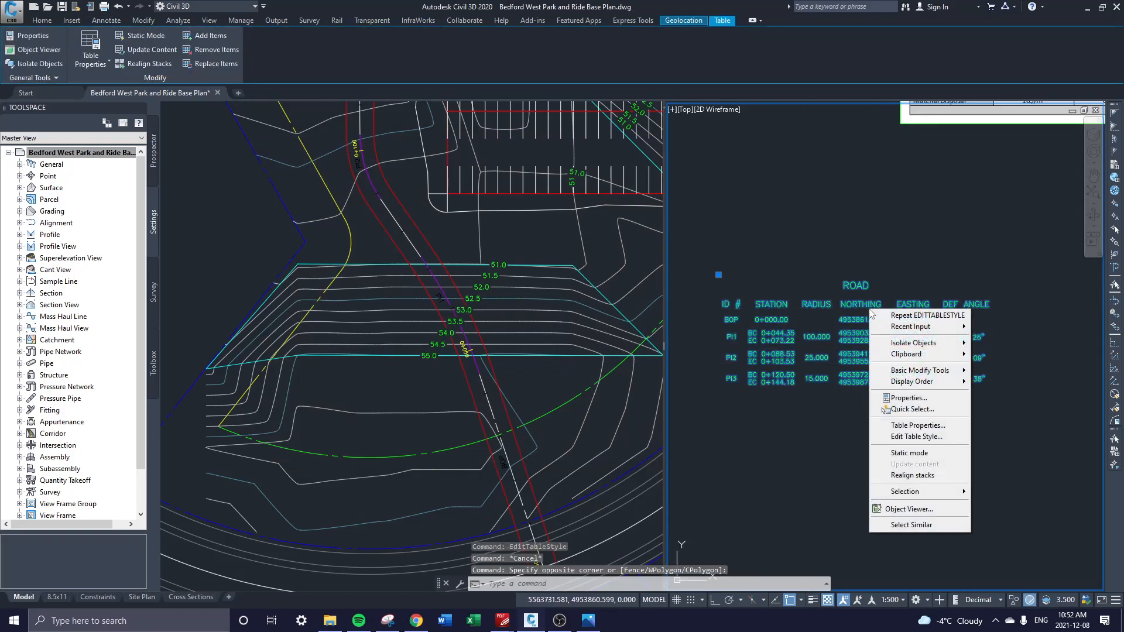
pyautogui.click(906, 438)
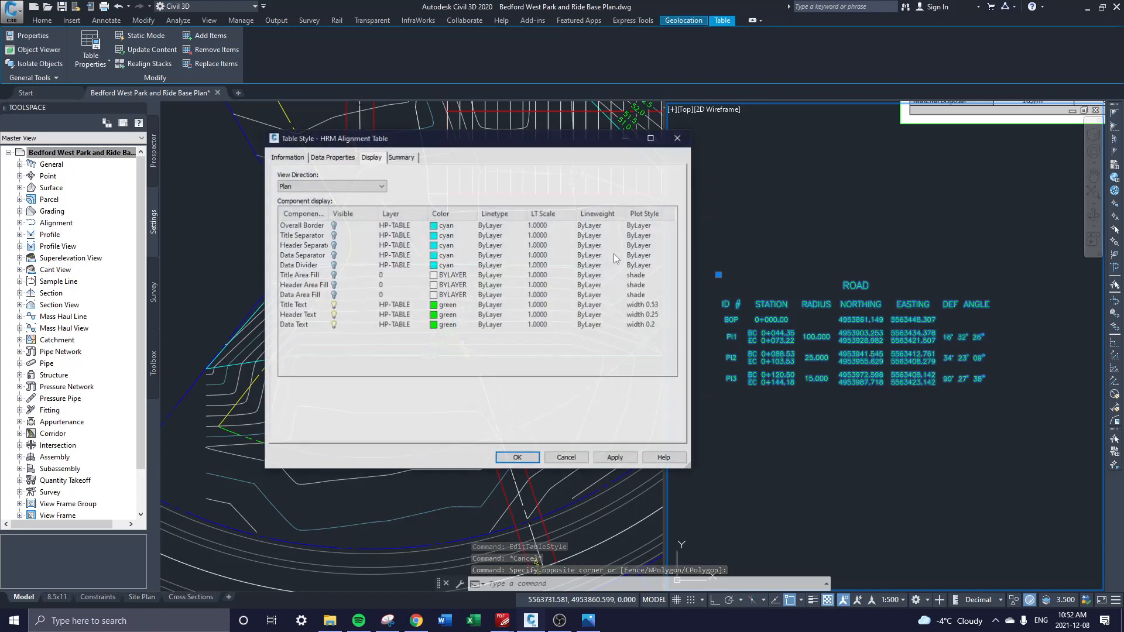
pyautogui.click(287, 157)
pyautogui.click(566, 459)
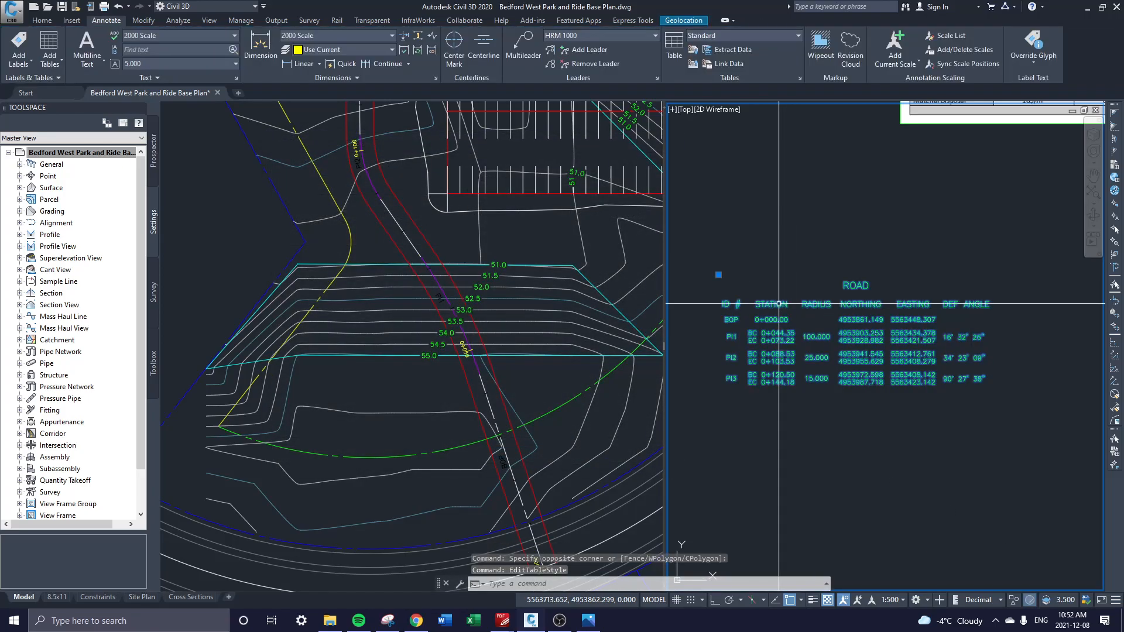
# - Copy the ROAD table's current style from its table properties and name the copy HRM Alignment Table EOP
pyautogui.rightClick(773, 306)
pyautogui.click(820, 418)
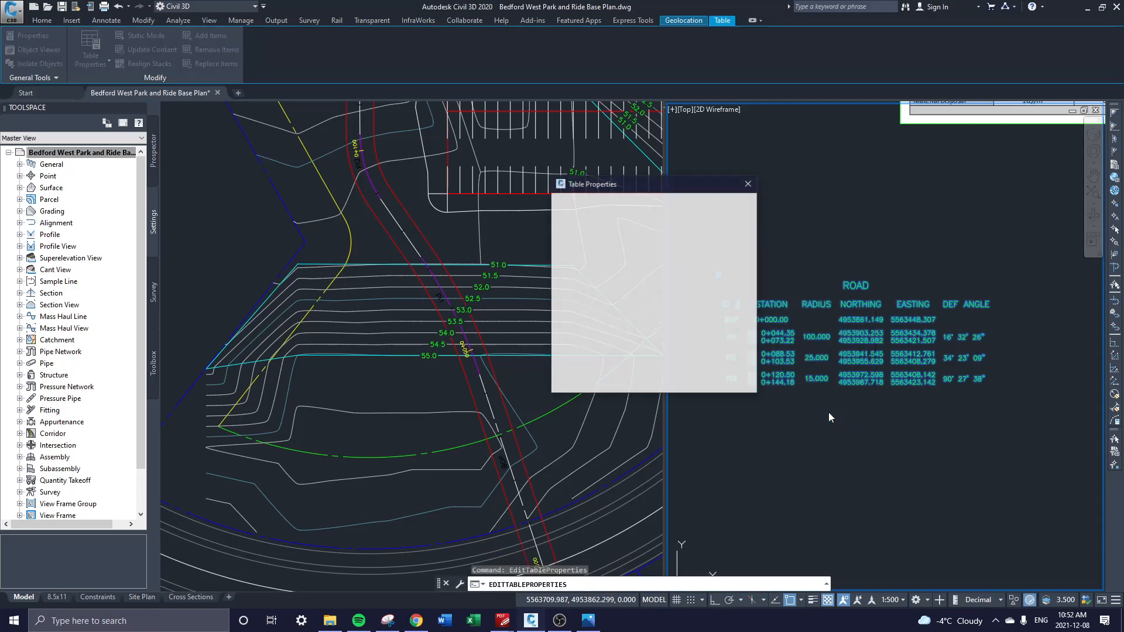
pyautogui.click(729, 214)
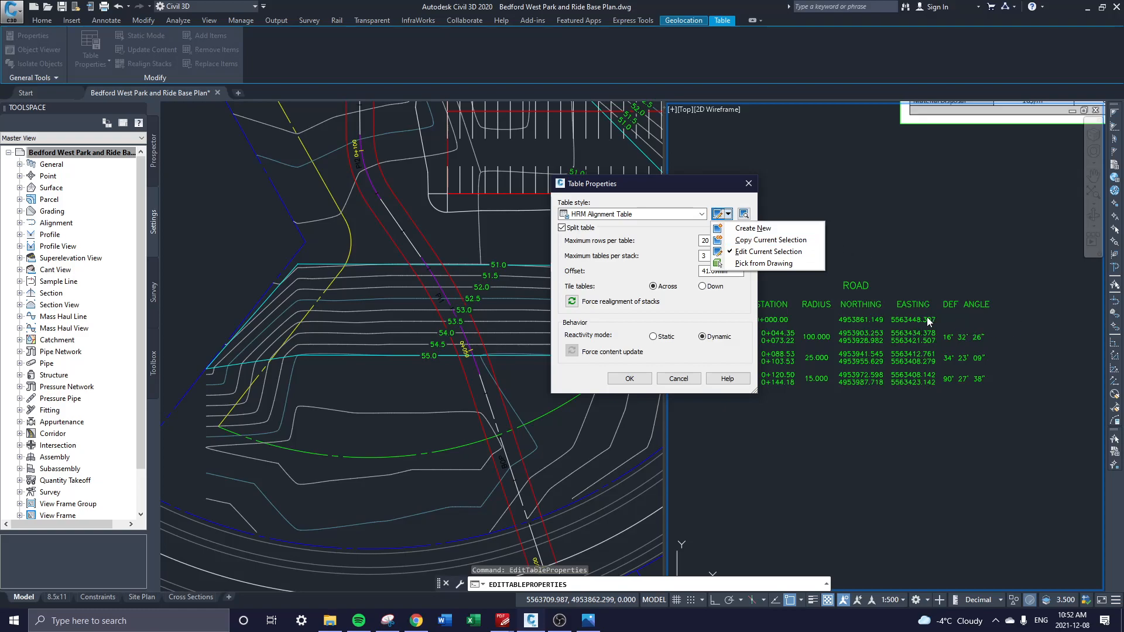
pyautogui.click(776, 241)
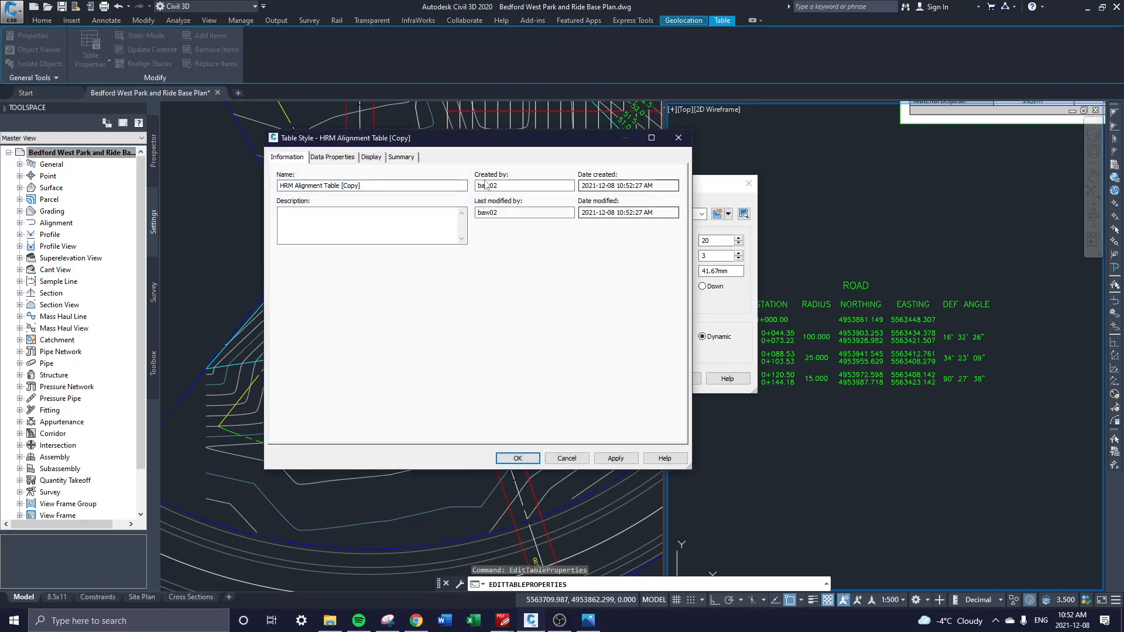
pyautogui.moveTo(362, 186); pyautogui.dragTo(342, 186)
pyautogui.write('EOP')
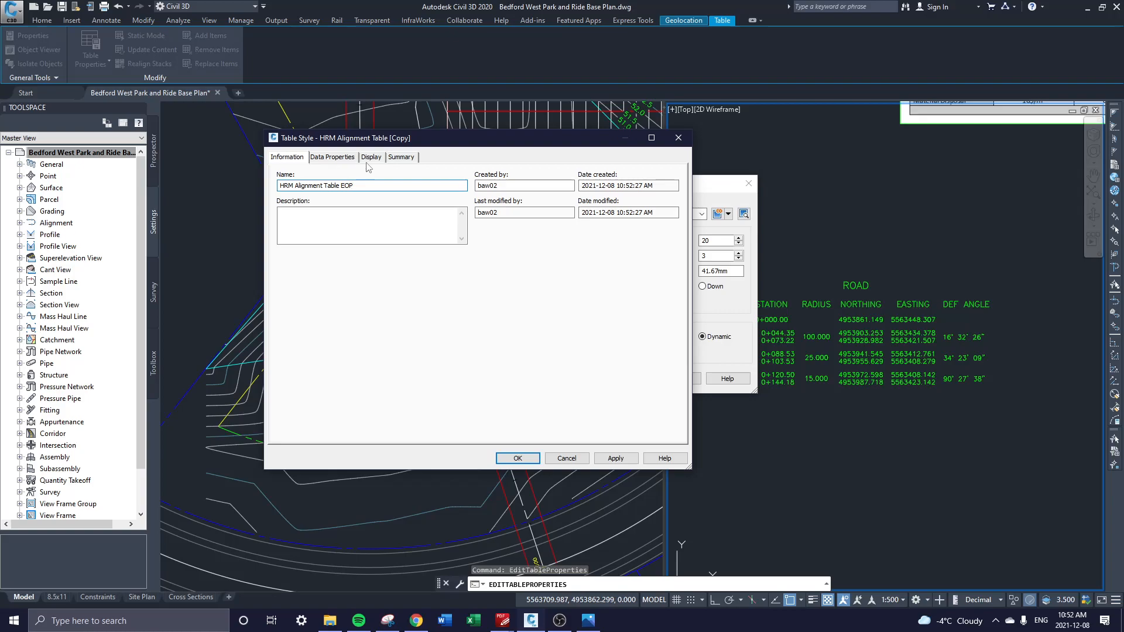
# - Replace the STATION column's Line value with the End Station field in the HRM Alignment Table EOP style
pyautogui.click(340, 157)
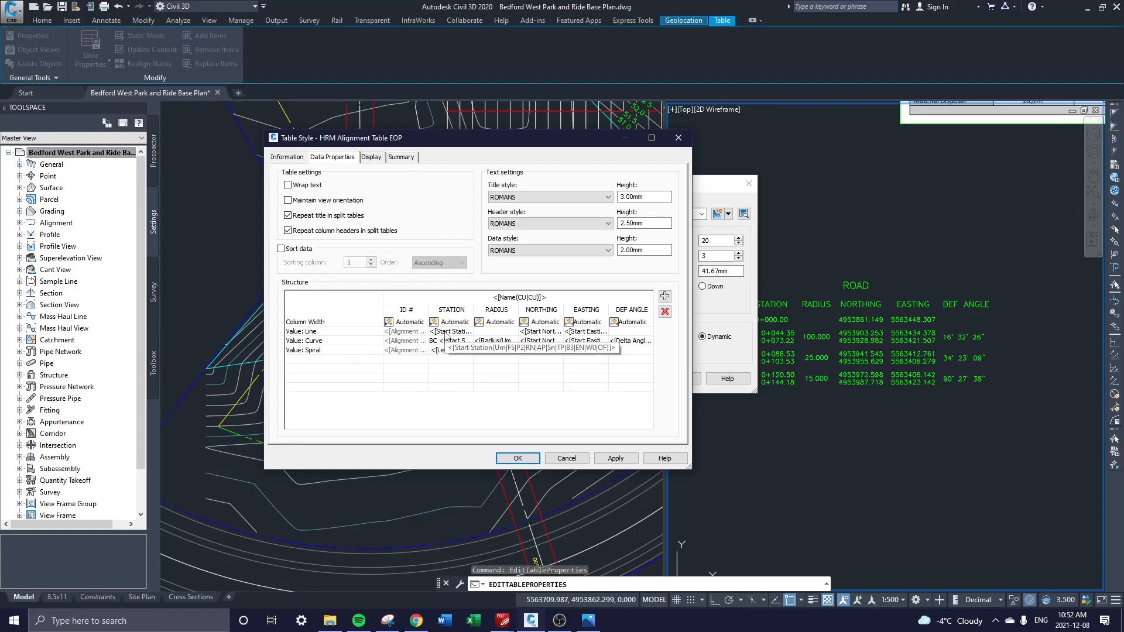
pyautogui.click(309, 332)
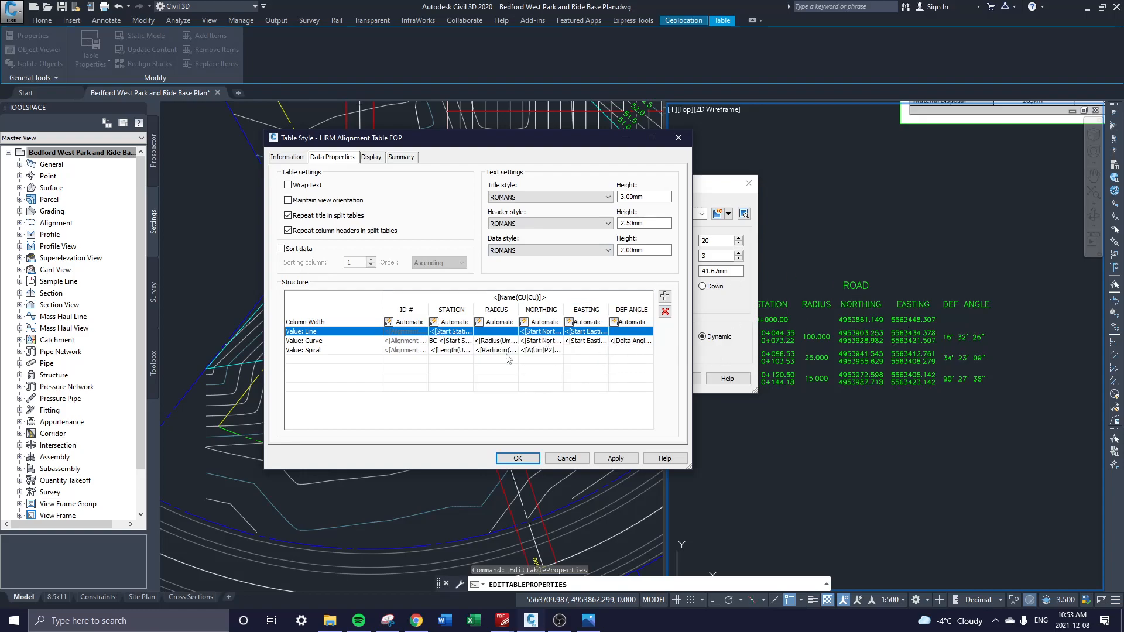
pyautogui.click(439, 334)
pyautogui.doubleClick(442, 334)
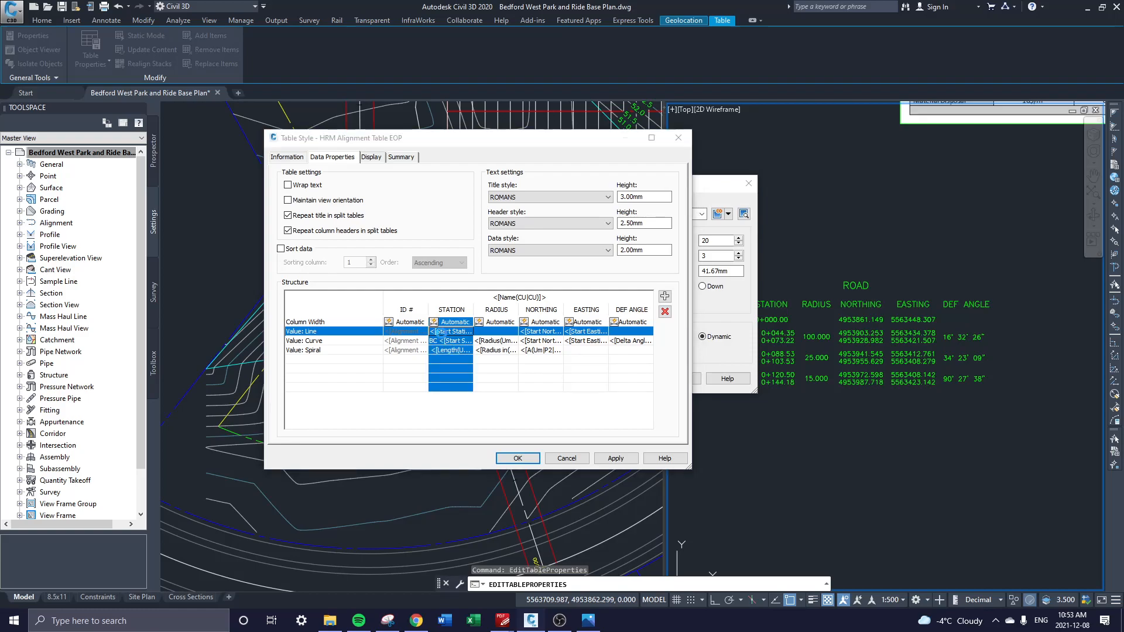
pyautogui.hotkey('ctrl', 'a')
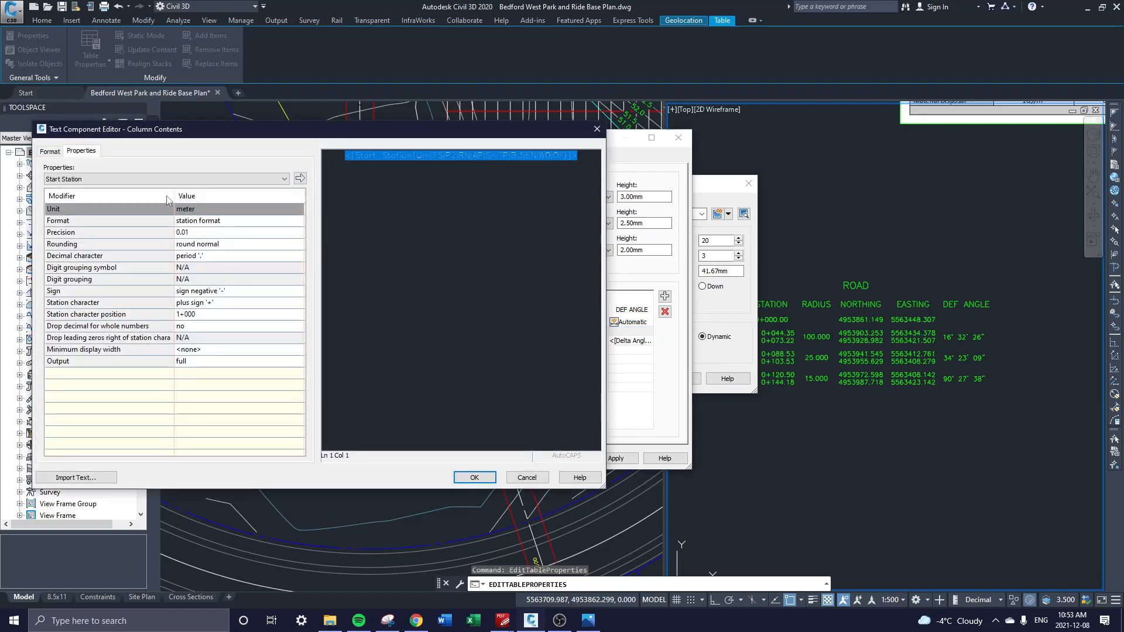
pyautogui.click(145, 179)
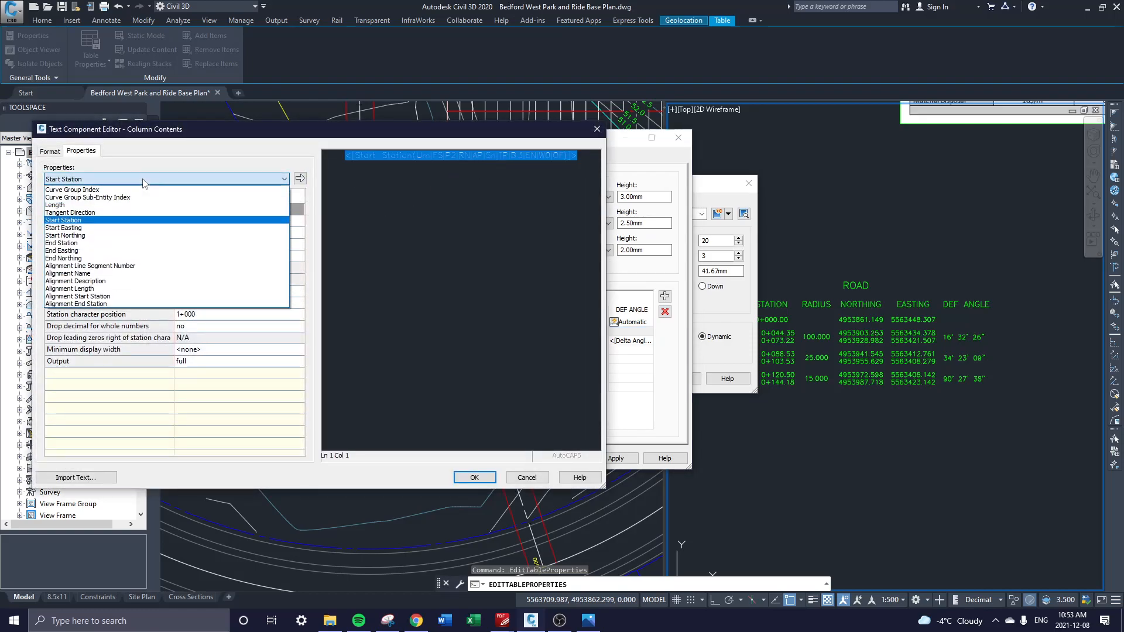
pyautogui.click(87, 244)
pyautogui.click(301, 179)
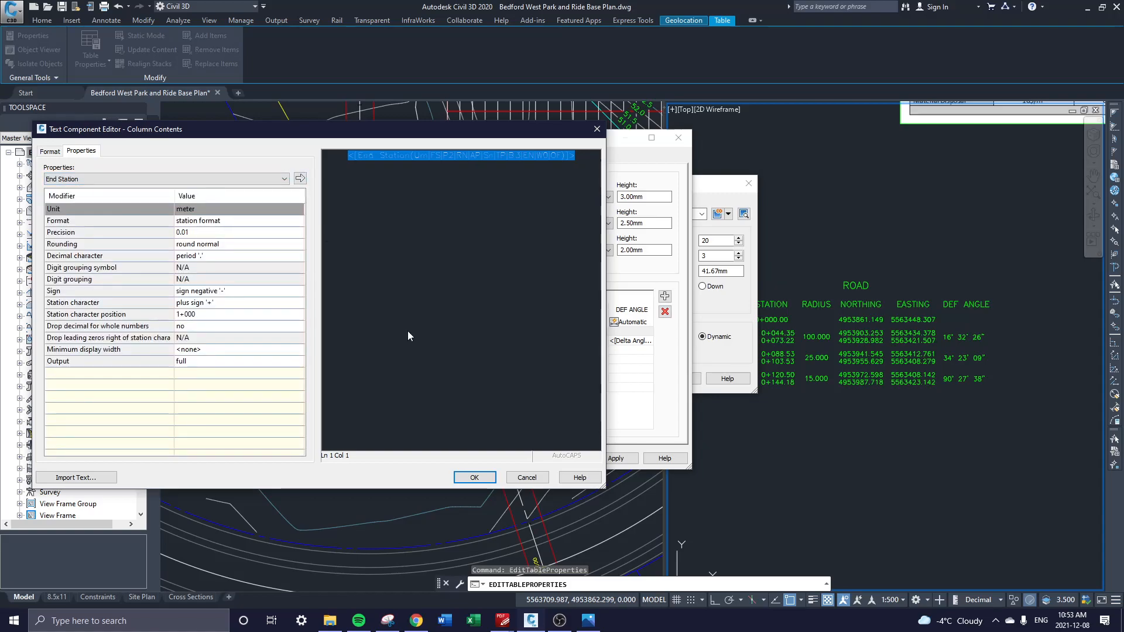
pyautogui.click(475, 478)
# - Replace the NORTHING column's Line value with the End Northing field
pyautogui.doubleClick(527, 331)
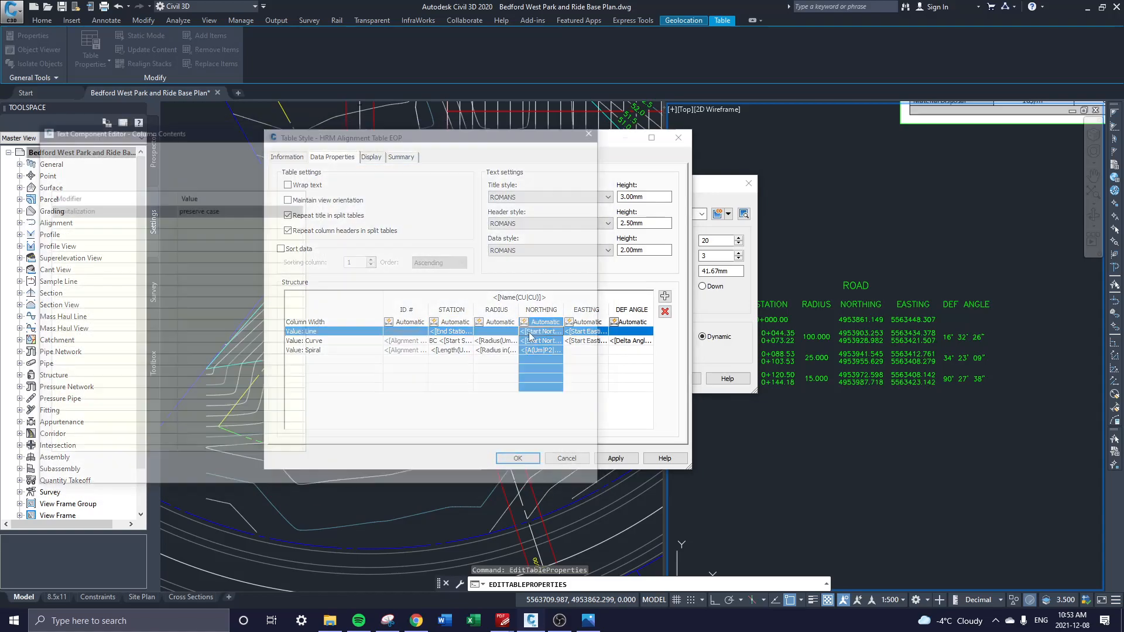
pyautogui.click(214, 179)
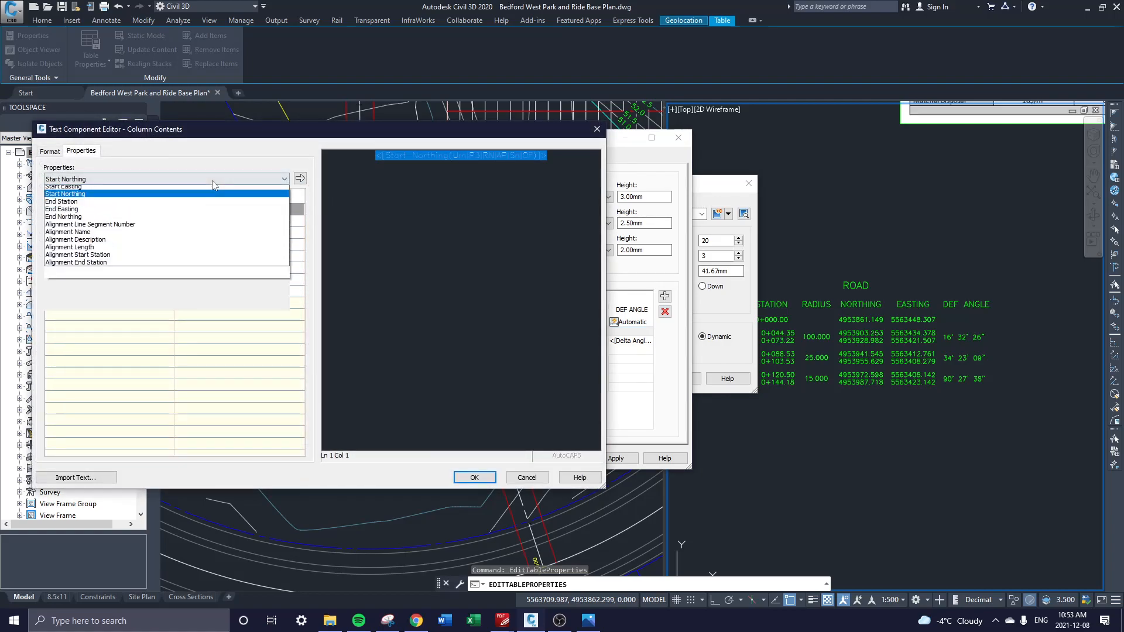
pyautogui.click(95, 254)
pyautogui.click(301, 180)
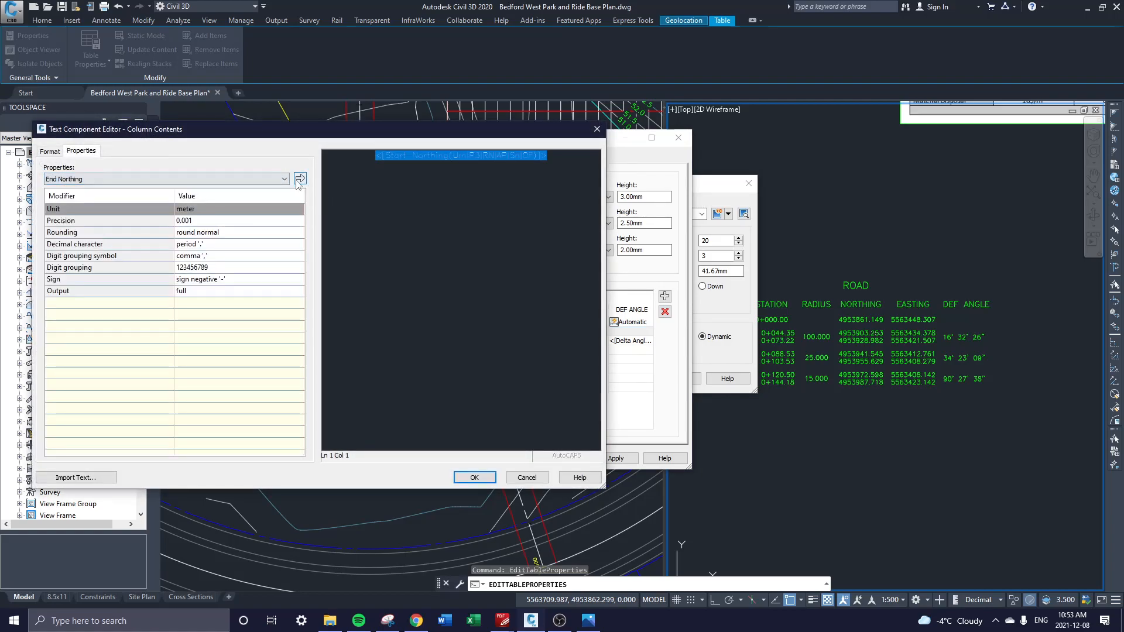
pyautogui.click(476, 477)
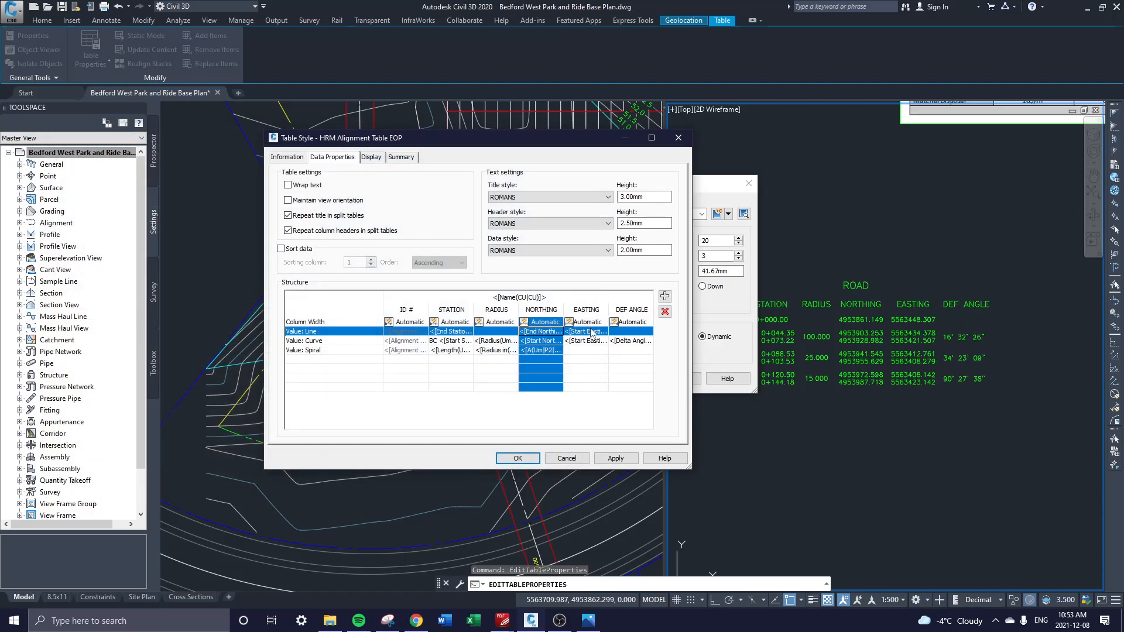
# - Replace the EASTING column's Line value with the End Easting field
pyautogui.doubleClick(588, 332)
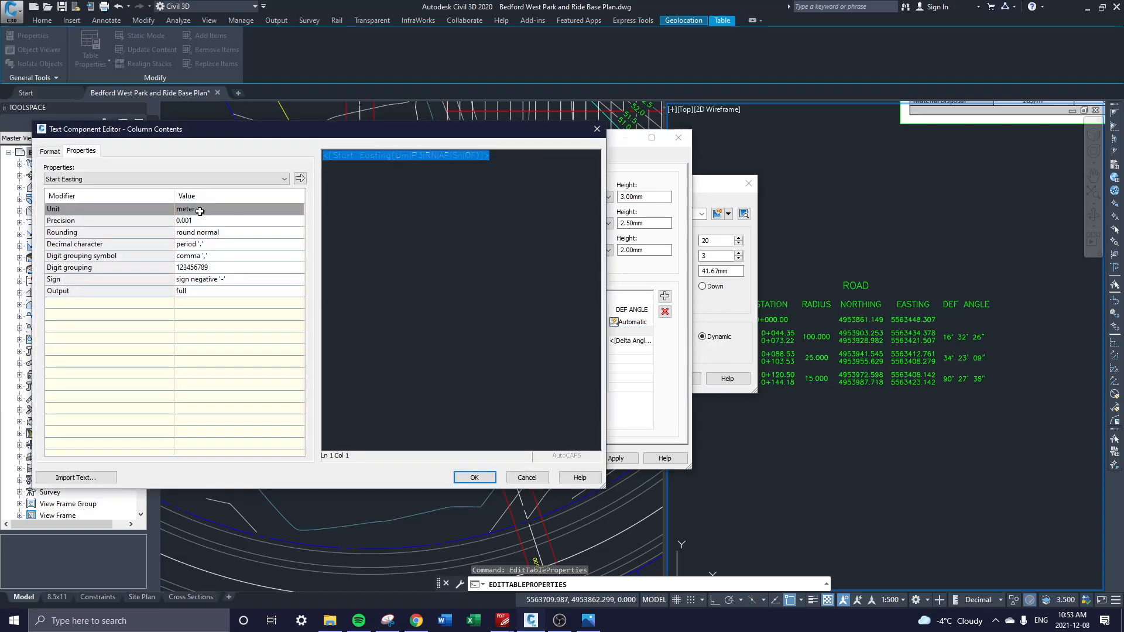
pyautogui.click(143, 179)
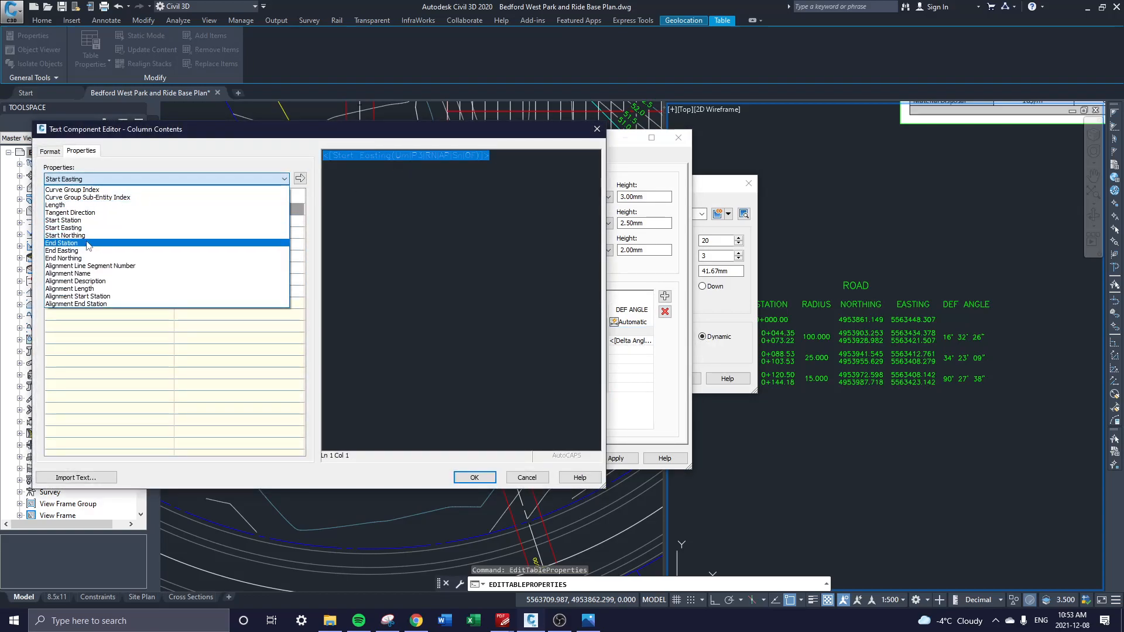
pyautogui.click(64, 251)
pyautogui.click(300, 178)
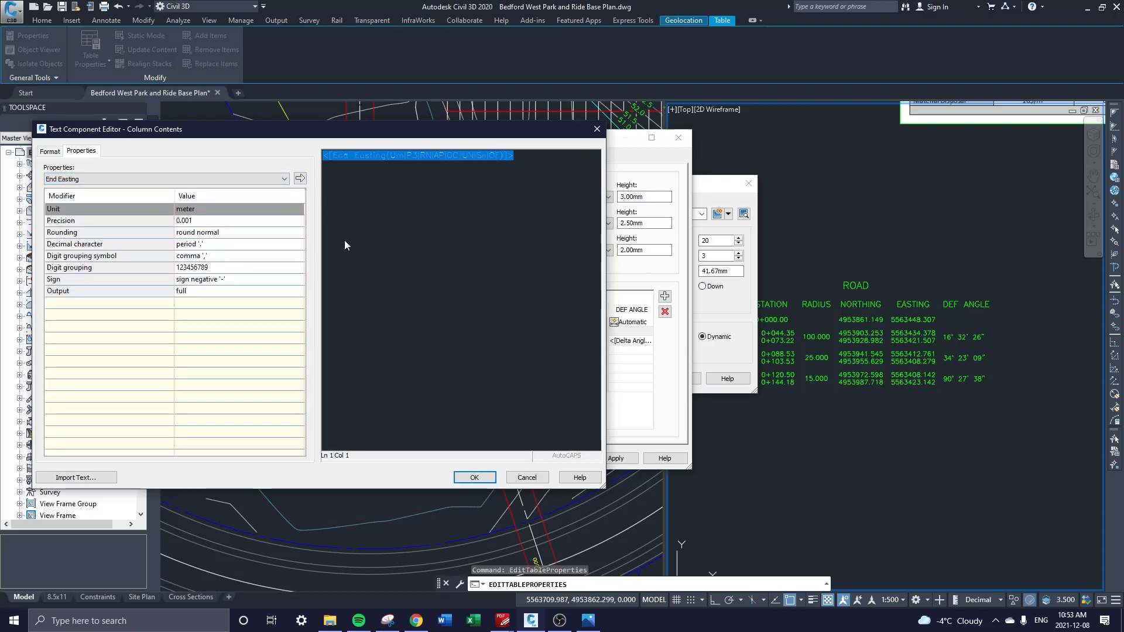
pyautogui.click(471, 478)
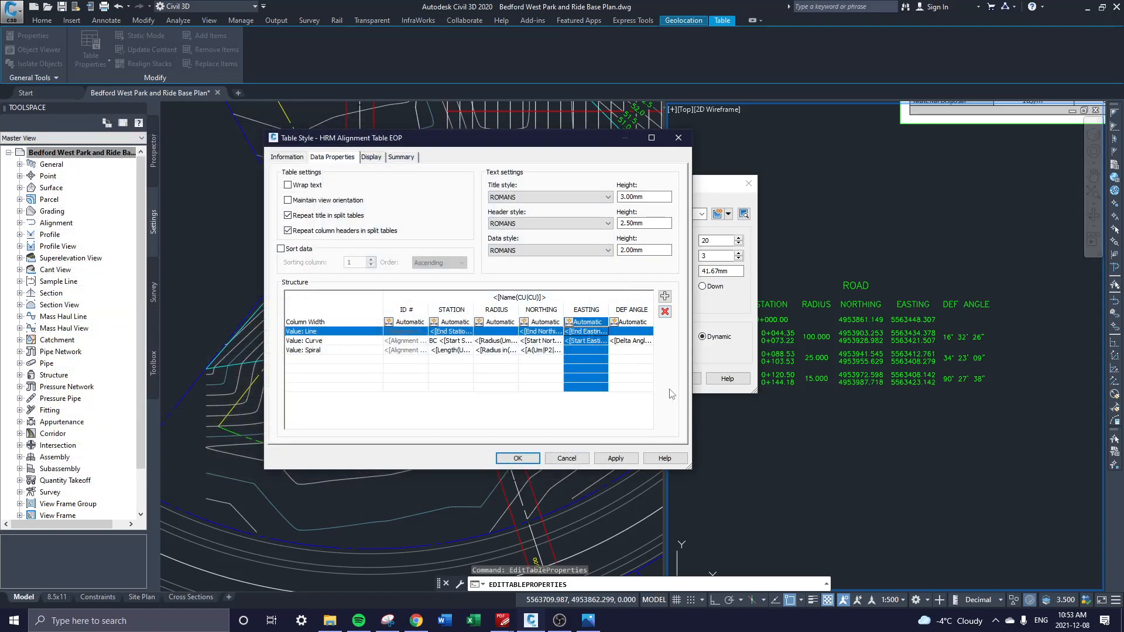
# - Check the EOP style's information, data and display settings, and accept the style and the table properties
pyautogui.click(372, 158)
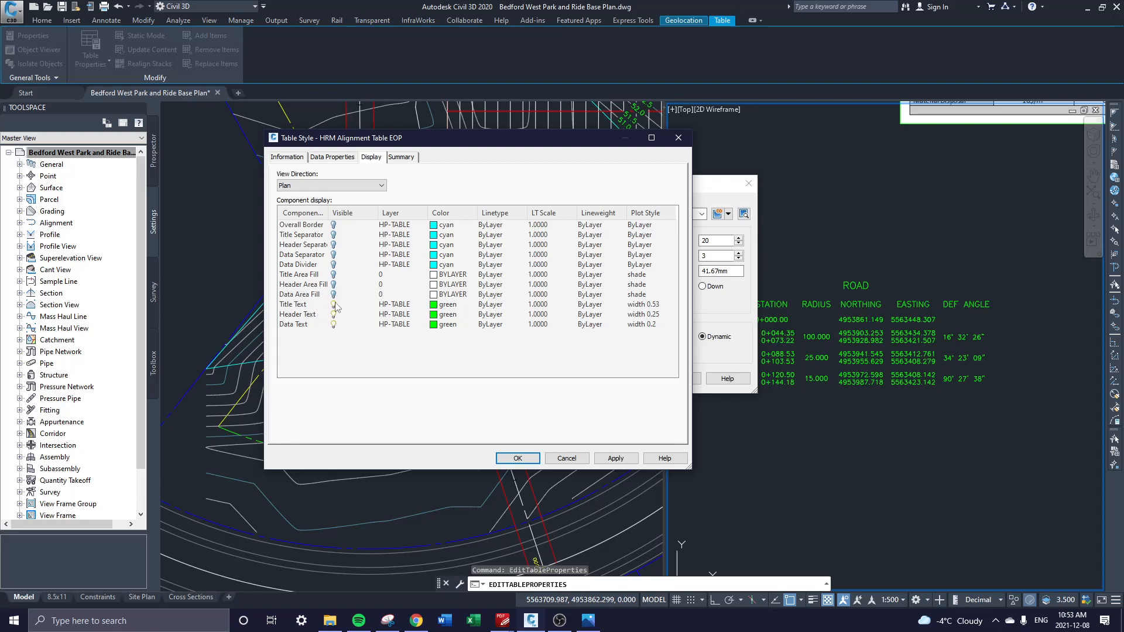
pyautogui.click(303, 158)
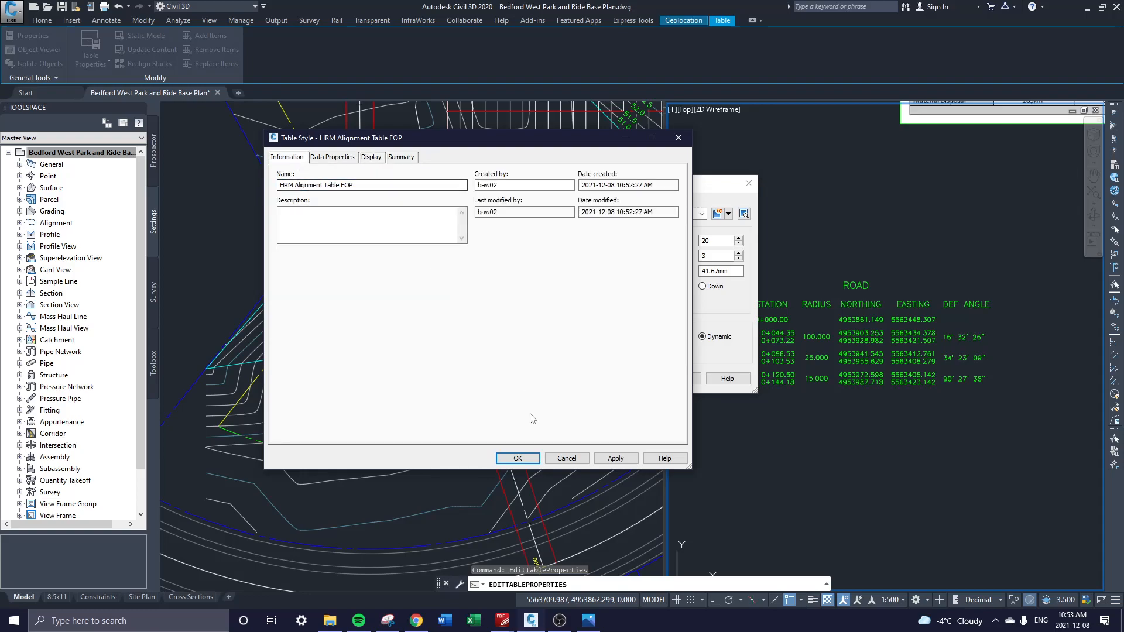
pyautogui.click(332, 157)
pyautogui.click(373, 157)
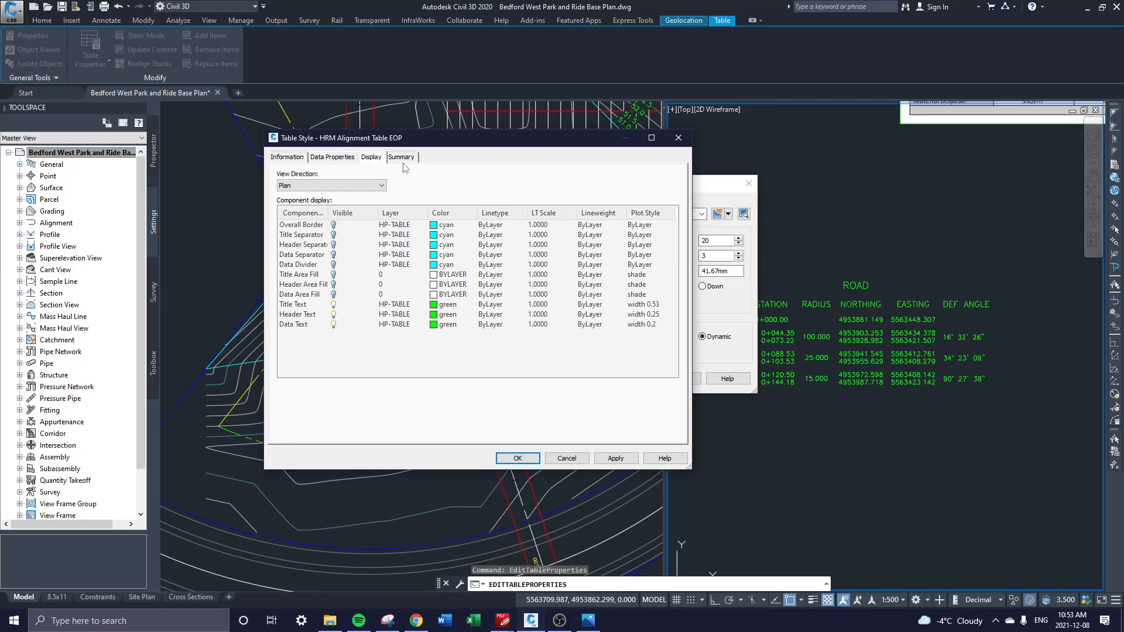
pyautogui.click(517, 459)
pyautogui.click(628, 379)
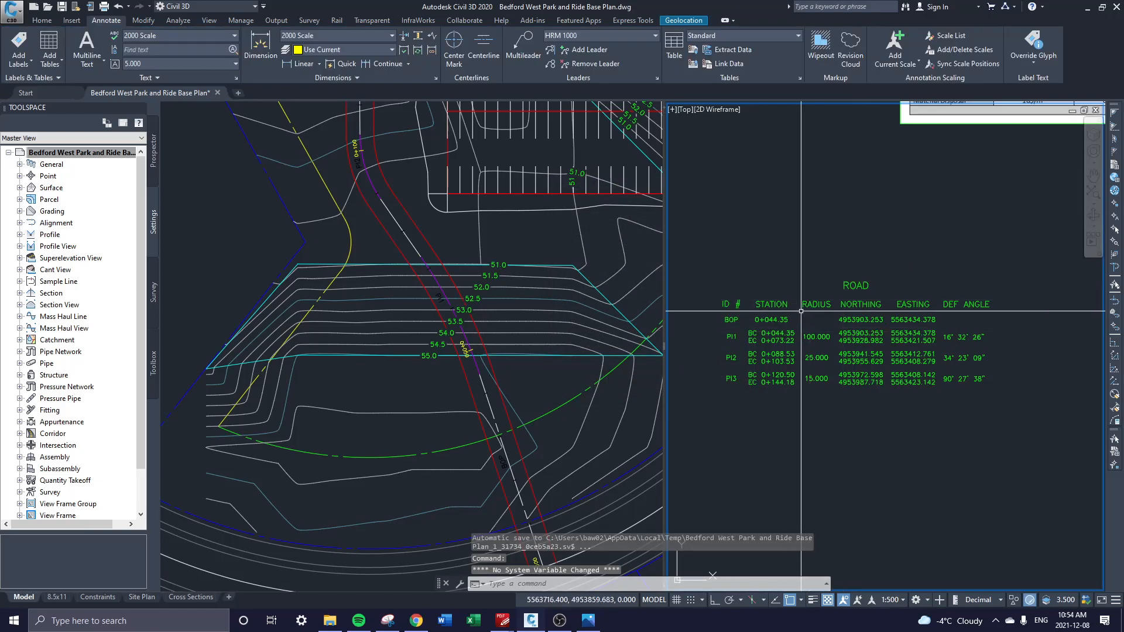
# - Switch the ROAD table back to the HRM Alignment Table style and clear the selection
pyautogui.click(761, 304)
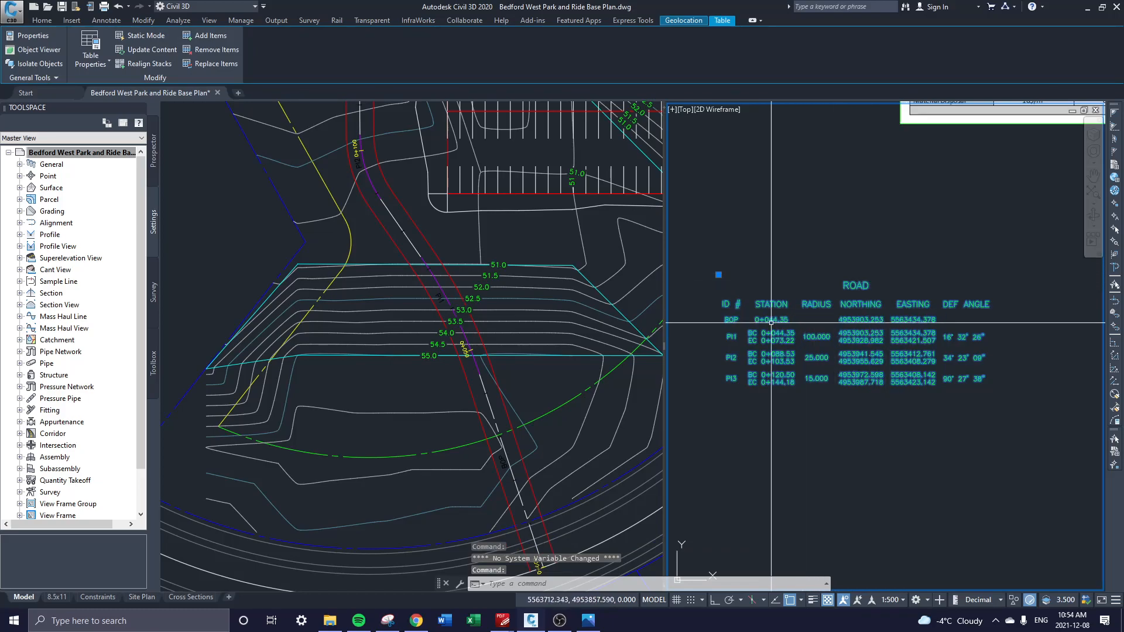
pyautogui.press('Escape')
pyautogui.click(772, 304)
pyautogui.rightClick(860, 337)
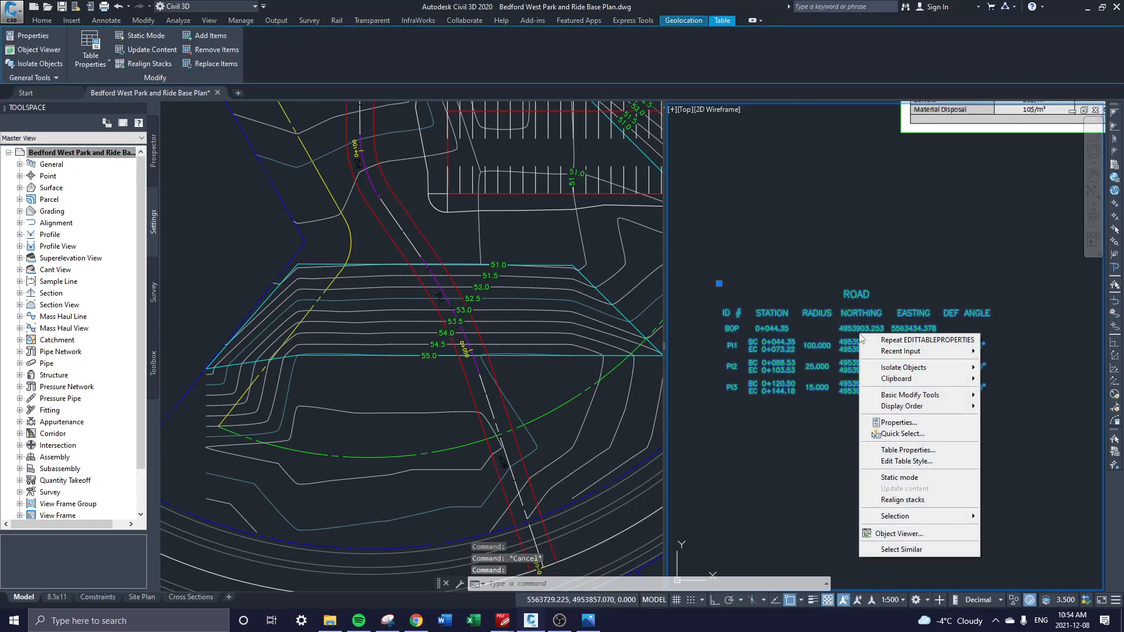
pyautogui.click(908, 449)
pyautogui.click(633, 214)
pyautogui.click(609, 231)
pyautogui.click(630, 379)
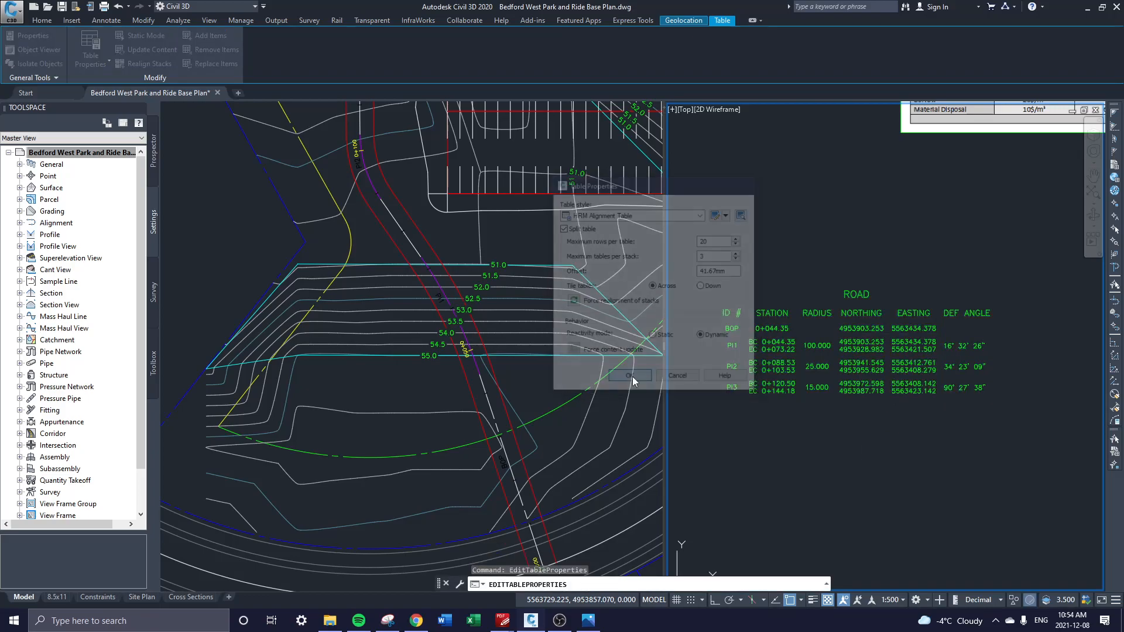
pyautogui.press('Escape')
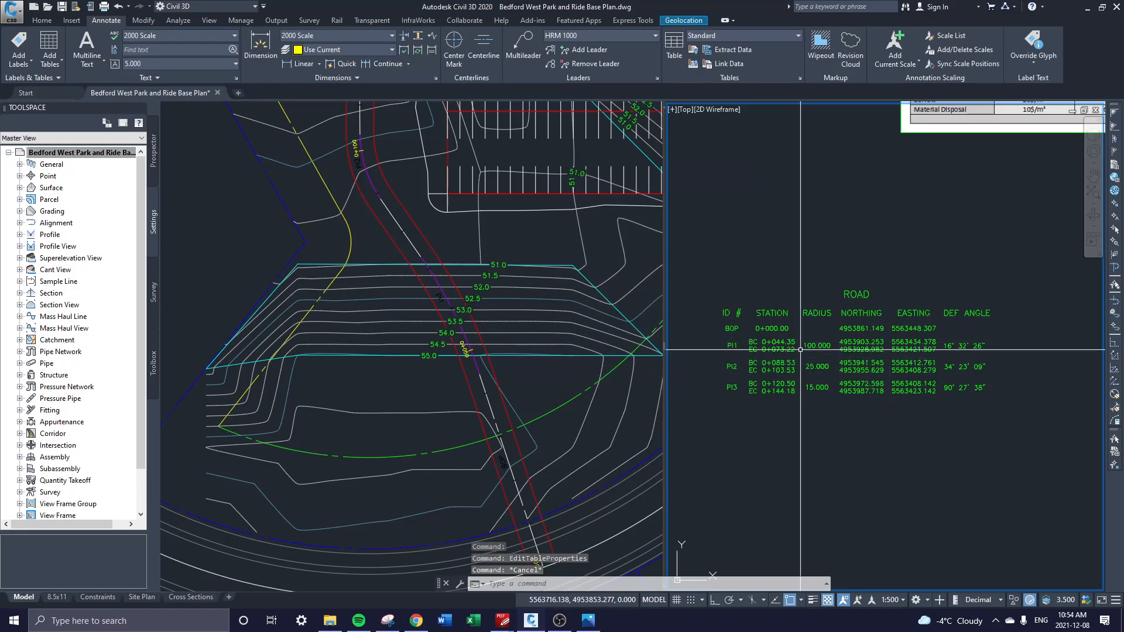
# - Try to assign the HRM Alignment Table EOP style to the ROAD table through its table properties
pyautogui.moveTo(823, 402); pyautogui.dragTo(828, 381, button='middle')
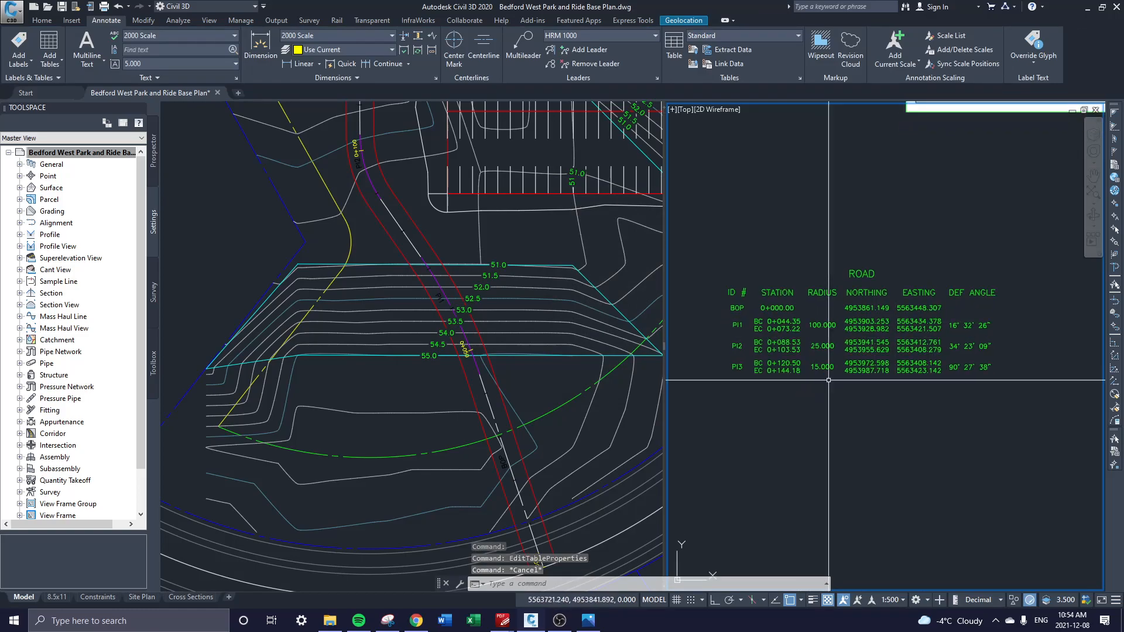
pyautogui.moveTo(895, 324); pyautogui.dragTo(909, 369, button='middle')
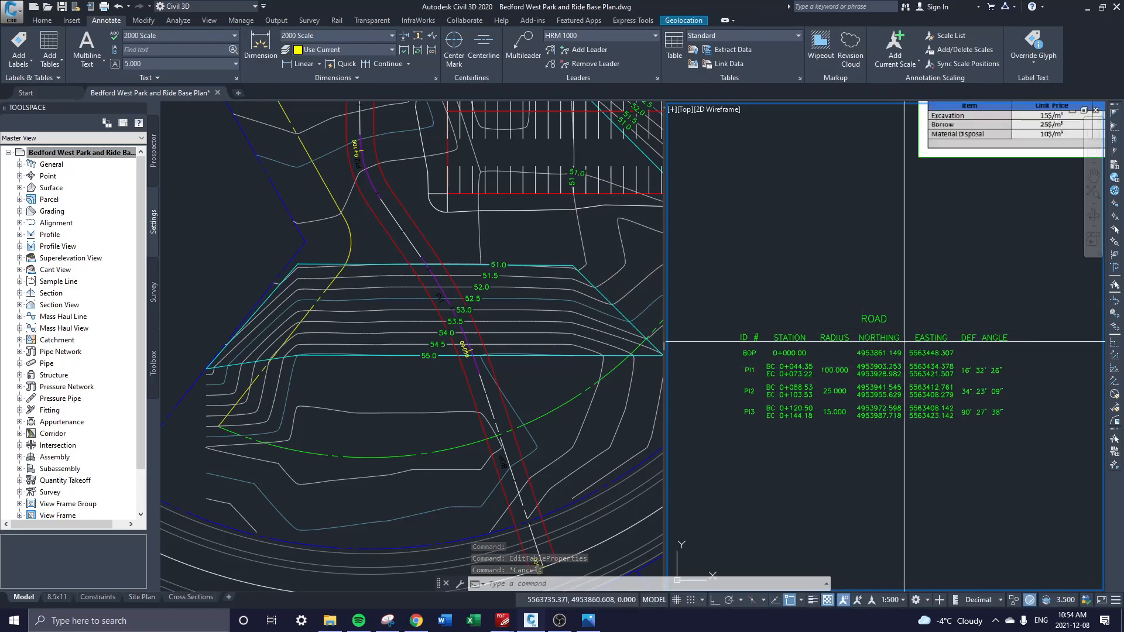
pyautogui.click(902, 343)
pyautogui.click(879, 339)
pyautogui.rightClick(879, 339)
pyautogui.press('Escape')
pyautogui.rightClick(916, 404)
pyautogui.click(962, 299)
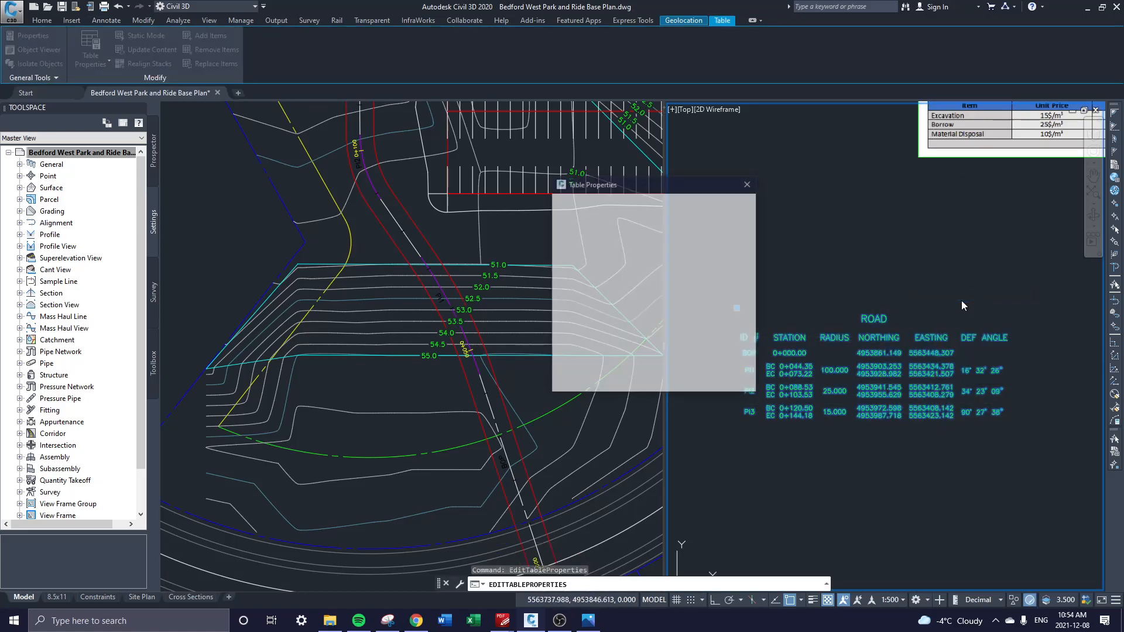
pyautogui.click(640, 214)
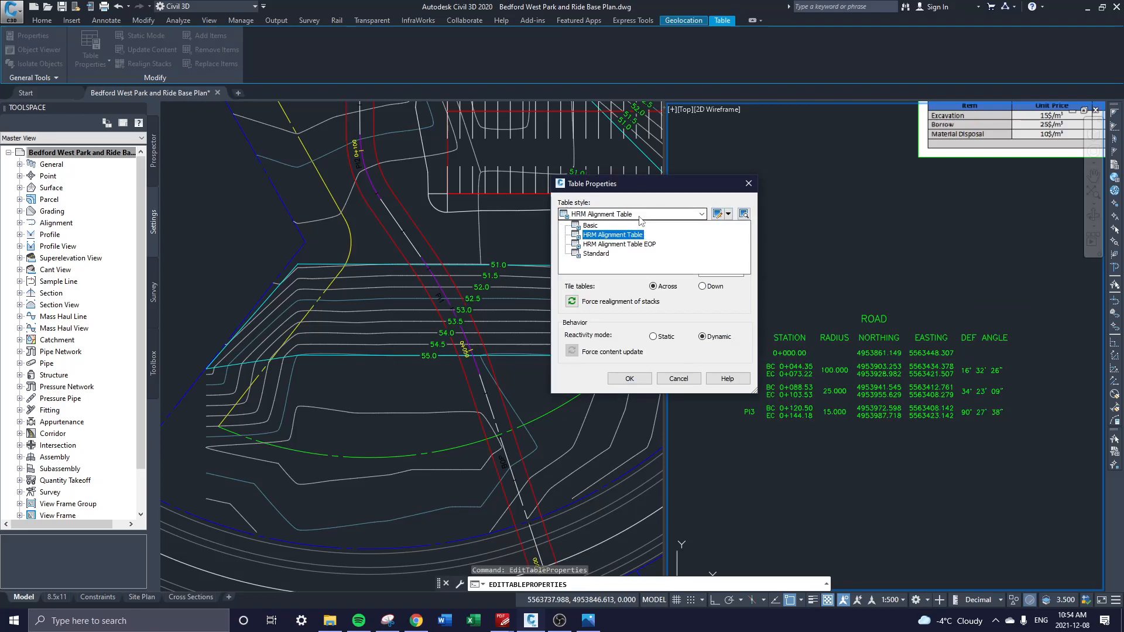
pyautogui.click(643, 244)
pyautogui.click(629, 379)
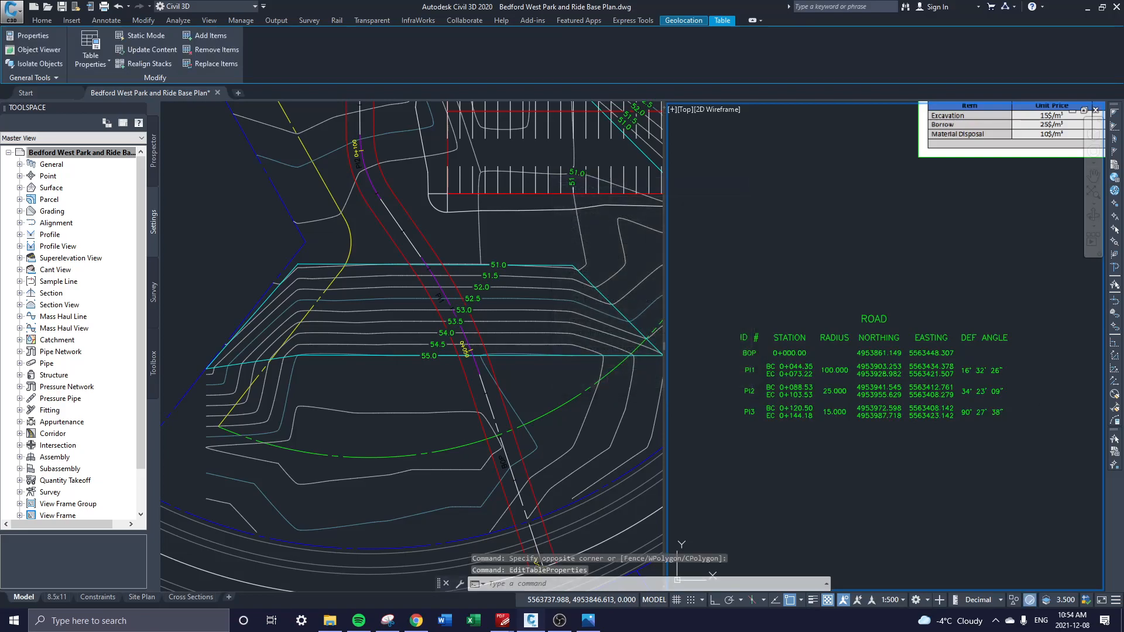
# - Set up a Single Segment label for the Alignment feature at the end of the road alignment
pyautogui.click(360, 272)
pyautogui.scroll(-3, 360, 272)
pyautogui.scroll(3, 403, 270)
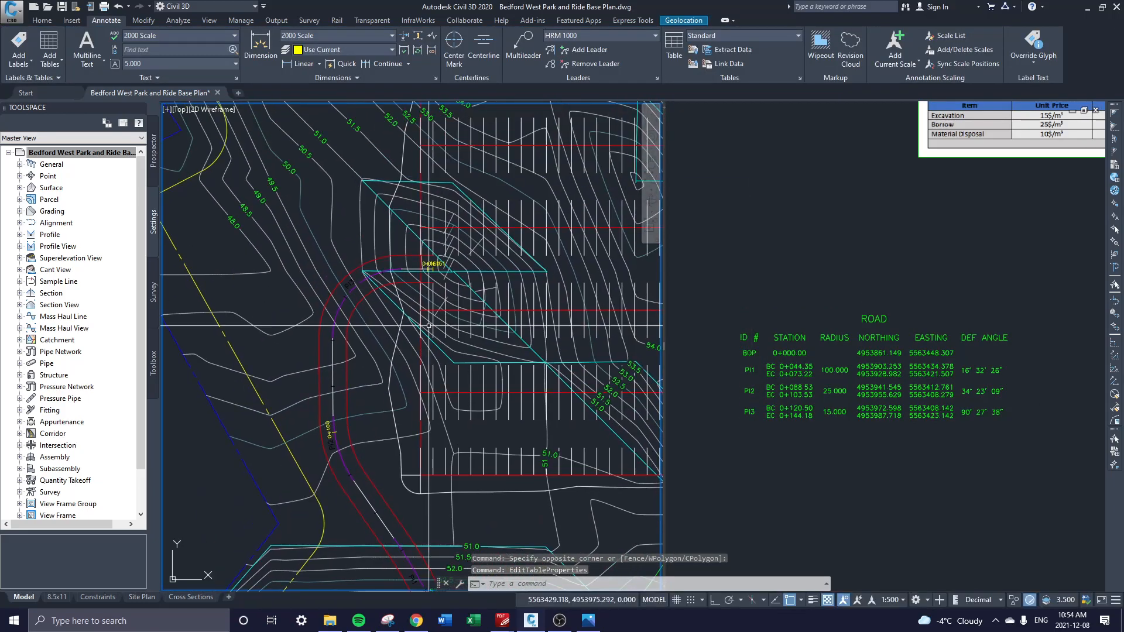
pyautogui.scroll(4, 402, 270)
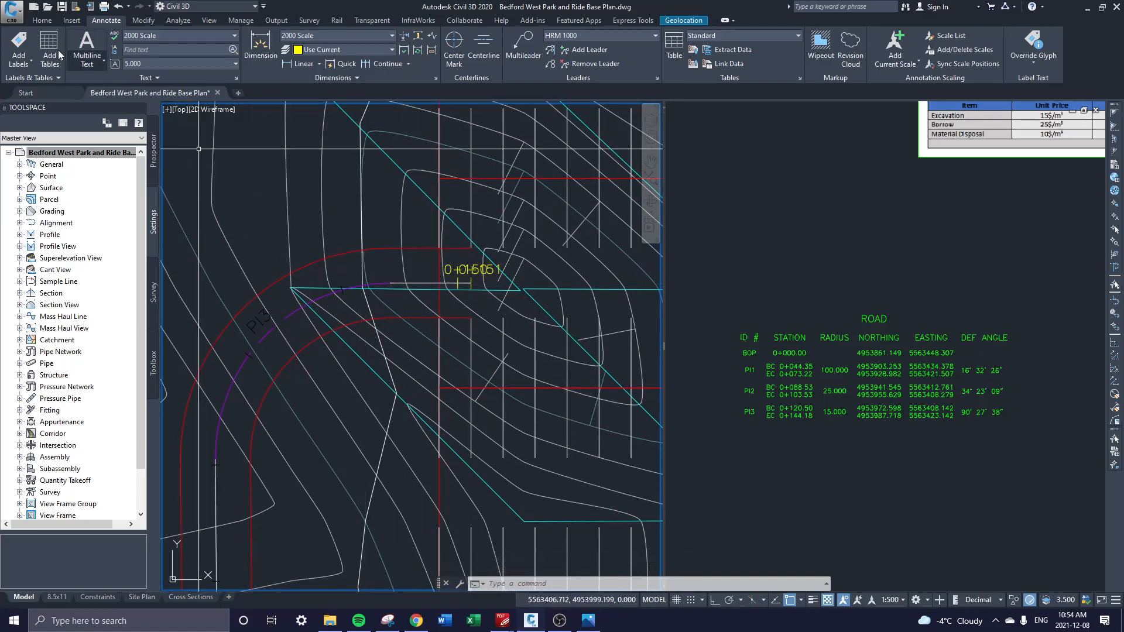
pyautogui.click(20, 41)
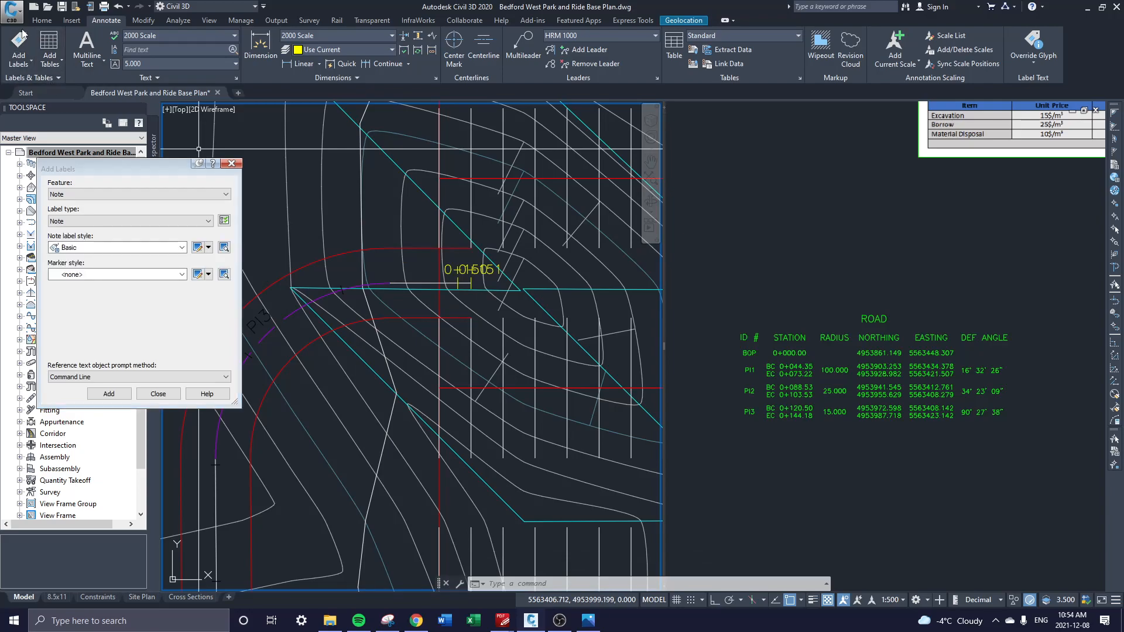
pyautogui.click(94, 196)
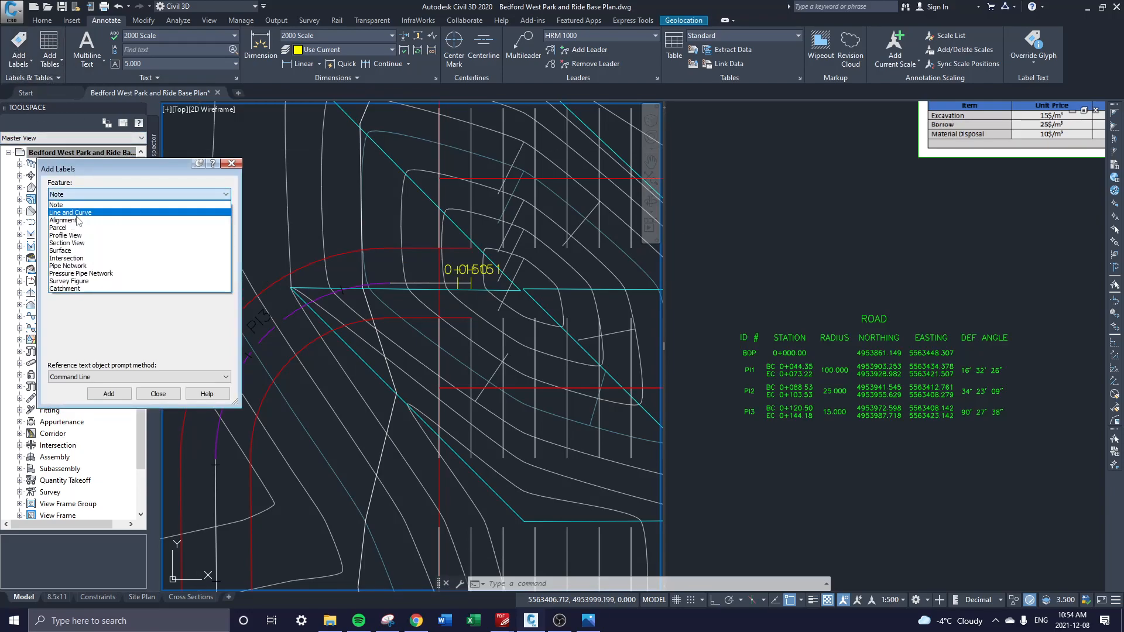
pyautogui.click(79, 220)
pyautogui.click(88, 221)
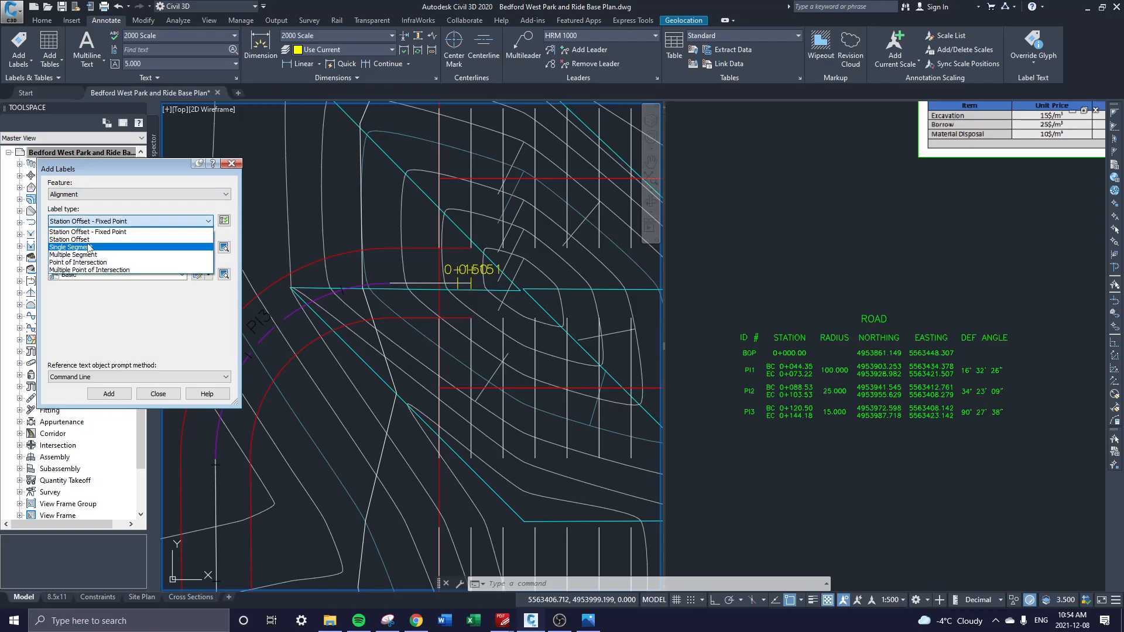
pyautogui.click(89, 248)
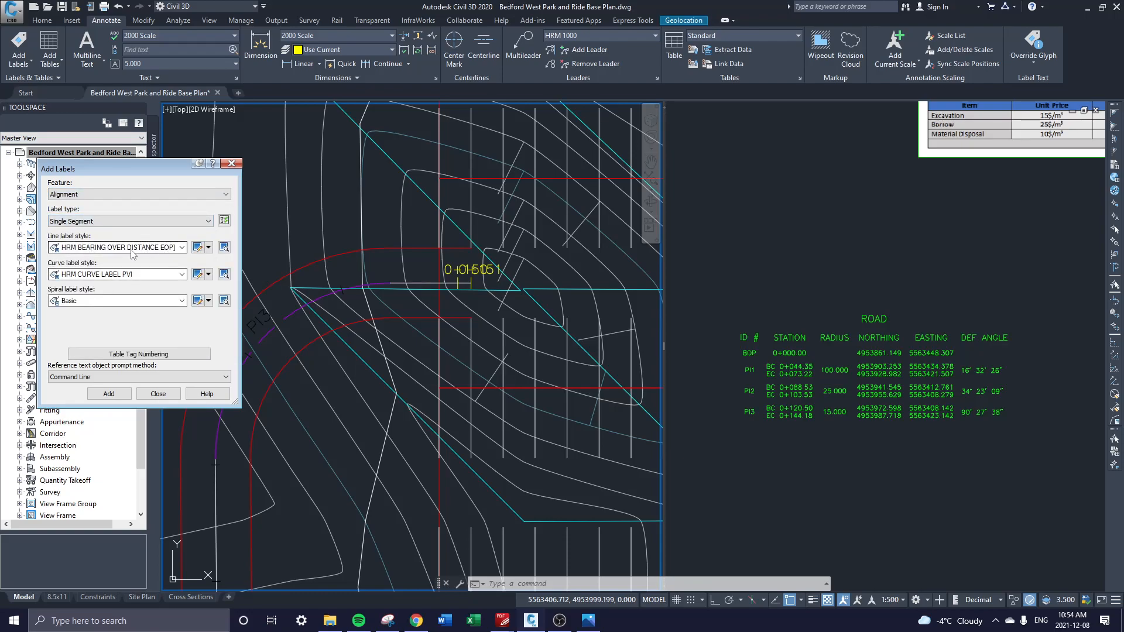
# - Label the alignment's final line segment past PI3 using the HRM BEARING OVER DISTANCE EOP line label style, and finish labelling
pyautogui.click(85, 249)
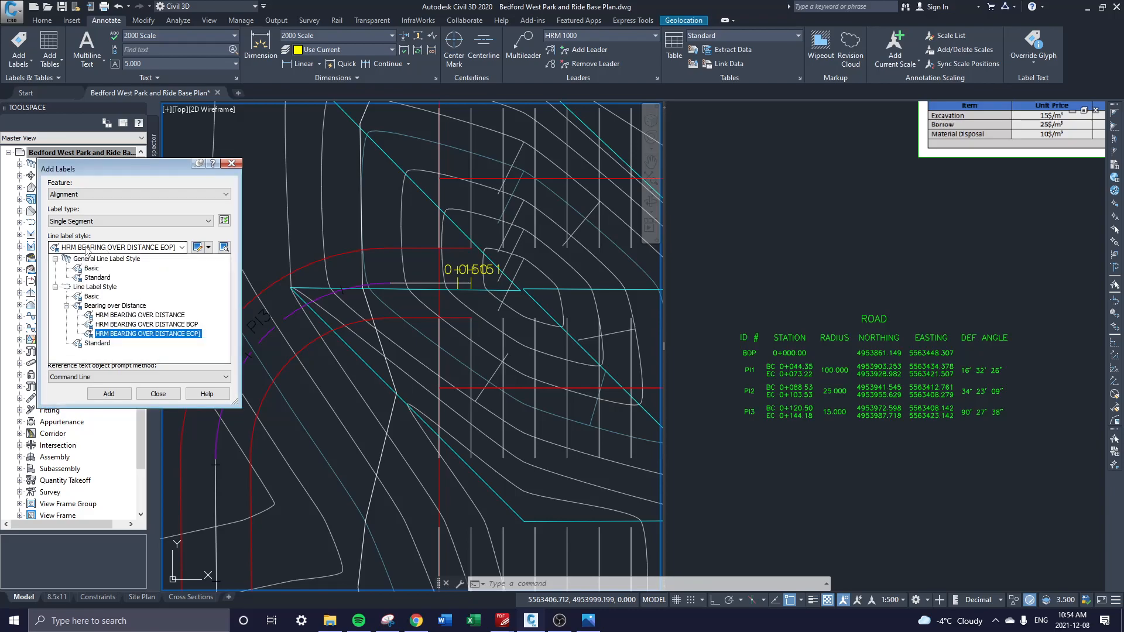
pyautogui.click(148, 333)
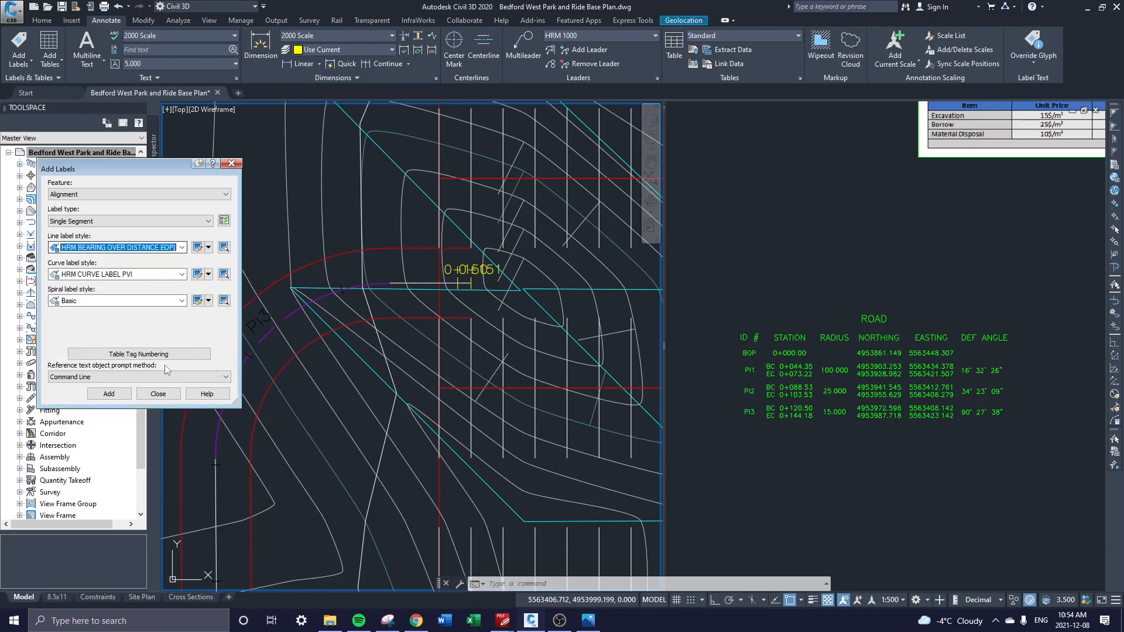
pyautogui.click(128, 394)
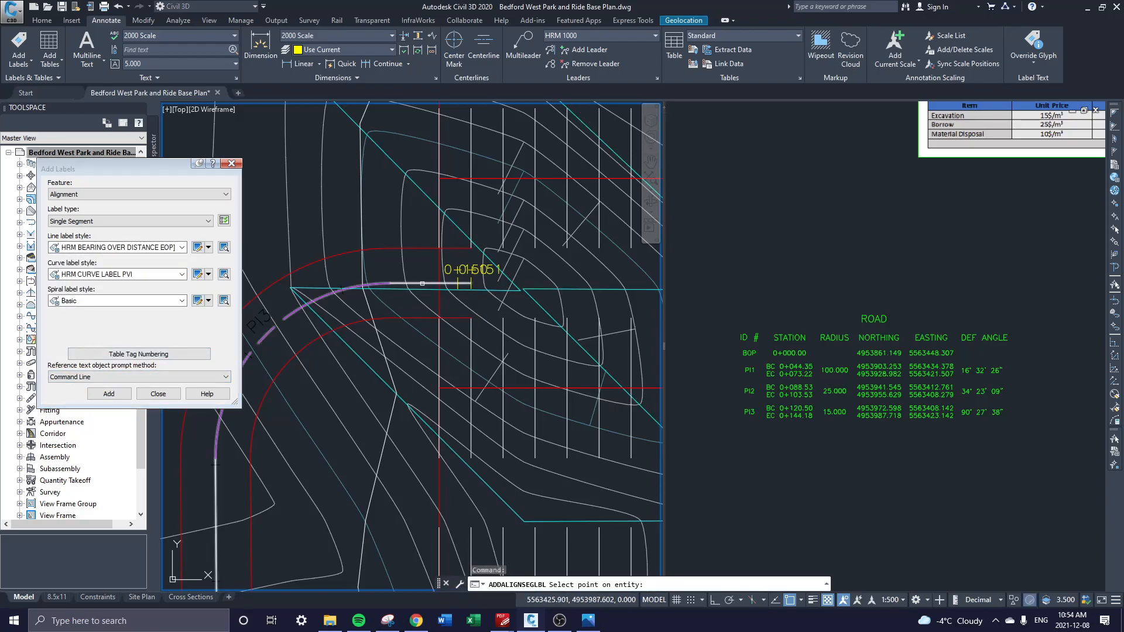
pyautogui.click(422, 284)
pyautogui.press('Escape')
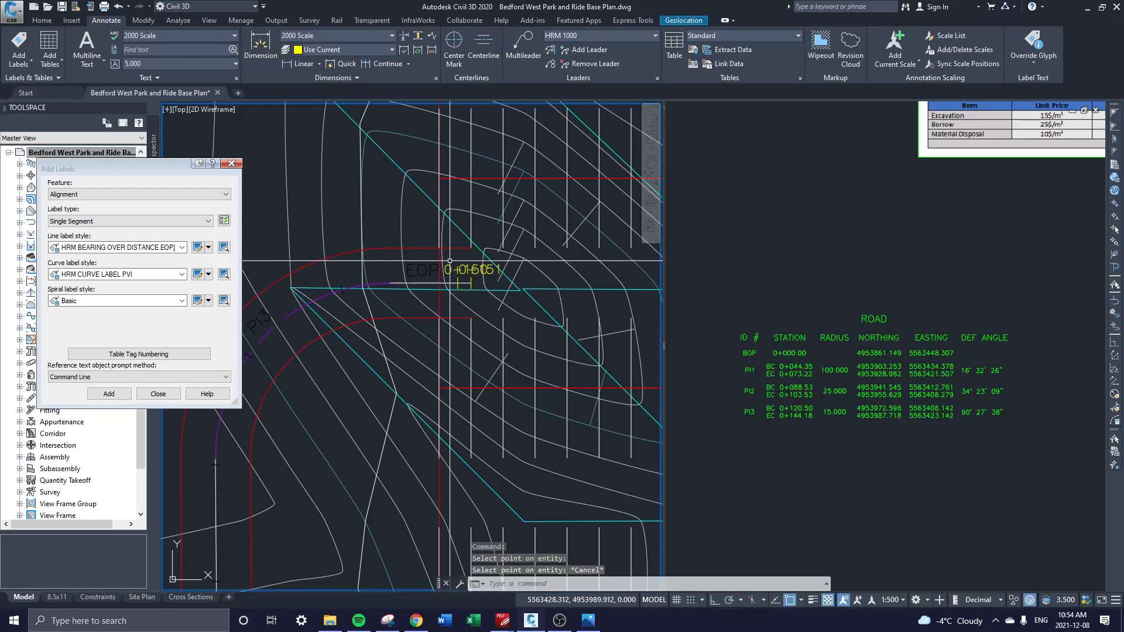
pyautogui.click(232, 164)
# - Set up an alignment segment table in the HRM Alignment Table EOP style, selecting only the EOP label as its source
pyautogui.click(48, 62)
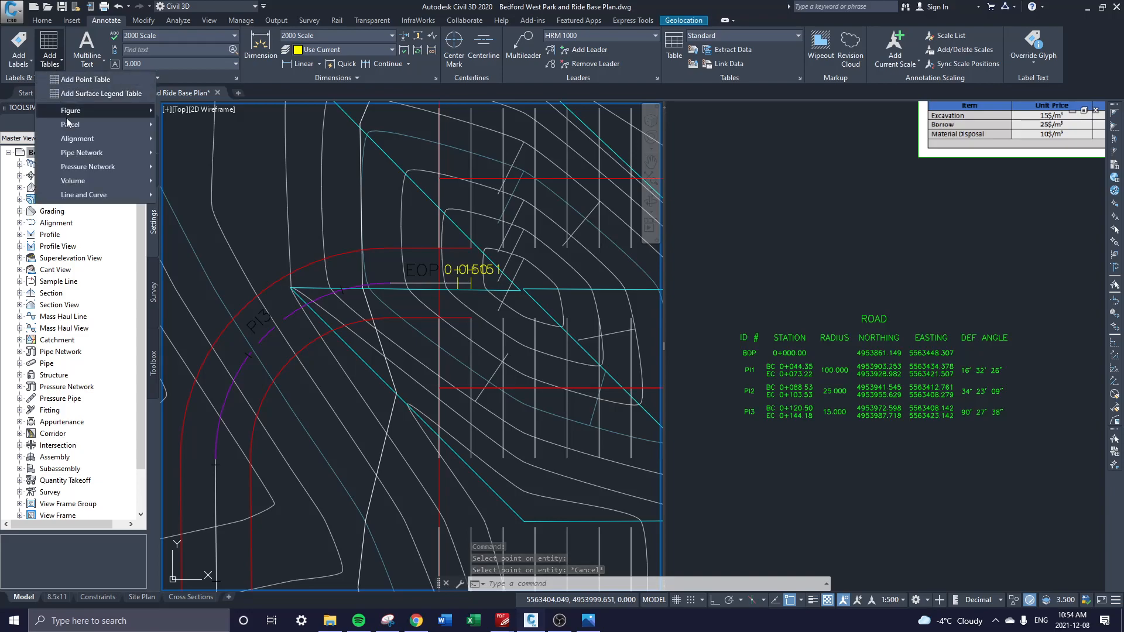
pyautogui.moveTo(97, 140)
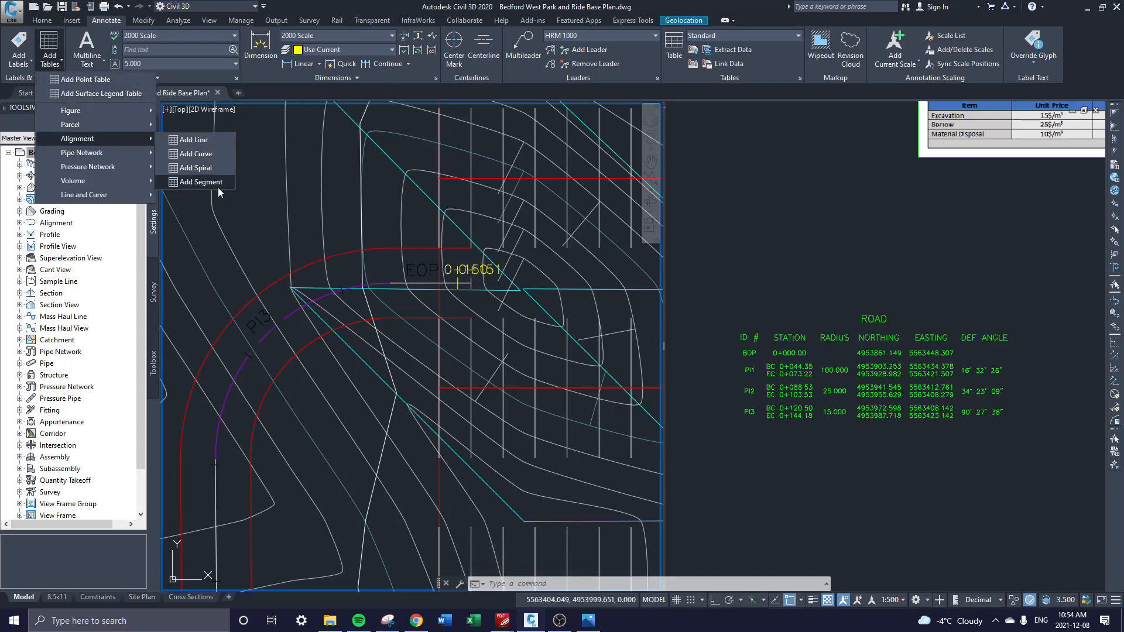
pyautogui.click(199, 183)
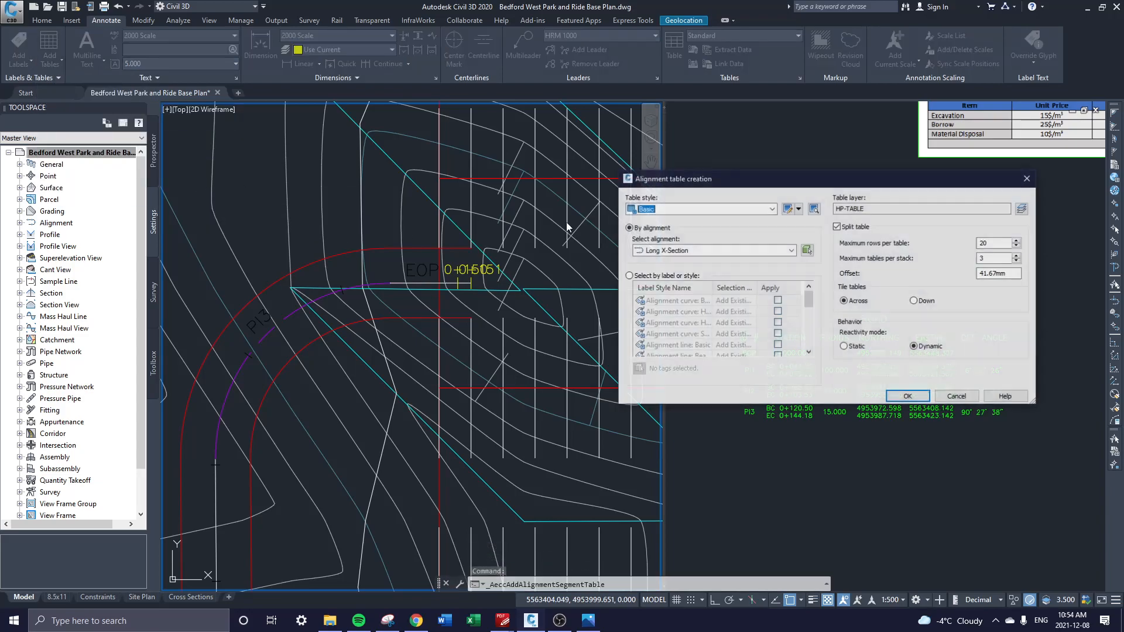
pyautogui.click(722, 209)
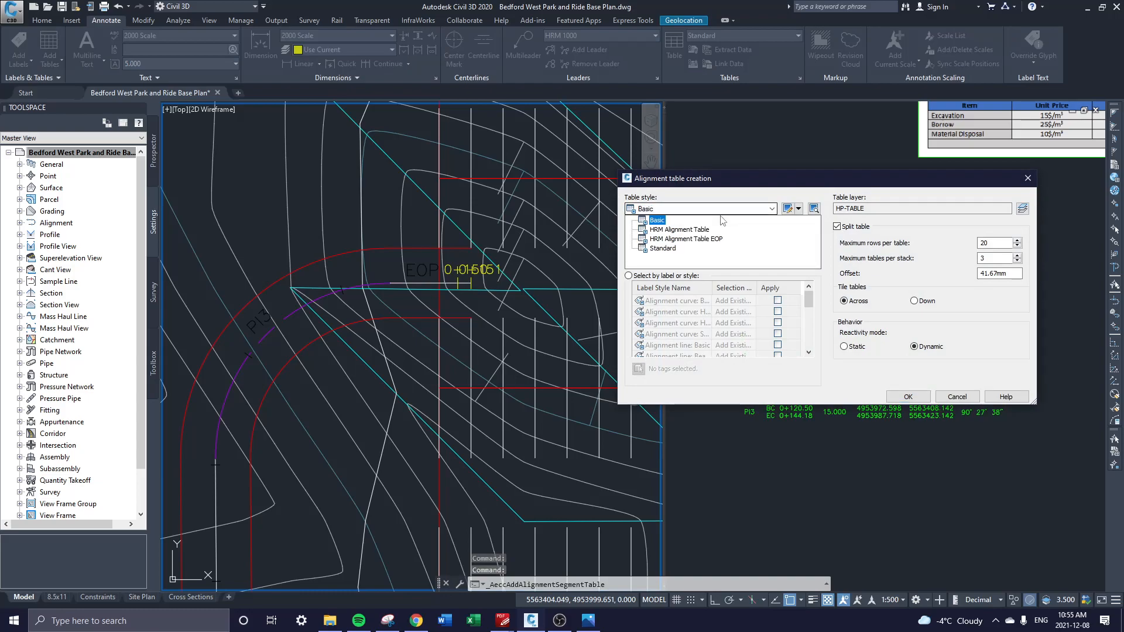
pyautogui.click(684, 240)
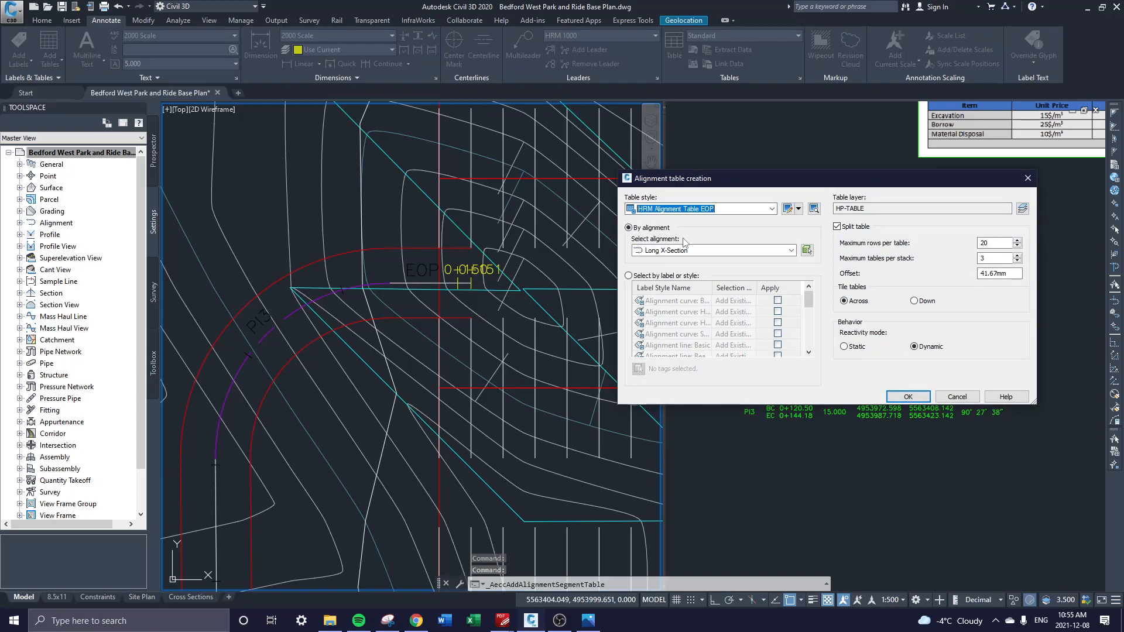
pyautogui.click(648, 277)
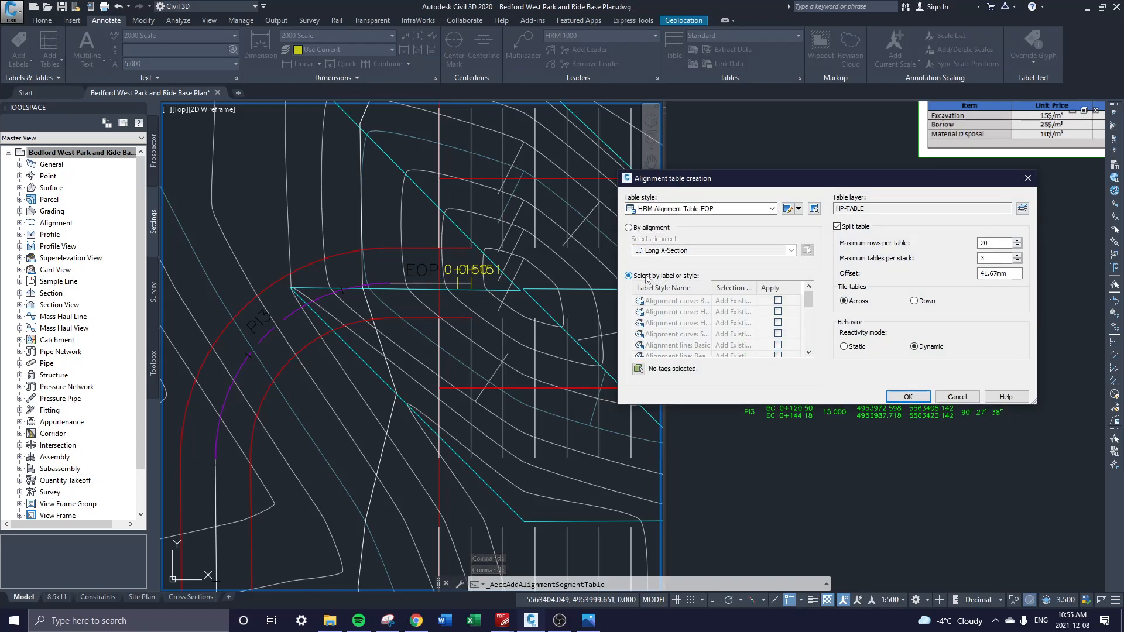
pyautogui.click(639, 371)
pyautogui.click(417, 261)
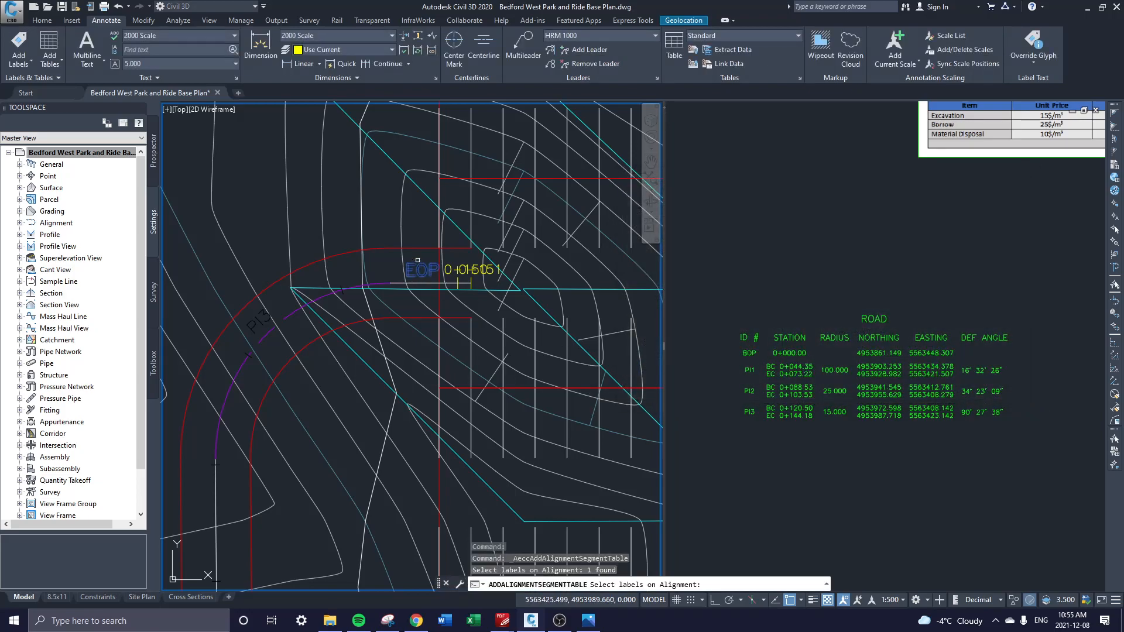
pyautogui.press('Return')
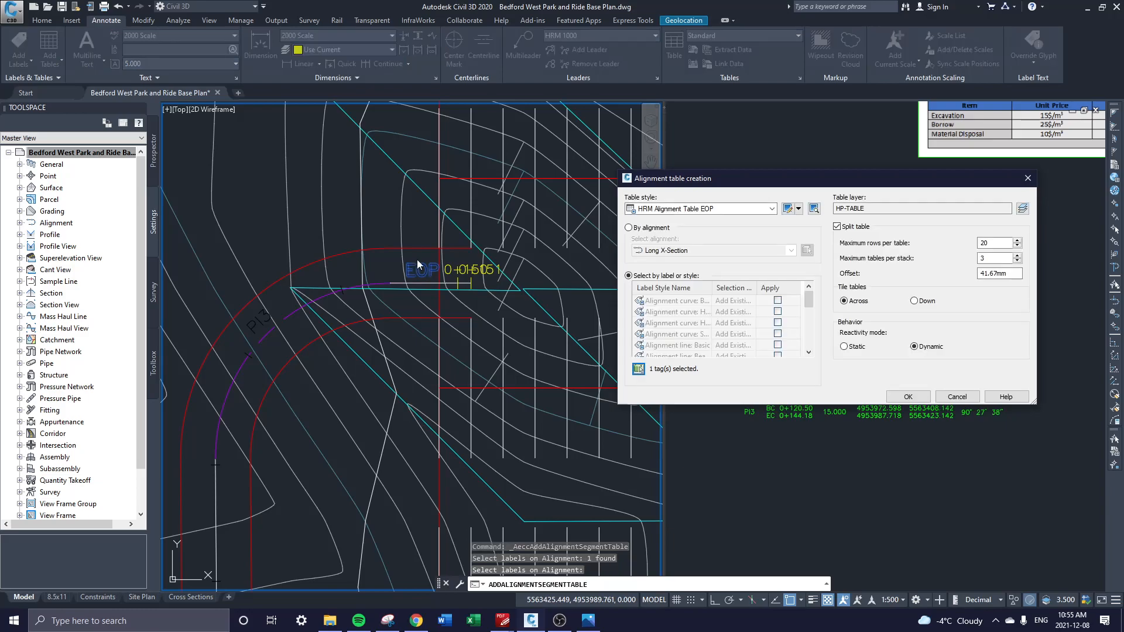
# - Create the EOP table and place it directly beneath the PI3 row of the existing ROAD table
pyautogui.click(908, 397)
pyautogui.click(823, 472)
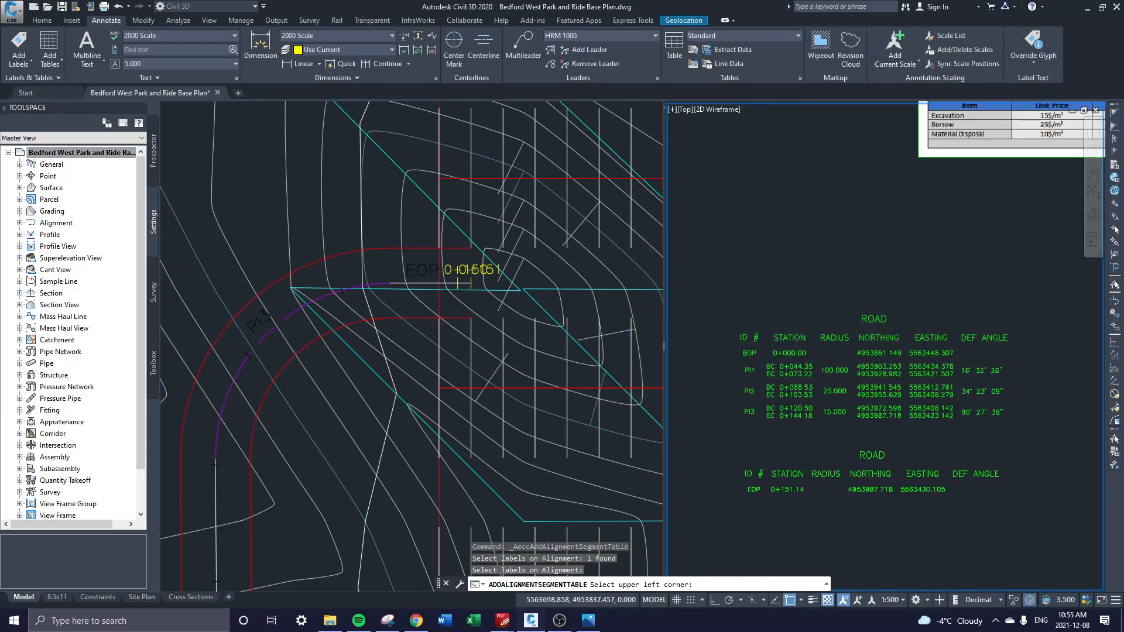
pyautogui.scroll(3, 738, 444)
pyautogui.scroll(-3, 732, 421)
pyautogui.scroll(2, 723, 393)
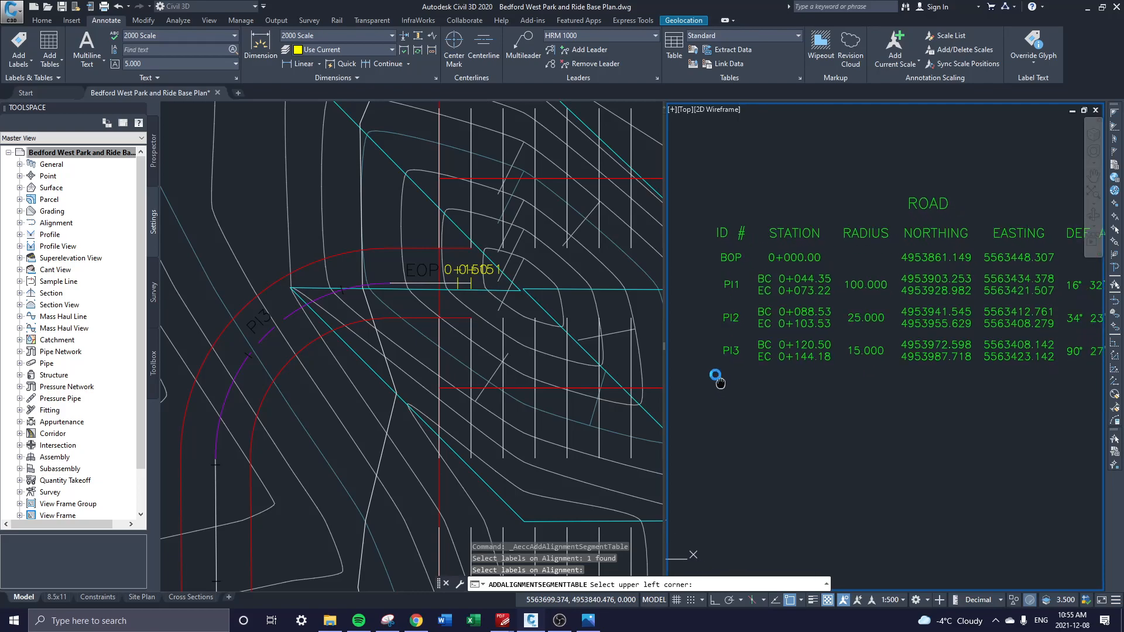
pyautogui.moveTo(725, 389); pyautogui.dragTo(698, 354, button='middle')
pyautogui.click(702, 345)
pyautogui.moveTo(910, 410); pyautogui.dragTo(900, 429, button='middle')
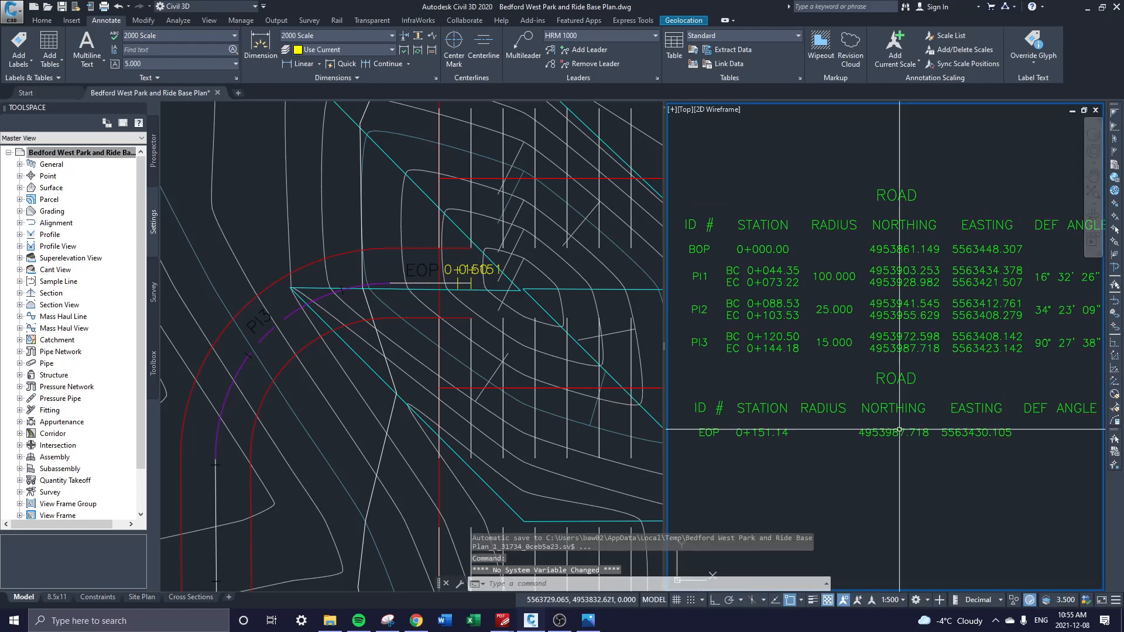
# - Examine how the EOP table's title, header and columns line up with the ROAD table above it
pyautogui.scroll(-2, 884, 419)
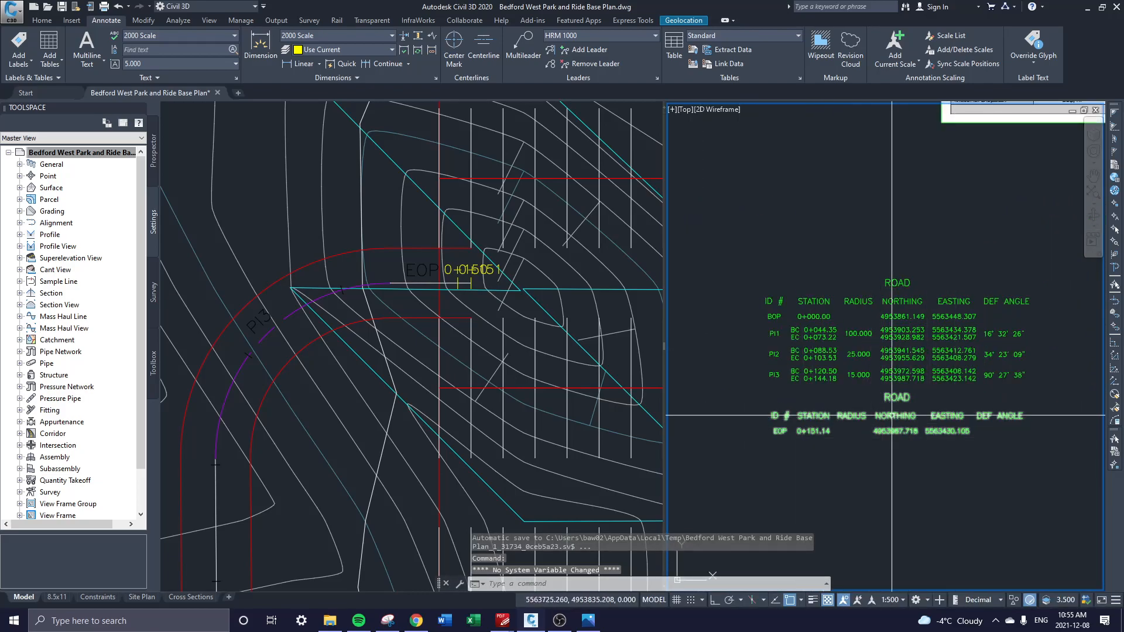
pyautogui.scroll(2, 869, 411)
pyautogui.scroll(-2, 929, 301)
pyautogui.scroll(2, 872, 284)
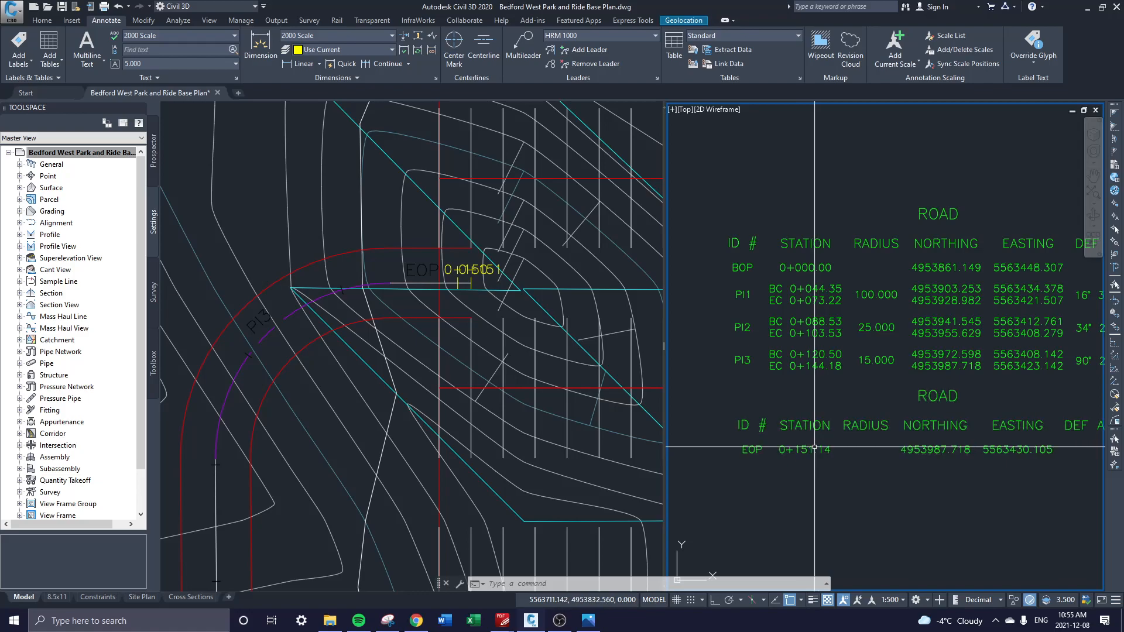
pyautogui.moveTo(814, 263); pyautogui.dragTo(784, 298, button='middle')
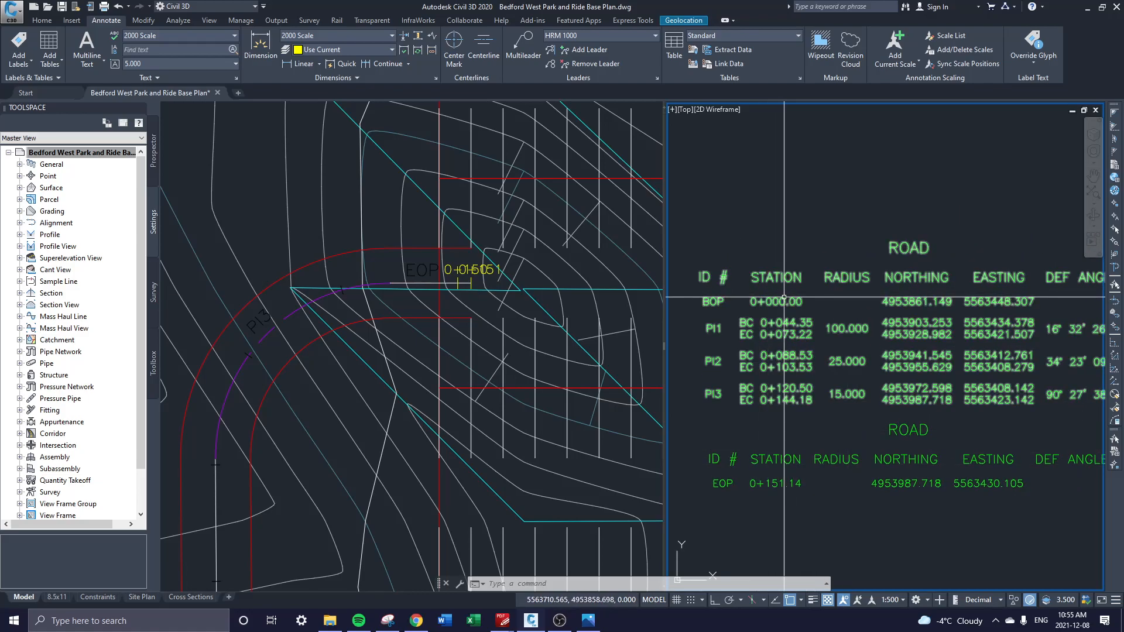
pyautogui.click(799, 453)
pyautogui.click(734, 467)
pyautogui.moveTo(830, 414); pyautogui.dragTo(824, 350, button='middle')
pyautogui.moveTo(802, 441); pyautogui.dragTo(810, 409, button='middle')
pyautogui.moveTo(737, 352); pyautogui.dragTo(761, 403, button='middle')
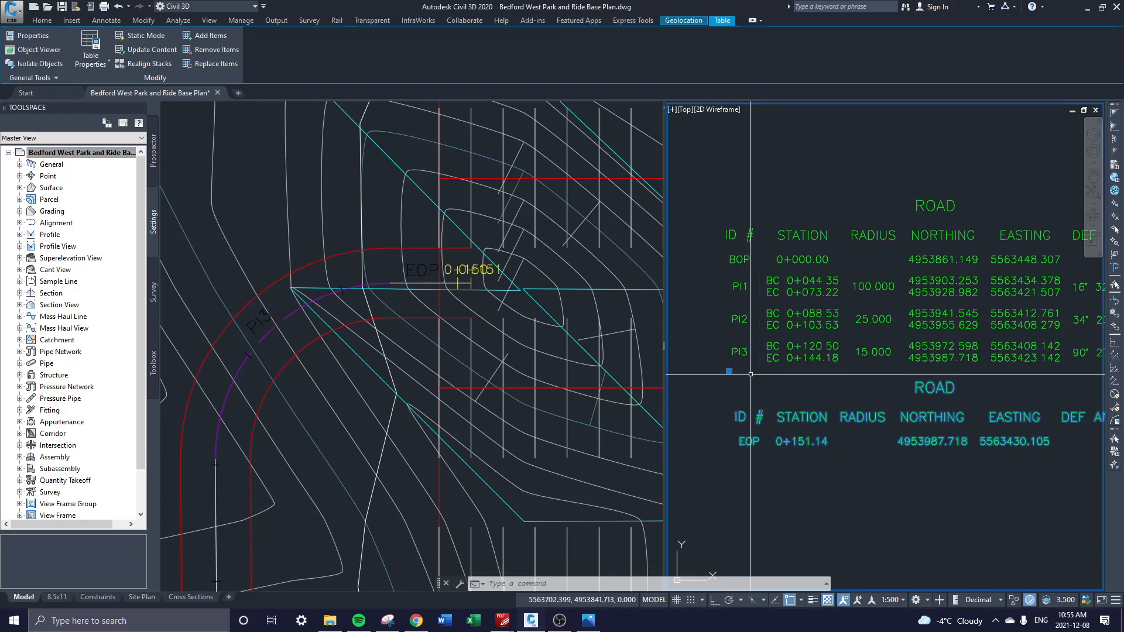
pyautogui.rightClick(848, 409)
pyautogui.press('Escape')
pyautogui.press('Escape')
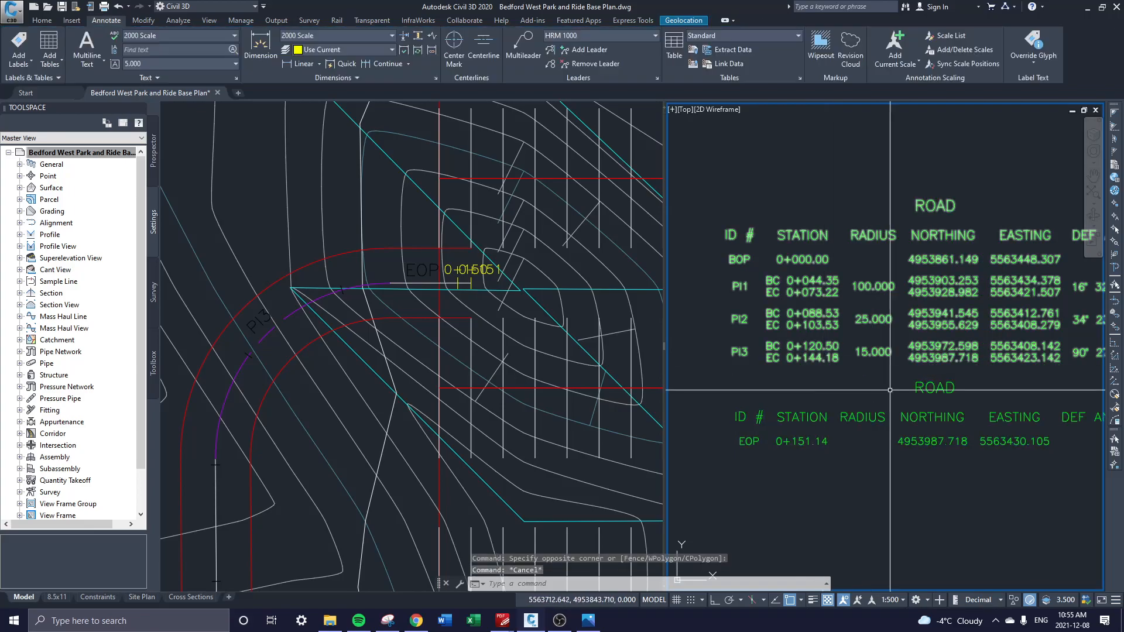
# - Edit the EOP table's style to hide the Header Text and Title Text components, and apply the change
pyautogui.click(930, 404)
pyautogui.click(910, 418)
pyautogui.rightClick(921, 413)
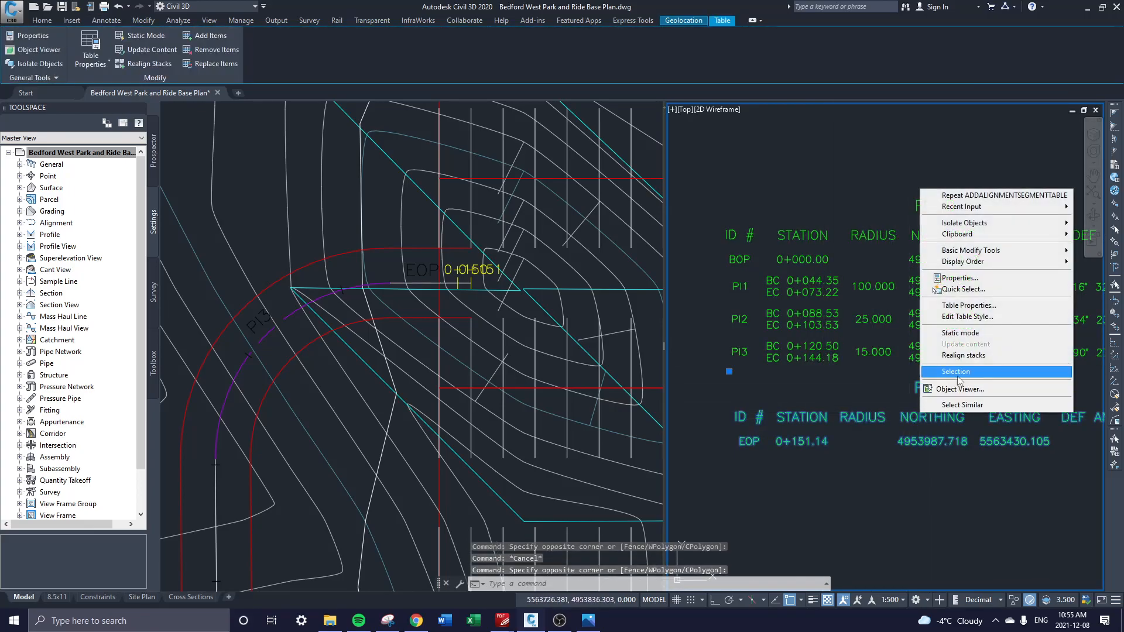
pyautogui.click(968, 317)
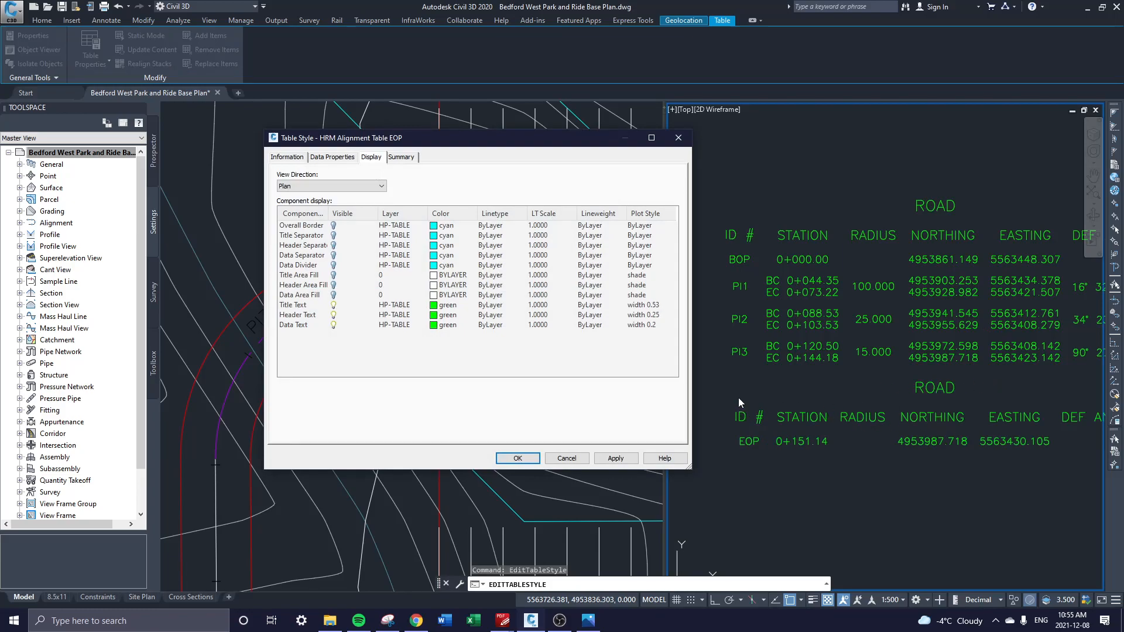
pyautogui.click(333, 315)
pyautogui.click(333, 305)
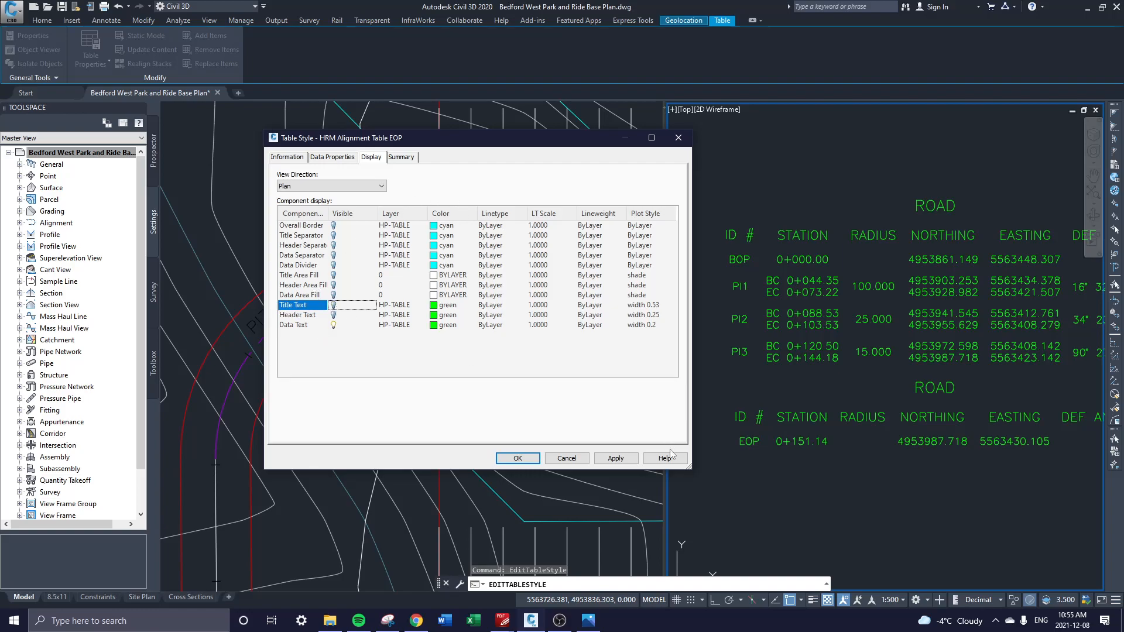
pyautogui.click(616, 459)
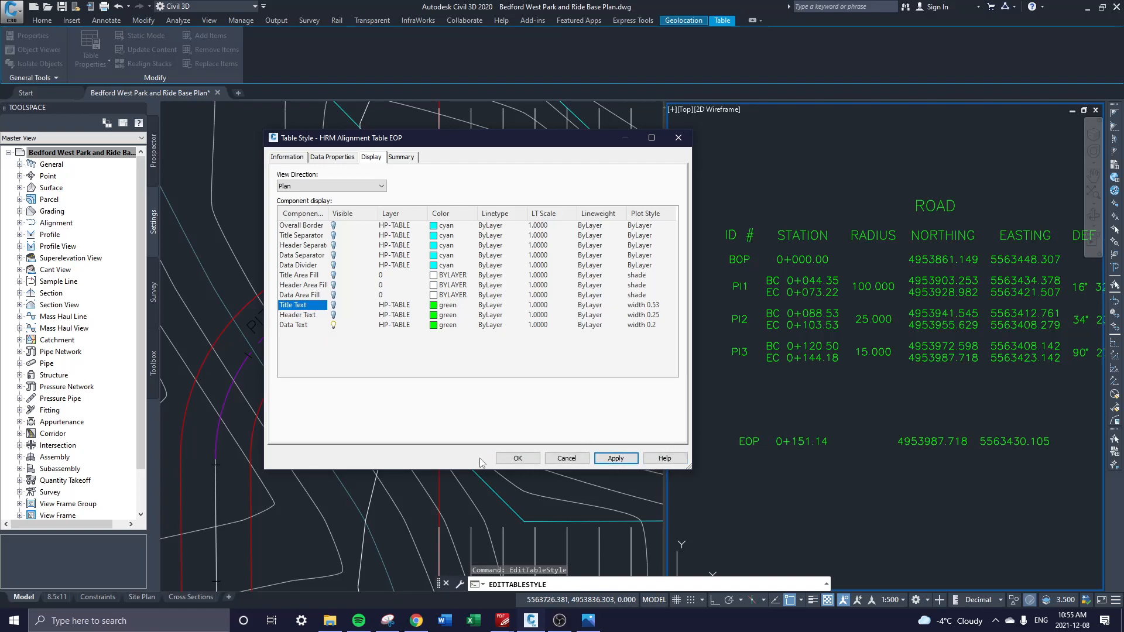
pyautogui.click(518, 458)
pyautogui.click(513, 457)
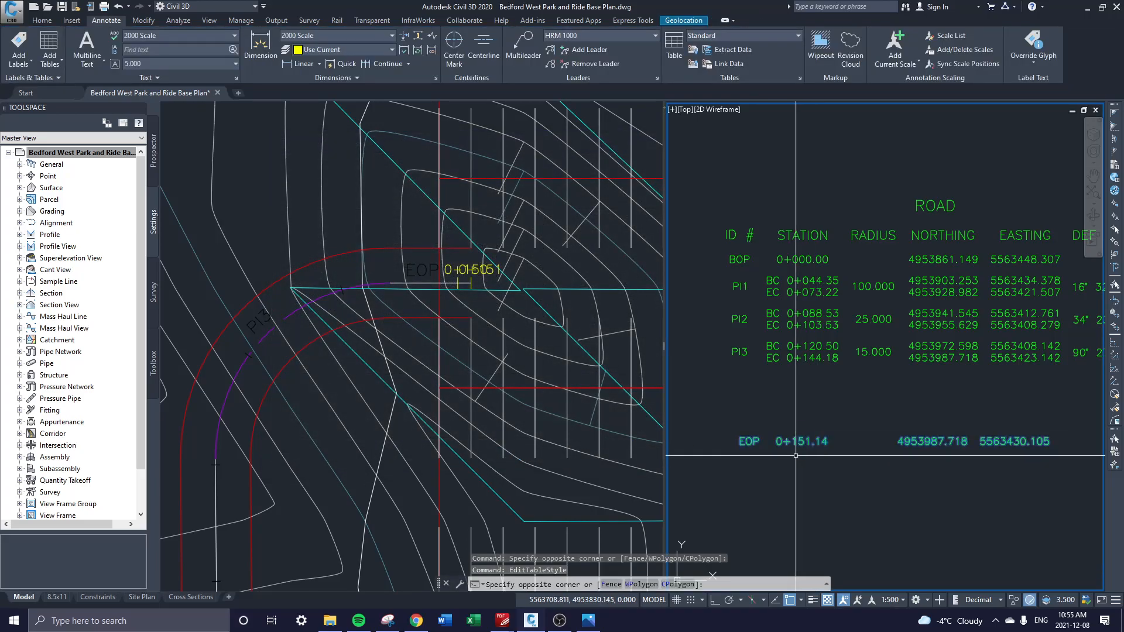
pyautogui.click(796, 455)
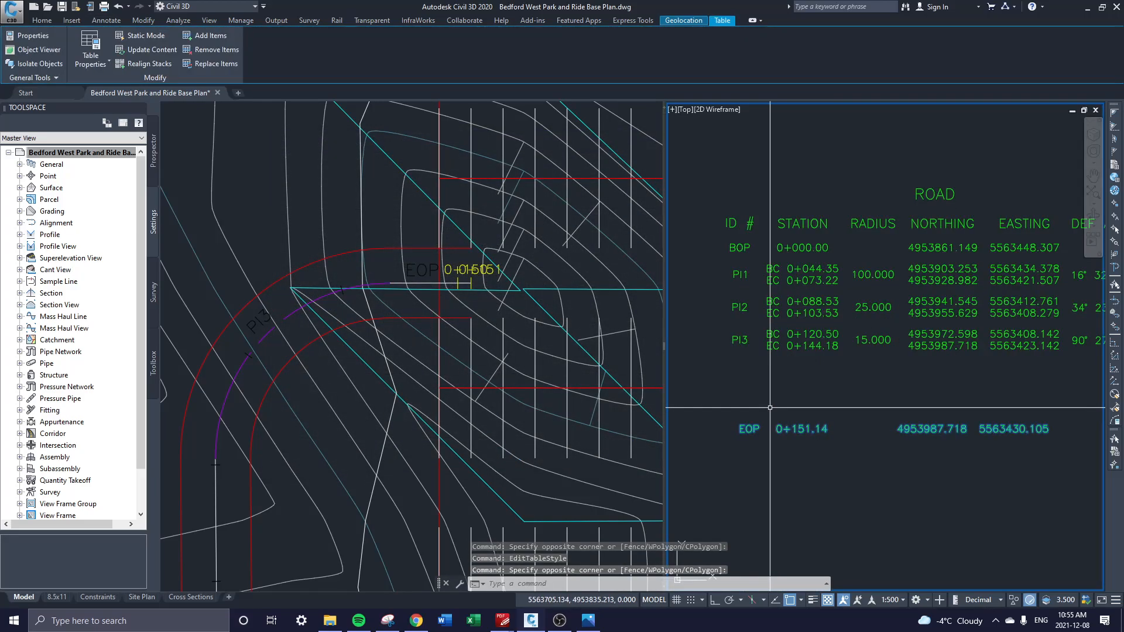
pyautogui.write('mtedit')
pyautogui.press('Return')
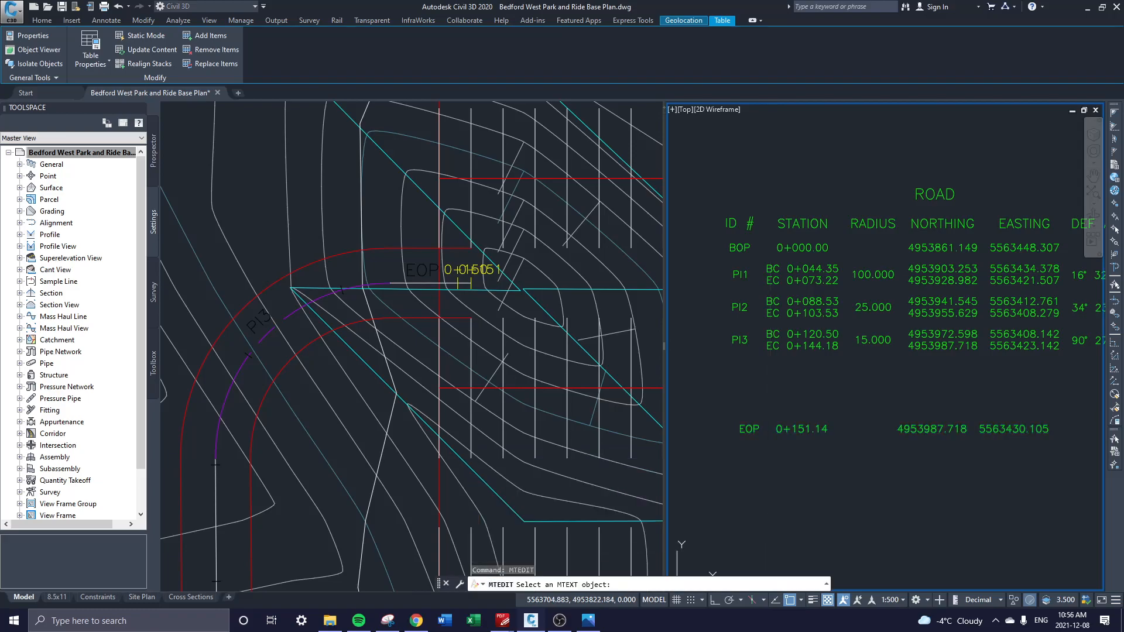
pyautogui.press('Escape')
# - Try to move the EOP table row beneath the ROAD table
pyautogui.click(768, 454)
pyautogui.click(739, 386)
pyautogui.write('m')
pyautogui.press('Return')
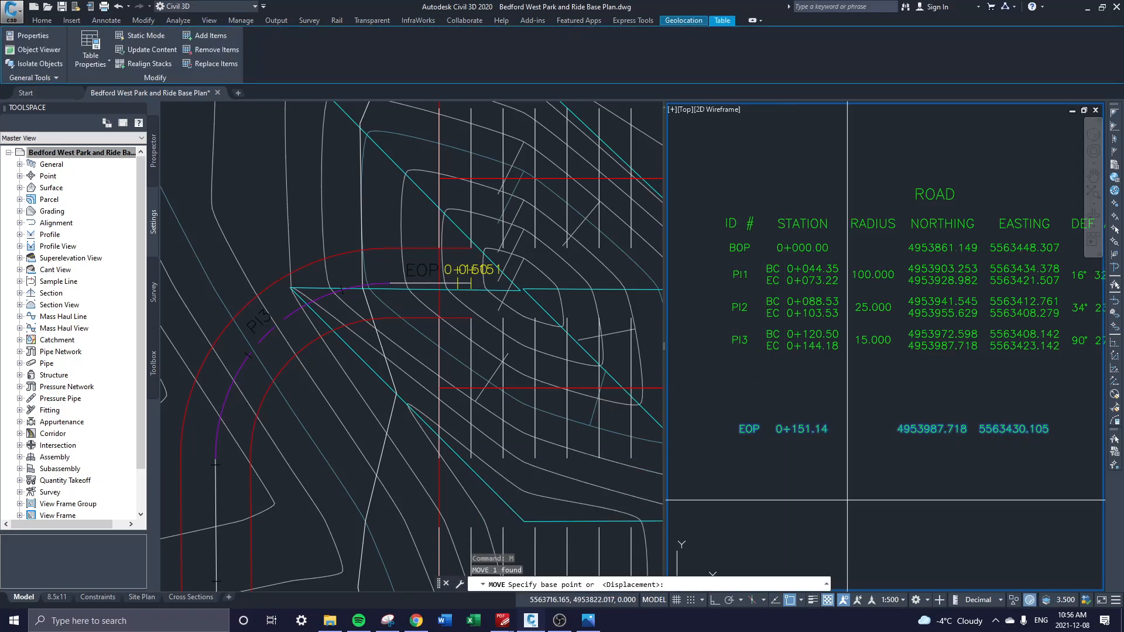
pyautogui.click(847, 500)
pyautogui.press('Escape')
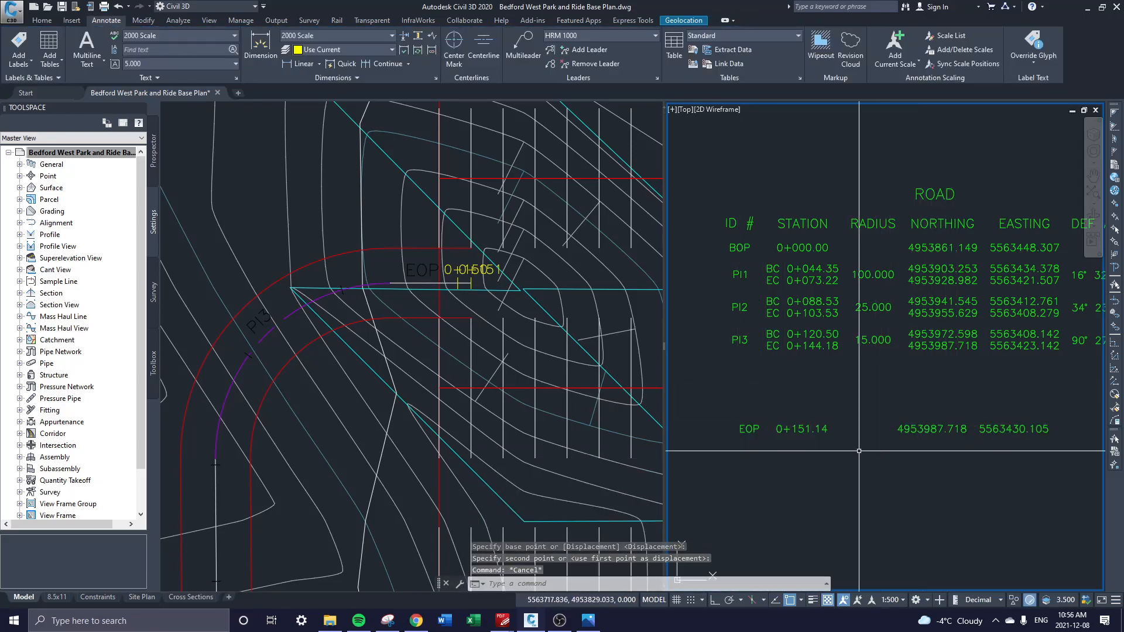
# - Edit the EOP table's style to give the STATION column a manual width of 10, and apply the change
pyautogui.click(931, 429)
pyautogui.rightClick(792, 219)
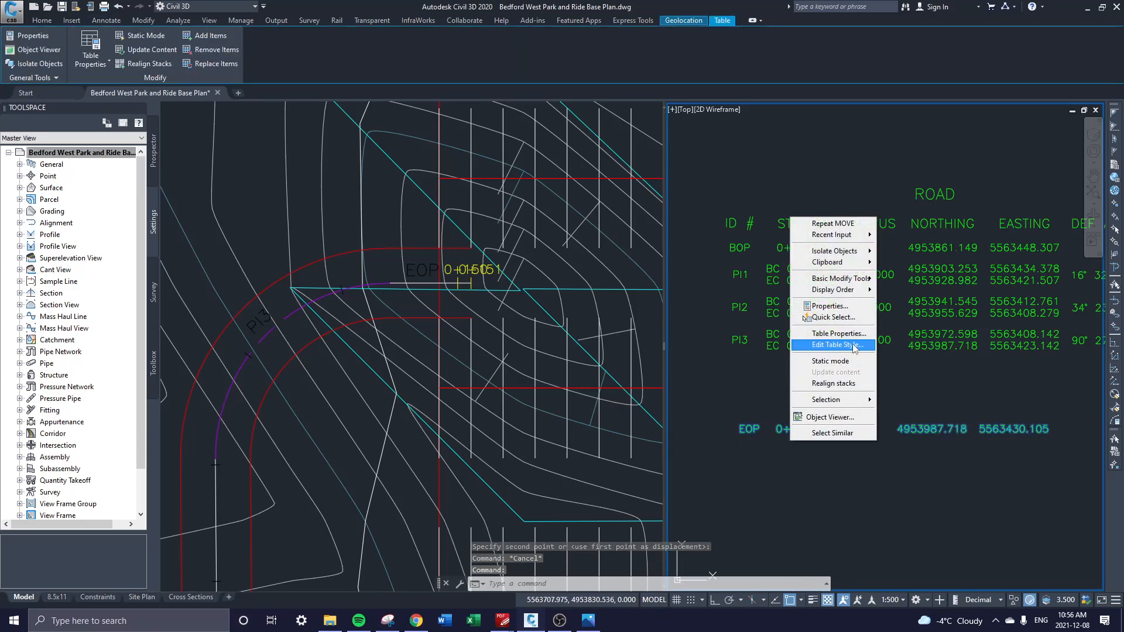
pyautogui.click(853, 345)
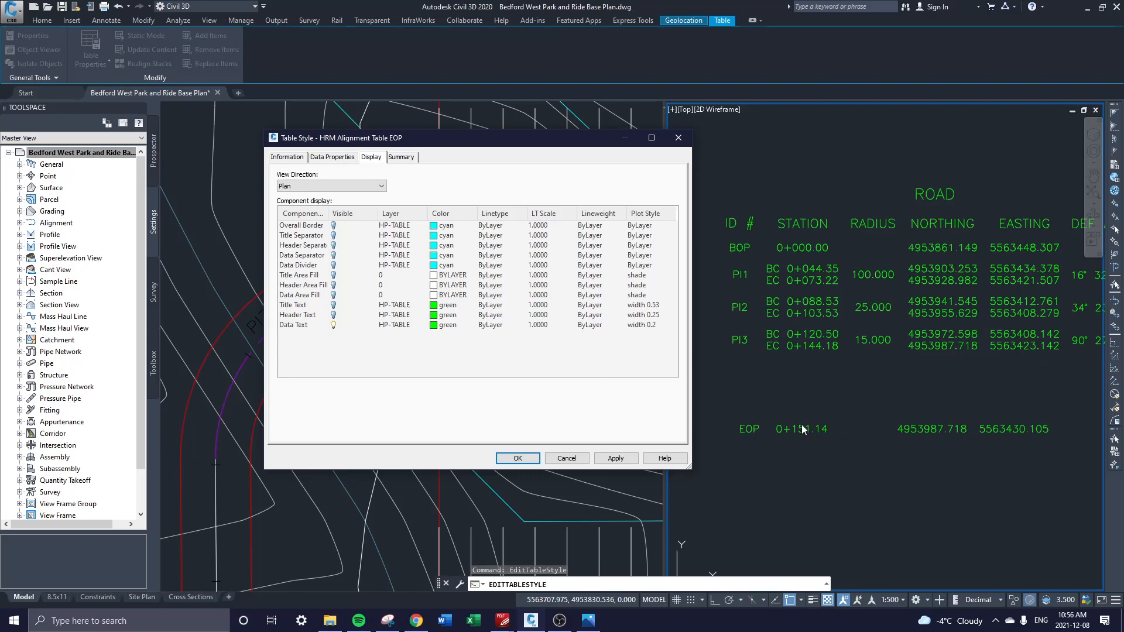
pyautogui.click(332, 157)
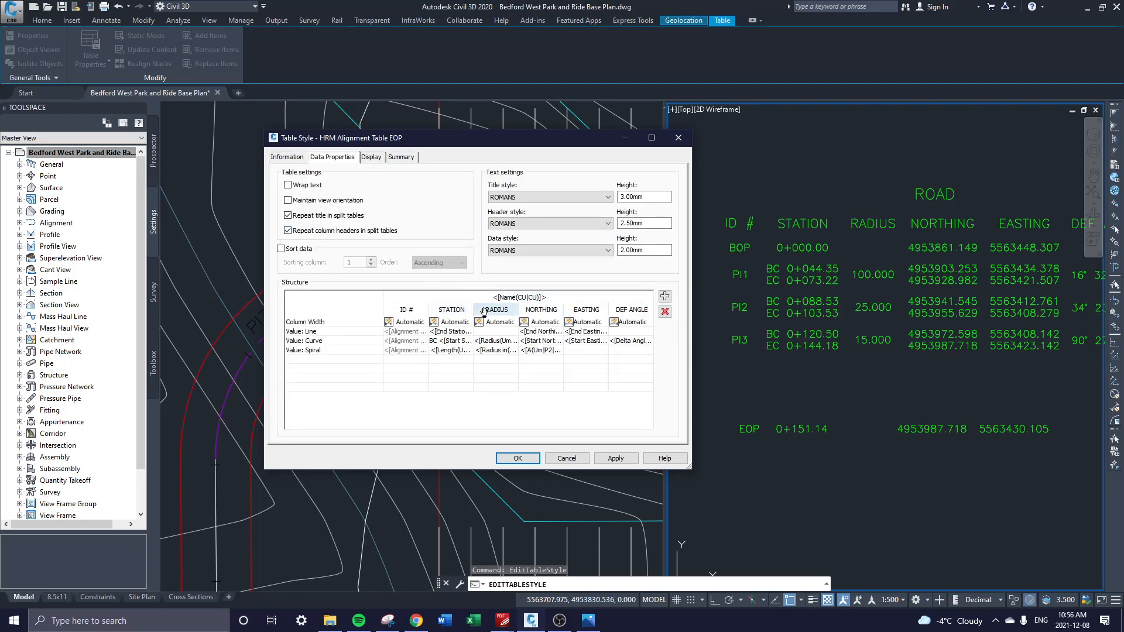
pyautogui.click(433, 323)
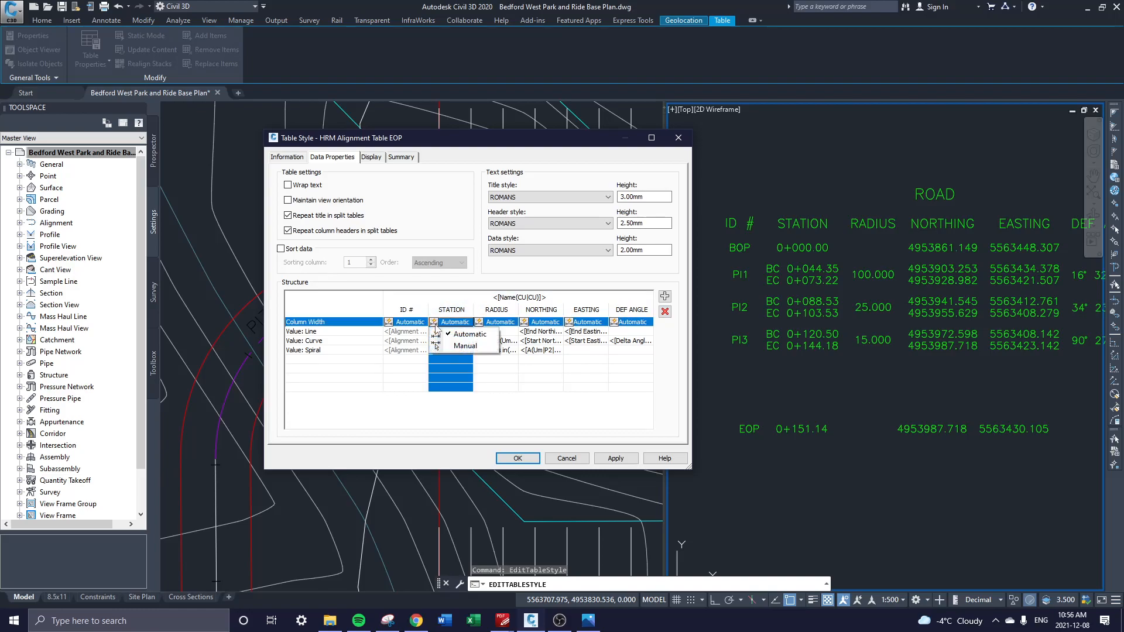
pyautogui.click(463, 346)
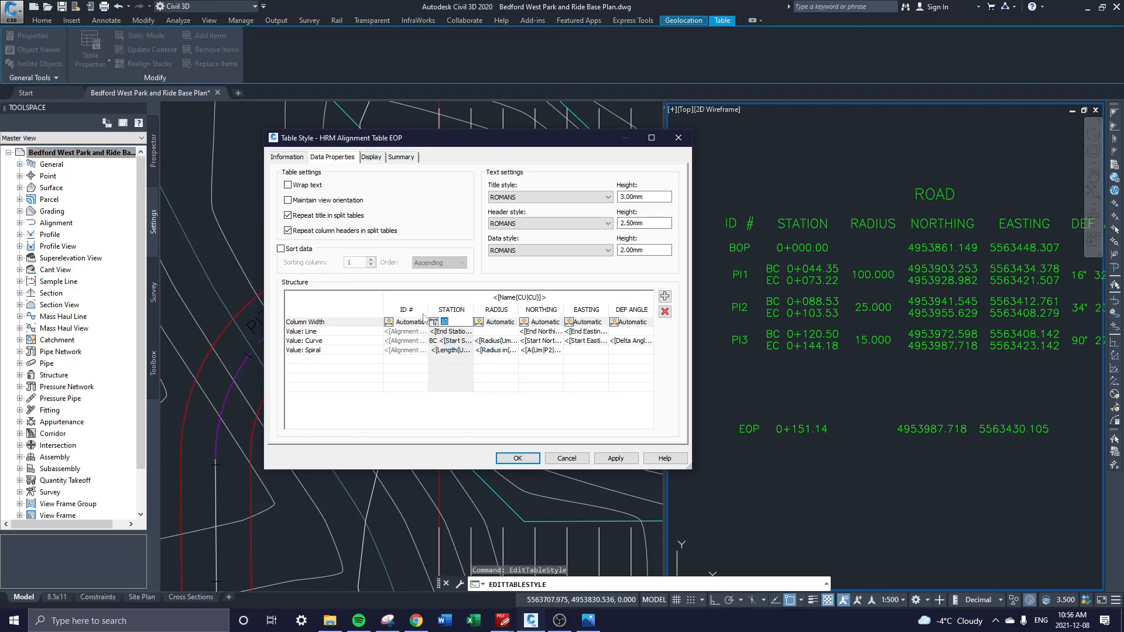
pyautogui.click(616, 459)
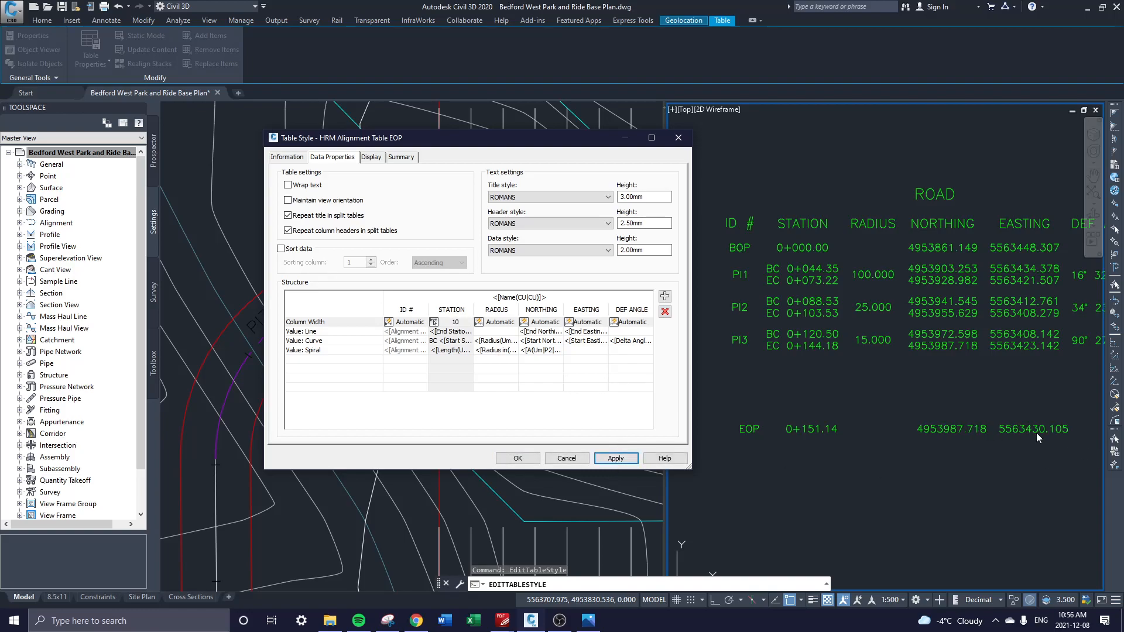
# - Return the STATION column width in the EOP table's style to Automatic and apply it
pyautogui.click(434, 323)
pyautogui.click(462, 336)
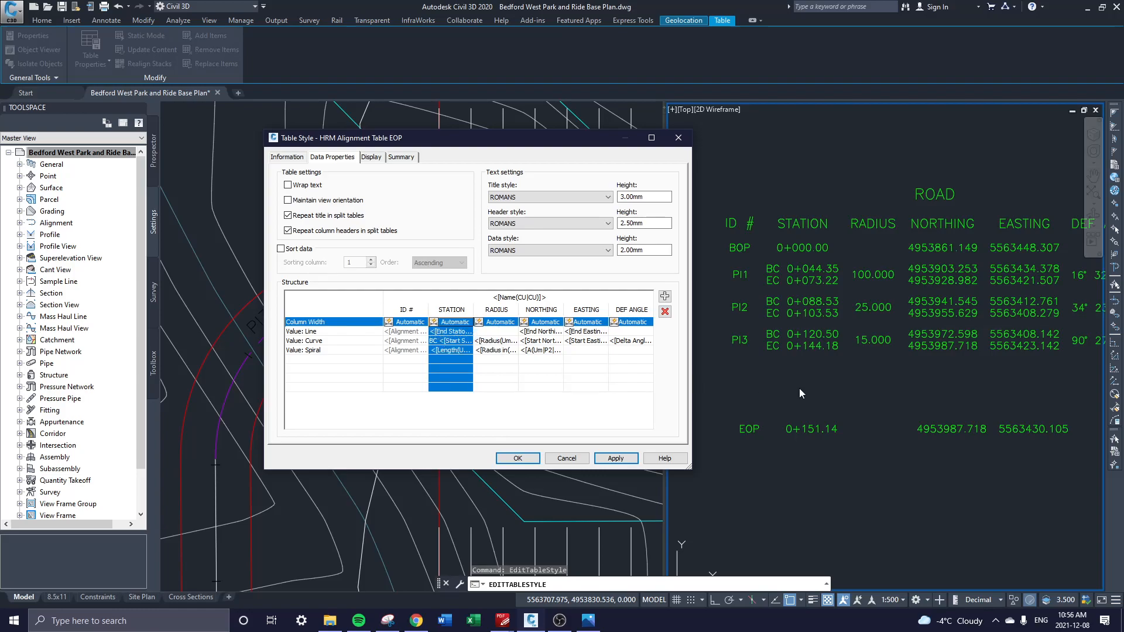
pyautogui.click(616, 459)
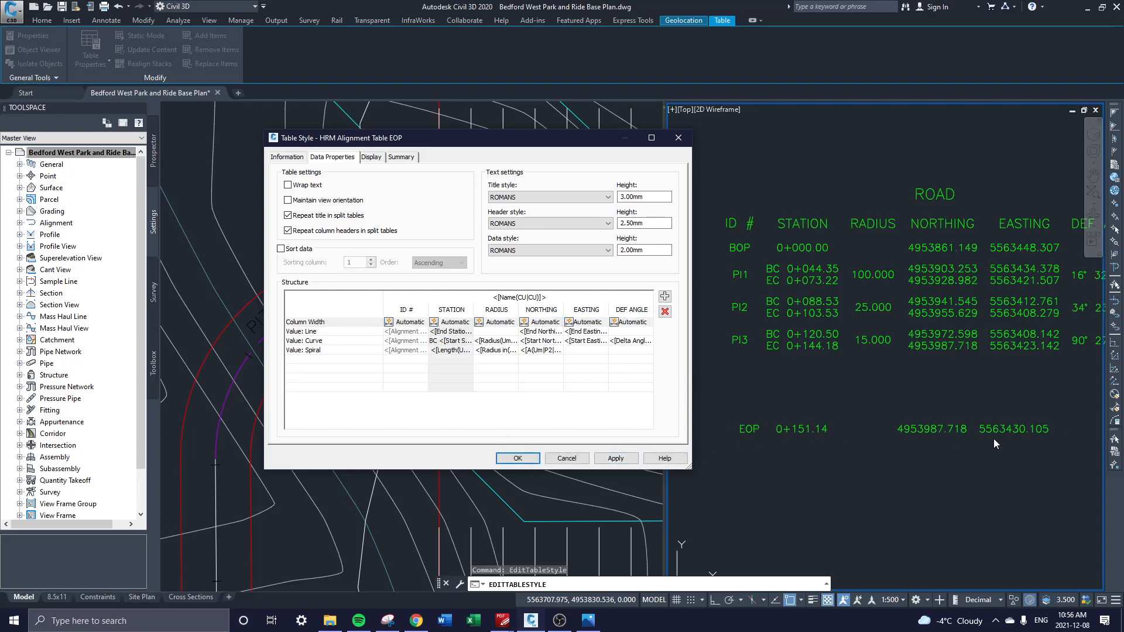
# - Set the EOP style's STATION column to a manual width of 10 and accept the table style
pyautogui.click(434, 322)
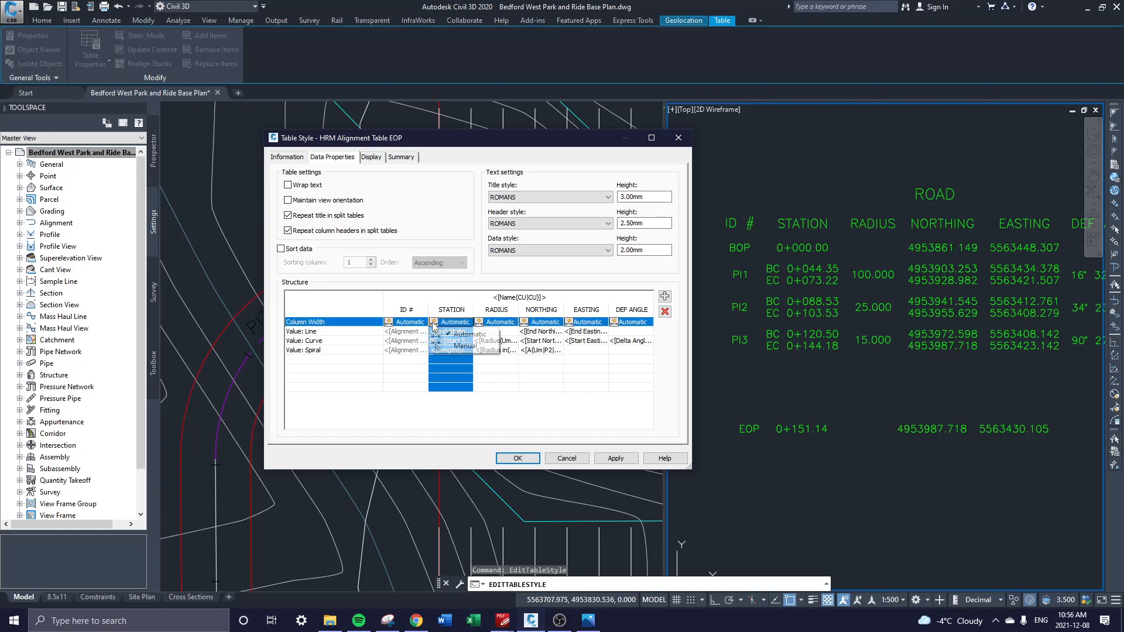
pyautogui.click(465, 345)
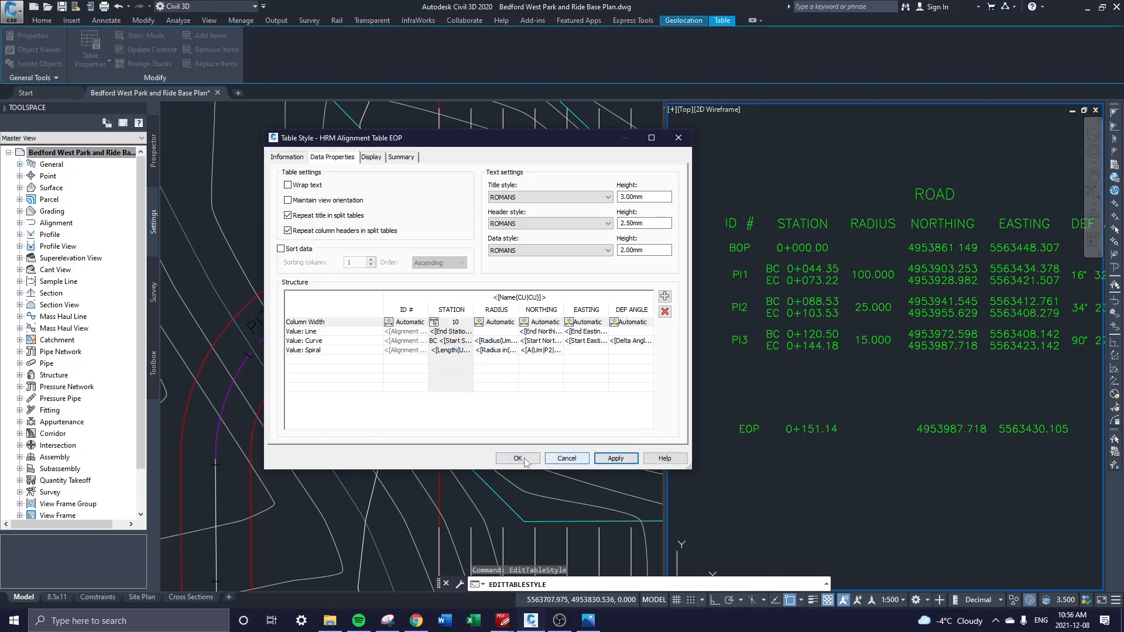
pyautogui.click(514, 458)
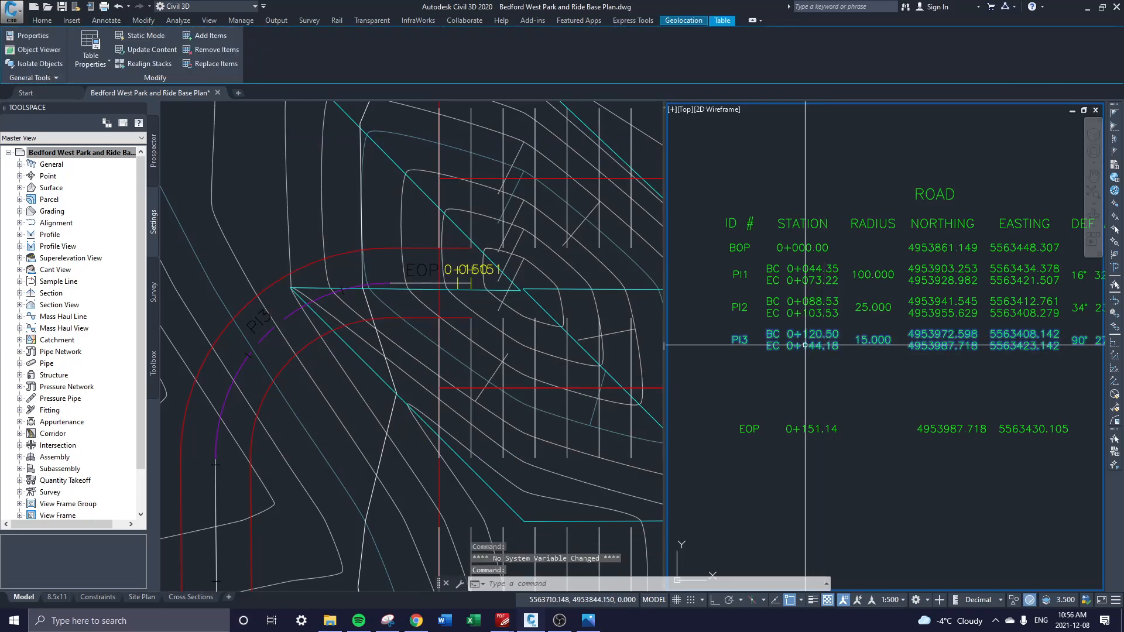
# - Turn off object snap and move the ROAD table down so its PI3 row sits directly above the EOP row with columns aligned
pyautogui.press('Escape')
pyautogui.click(720, 182)
pyautogui.click(720, 180)
pyautogui.click(720, 178)
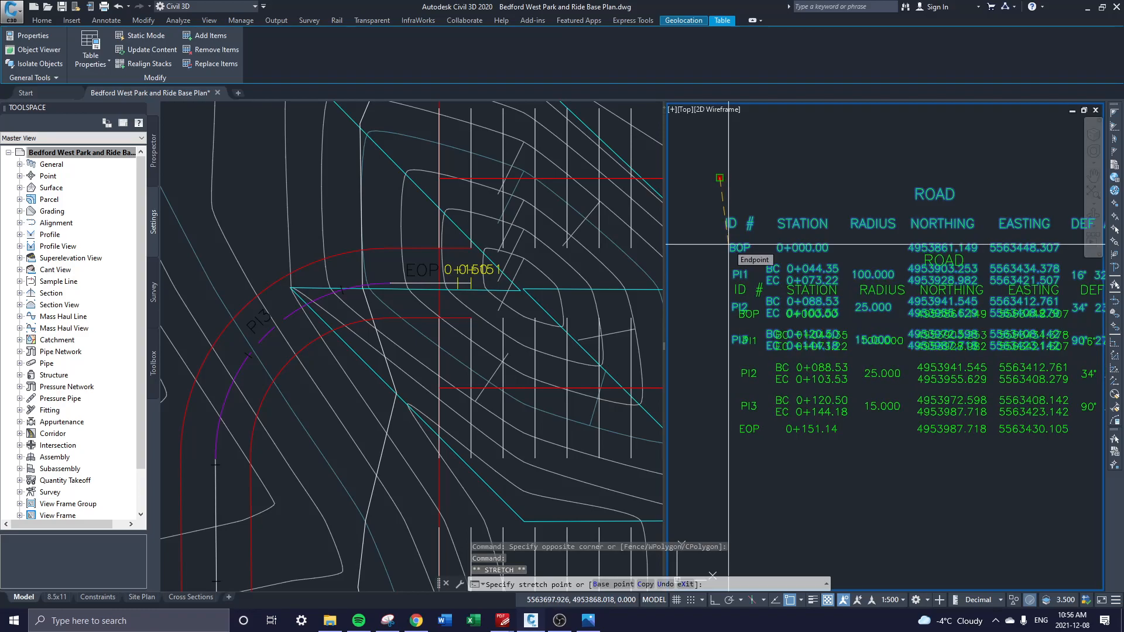
pyautogui.press('F3')
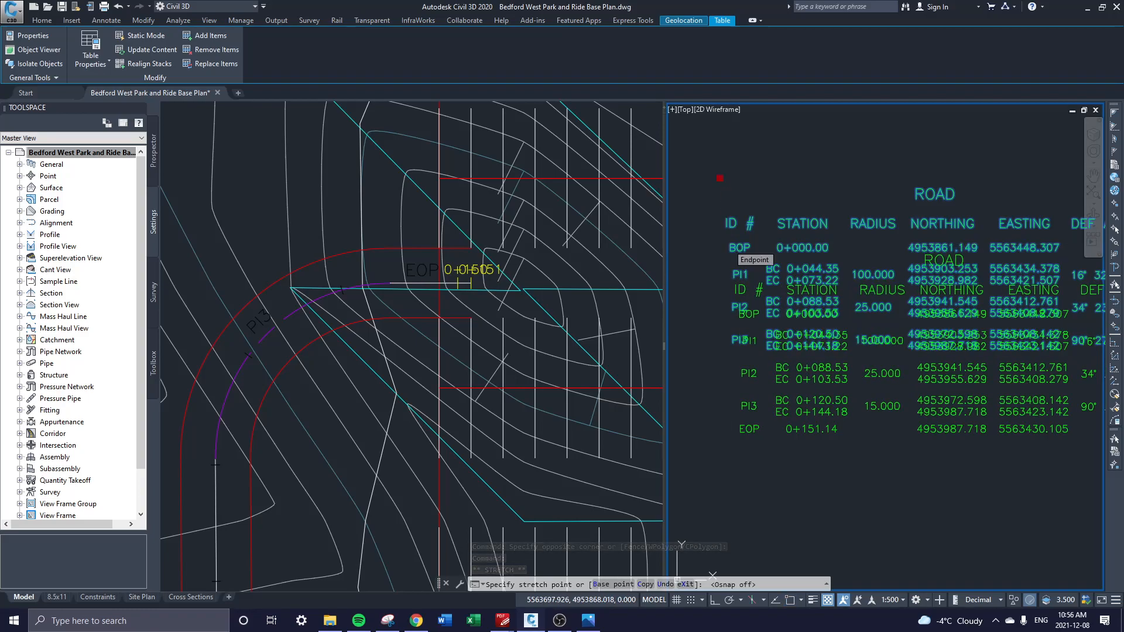
pyautogui.click(728, 243)
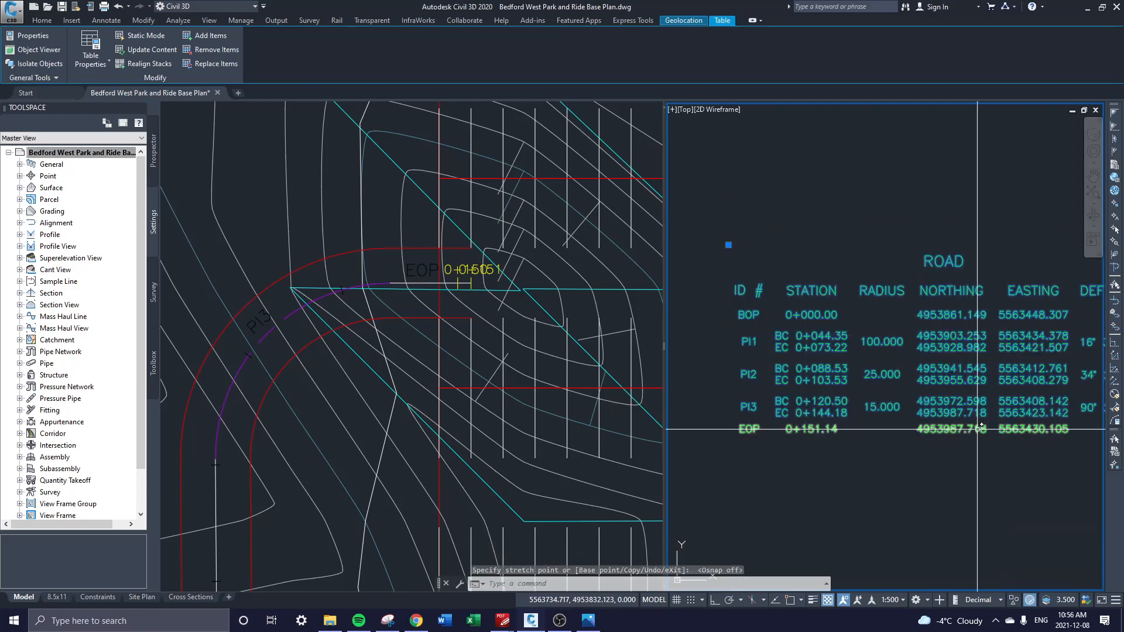
pyautogui.scroll(2, 1034, 459)
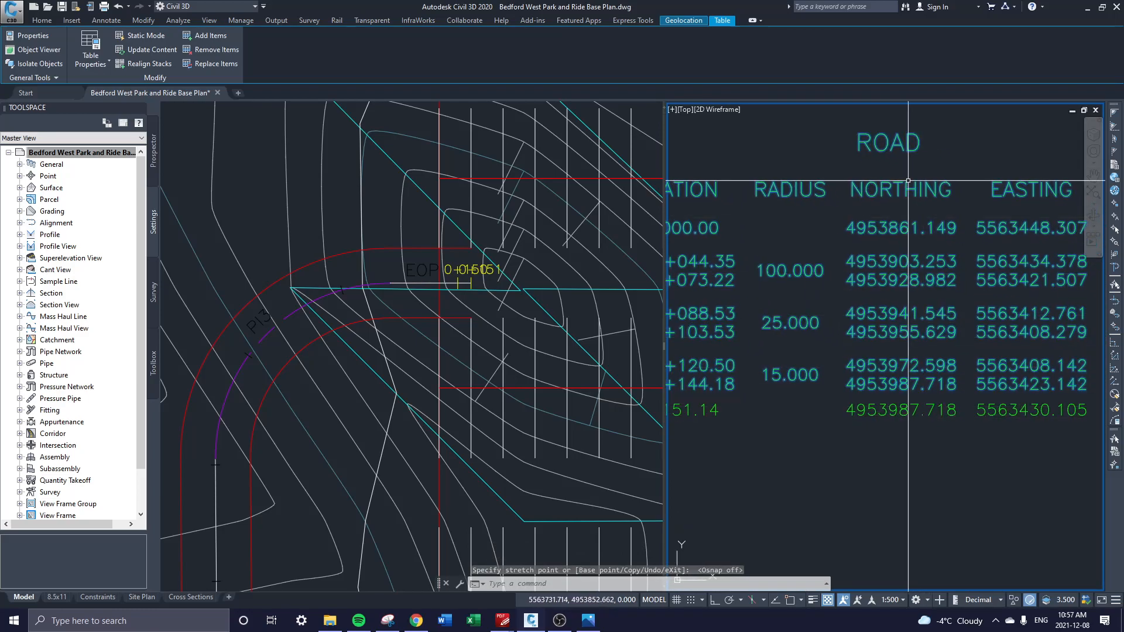
pyautogui.scroll(-6, 1014, 385)
pyautogui.press('Escape')
pyautogui.press('Escape')
pyautogui.scroll(5, 1014, 384)
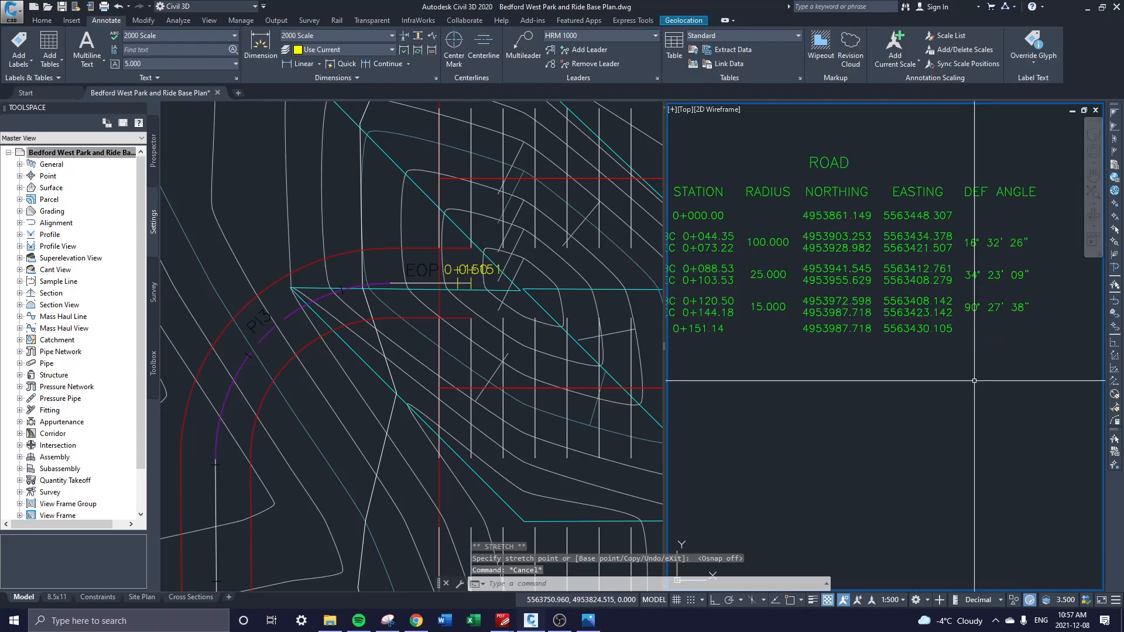
# - Open the ROAD table's style for editing and bring up its component display settings
pyautogui.scroll(-2, 845, 441)
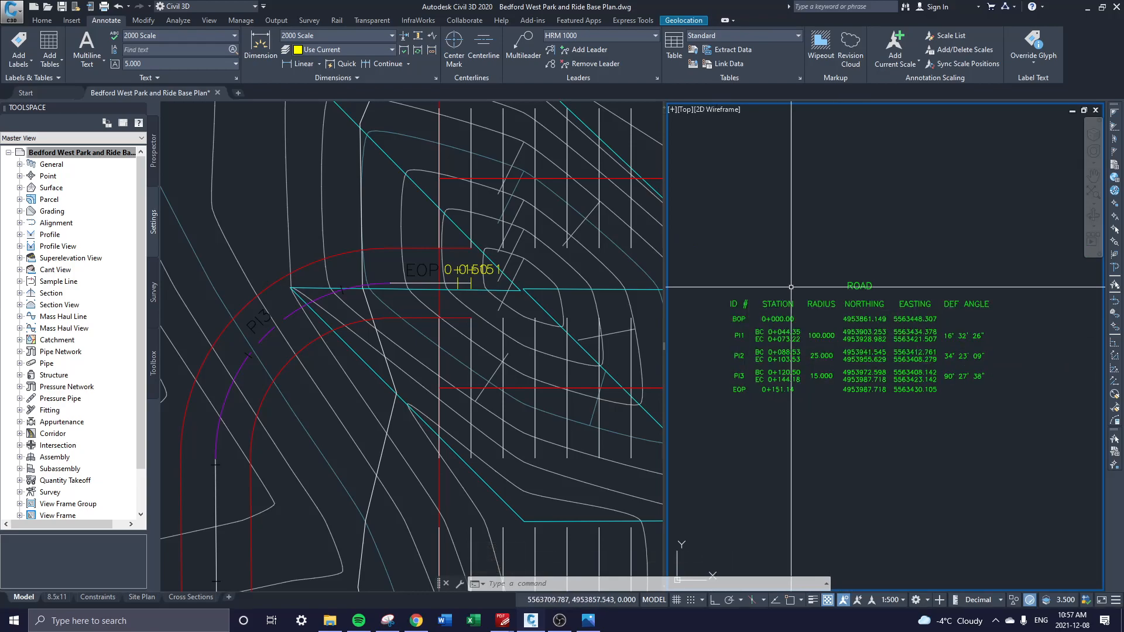
pyautogui.moveTo(941, 332); pyautogui.dragTo(953, 359, button='middle')
pyautogui.click(890, 330)
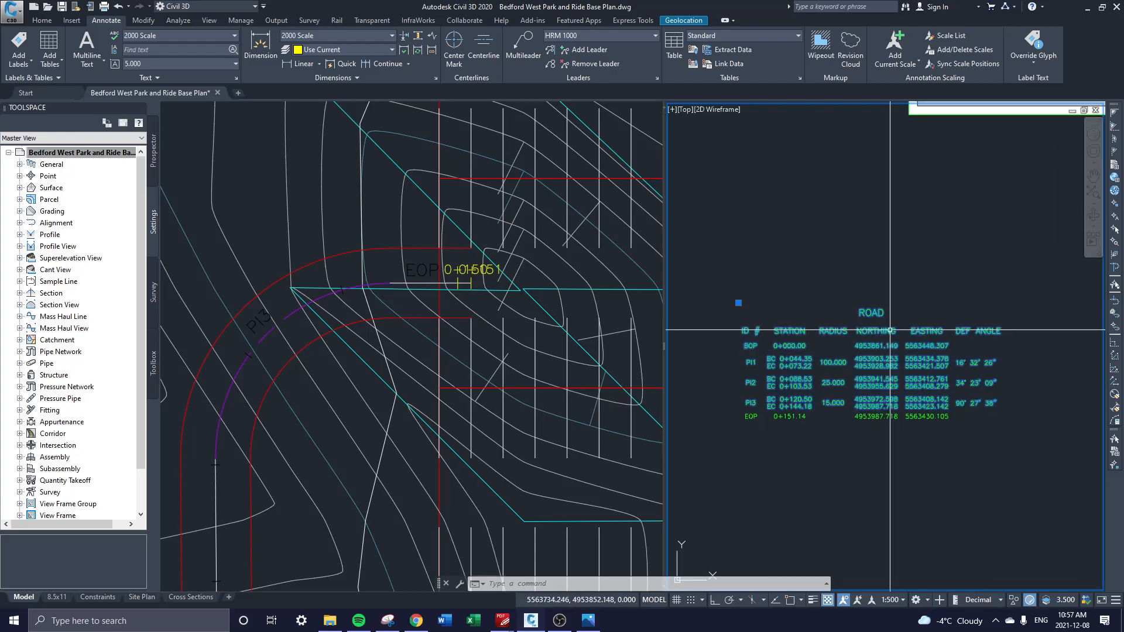
pyautogui.rightClick(890, 330)
pyautogui.click(931, 458)
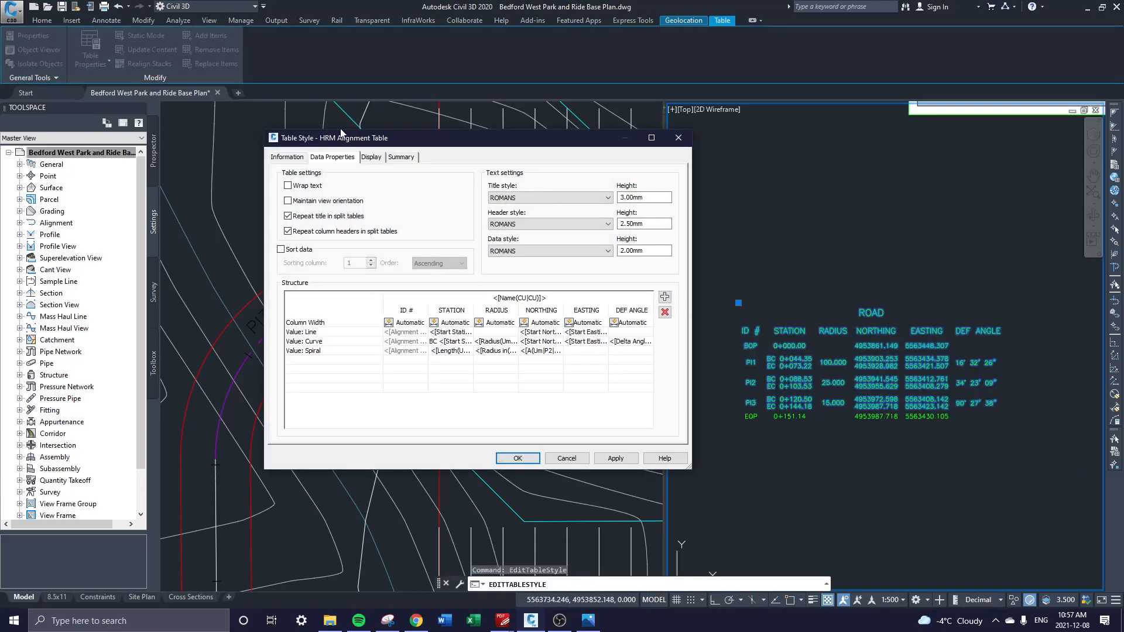
pyautogui.click(371, 157)
# - Try showing the Overall Border component on the ROAD table
pyautogui.click(334, 226)
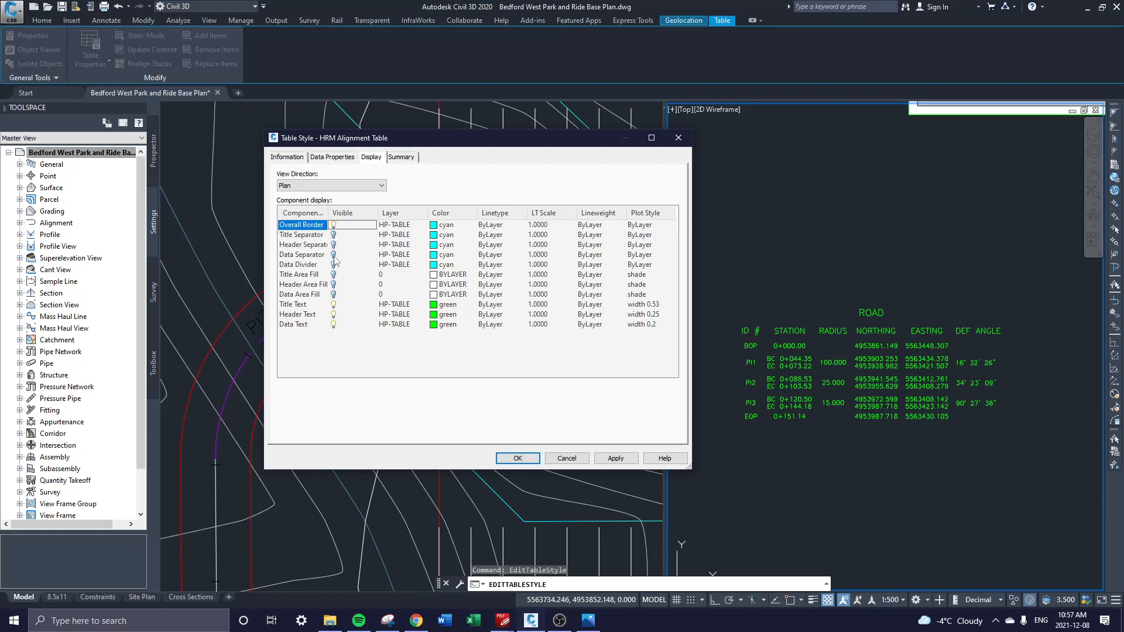
pyautogui.click(616, 458)
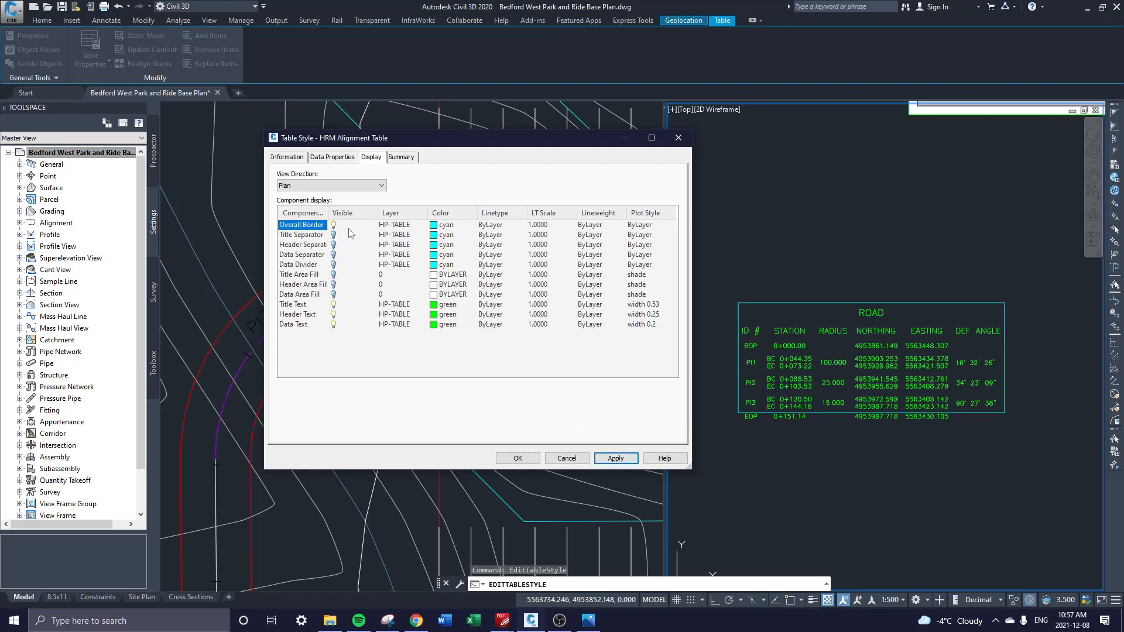
pyautogui.click(334, 226)
# - Make the Header Separator, Title Separator and Data Separator visible in the ROAD table's style and accept the changes
pyautogui.click(335, 245)
pyautogui.click(616, 458)
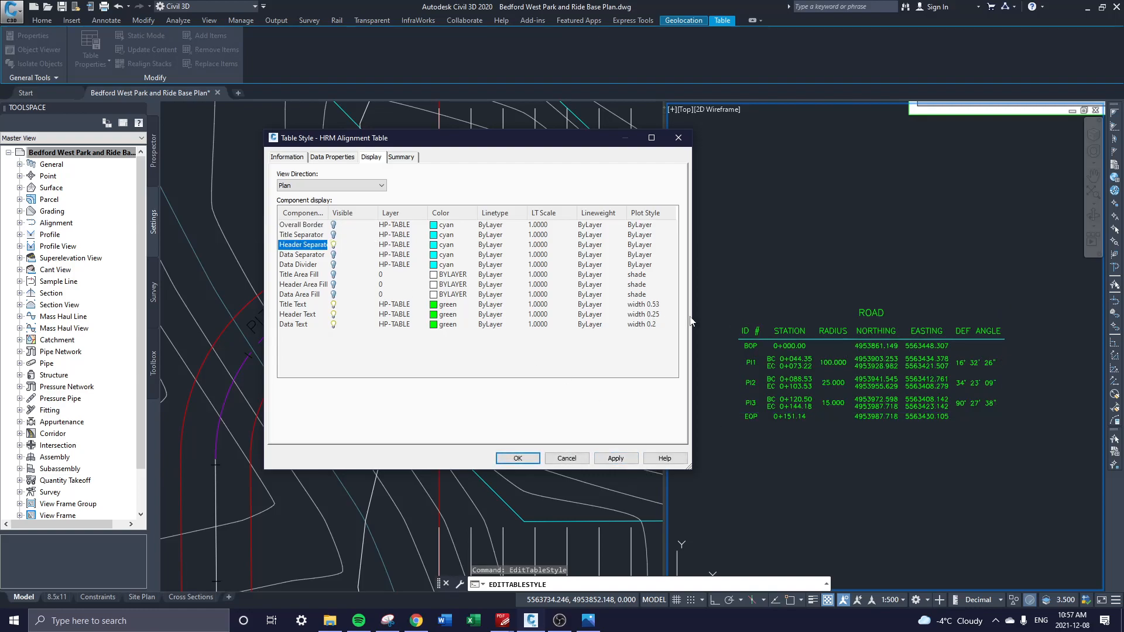
pyautogui.click(334, 235)
pyautogui.click(615, 460)
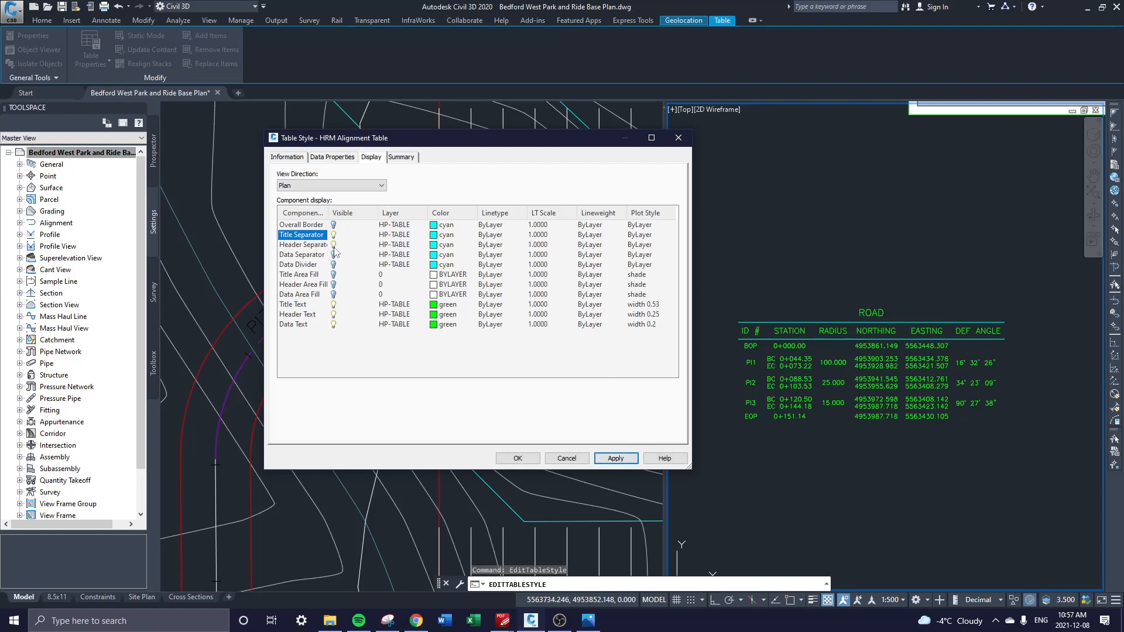
pyautogui.click(334, 255)
pyautogui.click(615, 459)
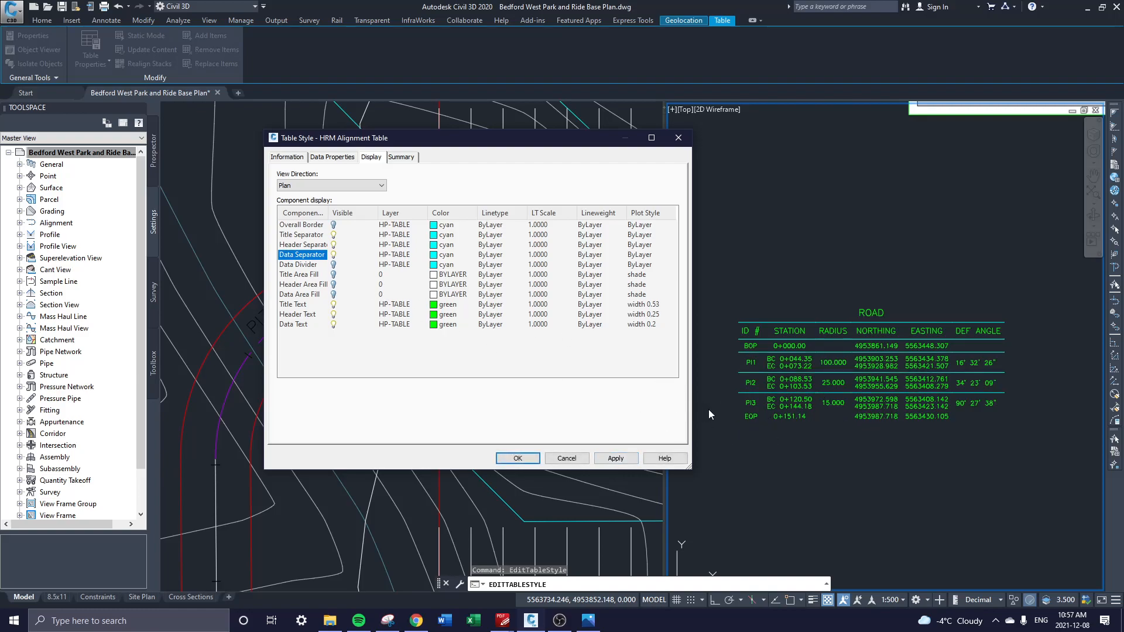
pyautogui.click(517, 459)
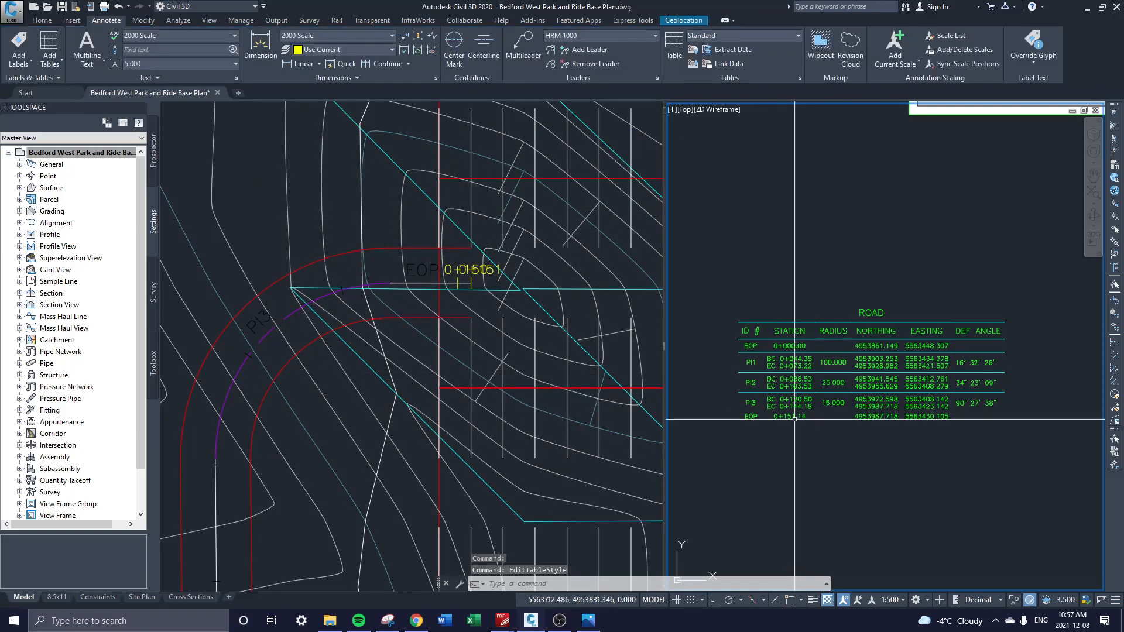
# - Open the EOP table's style for editing its component display
pyautogui.rightClick(790, 417)
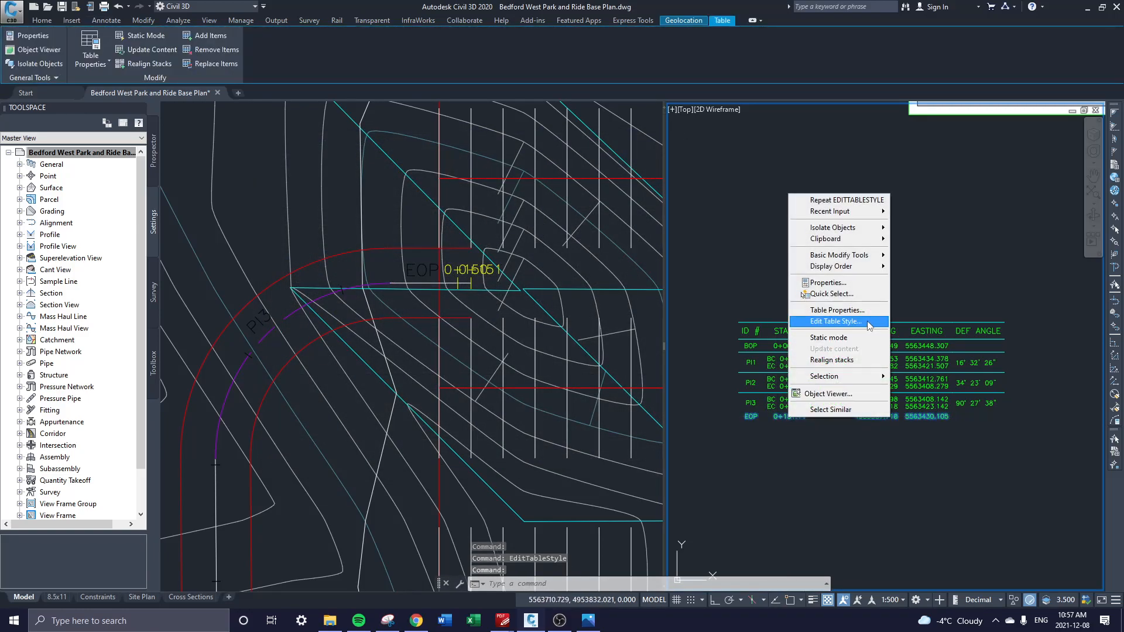
pyautogui.click(836, 321)
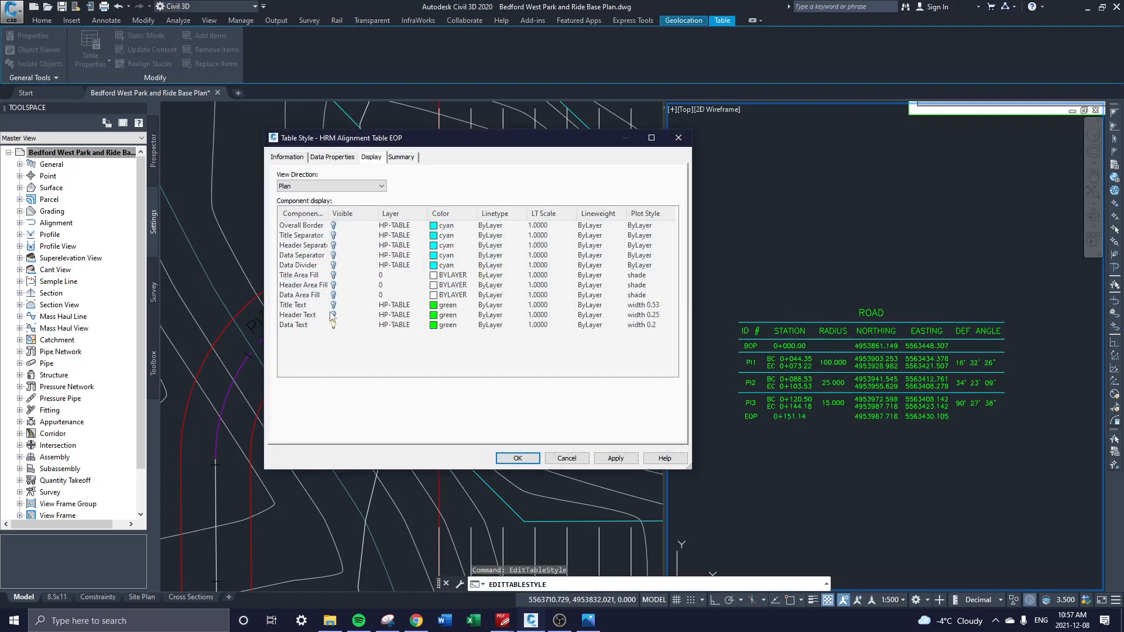
# - Try showing the Data Divider and the Data Separator components on the EOP table
pyautogui.click(333, 266)
pyautogui.click(613, 459)
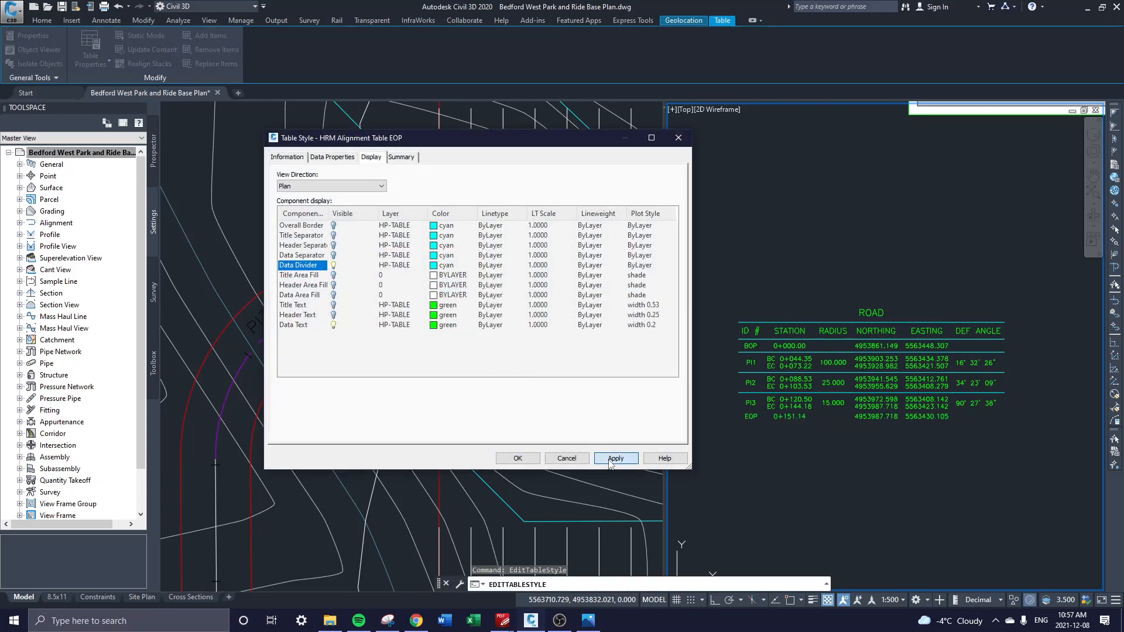
pyautogui.click(334, 267)
pyautogui.click(333, 256)
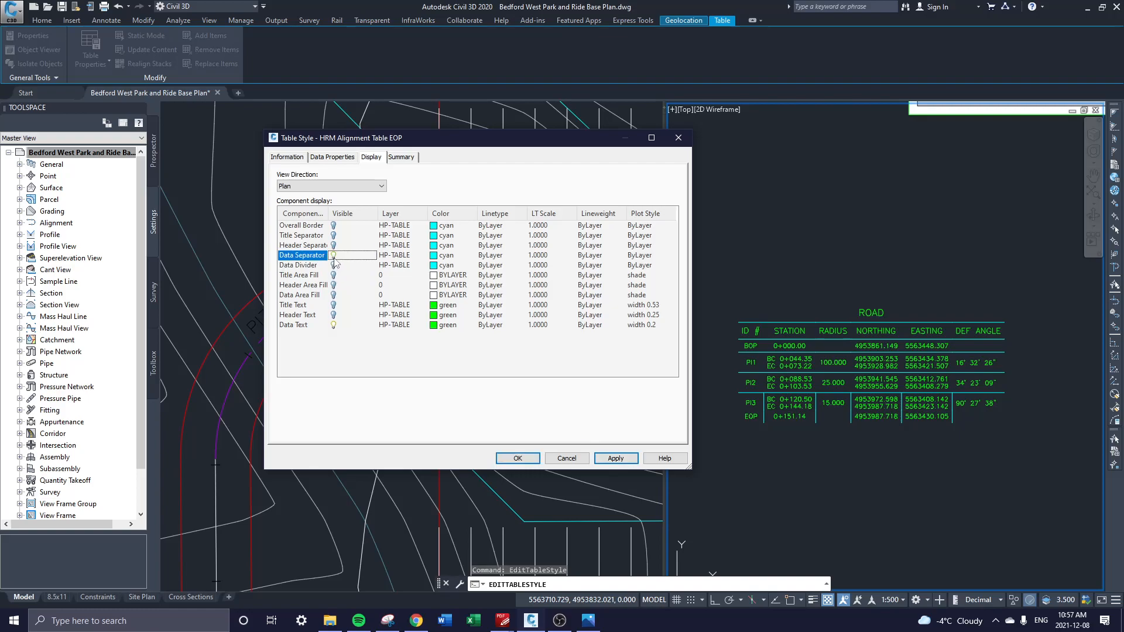
pyautogui.click(617, 461)
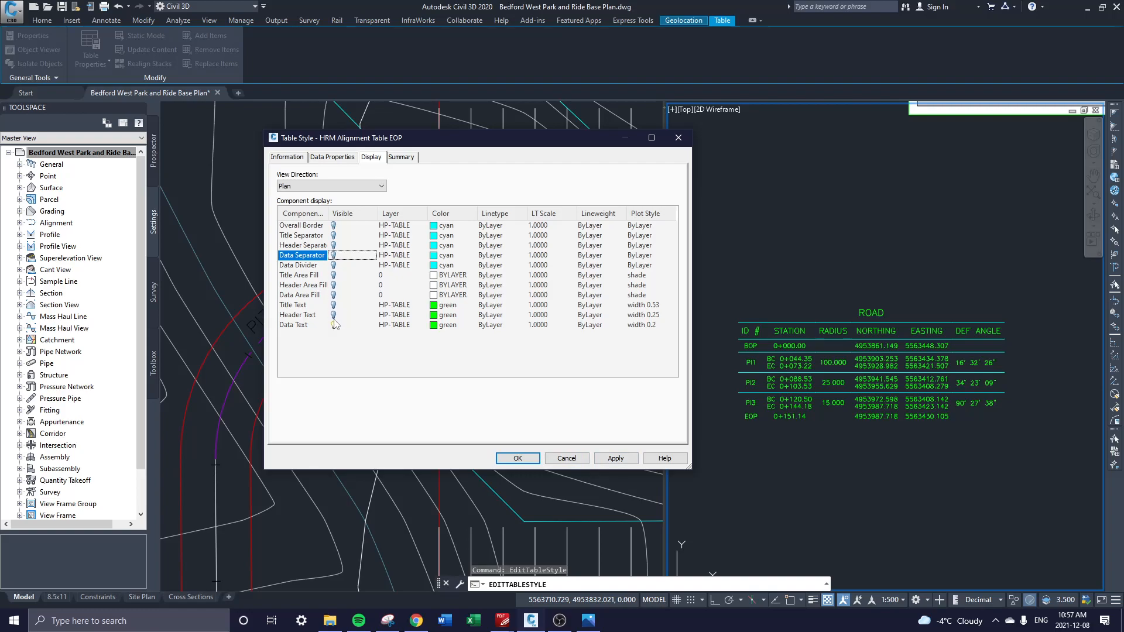
# - Try the Header Separator, Overall Border and Title Separator components one at a time in the EOP table's style
pyautogui.click(333, 245)
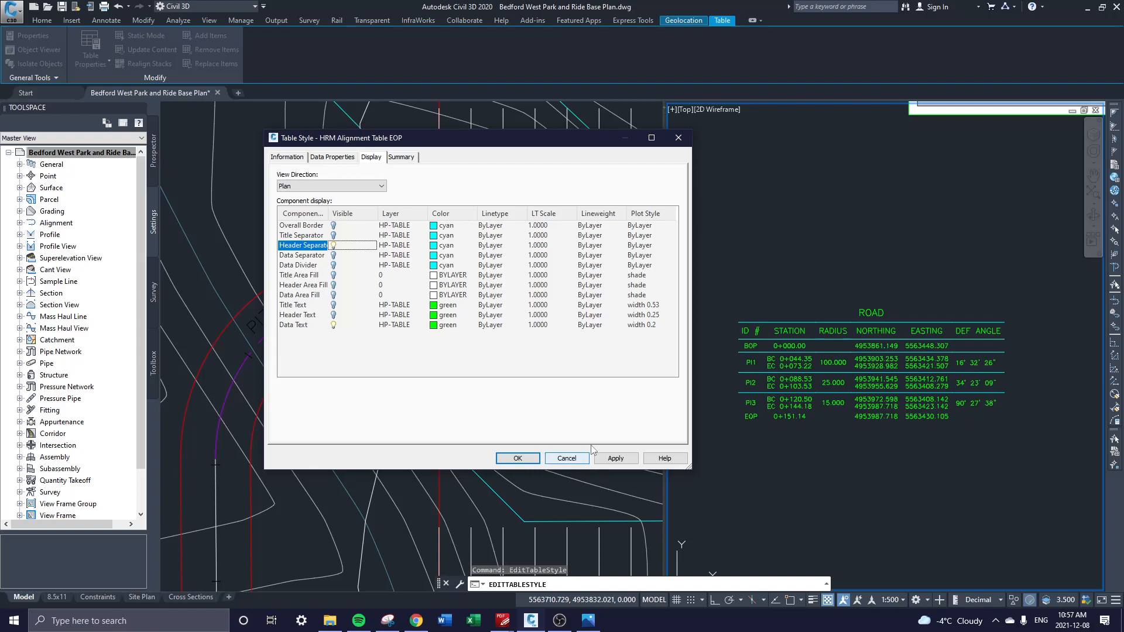
pyautogui.click(334, 225)
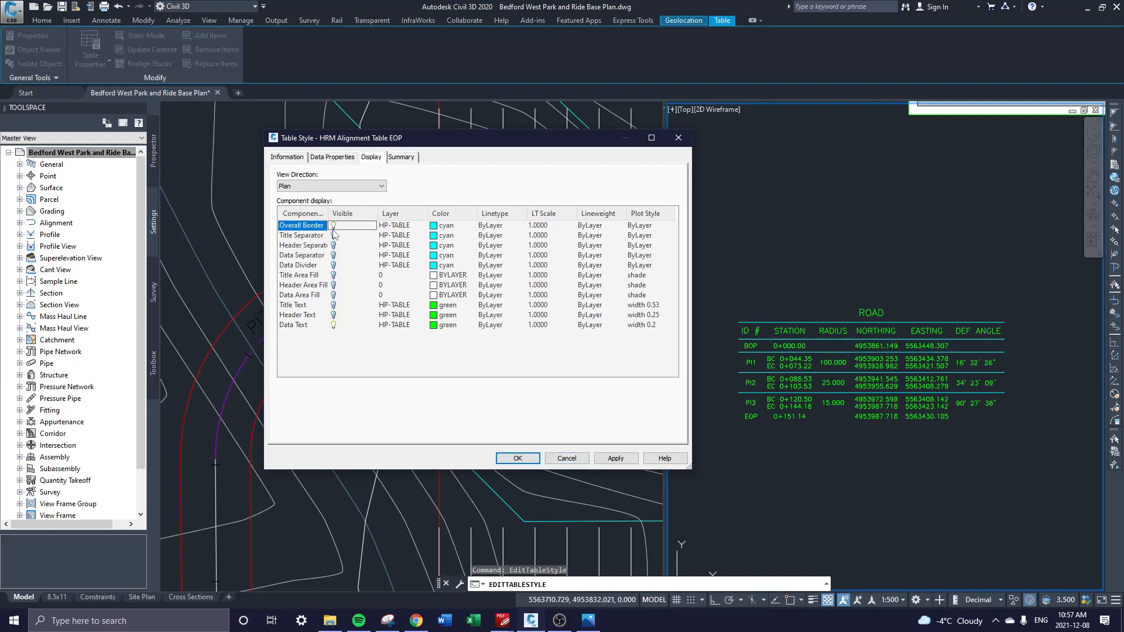
pyautogui.click(609, 459)
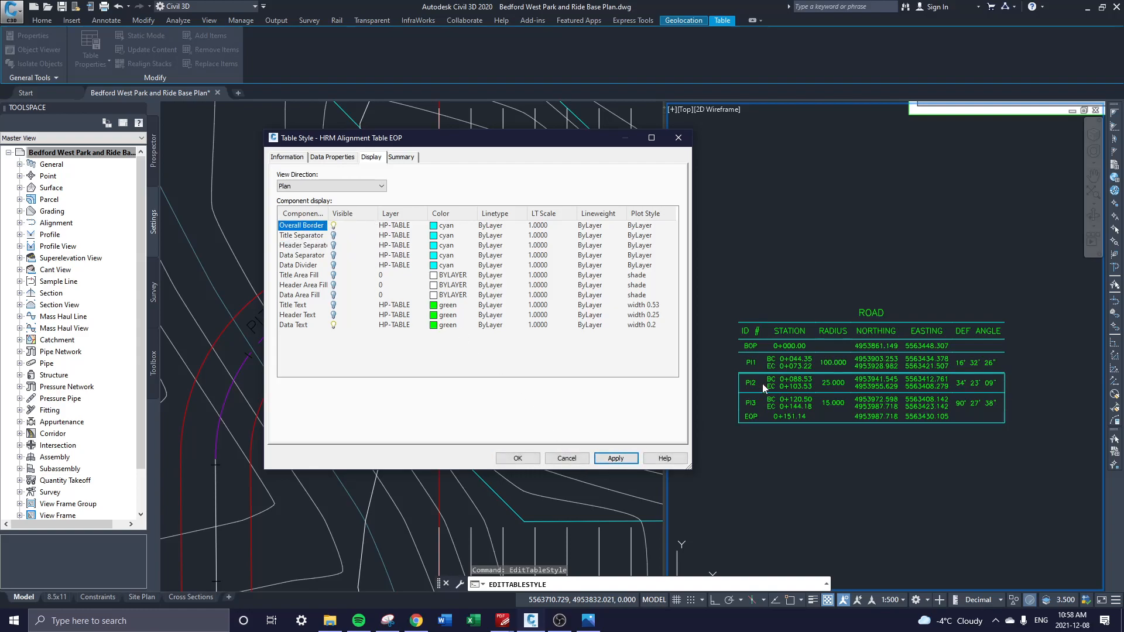
pyautogui.click(337, 226)
pyautogui.click(334, 234)
pyautogui.click(616, 458)
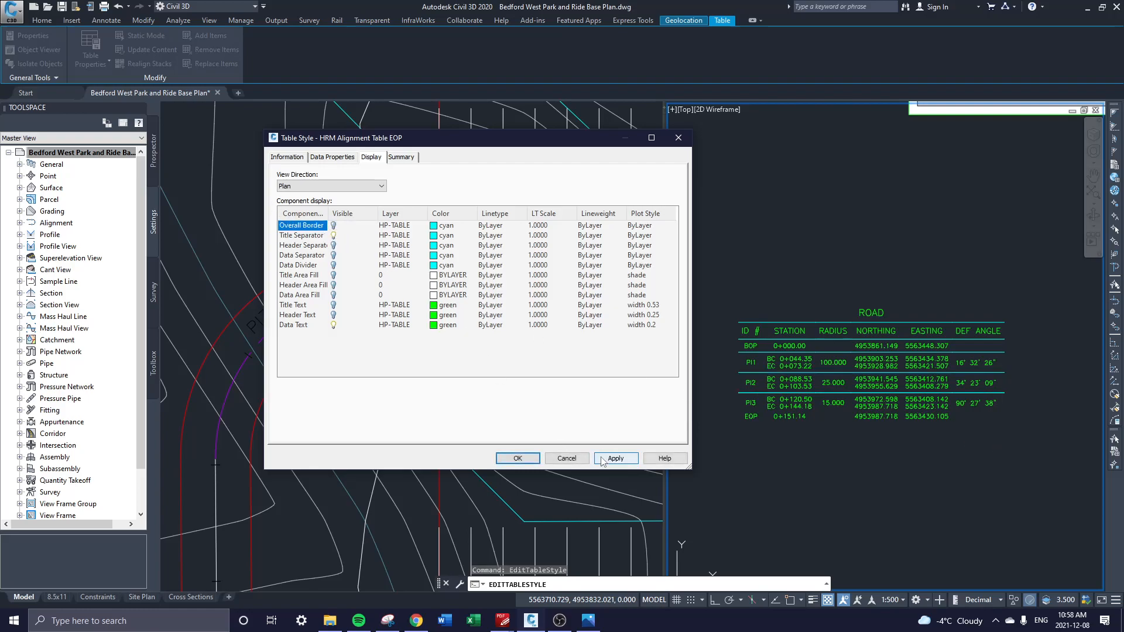
pyautogui.click(333, 235)
# - Make the Header Separator visible in the EOP table's style and accept the change
pyautogui.click(335, 246)
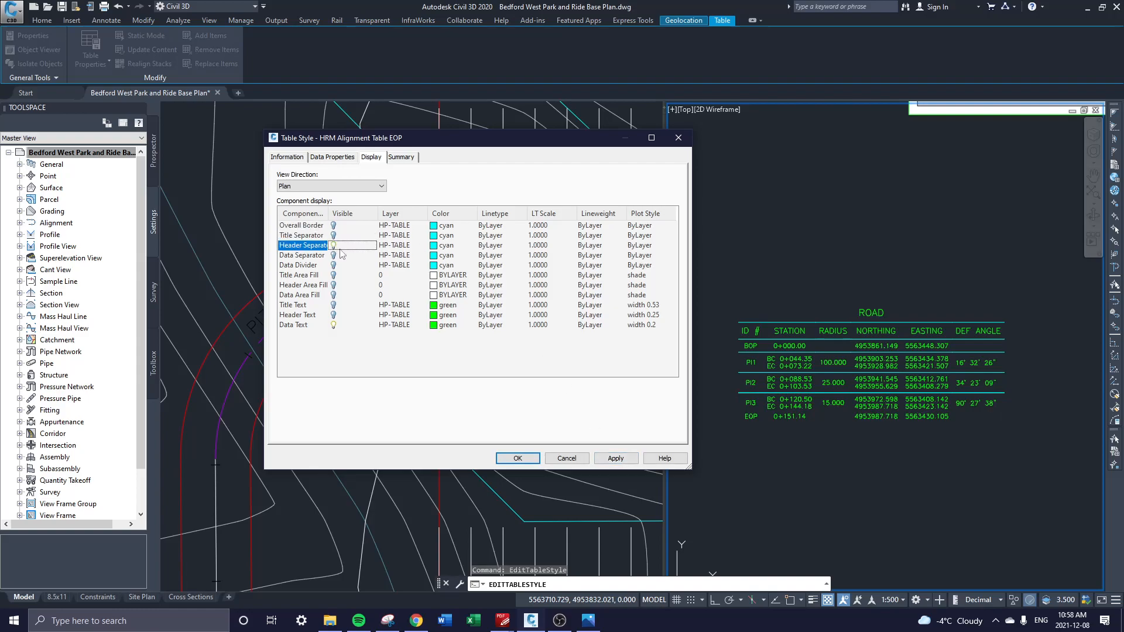
pyautogui.click(599, 460)
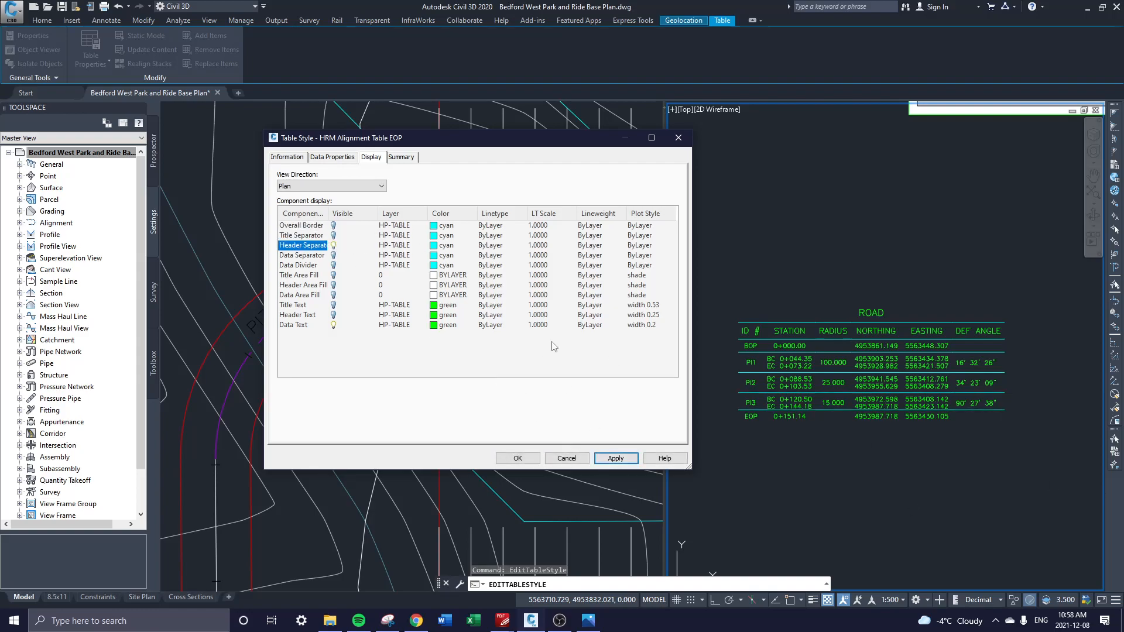
pyautogui.click(517, 458)
pyautogui.scroll(2, 816, 416)
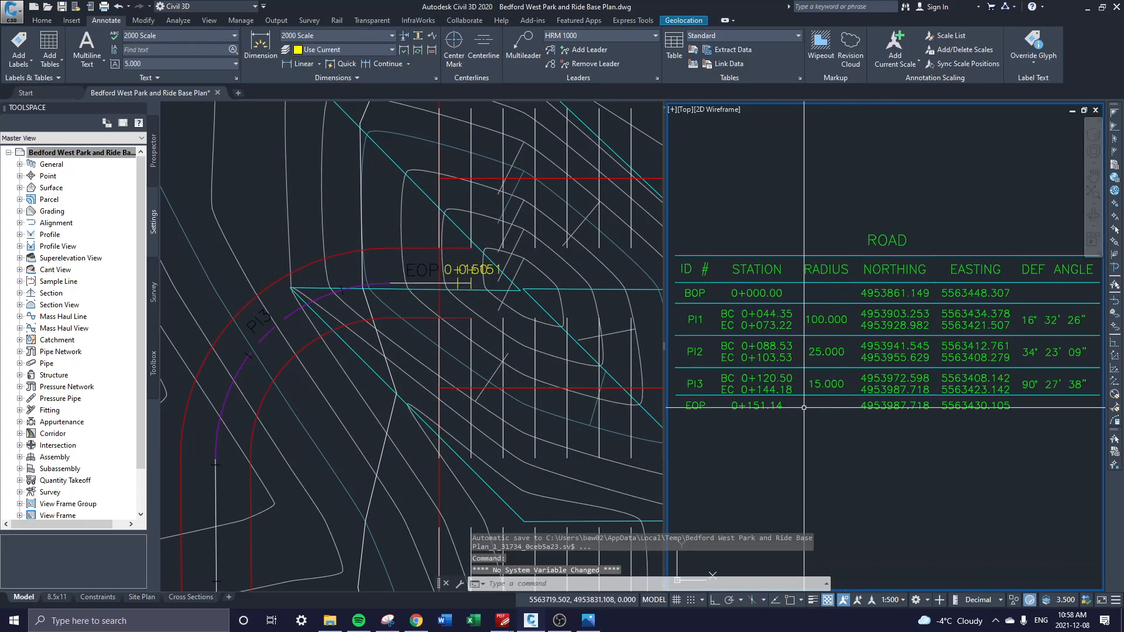
pyautogui.scroll(-3, 927, 414)
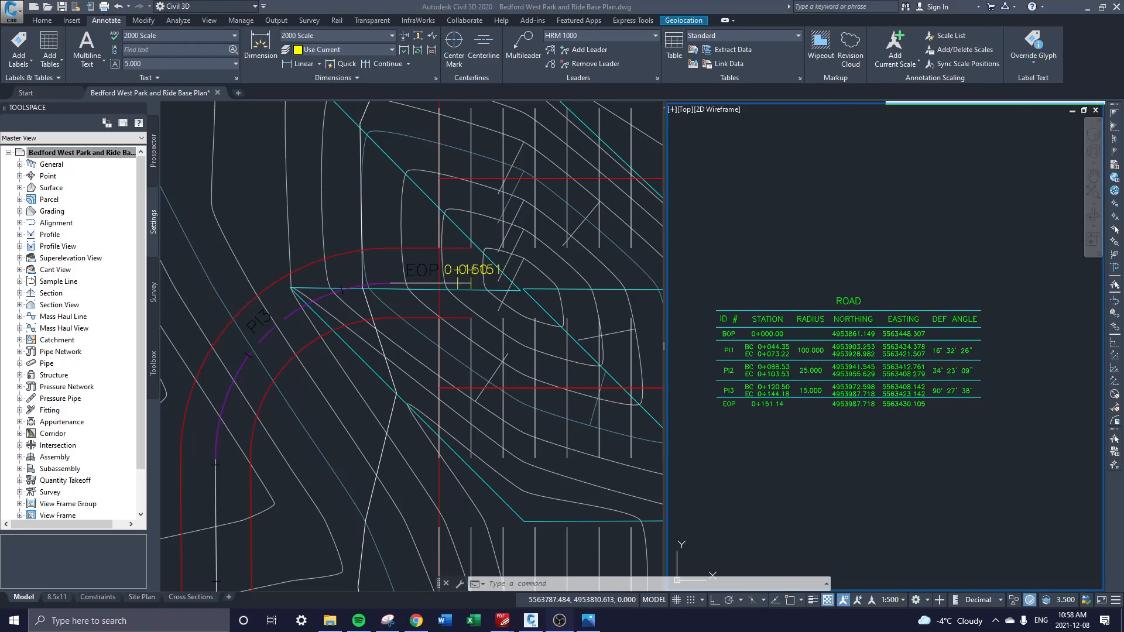
# - Try stretching the road alignment's end point eastward to about station 0+160, and undo the edit
pyautogui.click(390, 231)
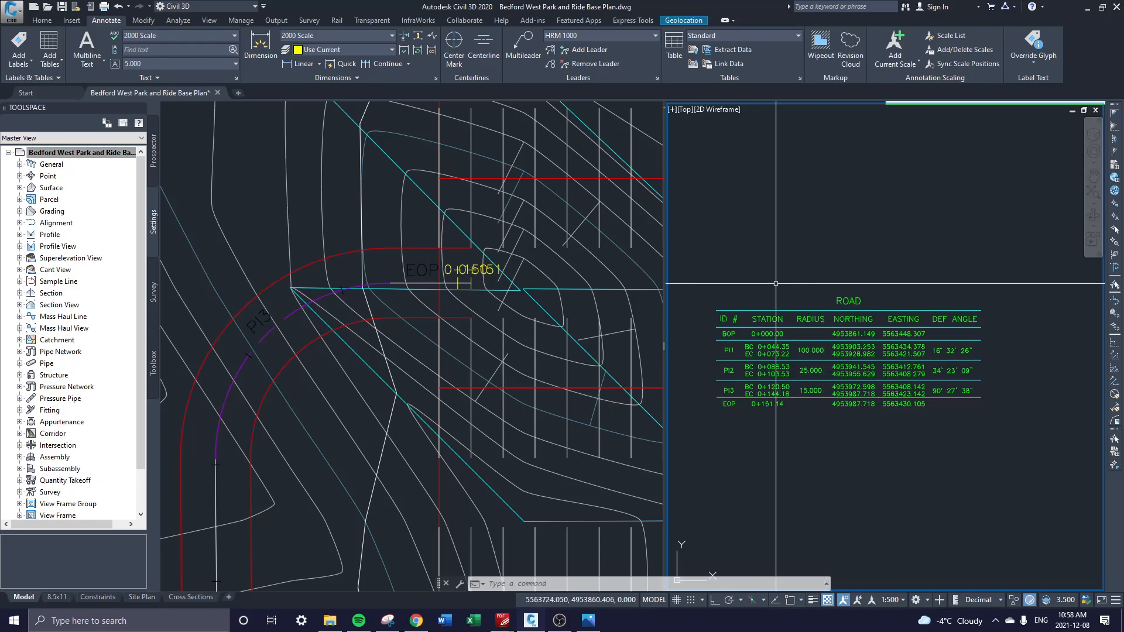
pyautogui.click(410, 276)
pyautogui.click(390, 284)
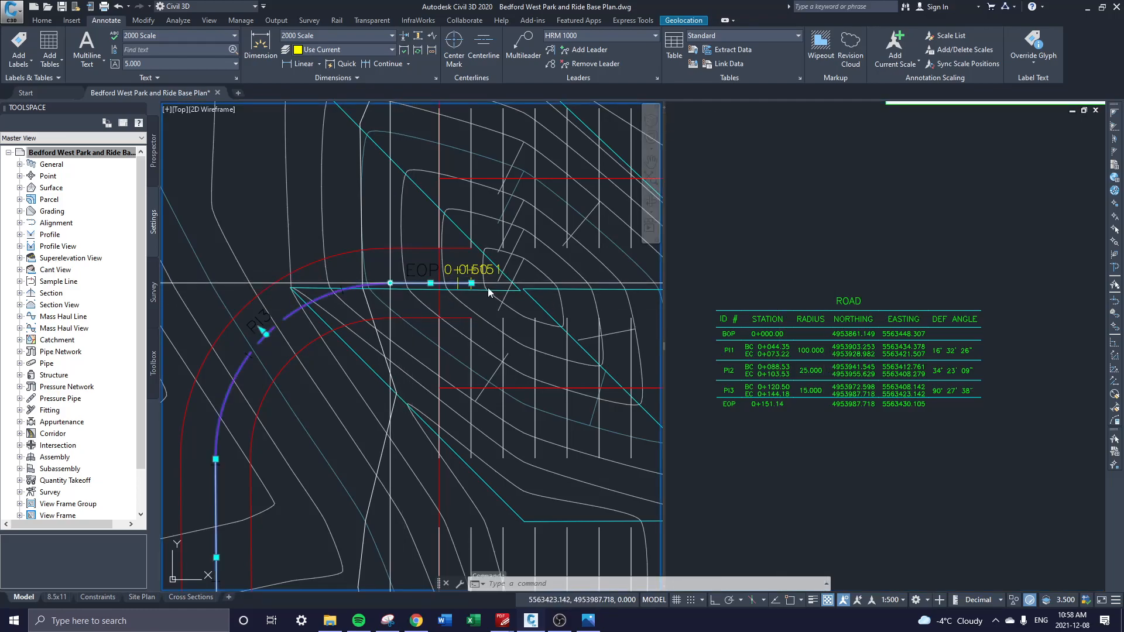
pyautogui.click(472, 283)
pyautogui.click(575, 285)
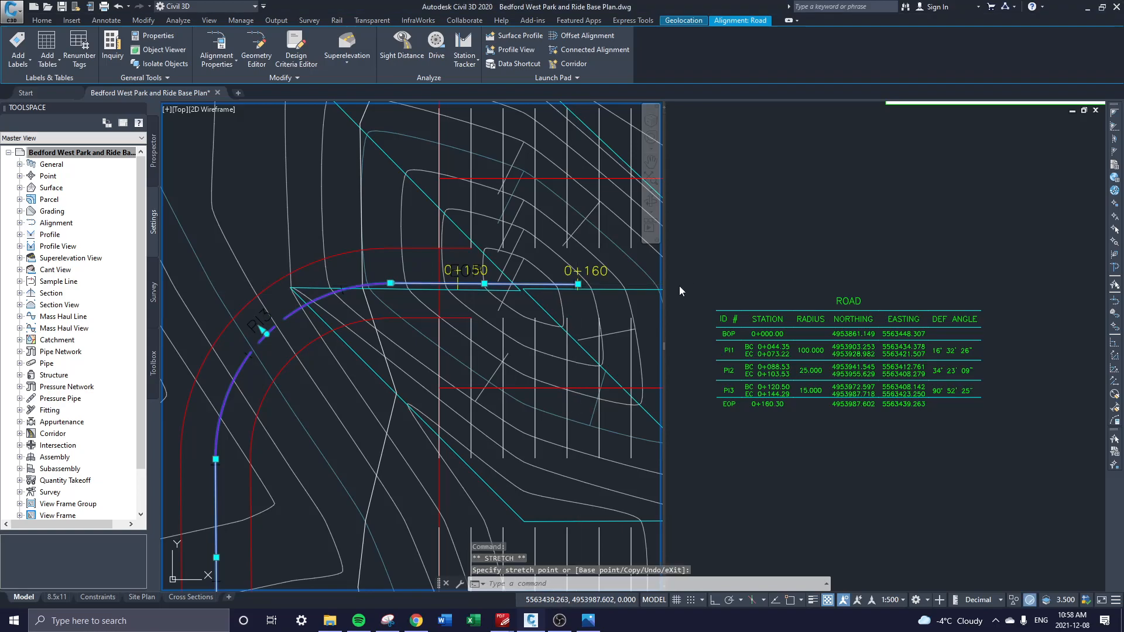
pyautogui.hotkey('ctrl', 'z')
pyautogui.press('Escape')
# - Try reshaping the alignment's PI3 curve to a radius of about 2.6, and undo the edit
pyautogui.click(380, 274)
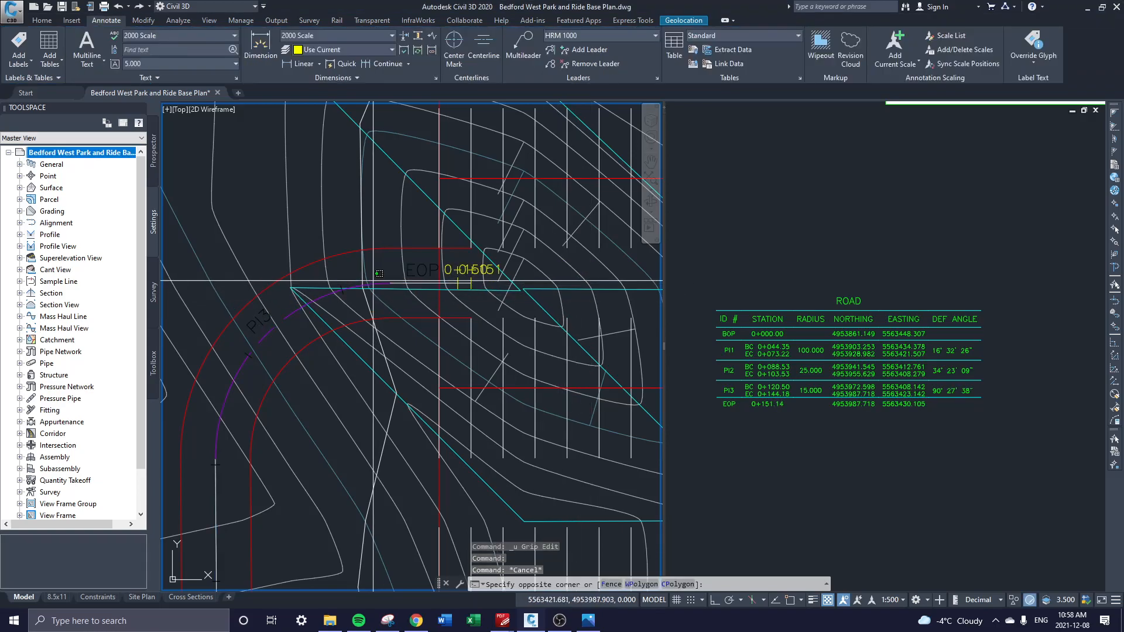
pyautogui.click(393, 292)
pyautogui.click(390, 284)
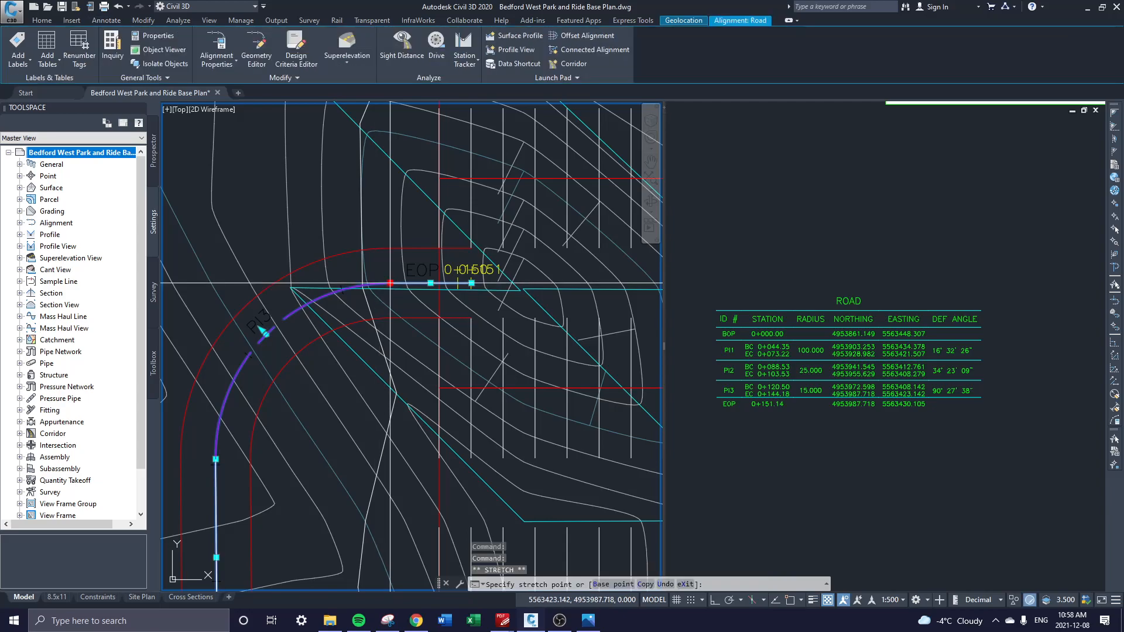
pyautogui.press('Escape')
pyautogui.click(267, 334)
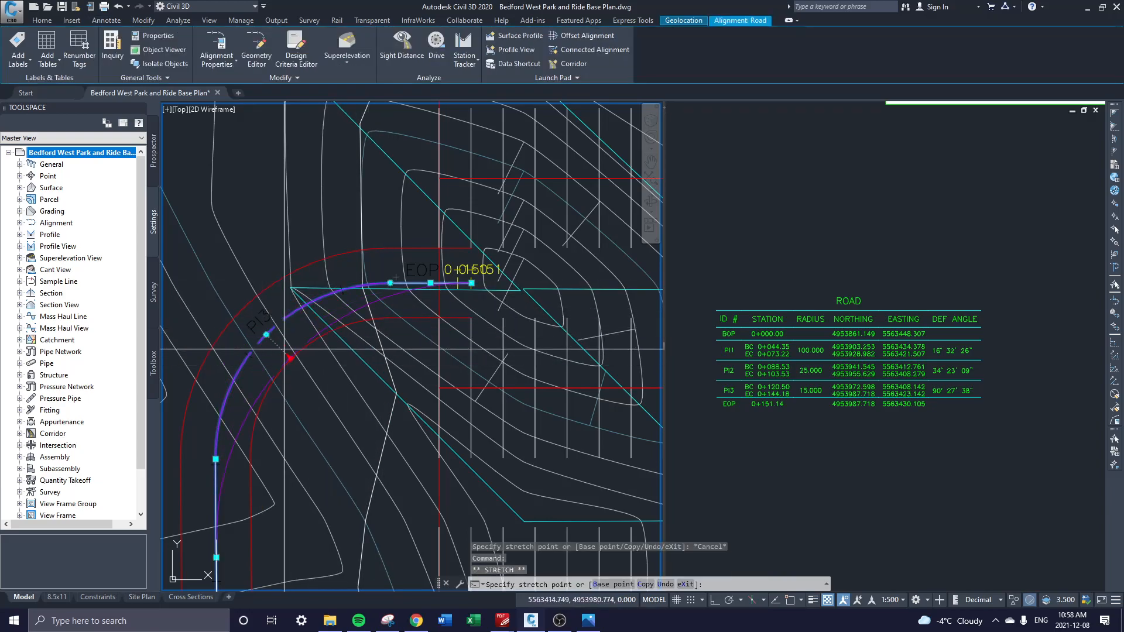
pyautogui.scroll(2, 240, 282)
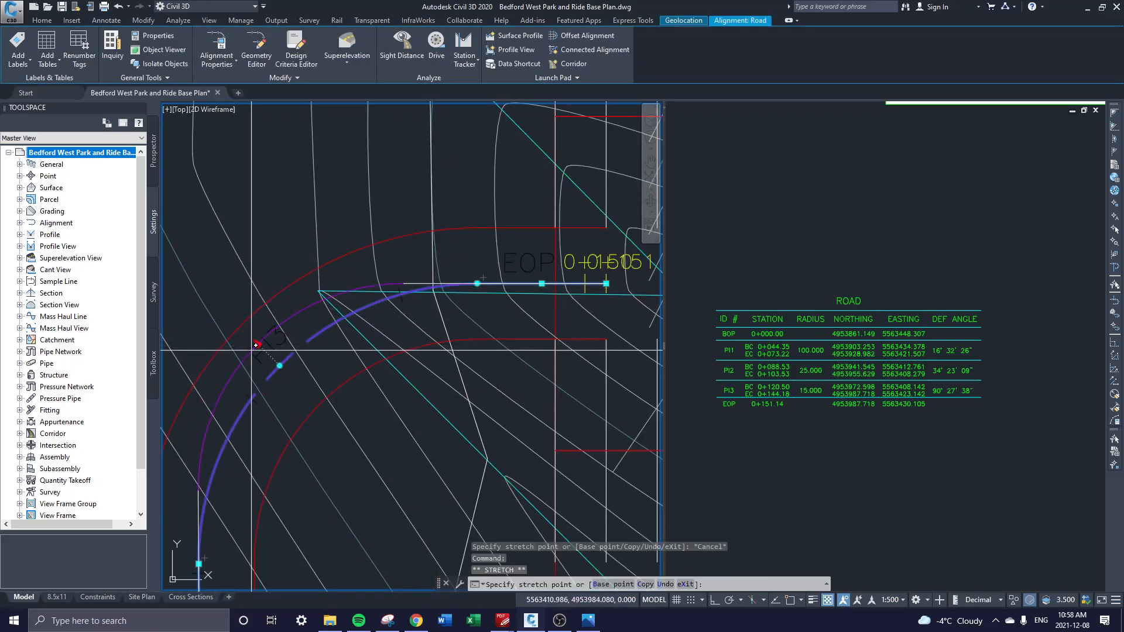
pyautogui.click(212, 295)
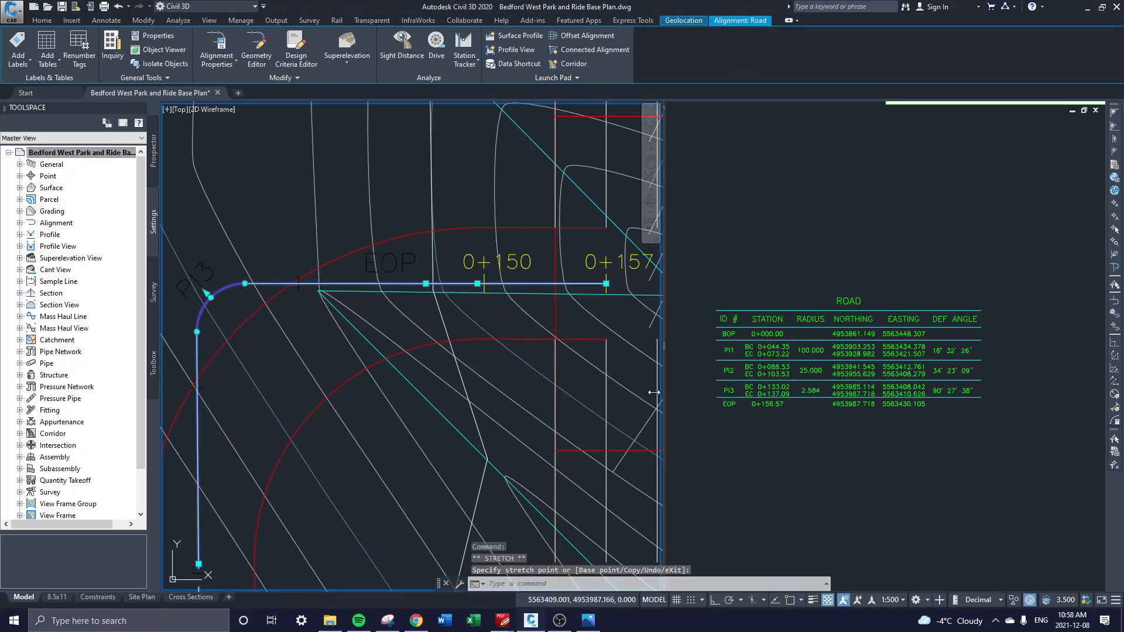
pyautogui.hotkey('ctrl', 'z')
pyautogui.press('Escape')
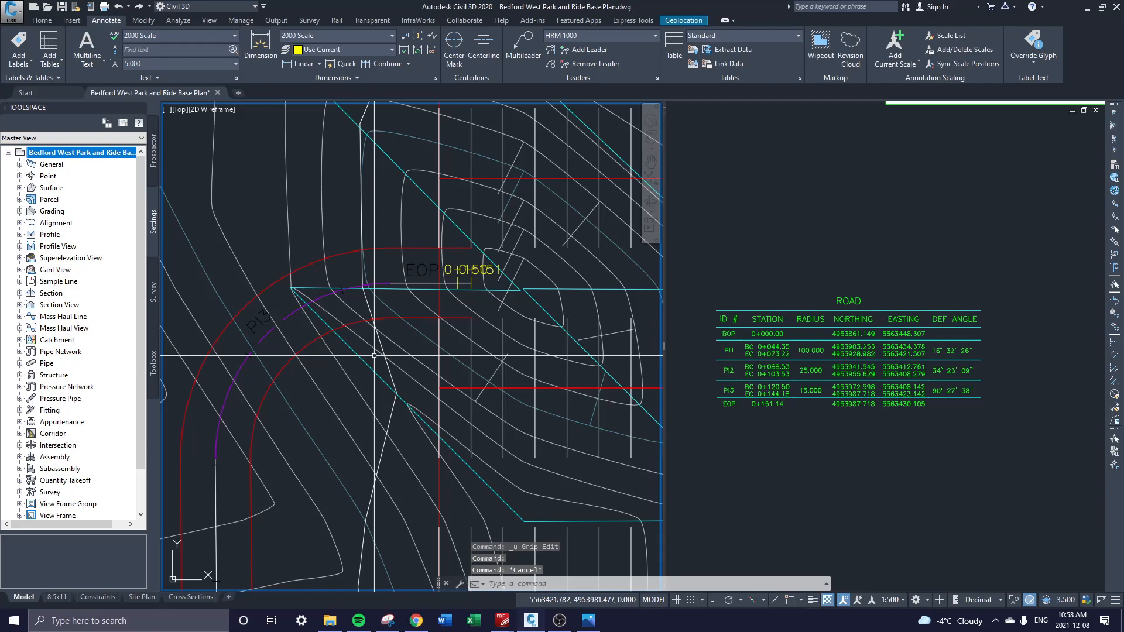
pyautogui.press('Escape')
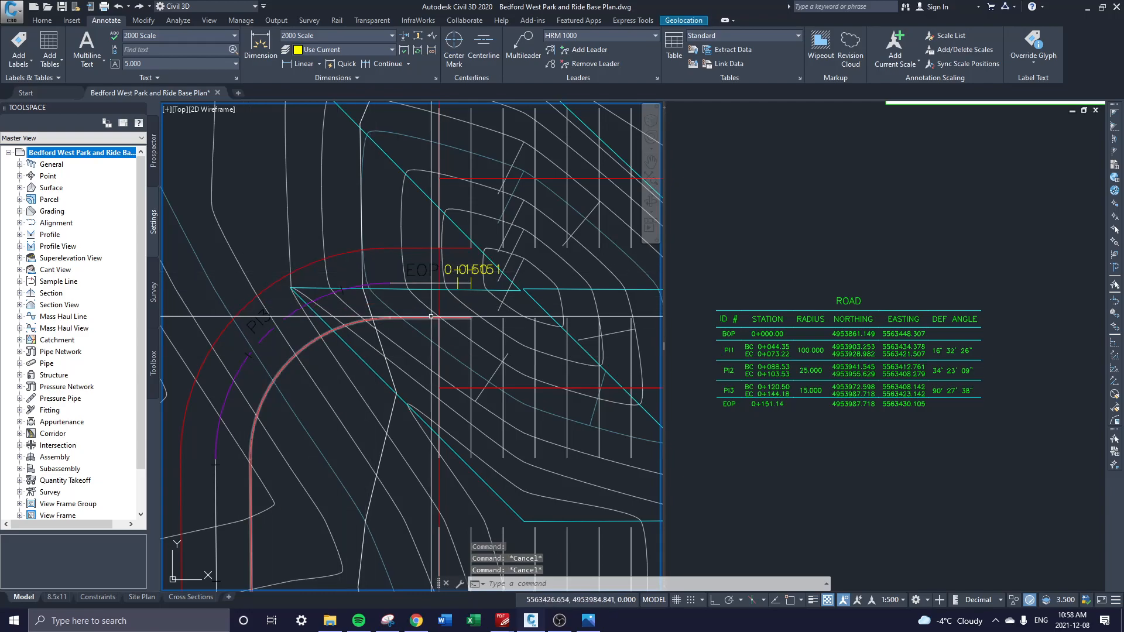
# - Review the road alignment in plan from EOP and PI3 down to BOP alongside the ROAD table
pyautogui.scroll(-4, 431, 316)
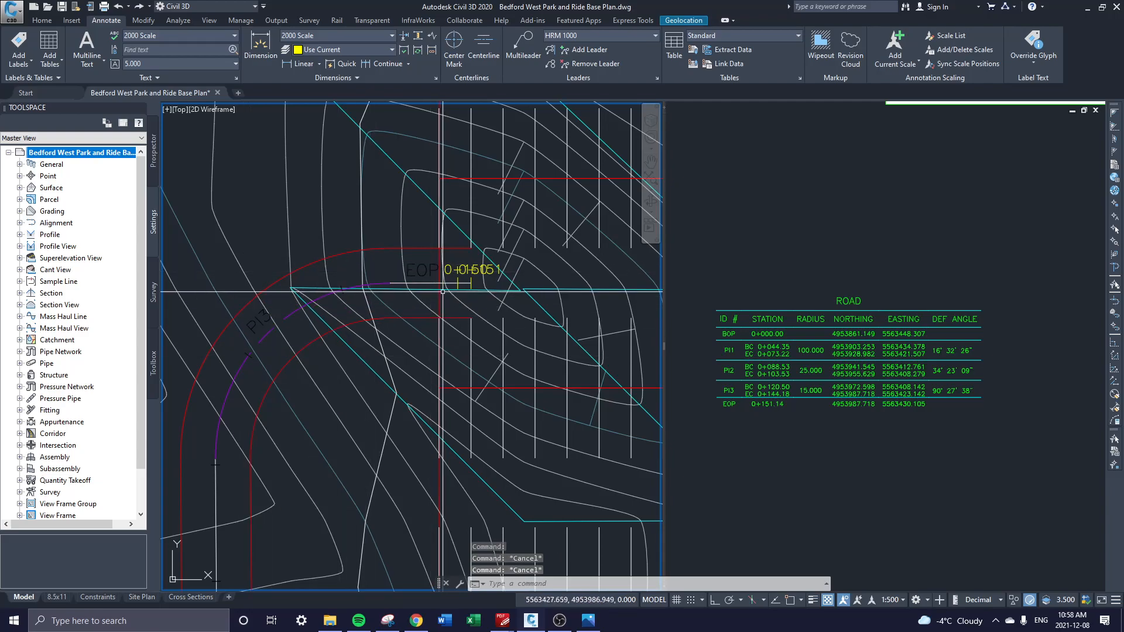
pyautogui.scroll(2, 371, 452)
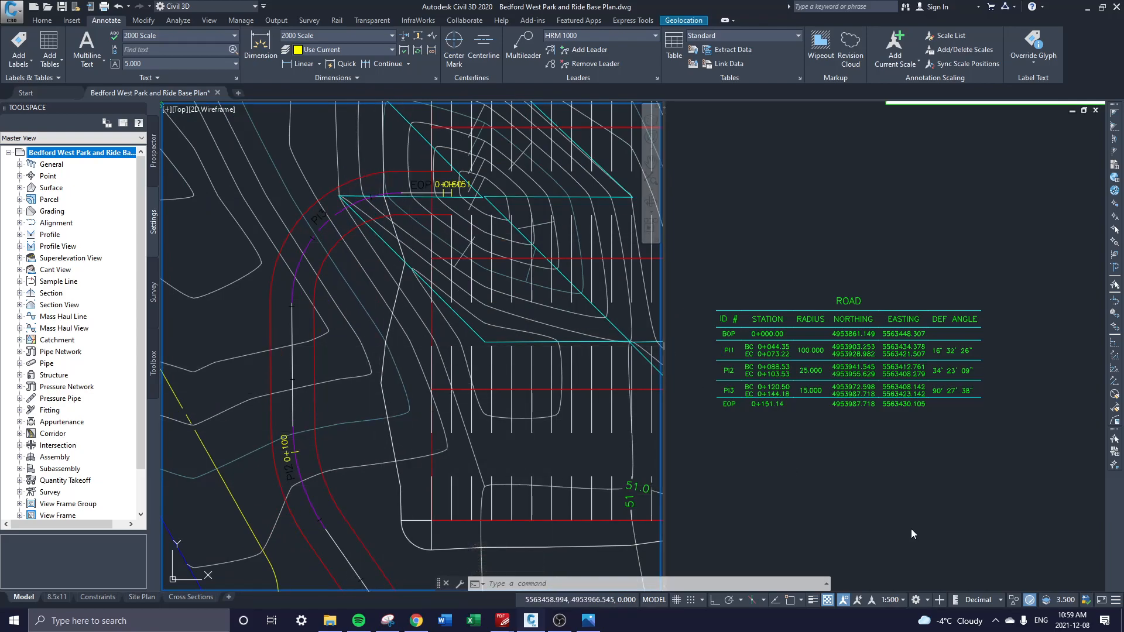
pyautogui.click(909, 412)
pyautogui.moveTo(859, 504); pyautogui.dragTo(949, 187, button='middle')
pyautogui.moveTo(873, 117); pyautogui.dragTo(880, 264, button='middle')
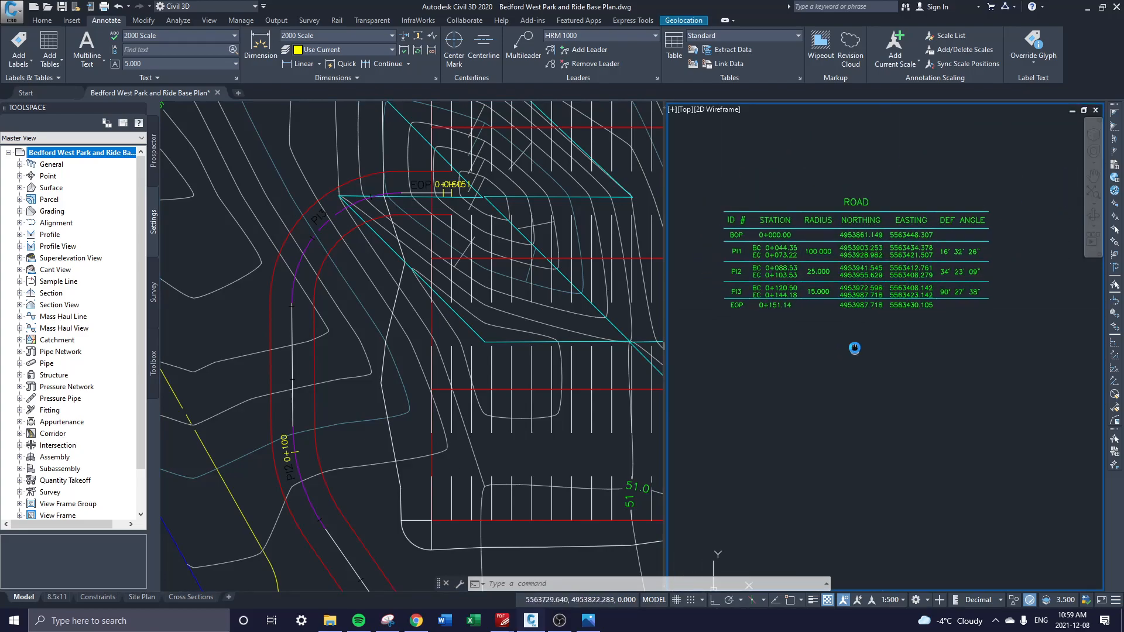
pyautogui.click(483, 517)
pyautogui.moveTo(483, 517)
pyautogui.mouseDown(button='middle')
pyautogui.moveTo(386, 469)
pyautogui.moveTo(368, 441)
pyautogui.moveTo(387, 474)
pyautogui.mouseUp(button='middle')
pyautogui.press('Escape')
pyautogui.press('Escape')
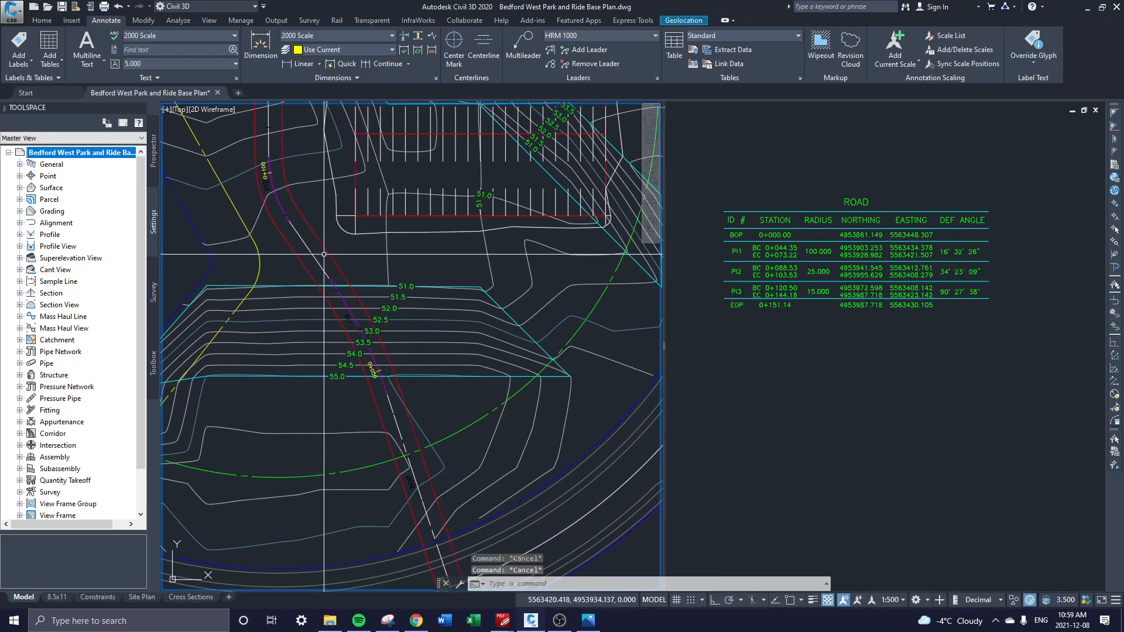
pyautogui.scroll(2, 393, 397)
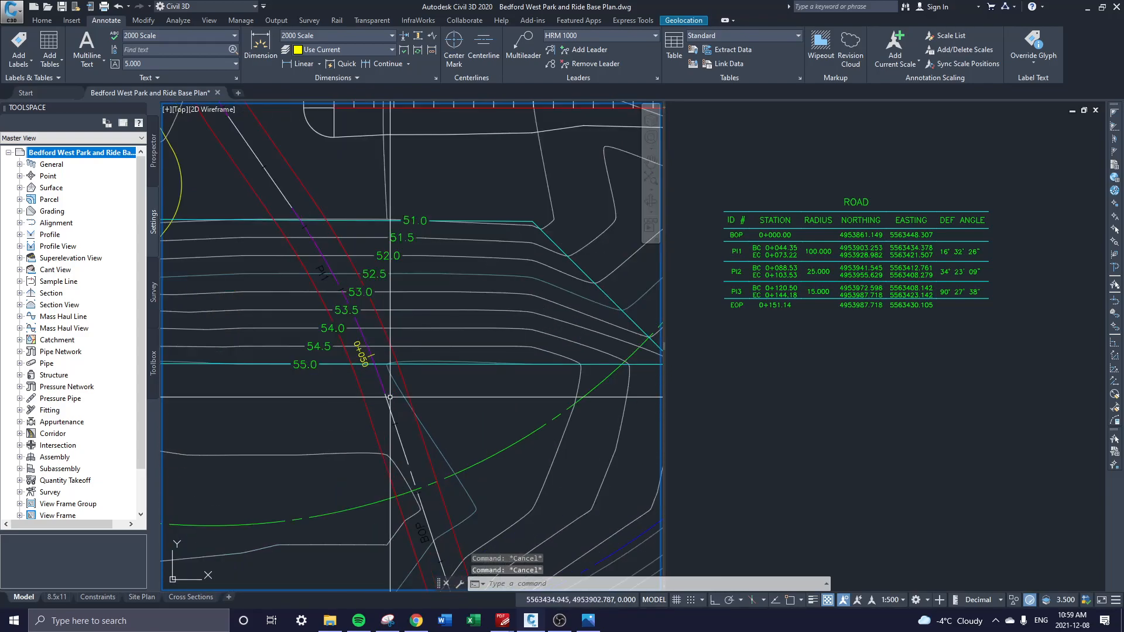
pyautogui.moveTo(394, 398); pyautogui.dragTo(378, 572, button='middle')
# - Examine the Access Road Center Line and Curve Data reference table and compare its PI columns with the ROAD table
pyautogui.click(843, 397)
pyautogui.moveTo(888, 144)
pyautogui.mouseDown(button='middle')
pyautogui.moveTo(896, 465)
pyautogui.moveTo(784, 474)
pyautogui.mouseUp(button='middle')
pyautogui.moveTo(878, 355); pyautogui.dragTo(845, 319, button='middle')
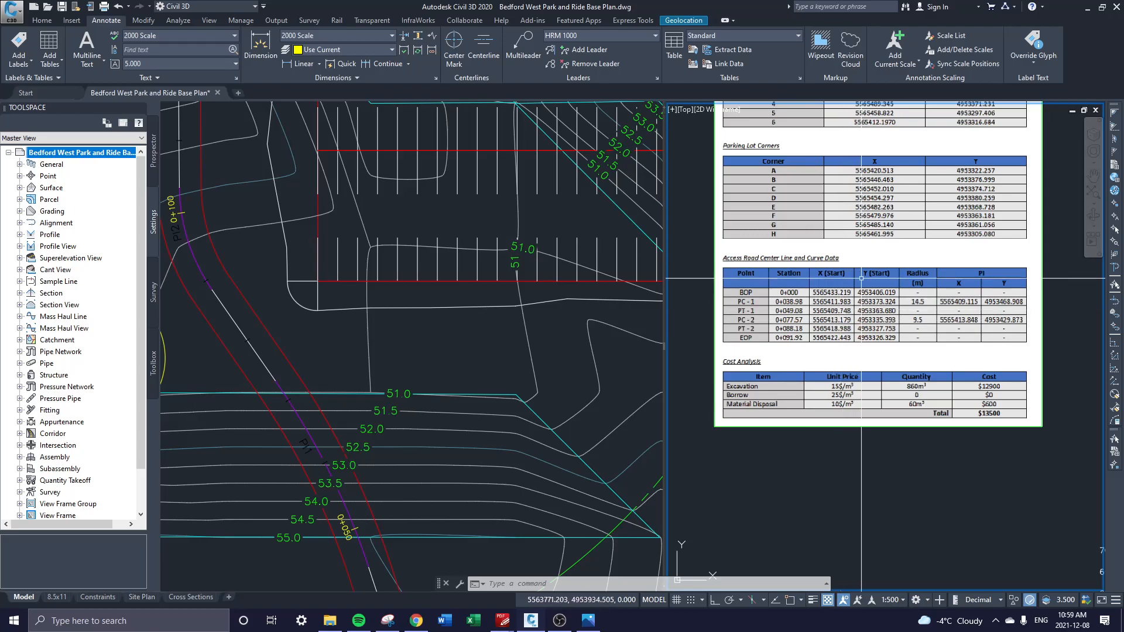
pyautogui.moveTo(937, 330)
pyautogui.mouseDown(button='middle')
pyautogui.moveTo(917, 326)
pyautogui.moveTo(937, 334)
pyautogui.mouseUp(button='middle')
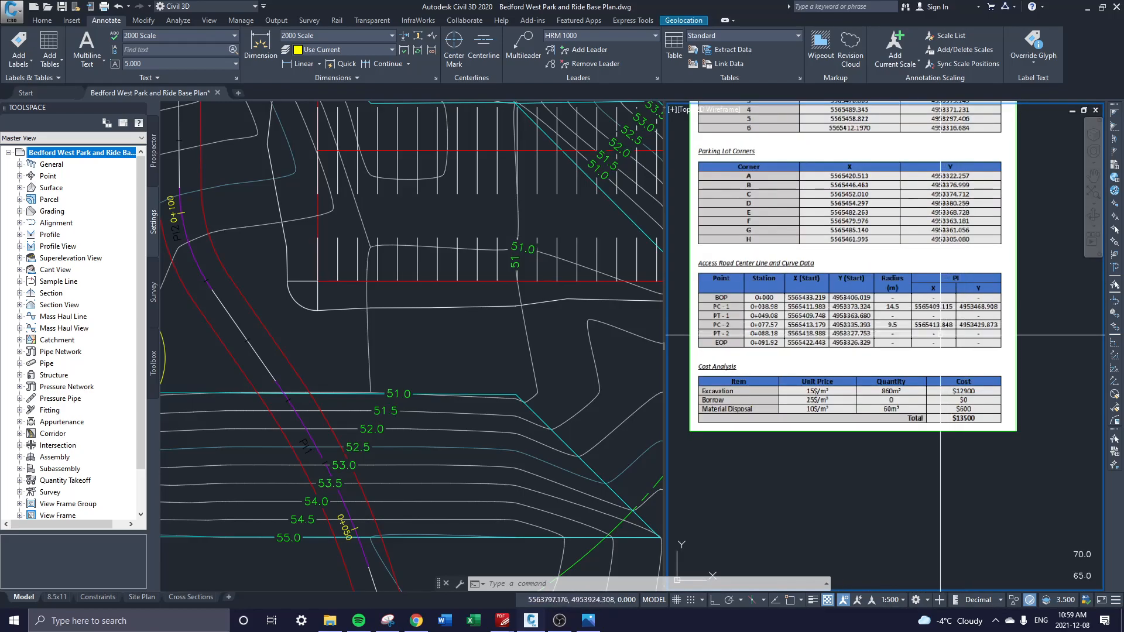
pyautogui.scroll(2, 940, 335)
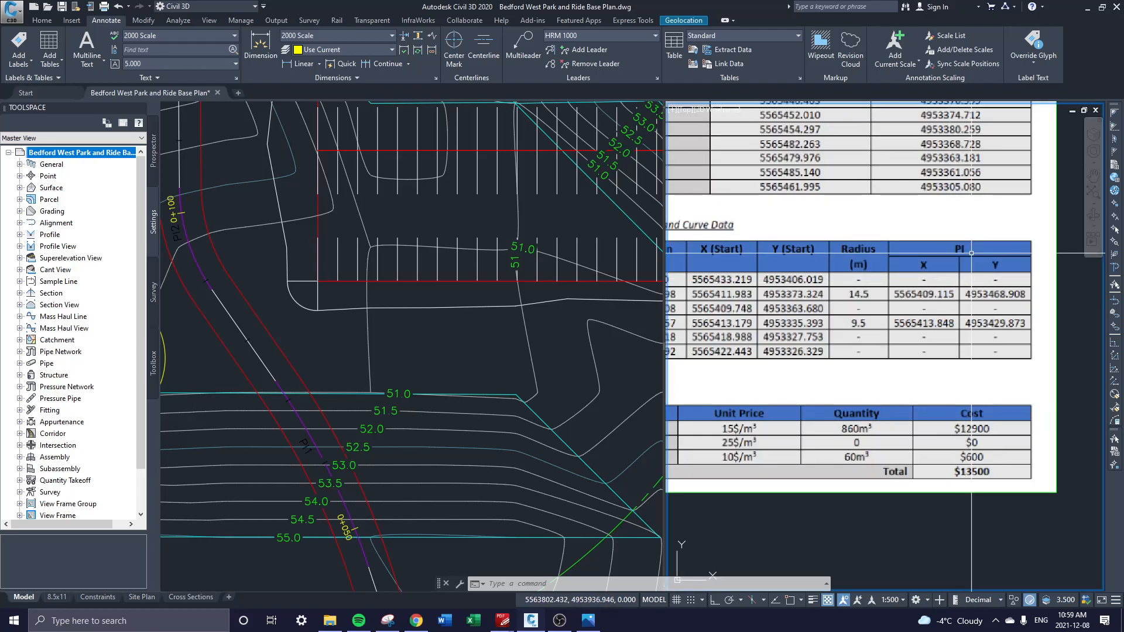
pyautogui.scroll(-6, 972, 253)
pyautogui.scroll(2, 890, 415)
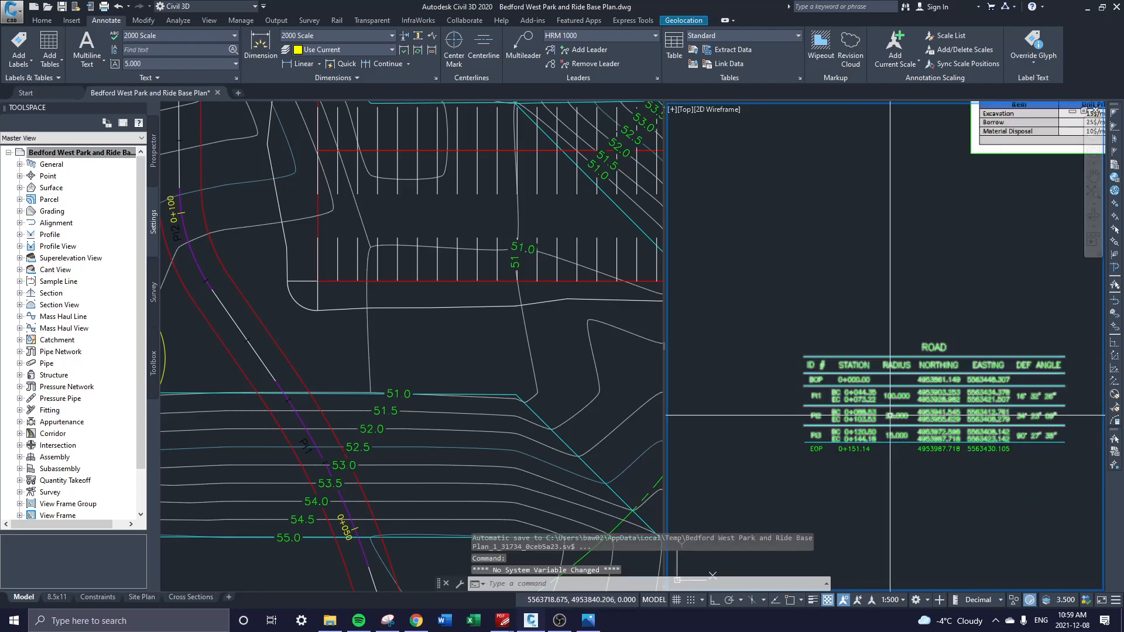
pyautogui.moveTo(925, 326); pyautogui.dragTo(696, 559, button='middle')
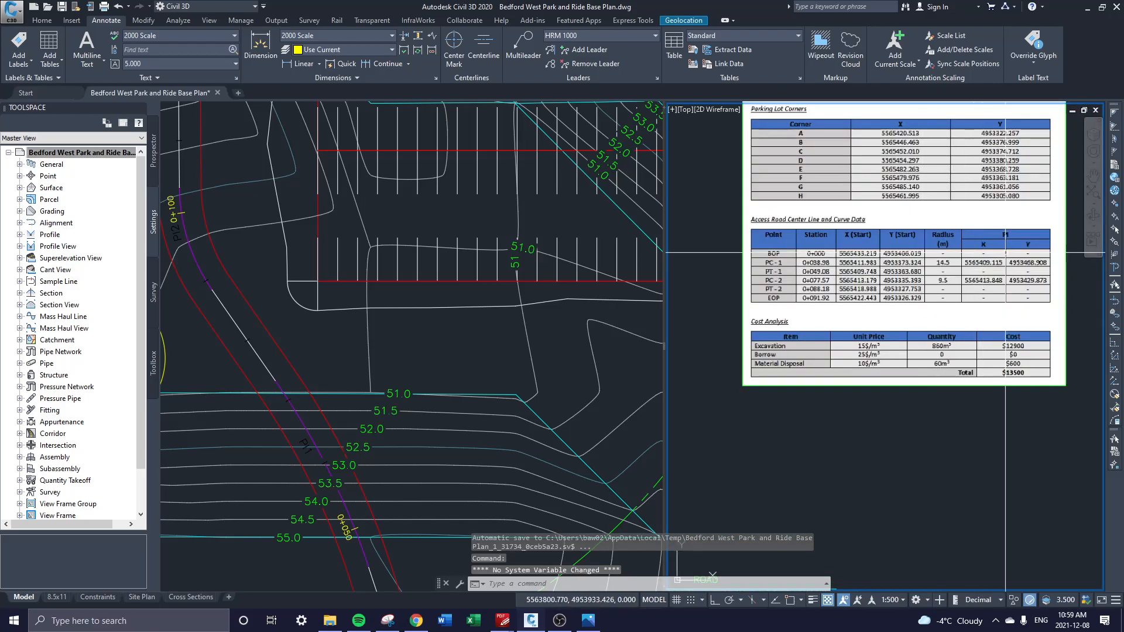
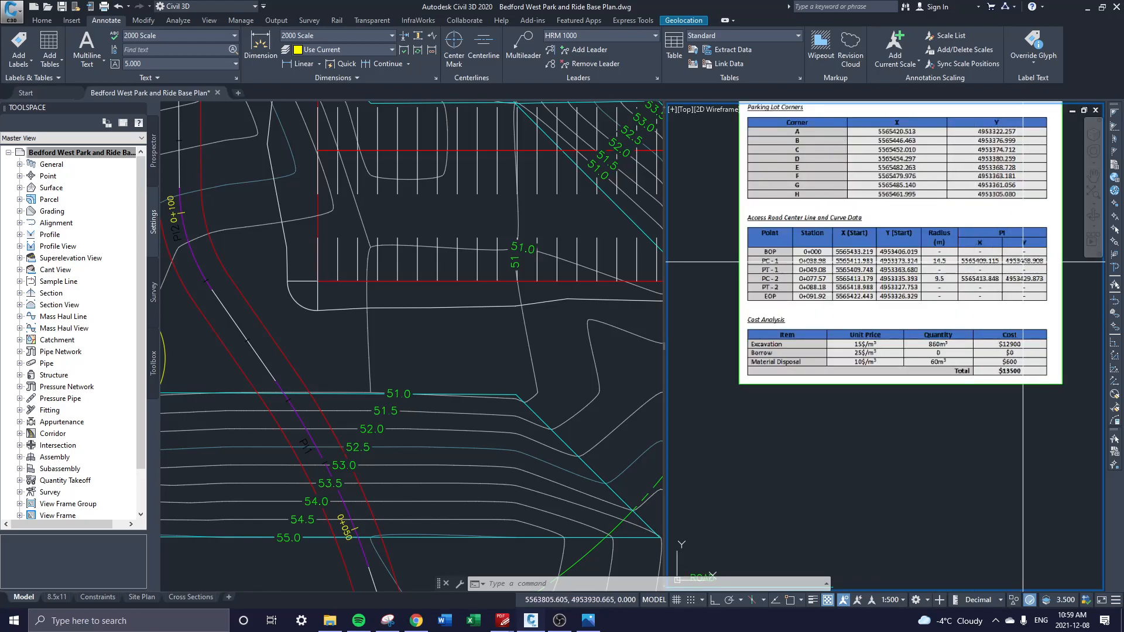
pyautogui.moveTo(1016, 264); pyautogui.dragTo(964, 262, button='middle')
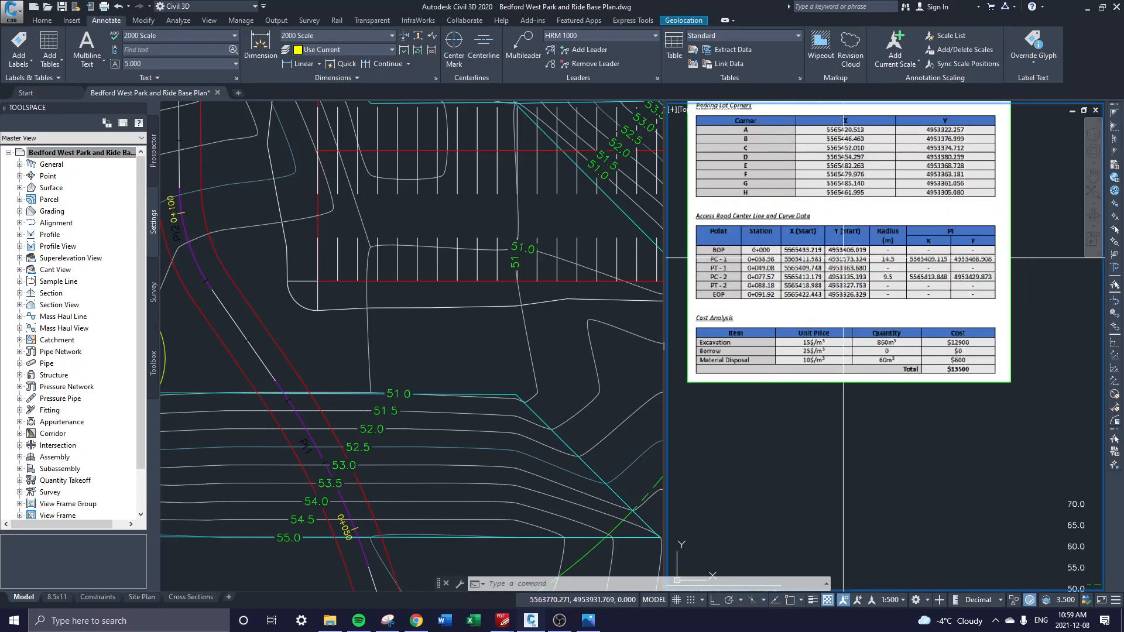
pyautogui.scroll(-3, 878, 378)
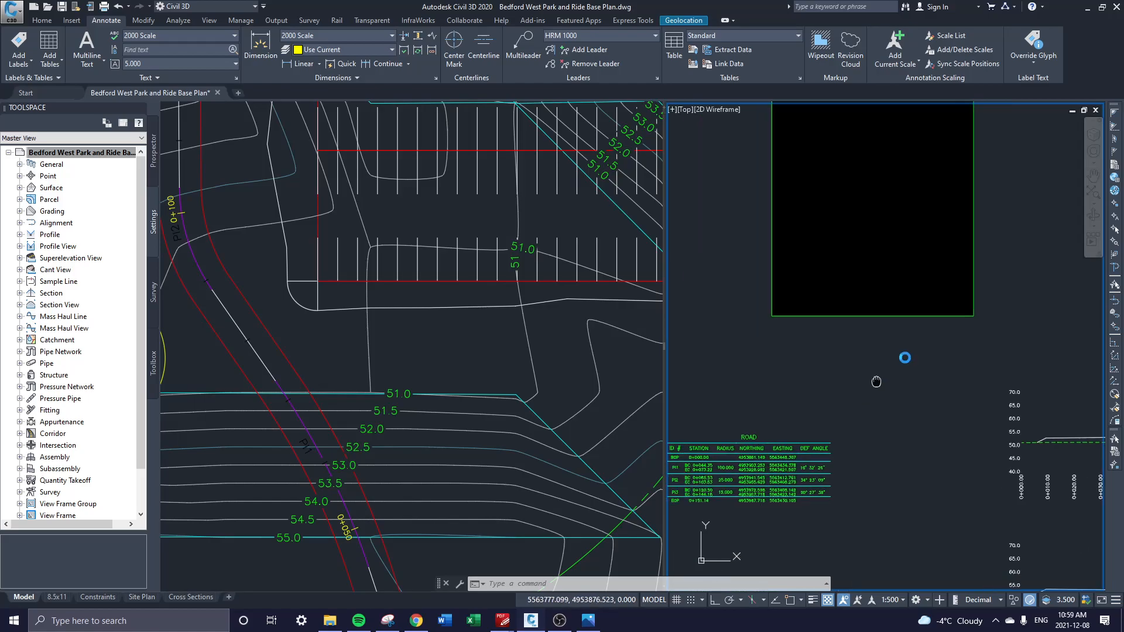
pyautogui.scroll(4, 889, 422)
pyautogui.scroll(2, 910, 399)
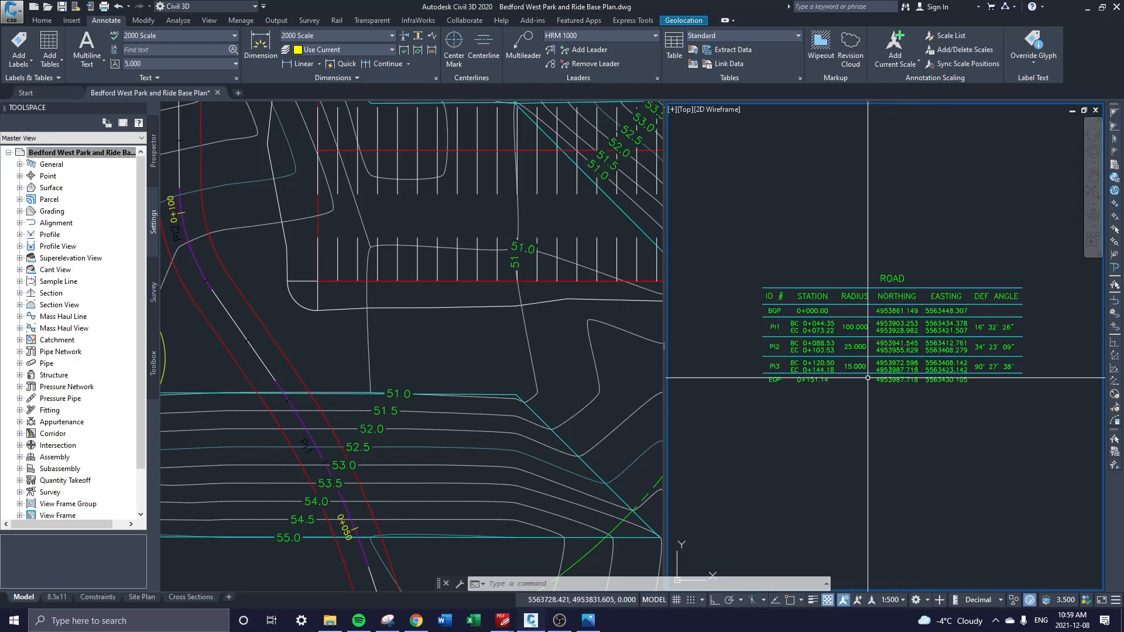
pyautogui.moveTo(967, 409); pyautogui.dragTo(953, 413, button='middle')
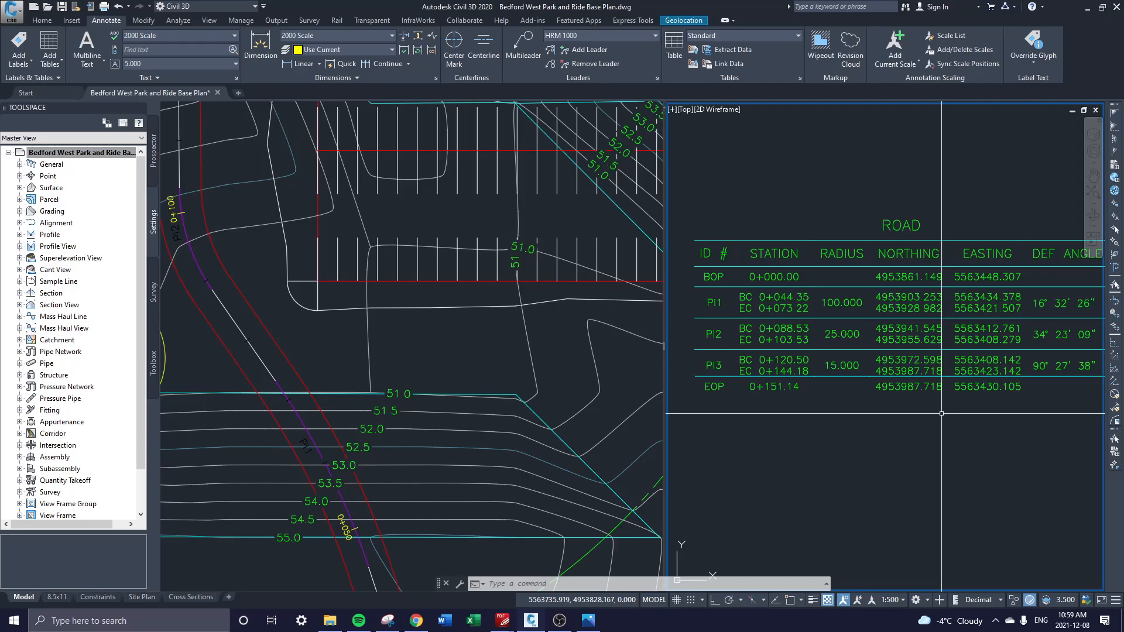
# - Open the ROAD table's style for editing at its data properties
pyautogui.click(898, 276)
pyautogui.rightClick(898, 275)
pyautogui.press('Escape')
pyautogui.press('Escape')
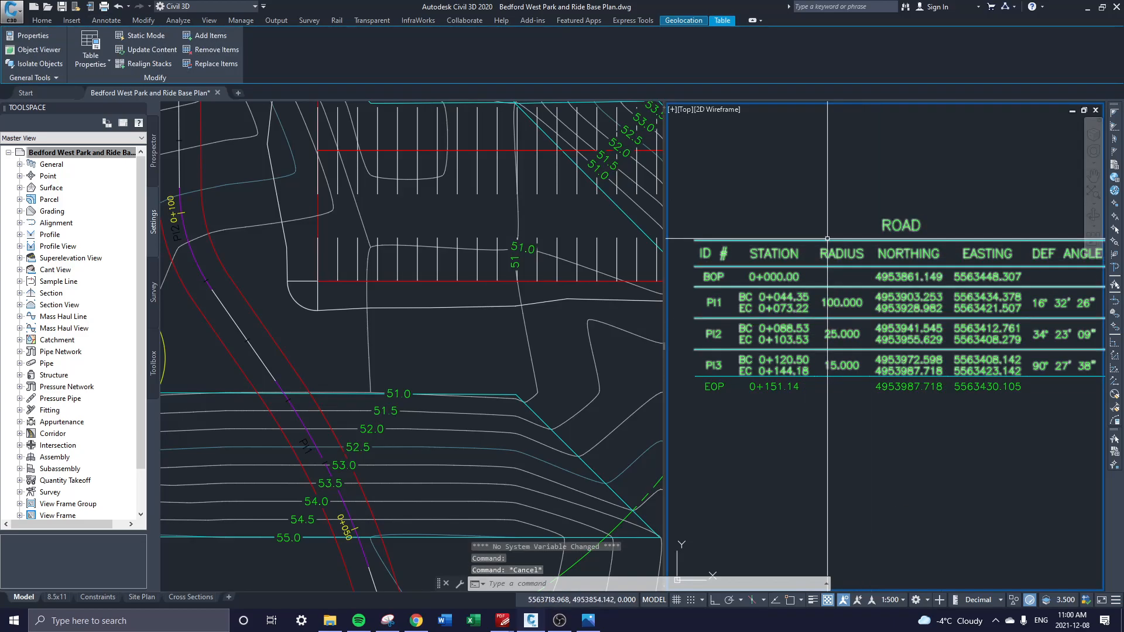
pyautogui.rightClick(827, 239)
pyautogui.click(904, 373)
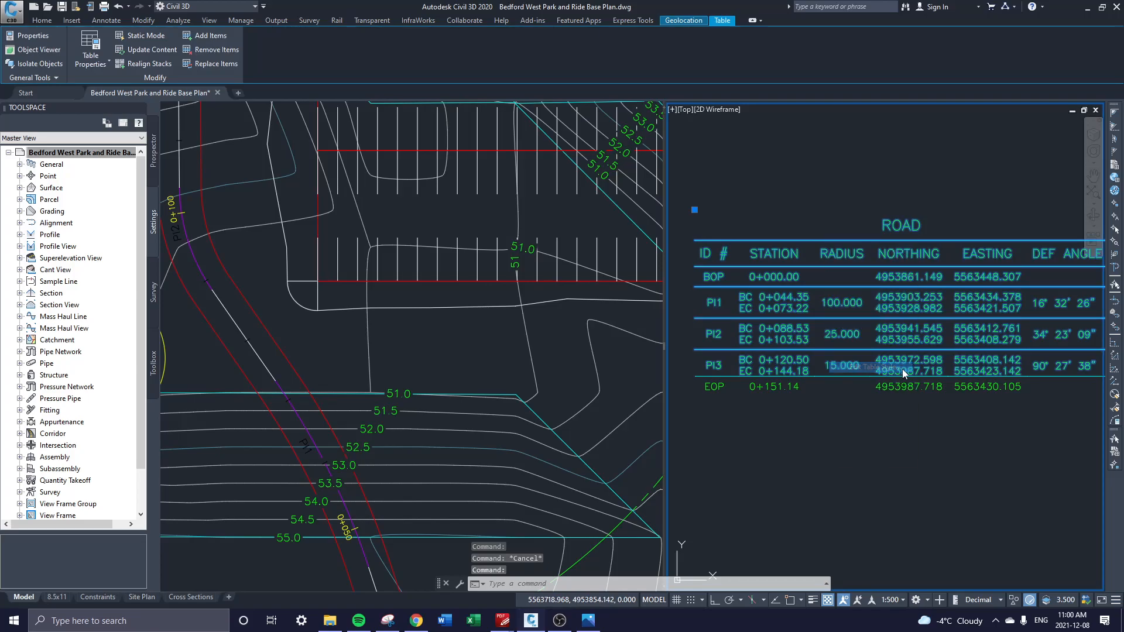
pyautogui.click(338, 162)
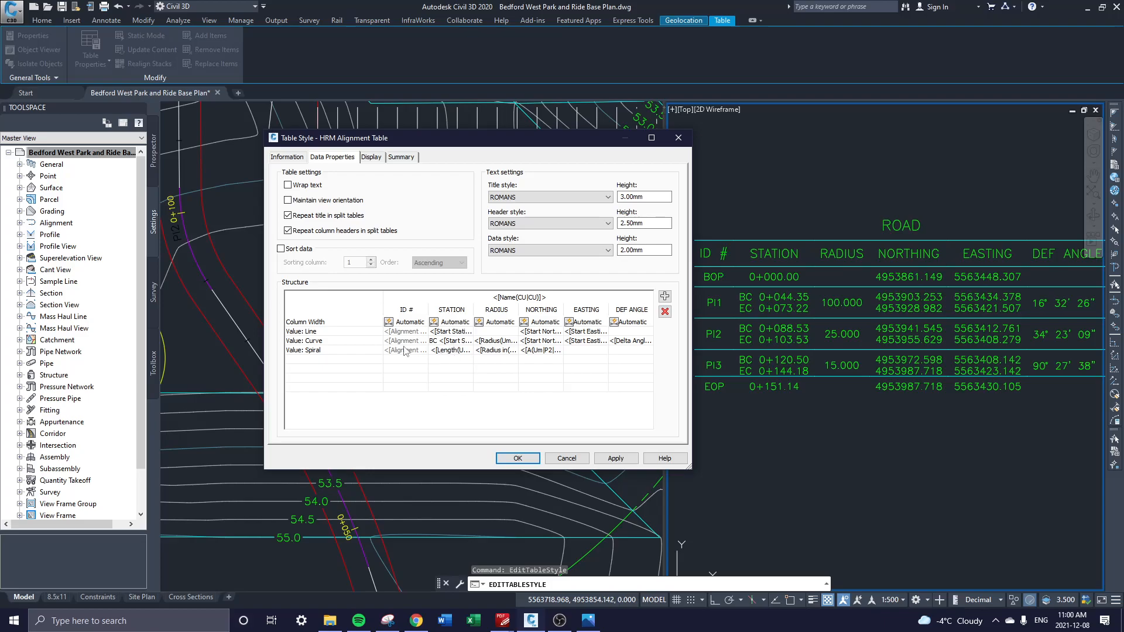
# - Try to add a PI line with the PI Extended Station property above the BC and EC stations in the STATION column's curve row
pyautogui.click(460, 342)
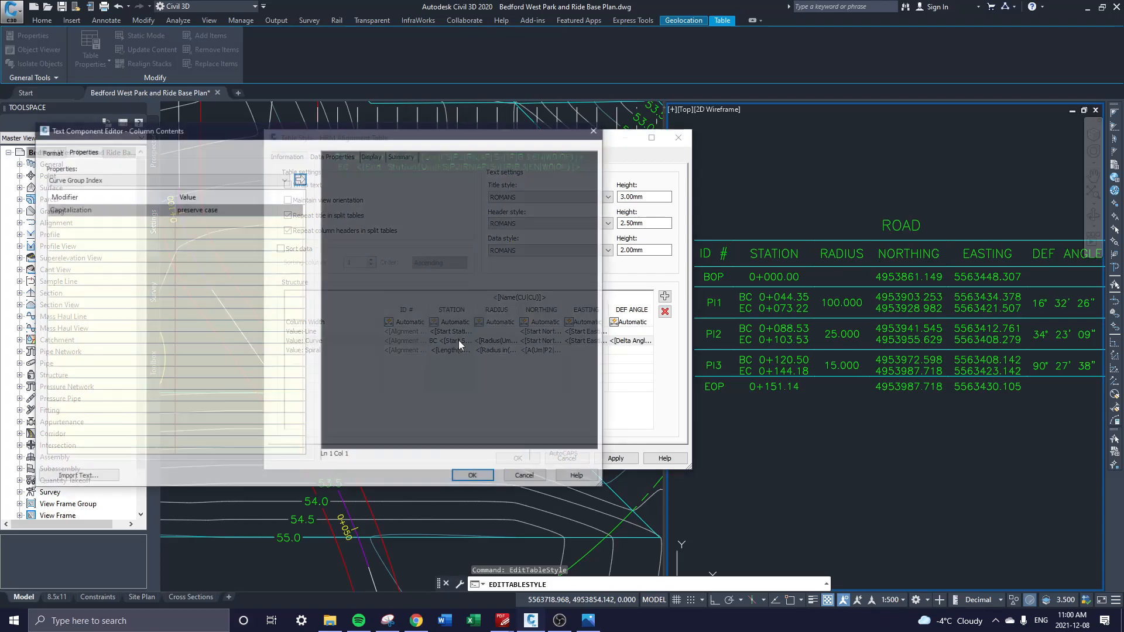
pyautogui.click(335, 155)
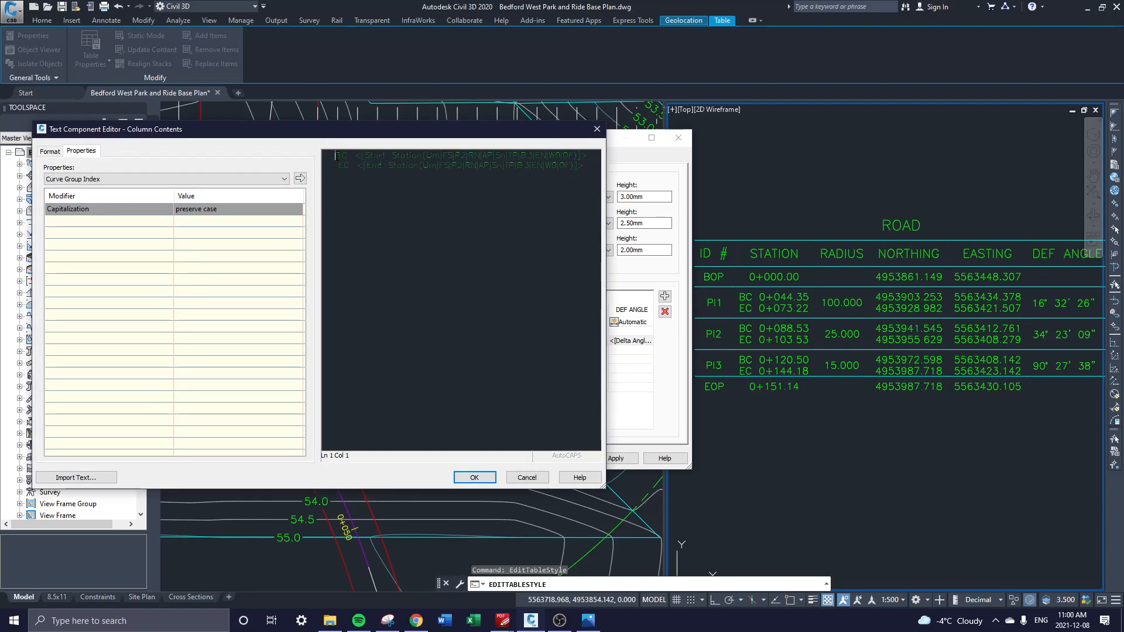
pyautogui.press('Return')
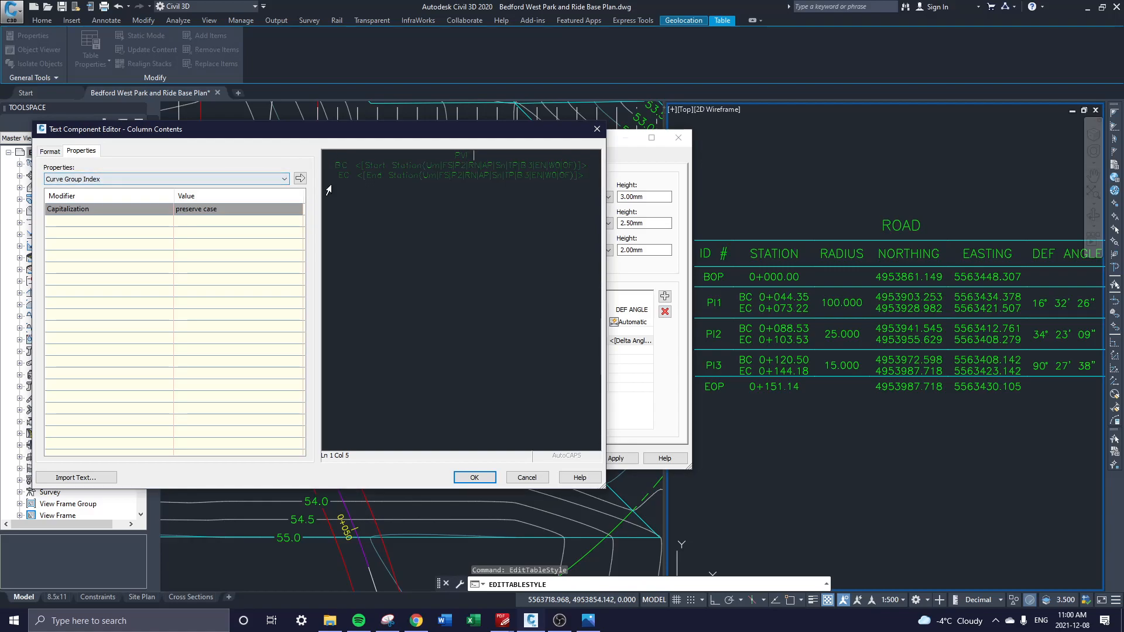
pyautogui.click(165, 178)
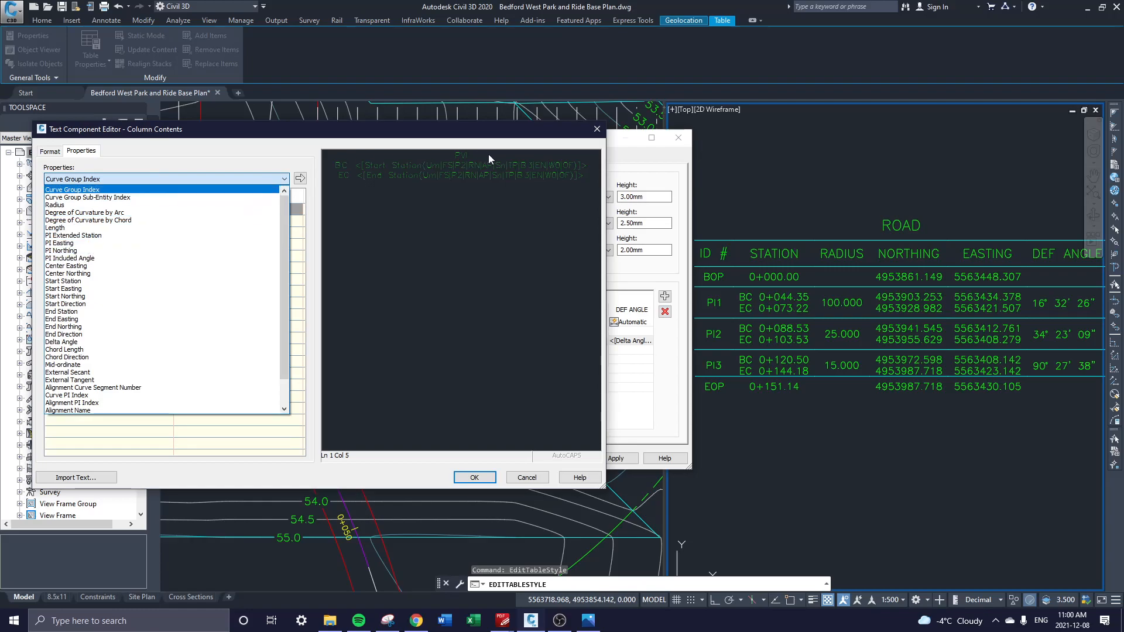
pyautogui.click(463, 153)
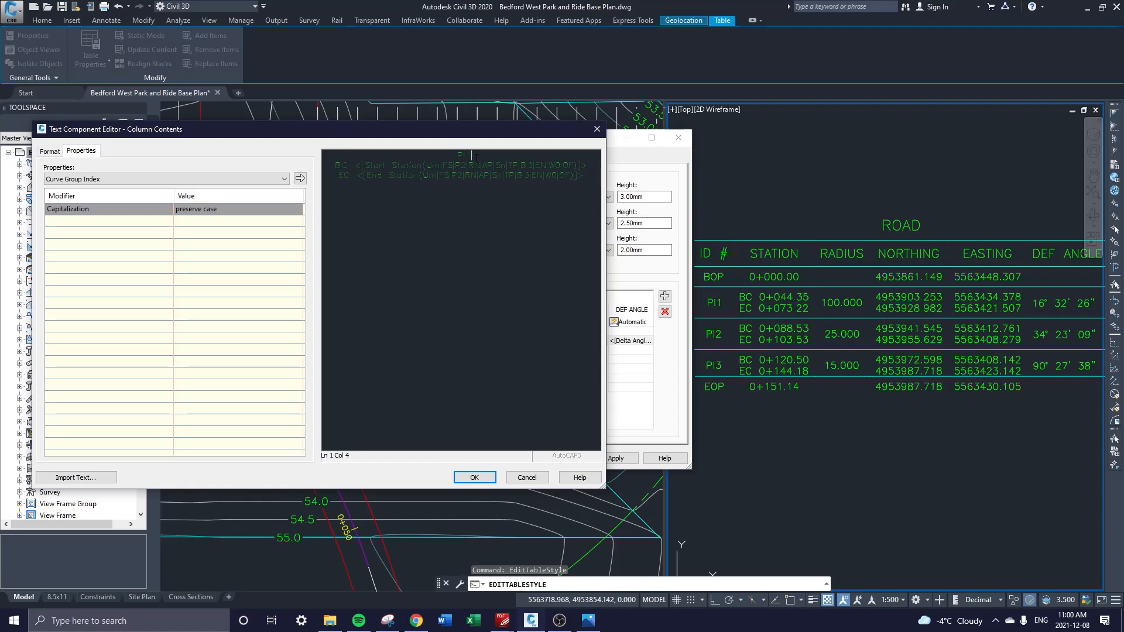
pyautogui.click(157, 179)
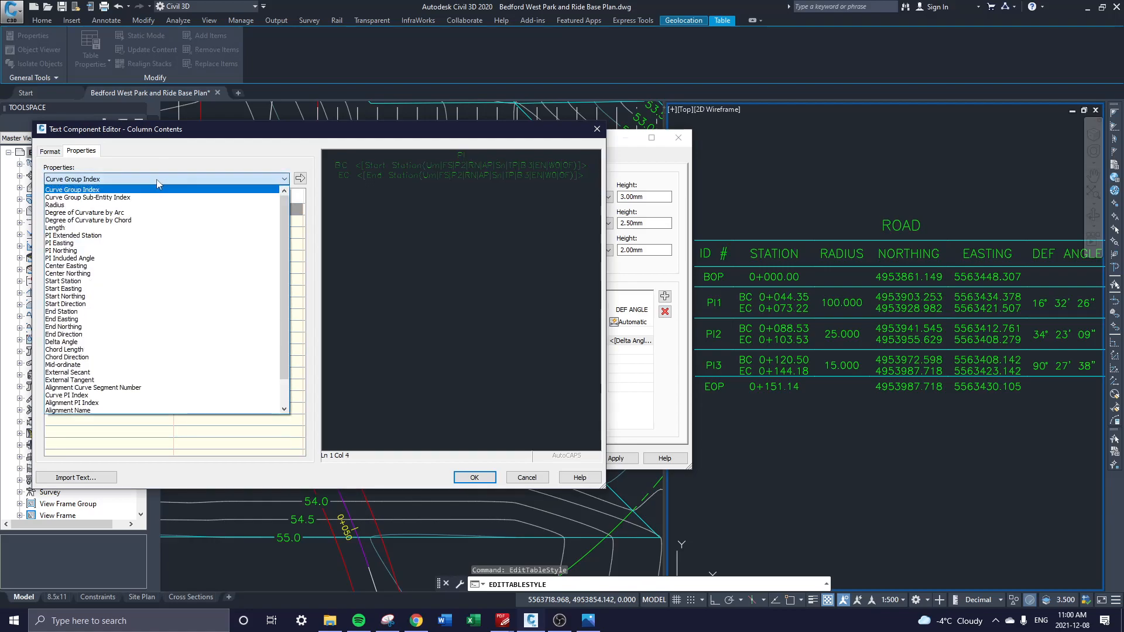
pyautogui.click(112, 236)
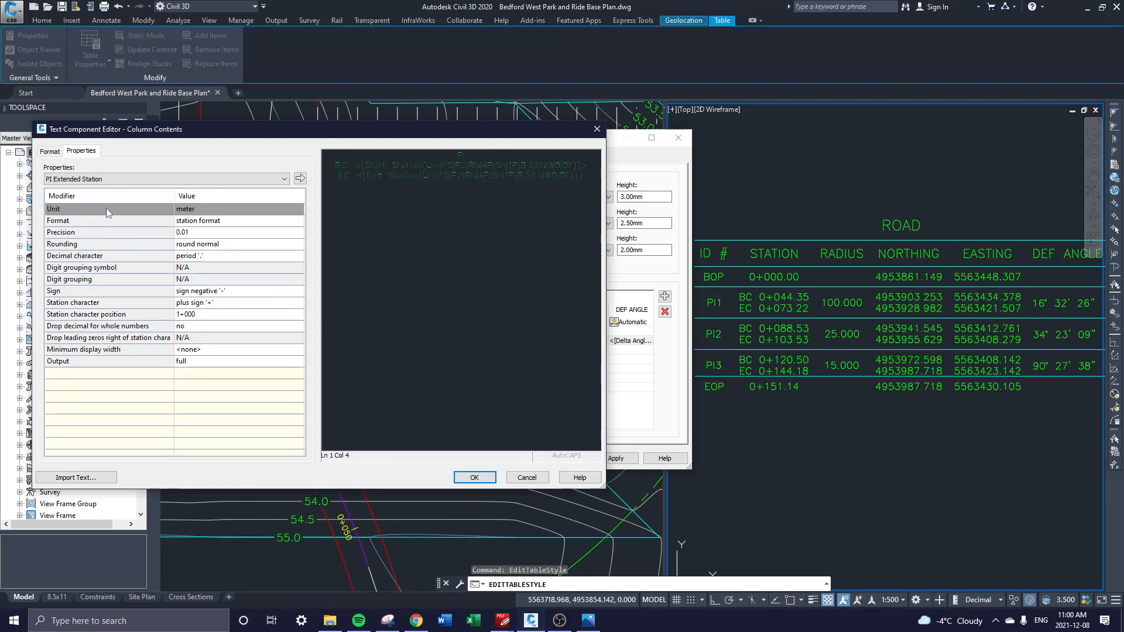
pyautogui.moveTo(473, 158); pyautogui.dragTo(455, 155)
pyautogui.press('BackSpace')
pyautogui.click(474, 477)
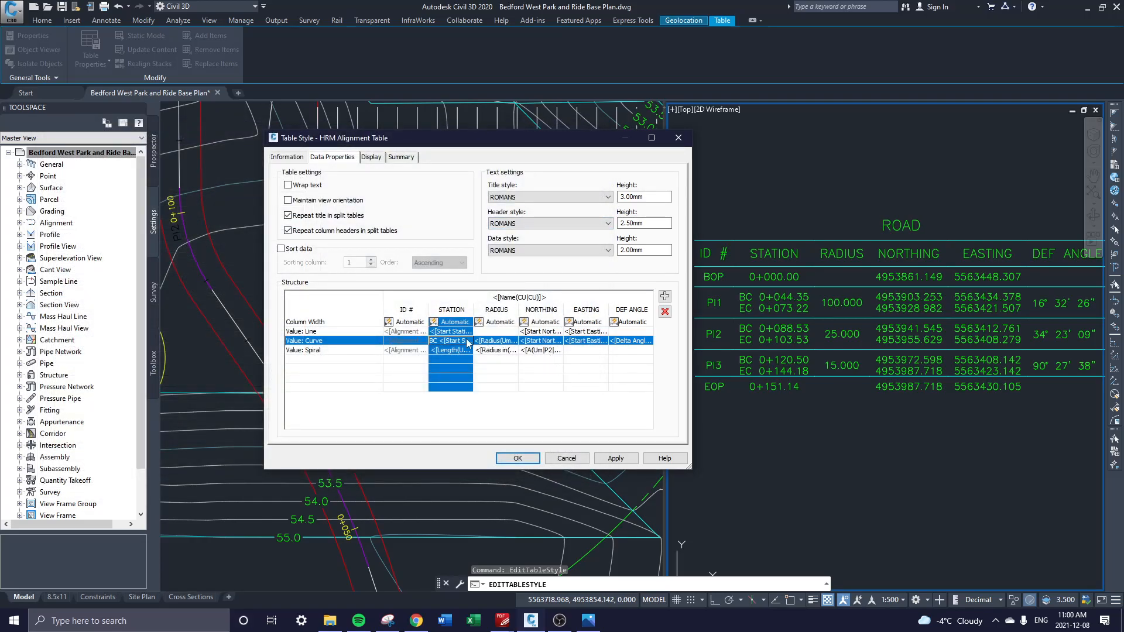
# - Add a first line reading "PI:" with the PI Northing property at 0.001 precision to the NORTHING column's curve value and apply it
pyautogui.click(540, 339)
pyautogui.doubleClick(540, 339)
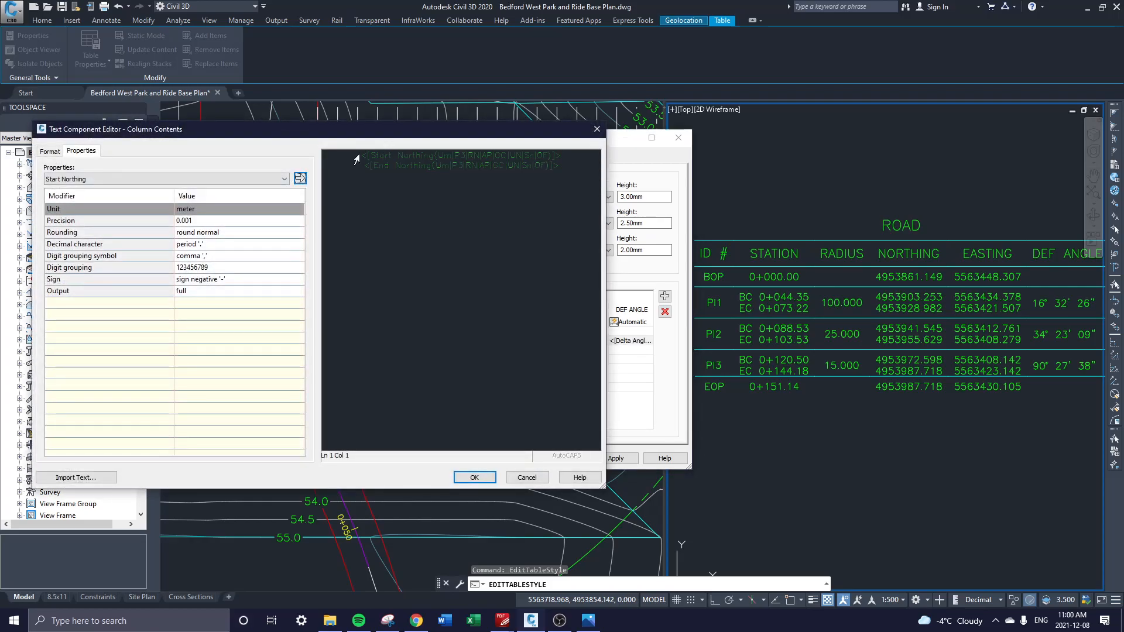
pyautogui.click(364, 154)
pyautogui.click(356, 159)
pyautogui.press('Return')
pyautogui.write('PI')
pyautogui.click(154, 180)
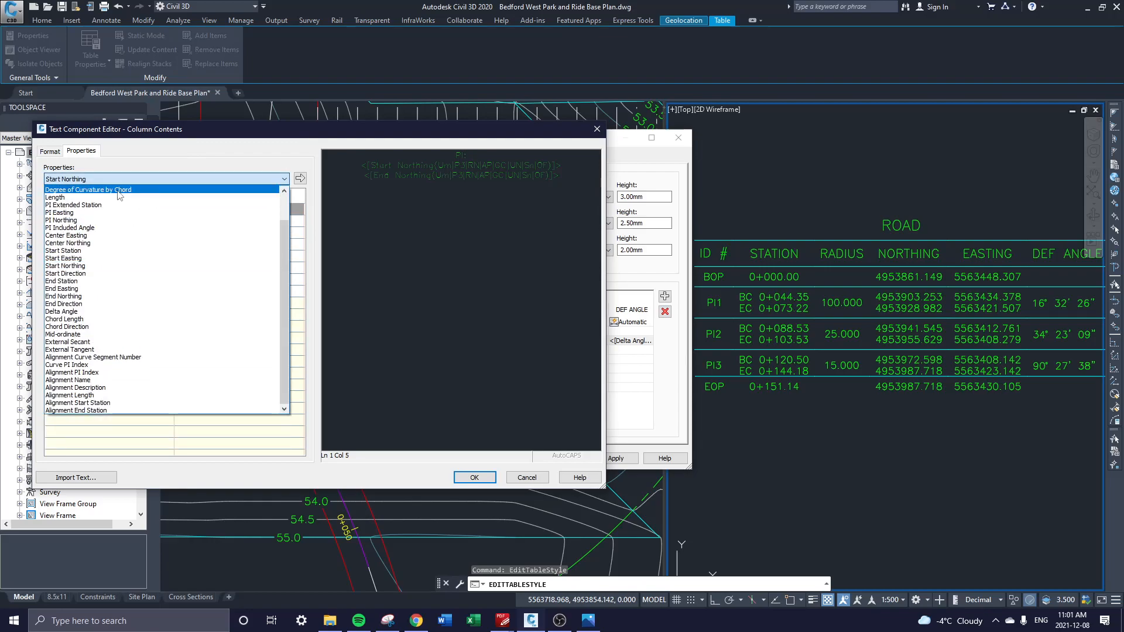
pyautogui.click(89, 220)
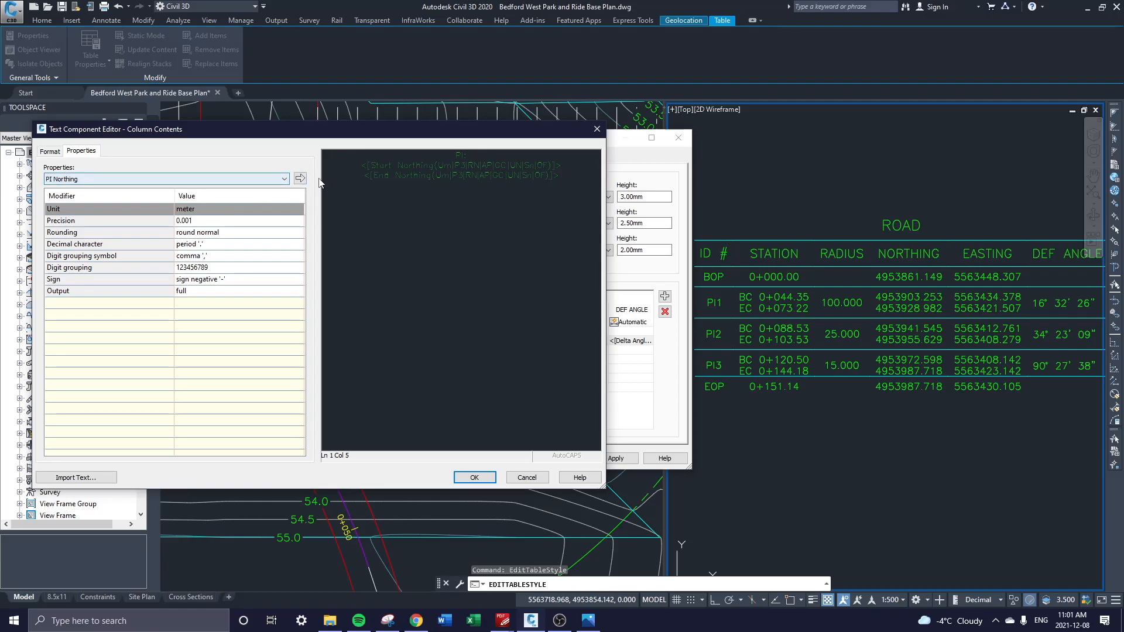
pyautogui.click(300, 179)
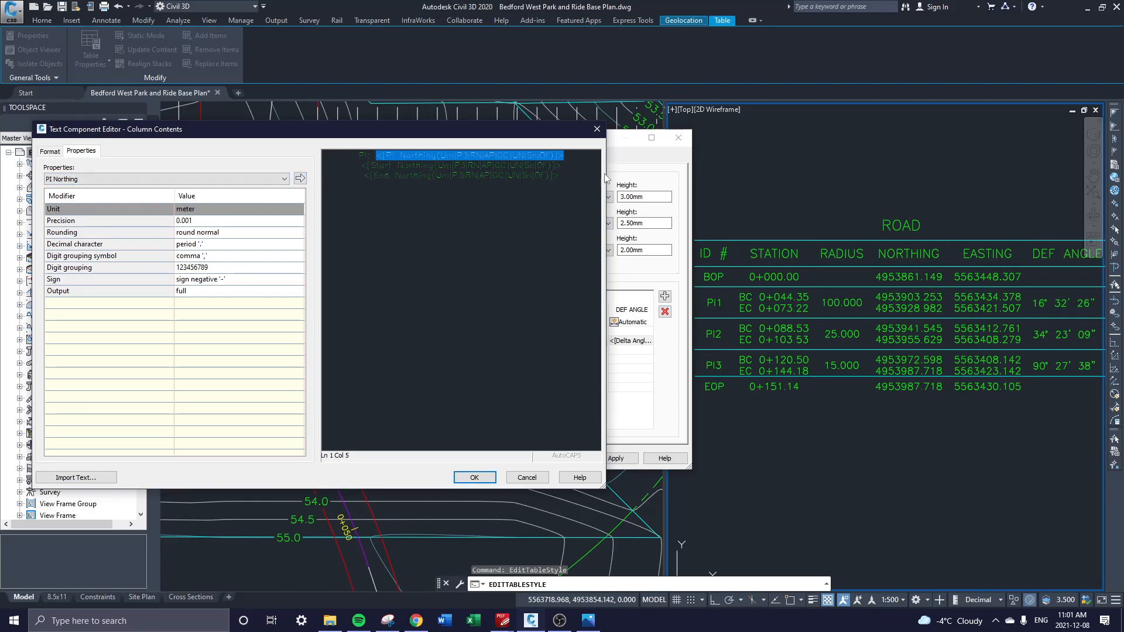
pyautogui.click(474, 477)
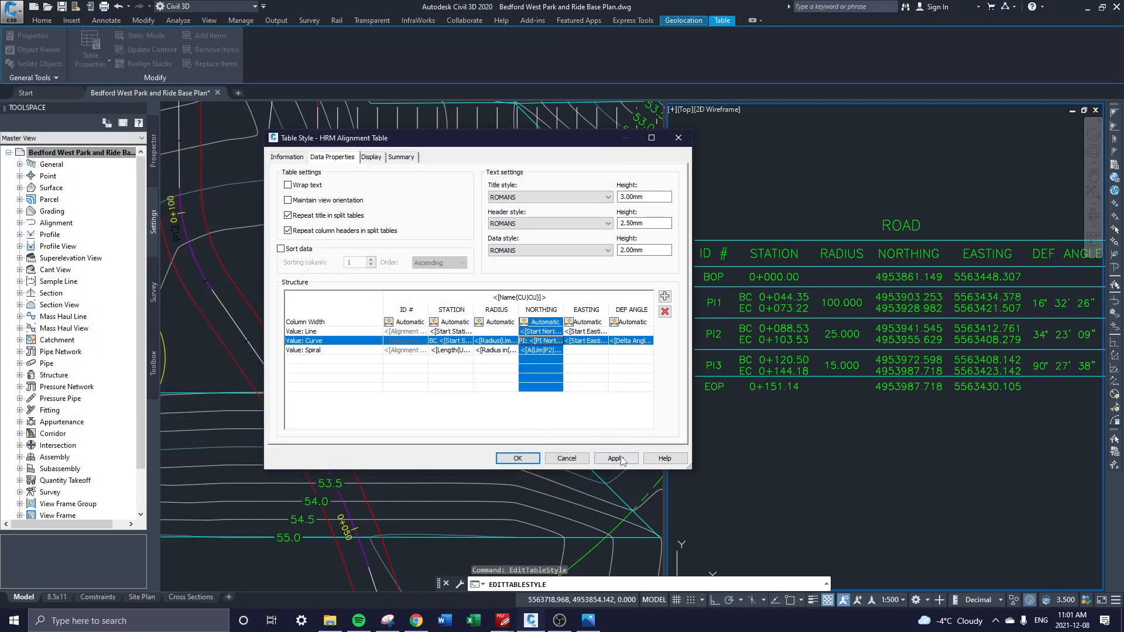
pyautogui.click(621, 458)
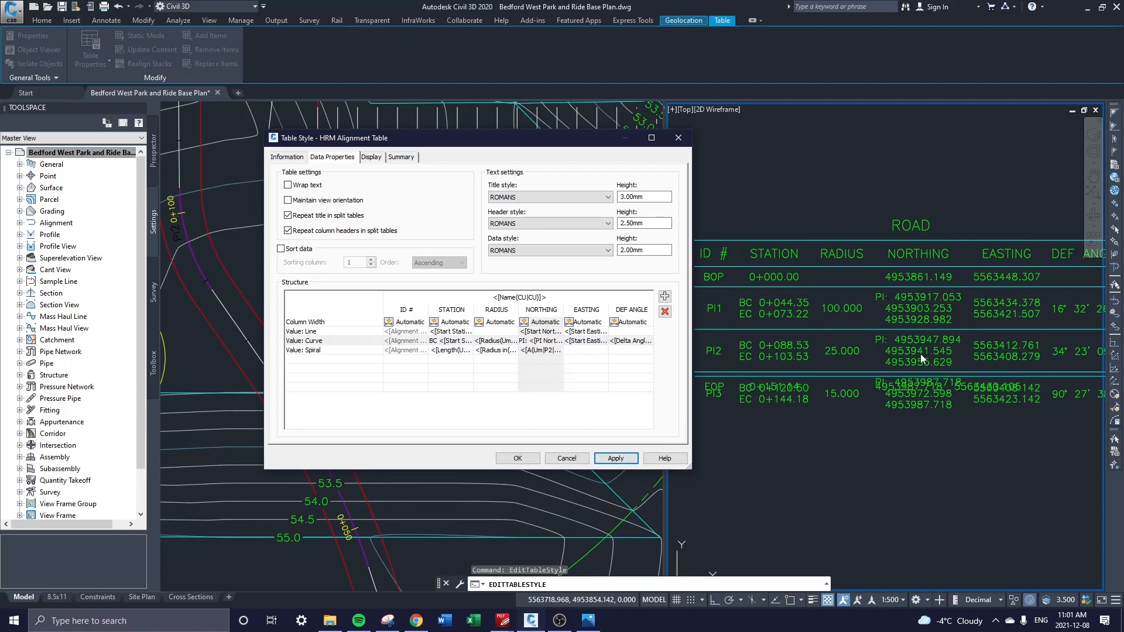
# - Add a first line reading "PI" with the PI Easting property to the EASTING column's curve value and save the table style
pyautogui.doubleClick(579, 341)
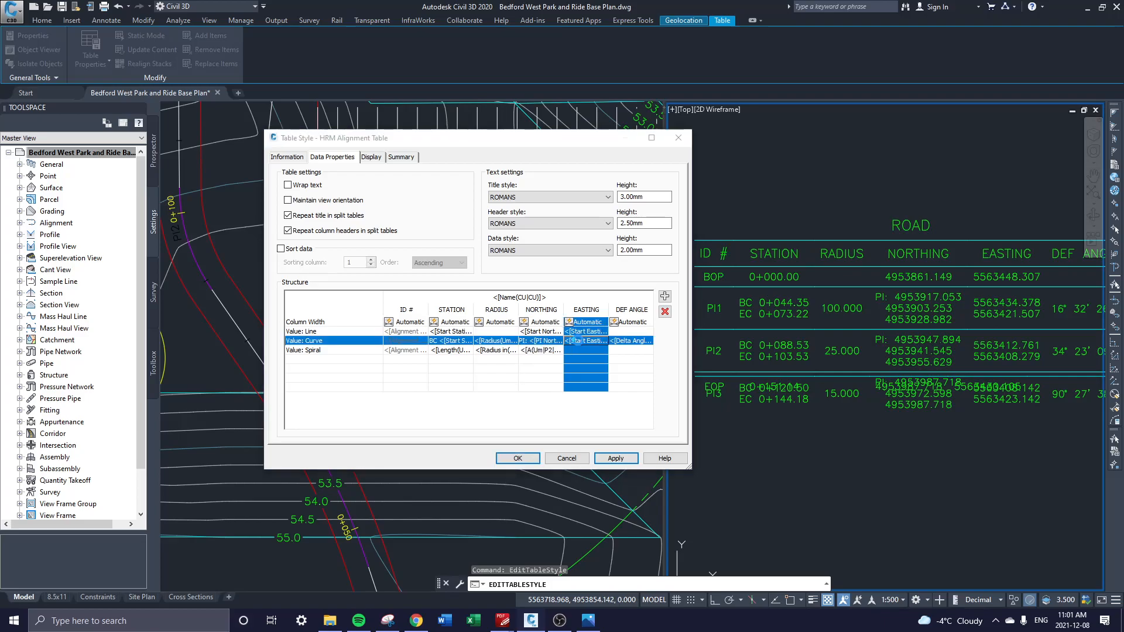
pyautogui.click(343, 158)
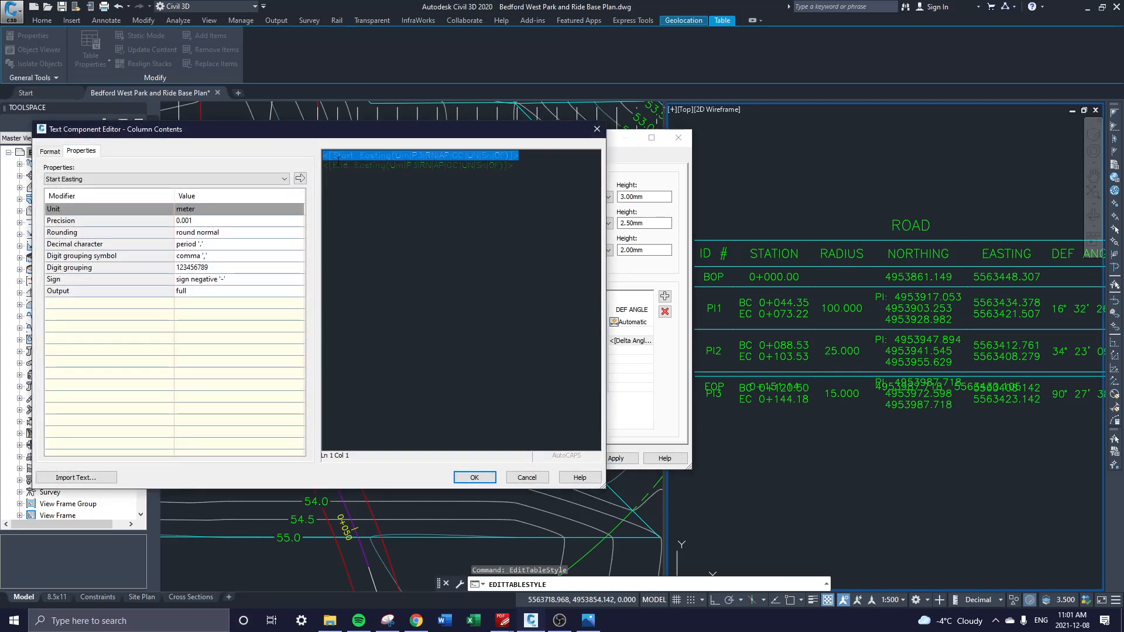
pyautogui.press('Left')
pyautogui.press('Return')
pyautogui.press('Up')
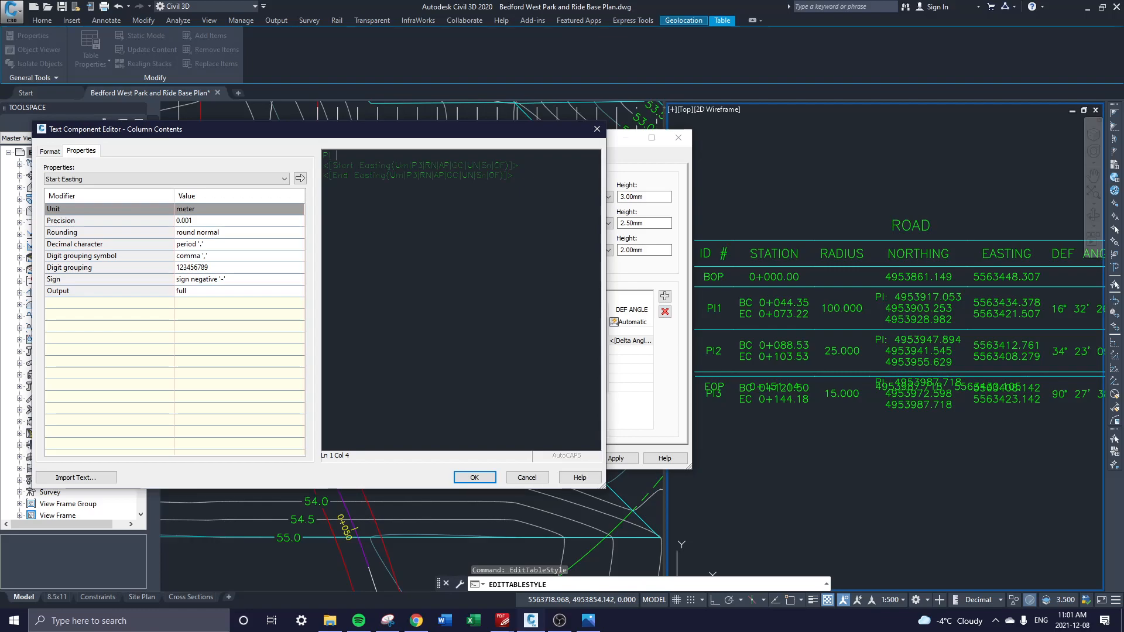
pyautogui.click(132, 182)
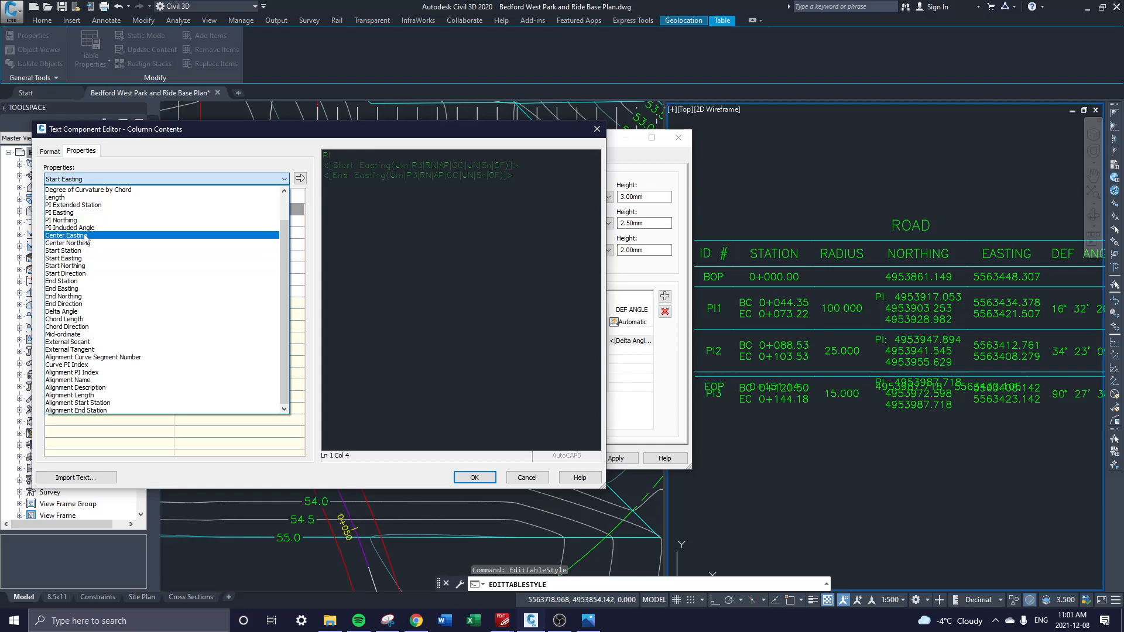
pyautogui.click(82, 212)
pyautogui.click(300, 178)
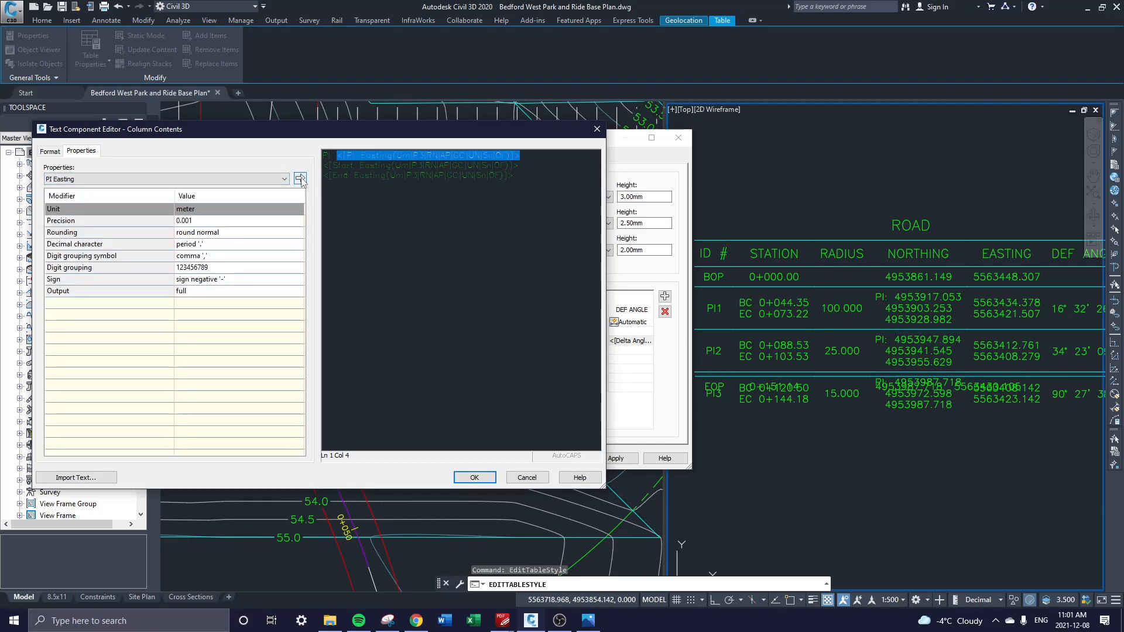
pyautogui.click(475, 476)
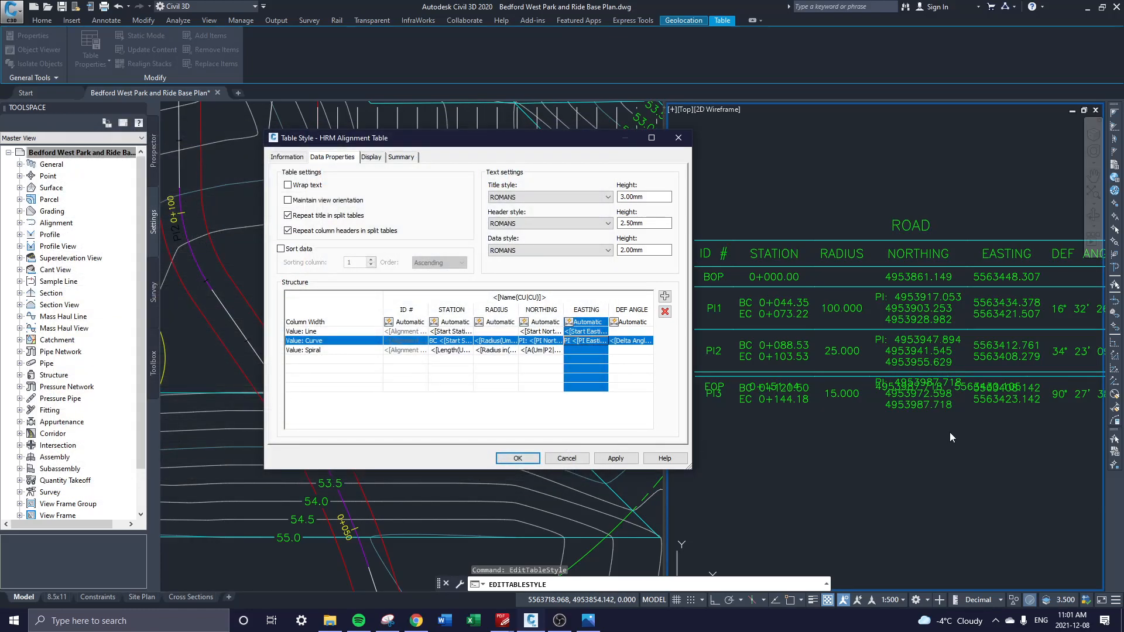
pyautogui.click(615, 460)
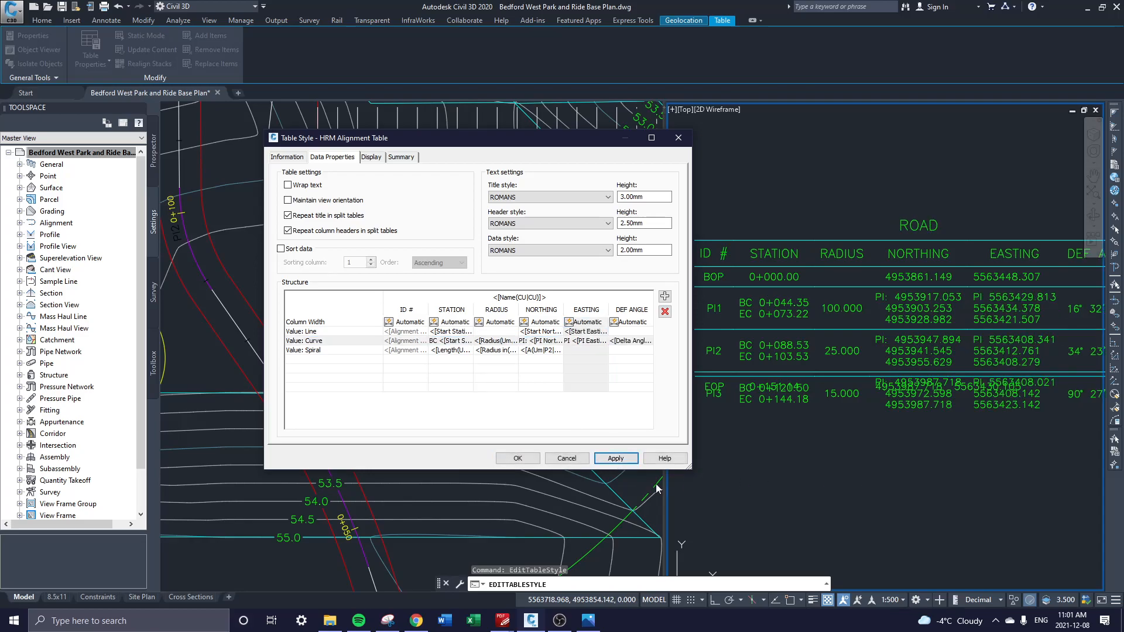
pyautogui.click(513, 459)
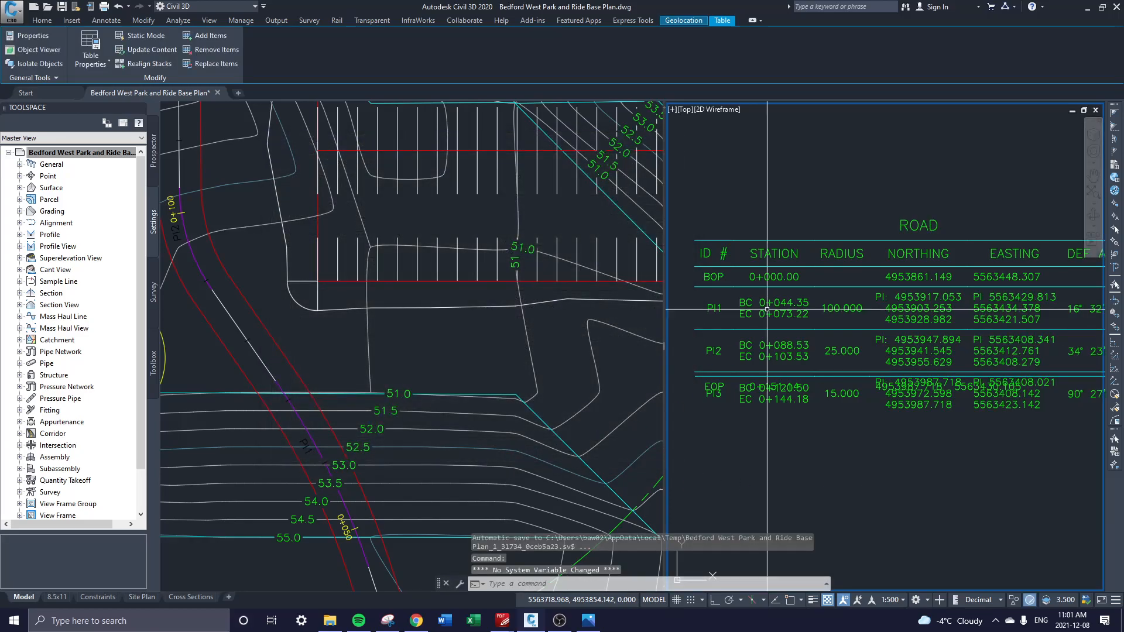
# - Move the ROAD table straight up so that its PI3 row sits directly above the separate EOP row
pyautogui.press('Escape')
pyautogui.click(837, 240)
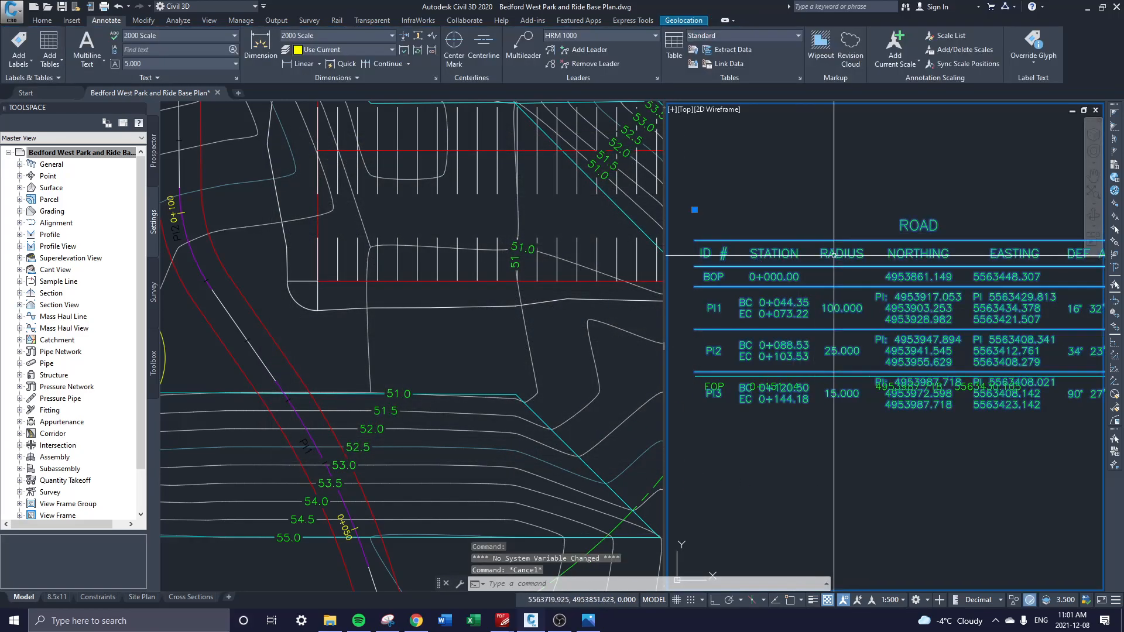
pyautogui.click(695, 210)
pyautogui.press('F8')
pyautogui.click(696, 175)
pyautogui.moveTo(910, 359); pyautogui.dragTo(906, 337, button='middle')
pyautogui.moveTo(975, 376); pyautogui.dragTo(988, 377, button='middle')
pyautogui.moveTo(708, 153); pyautogui.dragTo(709, 159, button='middle')
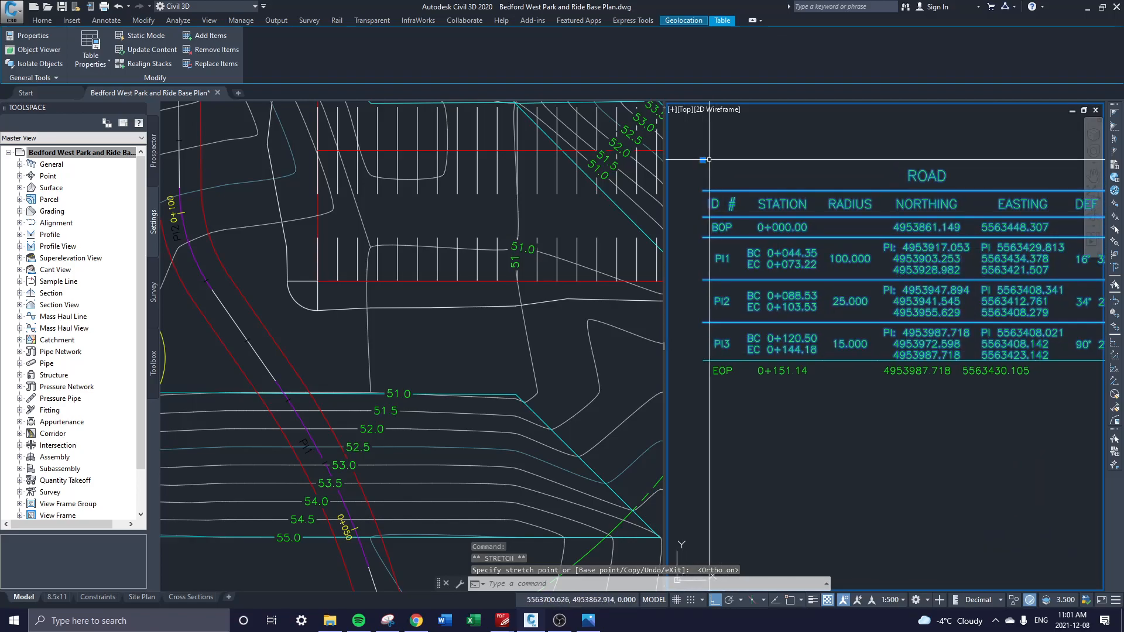
pyautogui.click(703, 160)
pyautogui.click(702, 152)
pyautogui.moveTo(1034, 420); pyautogui.dragTo(979, 455, button='middle')
pyautogui.moveTo(893, 427); pyautogui.dragTo(975, 363, button='middle')
pyautogui.moveTo(985, 224); pyautogui.dragTo(966, 231, button='middle')
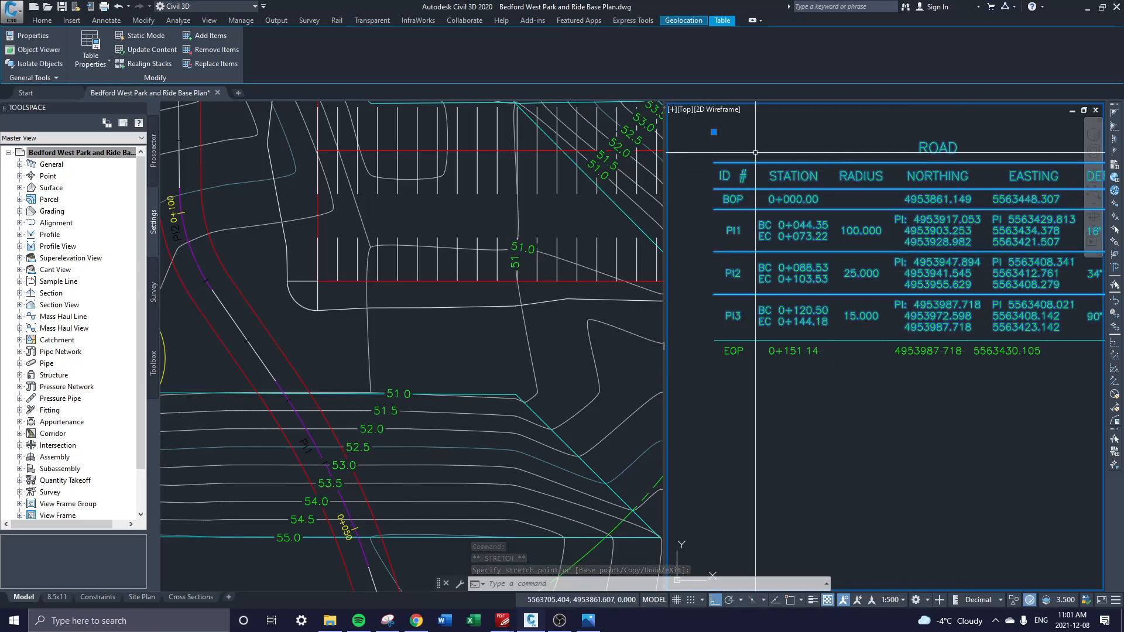
pyautogui.press('Escape')
# - Open the table style of the separate EOP row for editing
pyautogui.moveTo(1022, 290); pyautogui.dragTo(924, 287, button='middle')
pyautogui.click(924, 283)
pyautogui.press('Escape')
pyautogui.click(820, 343)
pyautogui.press('Escape')
pyautogui.click(819, 348)
pyautogui.moveTo(819, 347); pyautogui.dragTo(911, 390, button='middle')
pyautogui.rightClick(879, 386)
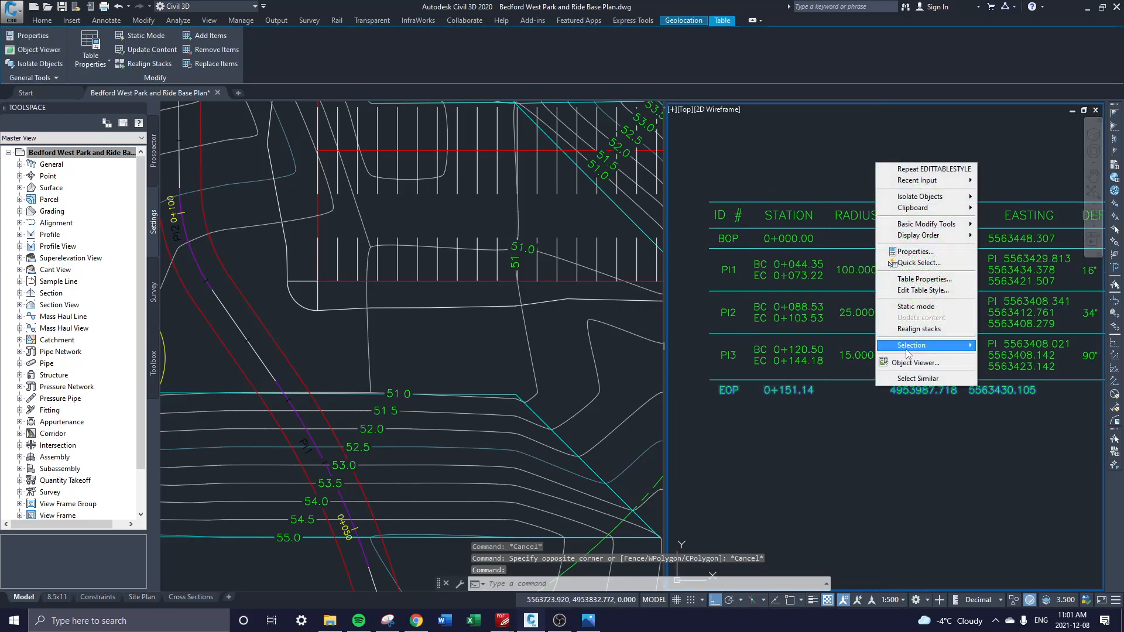
pyautogui.click(923, 291)
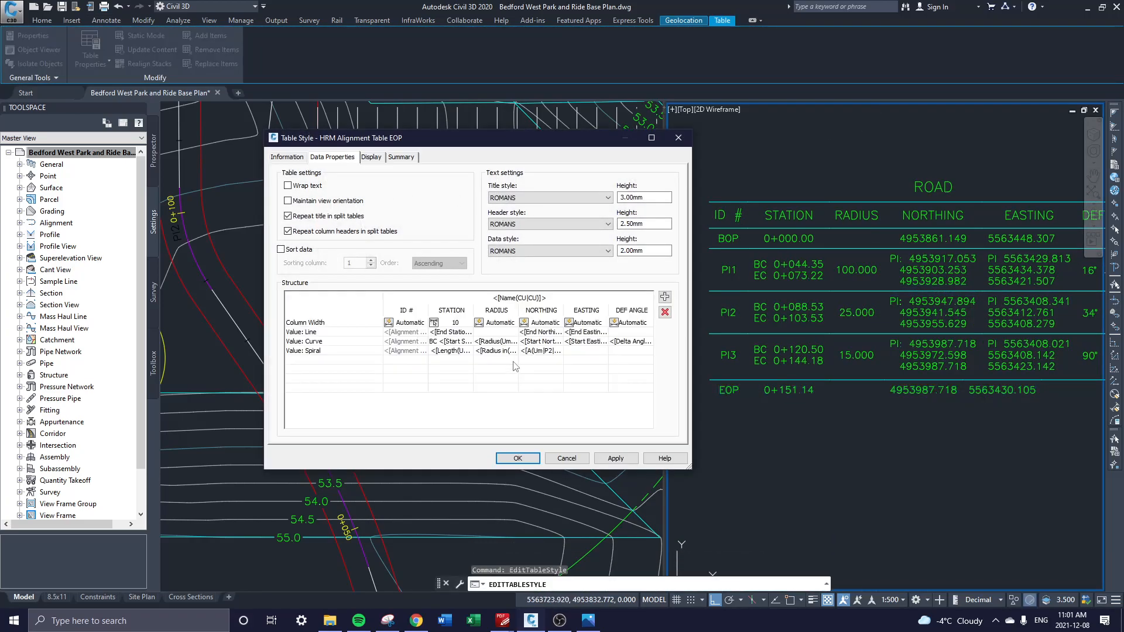
# - Give the NORTHING column of the EOP table style a fixed width of 15 and apply it
pyautogui.click(454, 327)
pyautogui.click(456, 324)
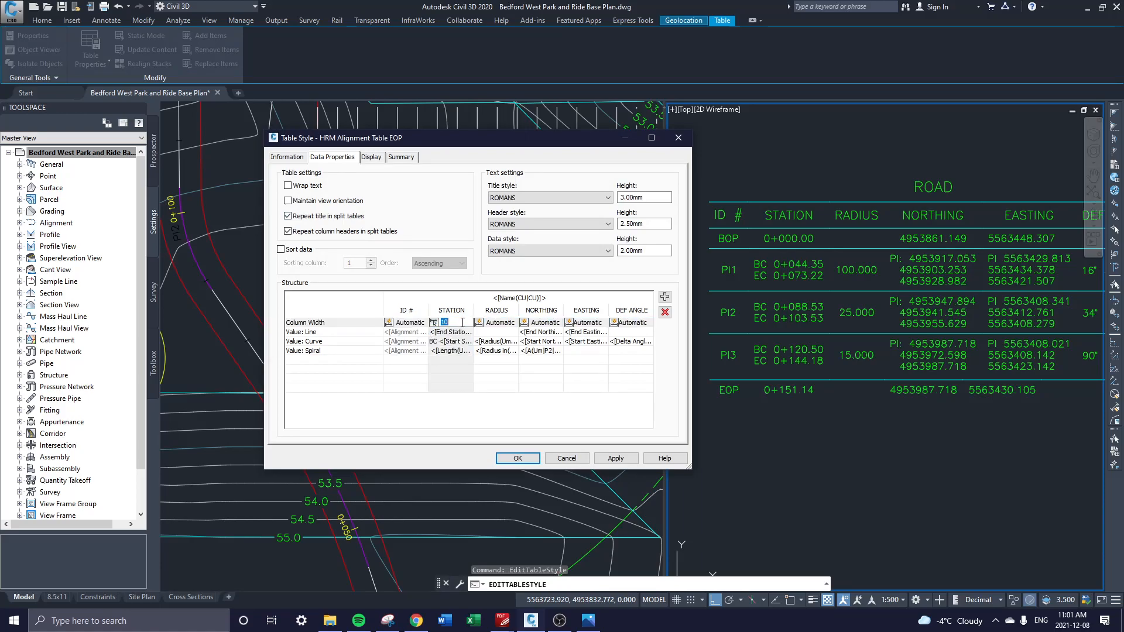
pyautogui.click(533, 323)
pyautogui.click(534, 323)
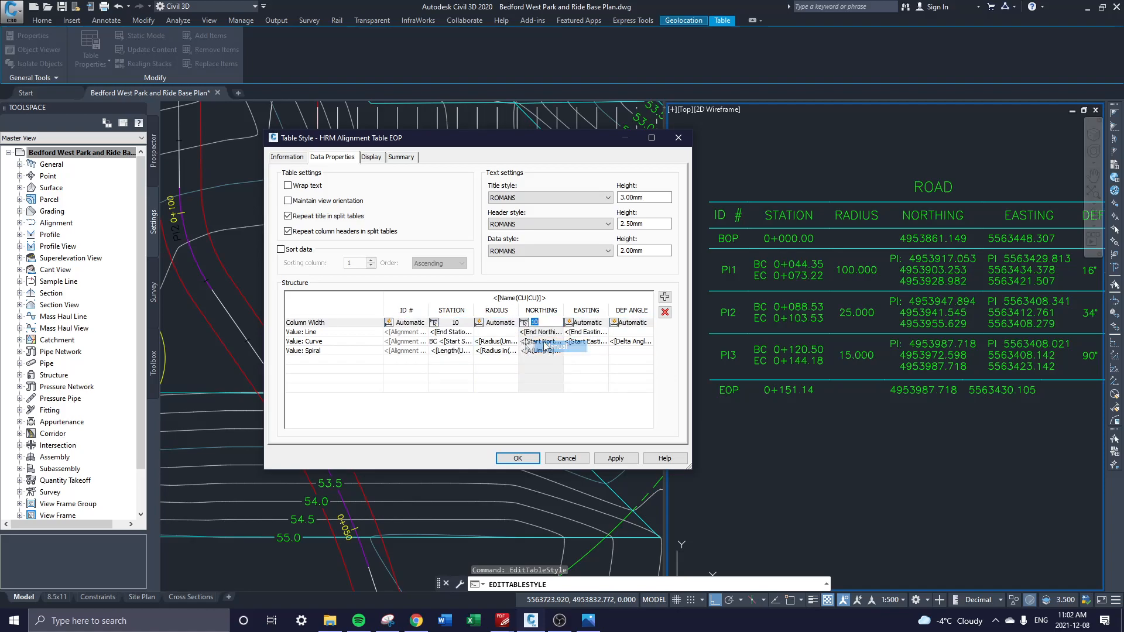
pyautogui.click(616, 459)
pyautogui.click(552, 325)
pyautogui.click(552, 326)
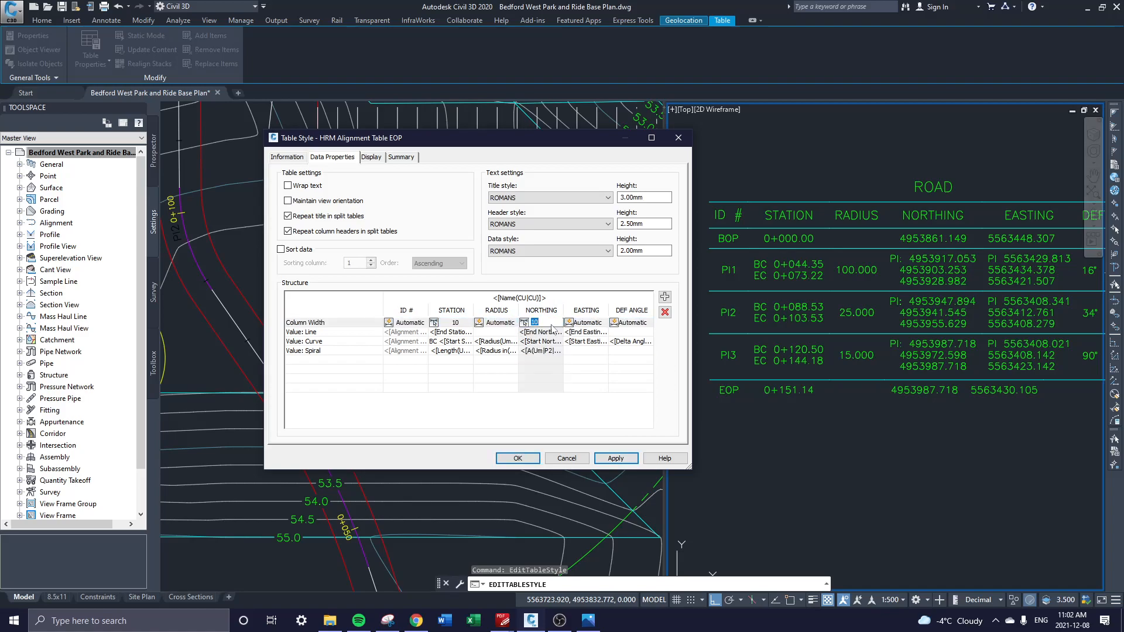
pyautogui.click(616, 461)
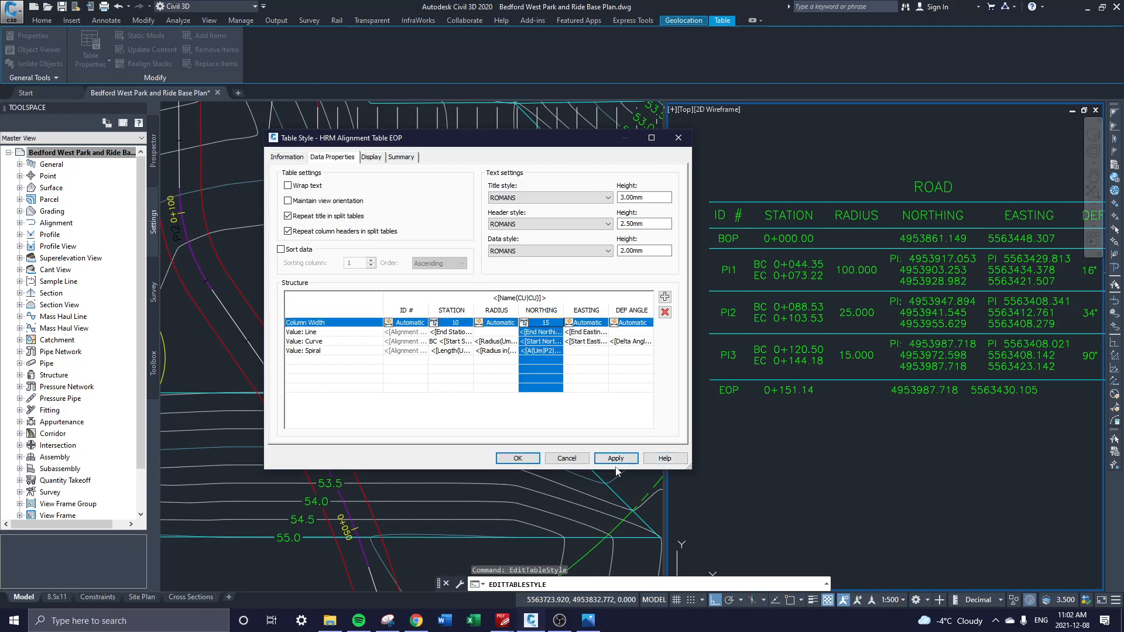
pyautogui.click(620, 462)
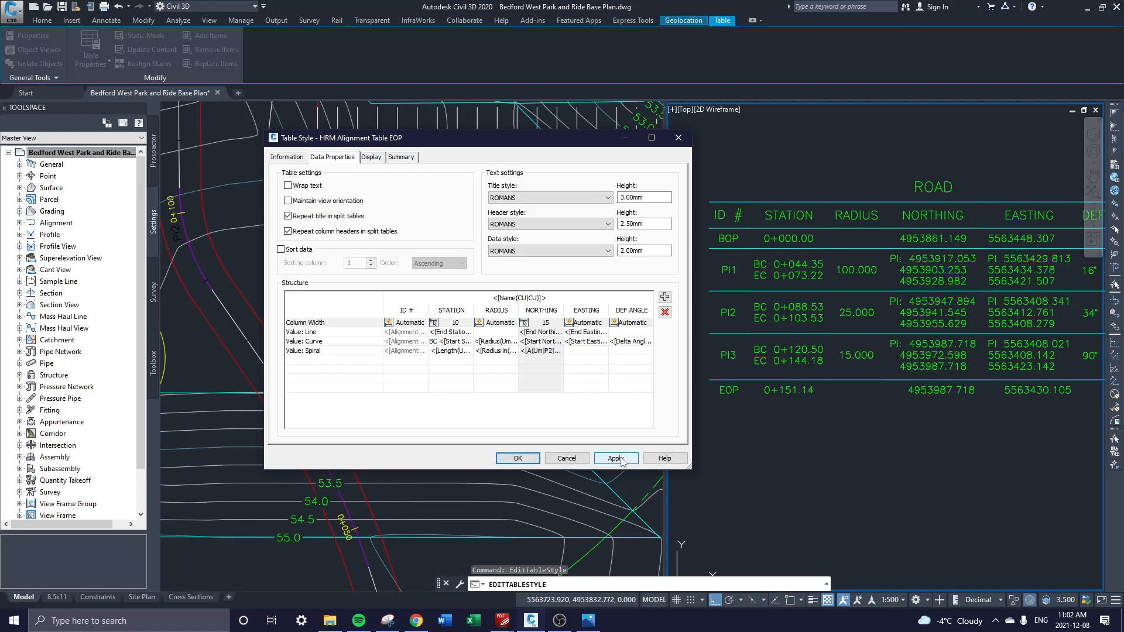
# - Set the NORTHING column width of the EOP table style to 13 and save the style
pyautogui.click(545, 324)
pyautogui.click(545, 324)
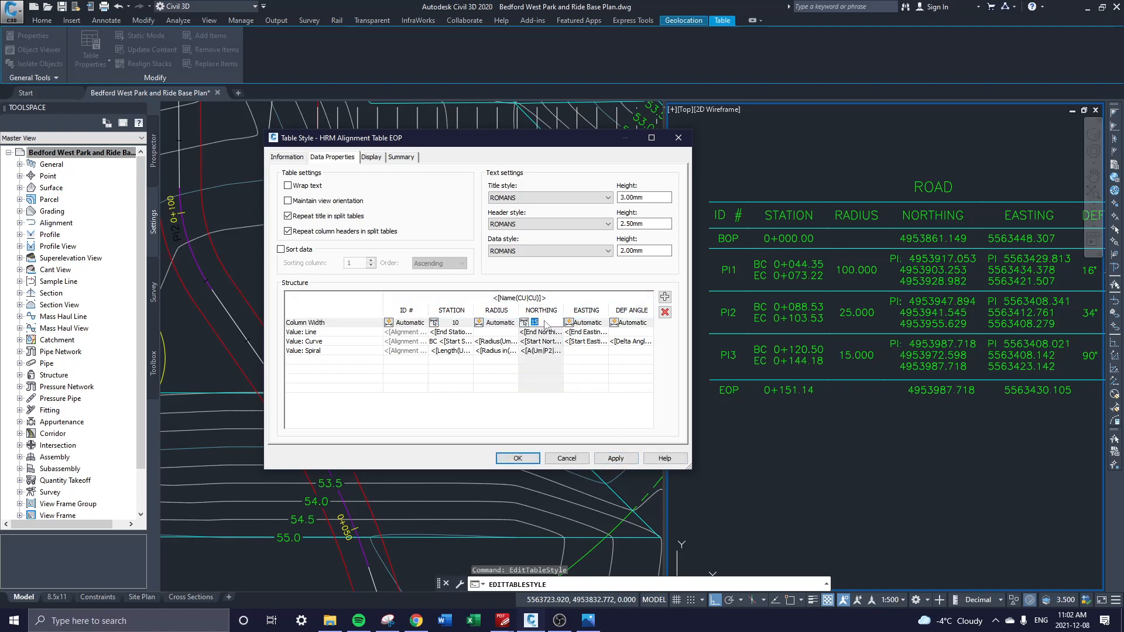
pyautogui.write('13')
pyautogui.click(615, 459)
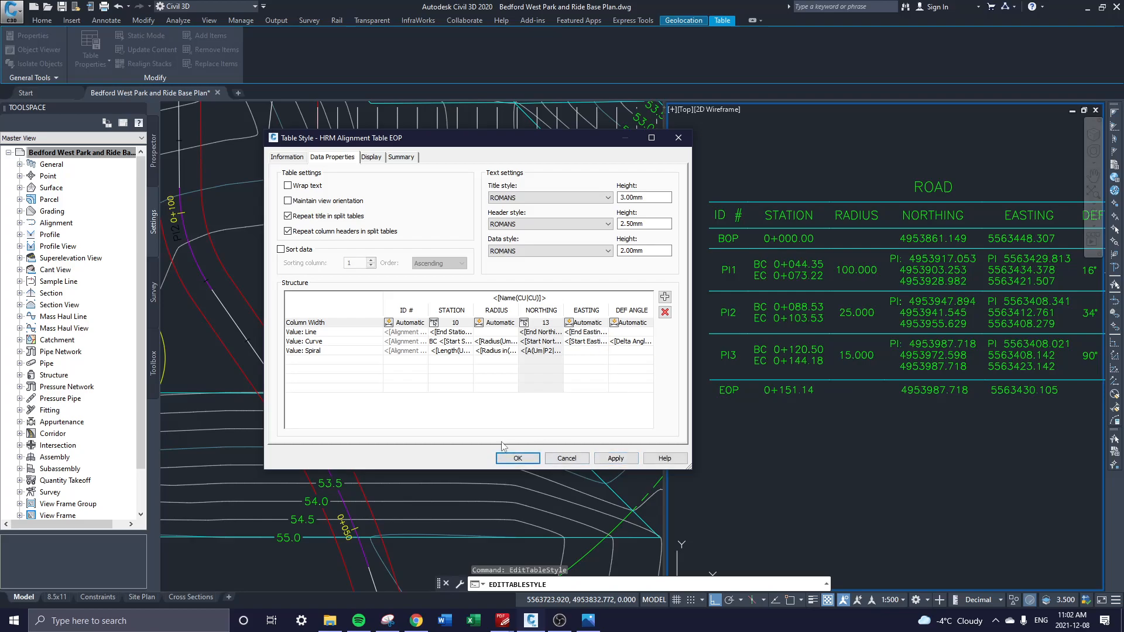
pyautogui.click(515, 459)
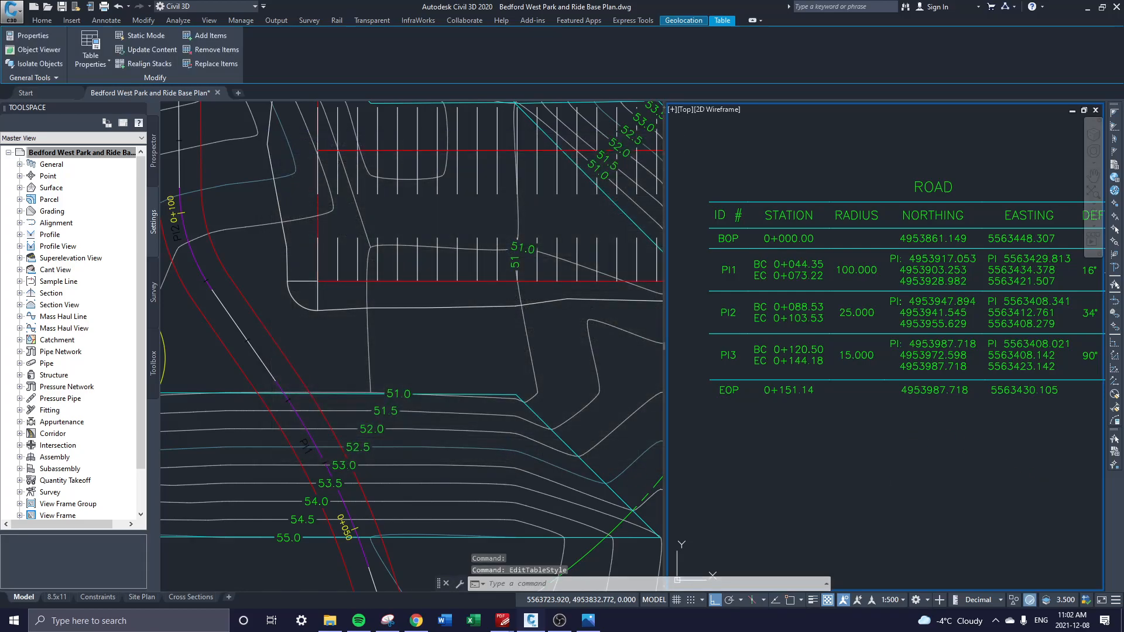
# - Examine the combined ROAD table from the header to the EOP row, checking its column alignment and row separators
pyautogui.press('Escape')
pyautogui.click(890, 427)
pyautogui.press('Escape')
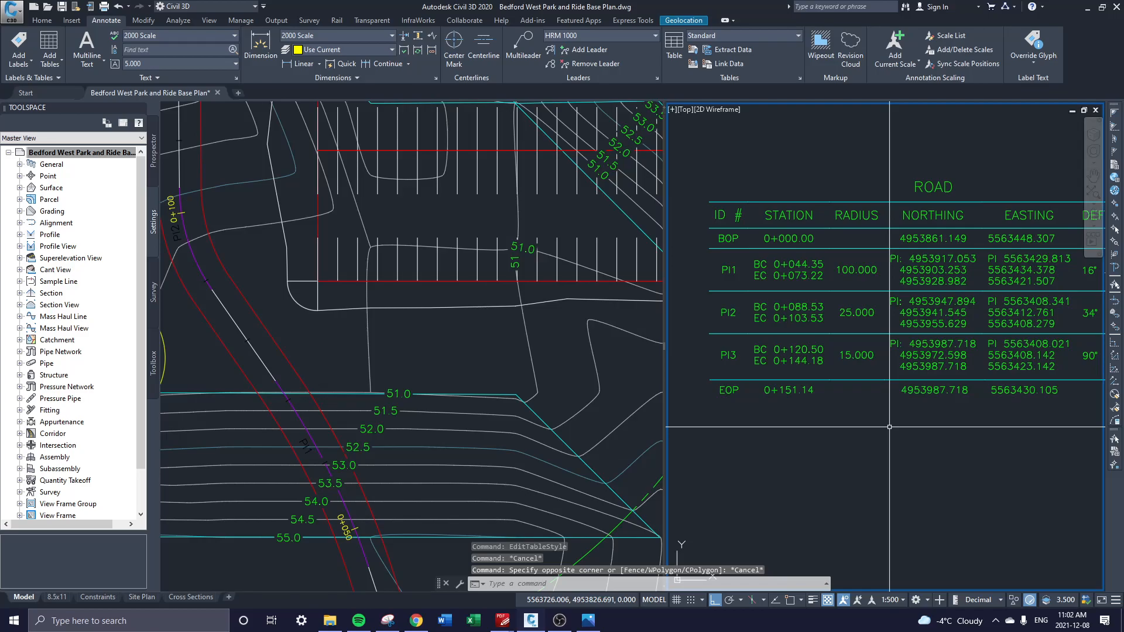
pyautogui.moveTo(876, 368)
pyautogui.mouseDown(button='middle')
pyautogui.moveTo(825, 369)
pyautogui.moveTo(793, 387)
pyautogui.mouseUp(button='middle')
pyautogui.moveTo(845, 272); pyautogui.dragTo(857, 240, button='middle')
pyautogui.moveTo(730, 295); pyautogui.dragTo(849, 333, button='middle')
pyautogui.moveTo(984, 417)
pyautogui.mouseDown(button='middle')
pyautogui.moveTo(881, 367)
pyautogui.moveTo(865, 410)
pyautogui.mouseUp(button='middle')
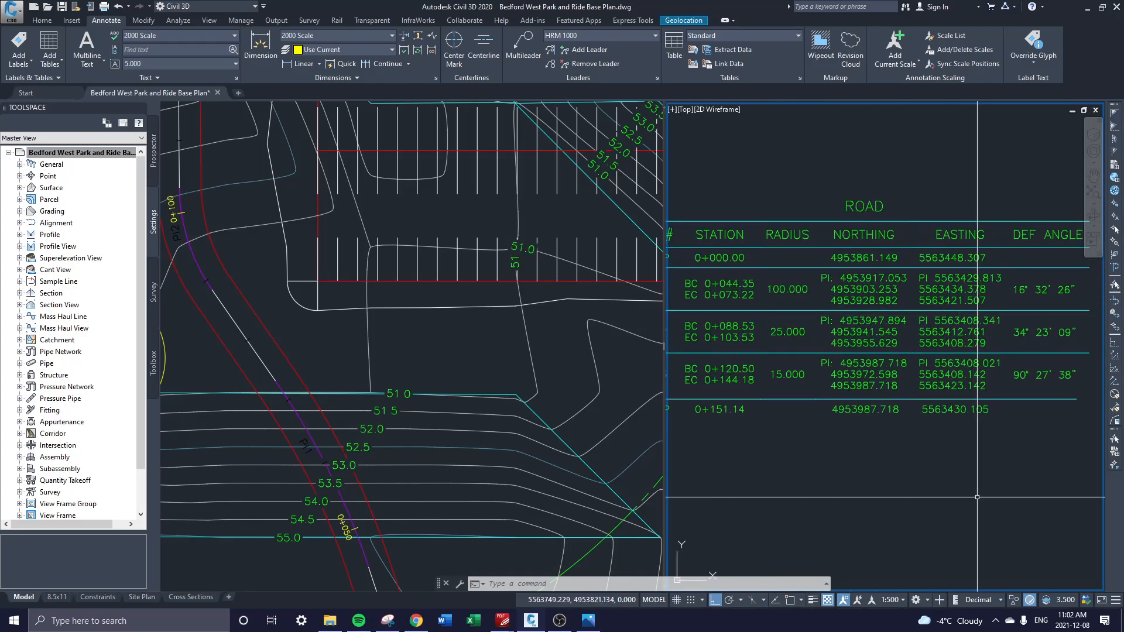
pyautogui.moveTo(868, 482); pyautogui.dragTo(869, 330, button='middle')
pyautogui.scroll(-4, 869, 330)
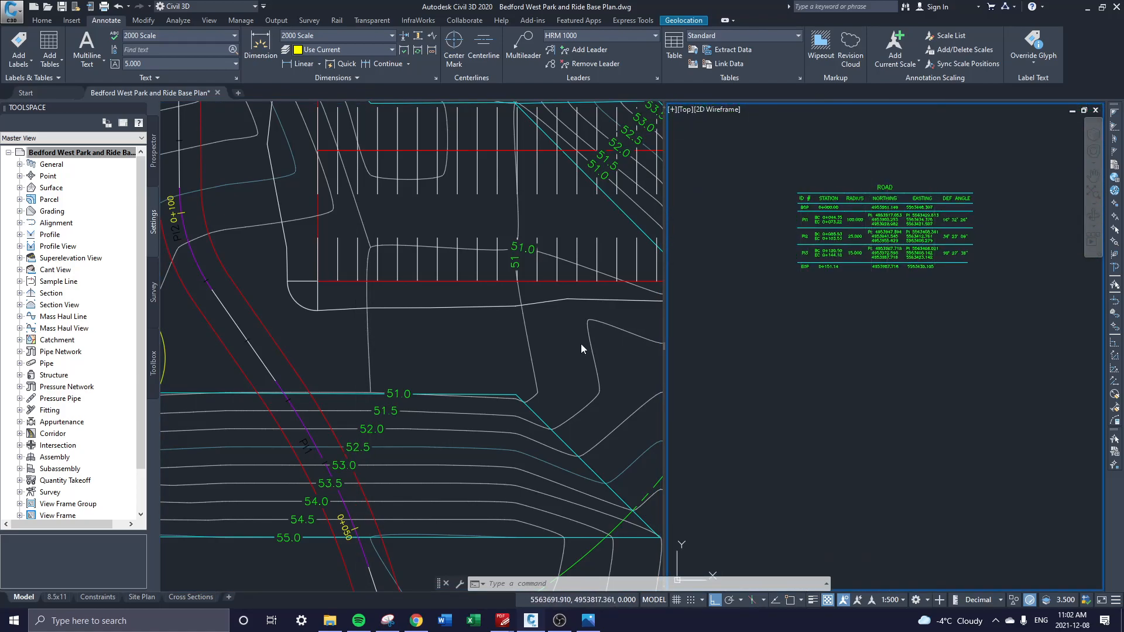
# - List the Road alignment's geometry entities and check the first curve's start and end stations
pyautogui.click(328, 363)
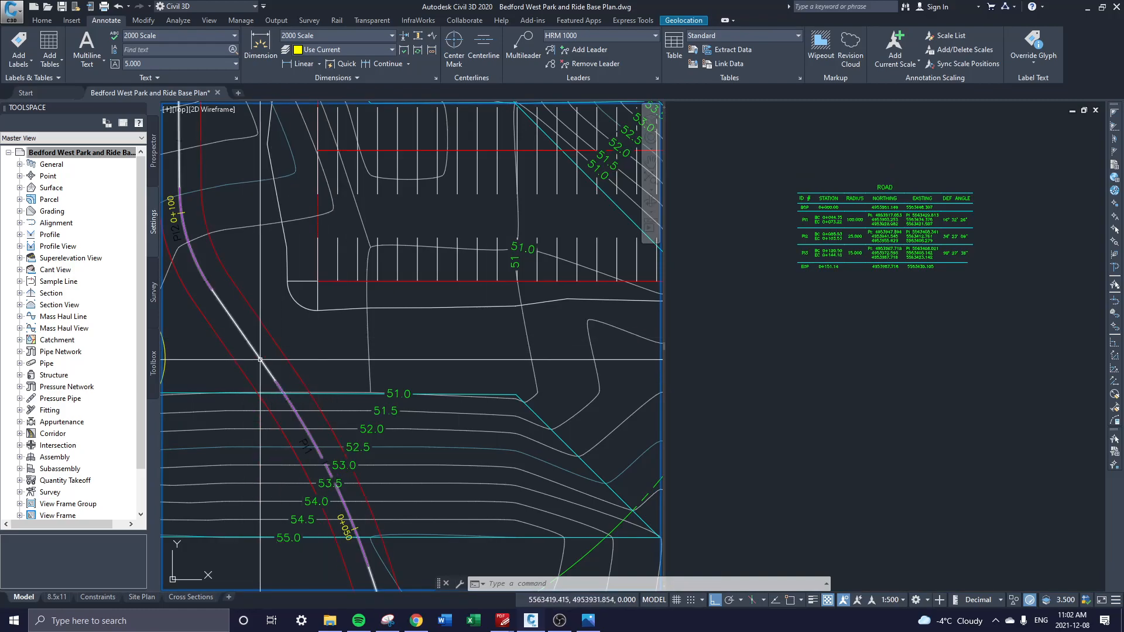
pyautogui.moveTo(397, 372); pyautogui.dragTo(429, 252, button='middle')
pyautogui.click(315, 265)
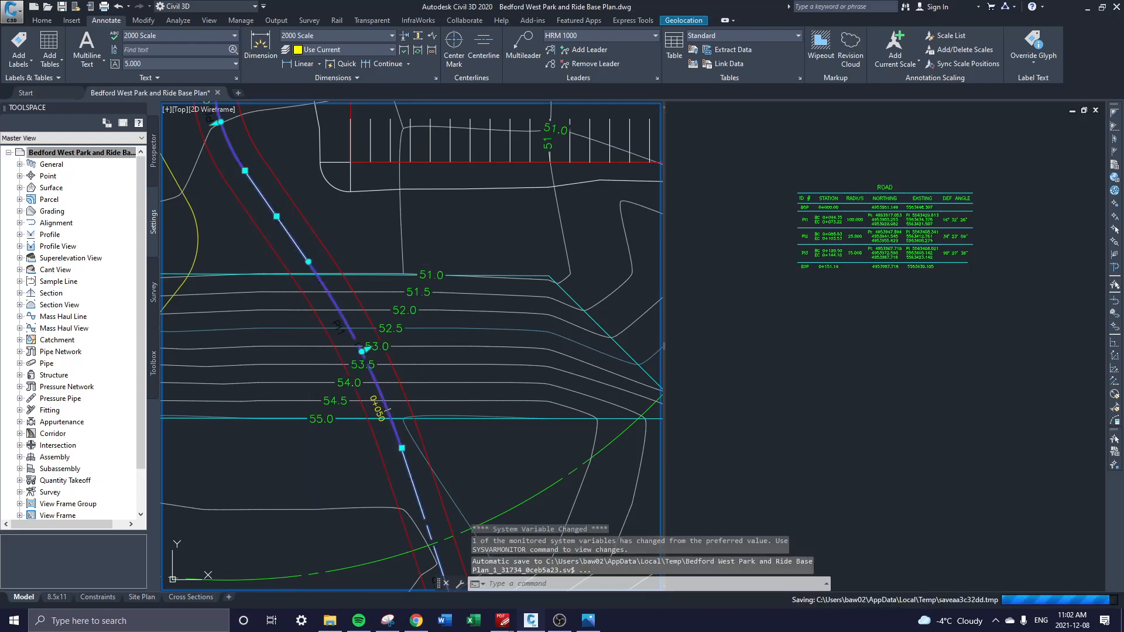
pyautogui.rightClick(425, 247)
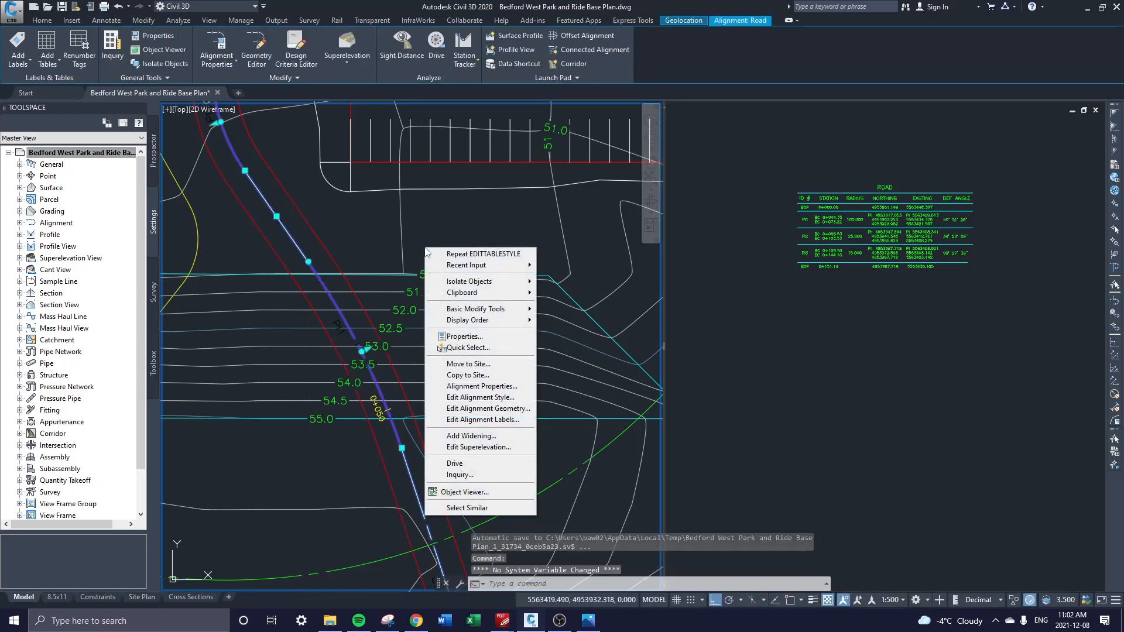
pyautogui.click(494, 414)
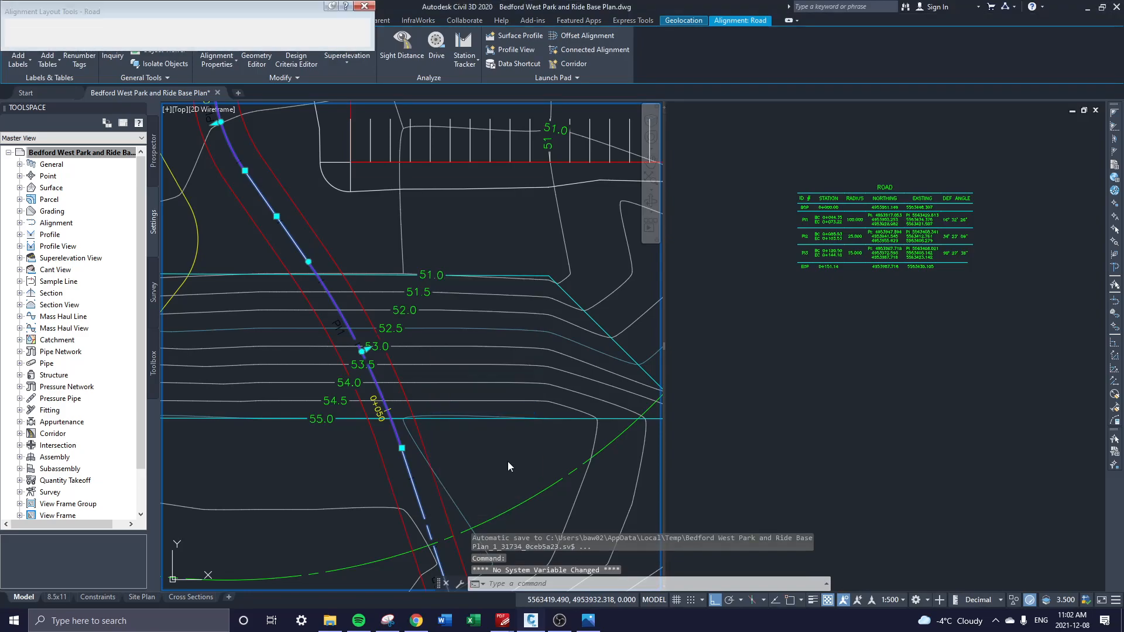
pyautogui.click(322, 27)
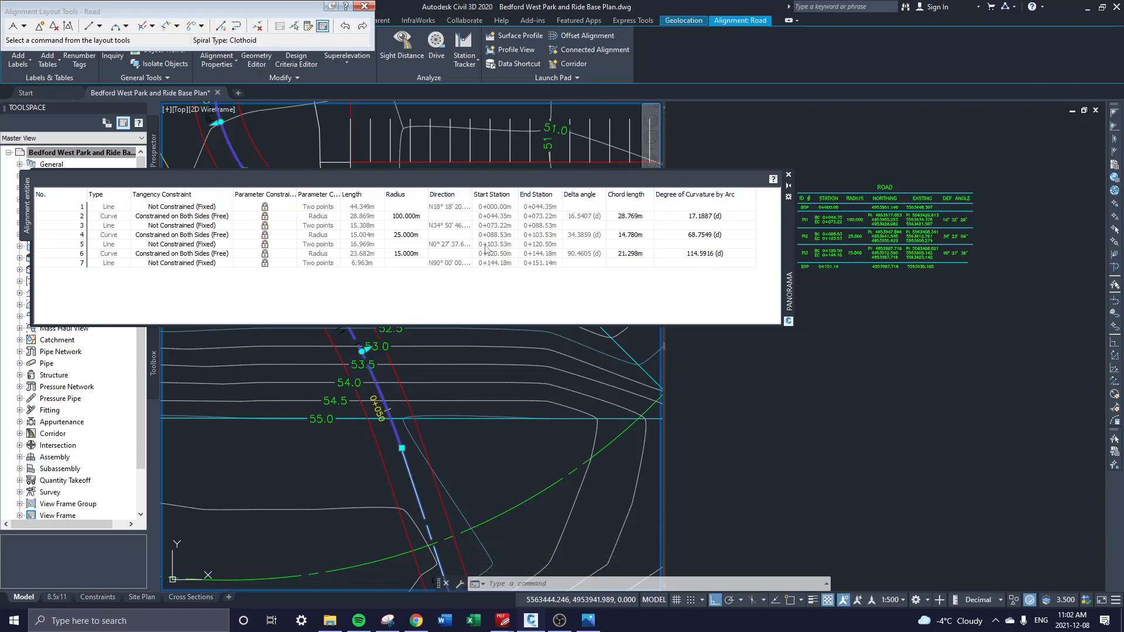
pyautogui.click(160, 218)
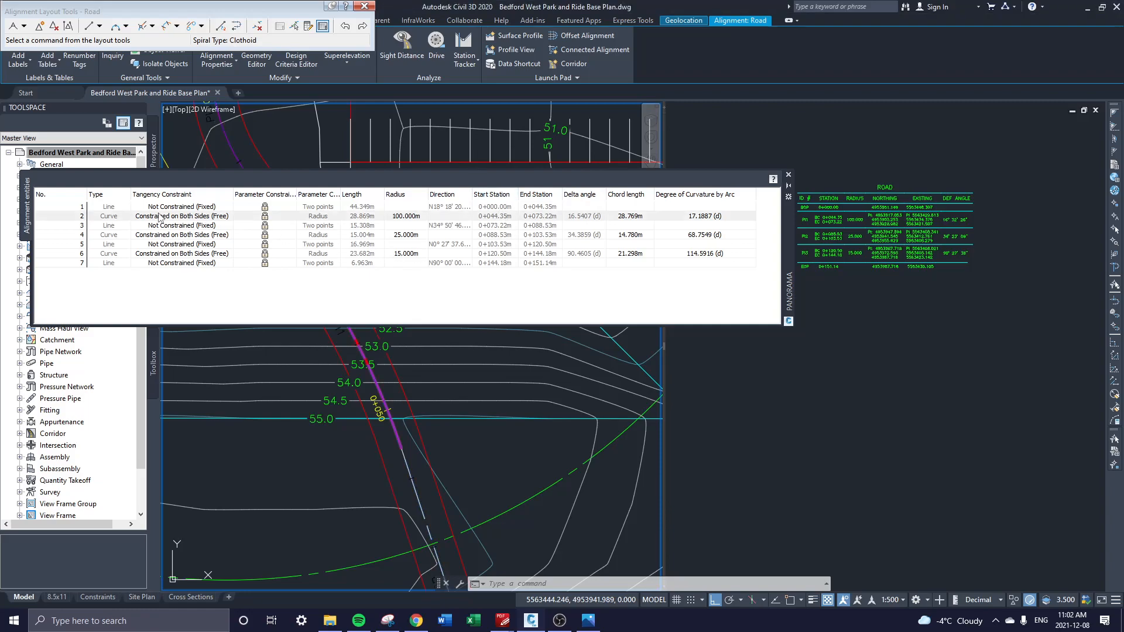
pyautogui.click(503, 218)
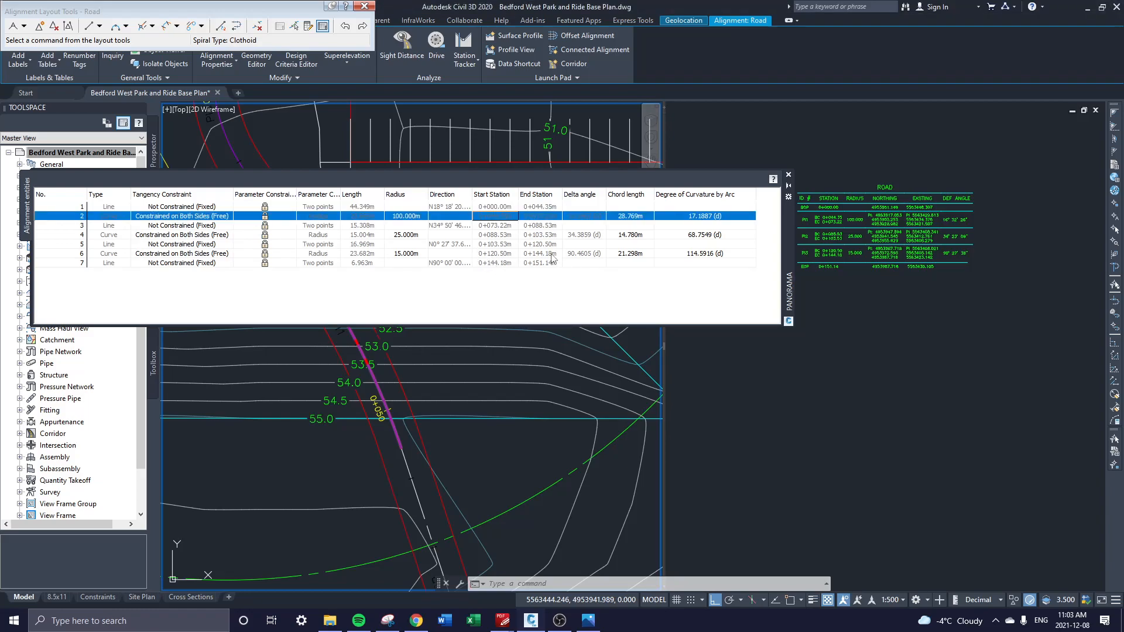
pyautogui.click(788, 175)
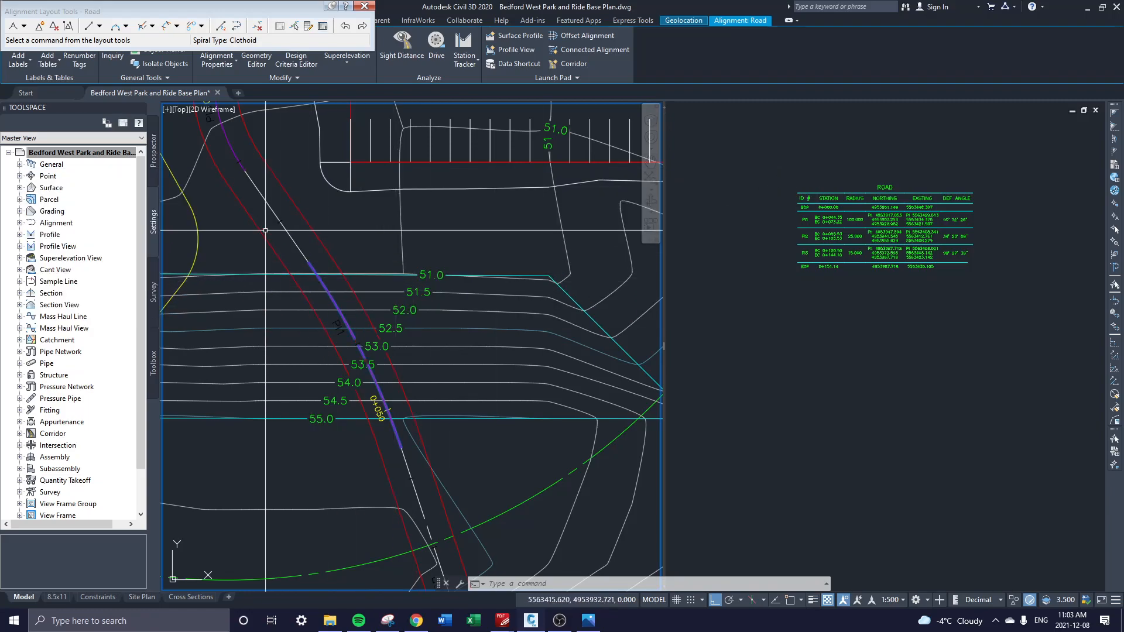
pyautogui.press('Escape')
# - Add a Geometry Points label set to the Road alignment with the HRM Perpendicular with Tick & Line style
pyautogui.click(292, 241)
pyautogui.rightClick(375, 106)
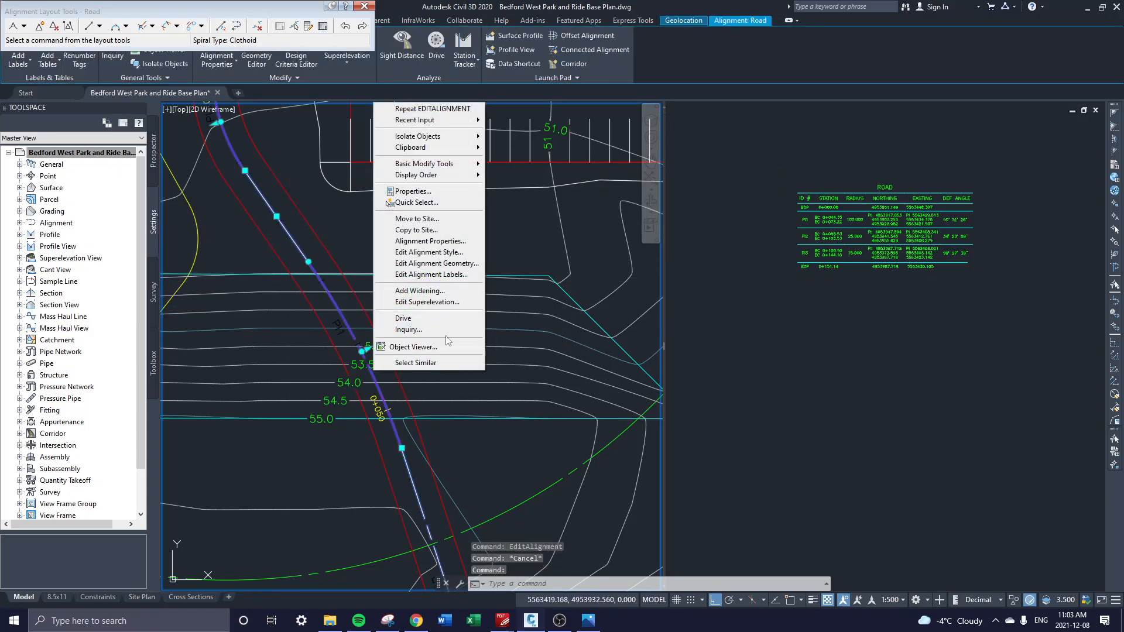
pyautogui.click(456, 276)
pyautogui.click(399, 207)
pyautogui.click(374, 233)
pyautogui.click(529, 206)
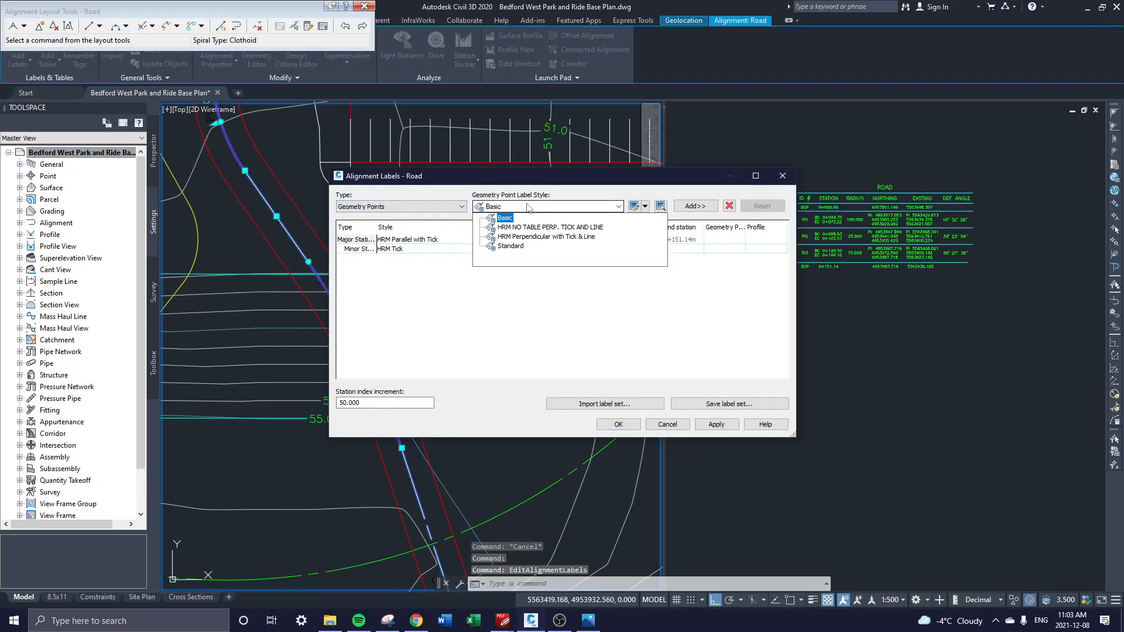
pyautogui.click(555, 240)
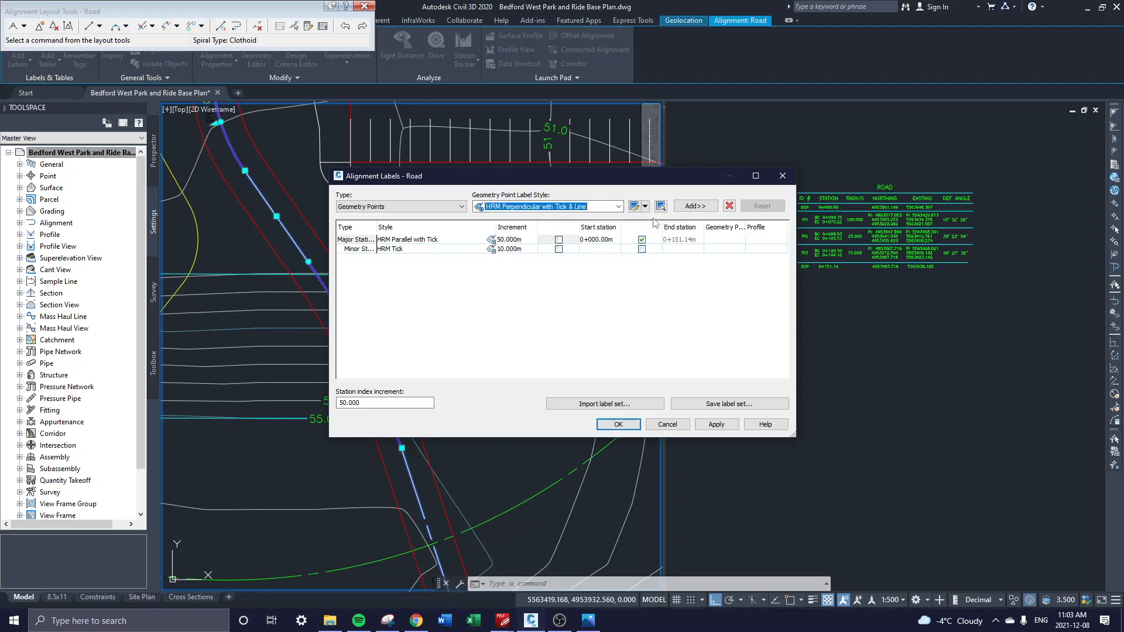
pyautogui.click(692, 208)
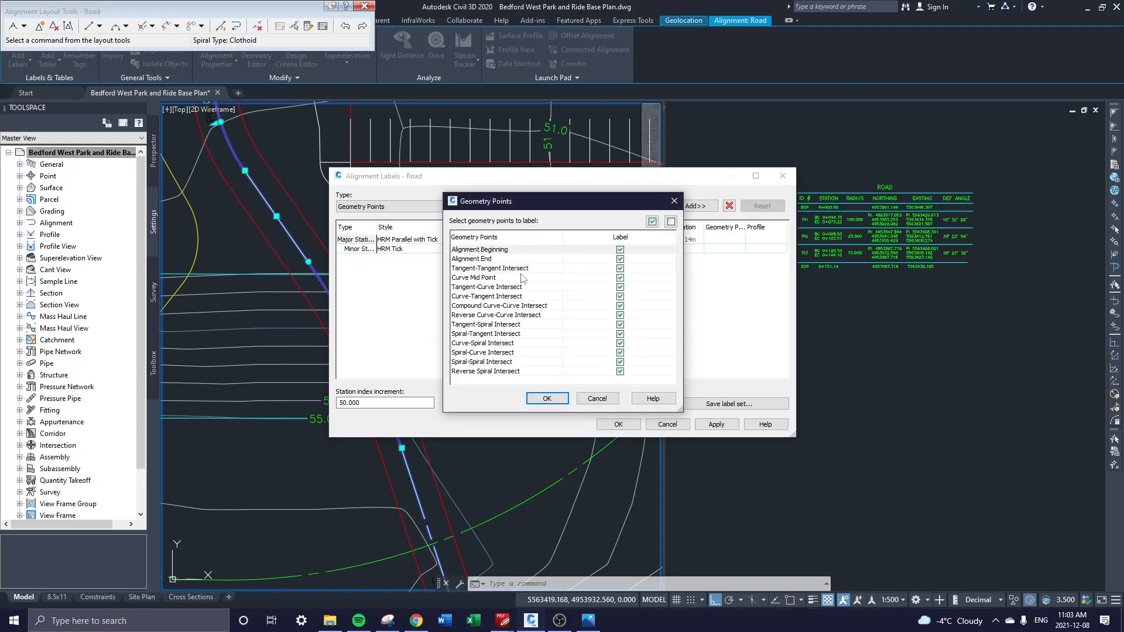
# - Label only curve mid points and tangent-curve, curve-tangent, compound curve-curve and reverse curve-curve intersects, and apply the labels to the alignment
pyautogui.click(671, 221)
pyautogui.click(499, 280)
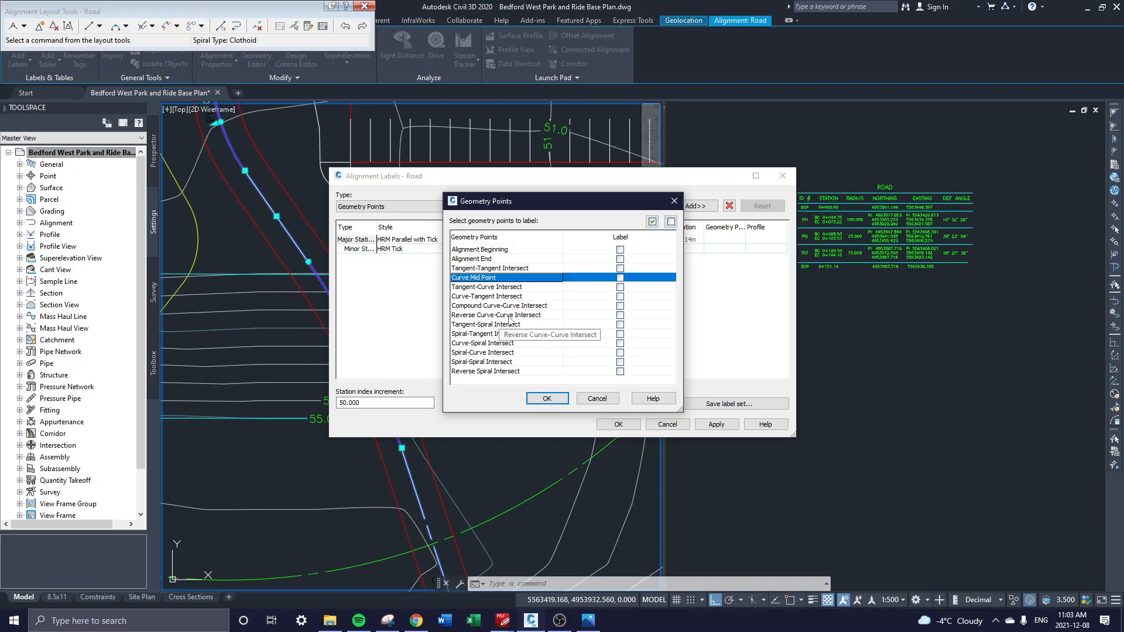
pyautogui.click(509, 317)
pyautogui.click(509, 278)
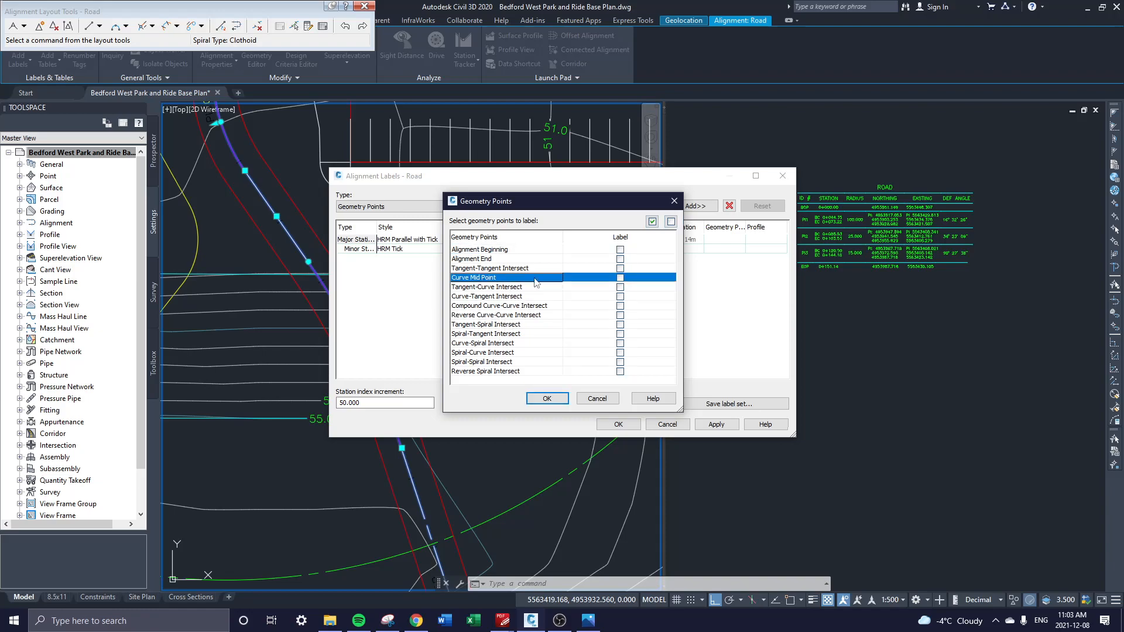
pyautogui.click(620, 278)
pyautogui.click(621, 287)
pyautogui.click(620, 297)
pyautogui.click(620, 306)
pyautogui.click(621, 316)
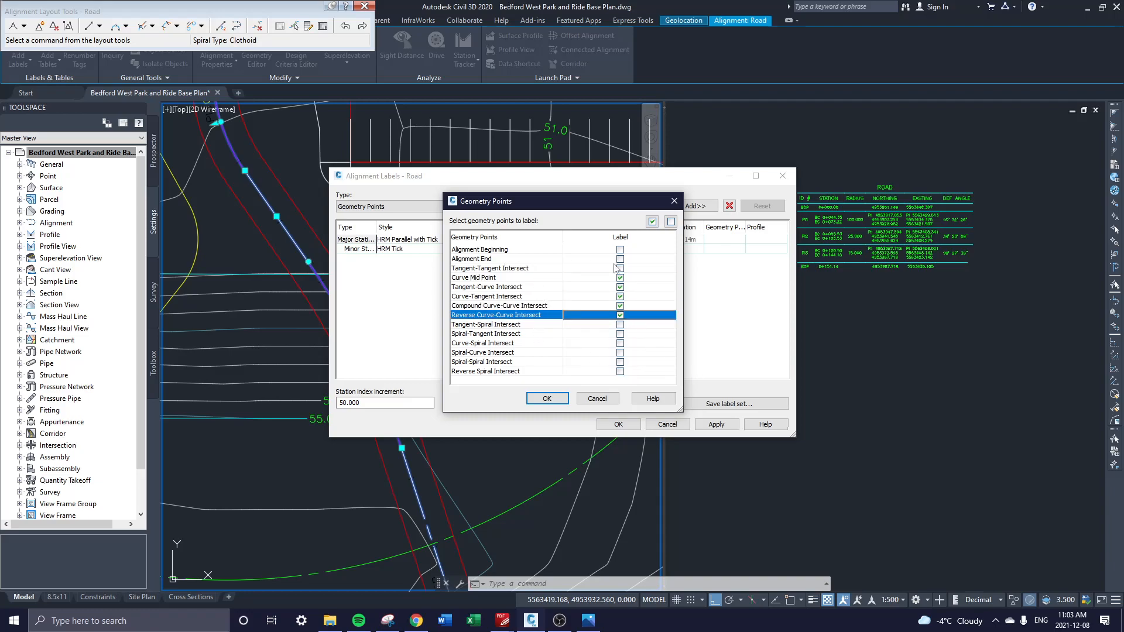
pyautogui.click(547, 398)
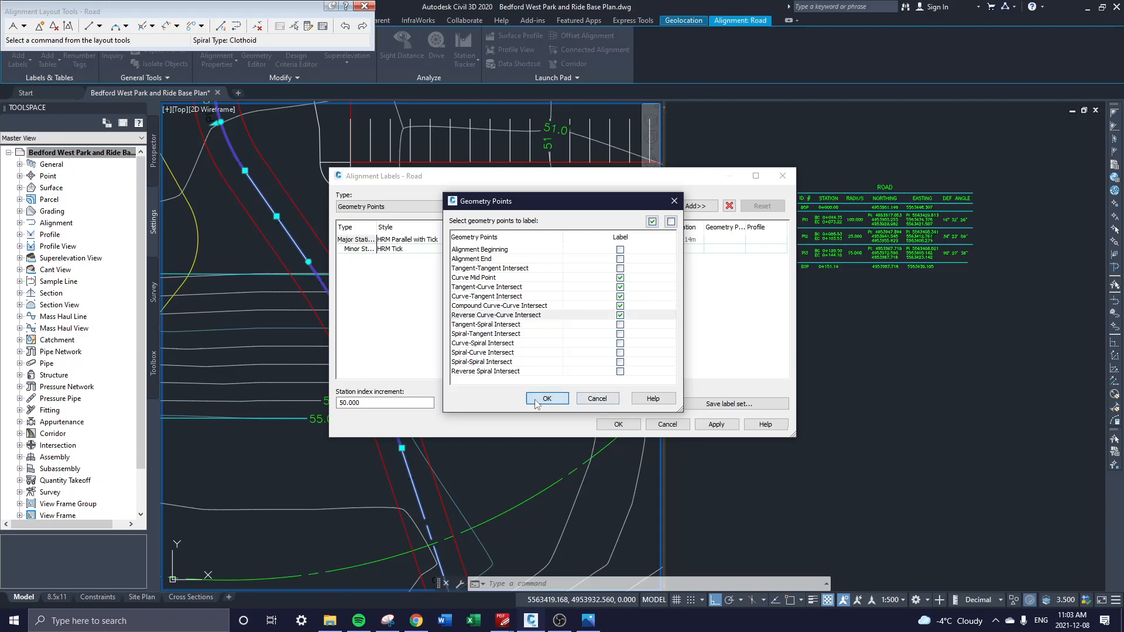
pyautogui.click(709, 430)
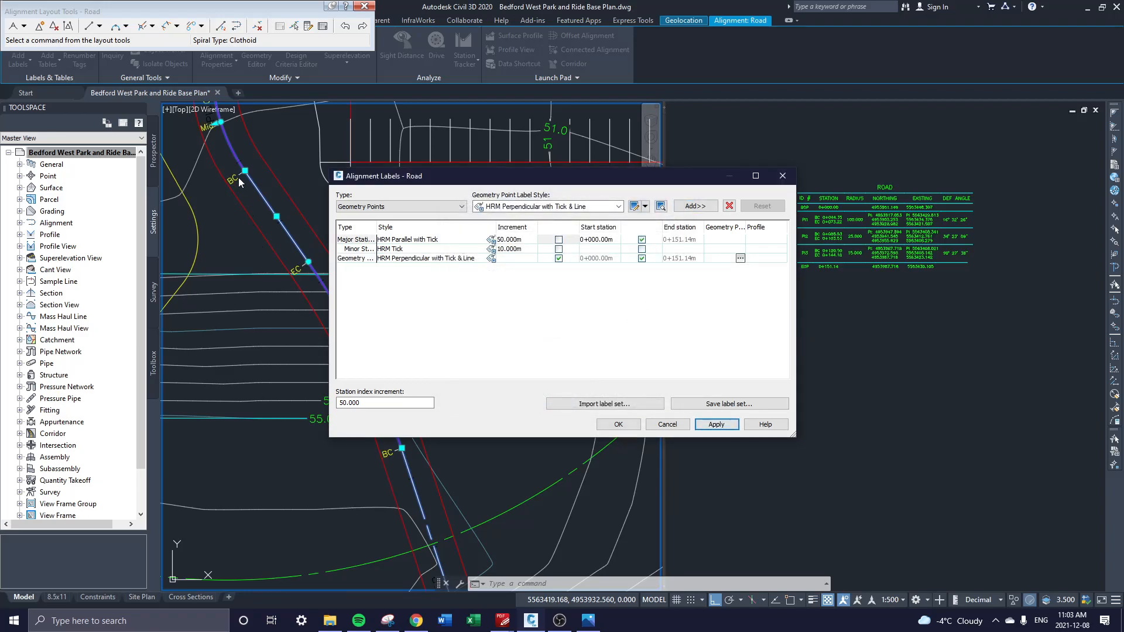
pyautogui.click(619, 424)
# - Inspect the BC and Mid labels on the PI1 curve and close the alignment layout tools
pyautogui.scroll(3, 392, 456)
pyautogui.press('Escape')
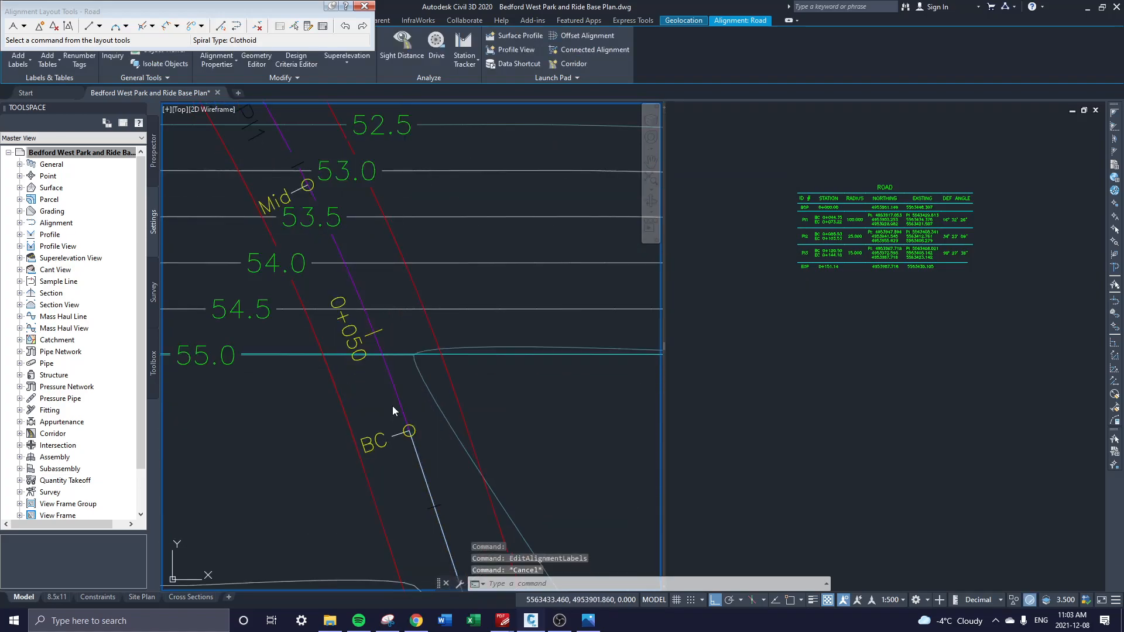
pyautogui.moveTo(348, 285); pyautogui.dragTo(421, 356, button='middle')
pyautogui.scroll(-1, 421, 357)
pyautogui.moveTo(378, 220)
pyautogui.mouseDown(button='middle')
pyautogui.moveTo(418, 321)
pyautogui.moveTo(410, 434)
pyautogui.moveTo(460, 411)
pyautogui.moveTo(420, 240)
pyautogui.mouseUp(button='middle')
pyautogui.scroll(2, 454, 402)
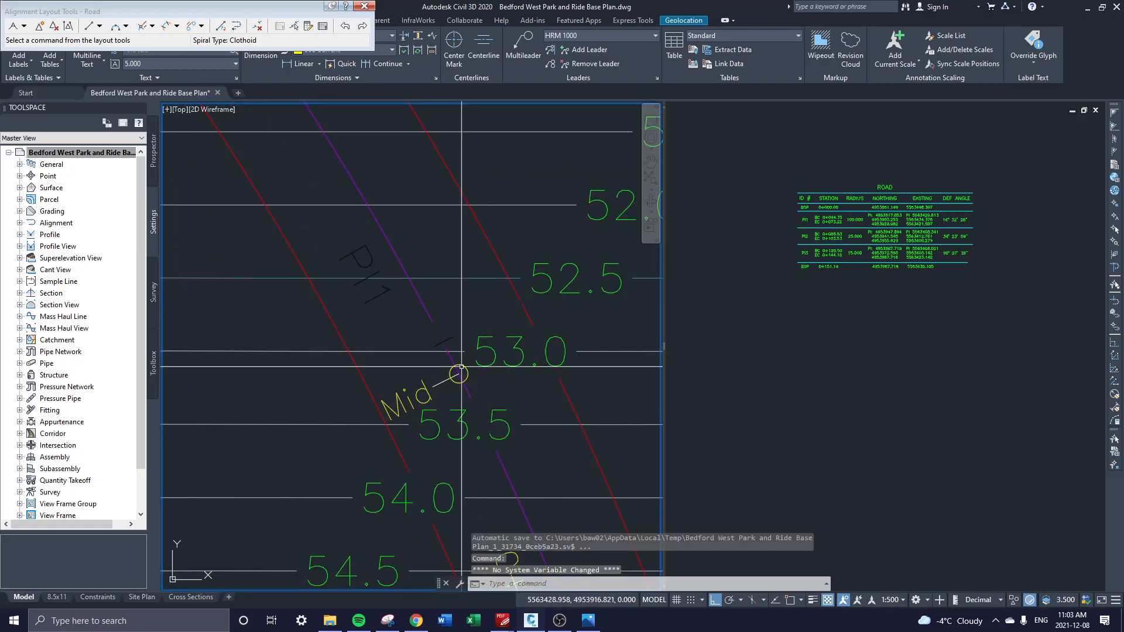
pyautogui.moveTo(462, 367); pyautogui.dragTo(422, 342, button='middle')
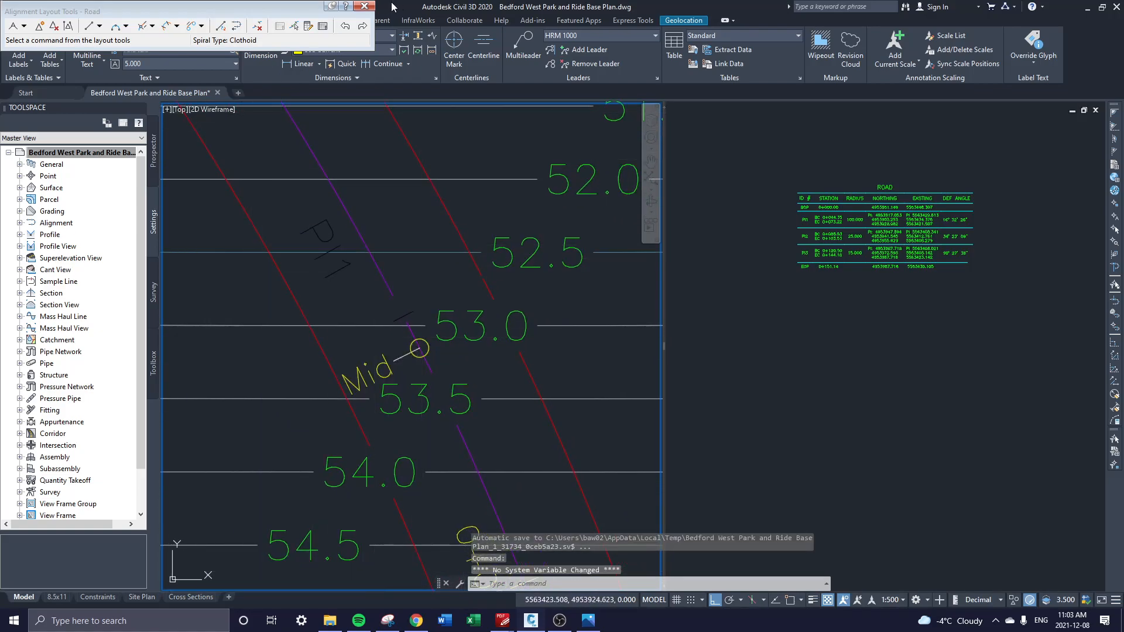
pyautogui.click(364, 7)
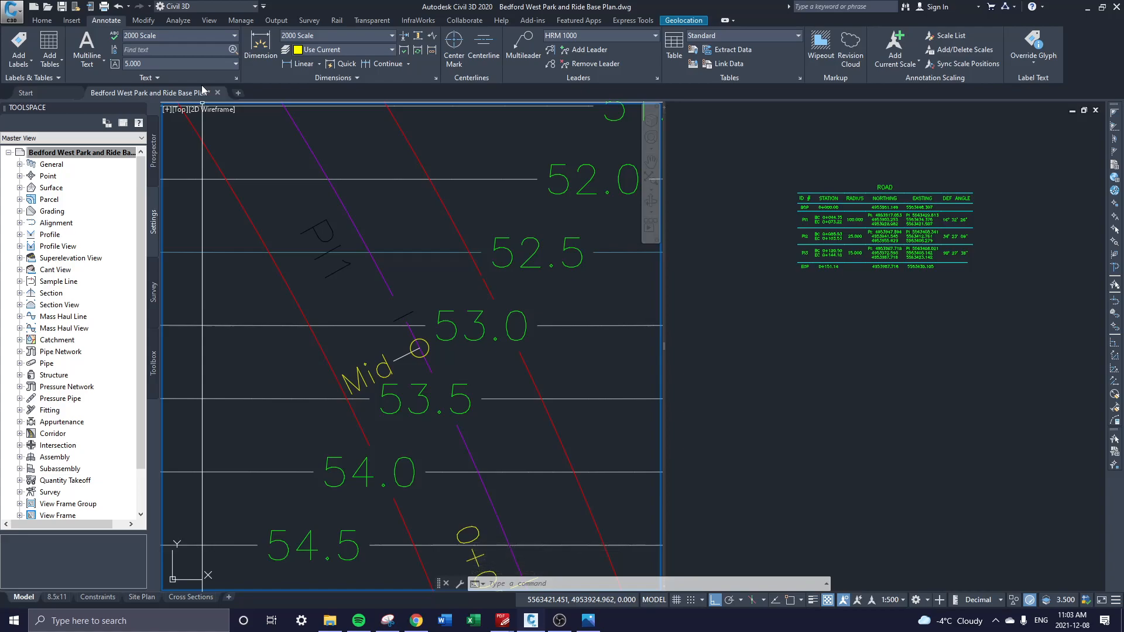
# - Manually create a COGO point at the BC of the PI1 curve with the description bc1
pyautogui.click(71, 22)
pyautogui.click(50, 22)
pyautogui.click(103, 36)
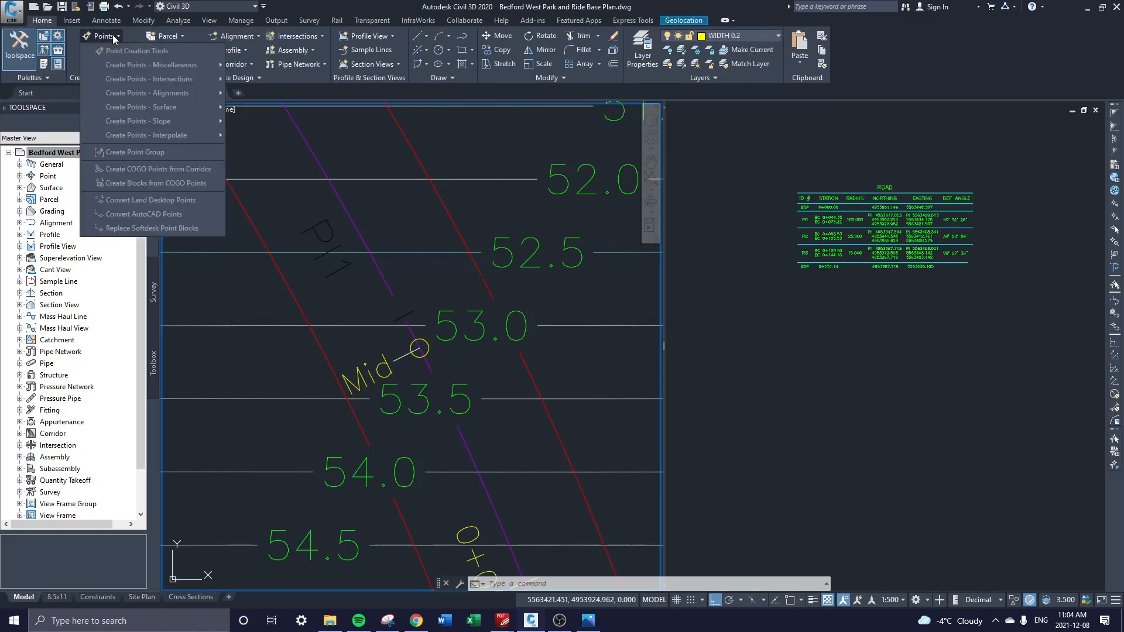
pyautogui.moveTo(185, 70)
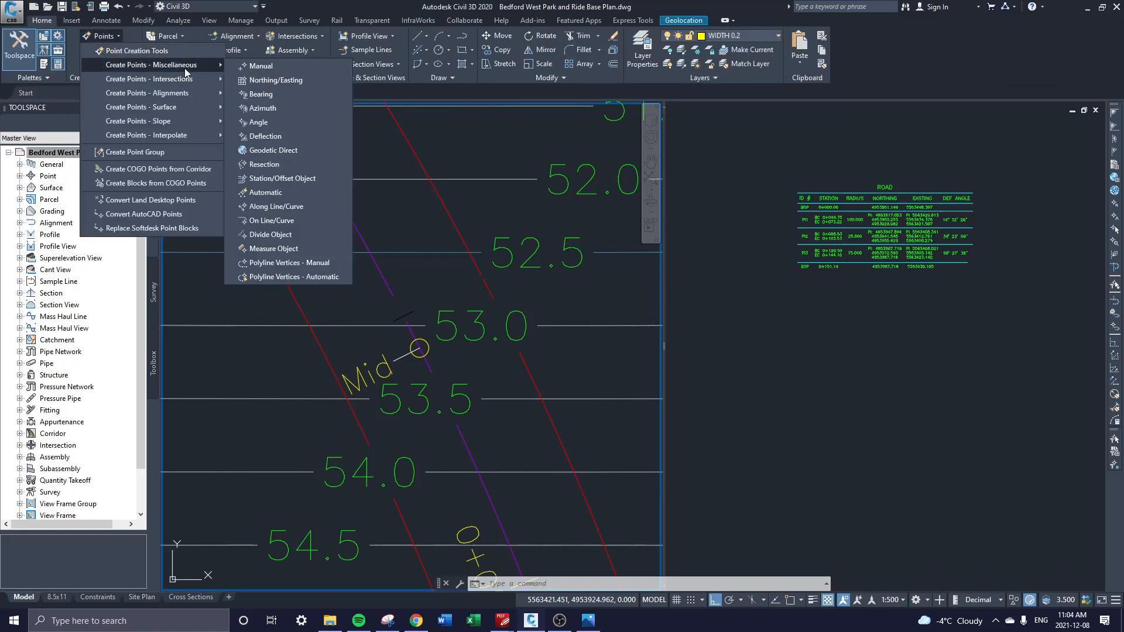
pyautogui.click(284, 66)
pyautogui.moveTo(463, 415); pyautogui.dragTo(331, 138, button='middle')
pyautogui.press('F3')
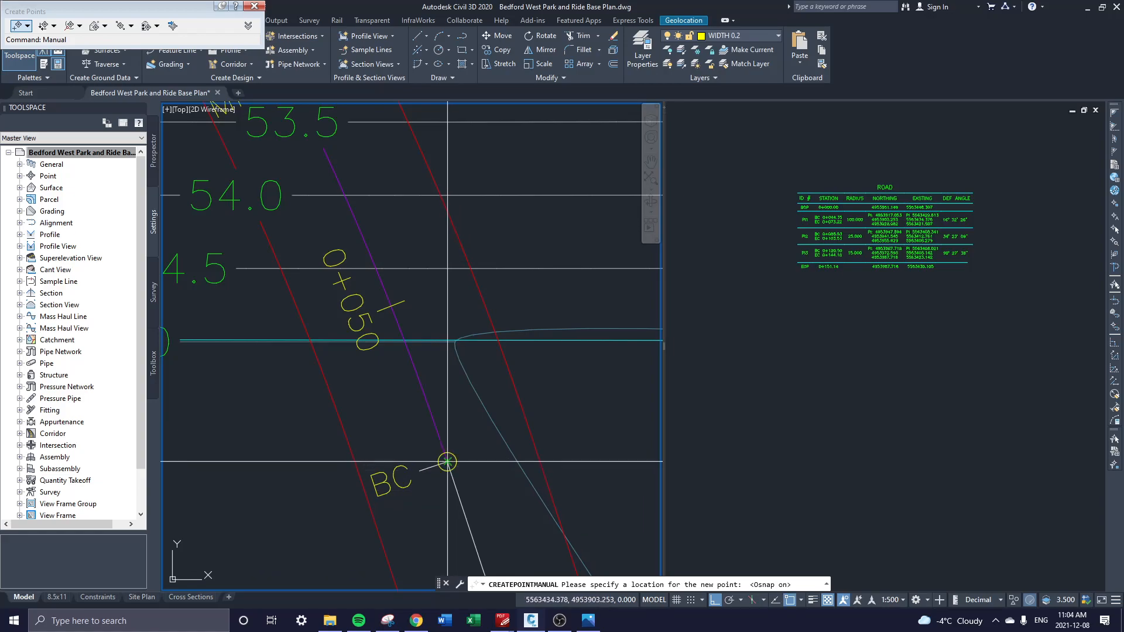
pyautogui.scroll(3, 447, 462)
pyautogui.click(448, 462)
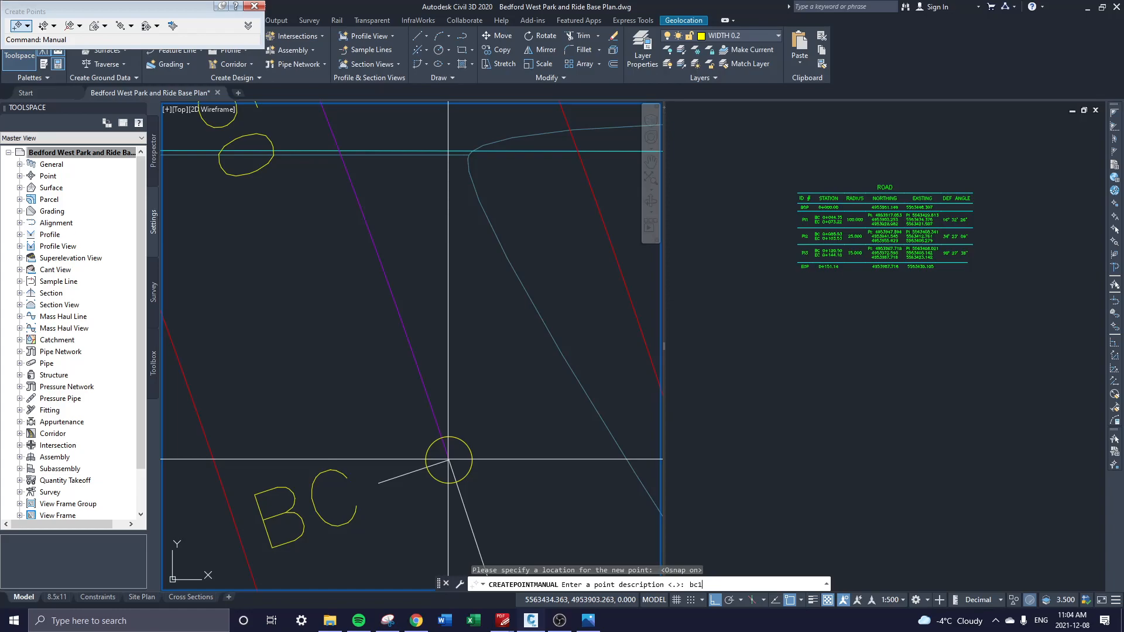
pyautogui.write('bc1')
pyautogui.press('Return')
pyautogui.press('Escape')
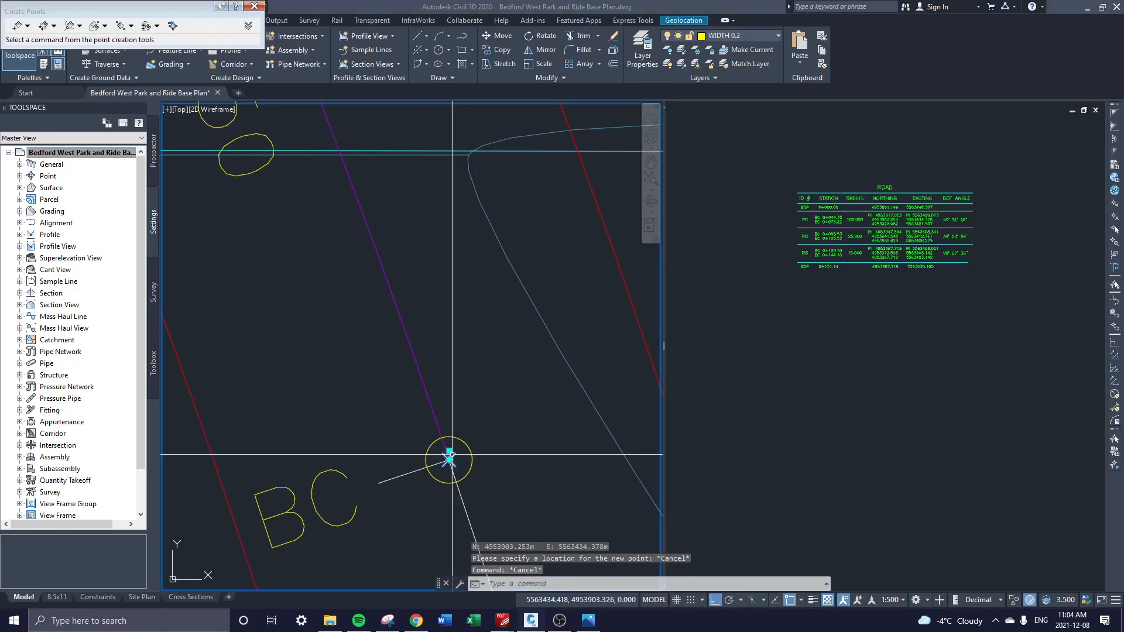
# - Show the properties of the bc1 point and read its easting and northing
pyautogui.click(448, 458)
pyautogui.write('pr')
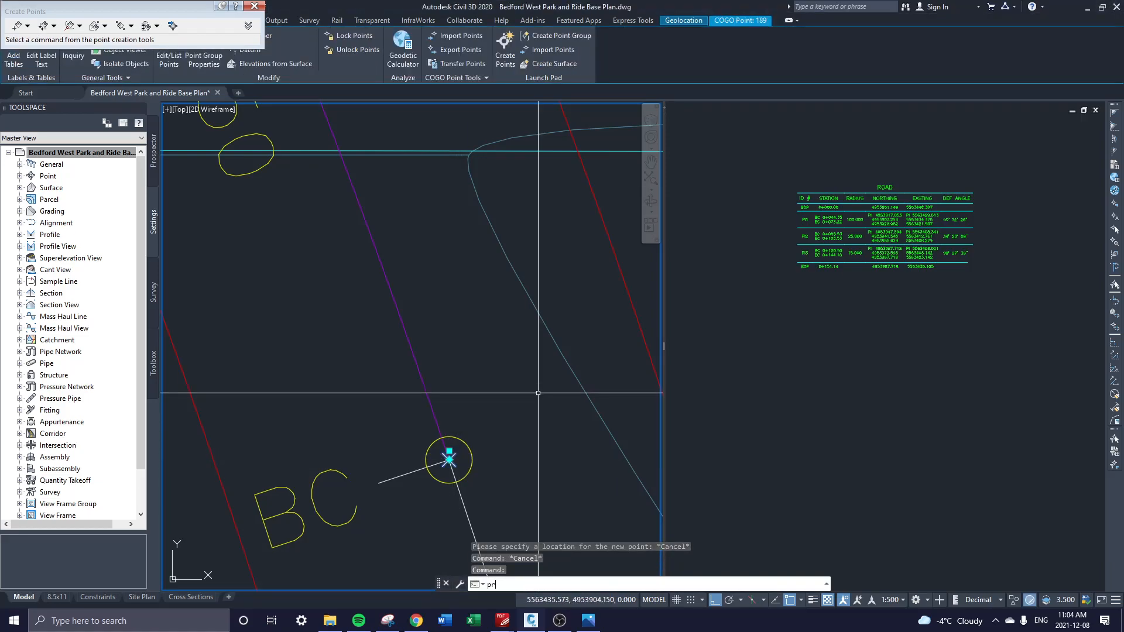
pyautogui.press('Return')
pyautogui.scroll(-10, 995, 150)
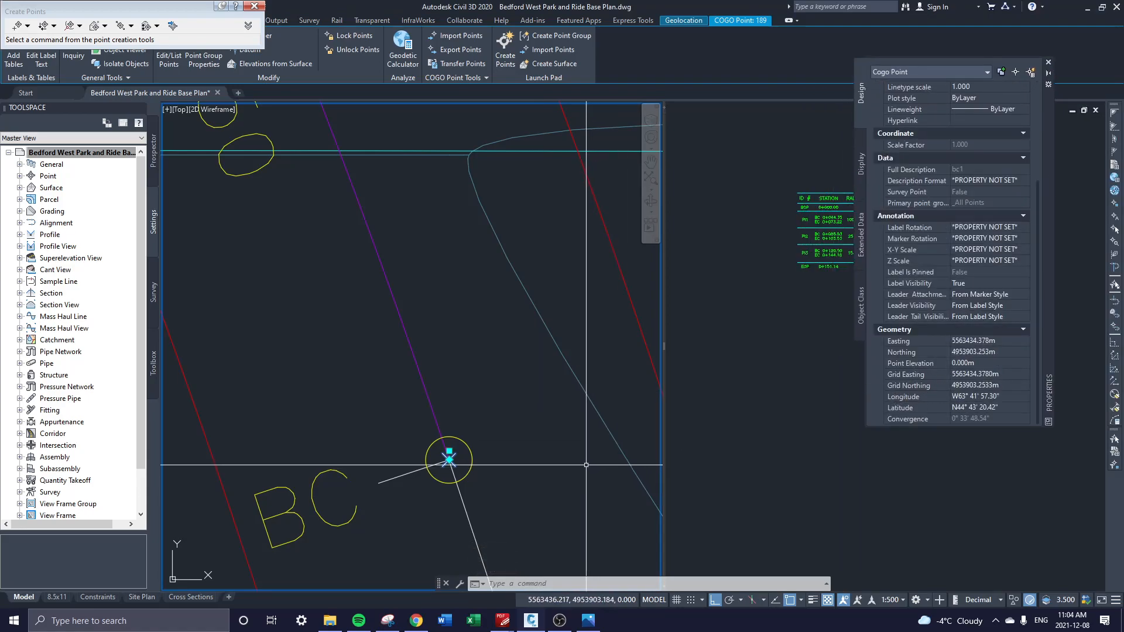
pyautogui.scroll(-4, 586, 465)
pyautogui.scroll(-2, 220, 392)
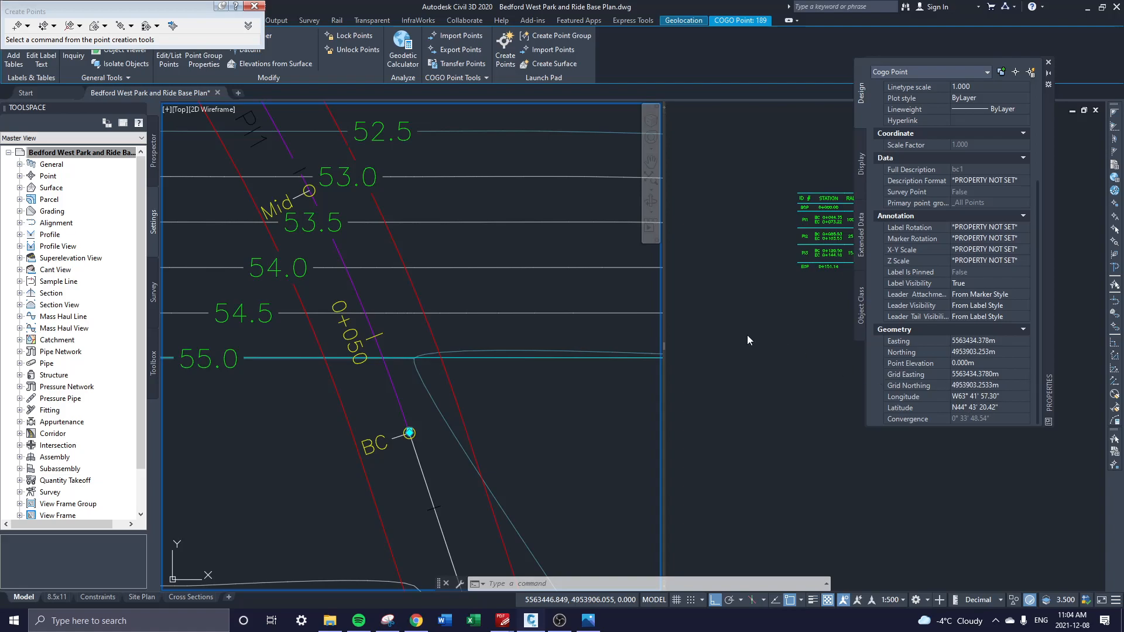
# - Look over the BC, Mid and EC labels on the remaining curves of the road alignment
pyautogui.click(835, 295)
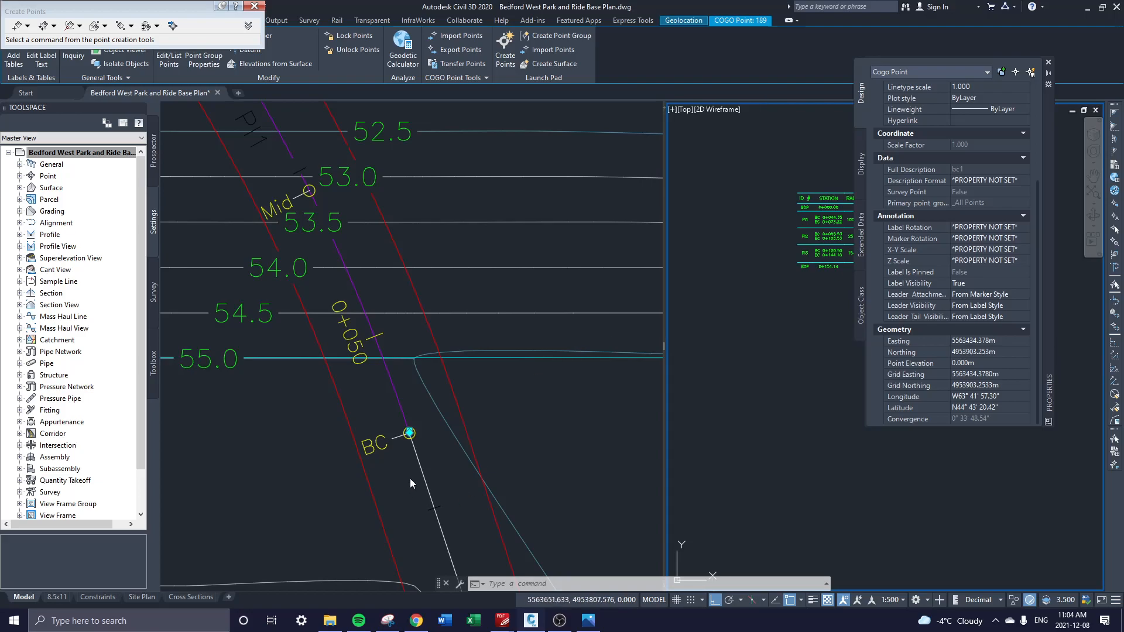
pyautogui.click(386, 445)
pyautogui.scroll(-4, 387, 445)
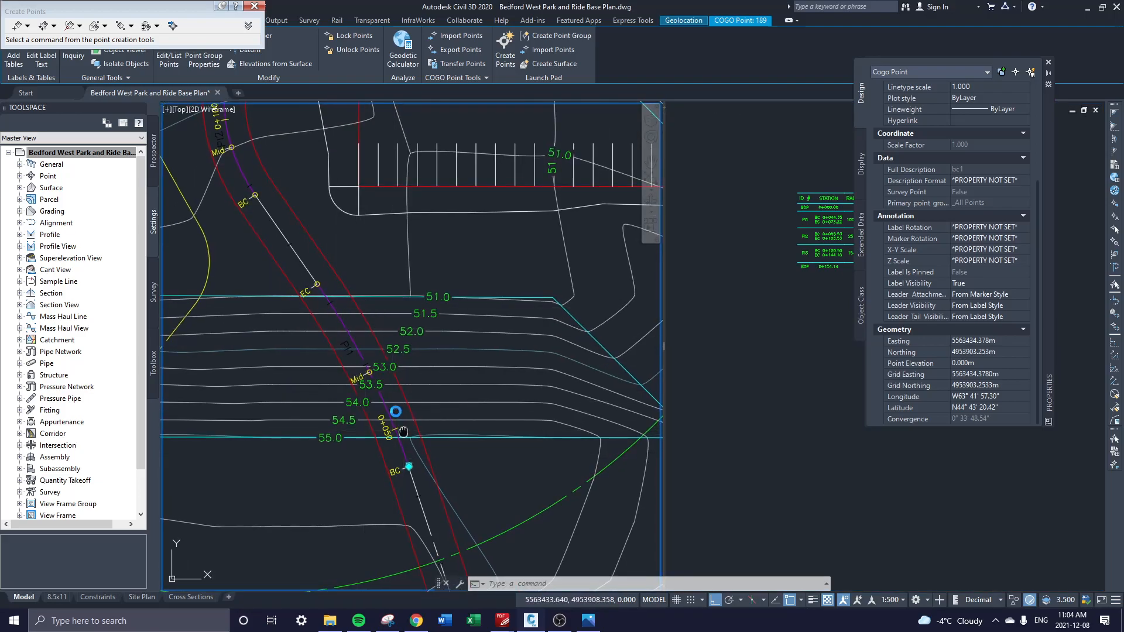
pyautogui.scroll(4, 410, 457)
pyautogui.scroll(-3, 464, 485)
pyautogui.scroll(2, 408, 157)
pyautogui.click(824, 302)
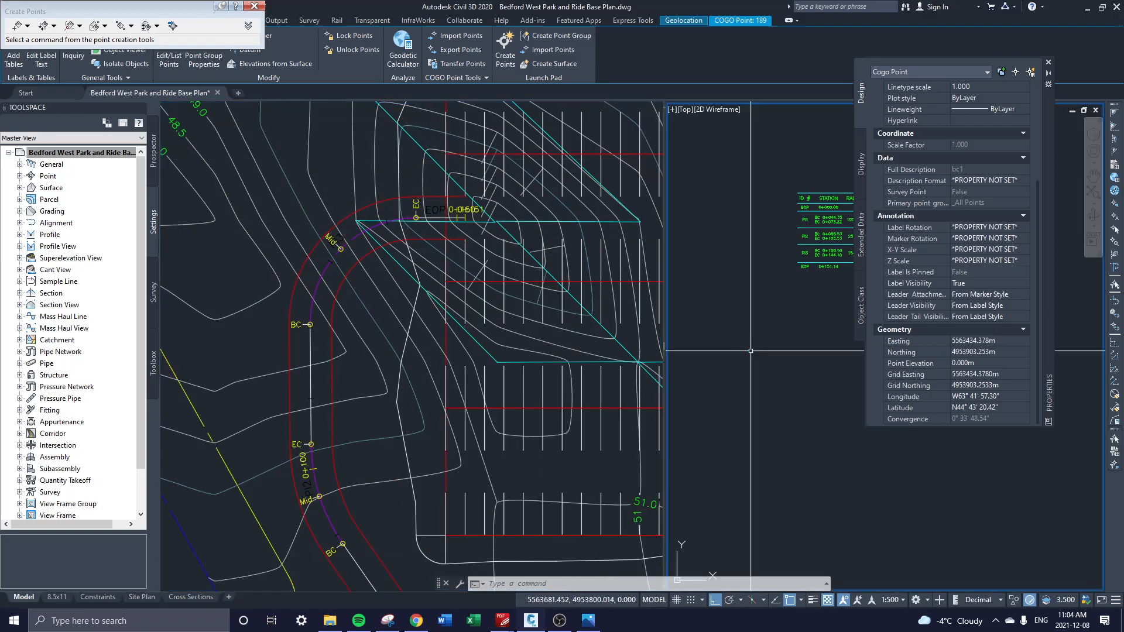
# - Close the point properties and compare the BC and EC labels along the road with the coordinates in the ROAD table
pyautogui.click(1049, 62)
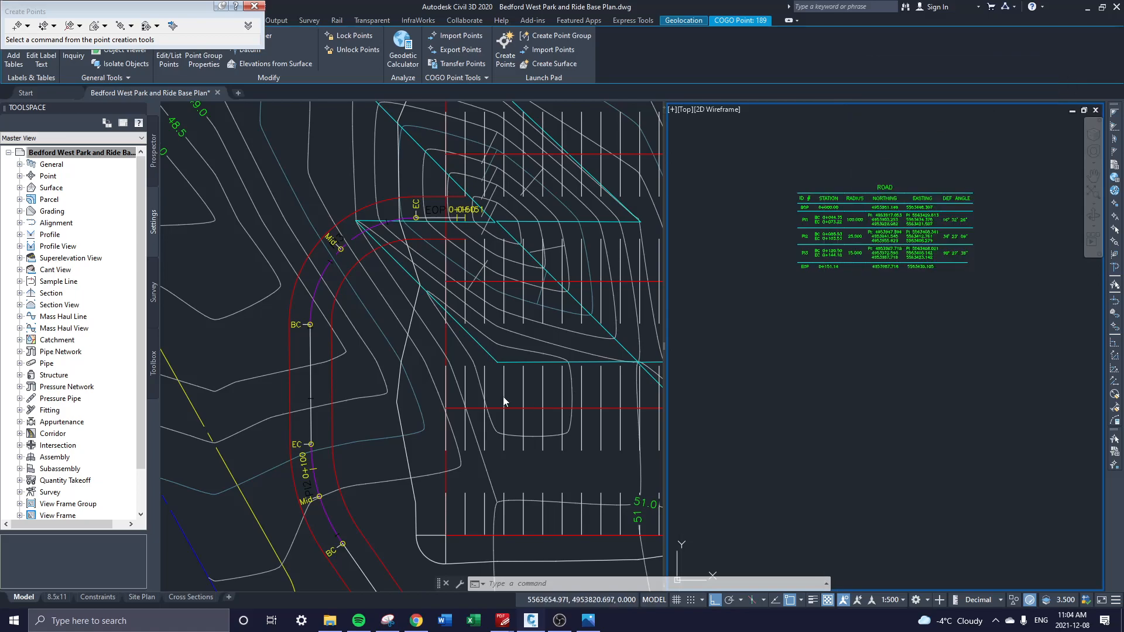
pyautogui.click(389, 368)
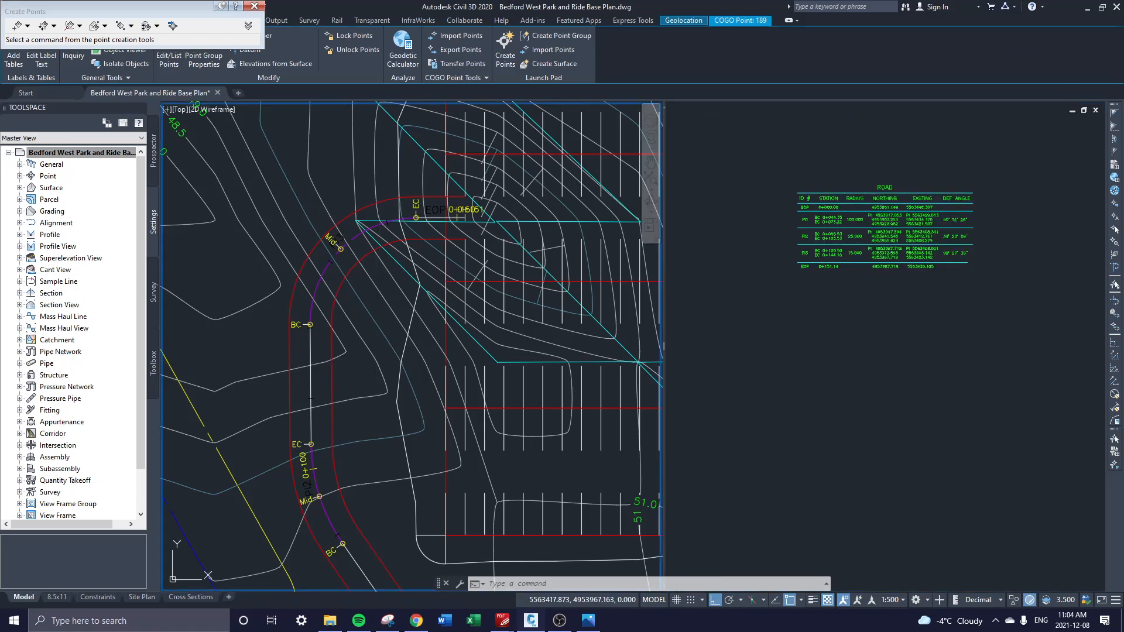
pyautogui.moveTo(404, 475); pyautogui.dragTo(314, 322, button='middle')
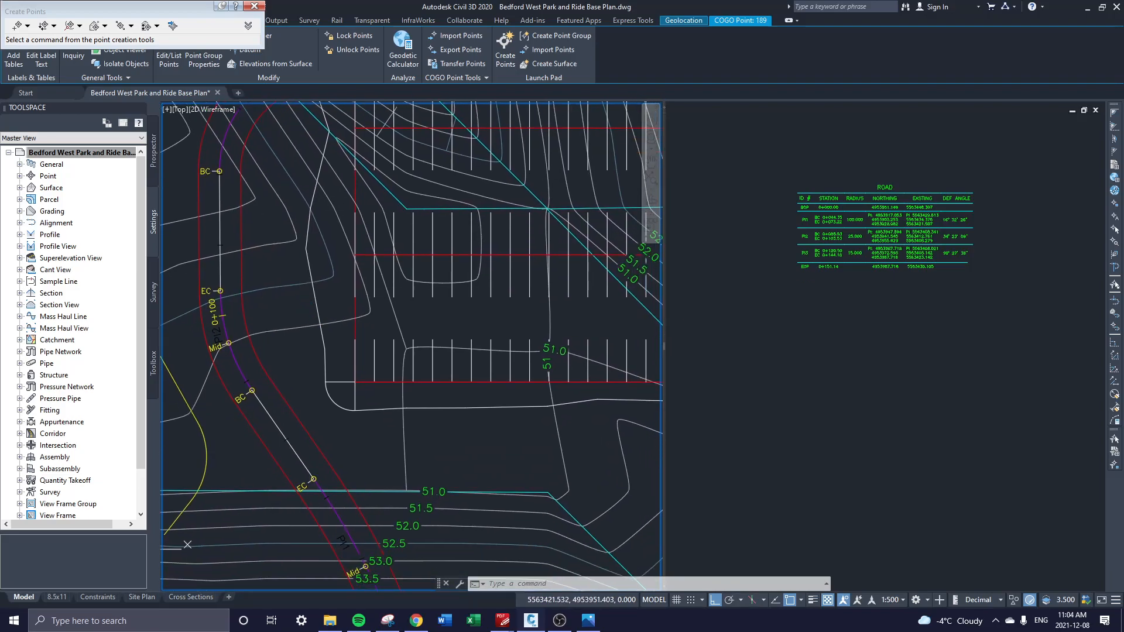
pyautogui.click(907, 304)
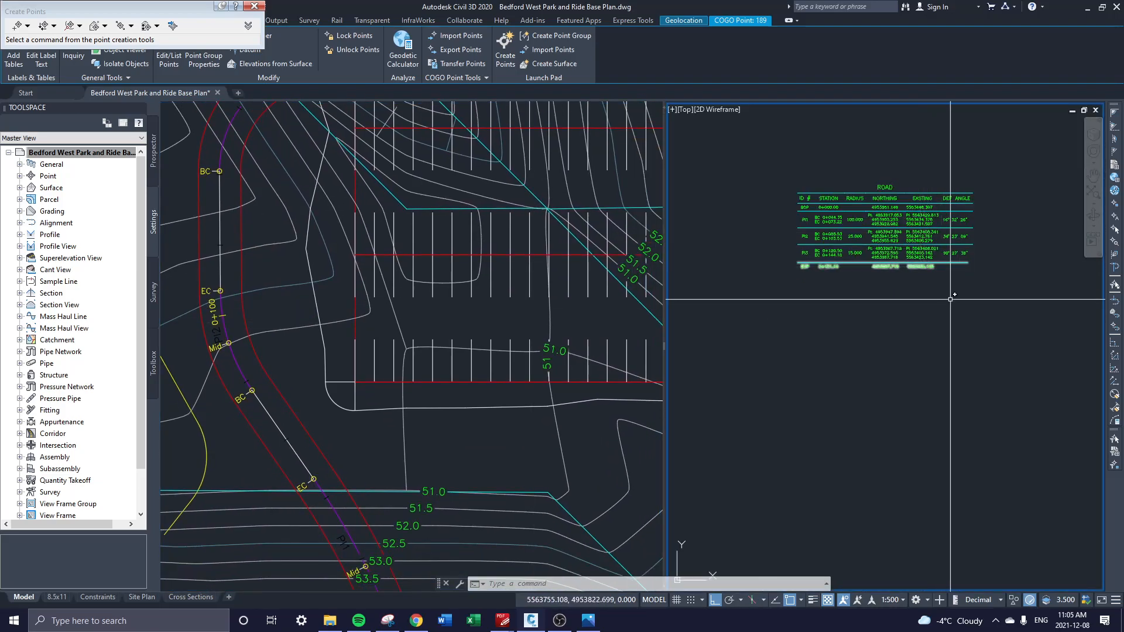
pyautogui.scroll(5, 937, 304)
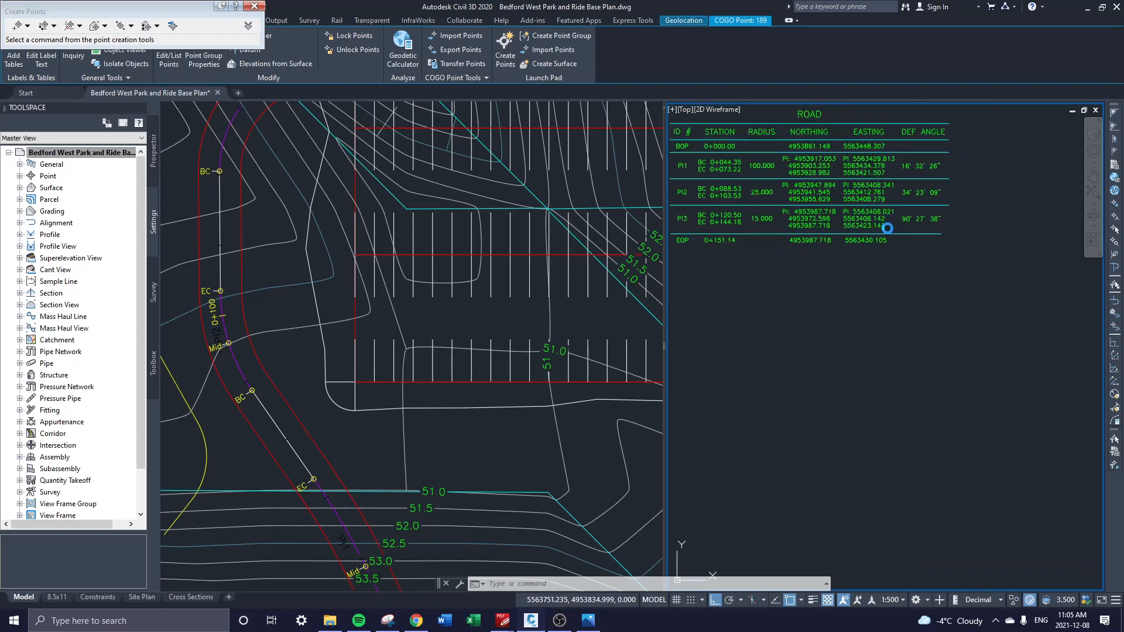
pyautogui.scroll(-2, 888, 228)
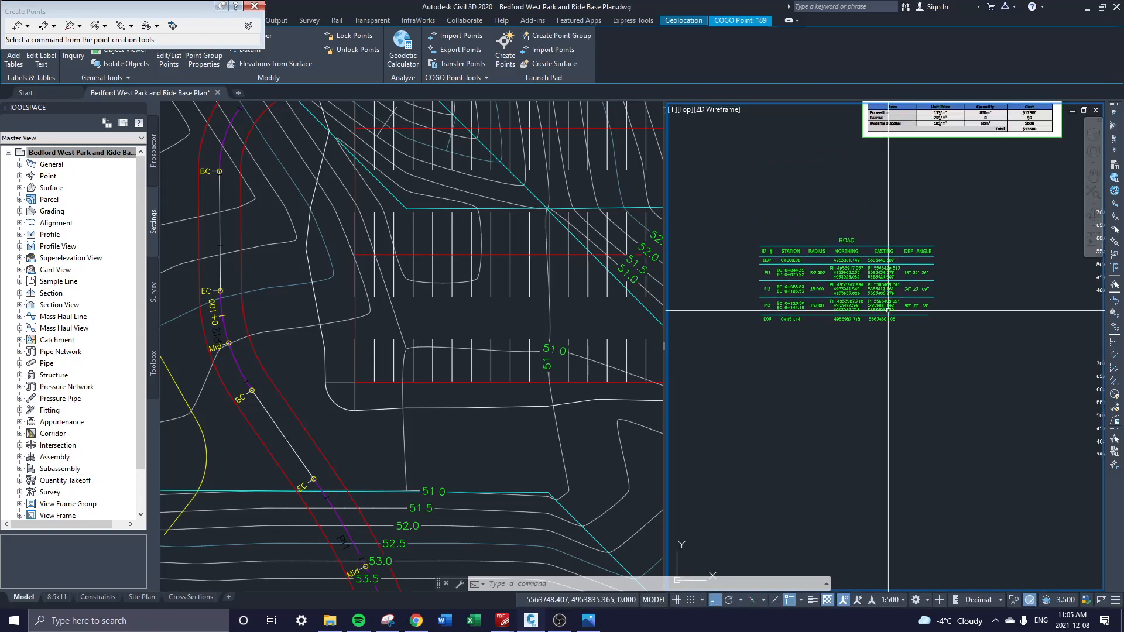
# - Return to the BC point of the PI1 curve and clear its selection
pyautogui.click(339, 450)
pyautogui.moveTo(364, 551); pyautogui.dragTo(253, 308, button='middle')
pyautogui.moveTo(311, 520); pyautogui.dragTo(302, 435, button='middle')
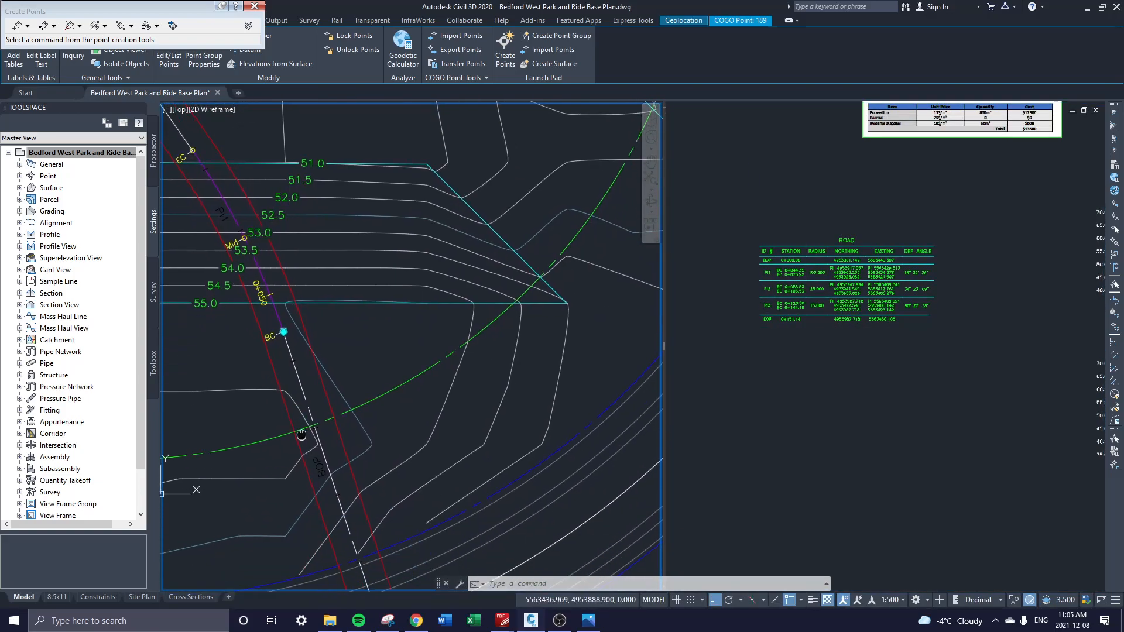
pyautogui.press('Escape')
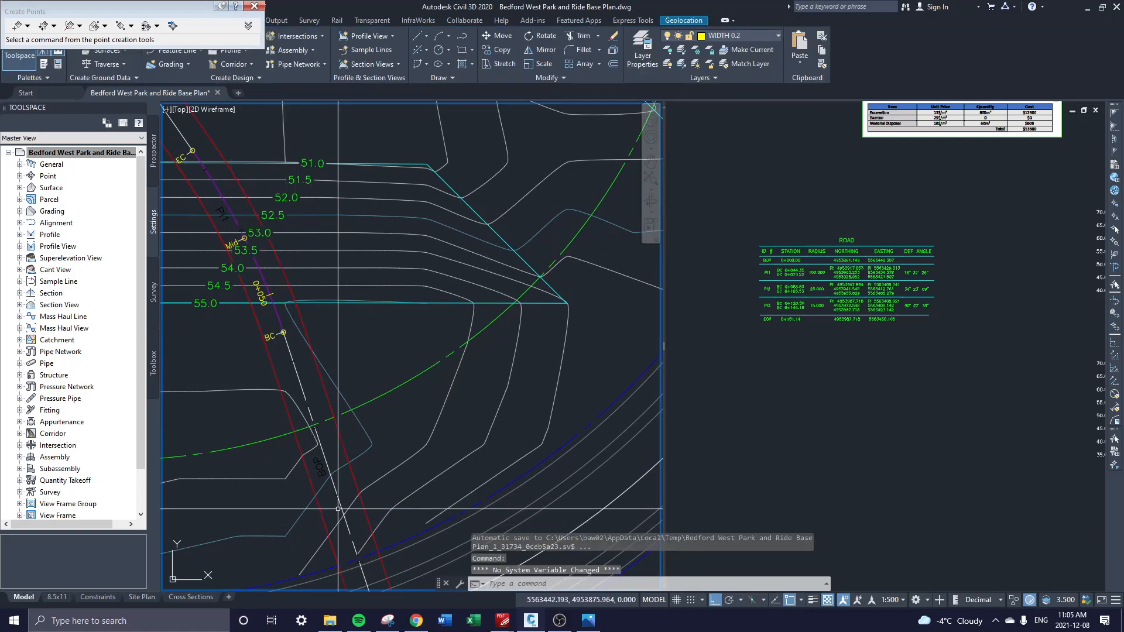
# - Examine the northing and easting columns of the ROAD alignment table
pyautogui.click(755, 320)
pyautogui.scroll(4, 800, 319)
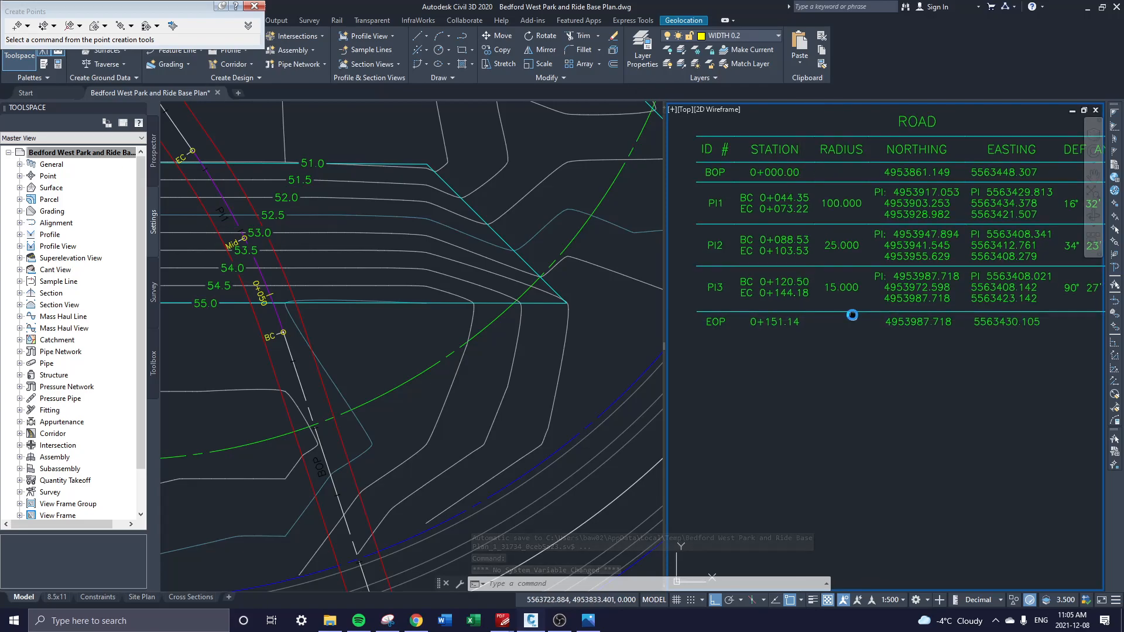
pyautogui.scroll(-5, 972, 291)
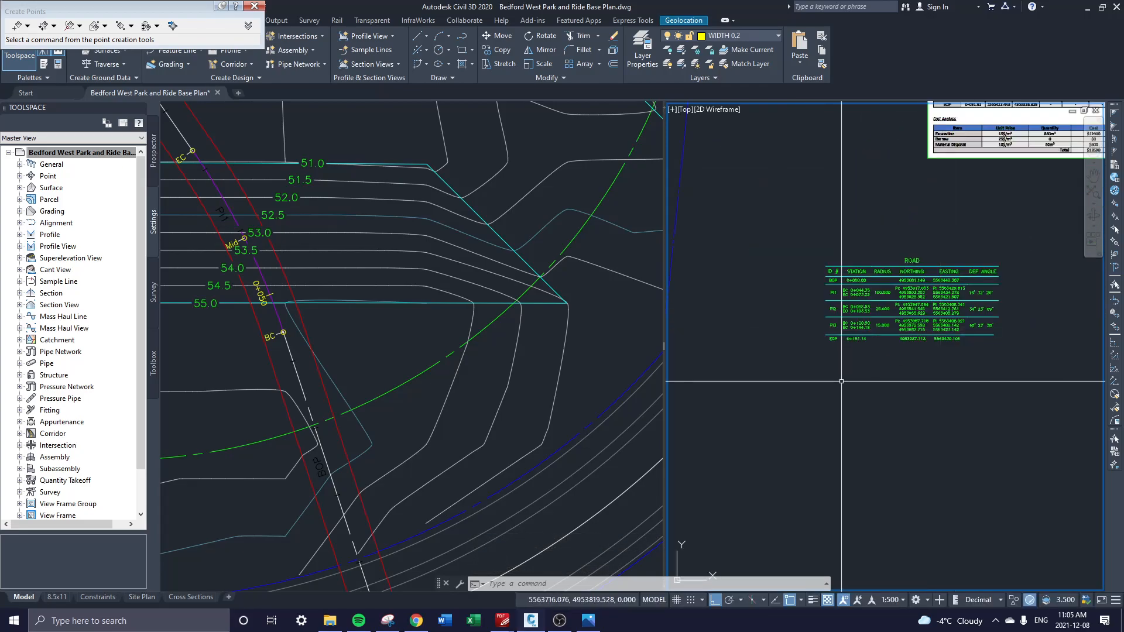
pyautogui.scroll(3, 873, 391)
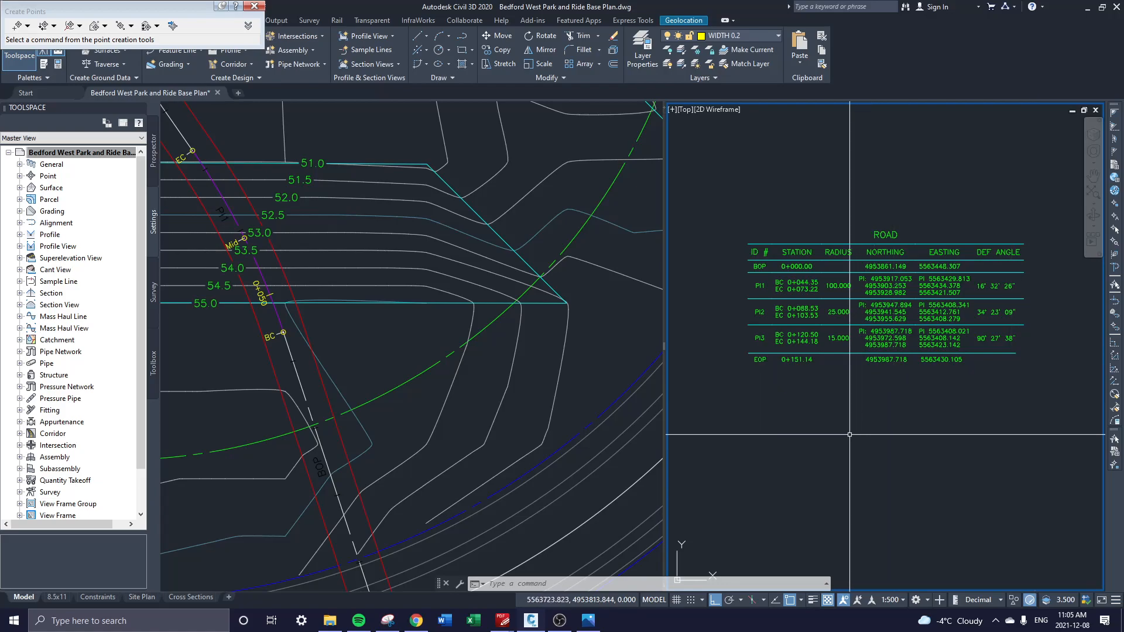
pyautogui.moveTo(851, 425); pyautogui.dragTo(850, 370, button='middle')
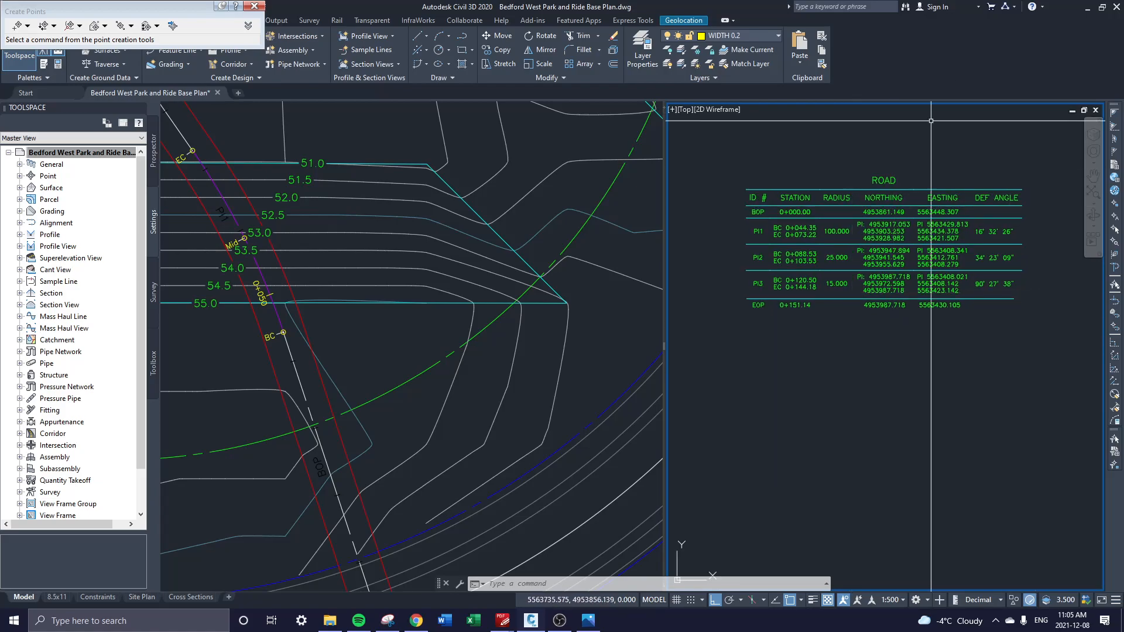
# - Open the ROAD table's style, HRM Alignment Table, for editing and add a new column after DEF ANGLE
pyautogui.click(927, 198)
pyautogui.rightClick(927, 198)
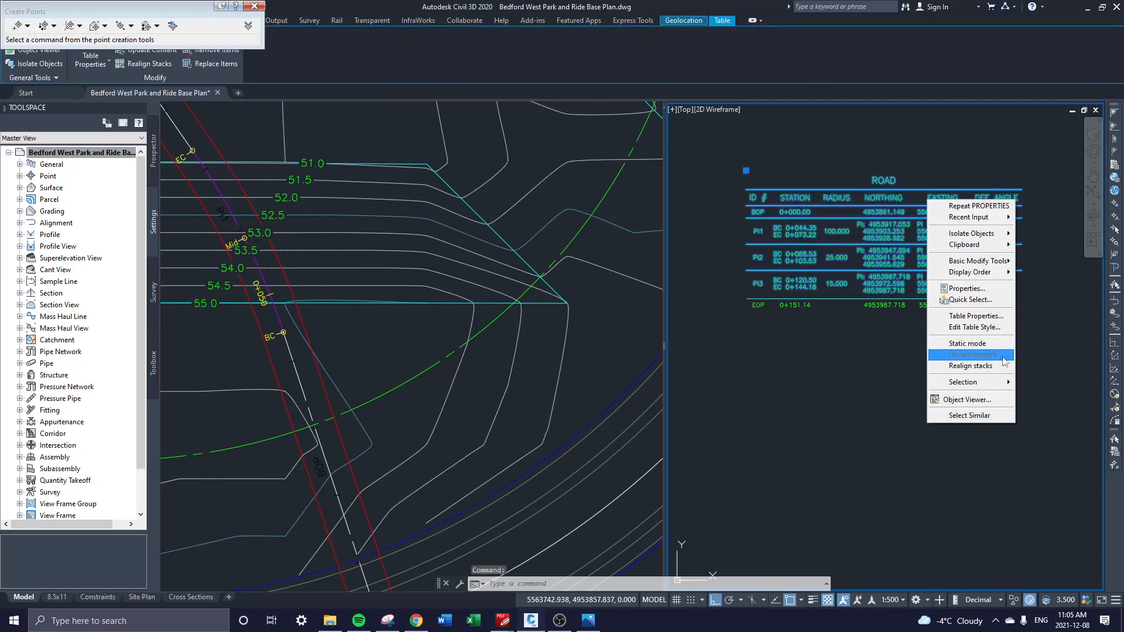
pyautogui.click(960, 328)
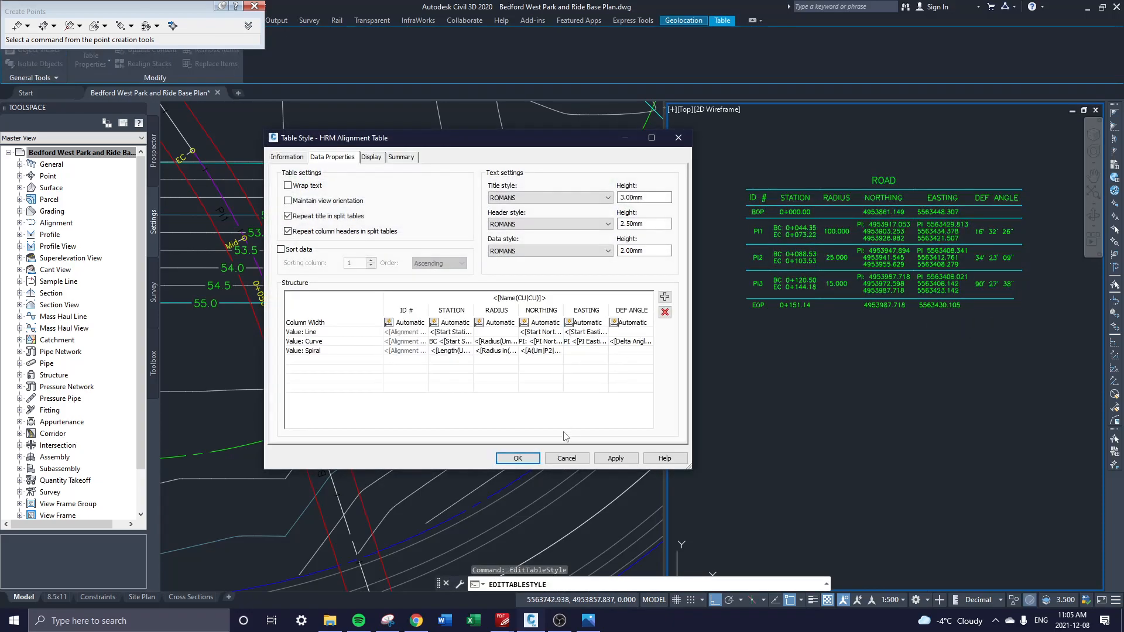
pyautogui.click(644, 311)
pyautogui.click(664, 297)
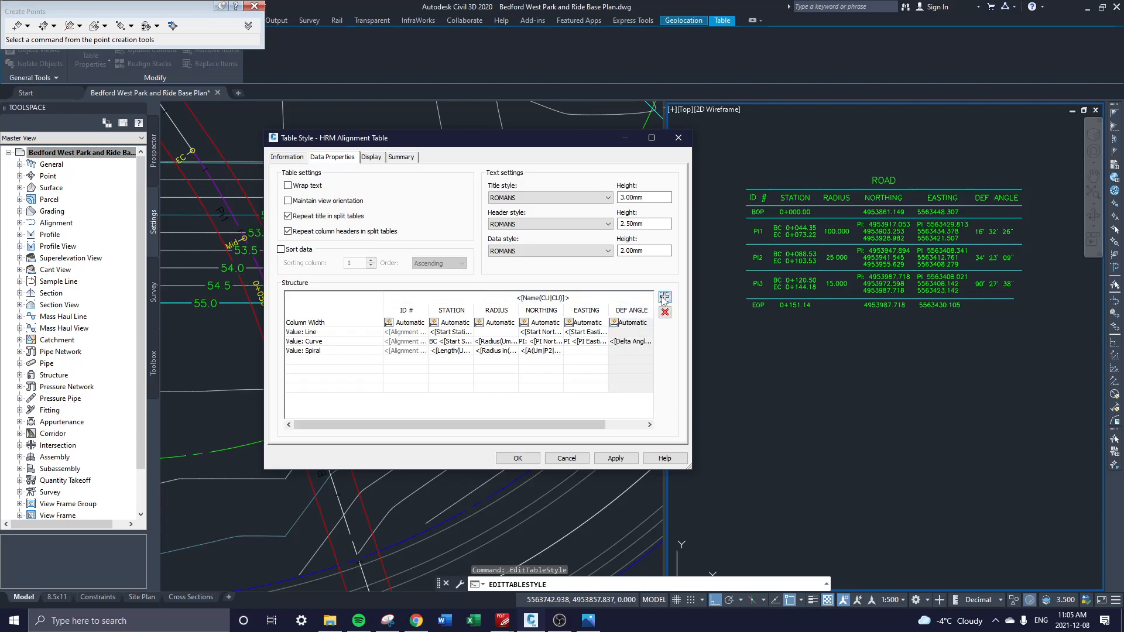
# - Give the new empty column of the table style the heading PI NORTING
pyautogui.moveTo(586, 422); pyautogui.dragTo(640, 422)
pyautogui.click(620, 333)
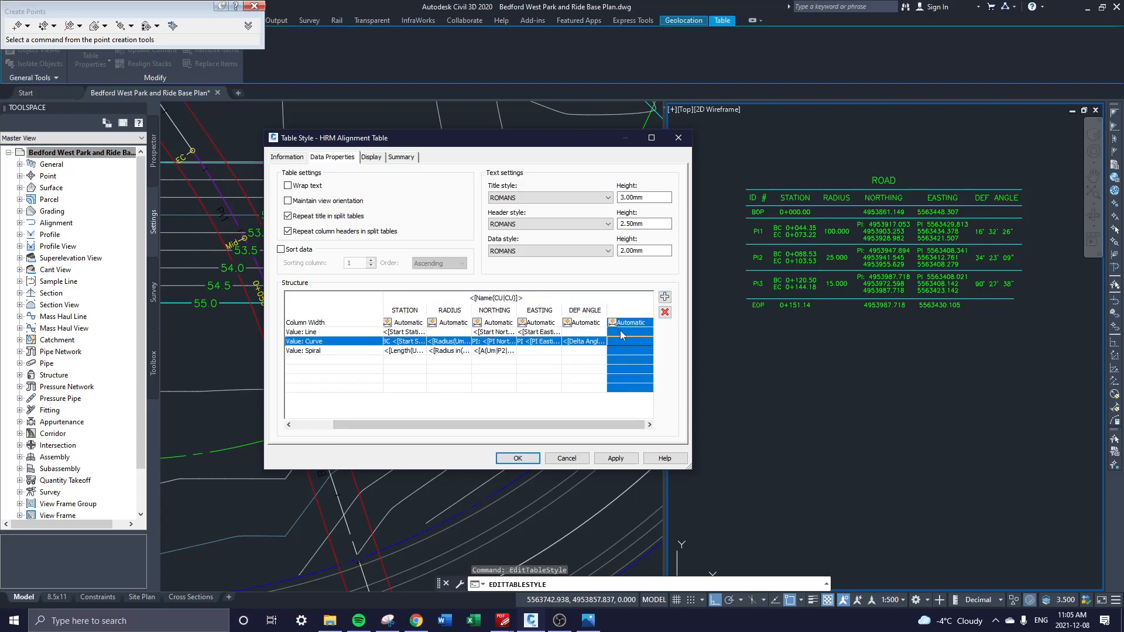
pyautogui.doubleClick(622, 340)
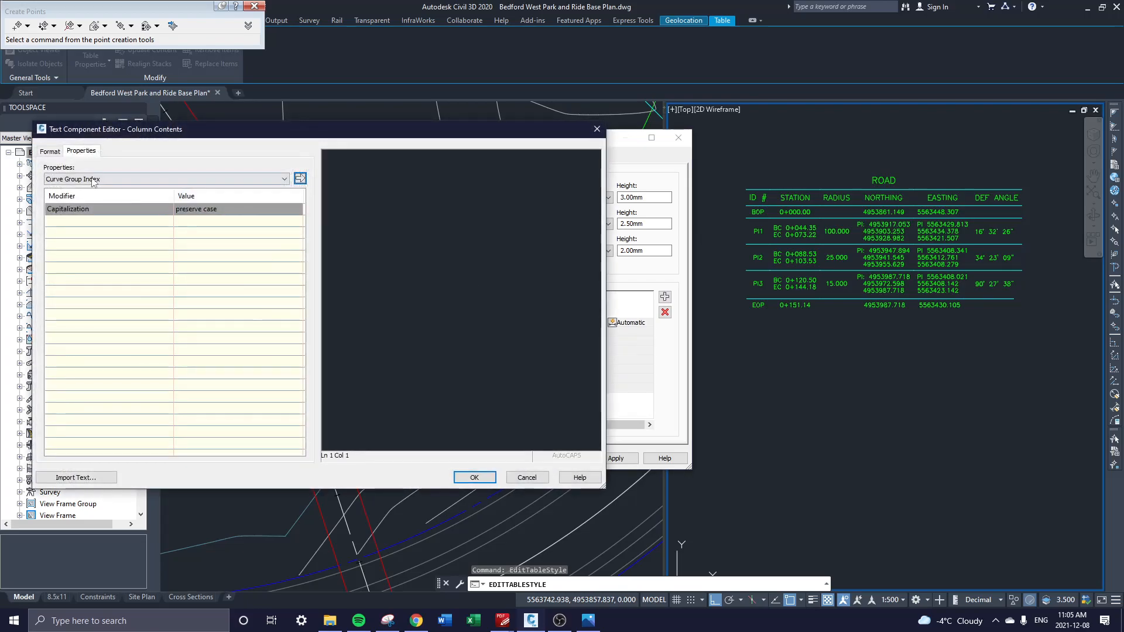
pyautogui.click(597, 128)
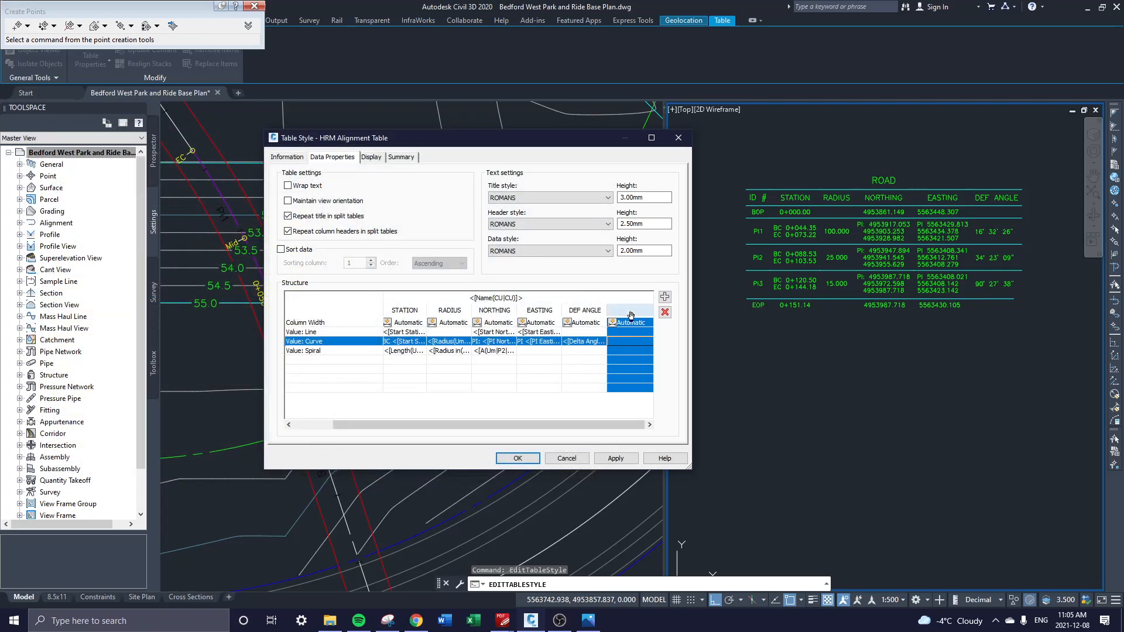
pyautogui.doubleClick(630, 312)
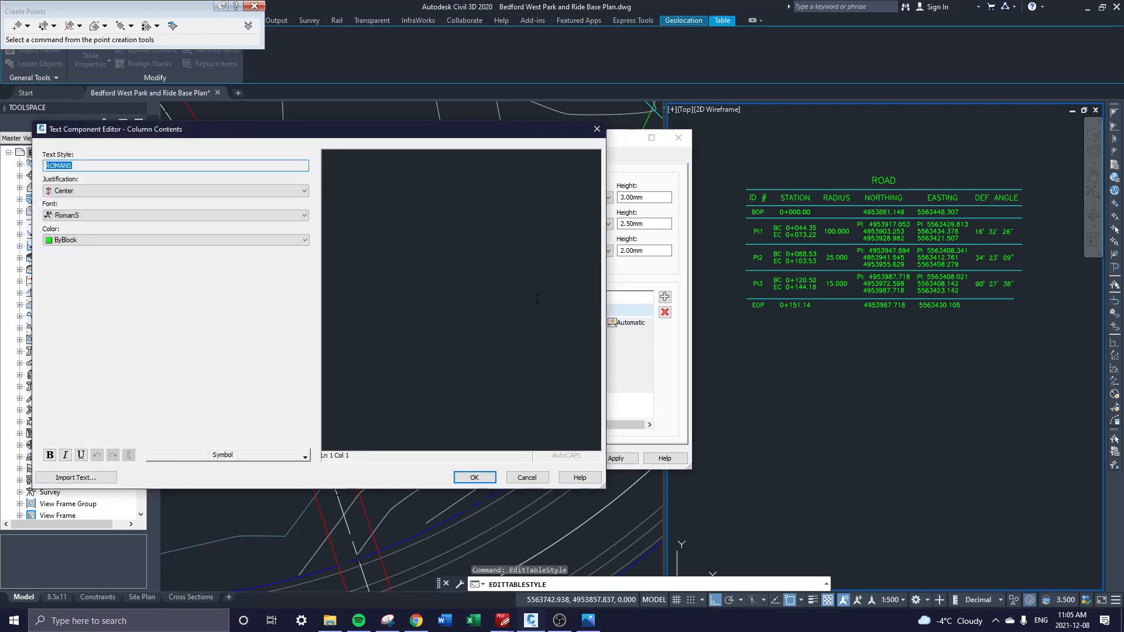
pyautogui.write('NORTING')
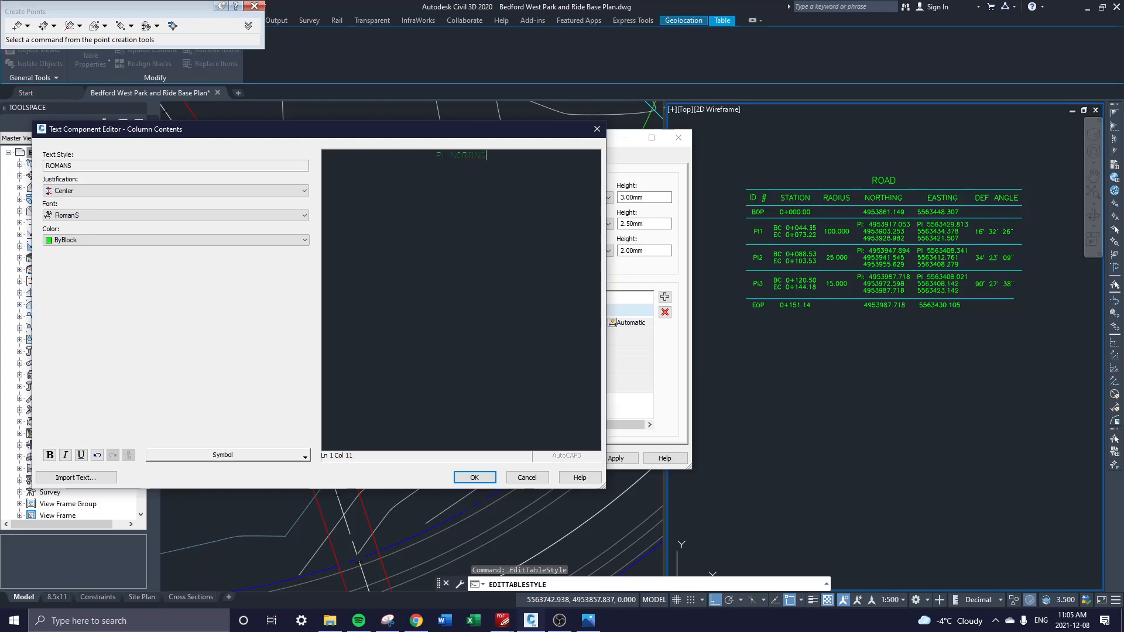
pyautogui.click(474, 477)
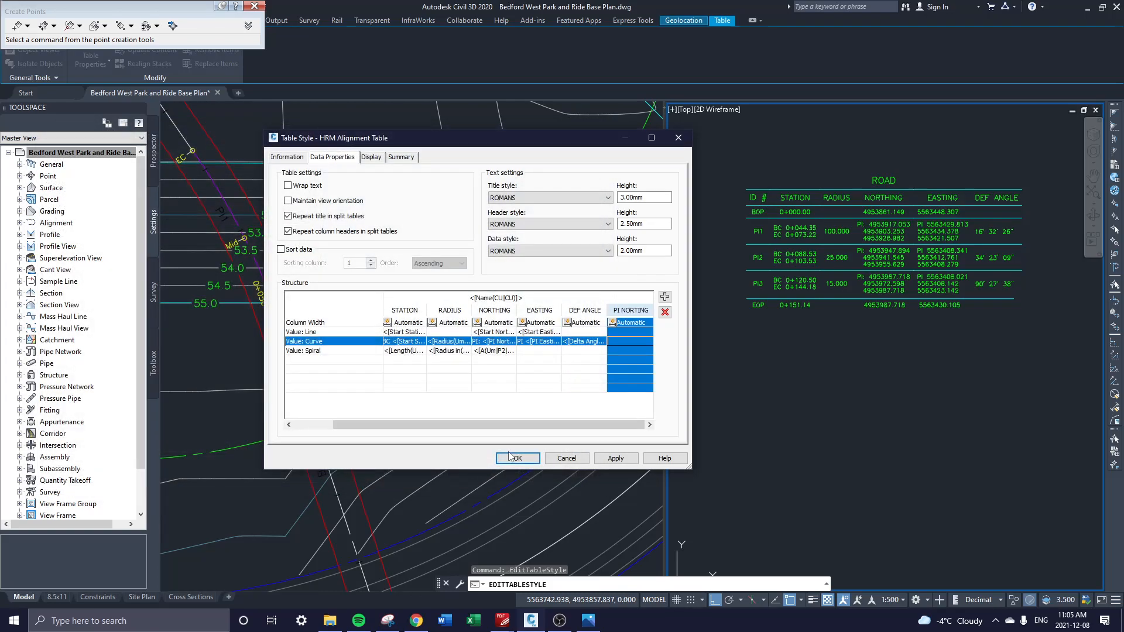
# - Set the curve value of the PI NORTING column to the PI Northing property with 0.001 precision
pyautogui.doubleClick(623, 338)
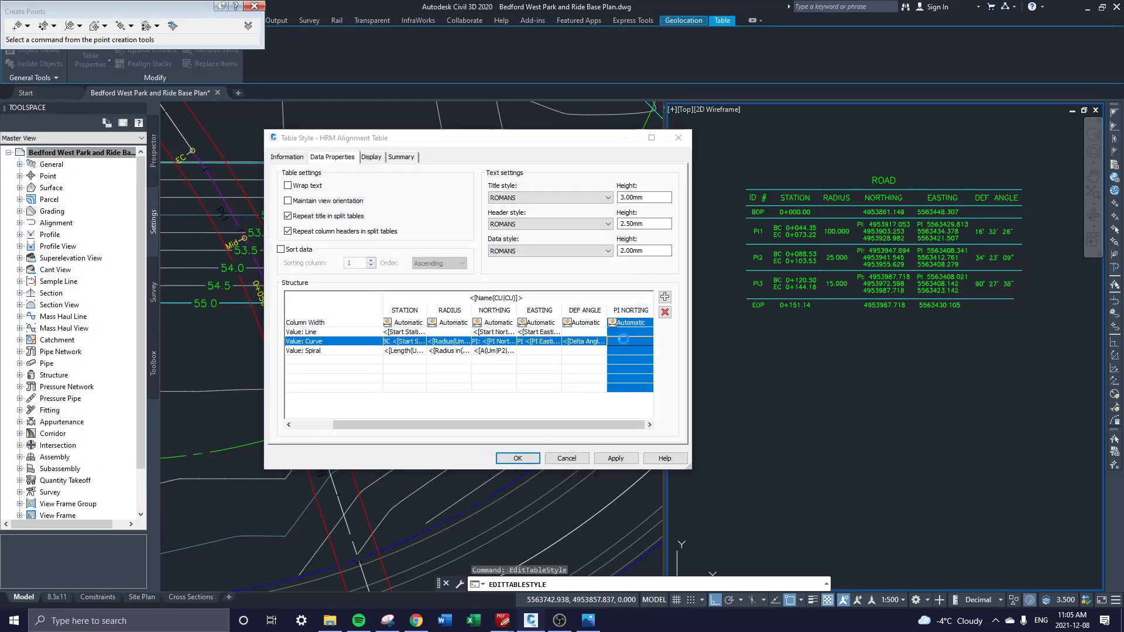
pyautogui.click(164, 178)
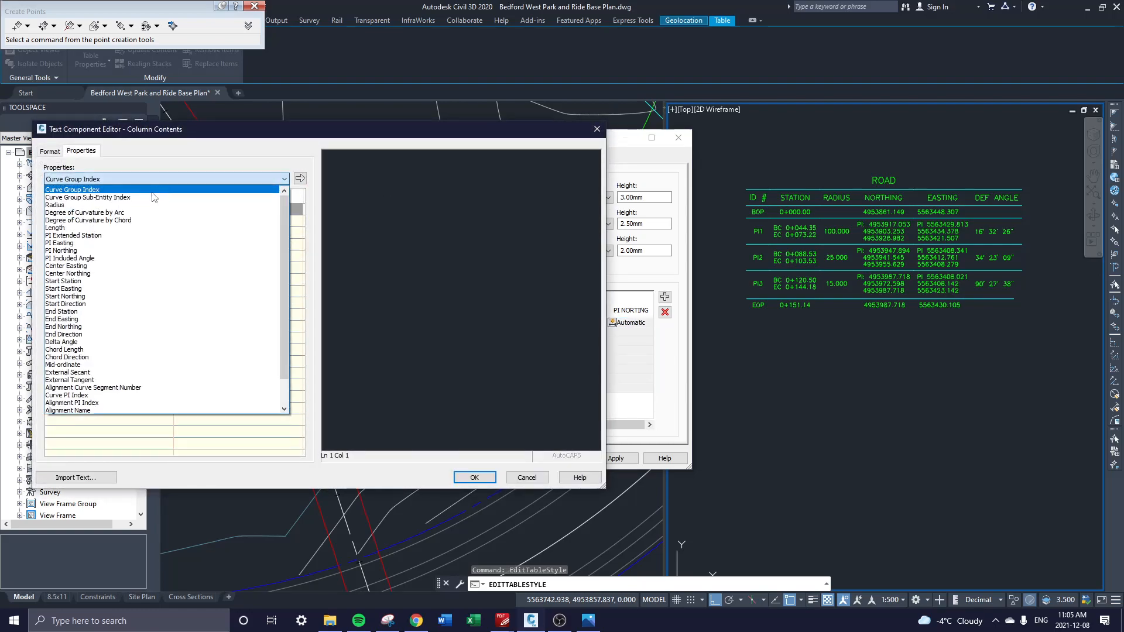
pyautogui.click(79, 251)
pyautogui.click(301, 179)
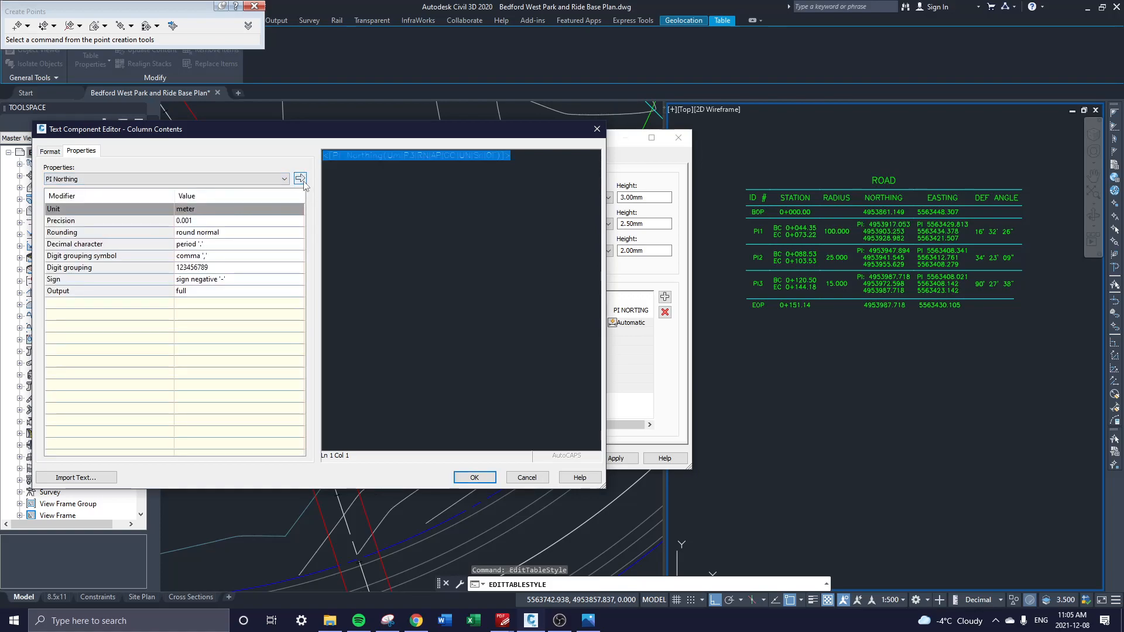
pyautogui.click(475, 478)
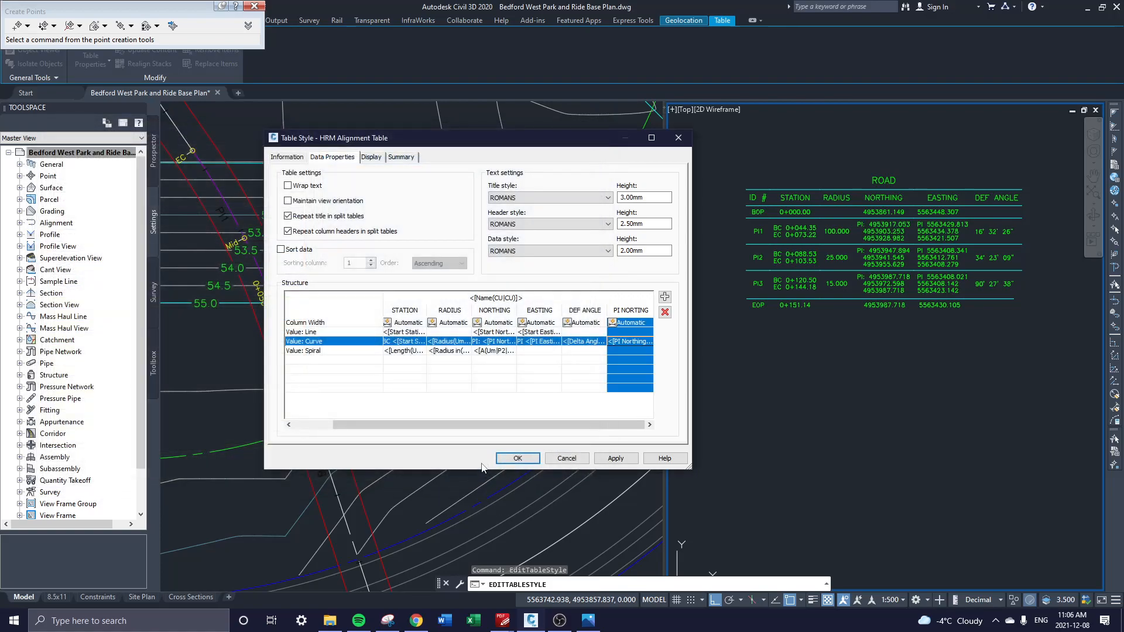
# - Add another column to the table style after PI NORTING
pyautogui.click(665, 297)
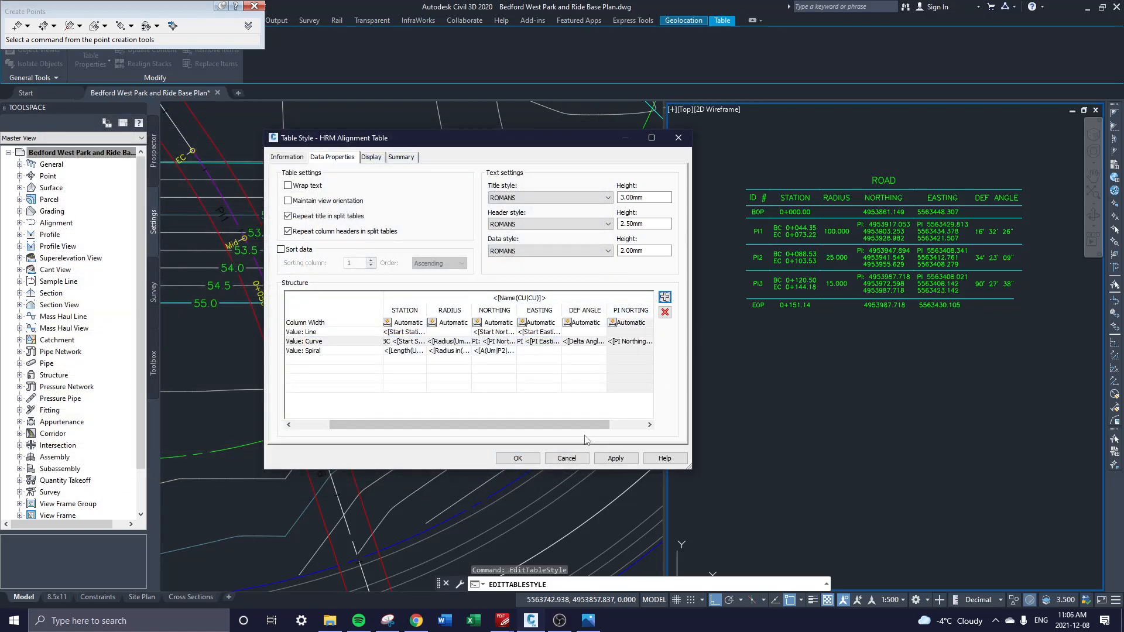
# - Title the empty last column of the HRM Alignment Table style "PI EASTING"
pyautogui.moveTo(574, 427); pyautogui.dragTo(610, 427)
pyautogui.doubleClick(632, 310)
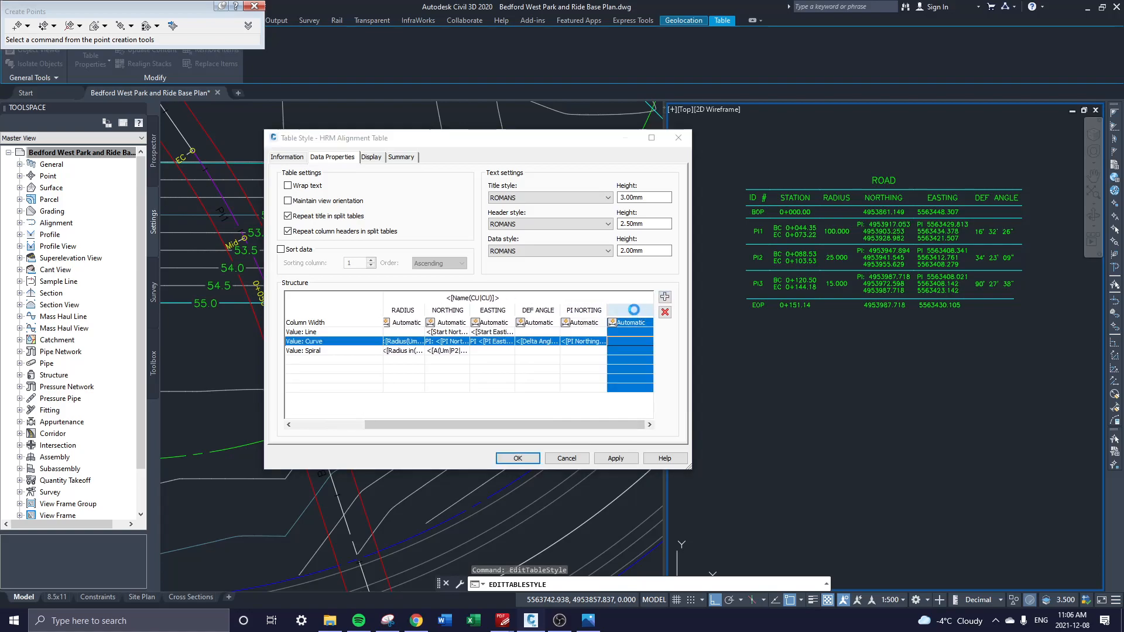
pyautogui.click(424, 204)
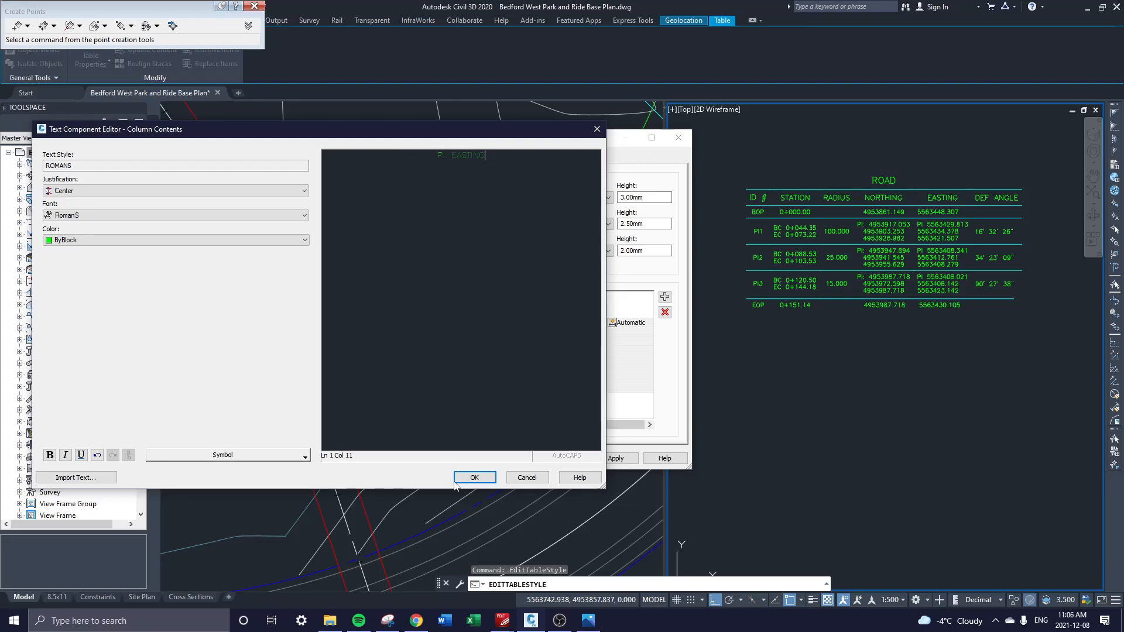
pyautogui.click(491, 479)
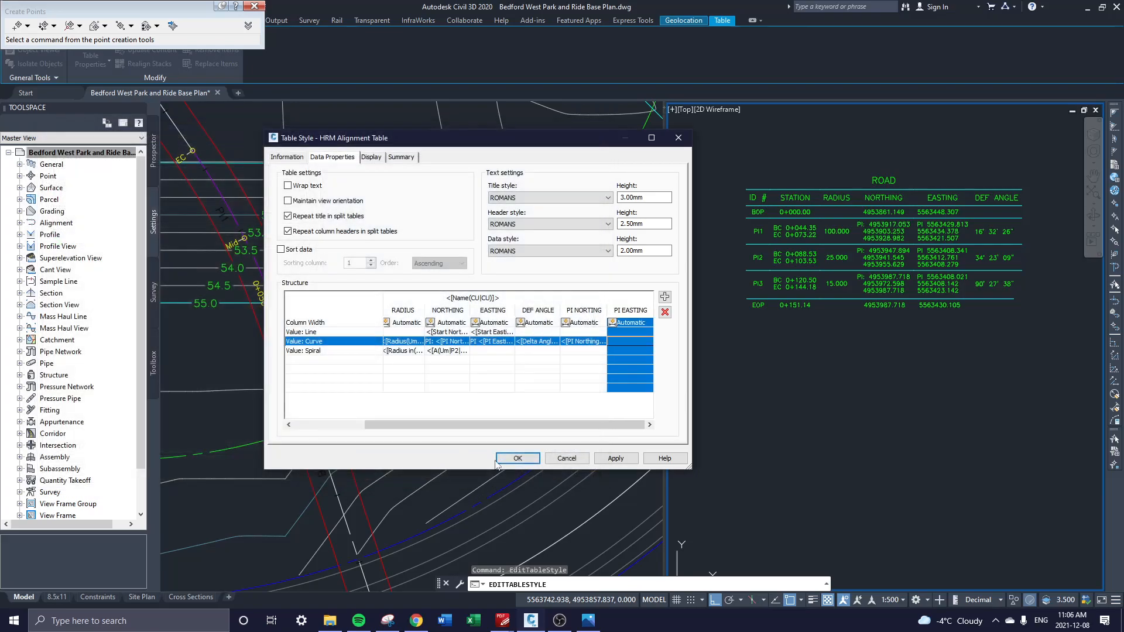
# - Insert the PI Easting property as the curve value of the PI EASTING column and apply the style
pyautogui.doubleClick(626, 342)
pyautogui.click(154, 178)
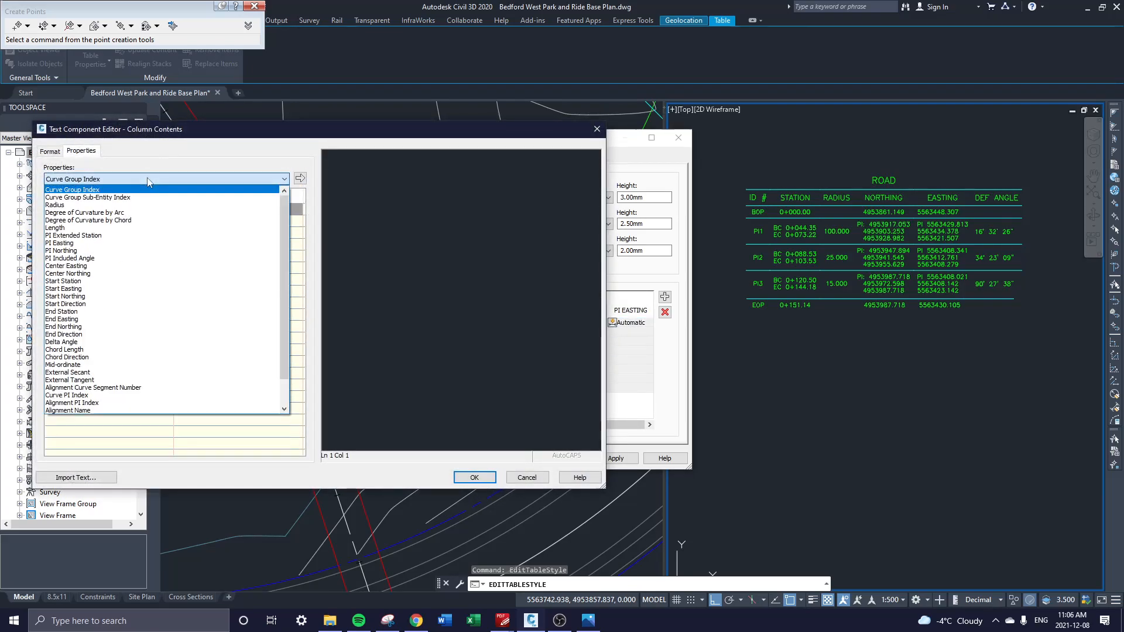
pyautogui.click(82, 243)
pyautogui.click(300, 178)
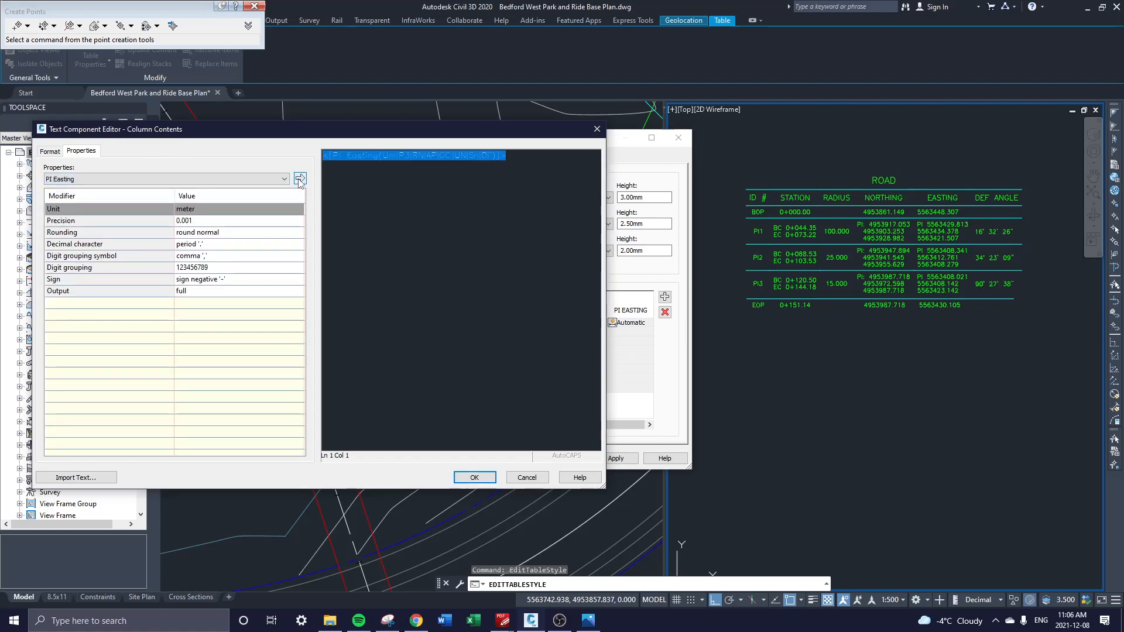
pyautogui.click(479, 480)
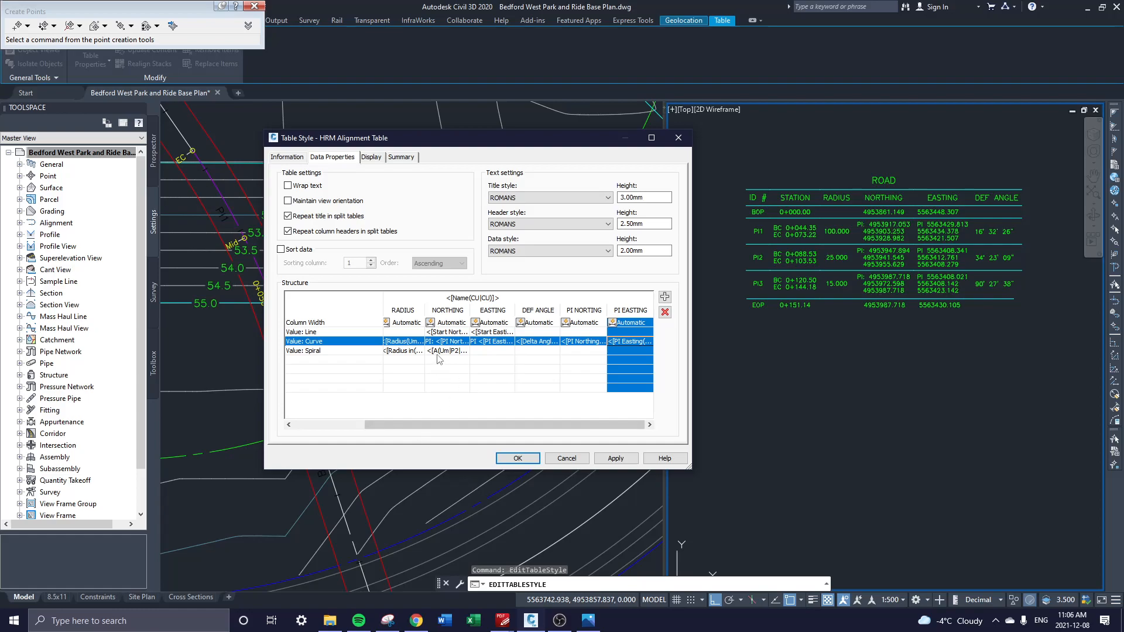
pyautogui.click(617, 459)
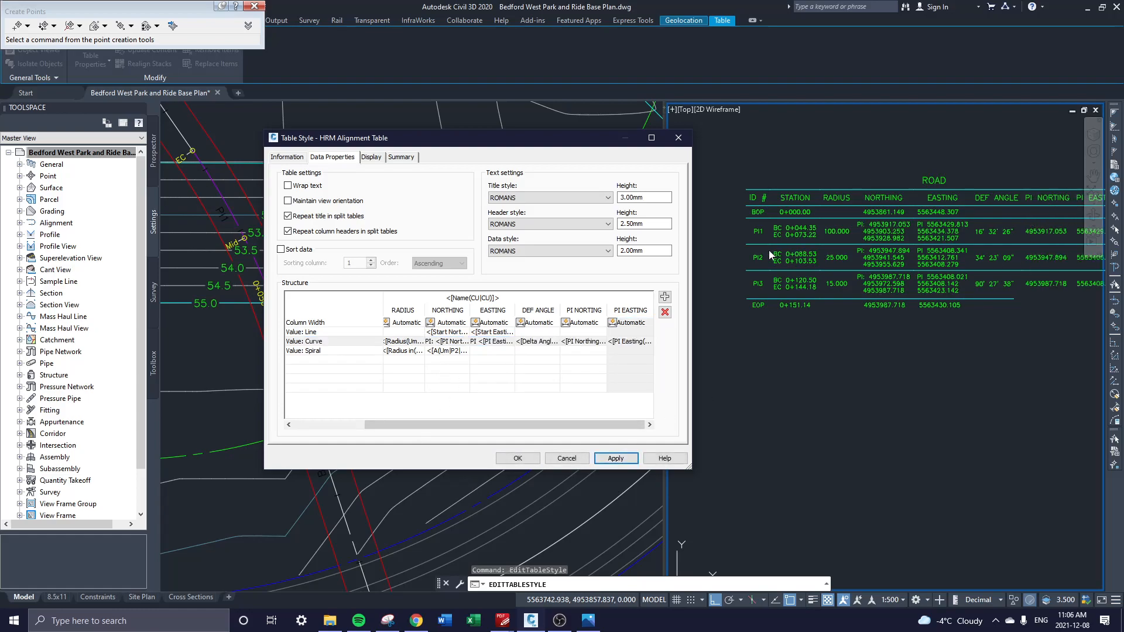
# - Remove the "PI:" label and PI Northing property from the NORTHING column's curve value, keeping the start and end northings
pyautogui.click(963, 329)
pyautogui.doubleClick(451, 344)
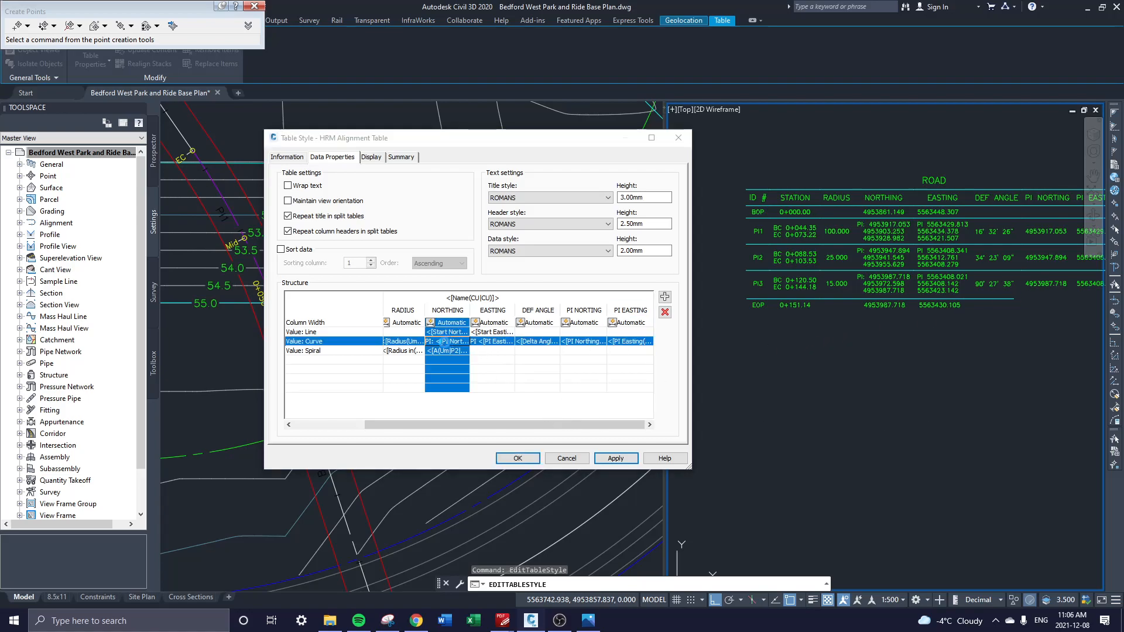
pyautogui.click(474, 155)
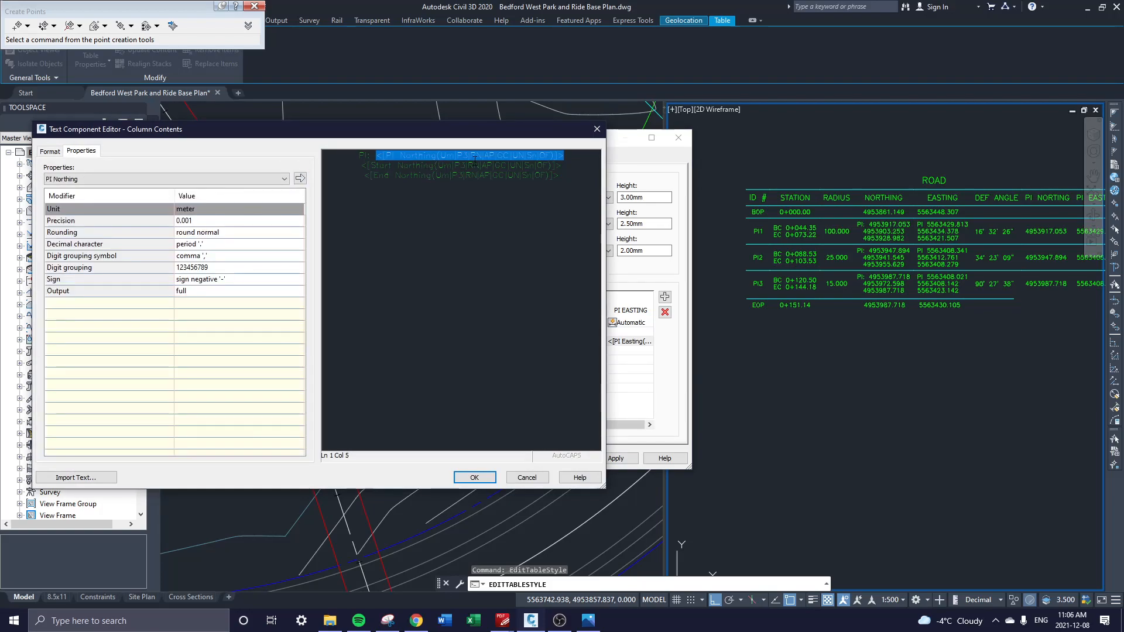
pyautogui.click(565, 156)
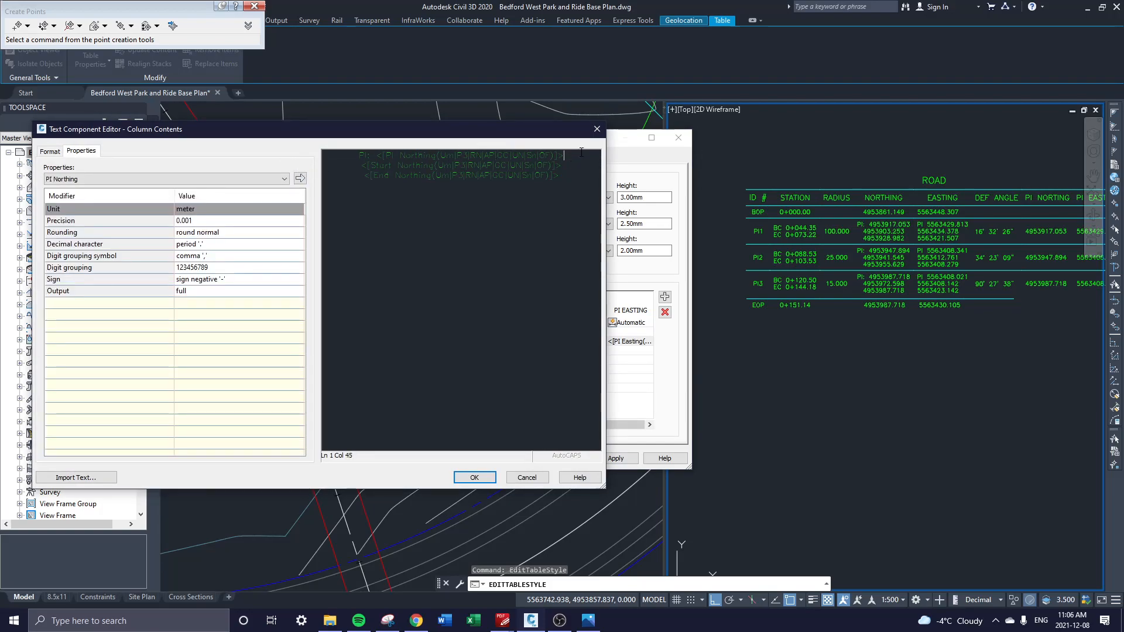
pyautogui.click(362, 156)
pyautogui.moveTo(359, 156); pyautogui.dragTo(569, 158)
pyautogui.press('Delete')
pyautogui.click(475, 477)
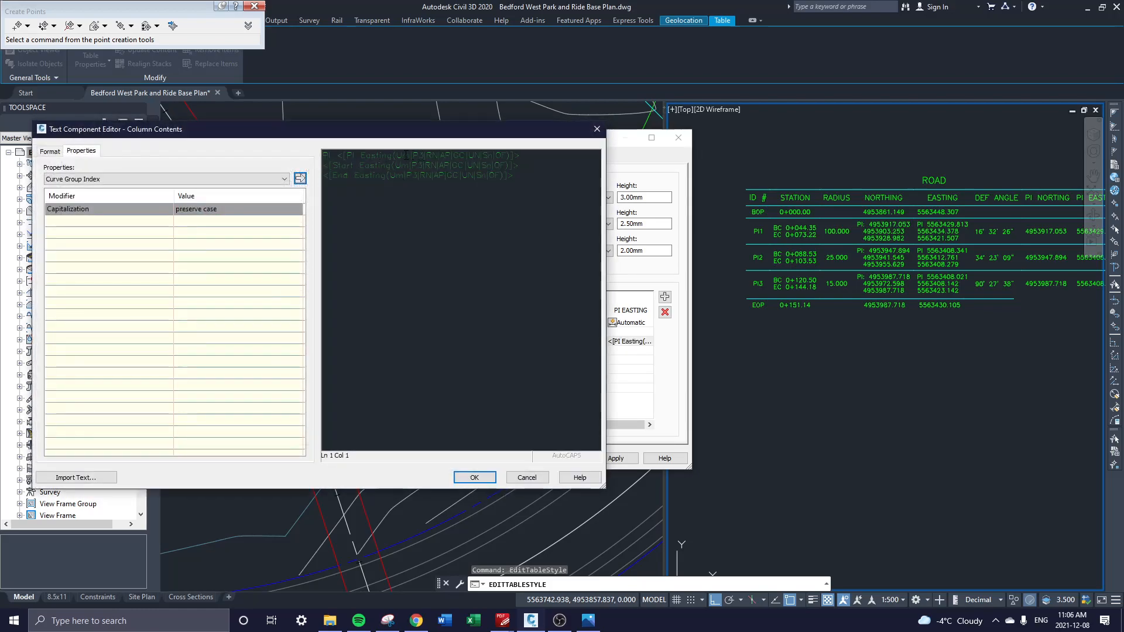
# - Delete the PI Easting line from the EASTING column's curve value, then apply and close the table style
pyautogui.moveTo(527, 155); pyautogui.dragTo(323, 155)
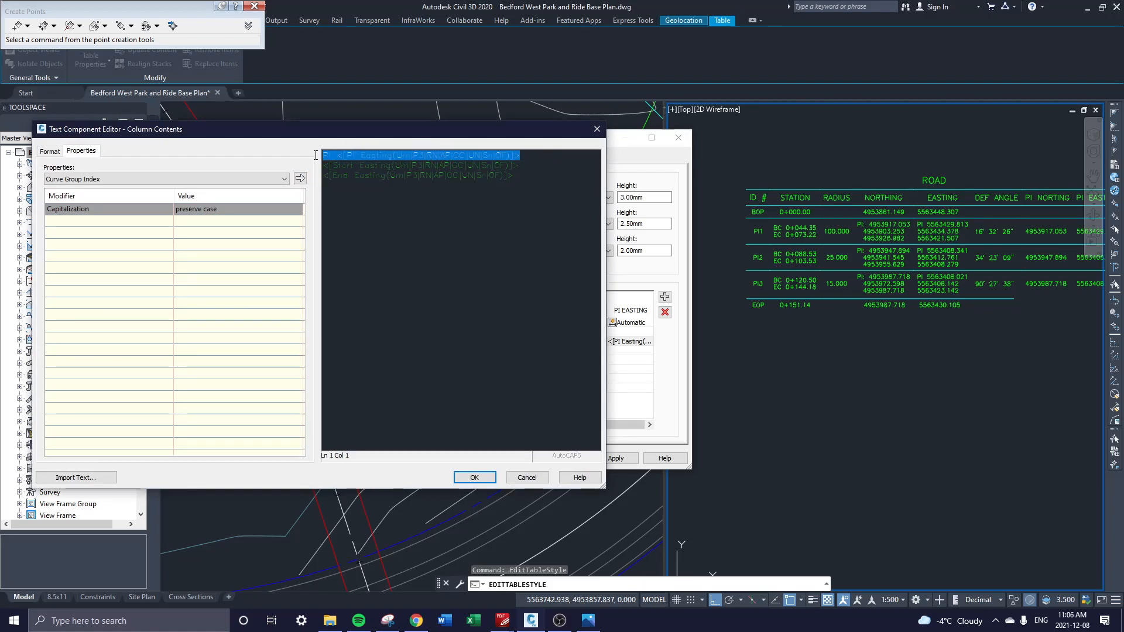
pyautogui.press('Delete')
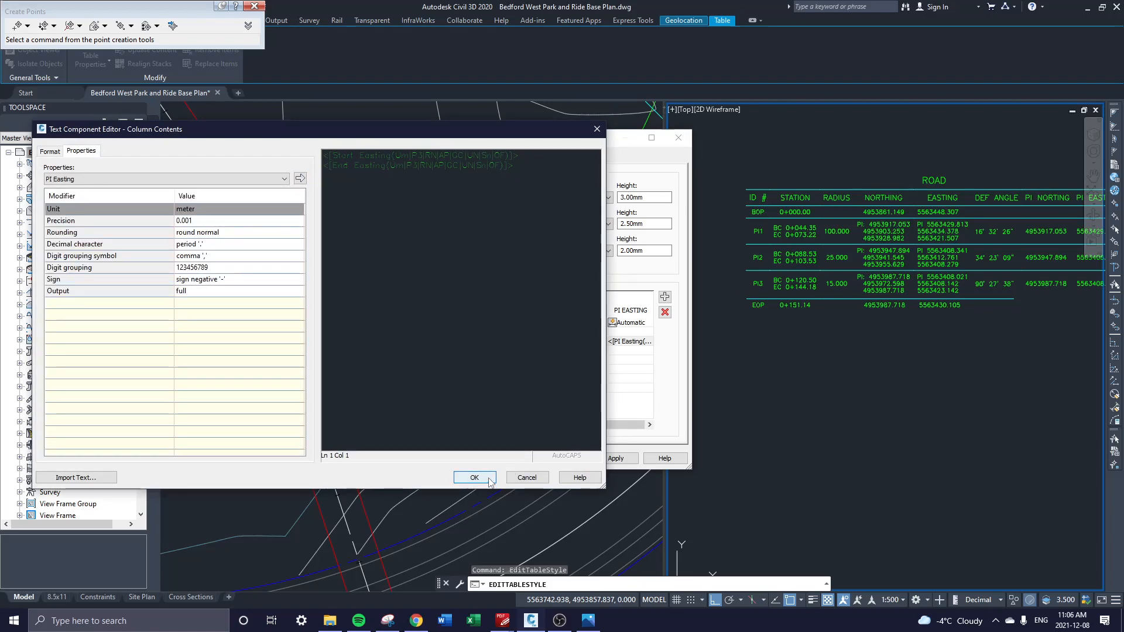
pyautogui.click(475, 477)
pyautogui.click(601, 461)
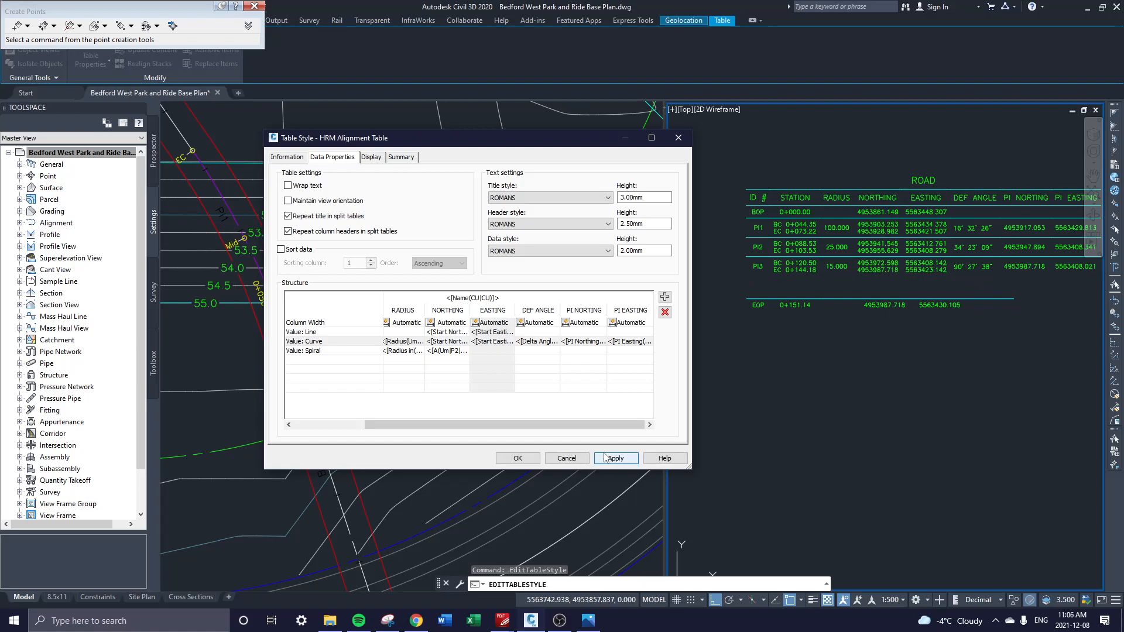
pyautogui.click(518, 459)
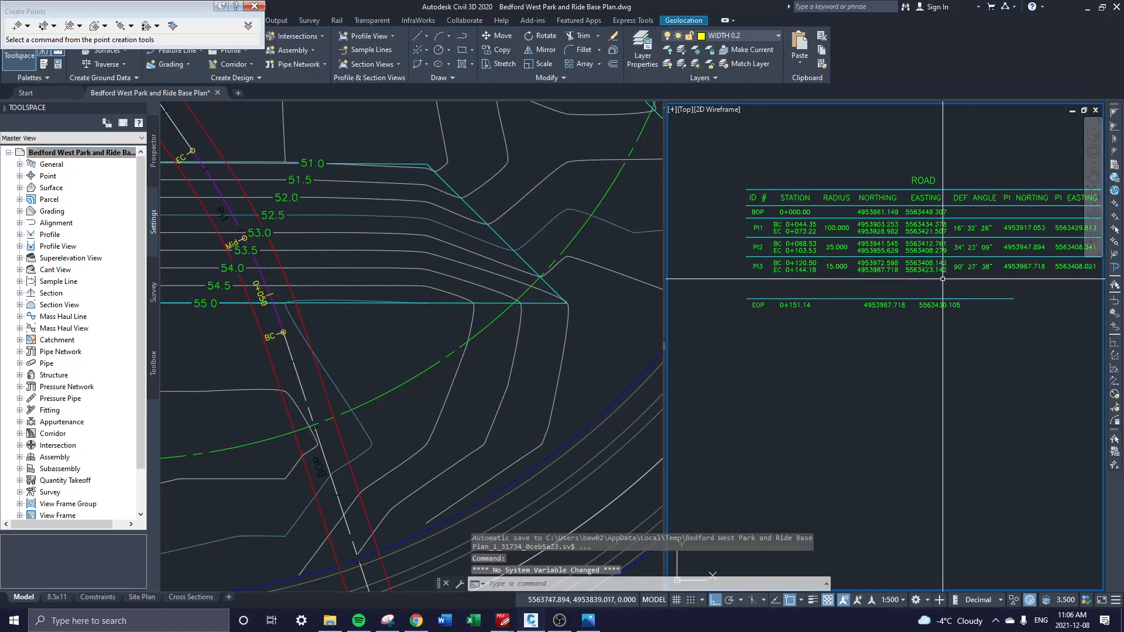
pyautogui.click(917, 321)
pyautogui.click(889, 292)
pyautogui.rightClick(785, 299)
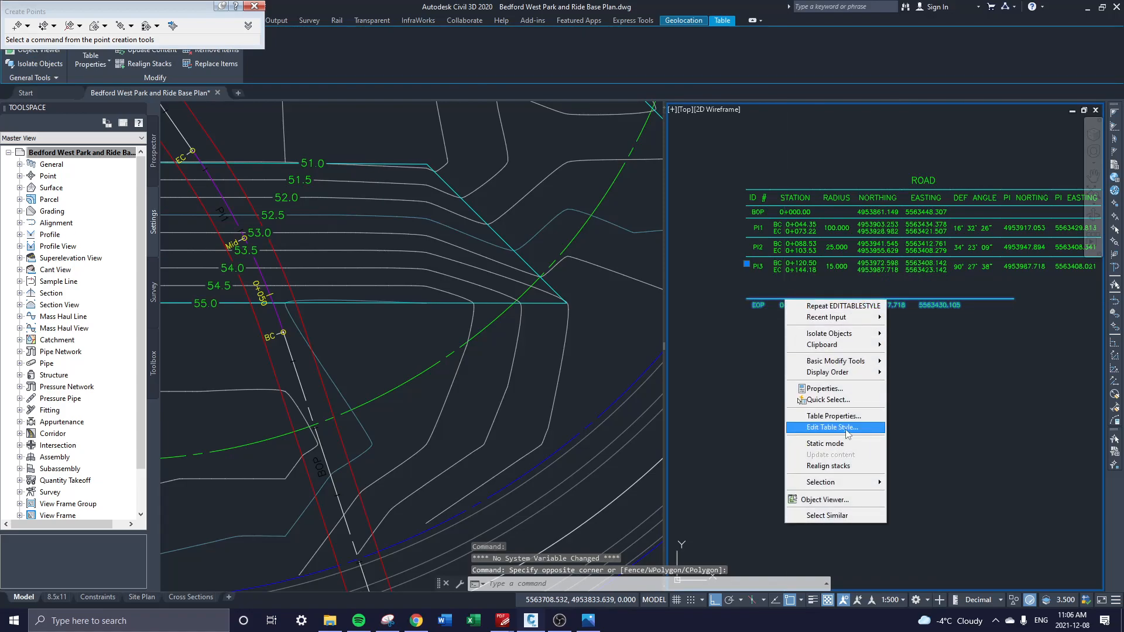
pyautogui.click(846, 430)
pyautogui.press('Escape')
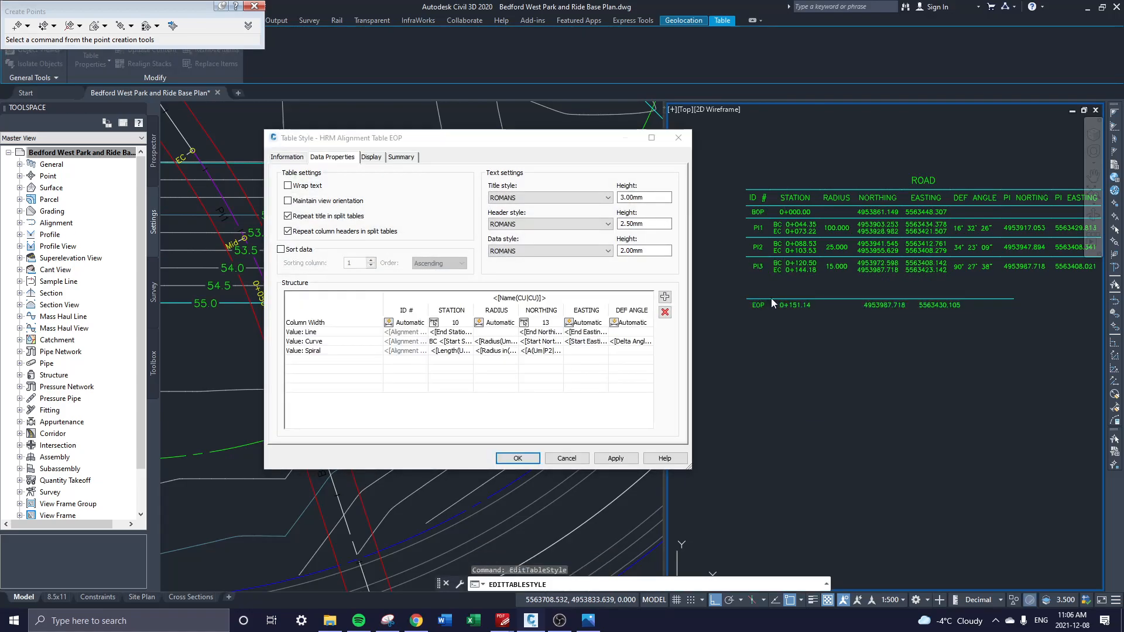
pyautogui.press('Escape')
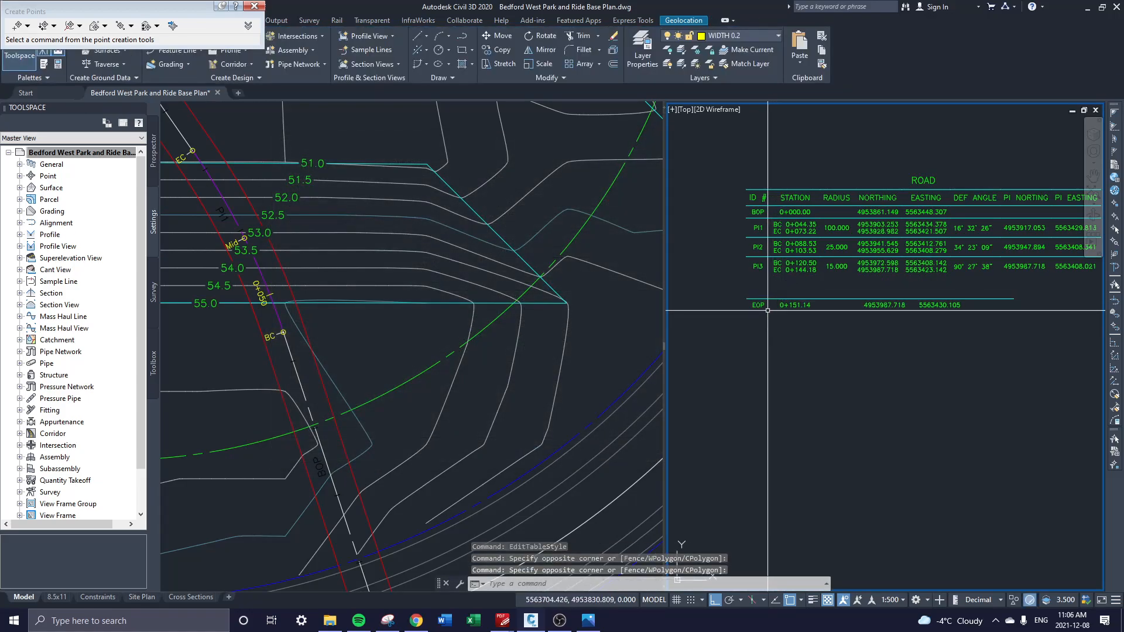
# - Edit the EOP table's style, adding two empty columns after DEF ANGLE, and apply the change
pyautogui.click(764, 294)
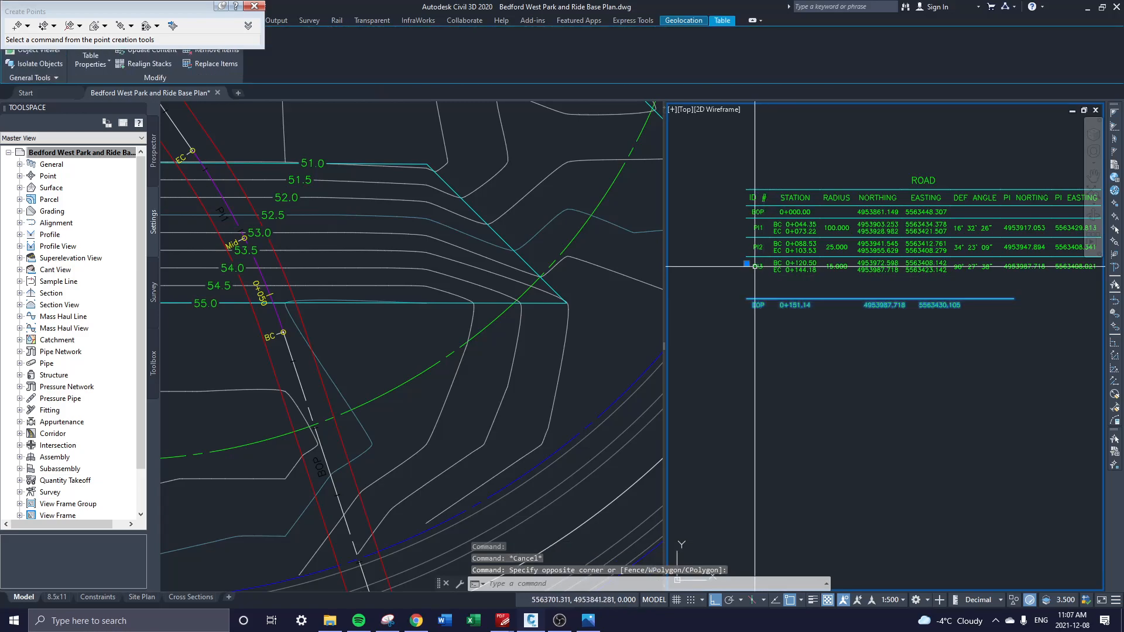
pyautogui.click(746, 299)
pyautogui.press('Escape')
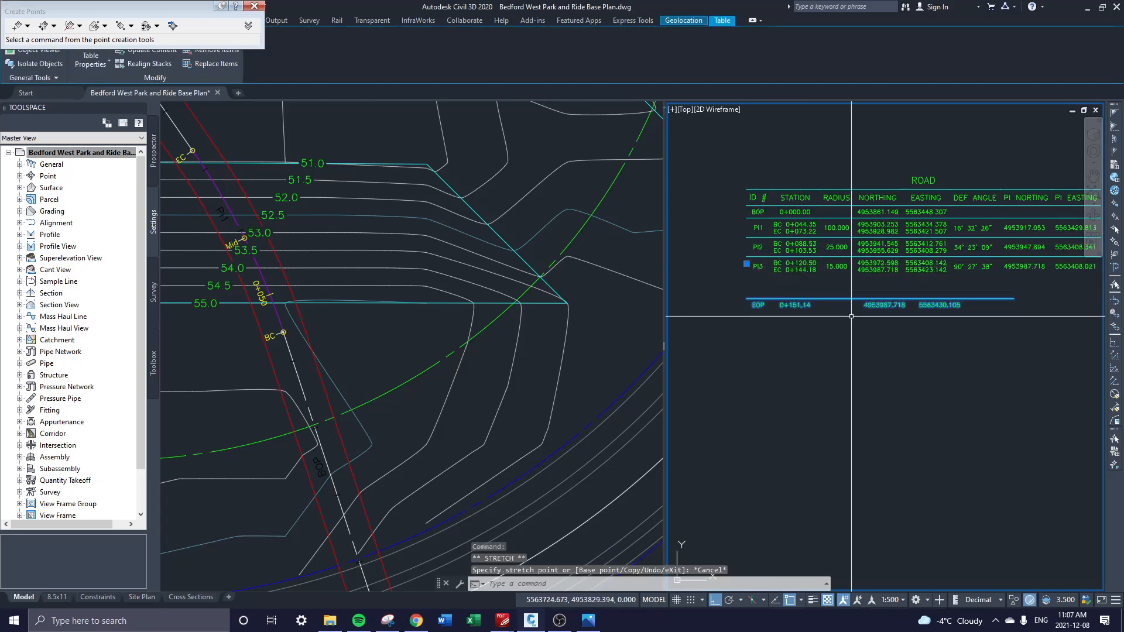
pyautogui.rightClick(863, 302)
pyautogui.click(910, 429)
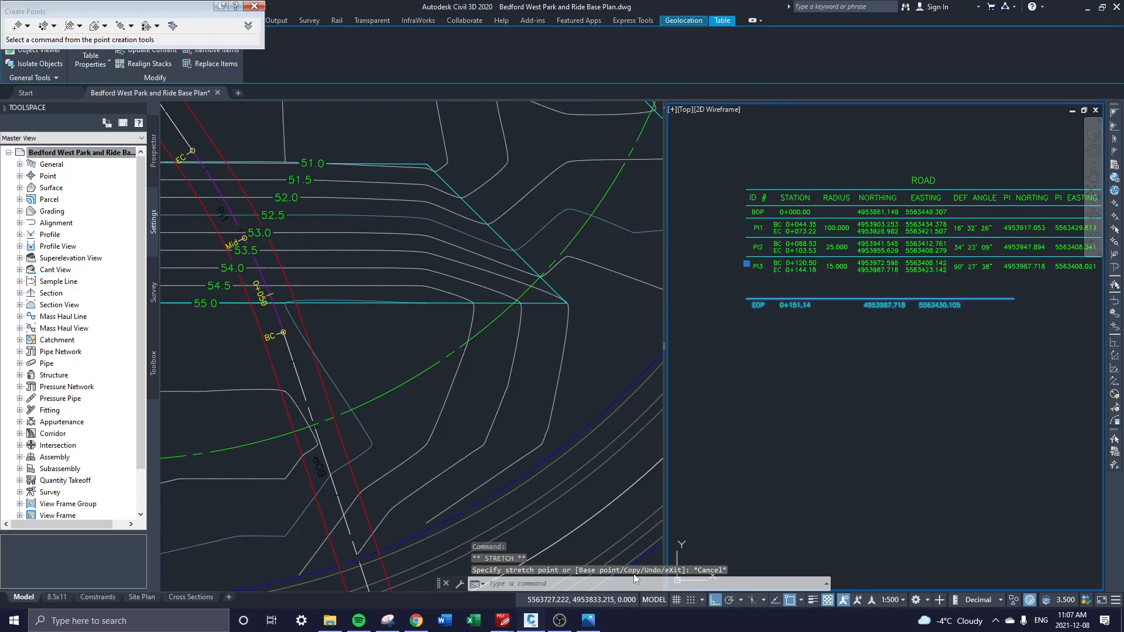
pyautogui.click(664, 297)
pyautogui.moveTo(574, 430); pyautogui.dragTo(614, 429)
pyautogui.click(665, 297)
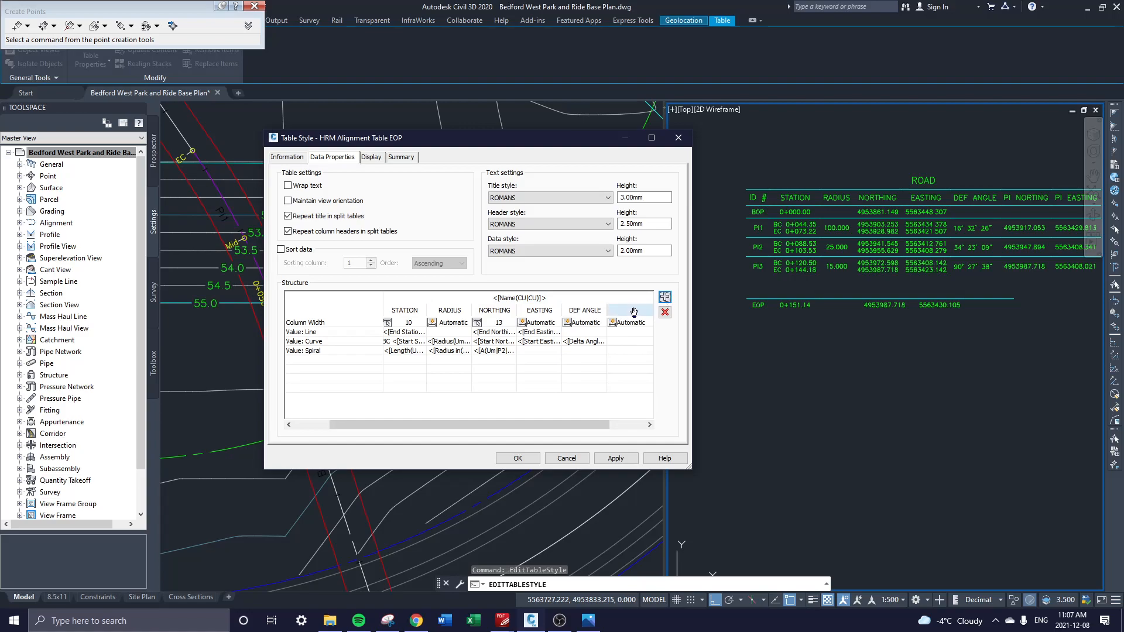
pyautogui.moveTo(562, 426); pyautogui.dragTo(597, 425)
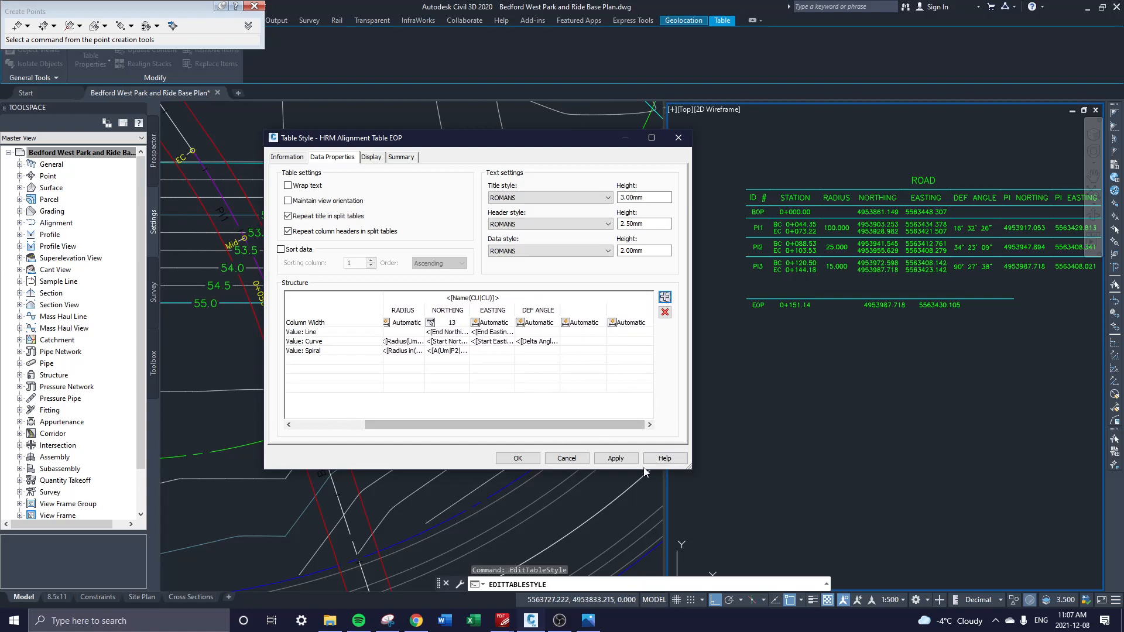
pyautogui.click(615, 459)
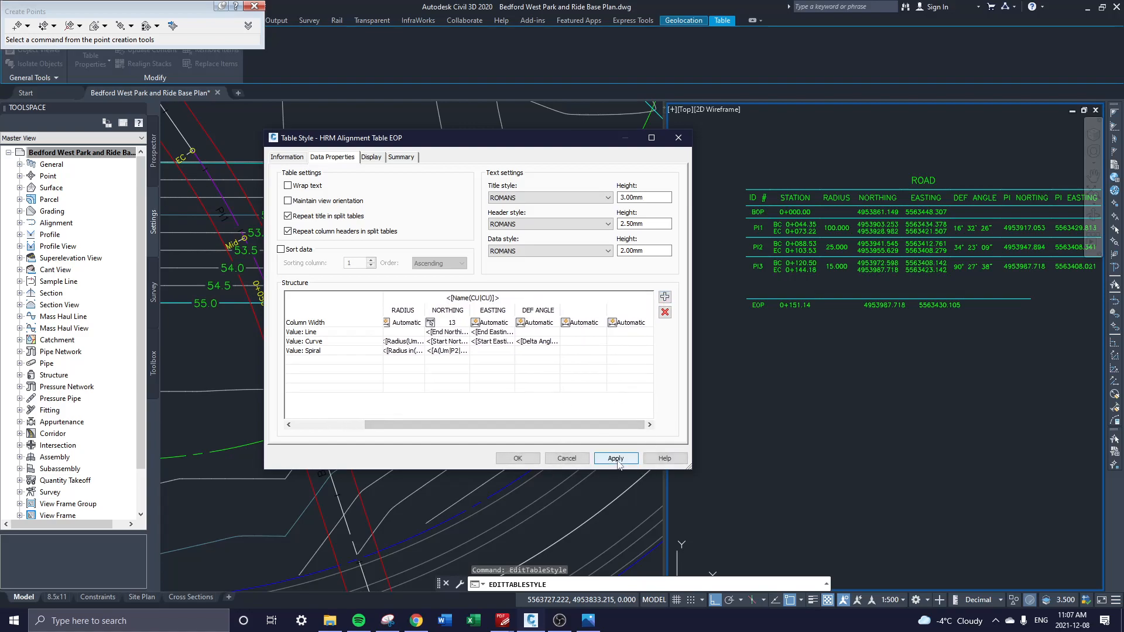
# - Switch the two empty columns of the EOP table style from automatic to manual width at 10
pyautogui.click(593, 326)
pyautogui.click(593, 326)
pyautogui.click(586, 347)
pyautogui.click(615, 325)
pyautogui.click(615, 325)
pyautogui.click(626, 346)
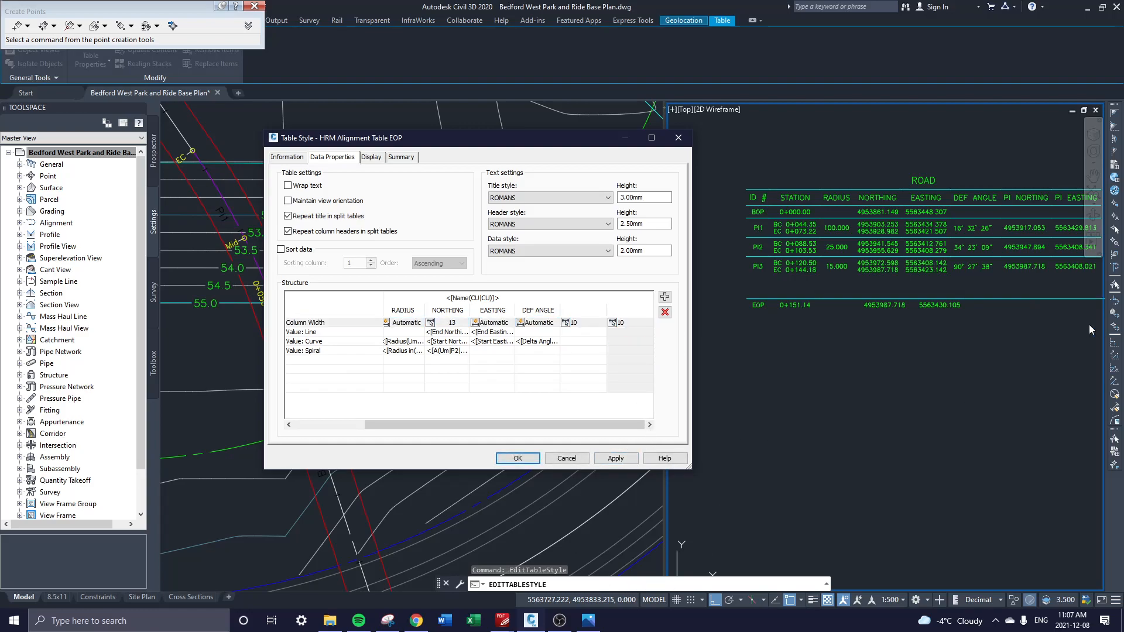
# - Try a width of 5 for the last empty column of the EOP table style and apply it
pyautogui.click(626, 323)
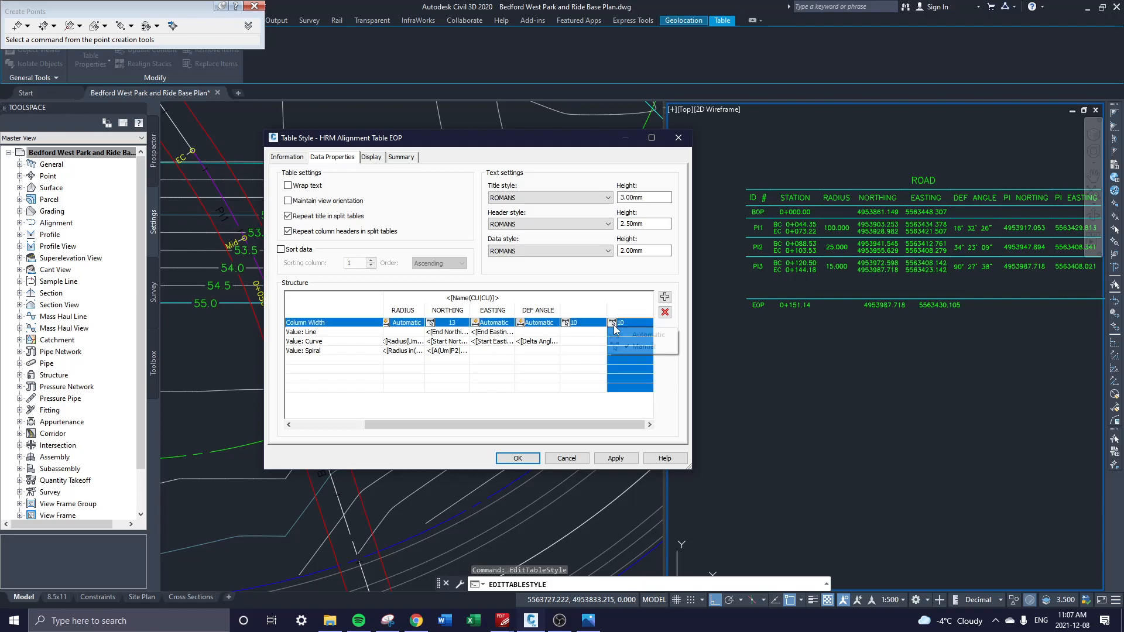
pyautogui.click(625, 325)
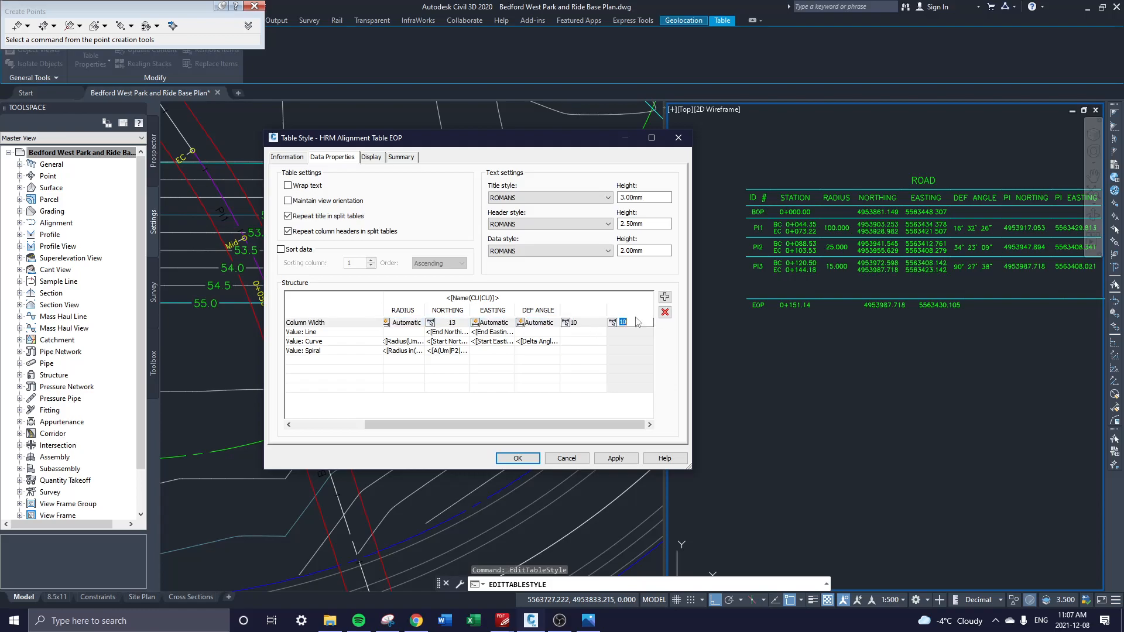
pyautogui.write('5')
pyautogui.click(609, 463)
# - Set the last empty column's width to 7, then apply and close the EOP table style
pyautogui.click(629, 323)
pyautogui.click(629, 324)
pyautogui.write('7')
pyautogui.click(619, 459)
pyautogui.click(508, 459)
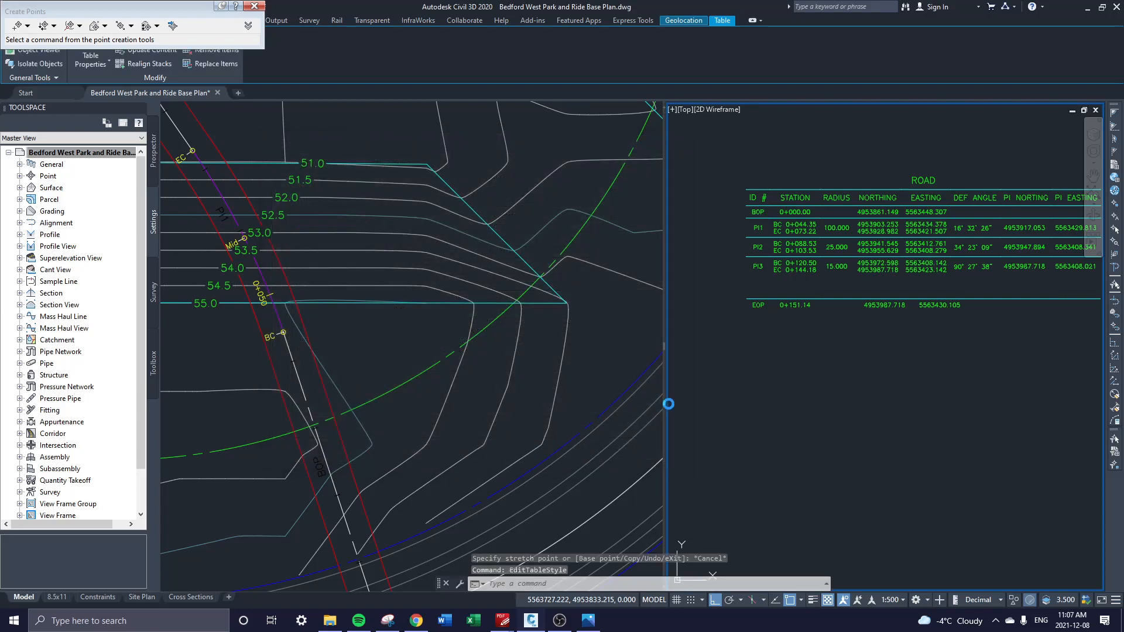
# - Move the EOP table straight up so it sits directly beneath the PI3 row of the ROAD table
pyautogui.moveTo(974, 353); pyautogui.dragTo(957, 393, button='middle')
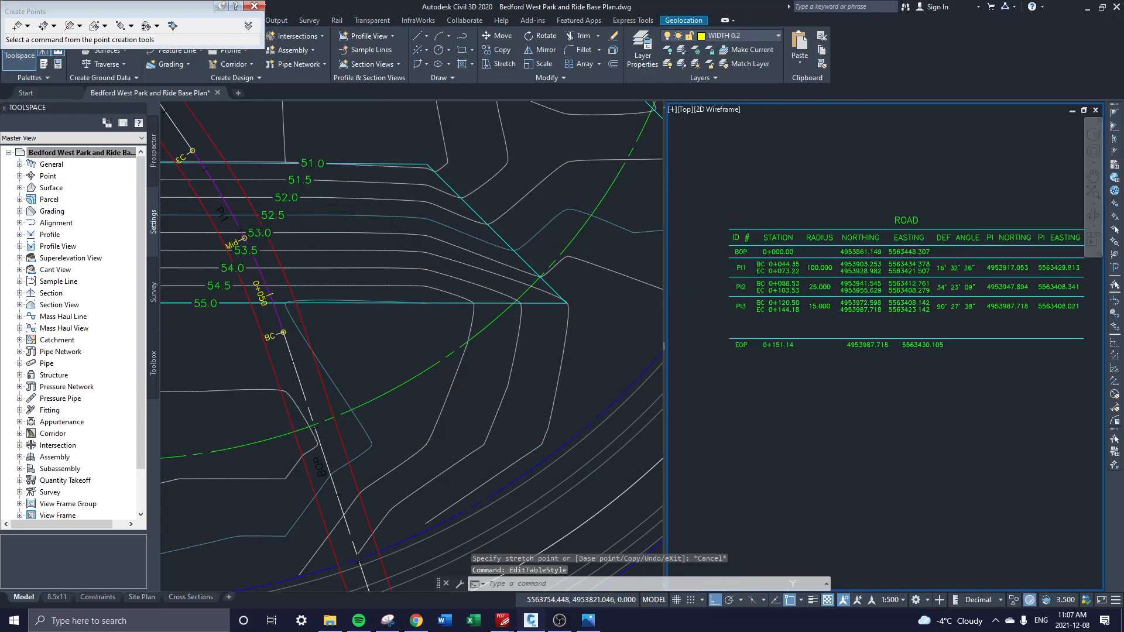
pyautogui.click(934, 341)
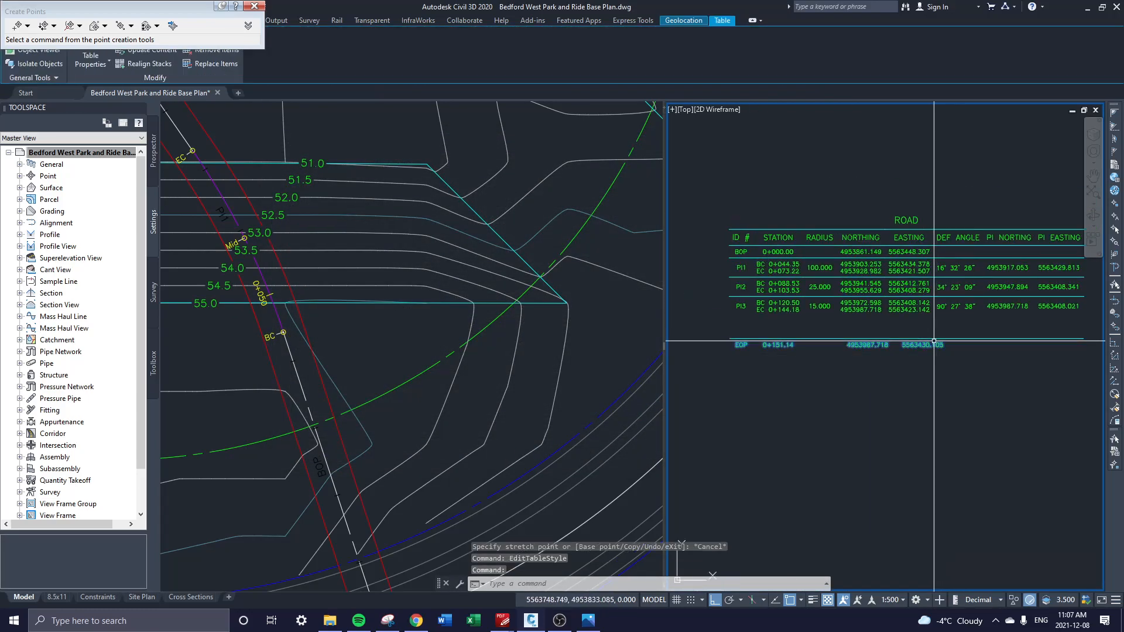
pyautogui.press('Escape')
pyautogui.click(739, 322)
pyautogui.click(726, 356)
pyautogui.write('m')
pyautogui.press('Return')
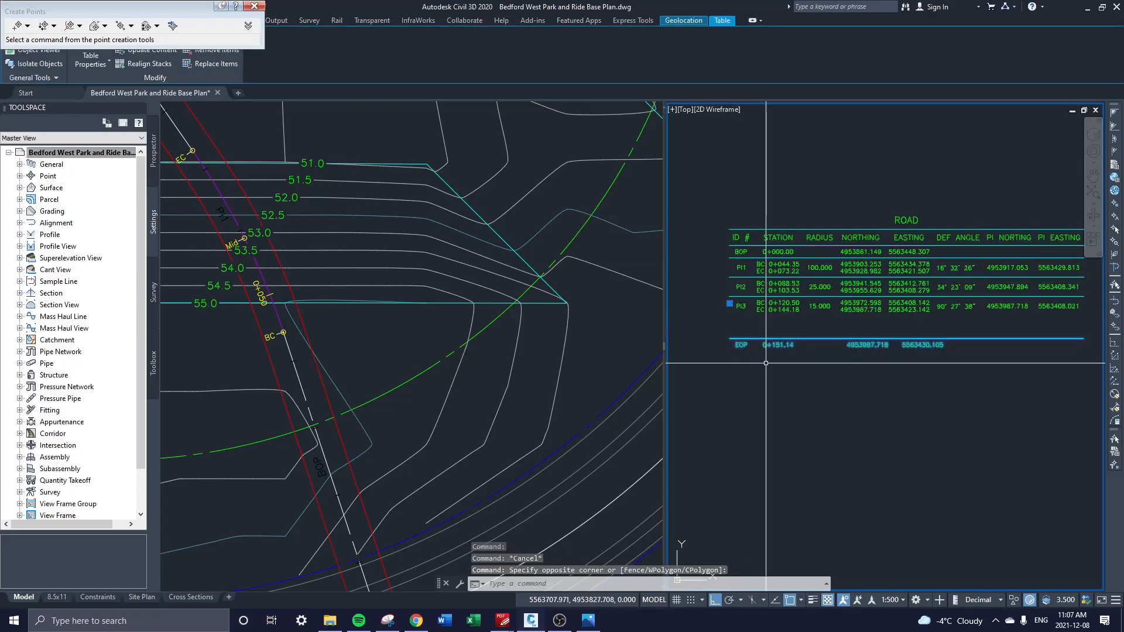
pyautogui.click(834, 428)
pyautogui.scroll(4, 842, 419)
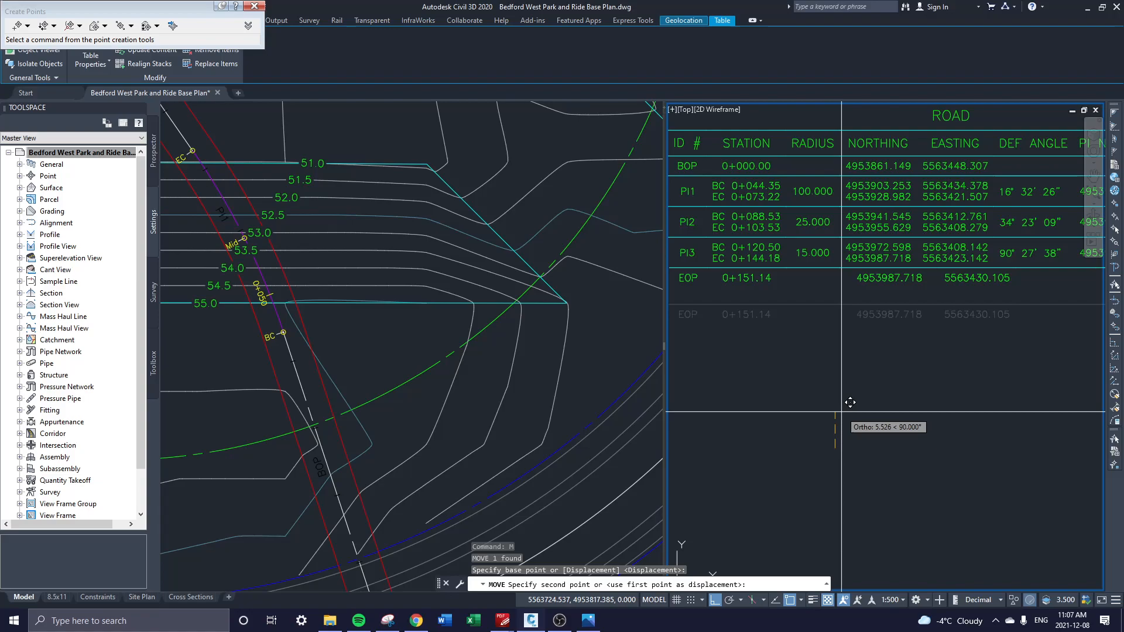
pyautogui.click(848, 412)
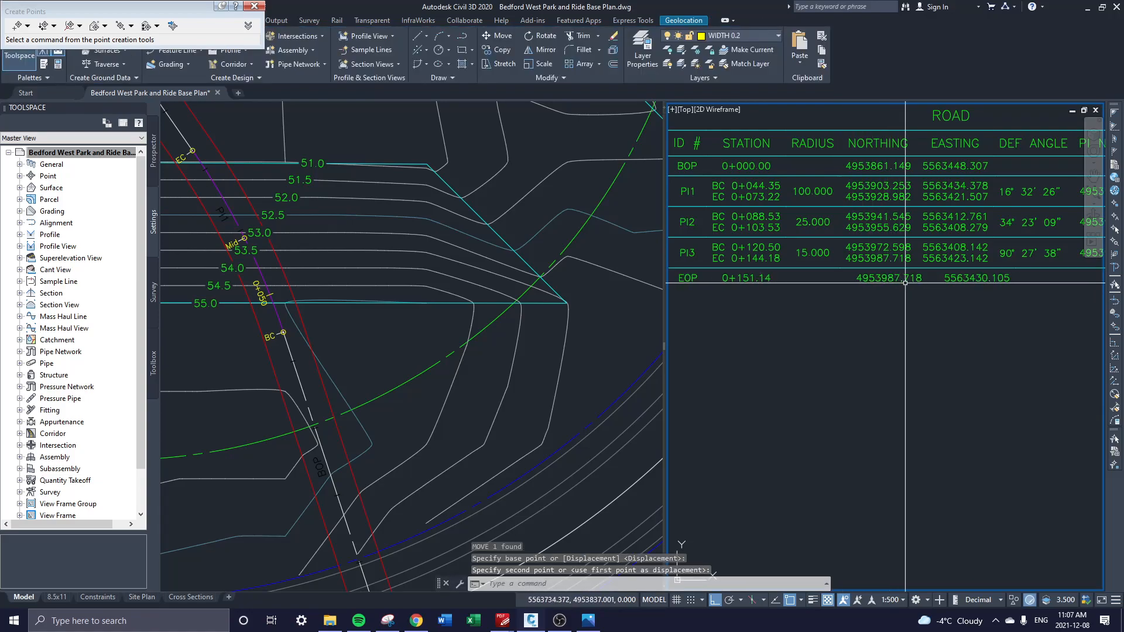
pyautogui.scroll(-3, 998, 347)
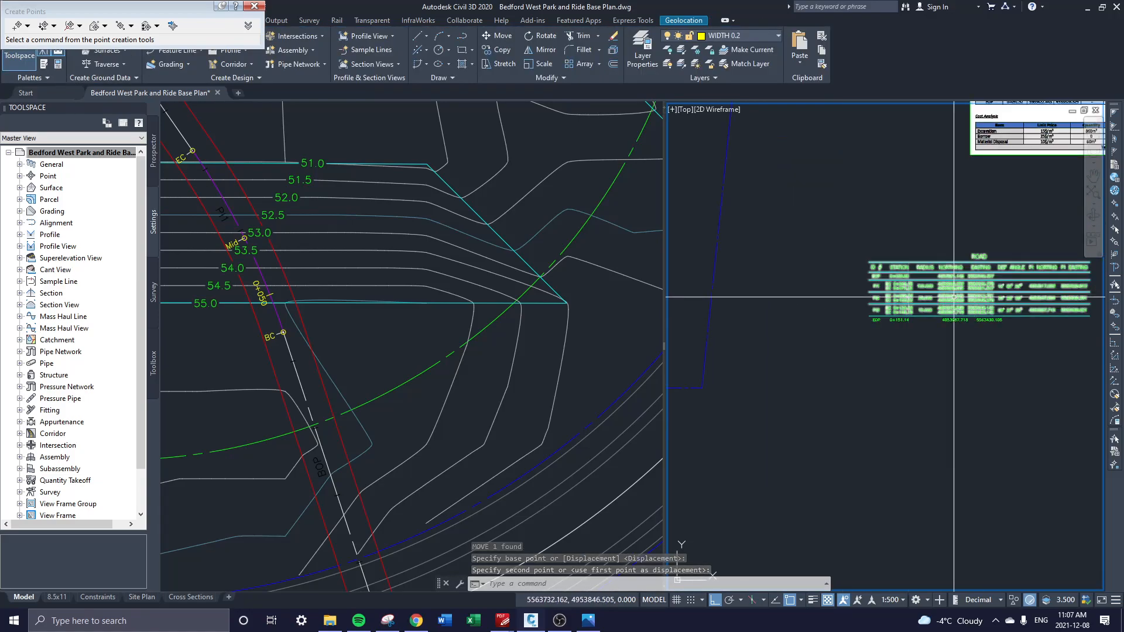
pyautogui.scroll(4, 917, 279)
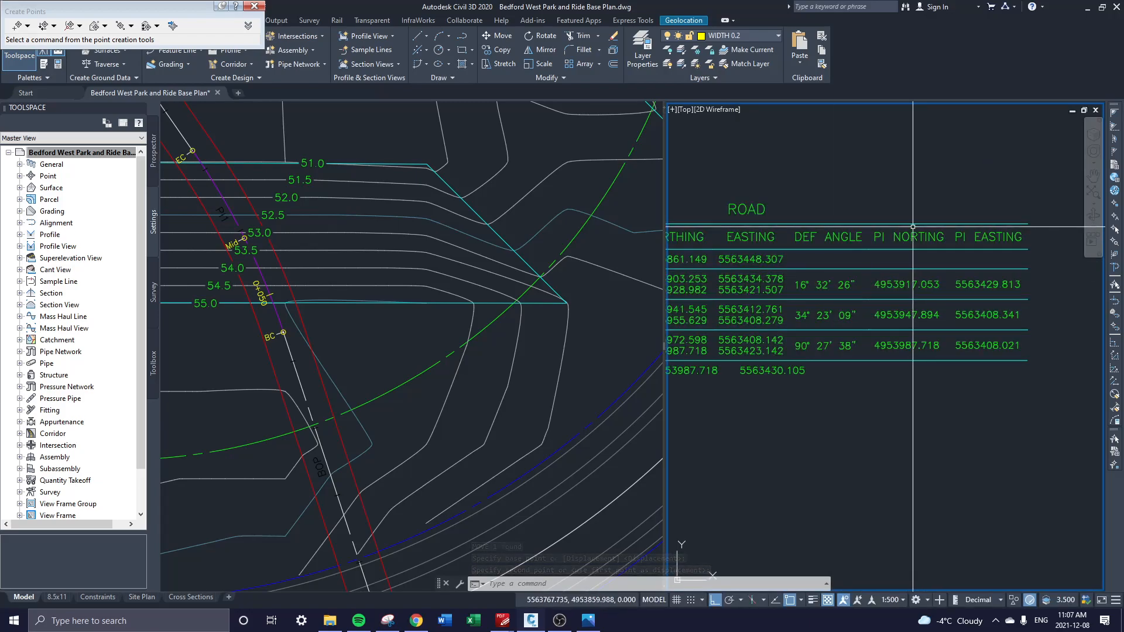
# - Expand the plan viewport across the whole drawing area in place of the table viewport and show the parking lot
pyautogui.scroll(-2, 869, 287)
pyautogui.moveTo(825, 328); pyautogui.dragTo(915, 330, button='middle')
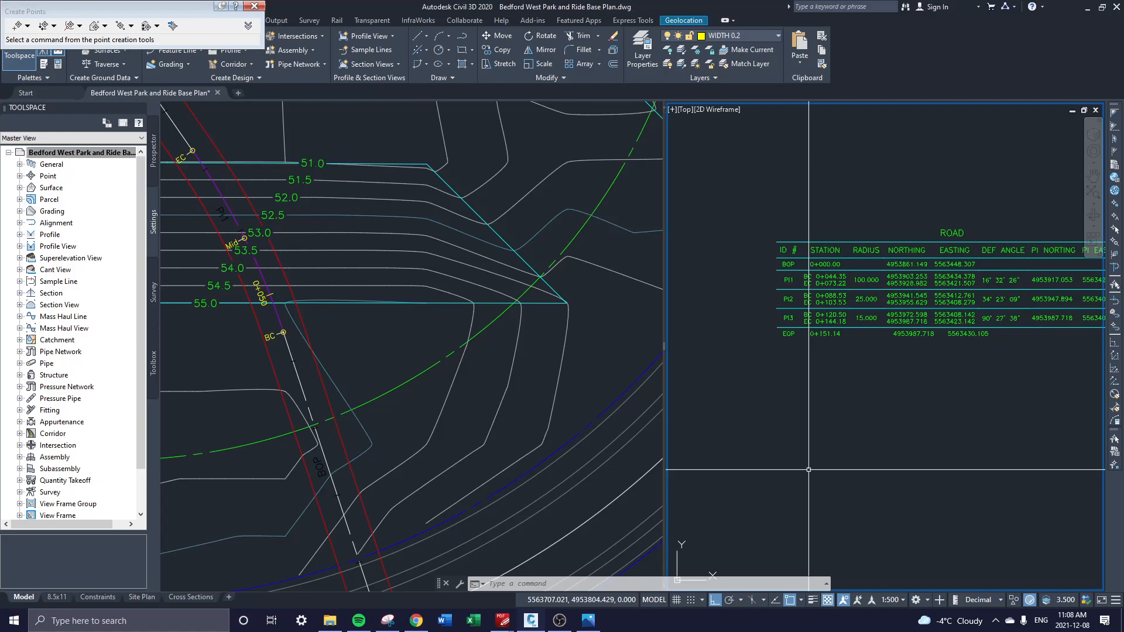
pyautogui.click(475, 241)
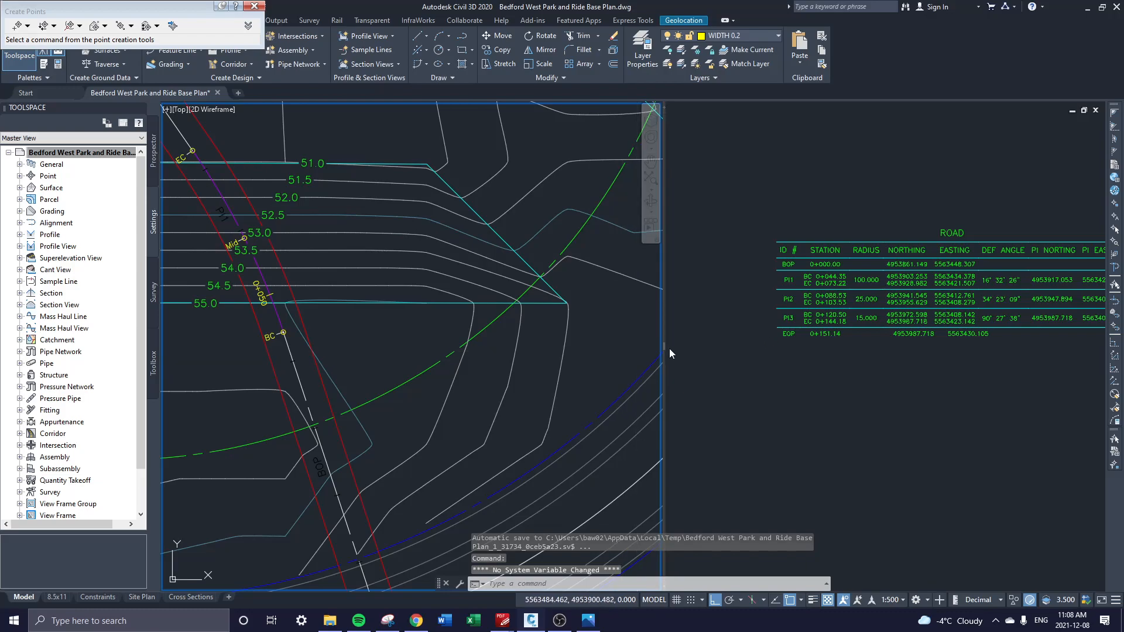
pyautogui.moveTo(667, 351); pyautogui.dragTo(1089, 353)
pyautogui.scroll(-3, 779, 334)
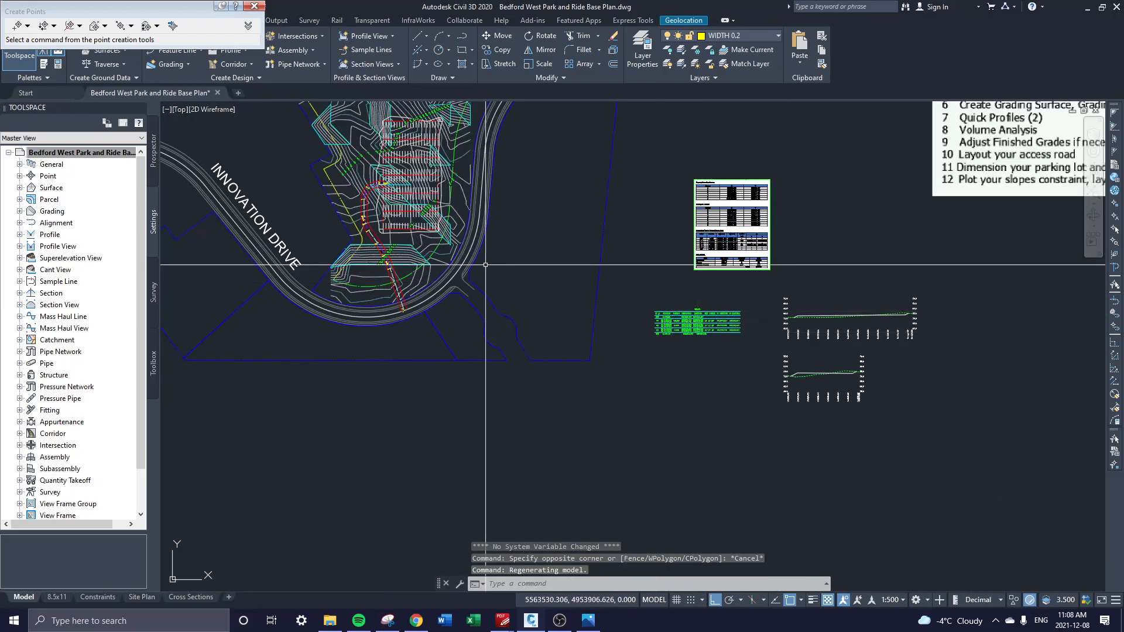
pyautogui.moveTo(486, 265); pyautogui.dragTo(659, 347, button='middle')
pyautogui.scroll(5, 660, 347)
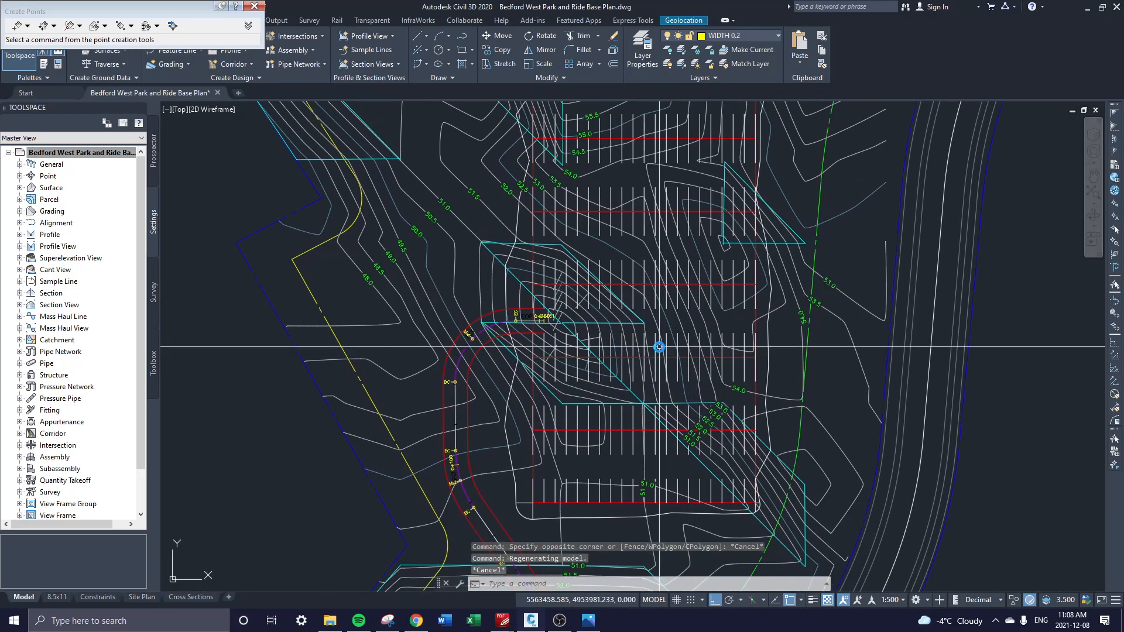
pyautogui.press('Escape')
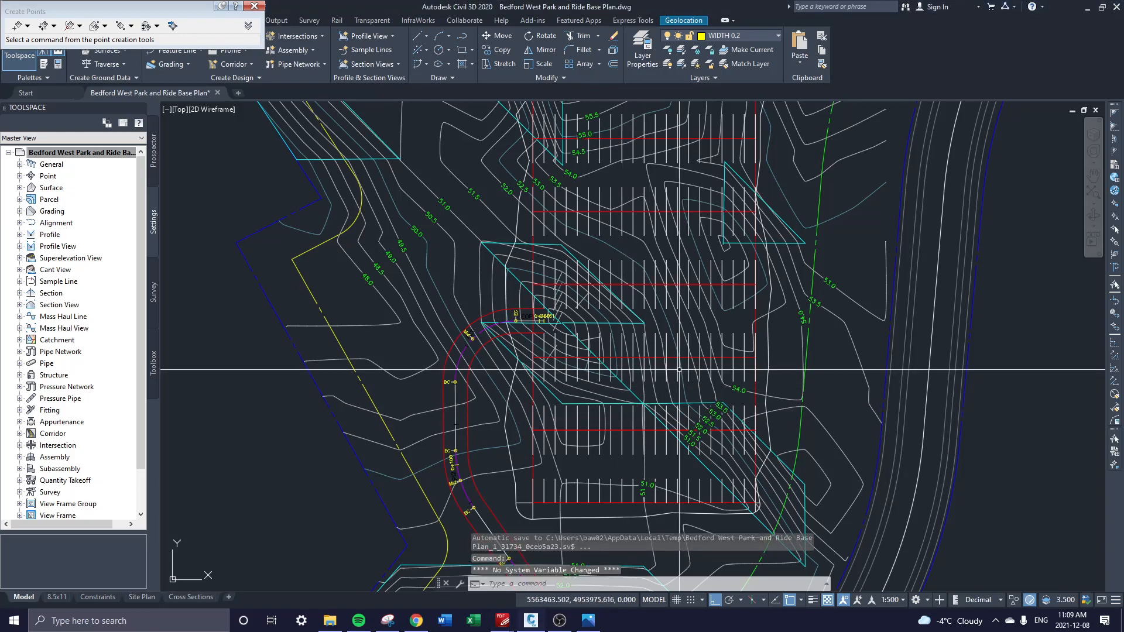
pyautogui.press('Escape')
pyautogui.moveTo(691, 233)
pyautogui.mouseDown(button='middle')
pyautogui.moveTo(552, 246)
pyautogui.moveTo(552, 347)
pyautogui.mouseUp(button='middle')
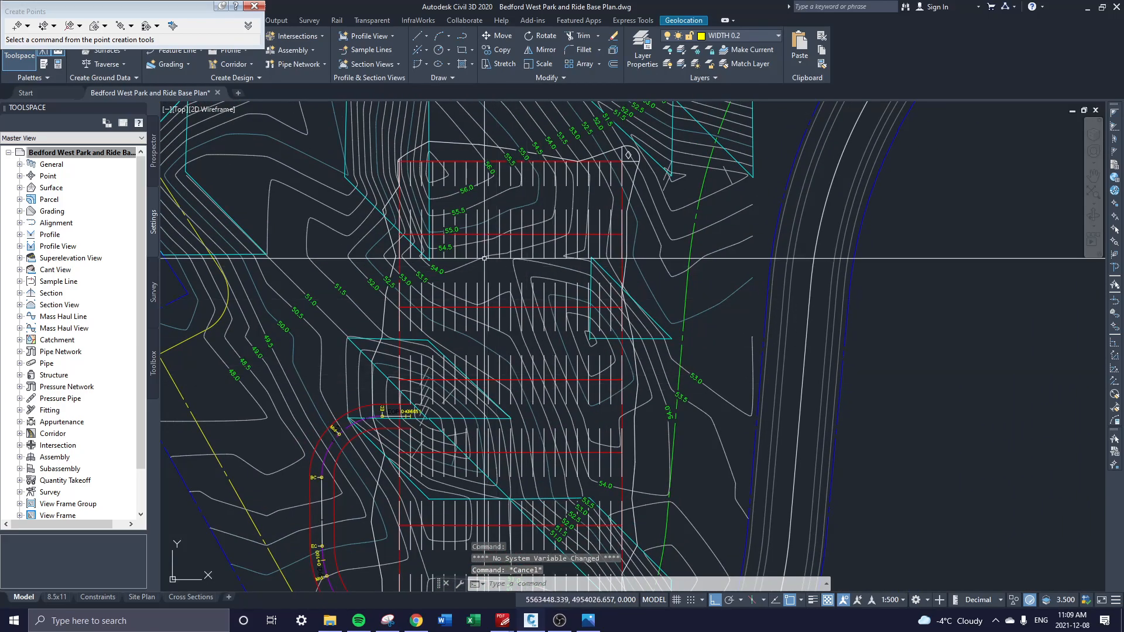
# - Close the Create Points toolbar and open Add Labels with Surface as the feature
pyautogui.click(253, 7)
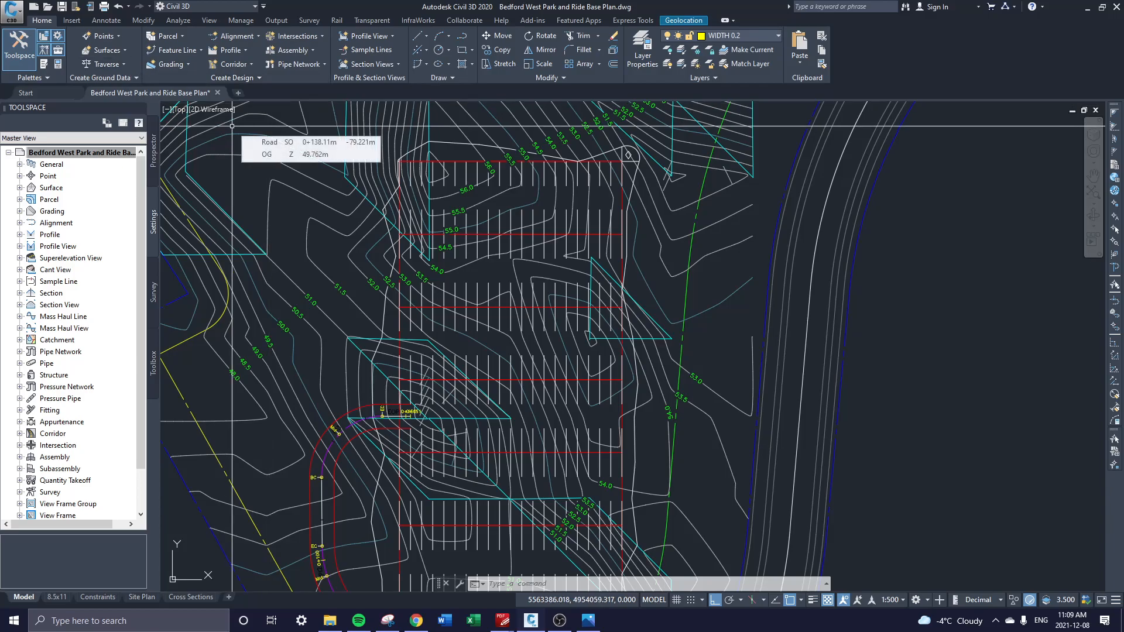
pyautogui.click(106, 21)
pyautogui.click(17, 39)
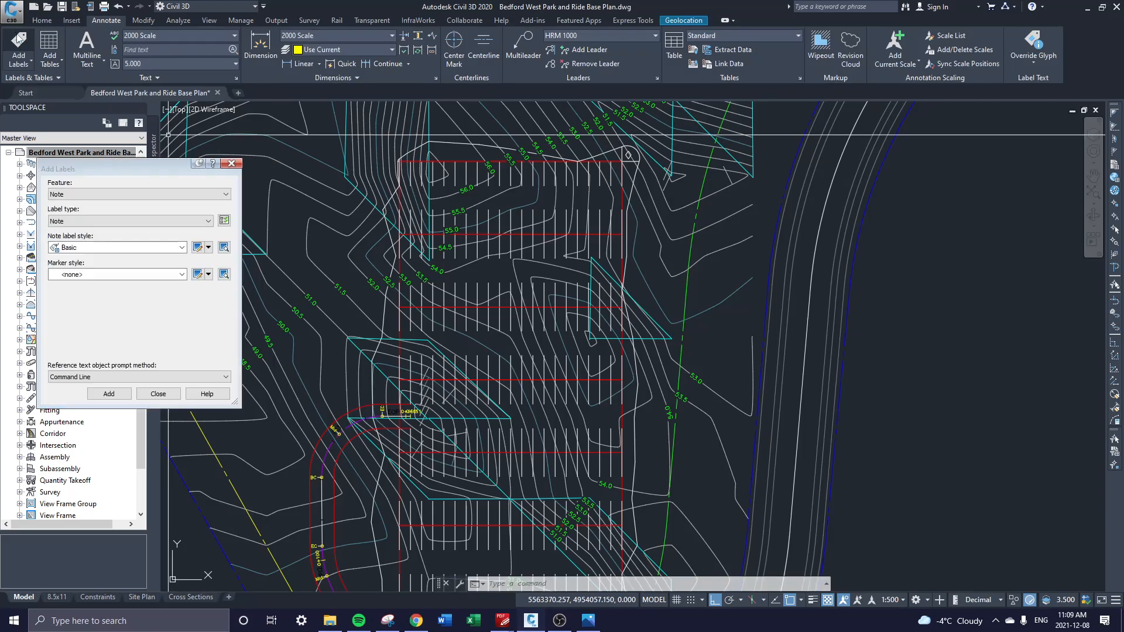
pyautogui.click(80, 195)
pyautogui.click(74, 252)
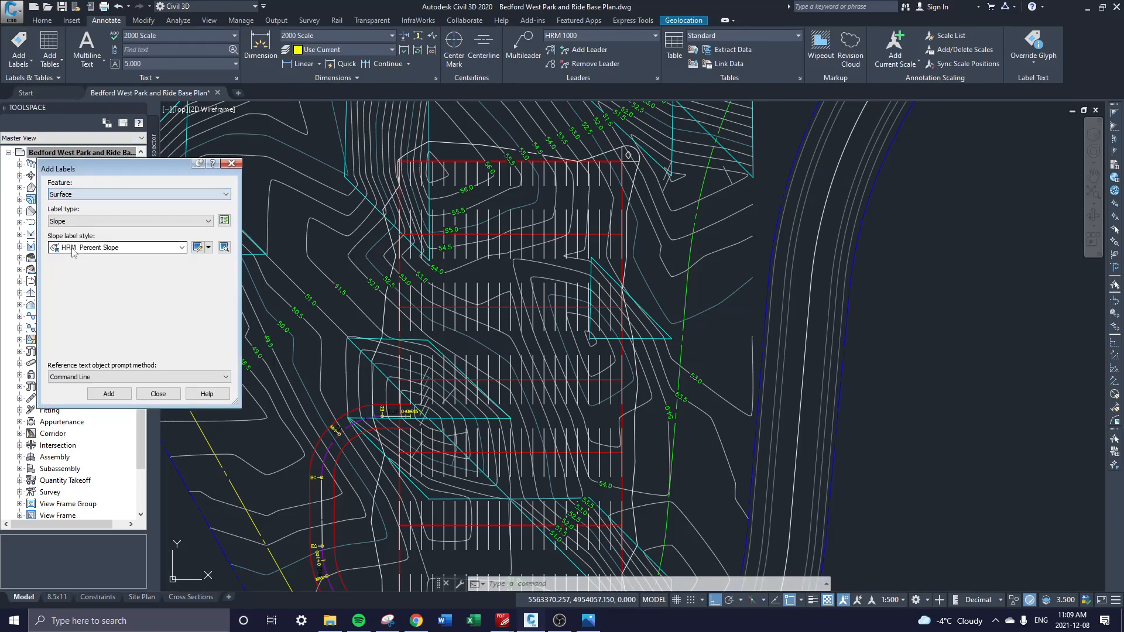
# - Choose the Spot Elevation label type, keeping the HRM Meter label style and HRM Marker Style
pyautogui.click(85, 221)
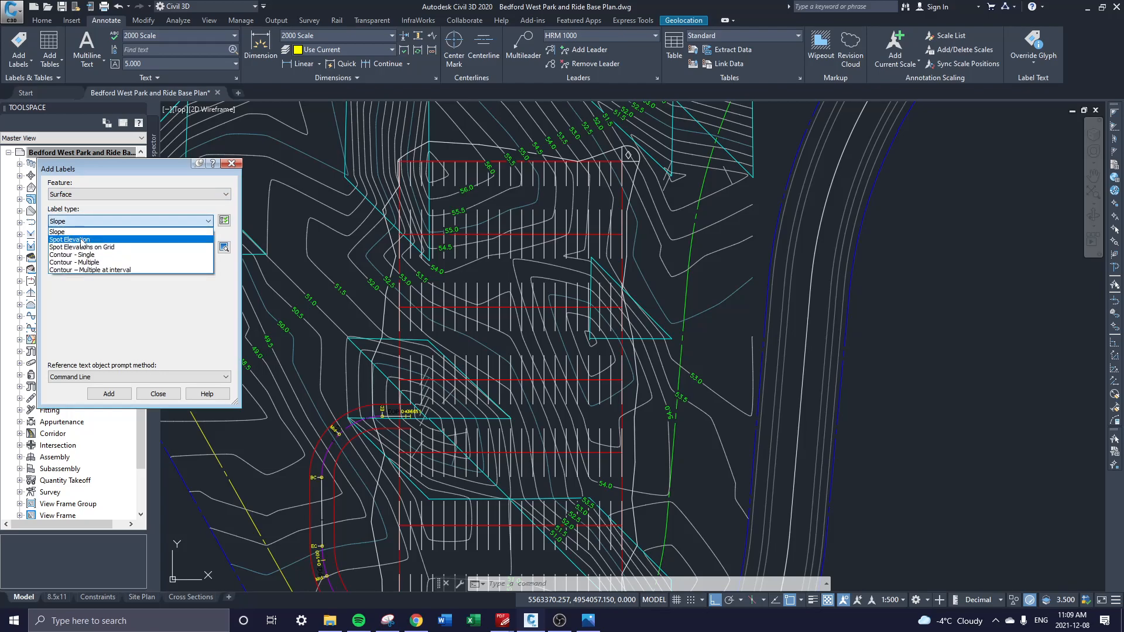
pyautogui.click(82, 240)
pyautogui.click(88, 248)
pyautogui.click(87, 248)
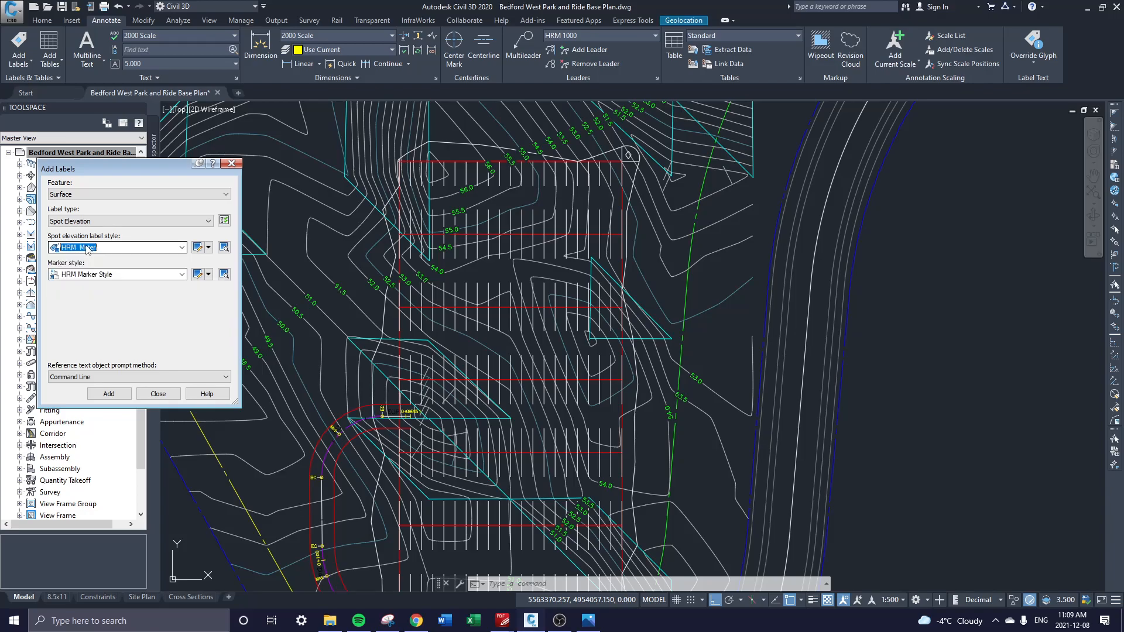
pyautogui.click(101, 275)
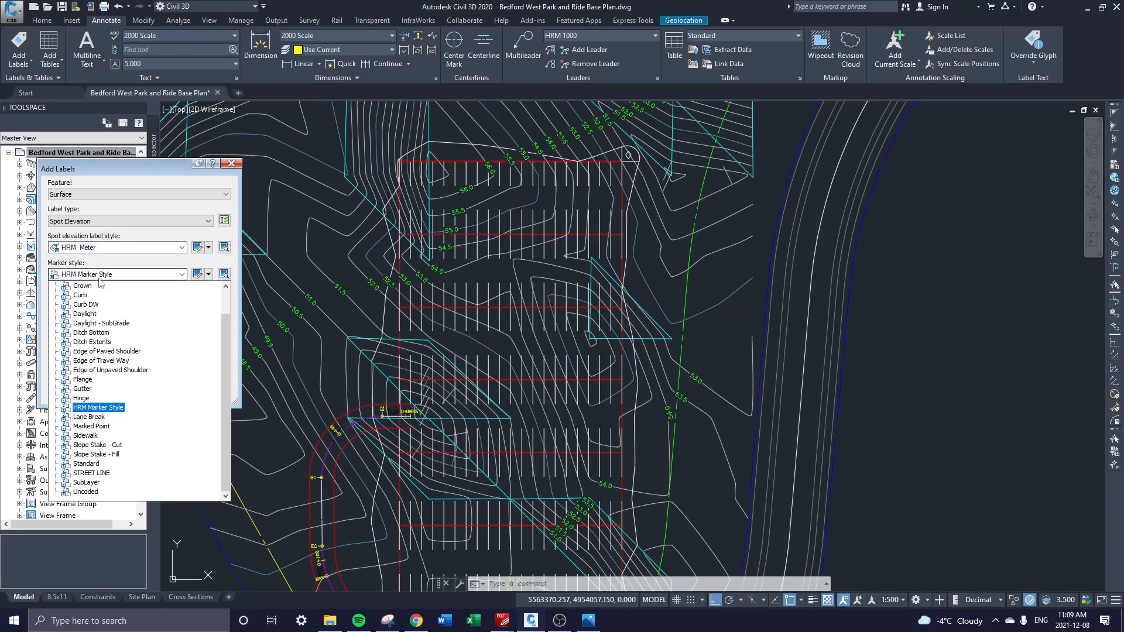
pyautogui.click(100, 281)
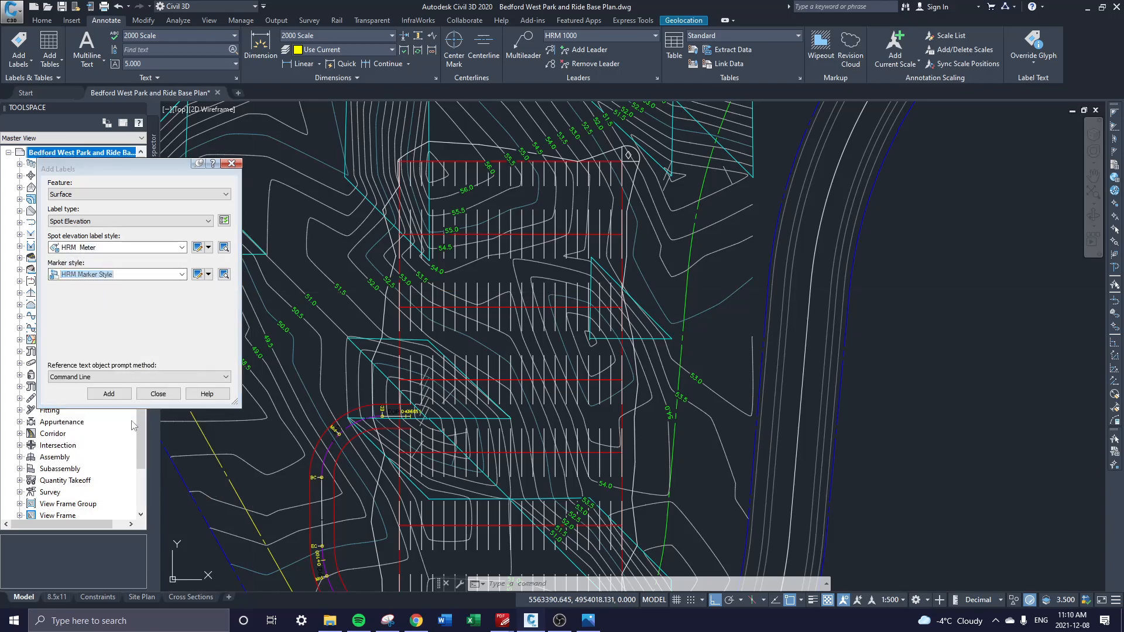
# - Start adding spot elevation labels to the FG surface
pyautogui.click(109, 393)
pyautogui.moveTo(392, 446); pyautogui.dragTo(432, 560, button='middle')
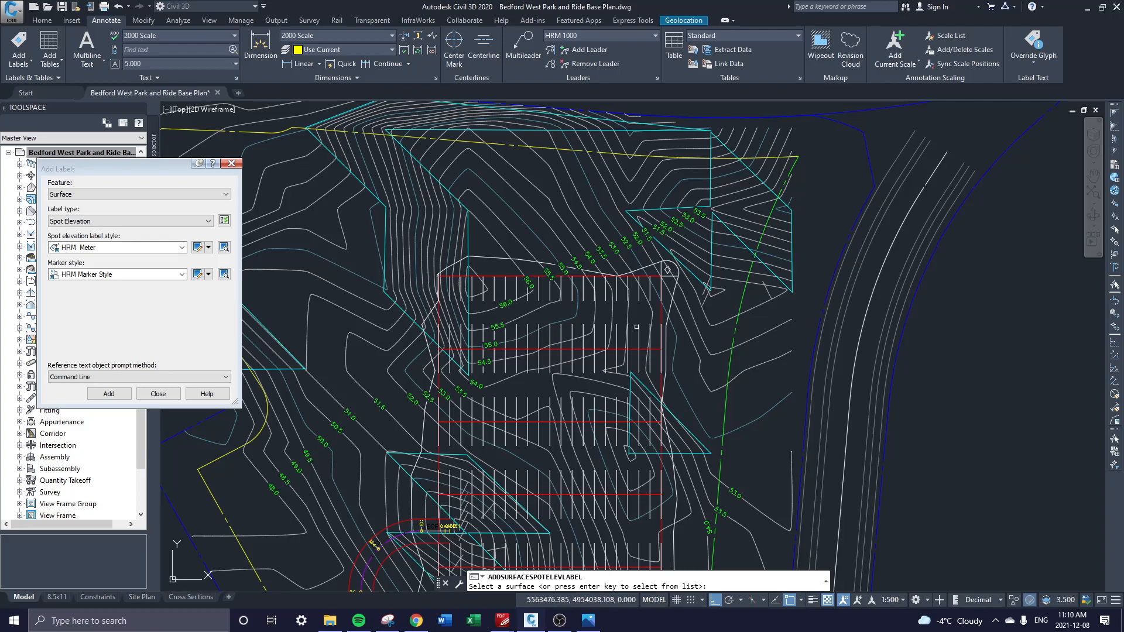
pyautogui.moveTo(637, 327); pyautogui.dragTo(617, 297, button='middle')
pyautogui.press('Return')
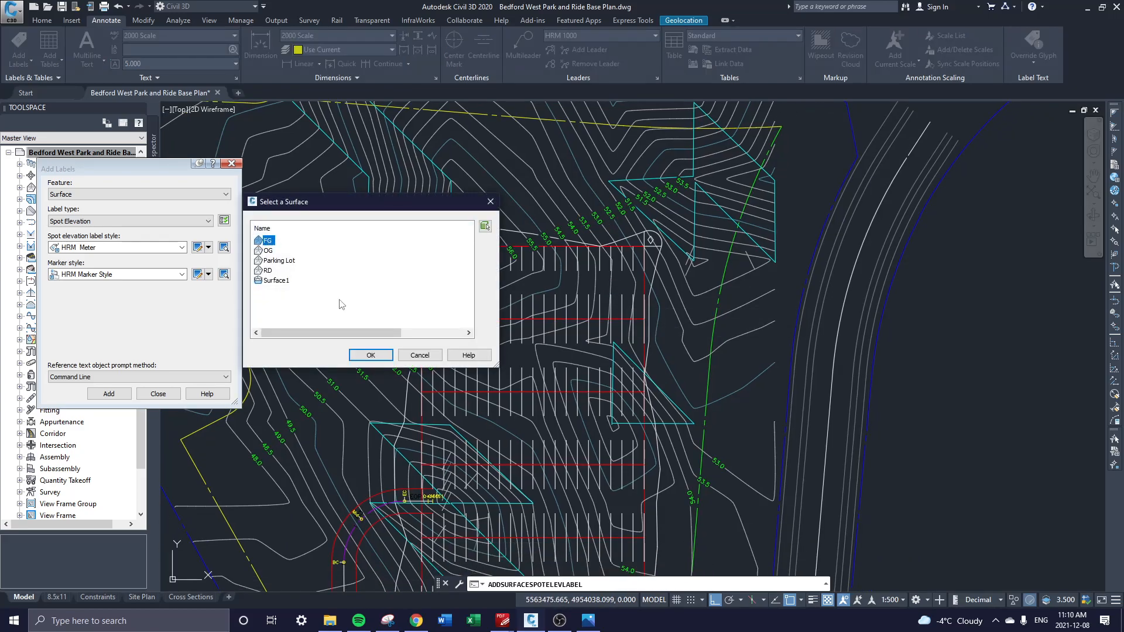
pyautogui.click(371, 355)
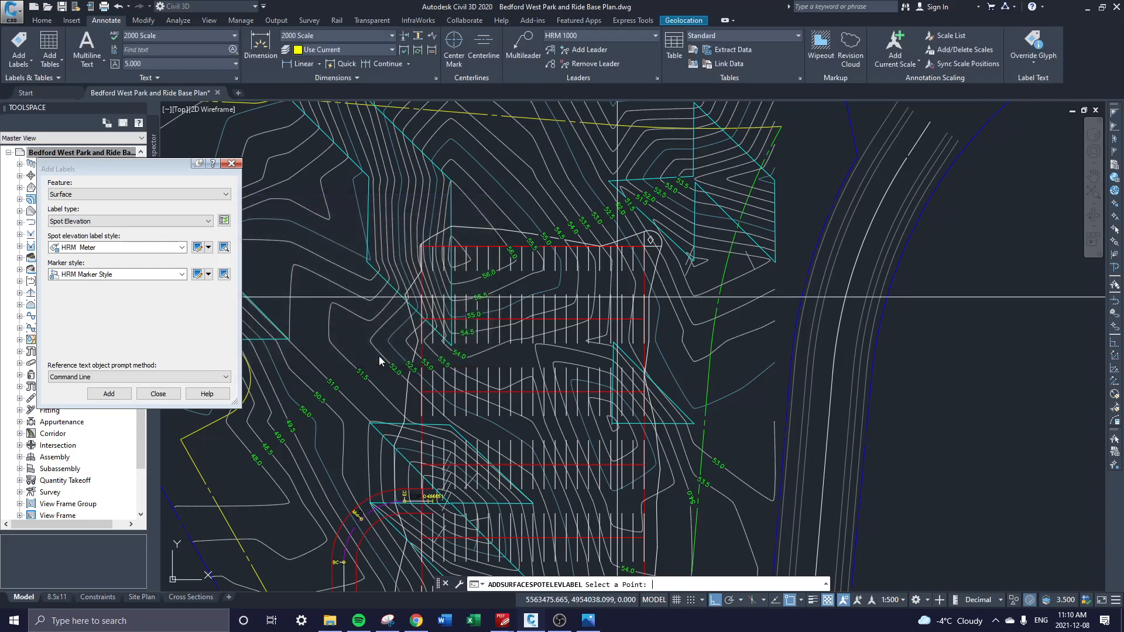
# - With object snap off, place a spot elevation label at the parking lot's northeast corner
pyautogui.scroll(4, 644, 226)
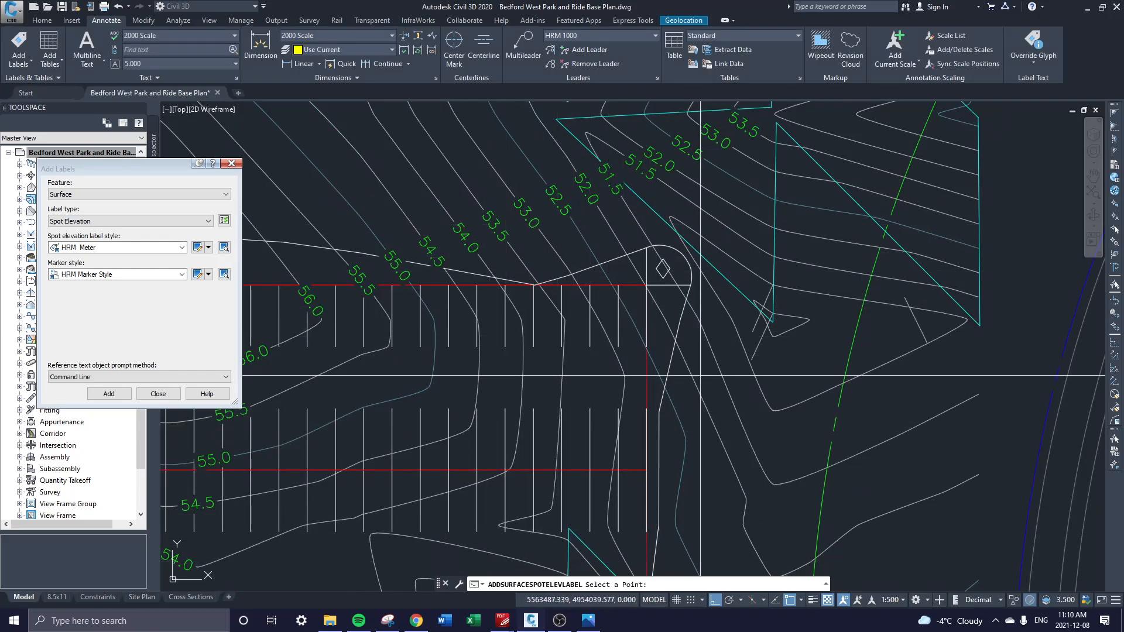
pyautogui.scroll(5, 647, 287)
pyautogui.moveTo(622, 234); pyautogui.dragTo(635, 339, button='middle')
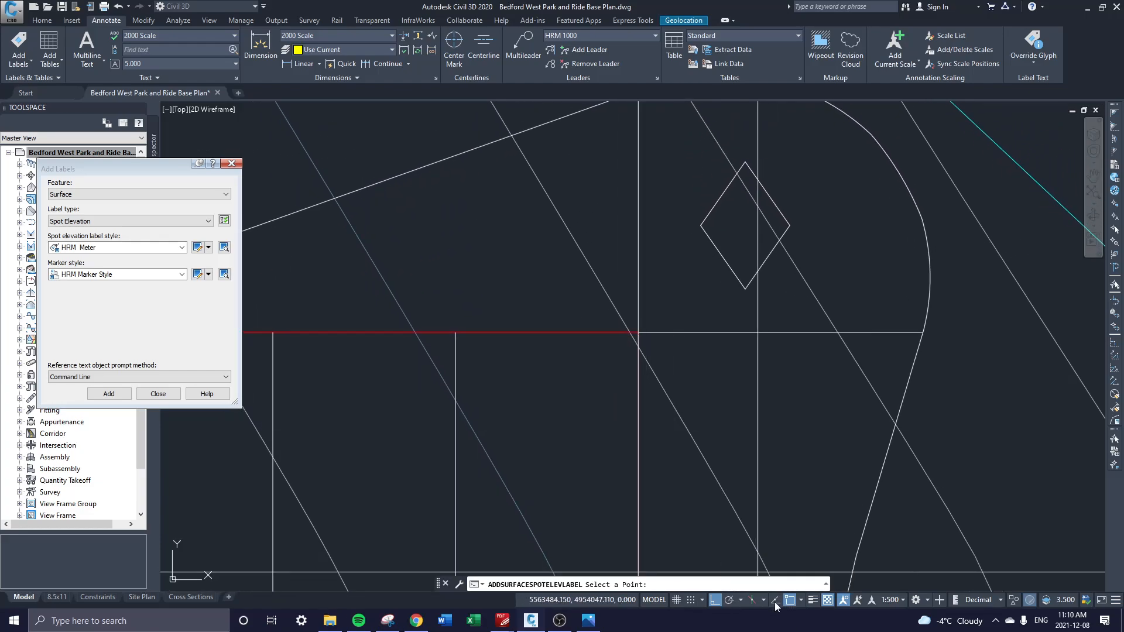
pyautogui.scroll(5, 647, 315)
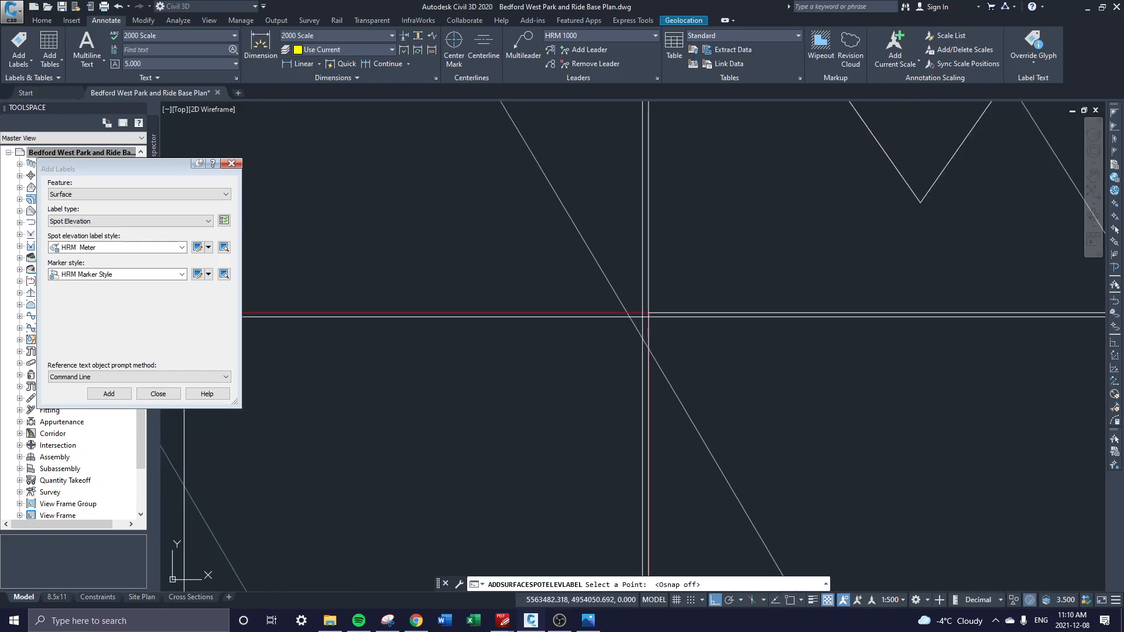
pyautogui.scroll(-5, 647, 315)
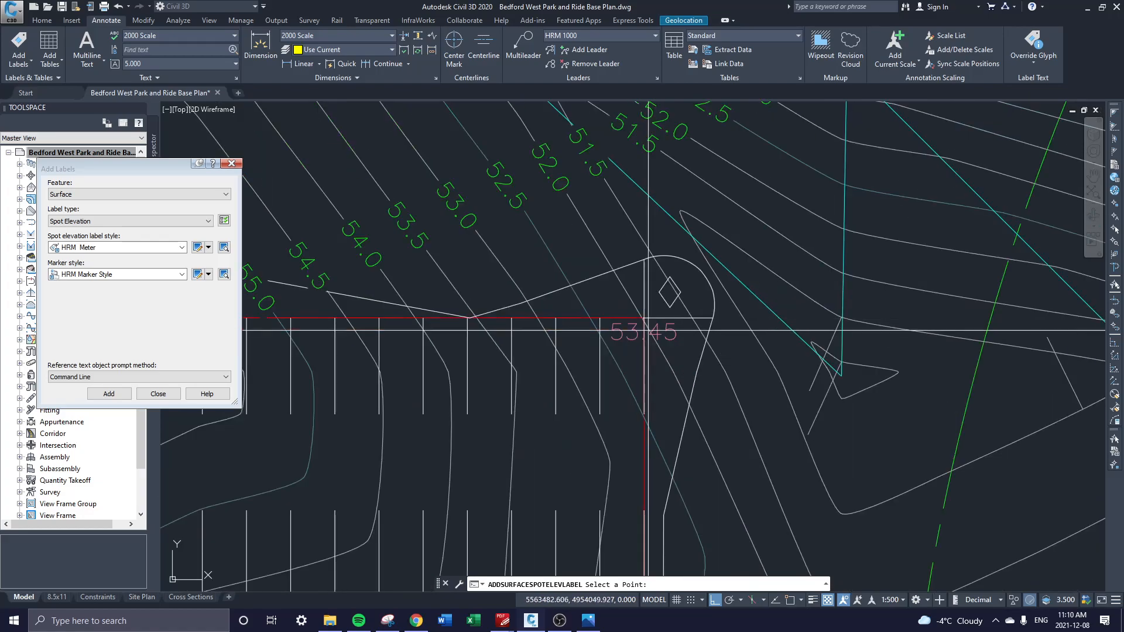
# - Place a spot elevation label at the parking lot's northwest corner
pyautogui.moveTo(487, 339); pyautogui.dragTo(955, 357, button='middle')
pyautogui.scroll(5, 596, 321)
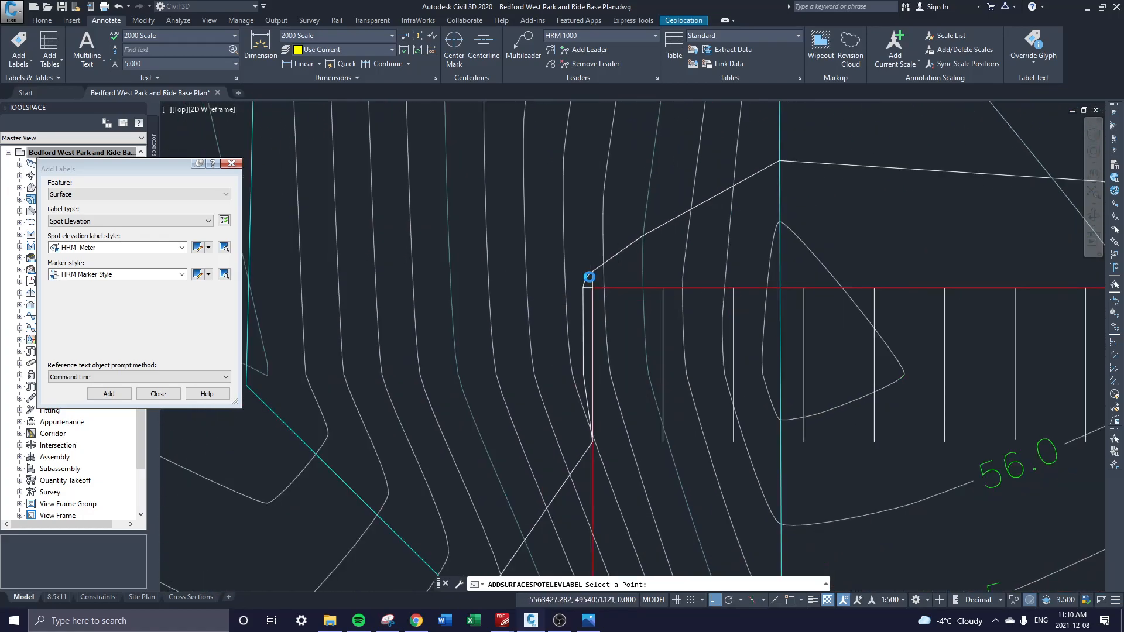
pyautogui.scroll(-5, 595, 321)
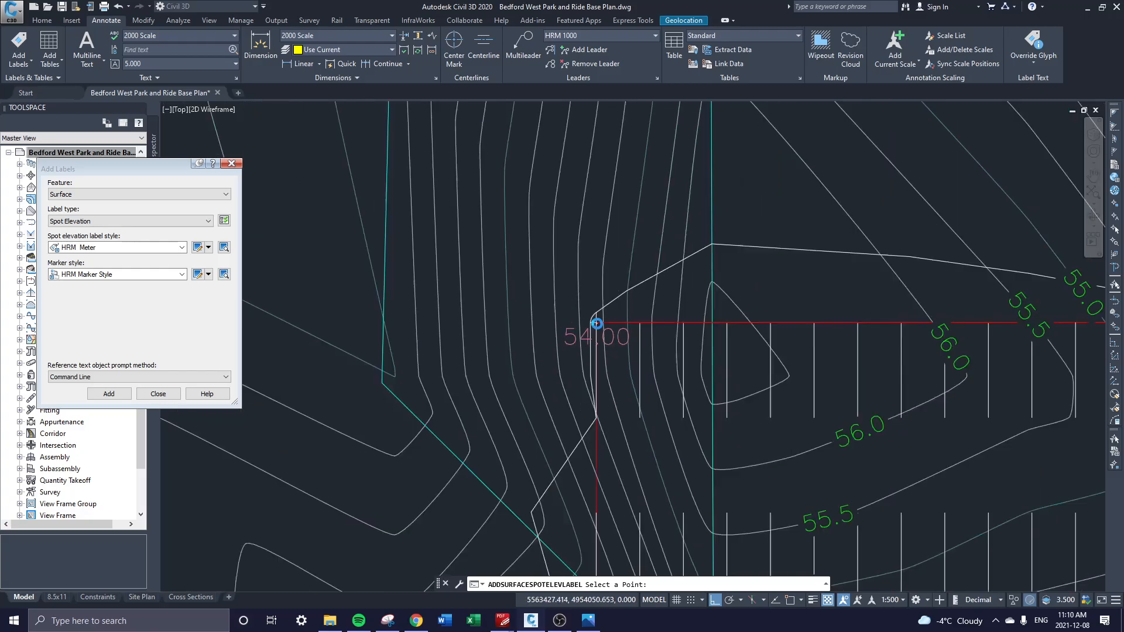
# - Label the parking lot's southwest and southeast corners with spot elevations and end the labelling command
pyautogui.scroll(8, 467, 358)
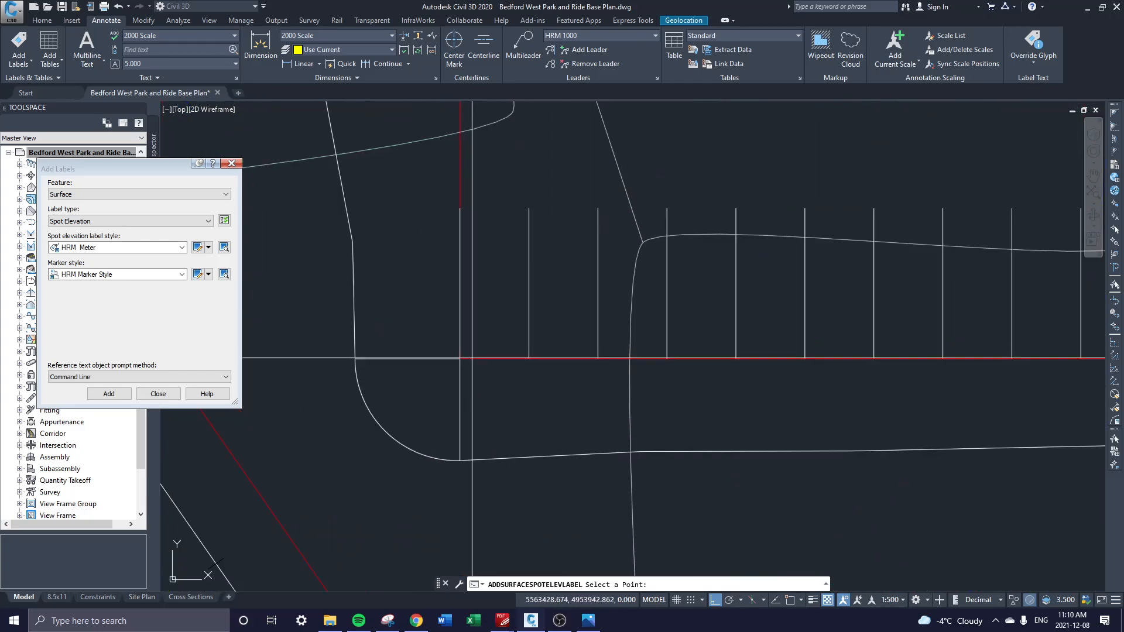
pyautogui.scroll(-8, 469, 358)
pyautogui.scroll(8, 695, 410)
pyautogui.scroll(4, 695, 410)
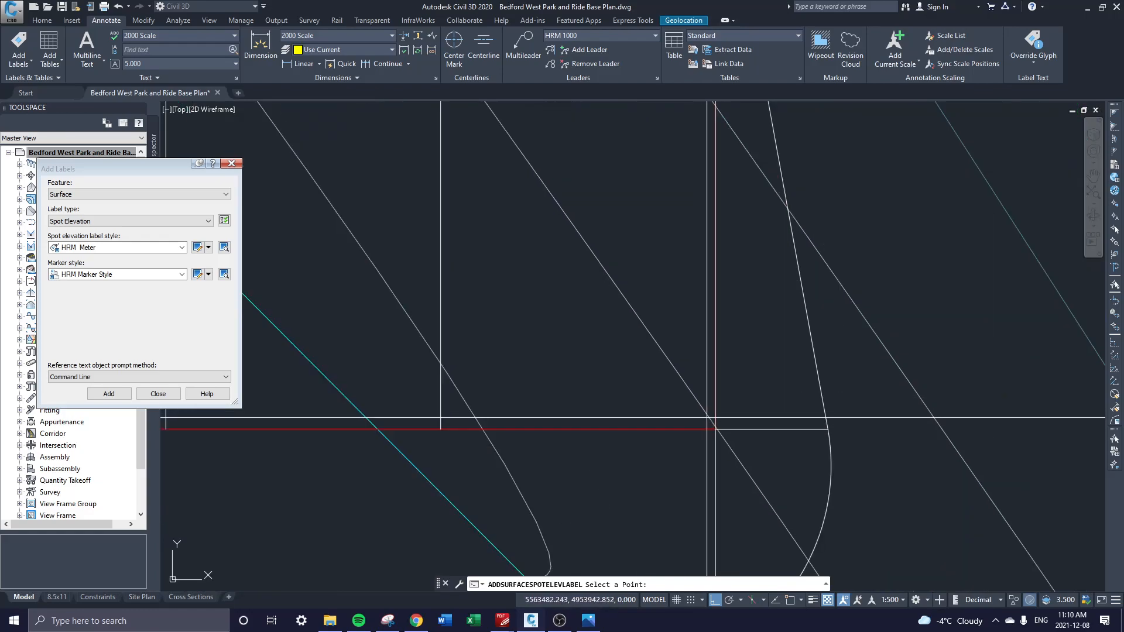
pyautogui.scroll(-6, 705, 421)
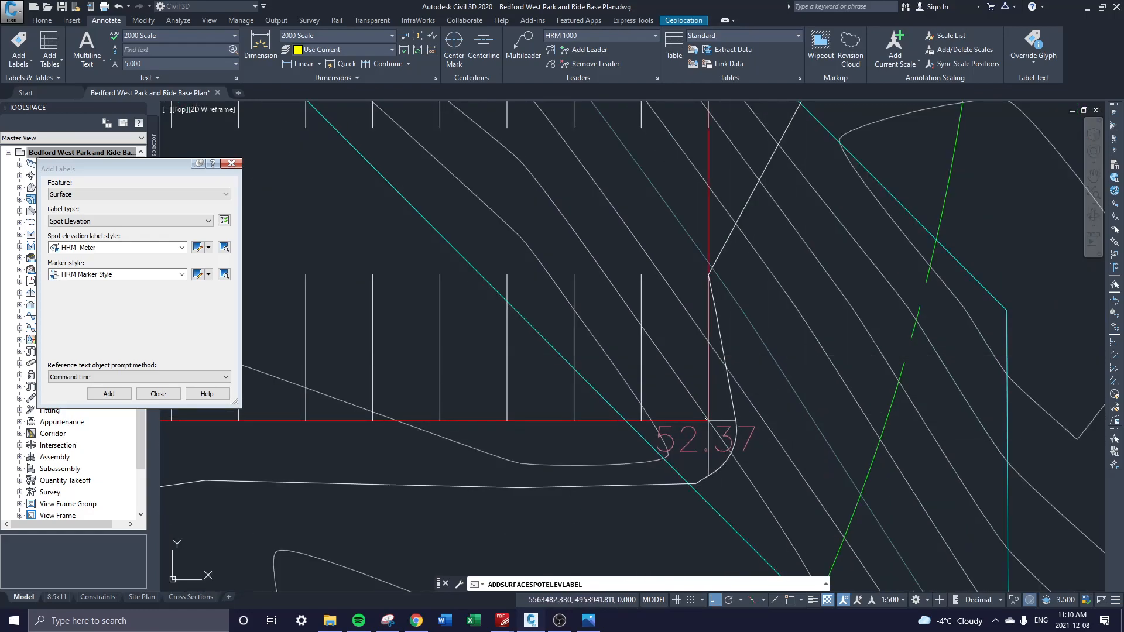
pyautogui.press('Escape')
pyautogui.click(687, 421)
pyautogui.scroll(-6, 684, 214)
pyautogui.moveTo(640, 253)
pyautogui.mouseDown(button='middle')
pyautogui.moveTo(689, 406)
pyautogui.moveTo(678, 630)
pyautogui.moveTo(644, 349)
pyautogui.mouseUp(button='middle')
pyautogui.rightClick(642, 349)
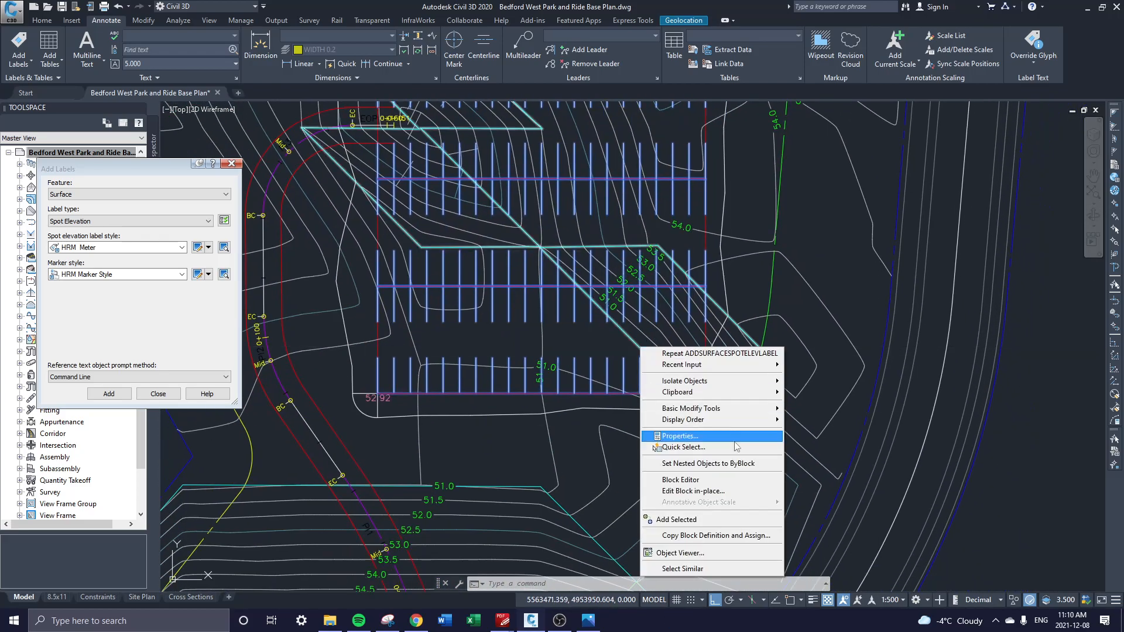
pyautogui.click(822, 434)
# - Check the parking lot feature line's elevation at the southeast corner with Quick Elevation Edit, and inspect the spot elevation label there
pyautogui.scroll(4, 675, 383)
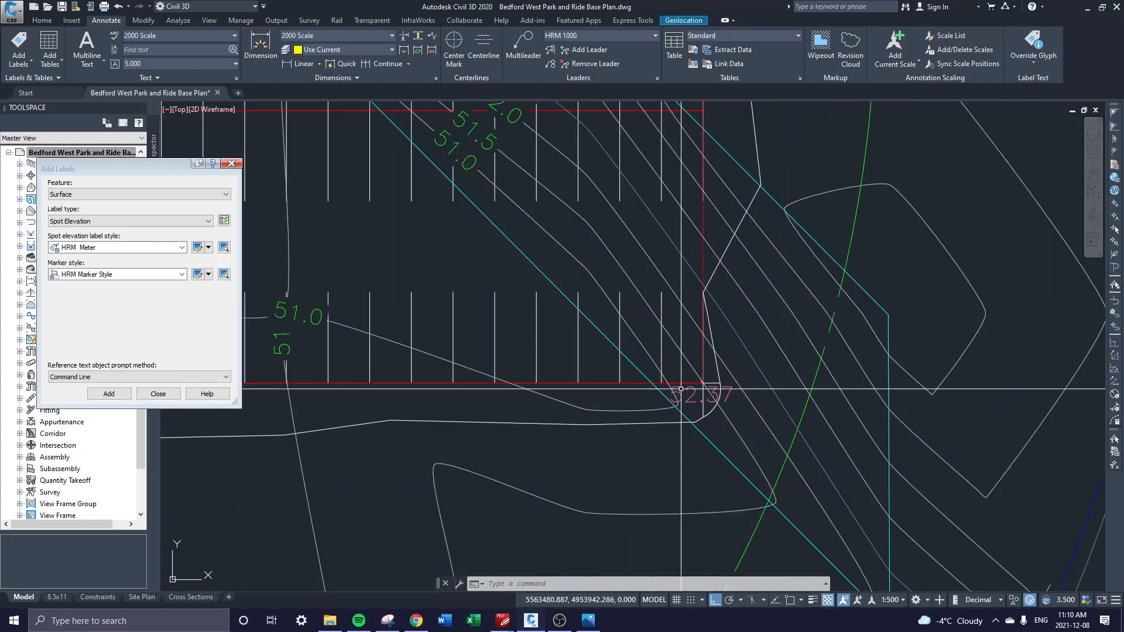
pyautogui.click(676, 383)
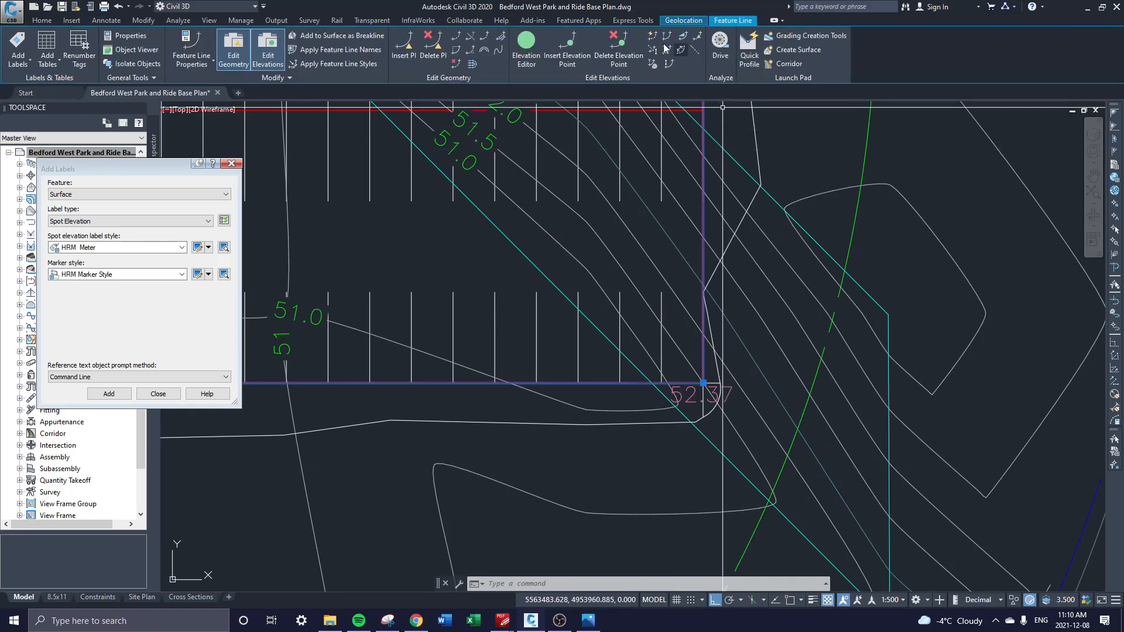
pyautogui.click(650, 37)
pyautogui.scroll(2, 725, 458)
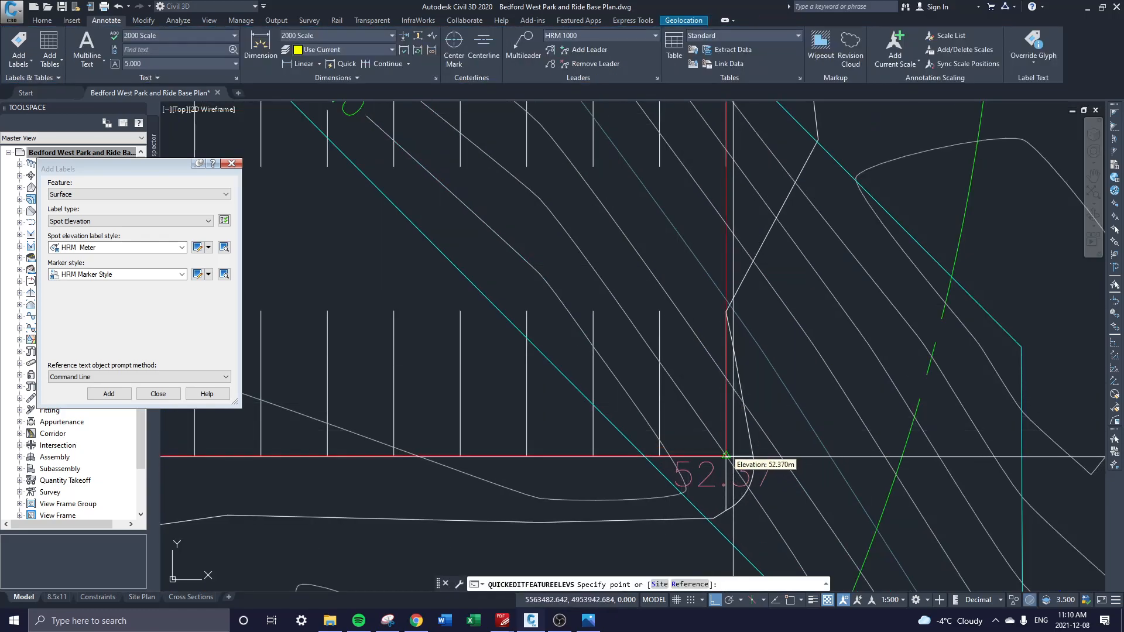
pyautogui.scroll(4, 728, 457)
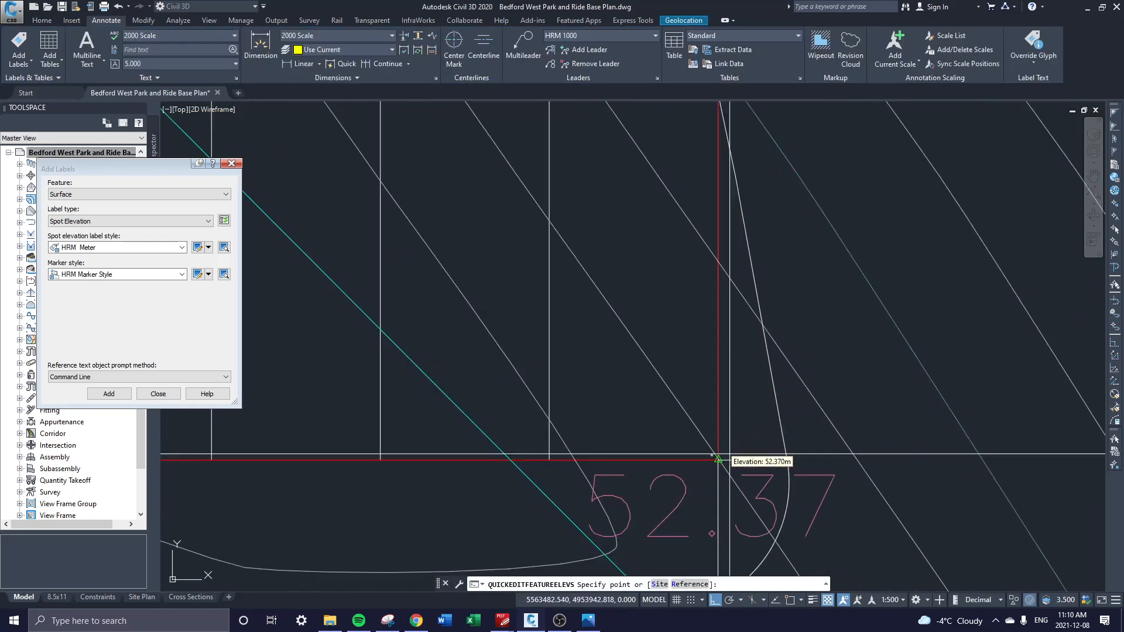
pyautogui.press('Escape')
pyautogui.click(721, 459)
pyautogui.moveTo(720, 476); pyautogui.dragTo(725, 452, button='middle')
pyautogui.press('Escape')
pyautogui.click(720, 487)
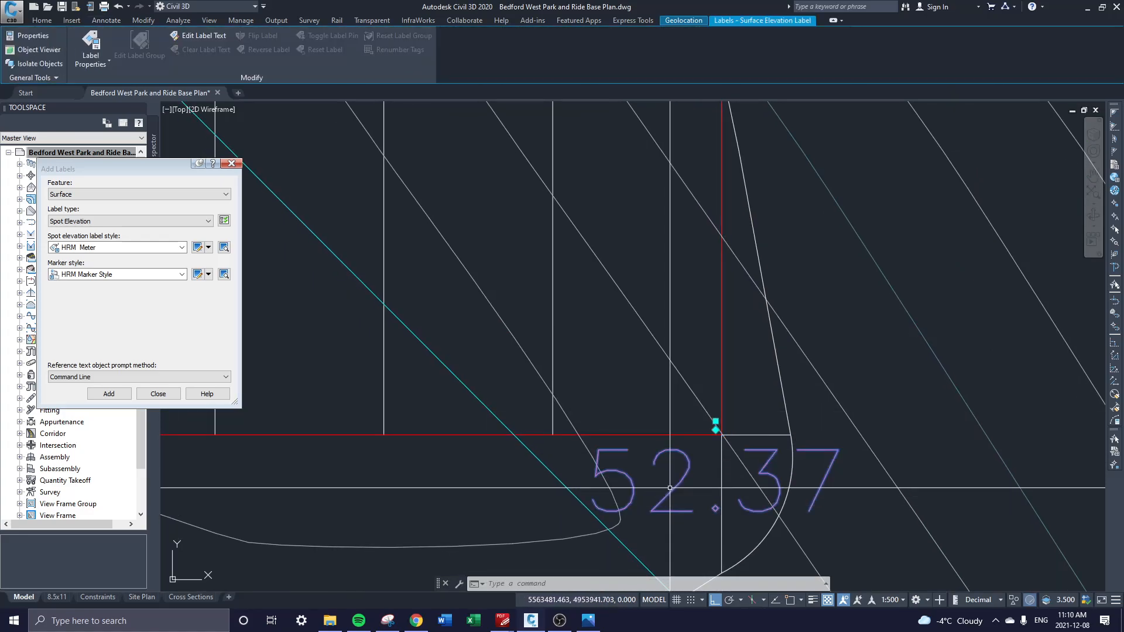
pyautogui.press('Escape')
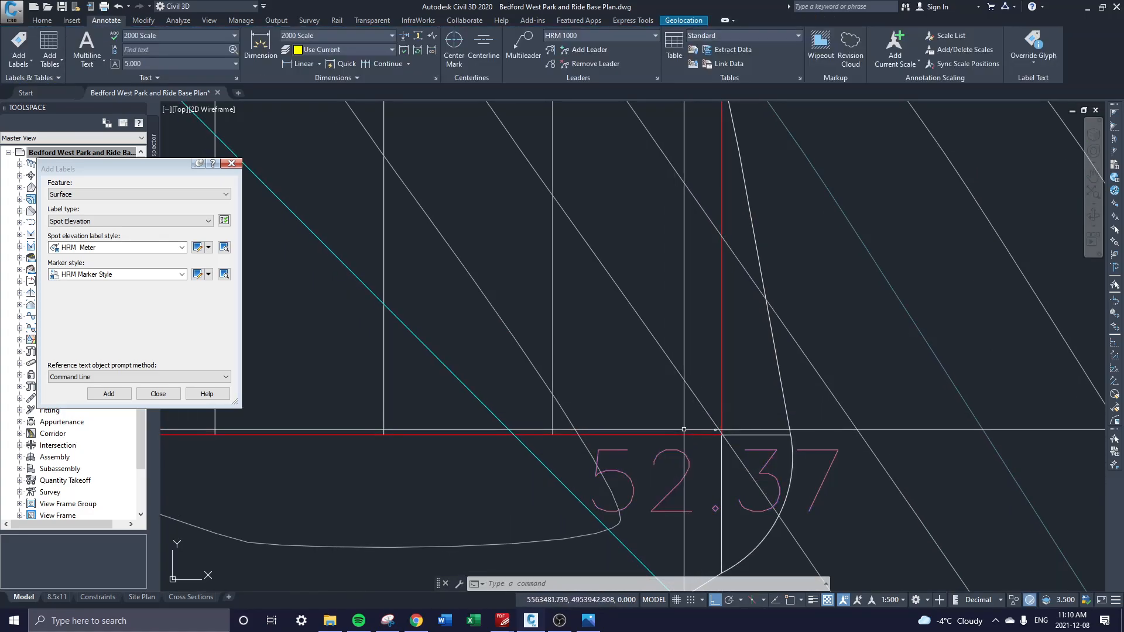
# - Select the parking lot feature line and move the Add Labels dialog clear of the drawing's object tree
pyautogui.scroll(-4, 682, 435)
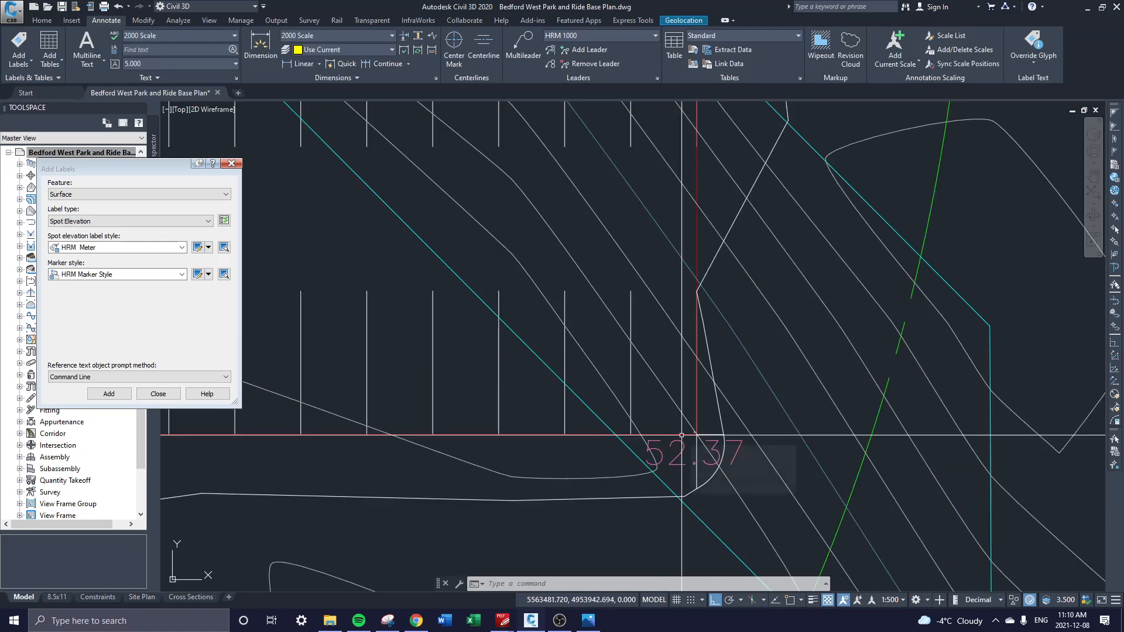
pyautogui.click(682, 435)
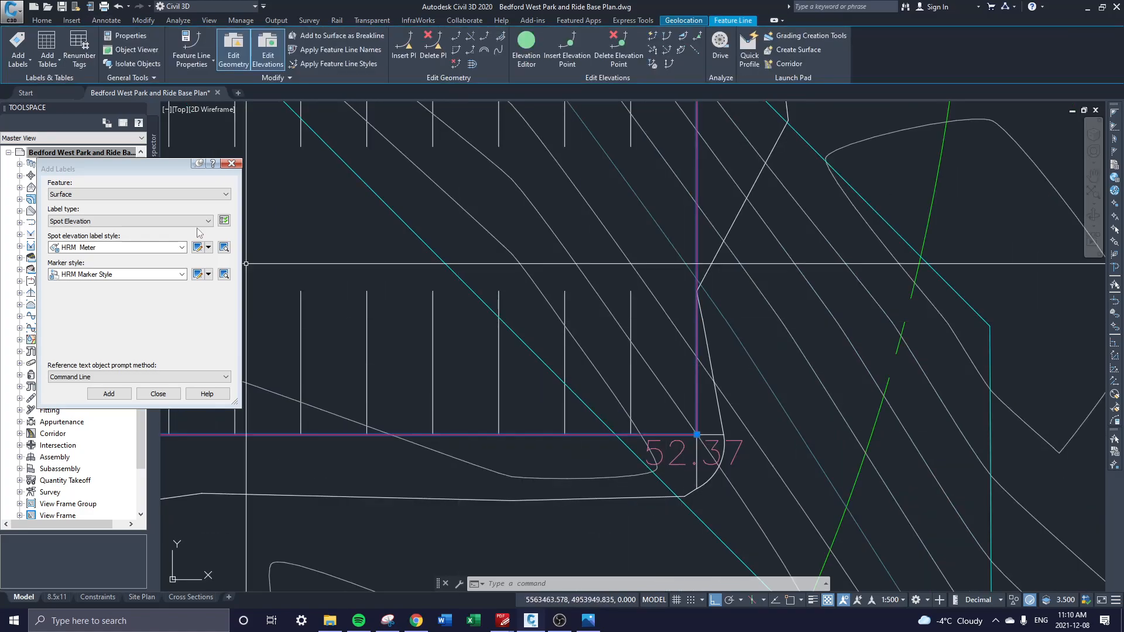
pyautogui.moveTo(142, 163); pyautogui.dragTo(263, 153)
pyautogui.click(153, 151)
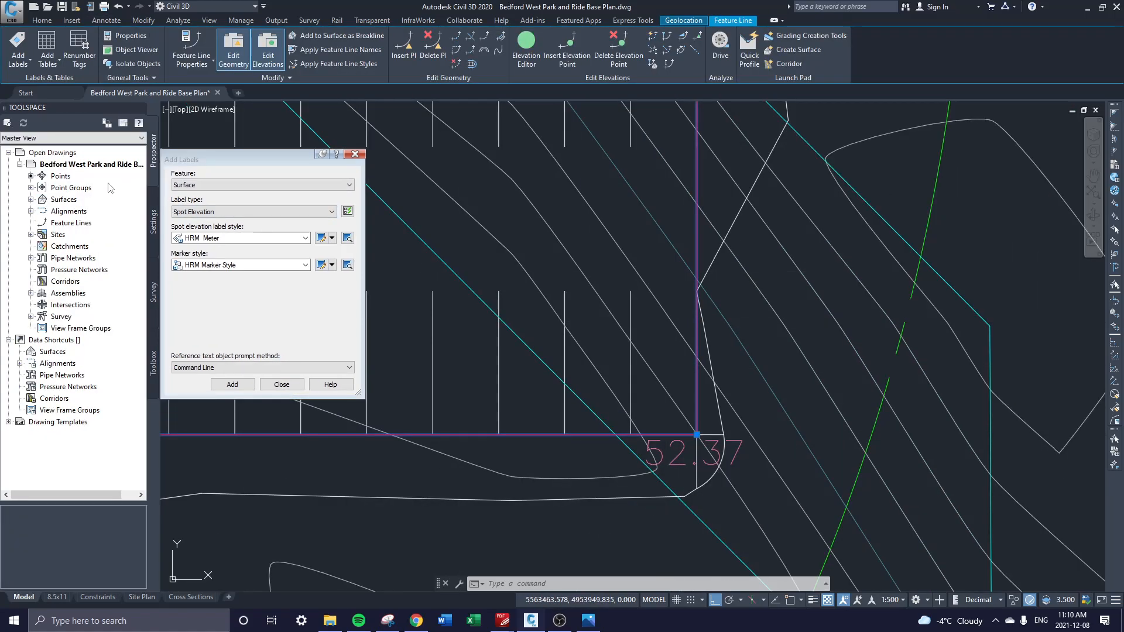
# - Expand the drawing's surfaces and turn on automatic rebuilding for the FG surface
pyautogui.click(31, 200)
pyautogui.rightClick(93, 226)
pyautogui.click(141, 274)
pyautogui.rightClick(85, 212)
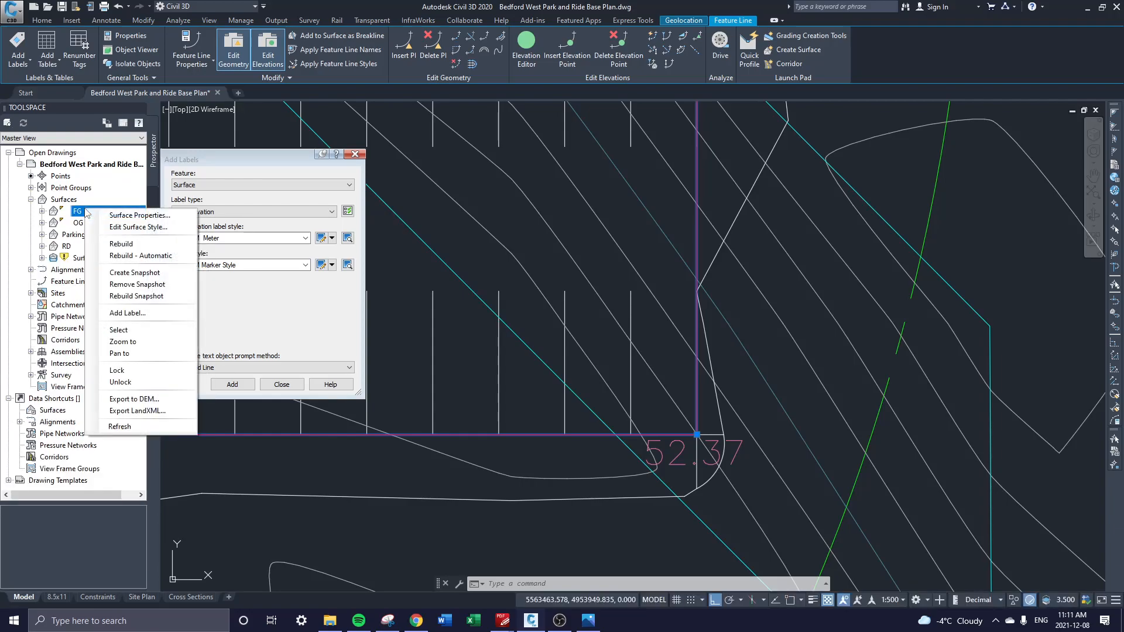
pyautogui.click(124, 257)
pyautogui.rightClick(81, 212)
pyautogui.click(126, 257)
pyautogui.rightClick(81, 212)
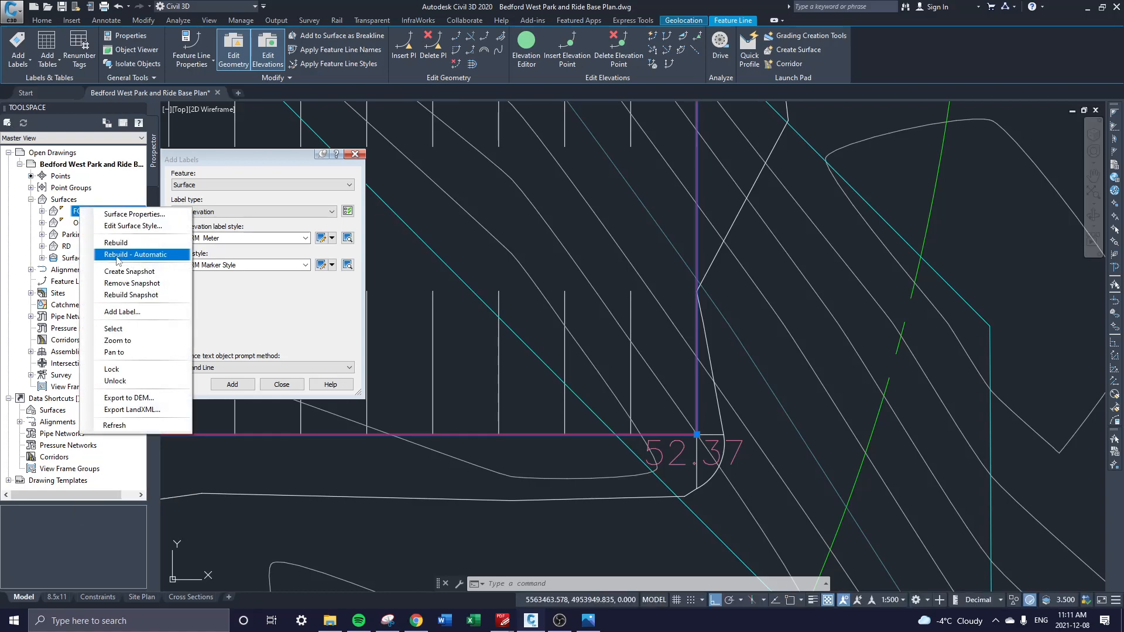
pyautogui.click(117, 256)
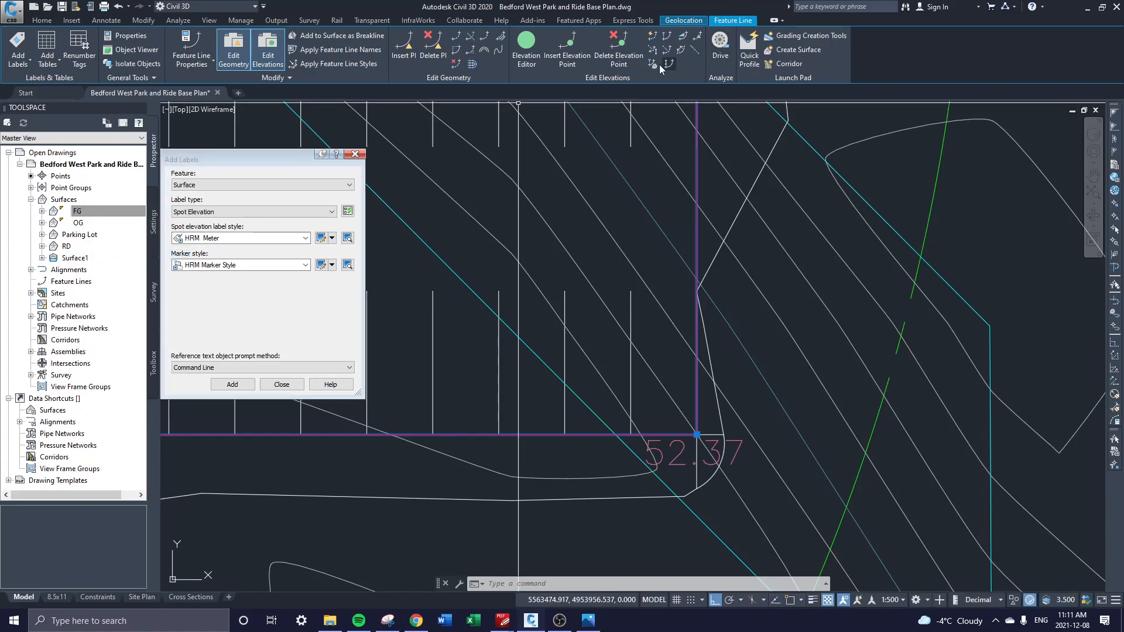
# - Try an elevation of 52.5 at the feature line's southeast corner with Quick Elevation Edit and undo the change
pyautogui.click(651, 36)
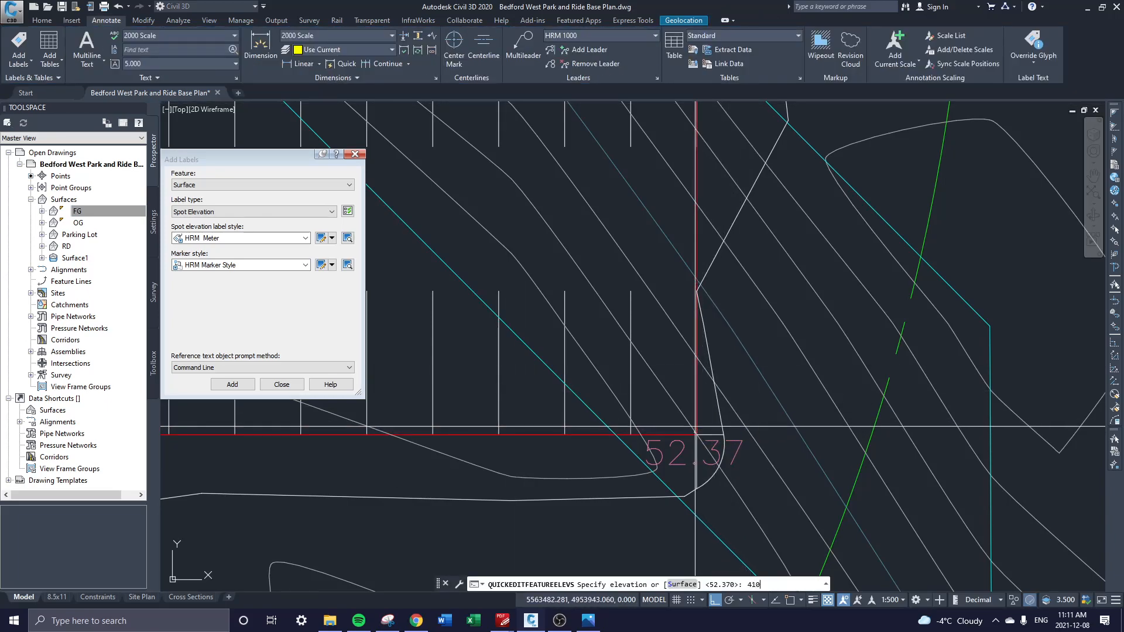
pyautogui.write('52.5')
pyautogui.press('Return')
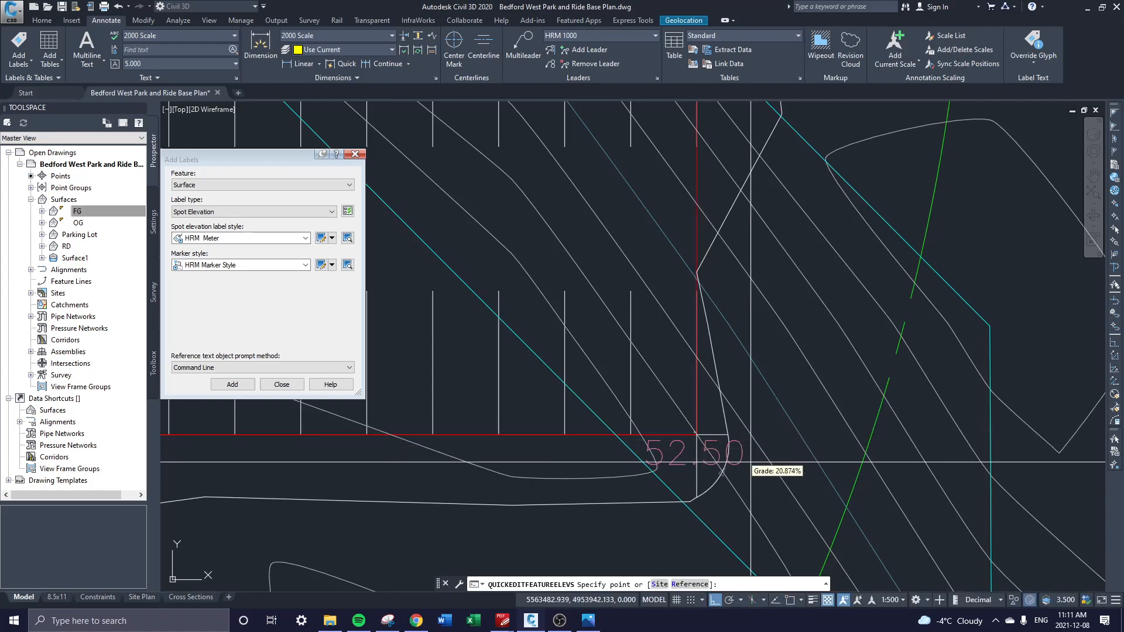
pyautogui.hotkey('ctrl', 'z')
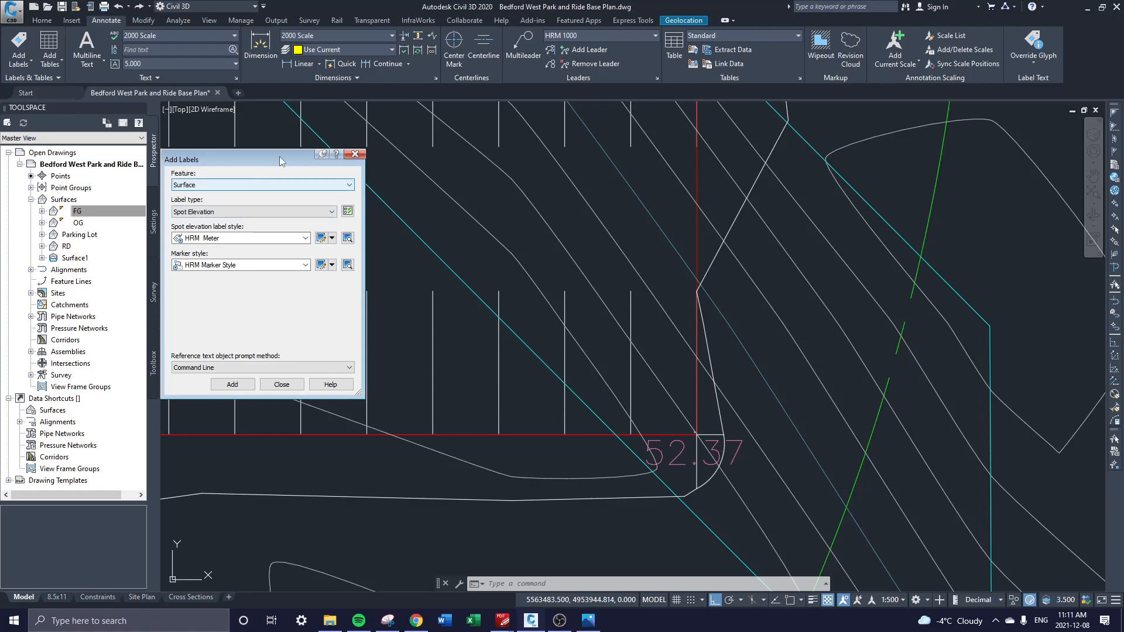
pyautogui.scroll(-6, 728, 205)
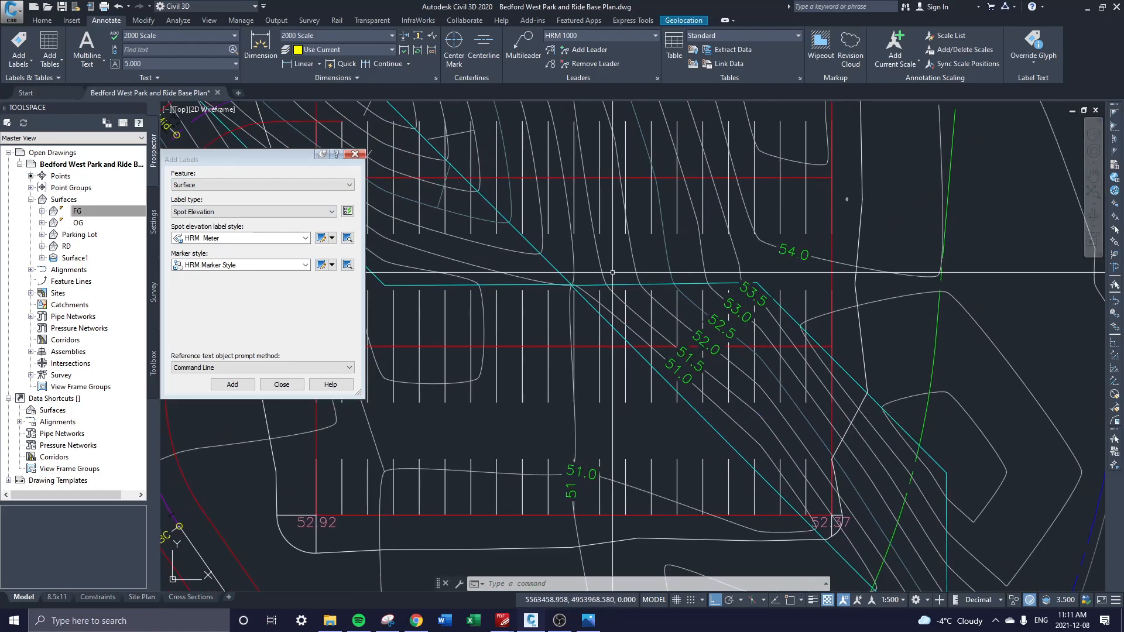
pyautogui.moveTo(574, 194); pyautogui.dragTo(606, 252, button='middle')
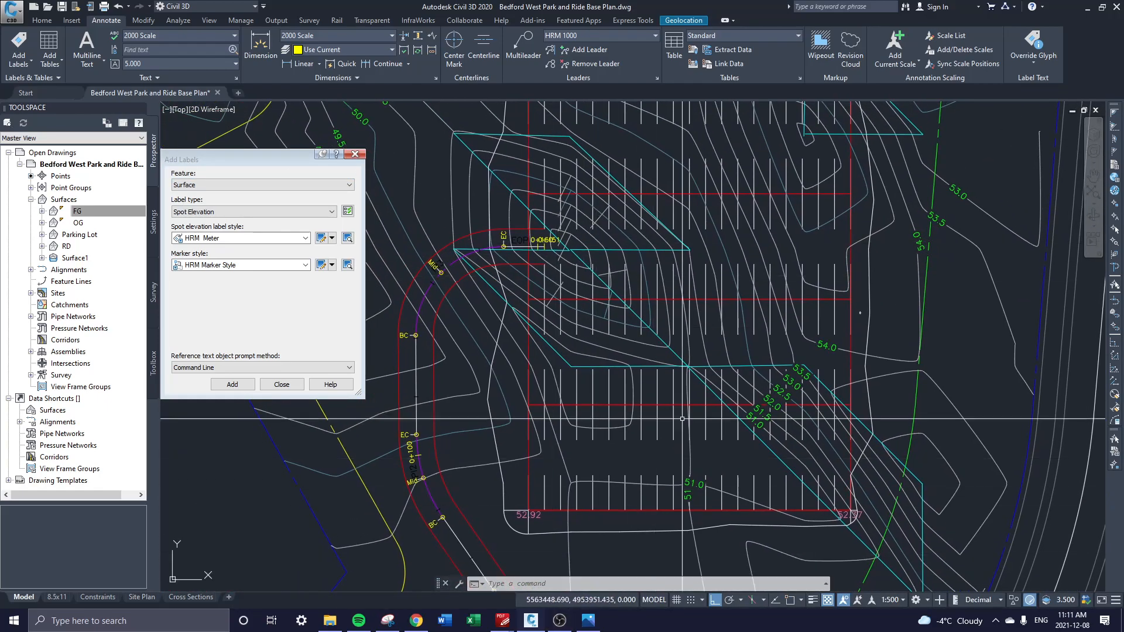
pyautogui.moveTo(806, 305); pyautogui.dragTo(818, 392, button='middle')
pyautogui.moveTo(893, 311); pyautogui.dragTo(886, 372, button='middle')
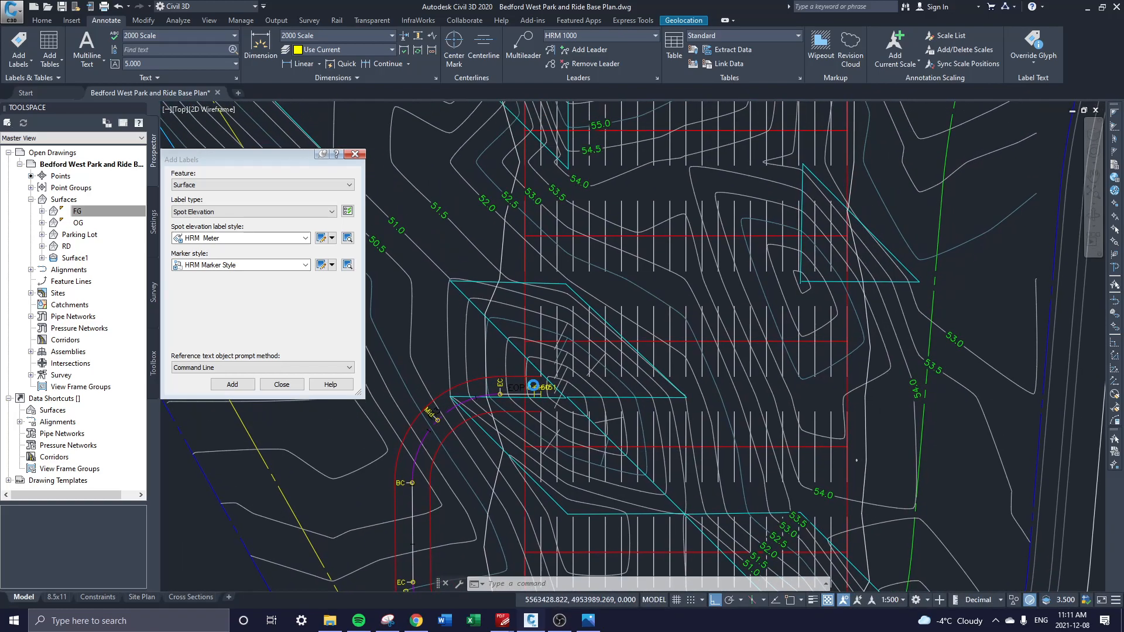
pyautogui.click(848, 317)
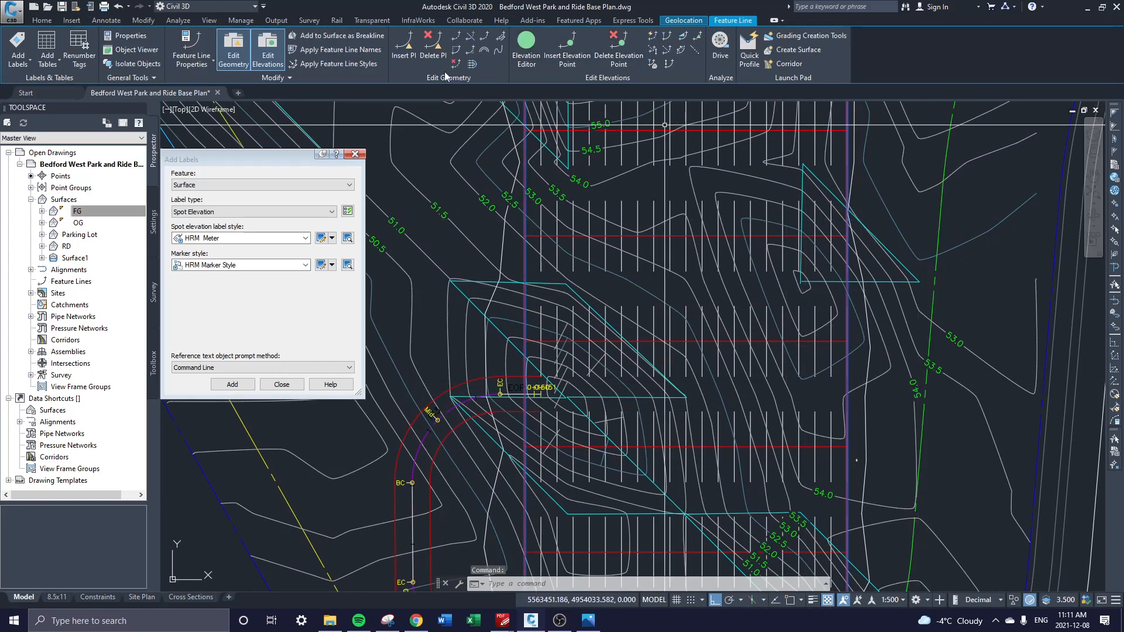
pyautogui.click(404, 60)
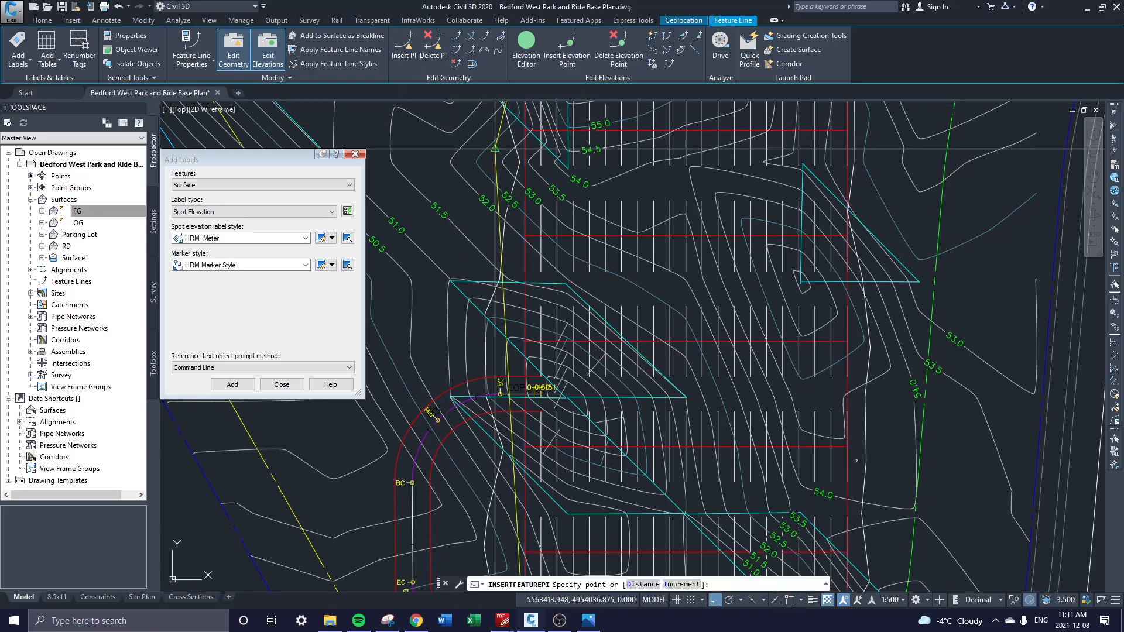
pyautogui.scroll(-2, 850, 378)
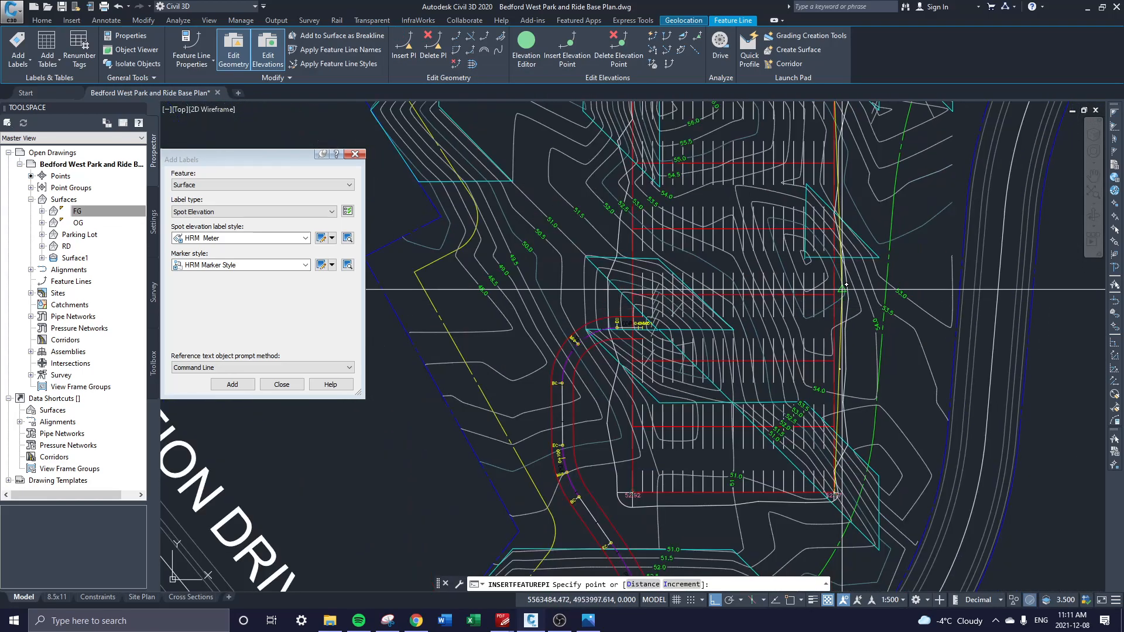
pyautogui.scroll(2, 761, 292)
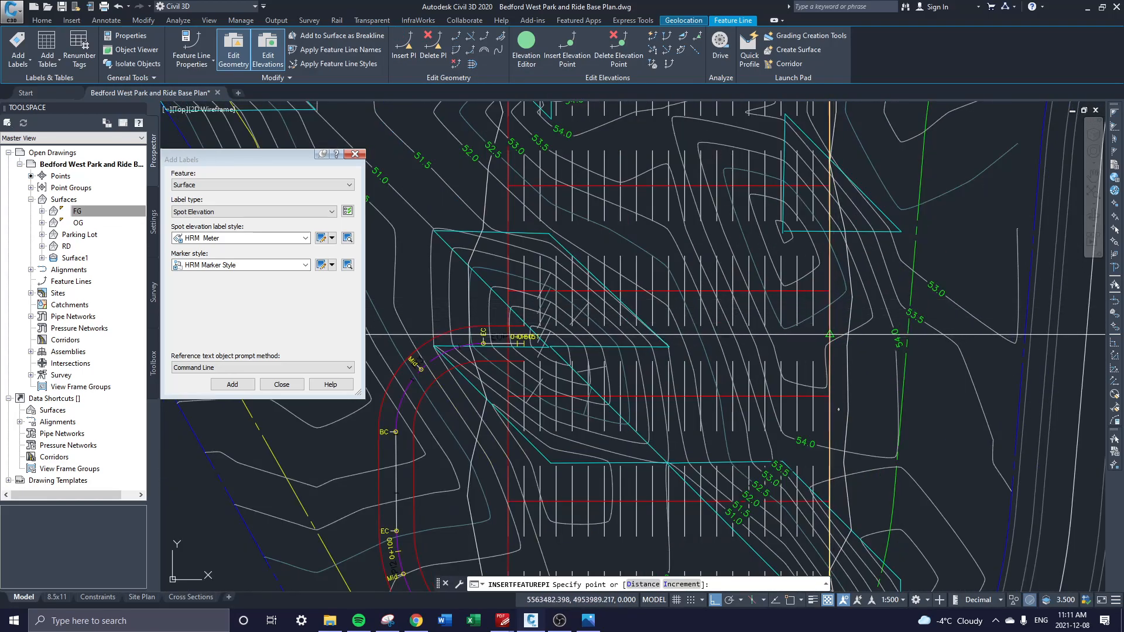
pyautogui.scroll(-3, 835, 381)
pyautogui.scroll(2, 834, 384)
pyautogui.scroll(2, 843, 381)
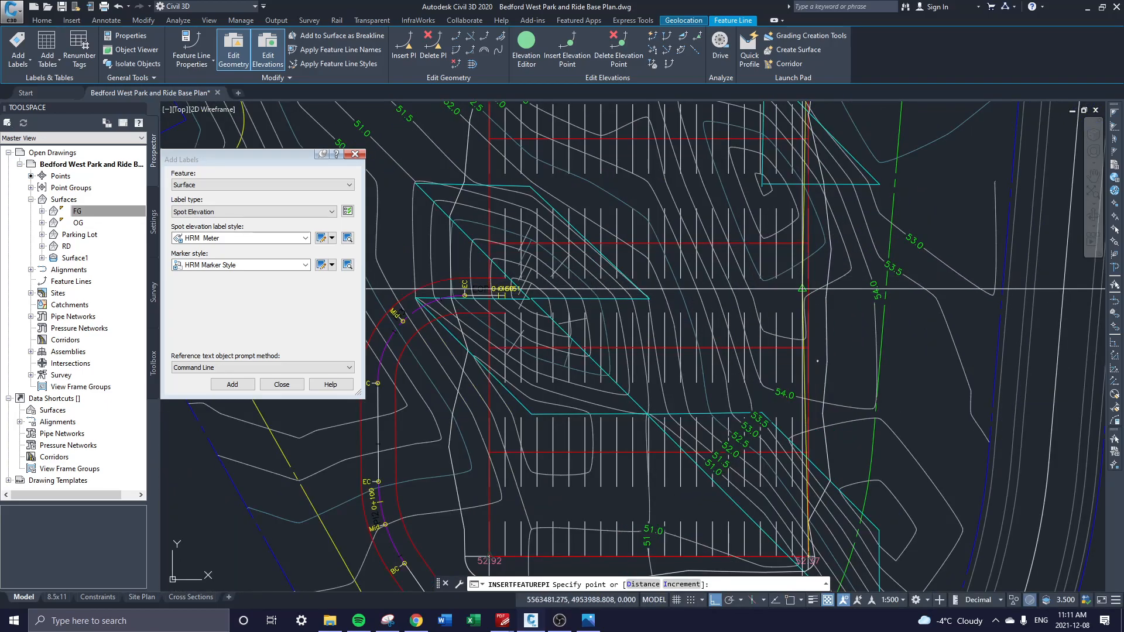
pyautogui.scroll(2, 807, 274)
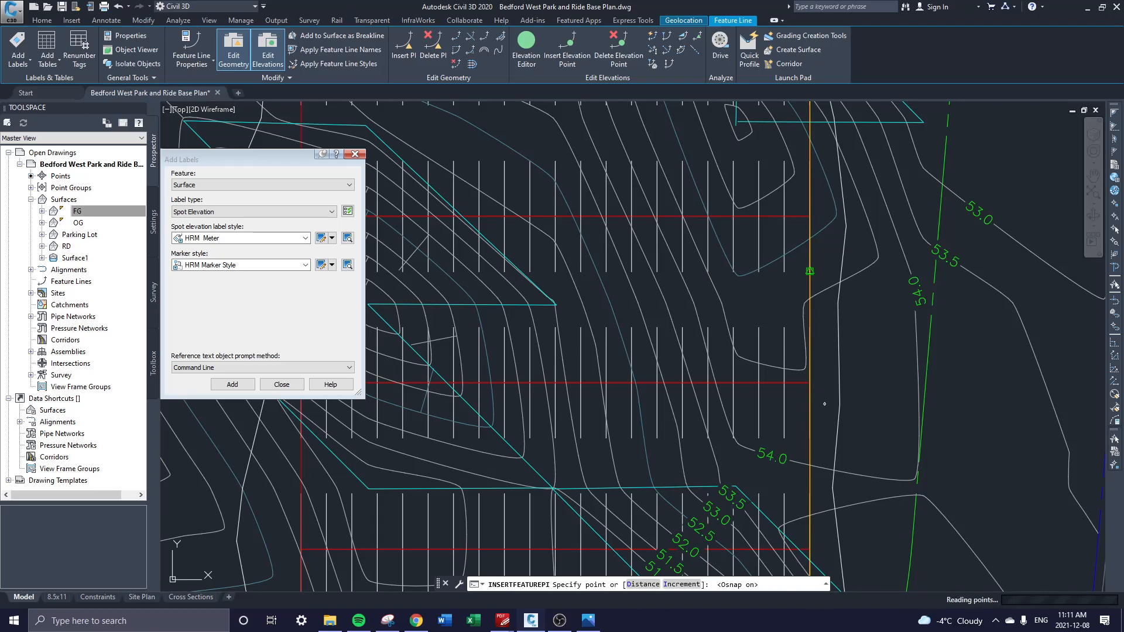
pyautogui.scroll(-4, 762, 339)
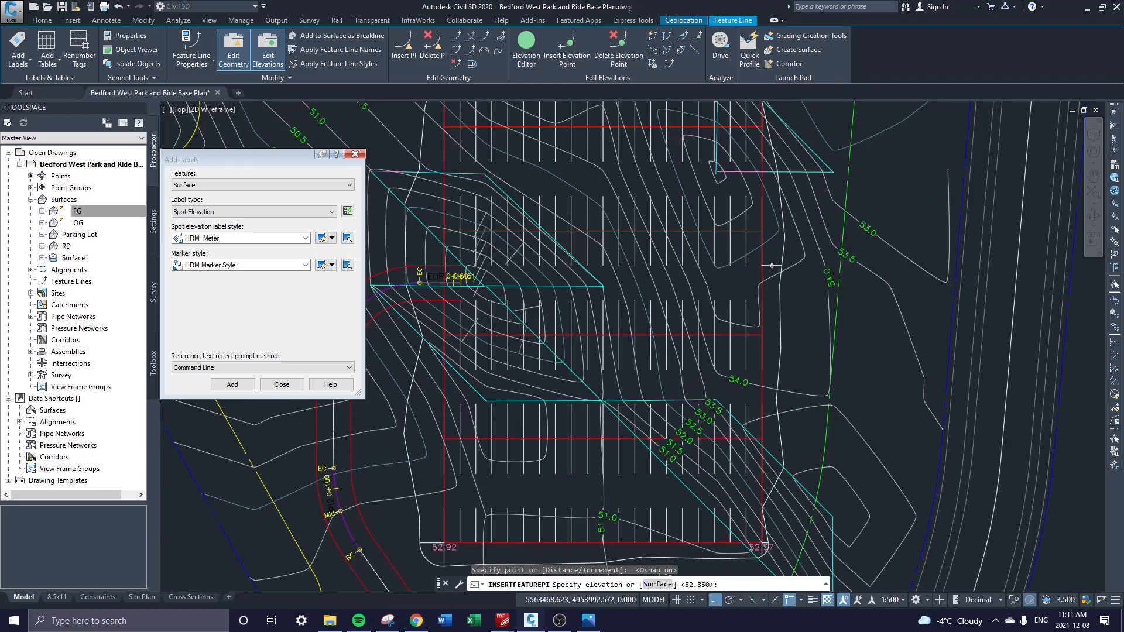
pyautogui.press('Escape')
pyautogui.scroll(2, 750, 343)
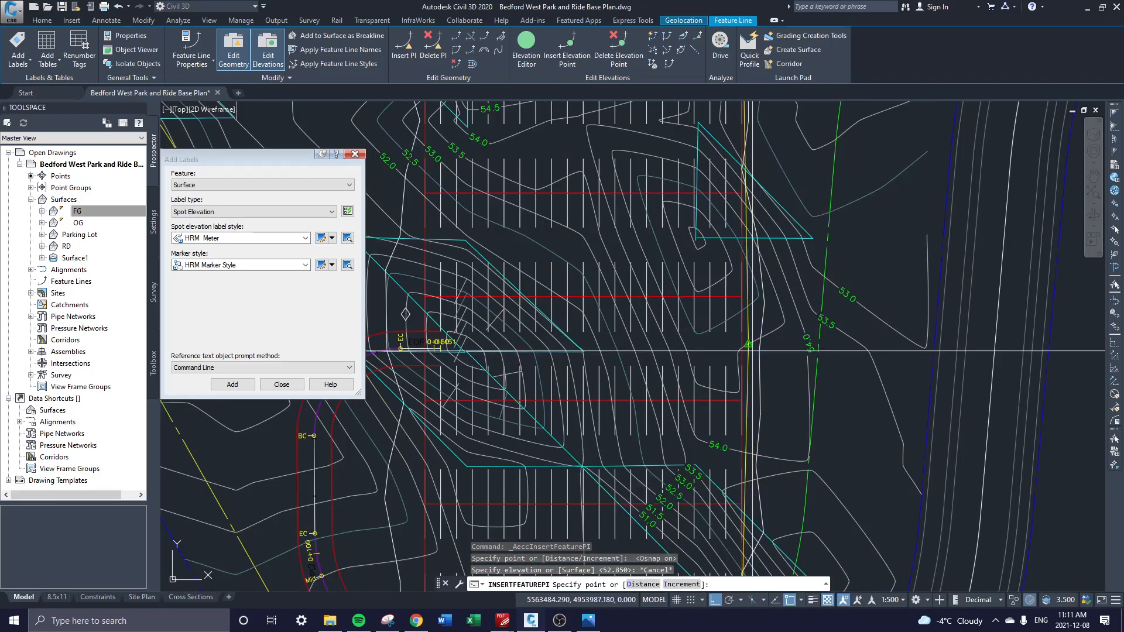
pyautogui.press('Escape')
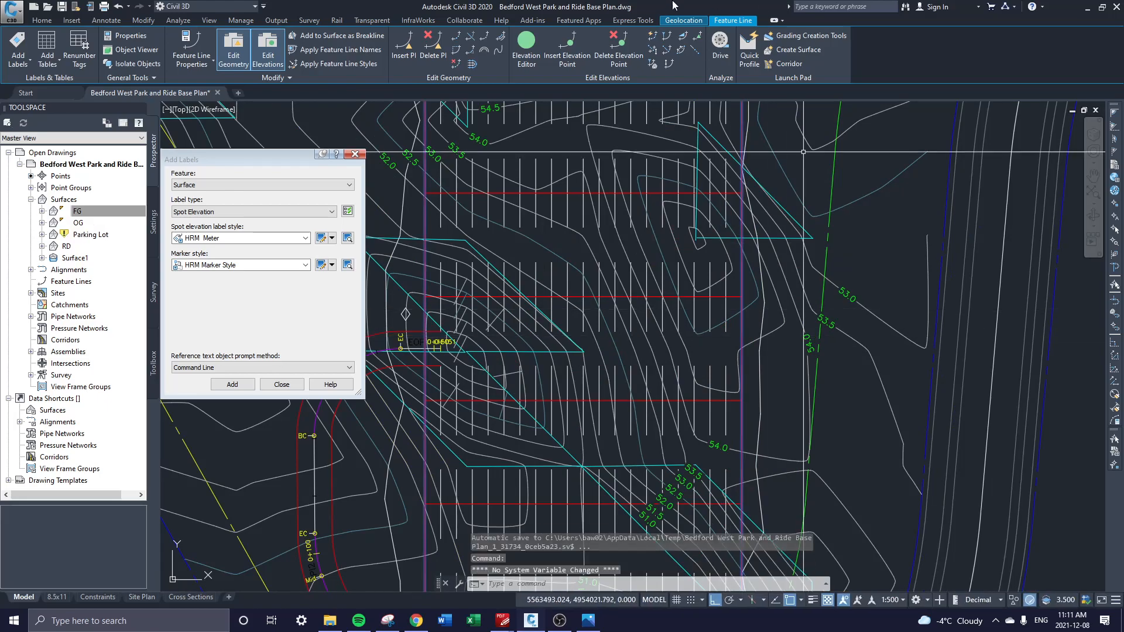
# - Insert a PI with an elevation of 50 on the east edge of the parking lot feature line
pyautogui.click(413, 47)
pyautogui.click(745, 334)
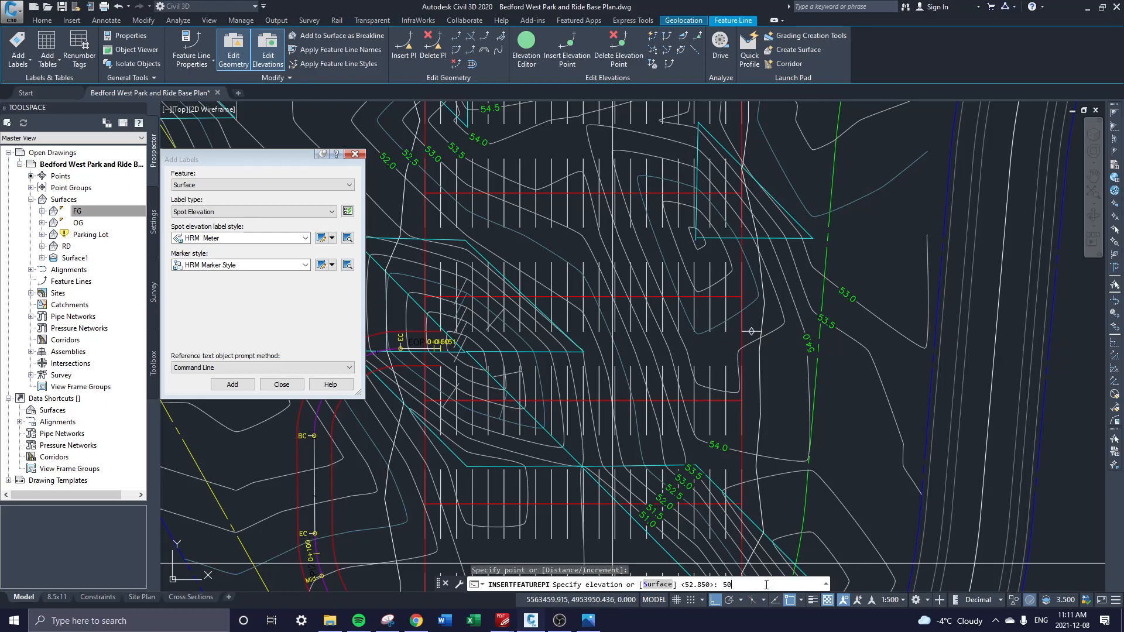
pyautogui.write('50')
pyautogui.press('Return')
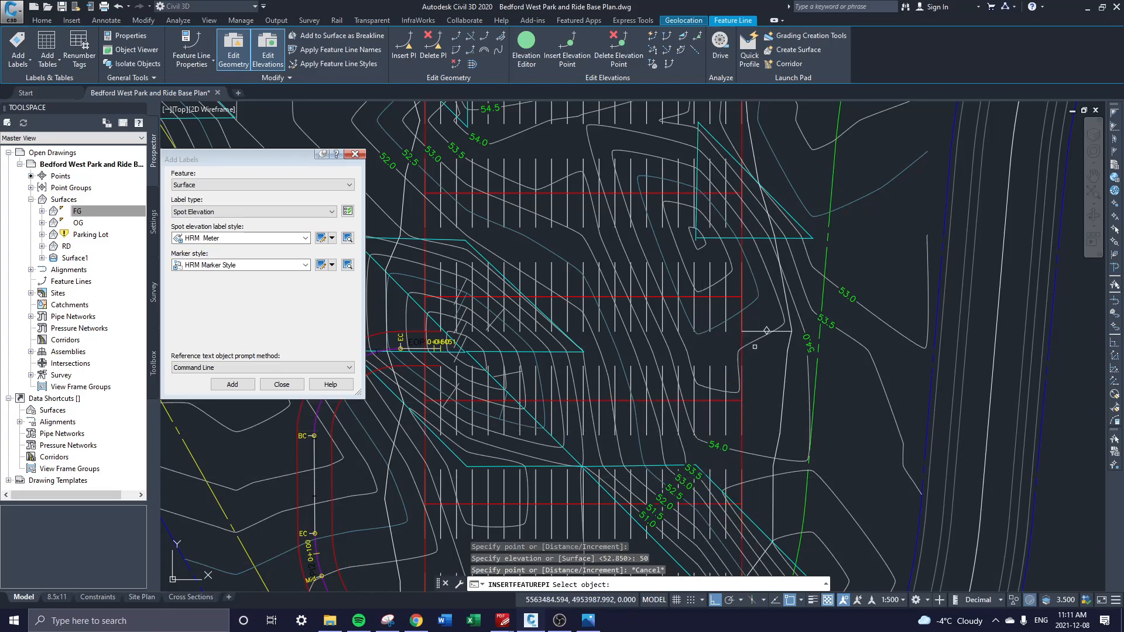
pyautogui.press('Escape')
pyautogui.press('Escape')
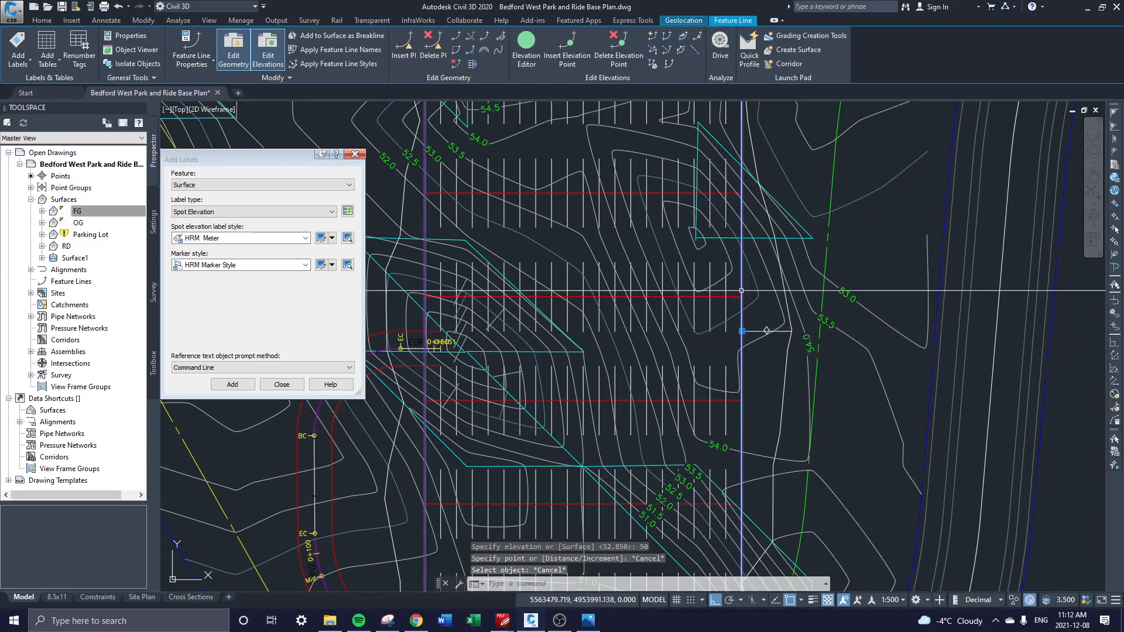
# - Review the parking lot feature line and undo the PI insertion on its east edge
pyautogui.scroll(-2, 778, 389)
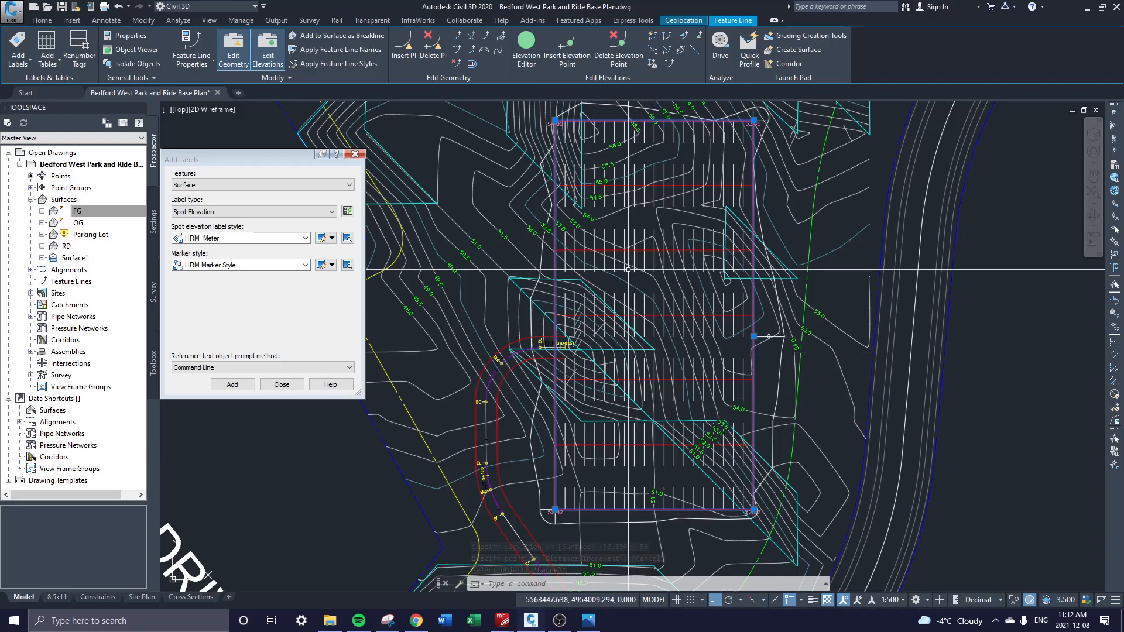
pyautogui.scroll(2, 756, 351)
pyautogui.hotkey('ctrl', 'z')
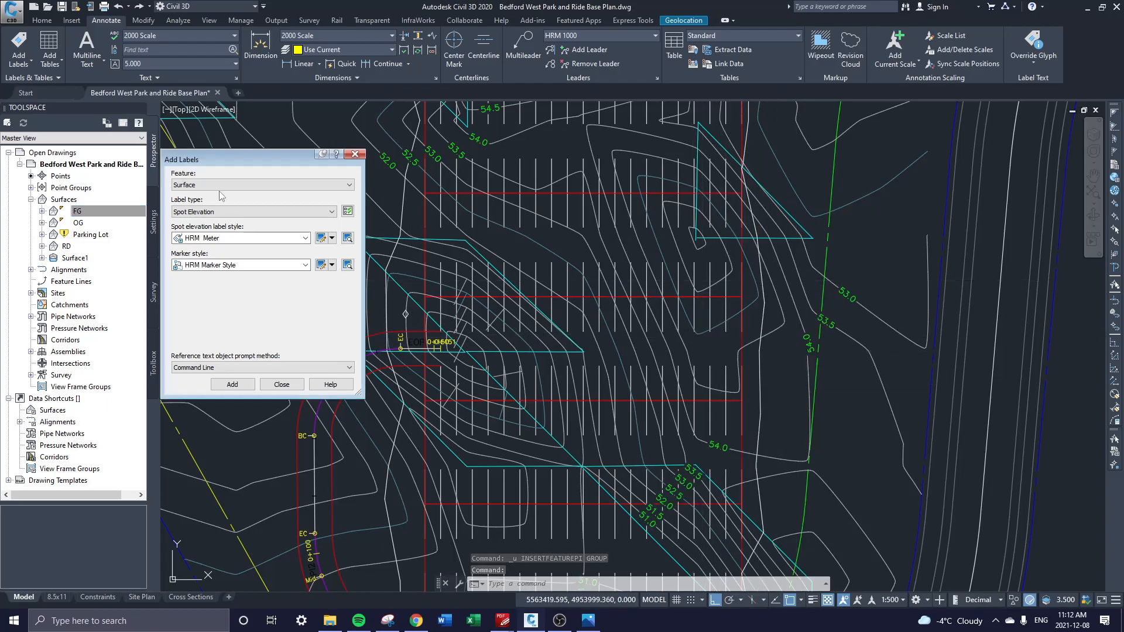
# - Close the Add Labels dialog and check the surface elevations within the northern half of the parking lot
pyautogui.click(355, 154)
pyautogui.scroll(-5, 556, 362)
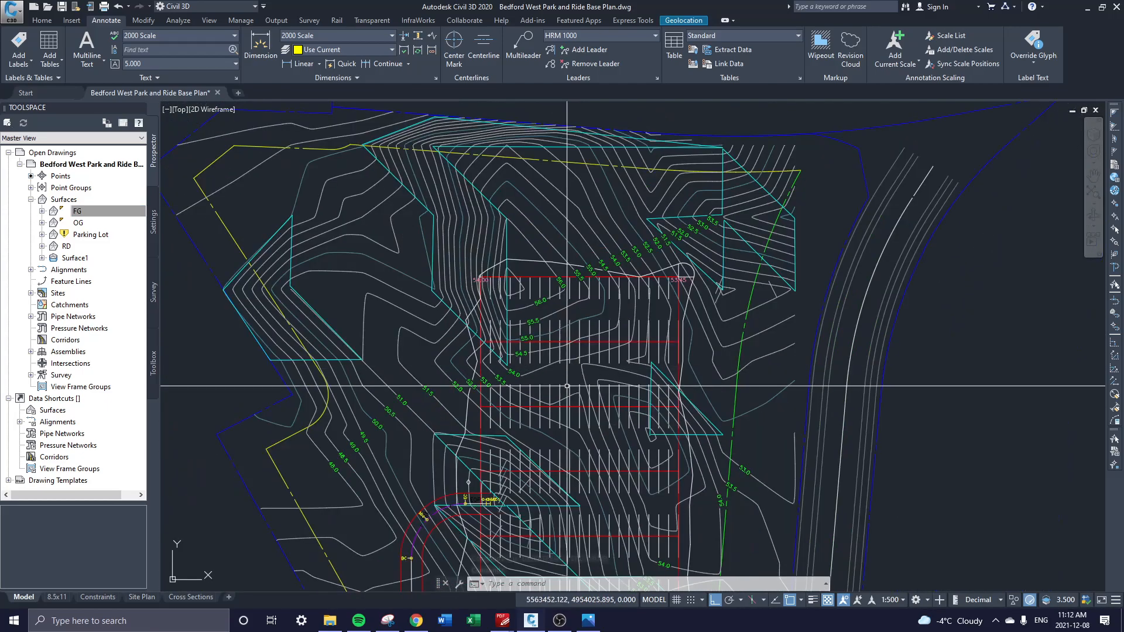
pyautogui.moveTo(557, 361)
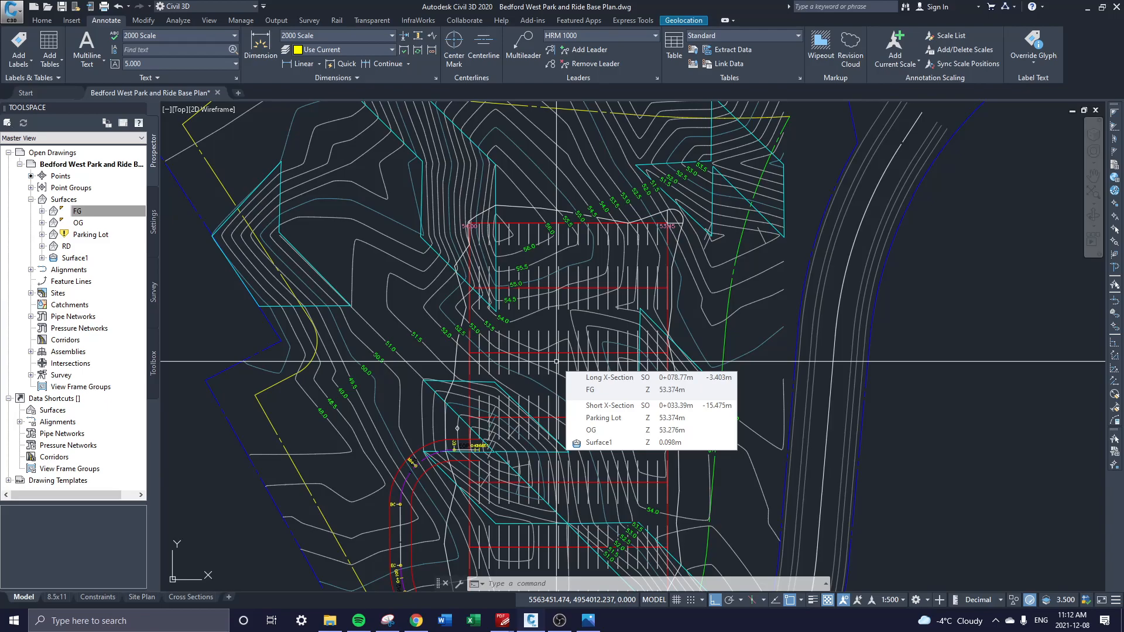
pyautogui.press('Escape')
pyautogui.press('Escape')
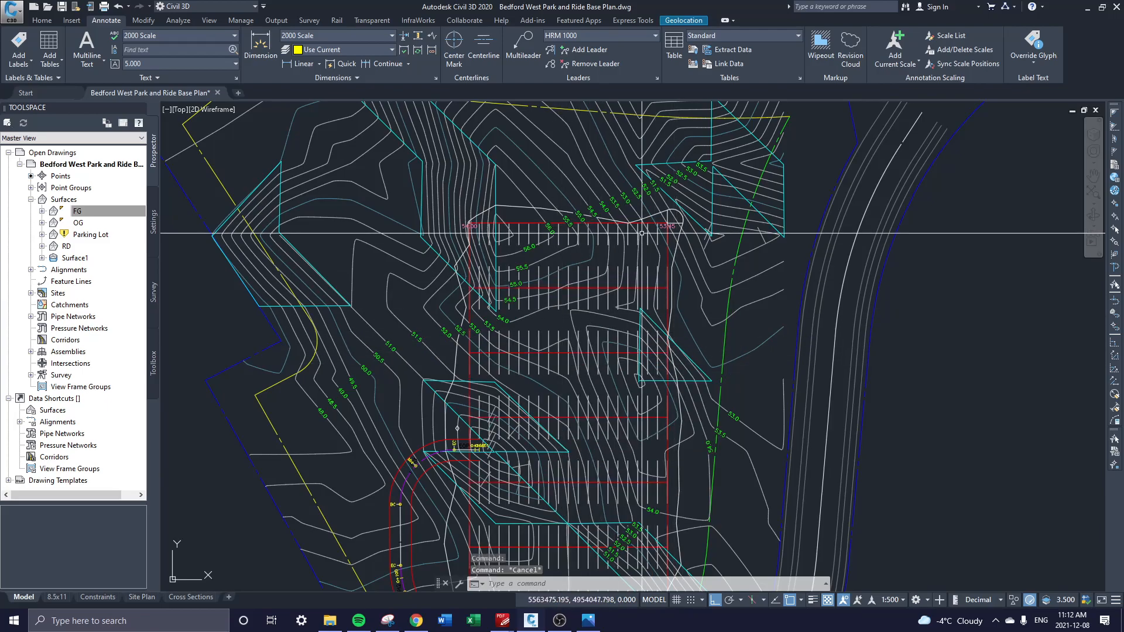
# - Hide the OG surface's contours by setting its surface style to HRM NO DISPLAY, and clear the selection
pyautogui.click(694, 266)
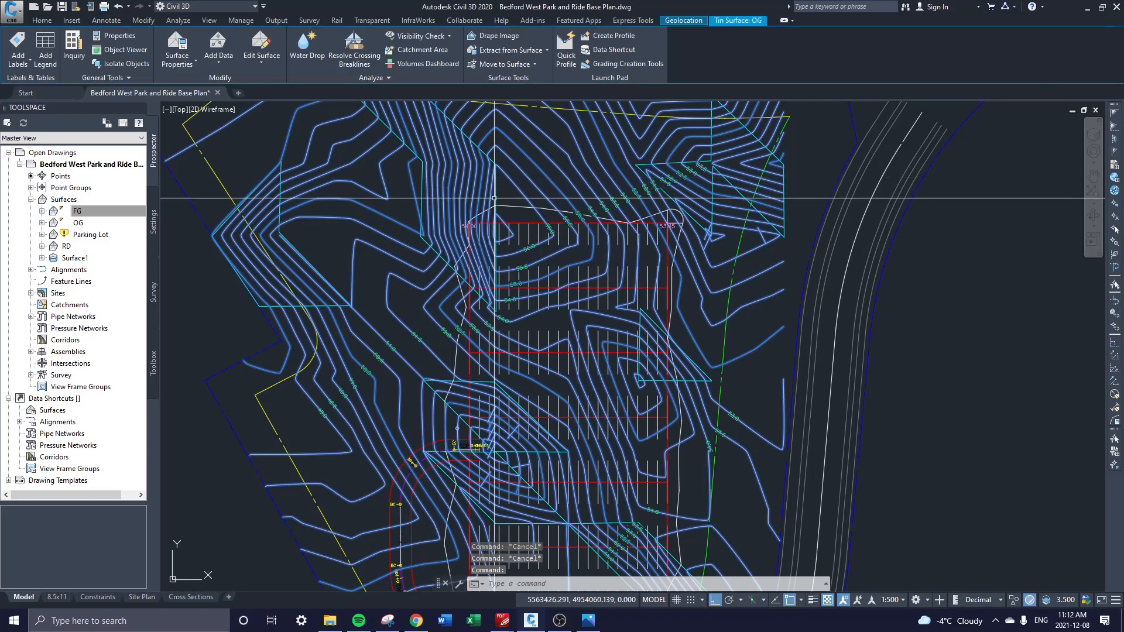
pyautogui.rightClick(490, 166)
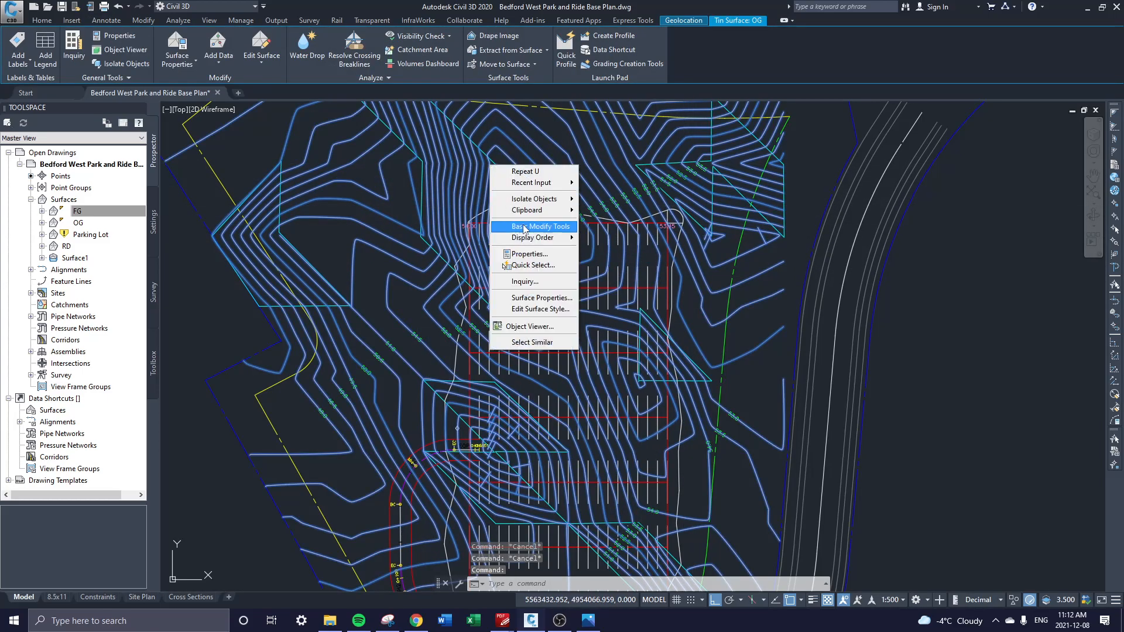
pyautogui.click(553, 298)
pyautogui.click(283, 276)
pyautogui.click(261, 331)
pyautogui.click(565, 493)
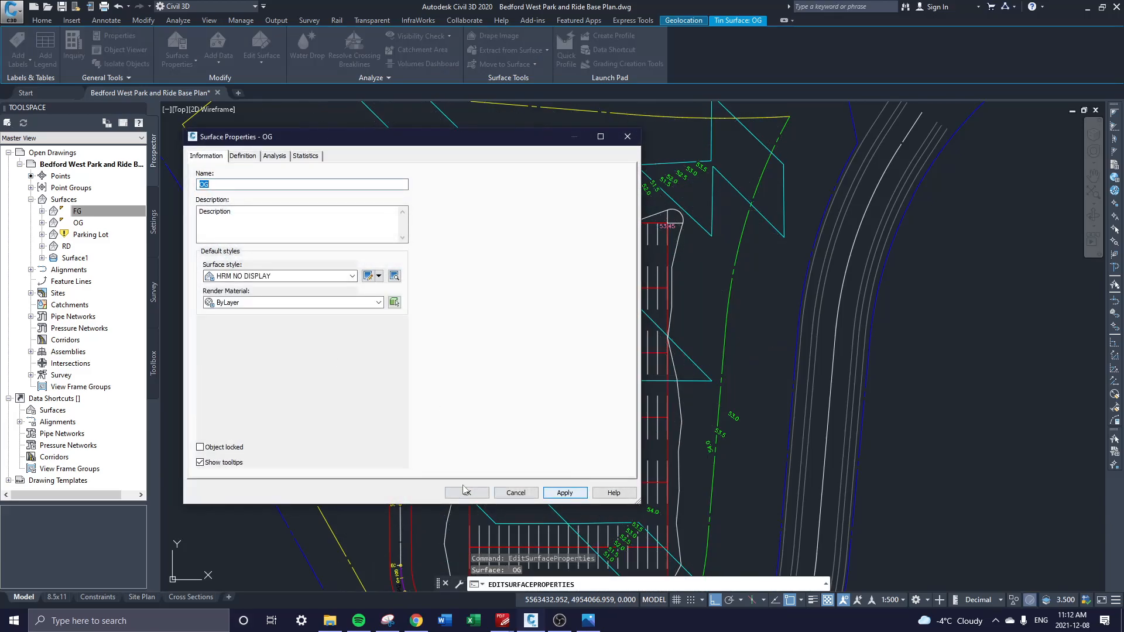
pyautogui.click(466, 493)
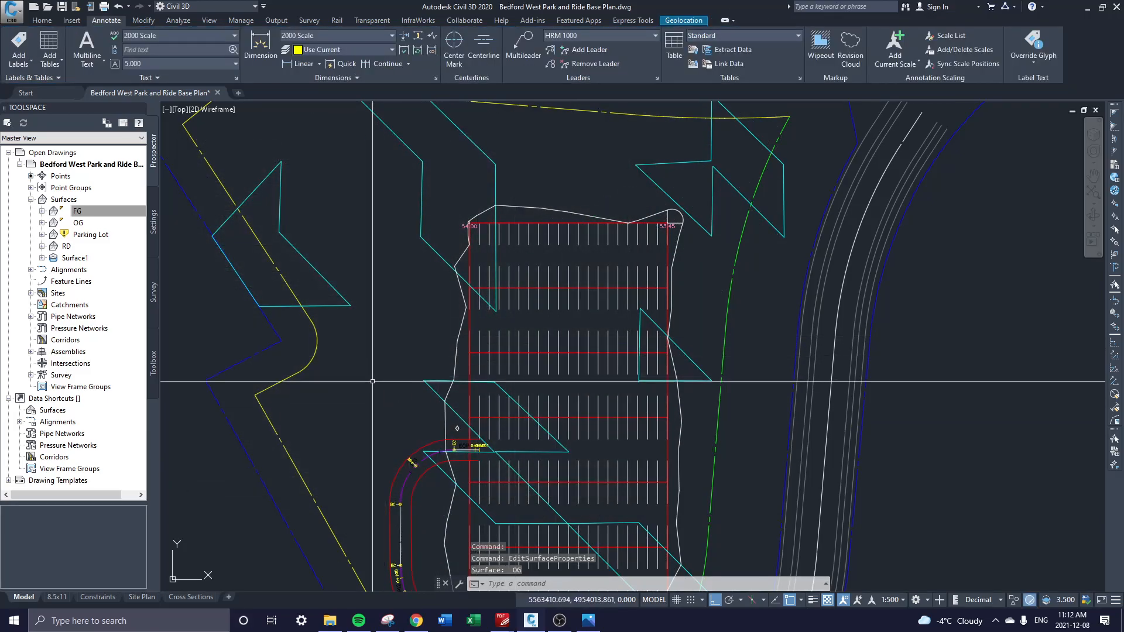
pyautogui.moveTo(504, 485); pyautogui.dragTo(474, 161, button='middle')
pyautogui.press('Escape')
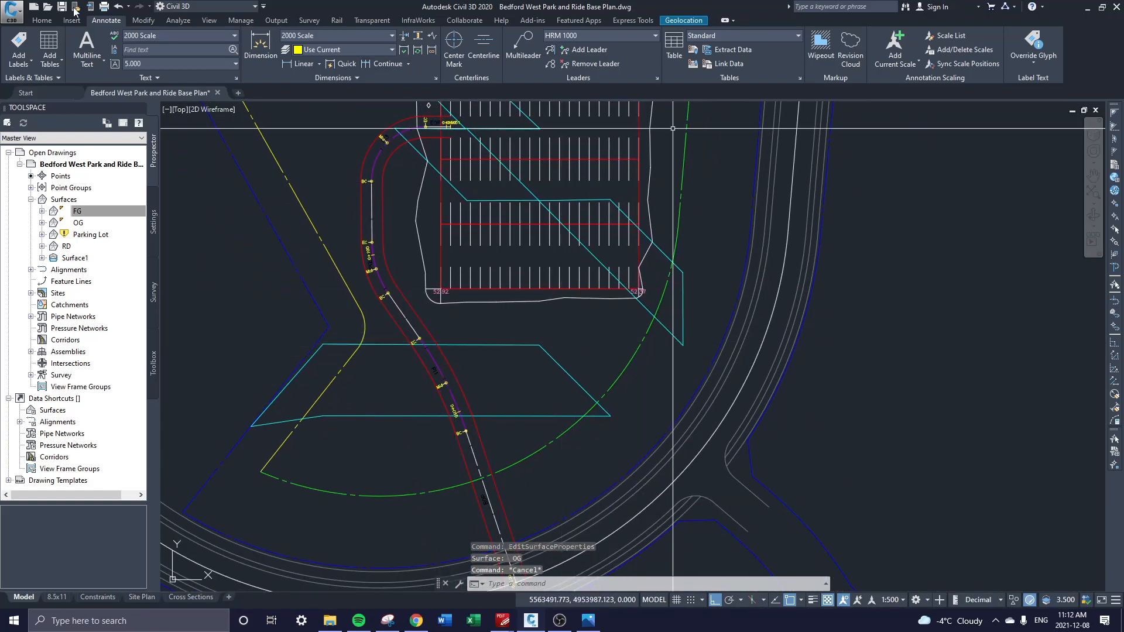
pyautogui.press('Escape')
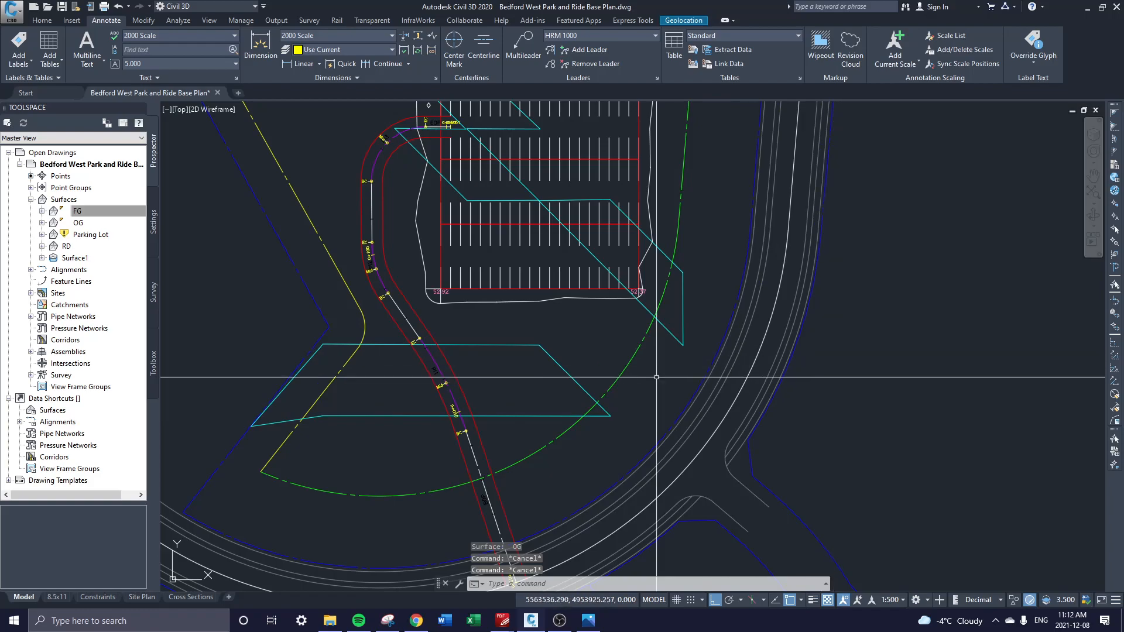
# - Examine the parking lot layout and the coordinate data sheet listing the property boundary and parking lot corners
pyautogui.moveTo(504, 262); pyautogui.dragTo(499, 361, button='middle')
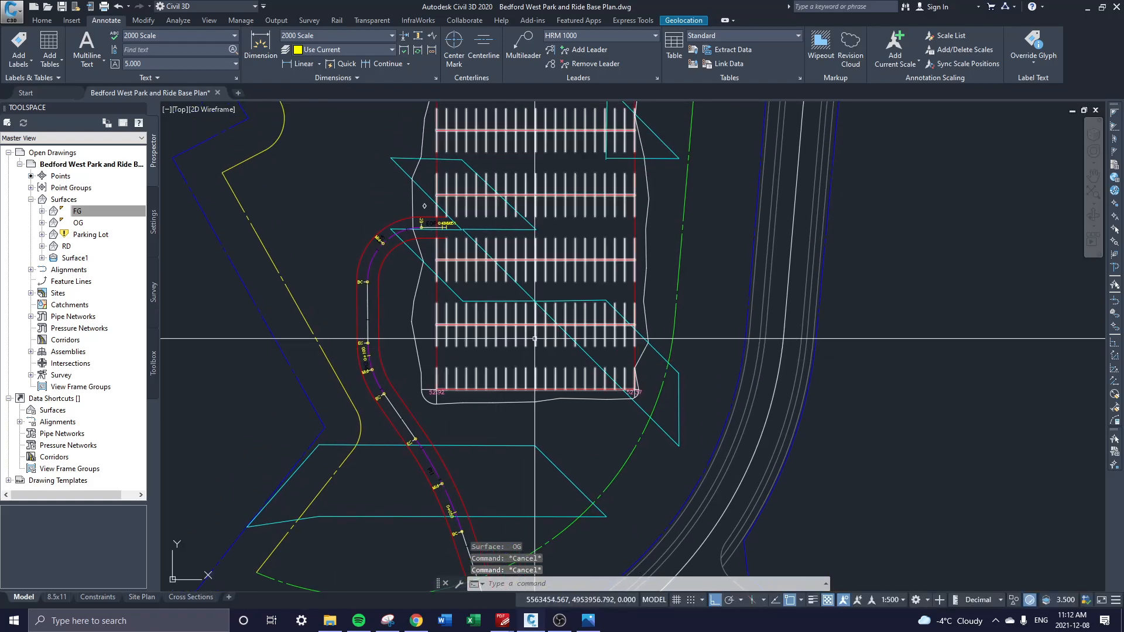
pyautogui.scroll(1, 654, 397)
pyautogui.moveTo(644, 258); pyautogui.dragTo(653, 373, button='middle')
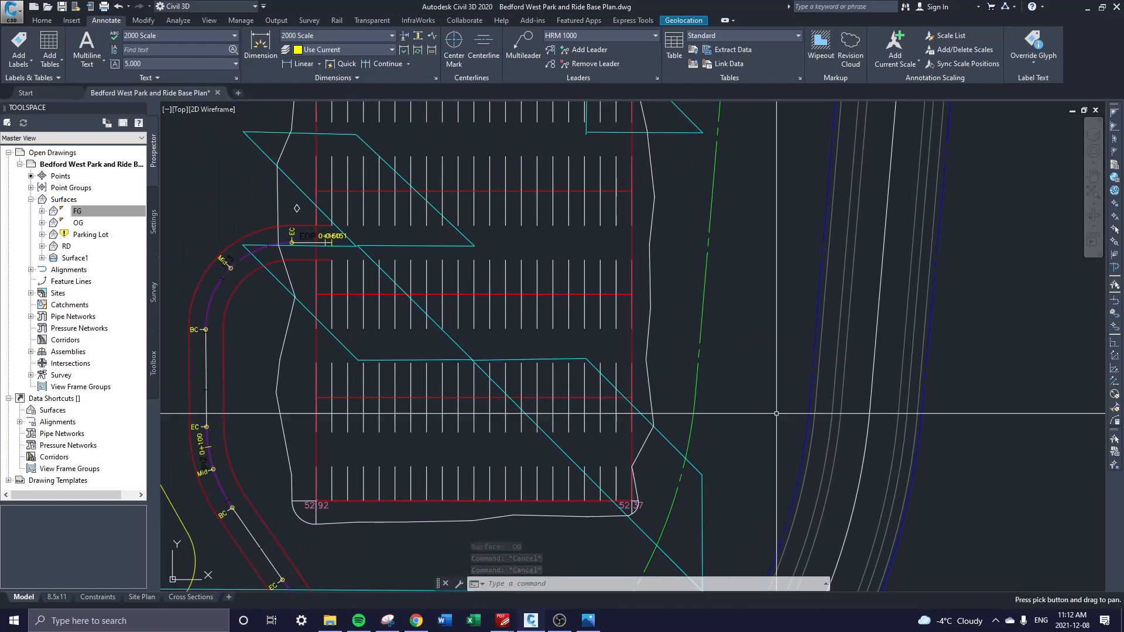
pyautogui.scroll(-3, 885, 272)
pyautogui.moveTo(885, 273); pyautogui.dragTo(606, 355, button='middle')
pyautogui.scroll(3, 625, 298)
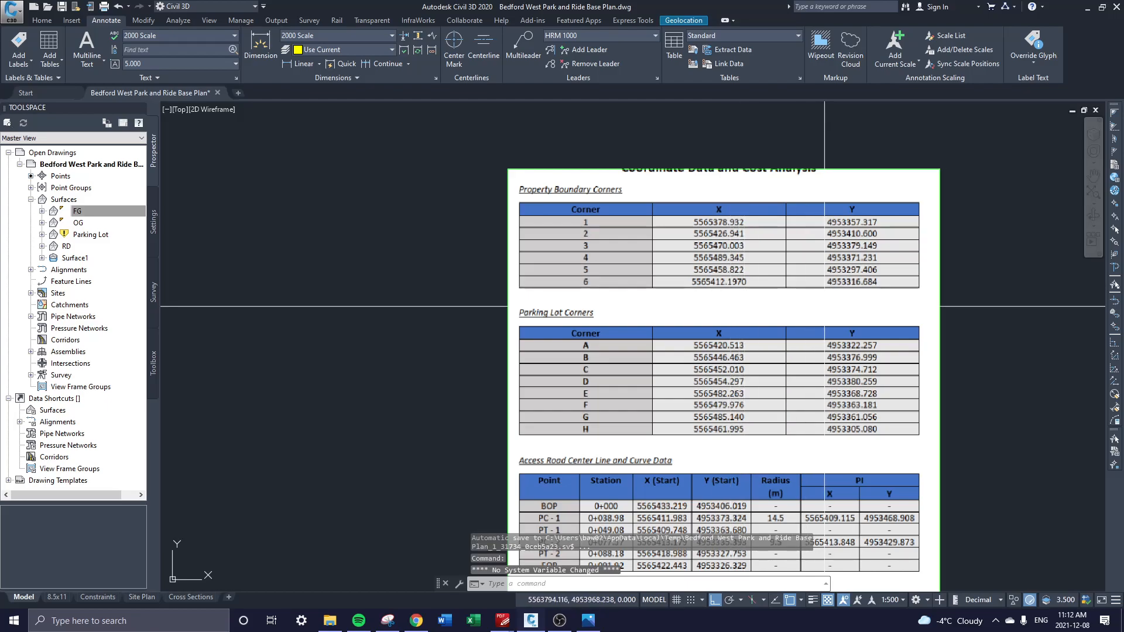
pyautogui.scroll(-1, 482, 267)
pyautogui.moveTo(482, 268); pyautogui.dragTo(798, 286, button='middle')
pyautogui.scroll(-2, 799, 287)
pyautogui.moveTo(469, 266); pyautogui.dragTo(763, 316, button='middle')
pyautogui.moveTo(657, 358); pyautogui.dragTo(610, 321, button='middle')
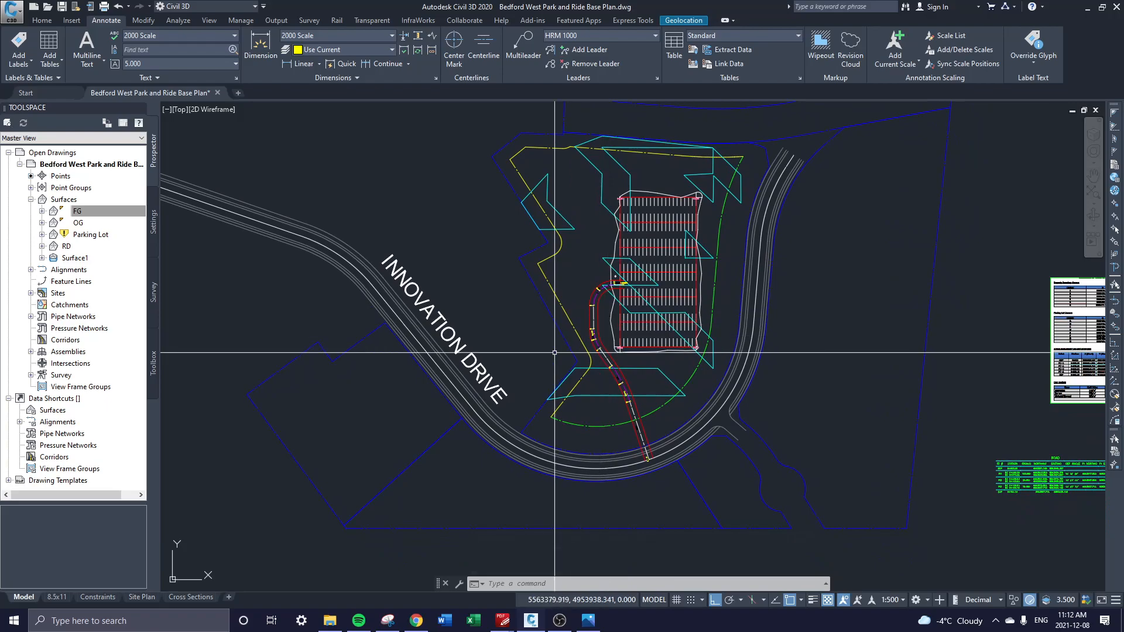
pyautogui.moveTo(866, 231); pyautogui.dragTo(835, 229, button='middle')
pyautogui.scroll(5, 835, 264)
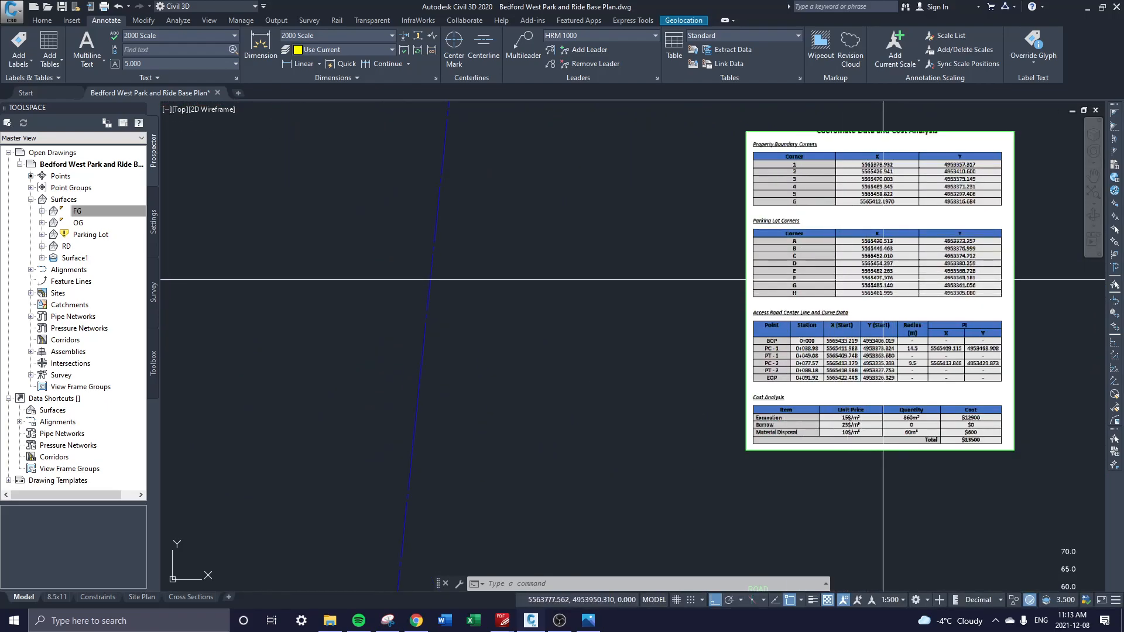
pyautogui.moveTo(869, 281); pyautogui.dragTo(812, 311, button='middle')
pyautogui.scroll(-2, 812, 290)
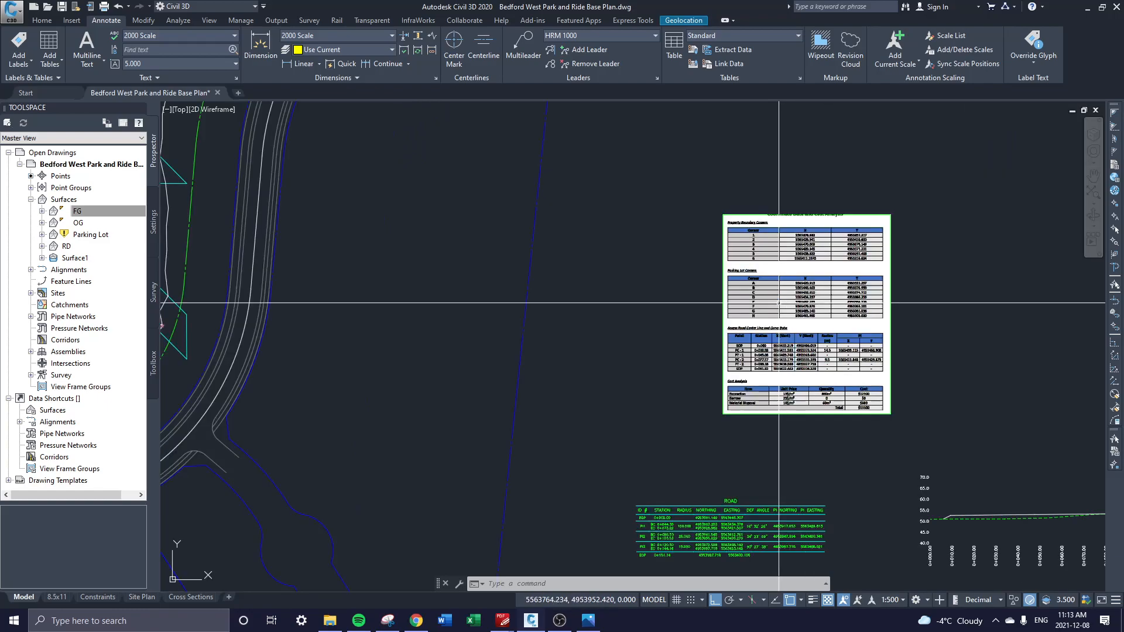
pyautogui.scroll(2, 622, 226)
pyautogui.scroll(1, 490, 395)
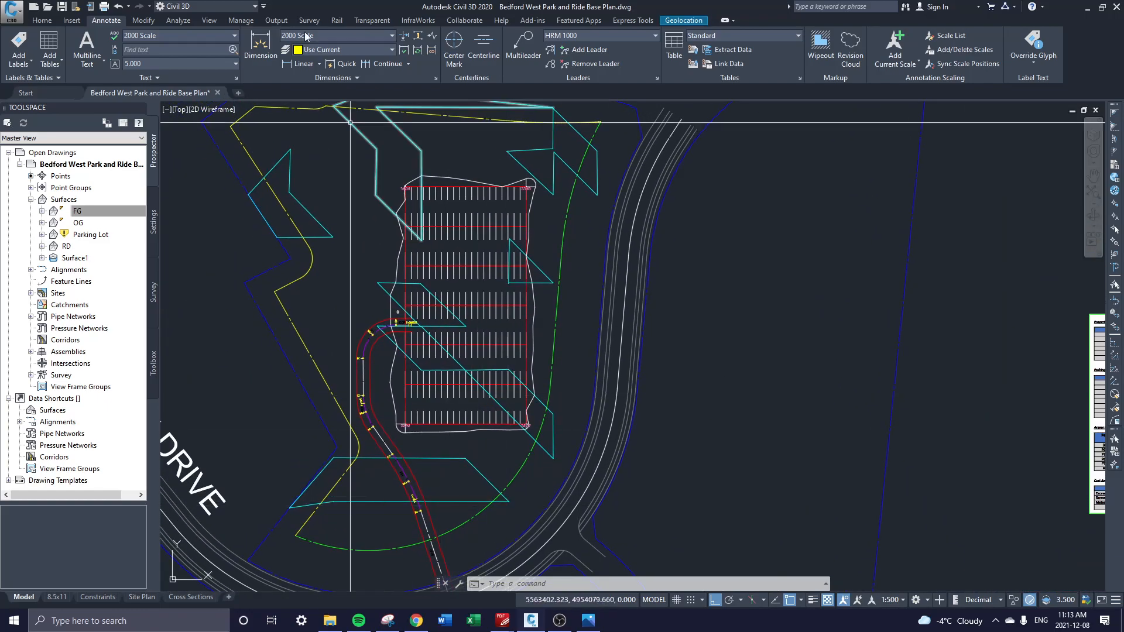
# - Create a manual COGO point with description 1 and the default elevation at the parking lot's southwest corner endpoint
pyautogui.click(42, 21)
pyautogui.click(118, 37)
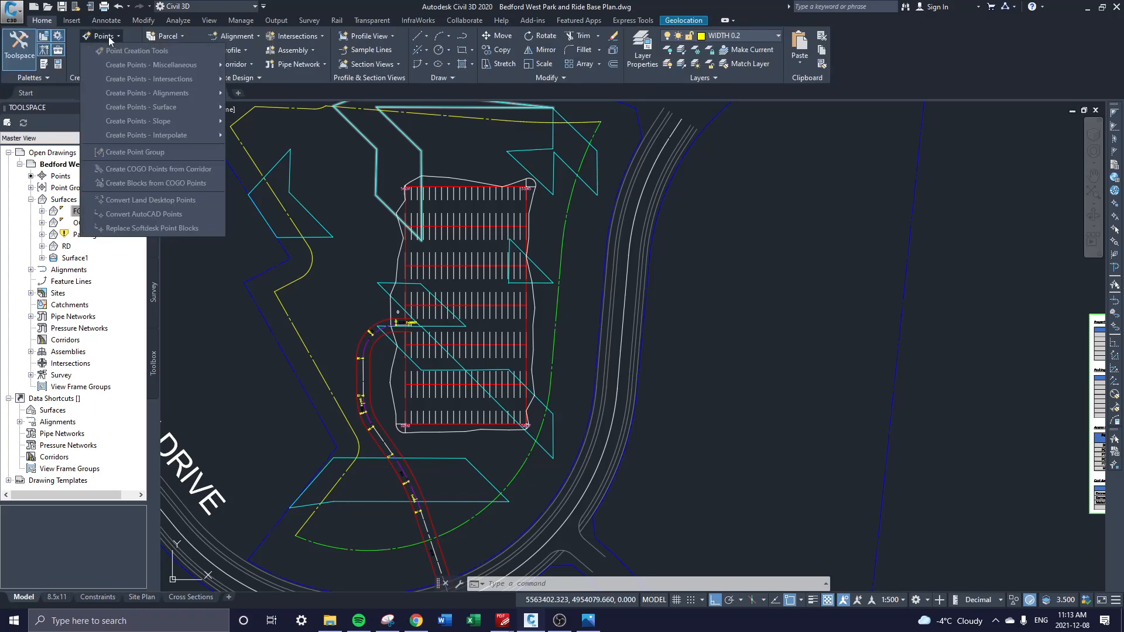
pyautogui.moveTo(169, 71)
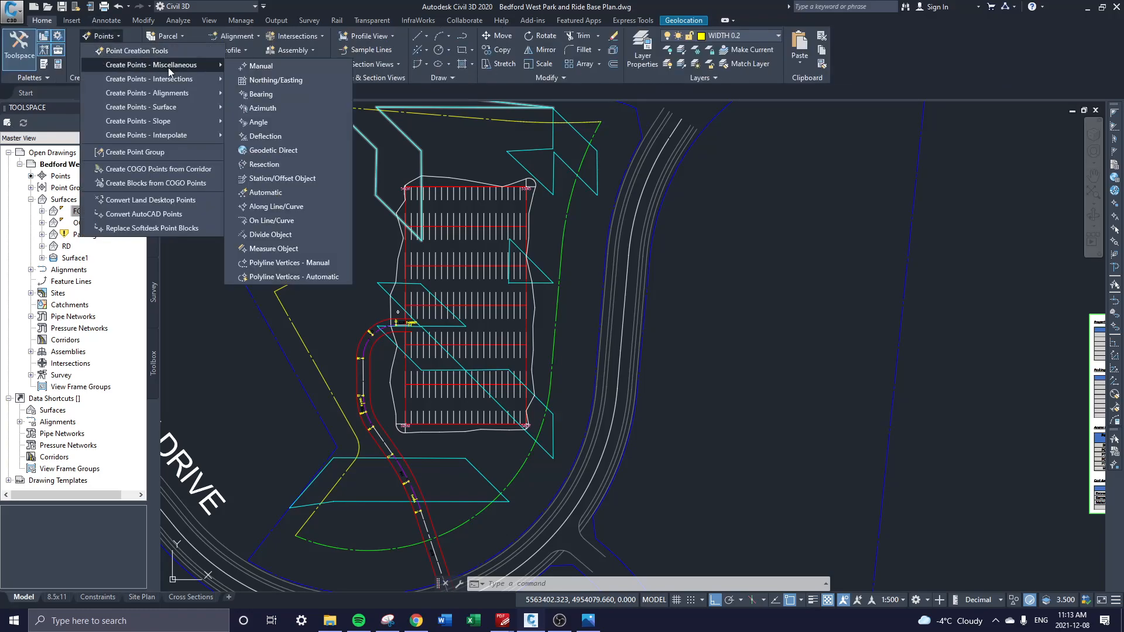
pyautogui.click(261, 66)
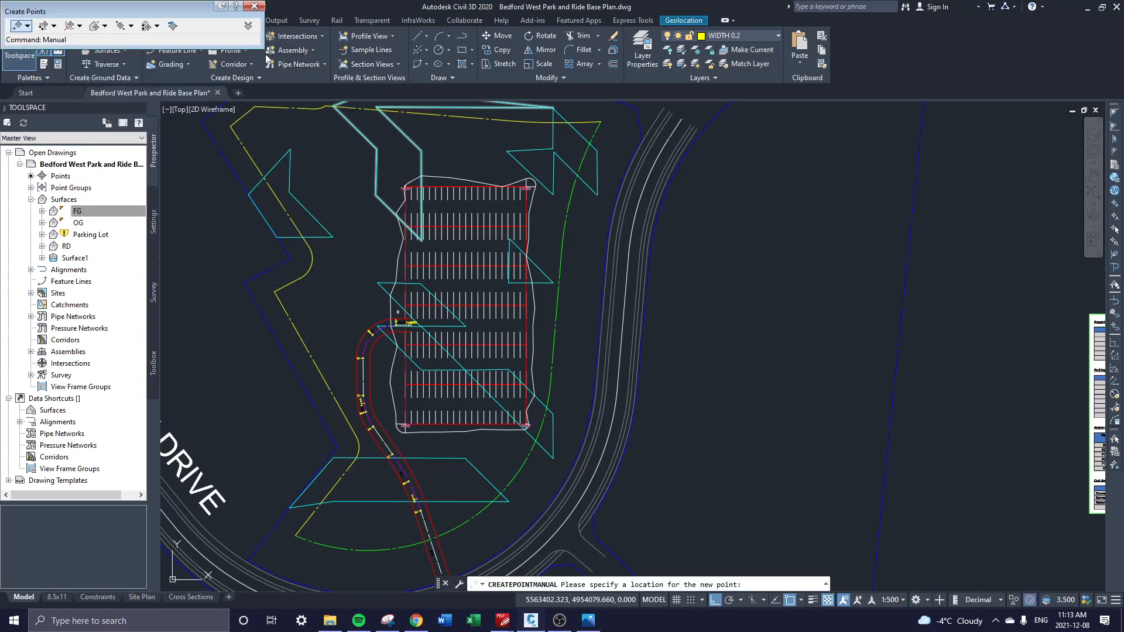
pyautogui.moveTo(403, 436); pyautogui.dragTo(467, 243, button='middle')
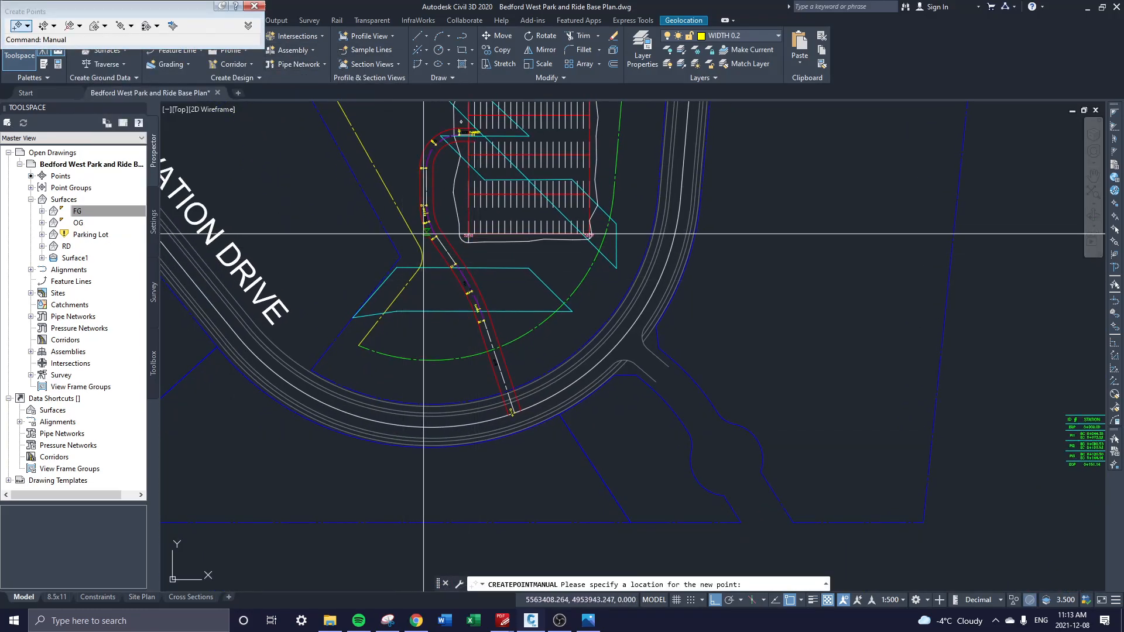
pyautogui.scroll(2, 475, 234)
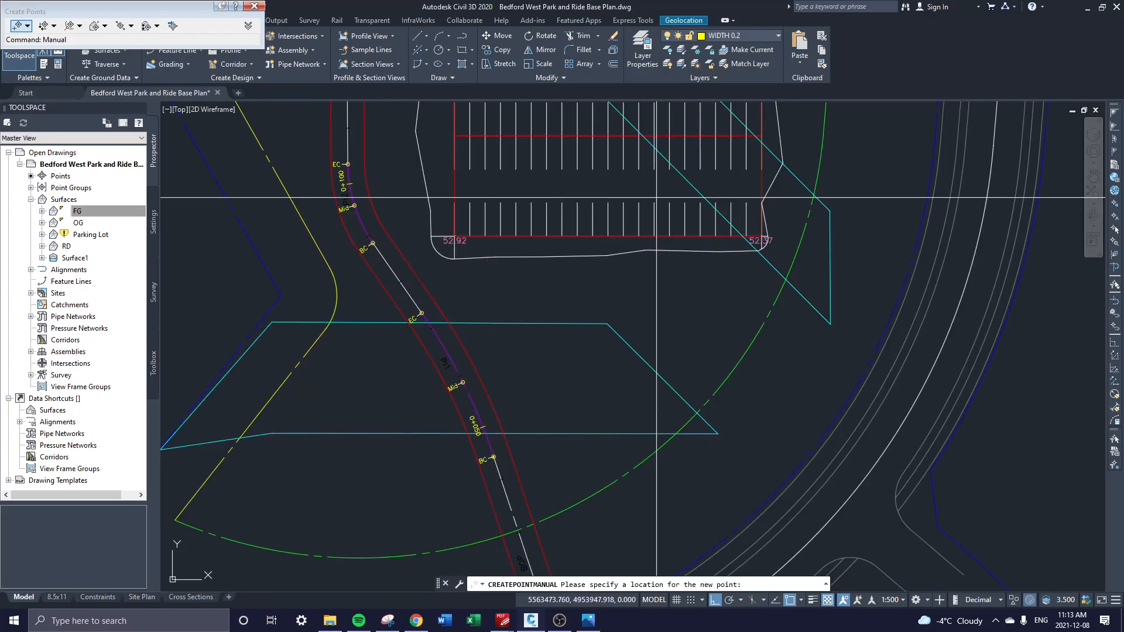
pyautogui.scroll(3, 658, 262)
pyautogui.scroll(10, 572, 392)
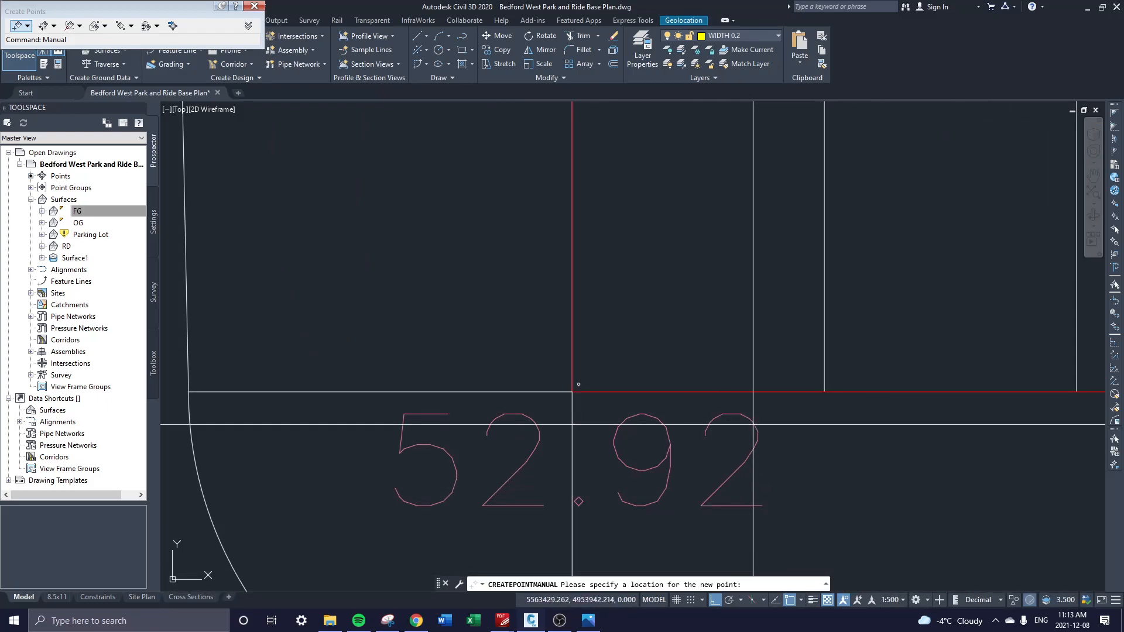
pyautogui.press('F3')
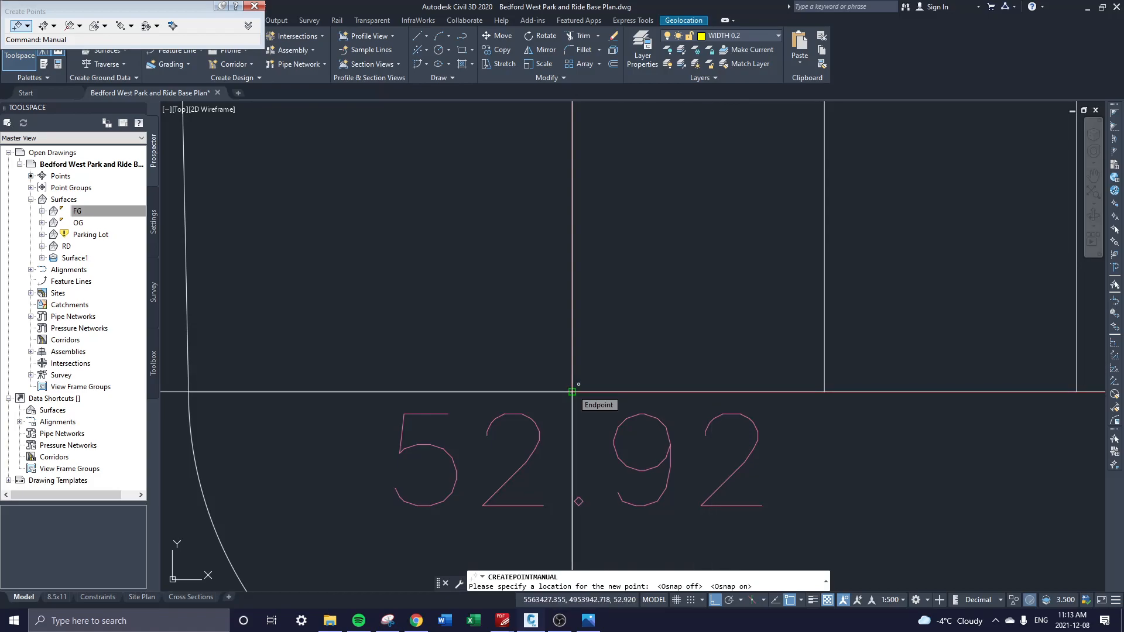
pyautogui.scroll(-12, 572, 391)
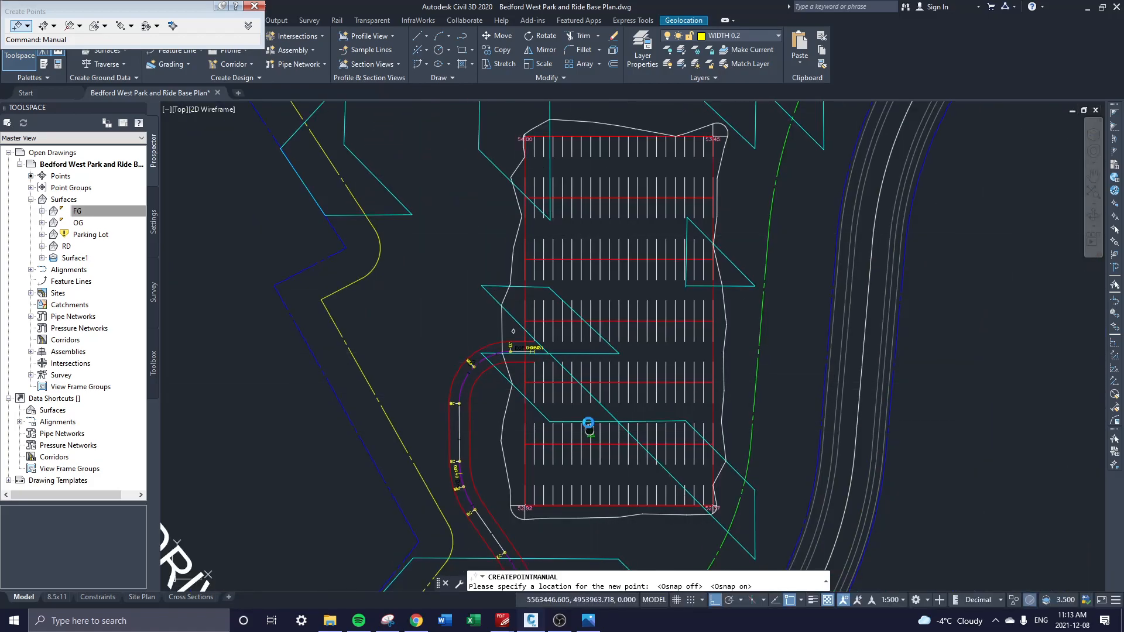
pyautogui.moveTo(526, 507); pyautogui.dragTo(538, 395, button='middle')
pyautogui.scroll(1, 539, 395)
pyautogui.scroll(5, 539, 395)
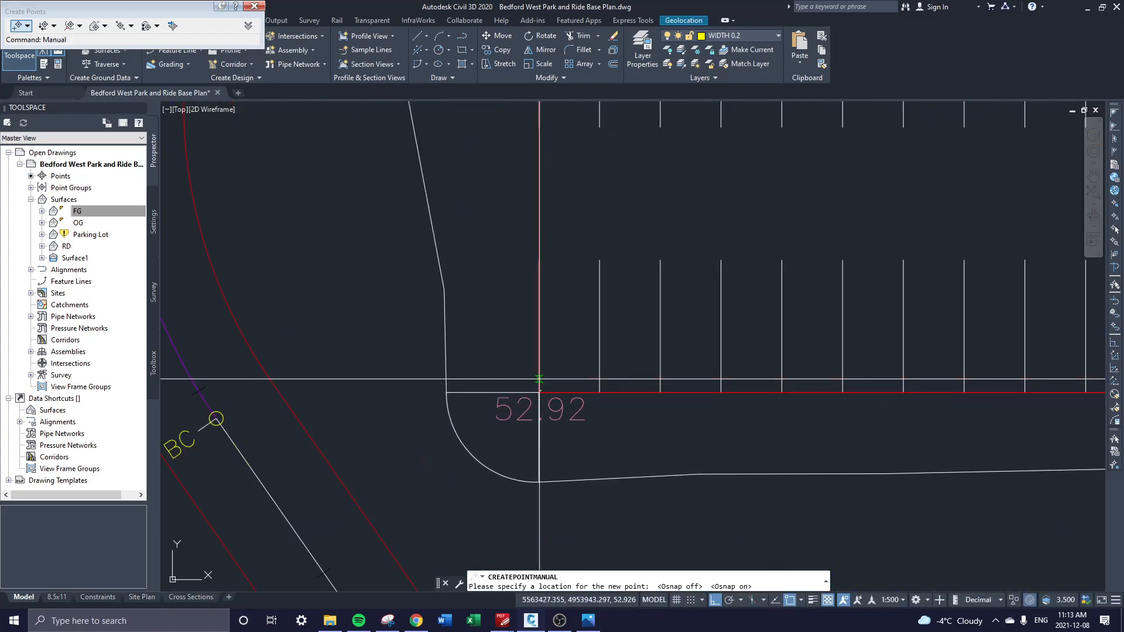
pyautogui.scroll(3, 522, 392)
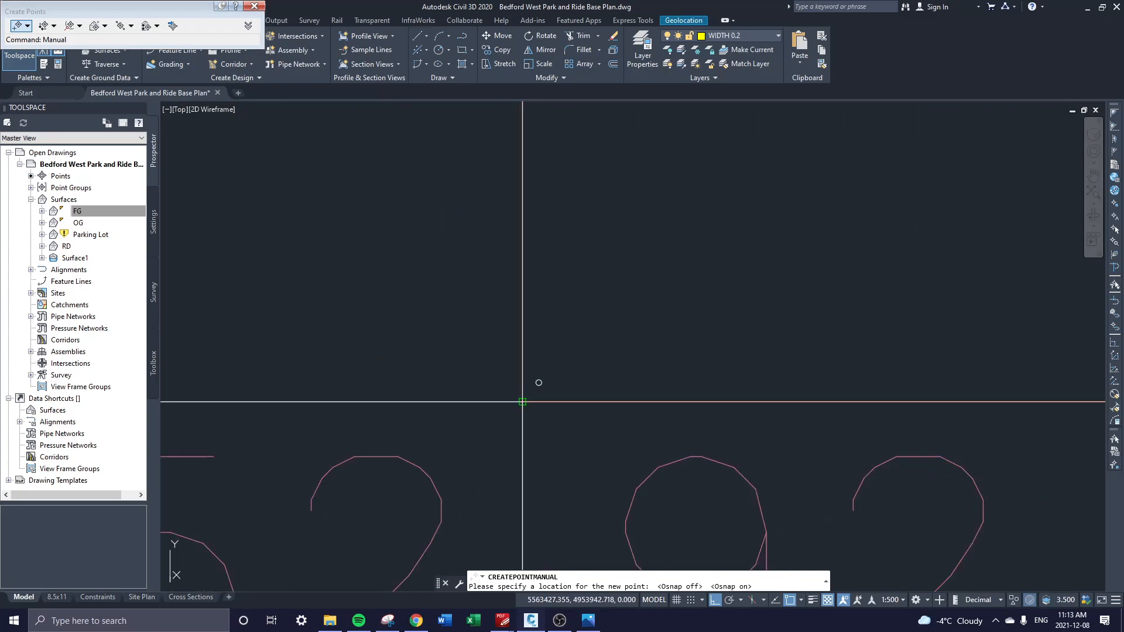
pyautogui.click(522, 402)
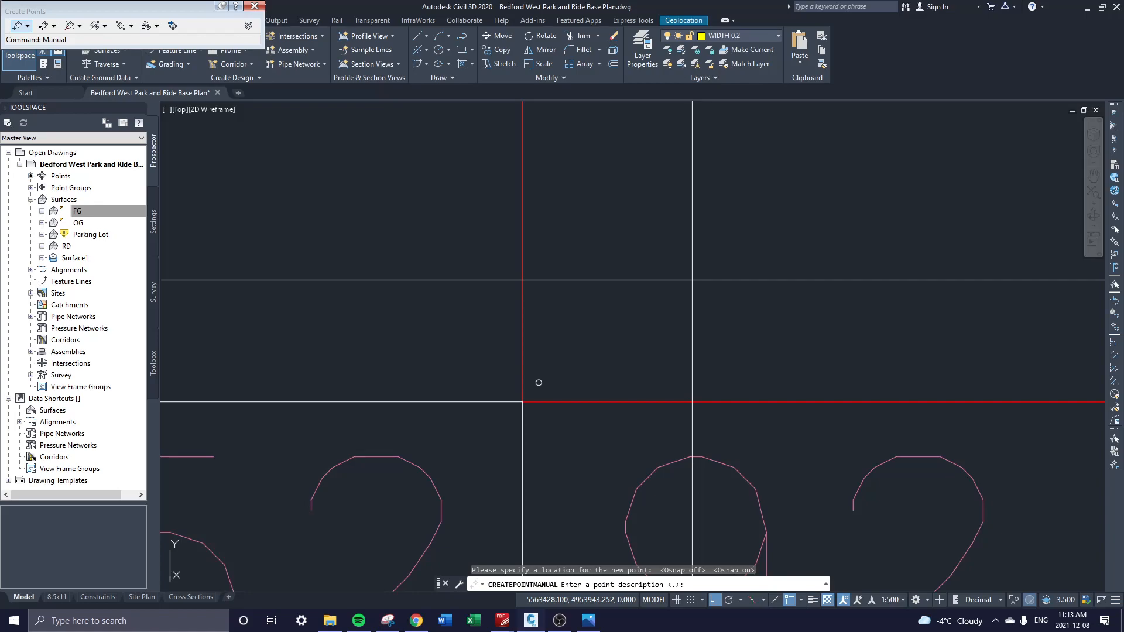
pyautogui.write('1')
pyautogui.press('Return')
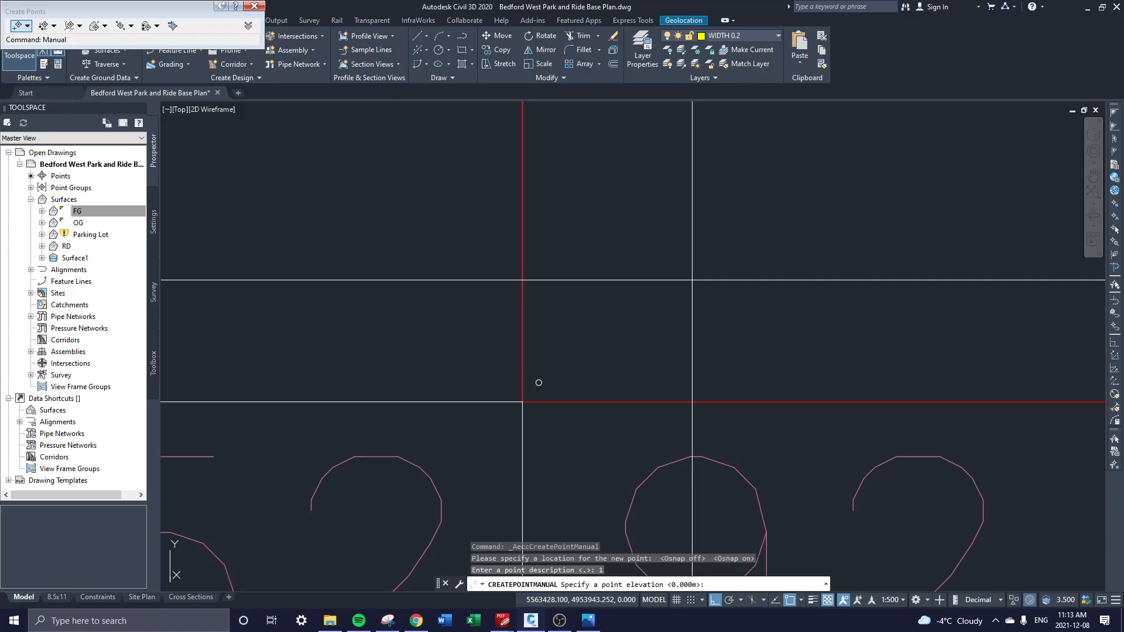
pyautogui.press('Return')
# - Place a point with description 2 on the parking lot's southeast corner, accepting the default elevation of 52.370 m
pyautogui.scroll(6, 522, 389)
pyautogui.moveTo(757, 246); pyautogui.dragTo(420, 303, button='middle')
pyautogui.scroll(-1, 849, 291)
pyautogui.moveTo(705, 276); pyautogui.dragTo(451, 286, button='middle')
pyautogui.scroll(2, 1012, 316)
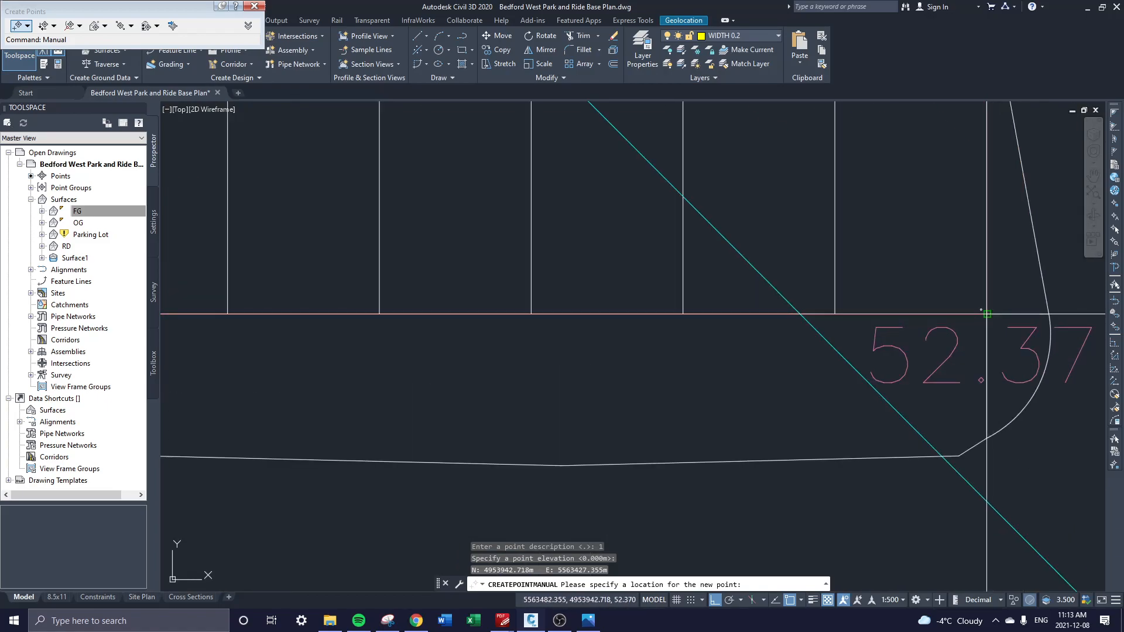
pyautogui.click(988, 314)
pyautogui.write('2')
pyautogui.press('Return')
pyautogui.press('Return')
# - Place a point with description 3 on the parking lot's northeast corner, accepting the default elevation
pyautogui.scroll(-4, 987, 314)
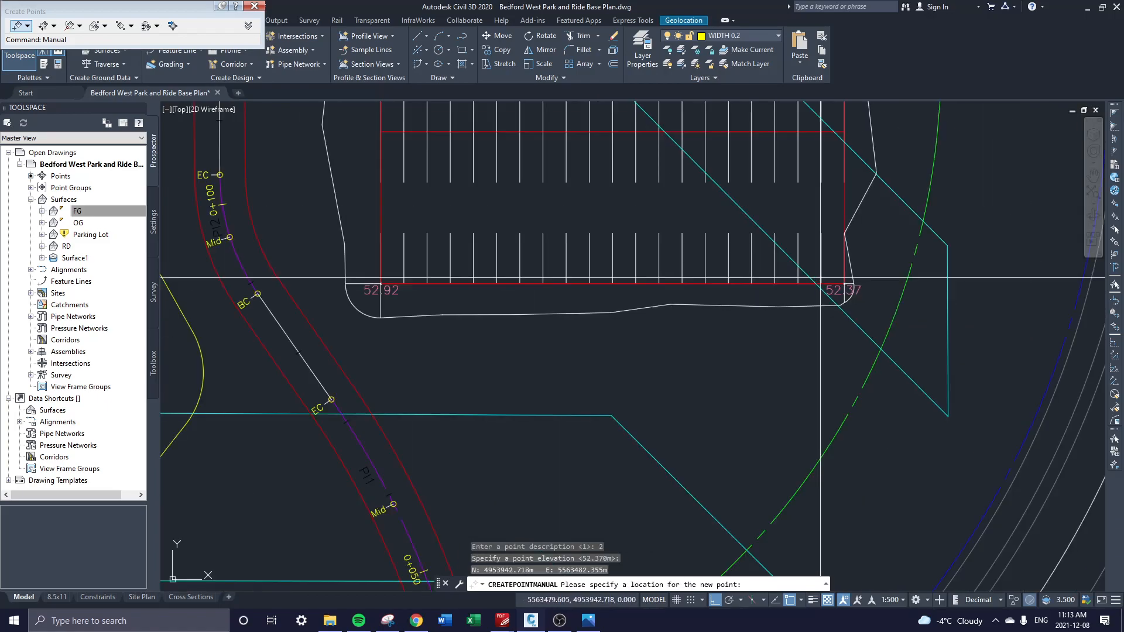
pyautogui.scroll(3, 810, 294)
pyautogui.scroll(3, 810, 294)
pyautogui.scroll(7, 758, 329)
pyautogui.scroll(7, 762, 328)
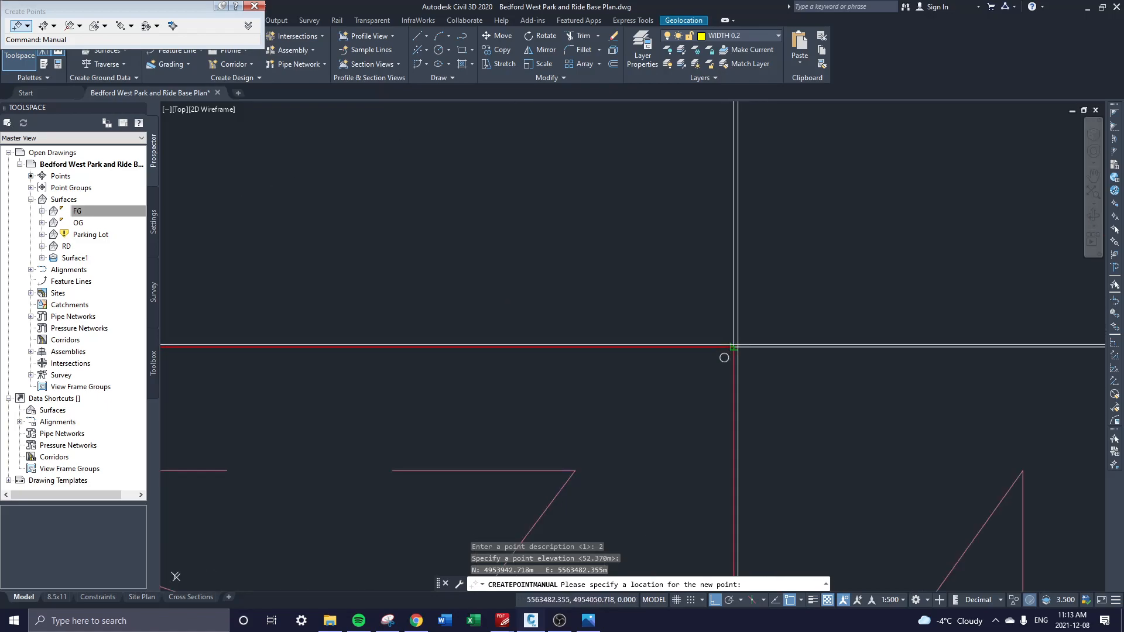
pyautogui.click(761, 326)
pyautogui.write('3')
pyautogui.press('Return')
pyautogui.press('Return')
# - Place a point with description 4 at the parking lot's northwest corner with elevation 54.000 m and end point creation
pyautogui.scroll(-5, 728, 351)
pyautogui.scroll(10, 532, 314)
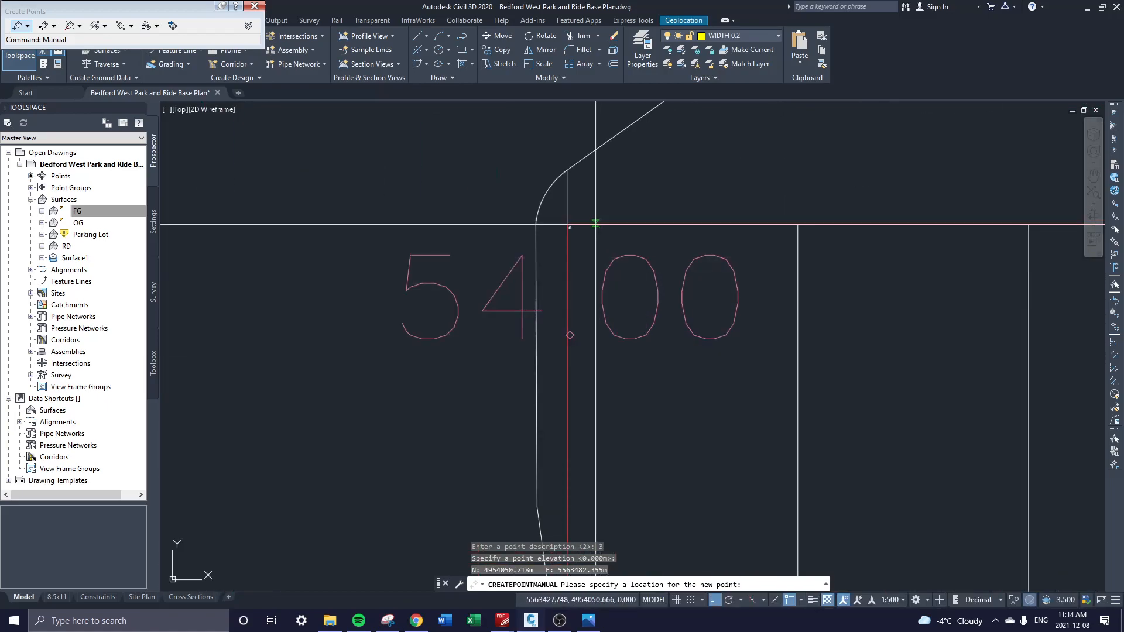
pyautogui.click(472, 222)
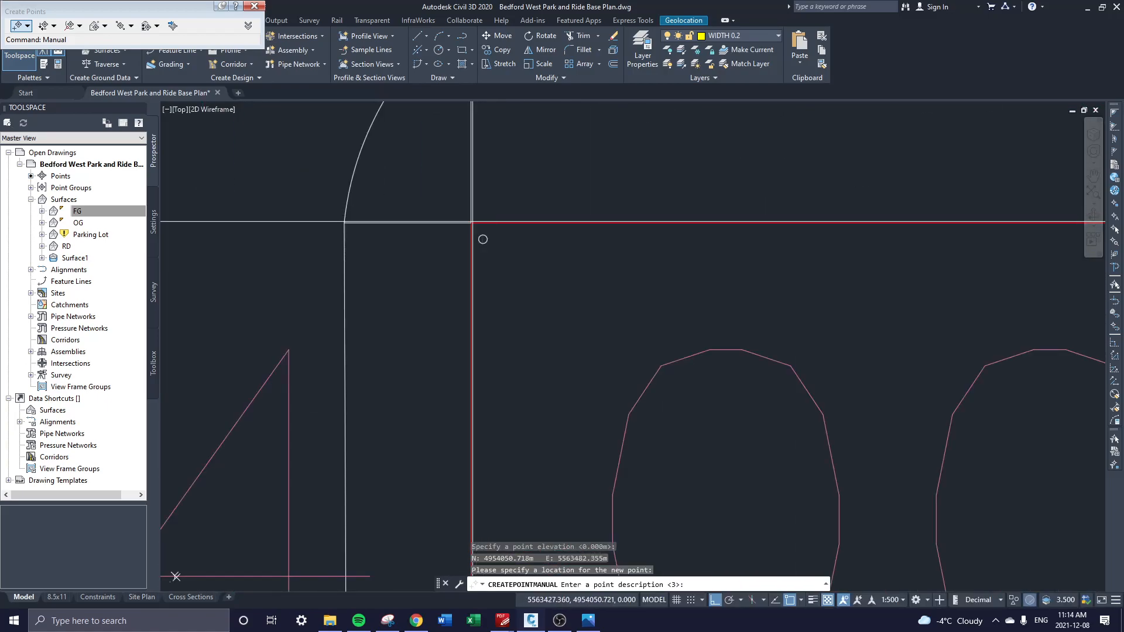
pyautogui.write('4')
pyautogui.press('Return')
pyautogui.press('Return')
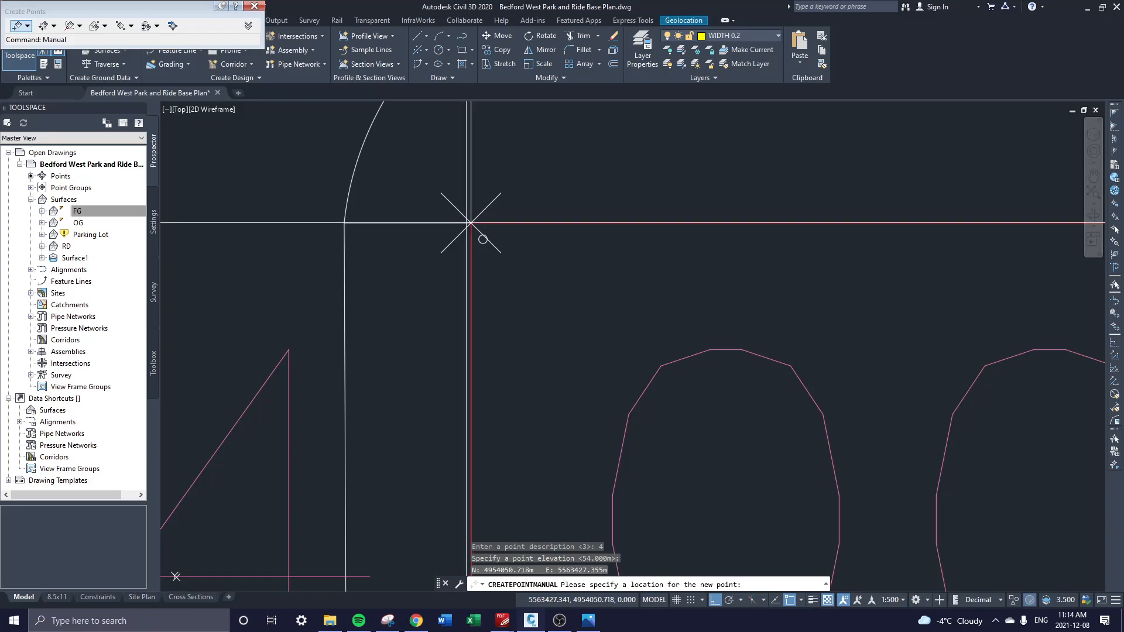
pyautogui.press('Escape')
# - Check the point numbers of the northwest and southwest corner points in their properties, and clear the selection
pyautogui.scroll(-4, 394, 215)
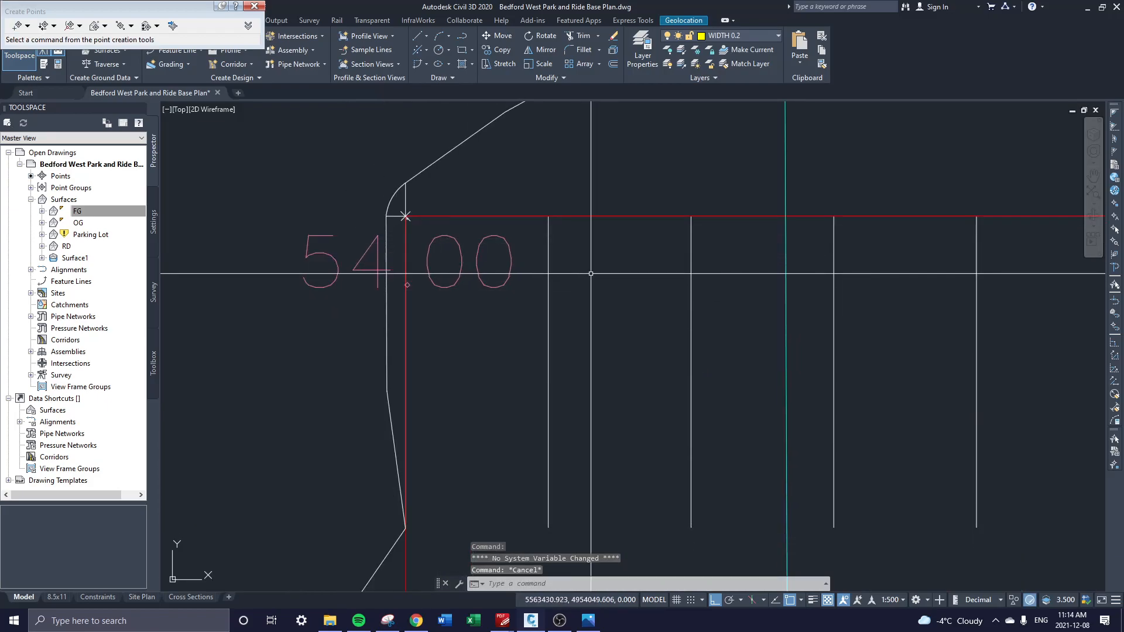
pyautogui.press('Escape')
pyautogui.write('pr')
pyautogui.press('Return')
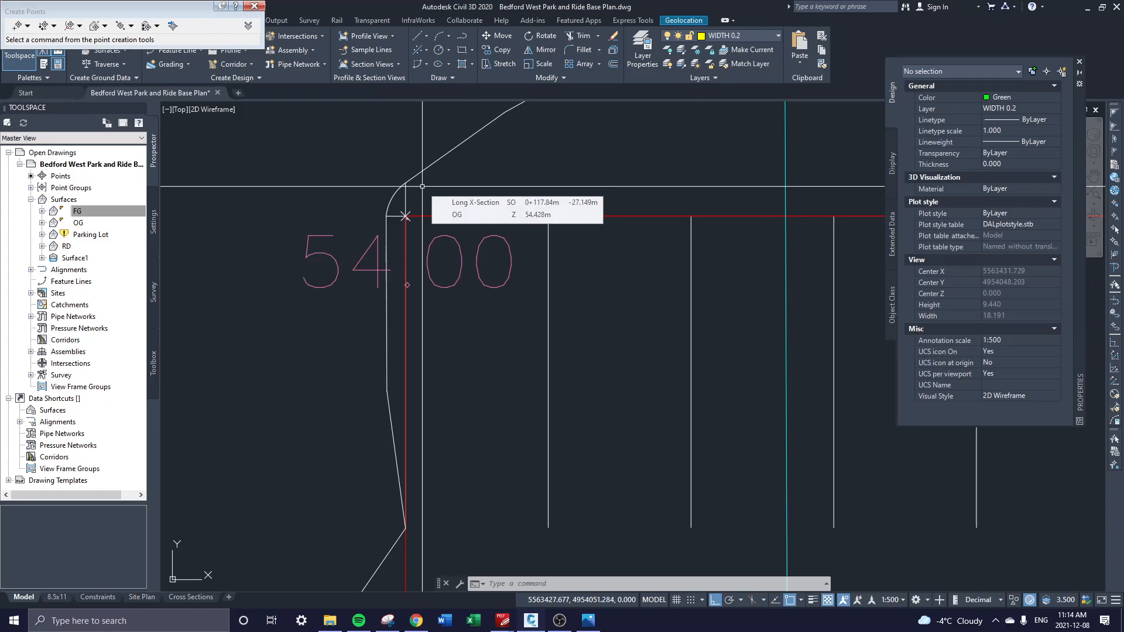
pyautogui.click(73, 193)
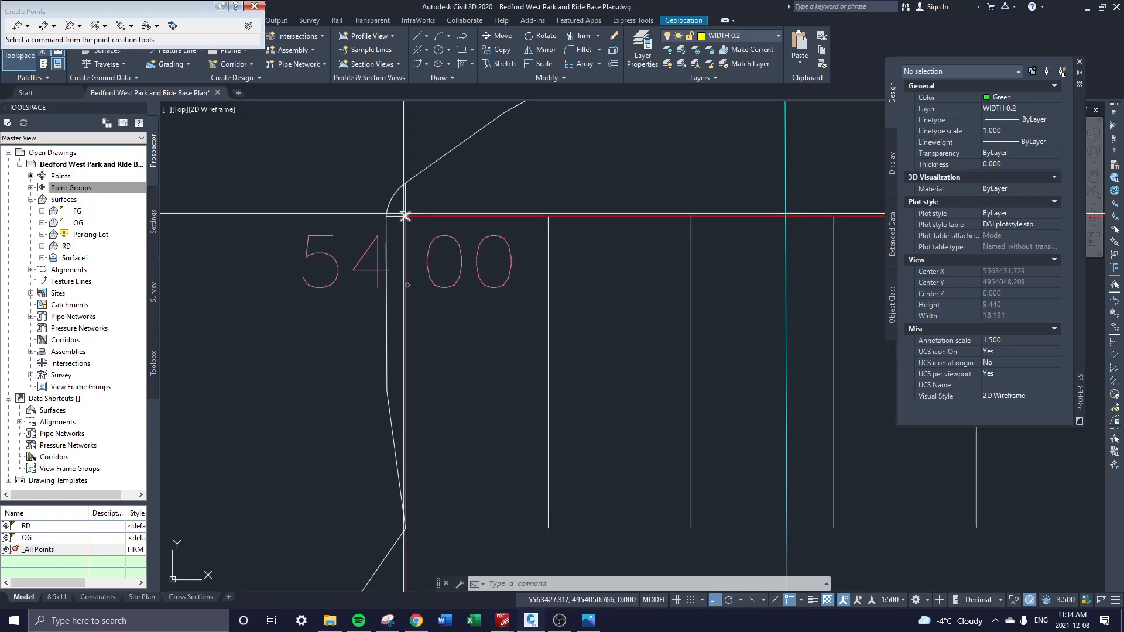
pyautogui.click(405, 216)
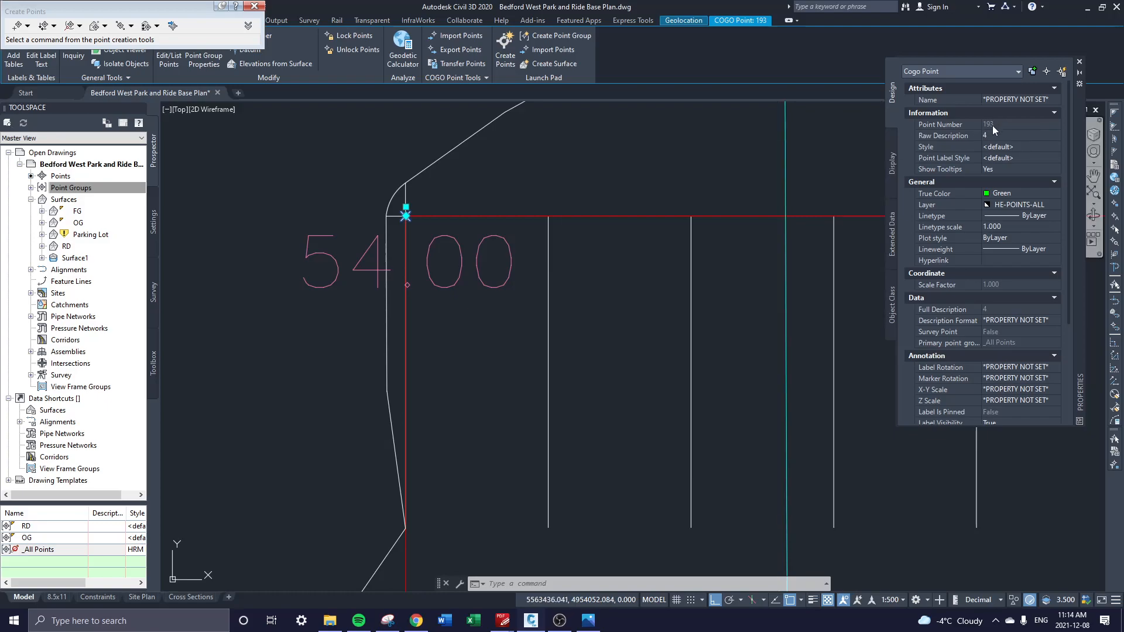
pyautogui.press('Escape')
pyautogui.scroll(-8, 603, 206)
pyautogui.scroll(10, 614, 267)
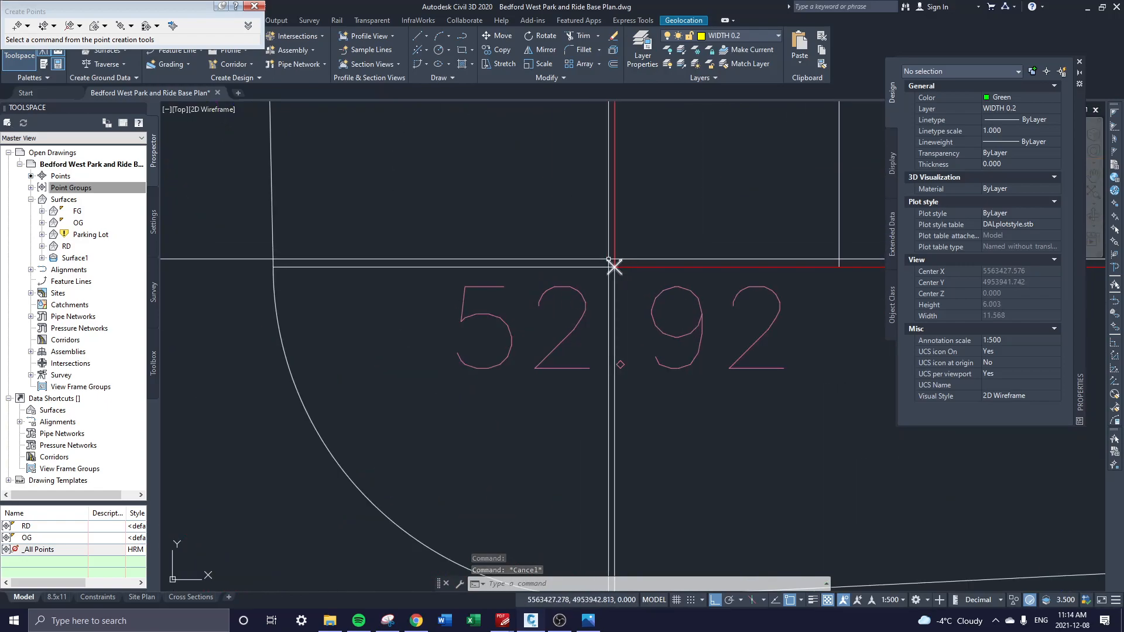
pyautogui.click(615, 266)
pyautogui.scroll(-10, 591, 203)
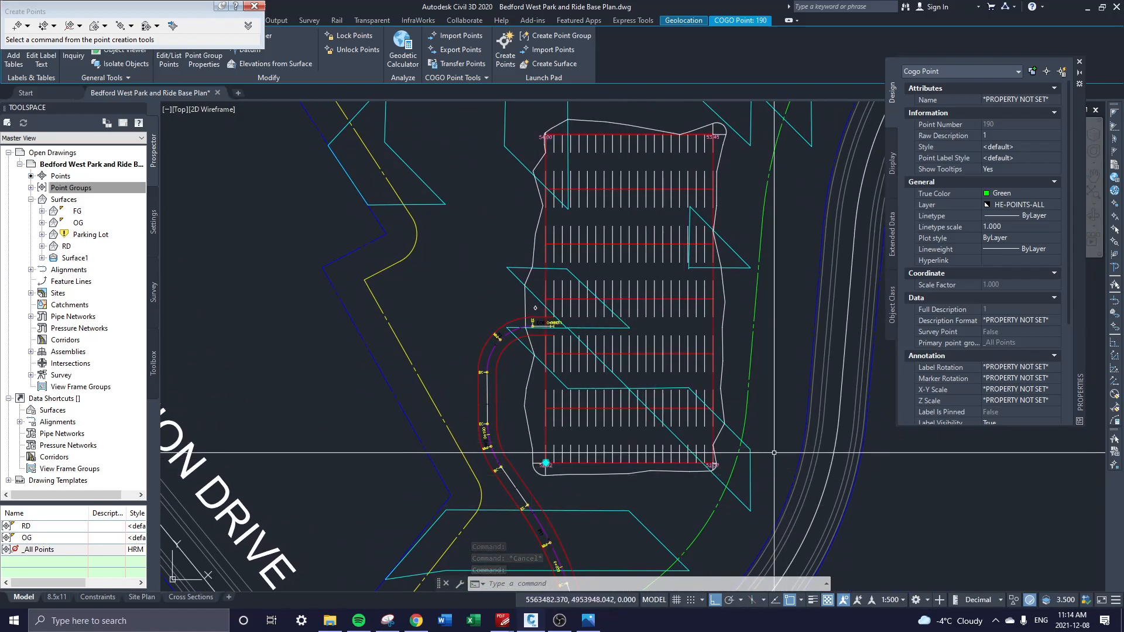
pyautogui.click(567, 136)
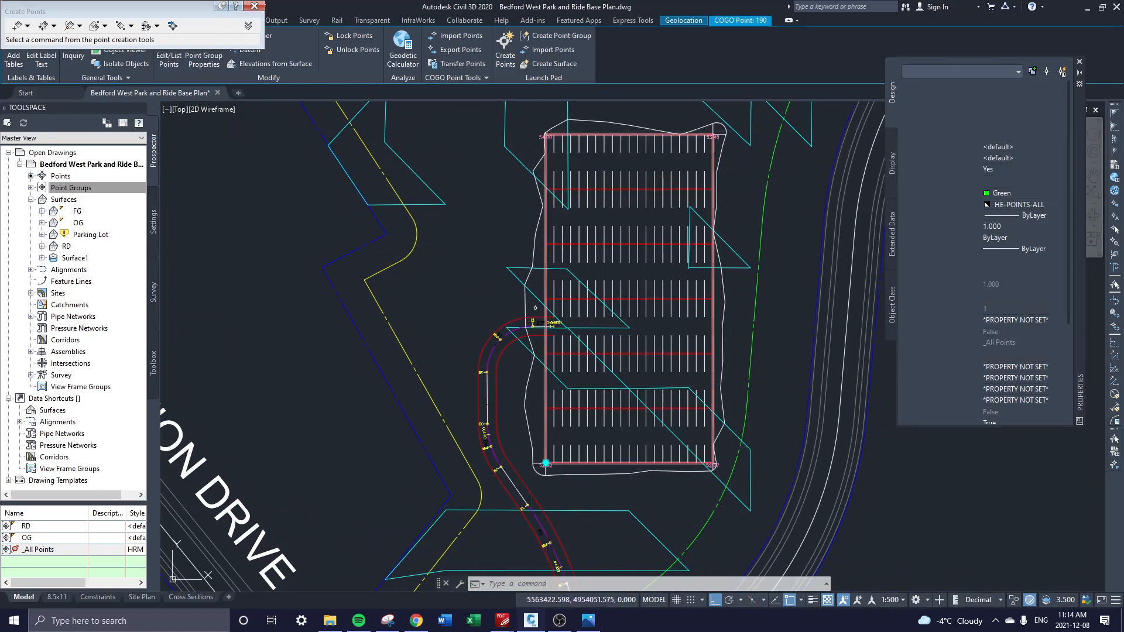
pyautogui.press('Escape')
# - Create a point group named Parking Lot Points that includes point numbers 190-193
pyautogui.rightClick(66, 191)
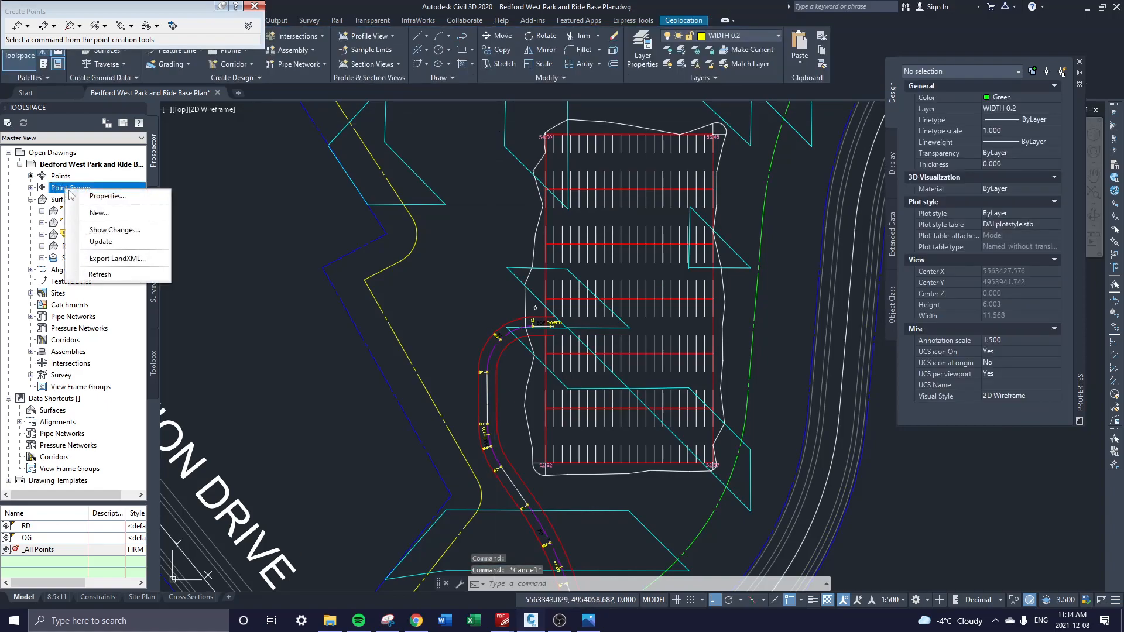
pyautogui.click(97, 213)
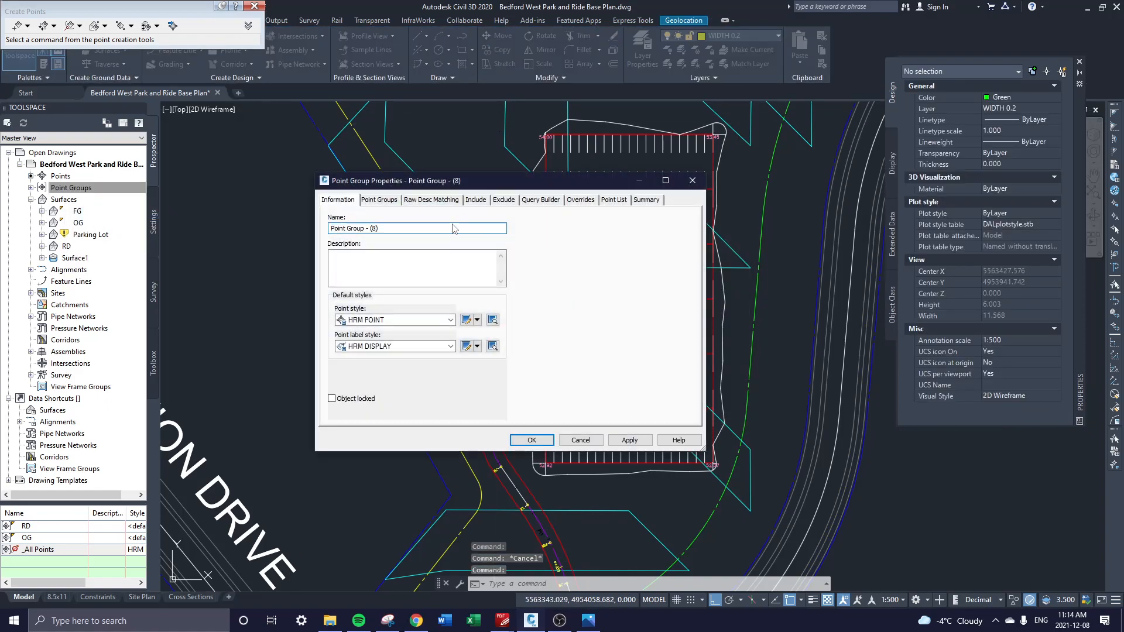
pyautogui.write('pA')
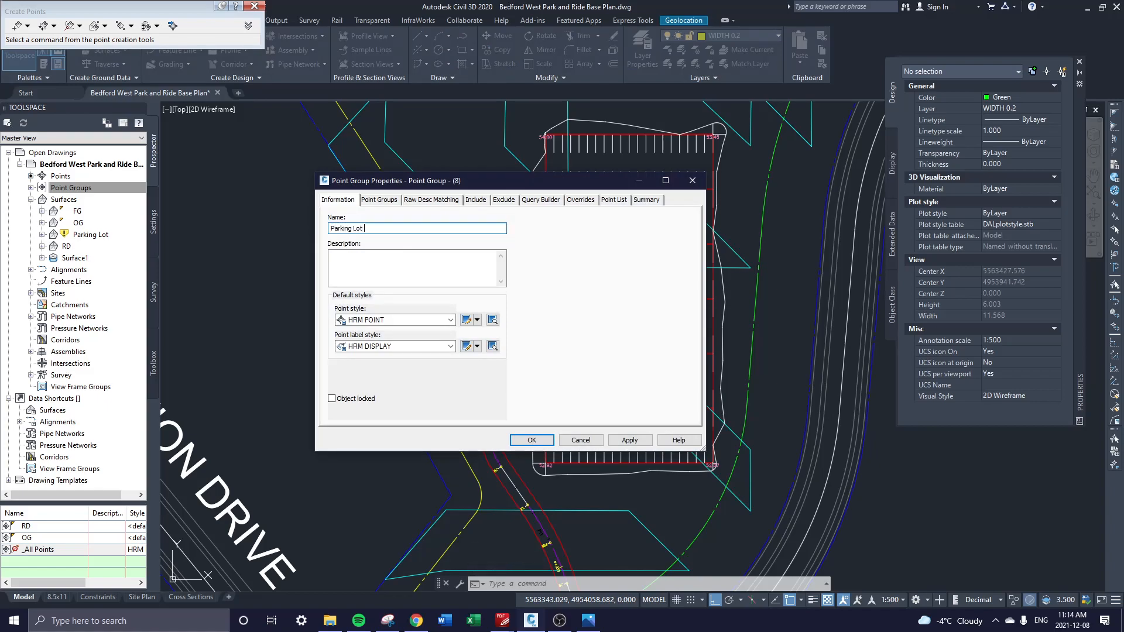
pyautogui.click(476, 200)
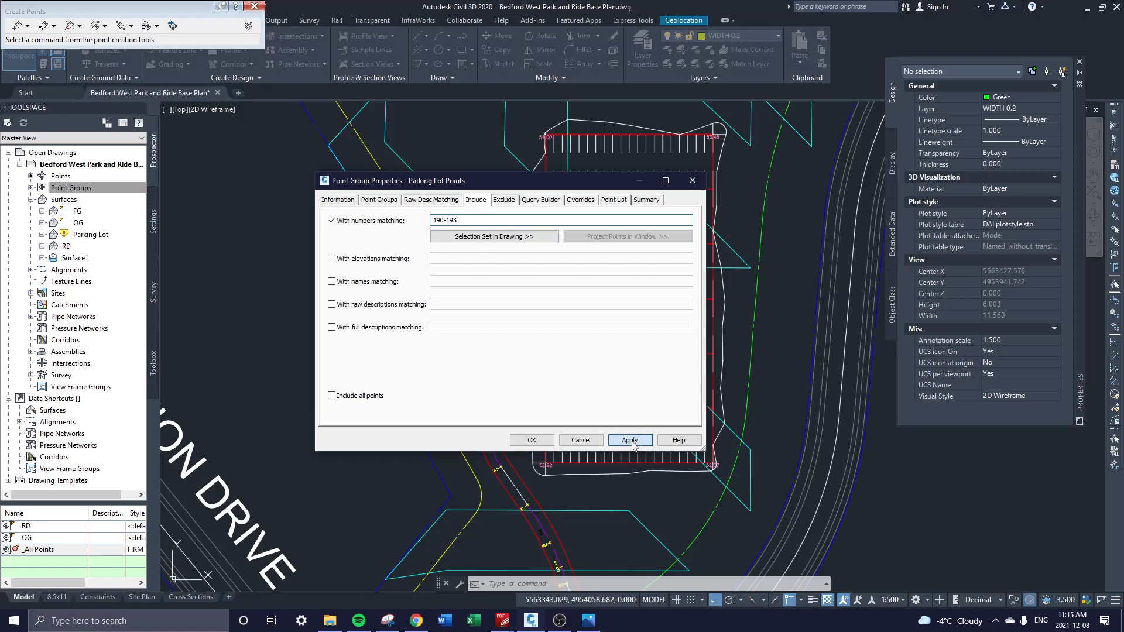
pyautogui.click(532, 440)
# - Examine the labels at the parking lot's north corners and select the northeast corner point
pyautogui.scroll(6, 598, 156)
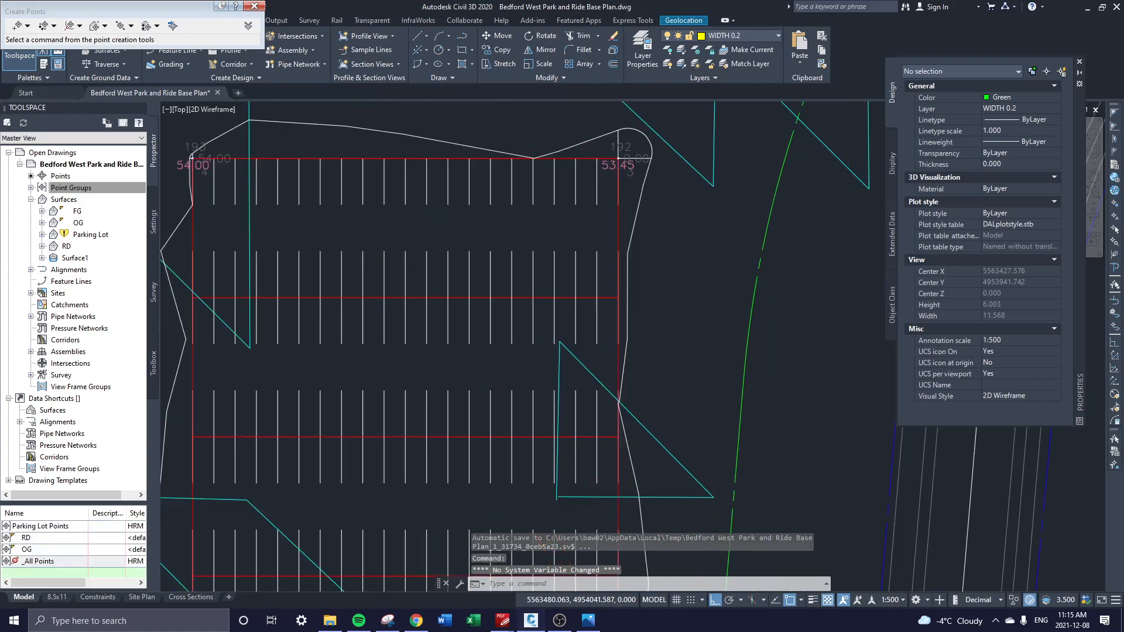
pyautogui.scroll(1, 652, 162)
pyautogui.moveTo(620, 157); pyautogui.dragTo(664, 287, button='middle')
pyautogui.scroll(2, 674, 276)
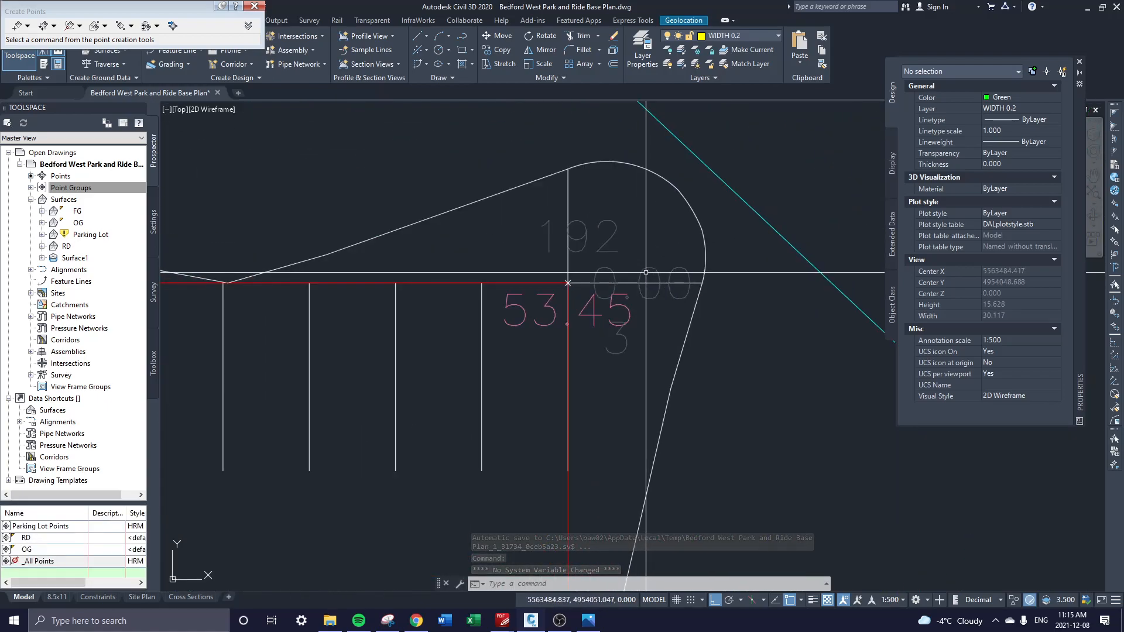
pyautogui.scroll(-2, 595, 269)
pyautogui.scroll(-4, 603, 251)
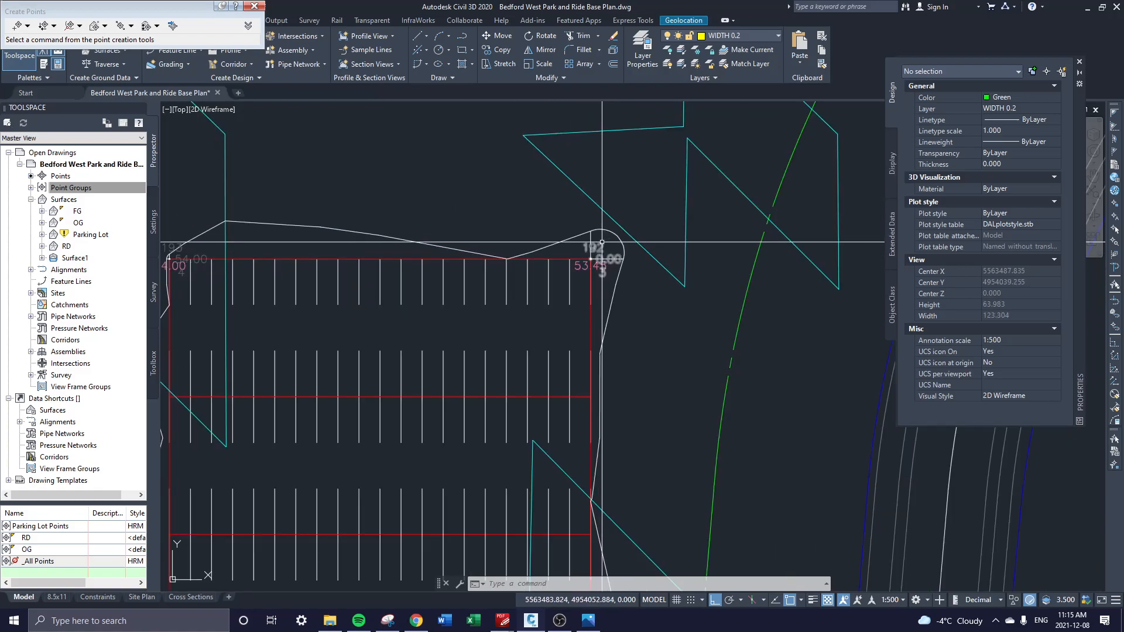
pyautogui.click(602, 242)
pyautogui.scroll(-3, 615, 293)
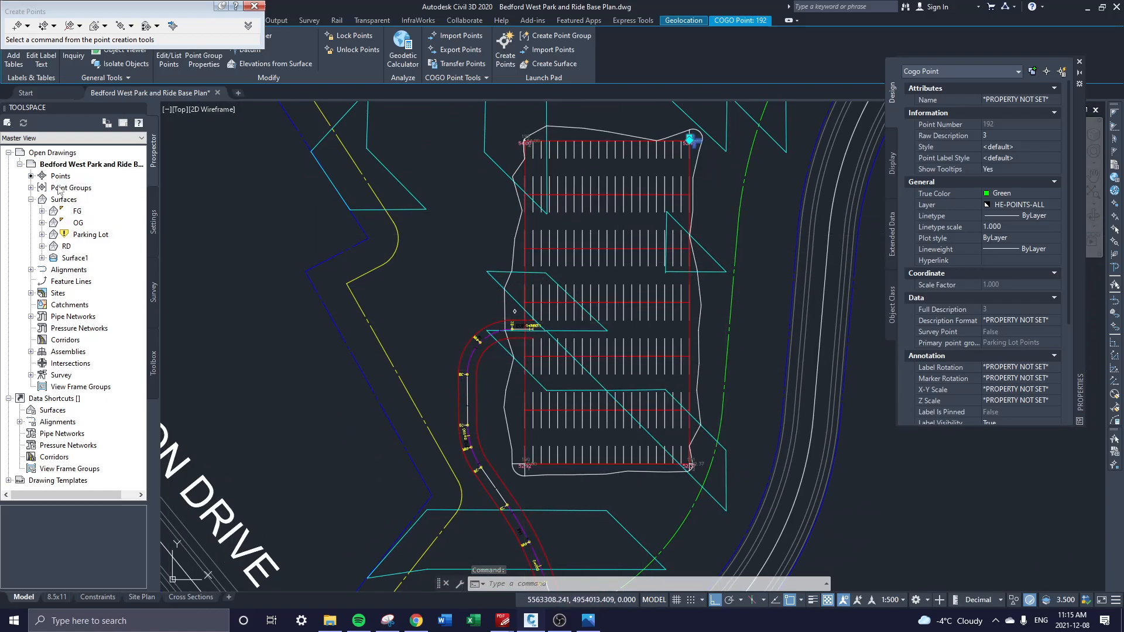
# - Select all points of the Parking Lot Points group and set their style to HRM POINT and label style to Description Only
pyautogui.click(31, 188)
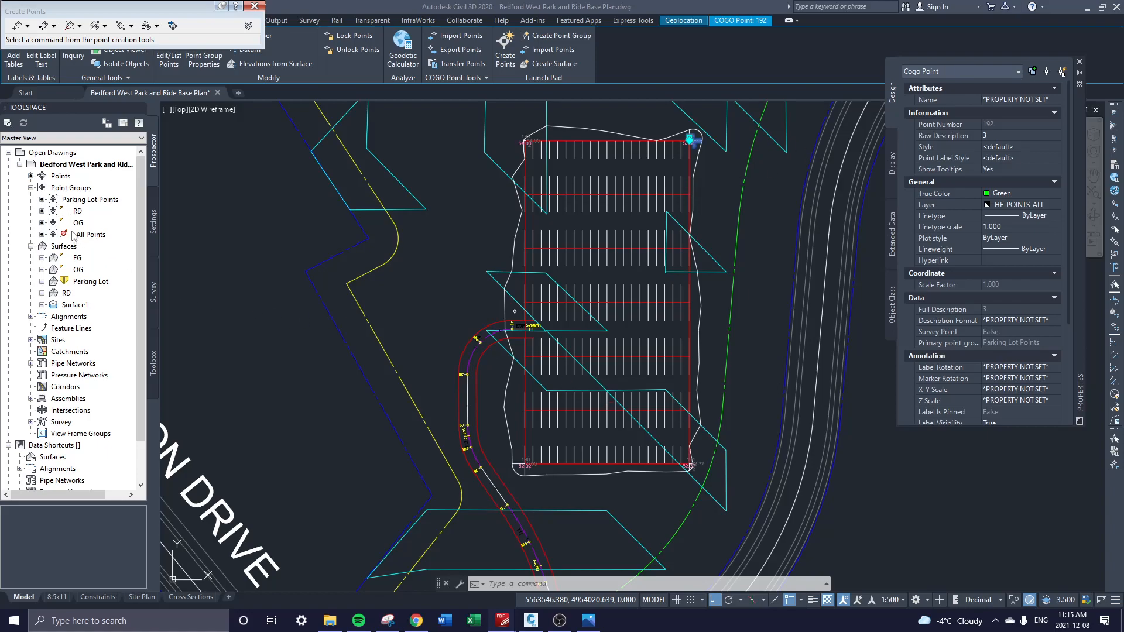
pyautogui.rightClick(113, 201)
pyautogui.click(147, 362)
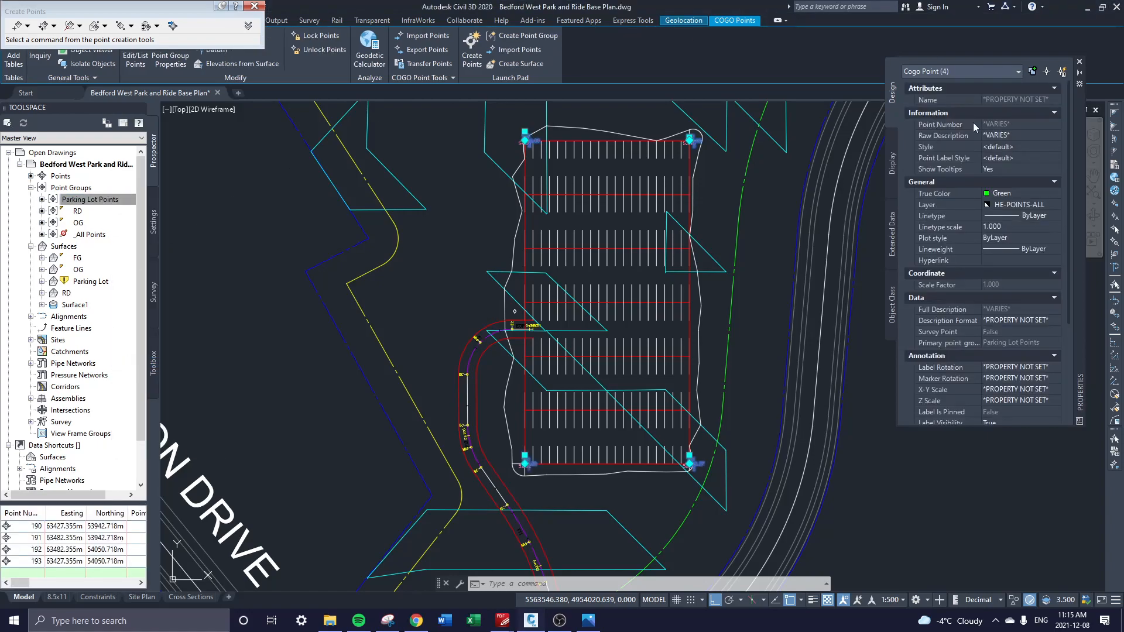
pyautogui.click(1019, 151)
pyautogui.click(1019, 191)
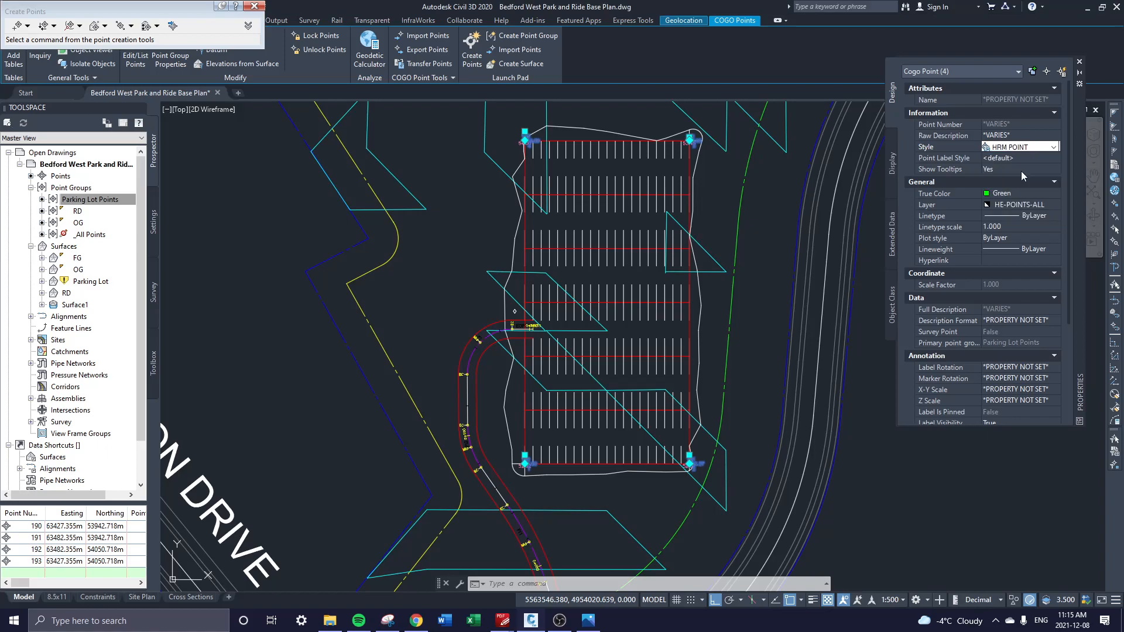
pyautogui.click(1022, 159)
pyautogui.click(1023, 158)
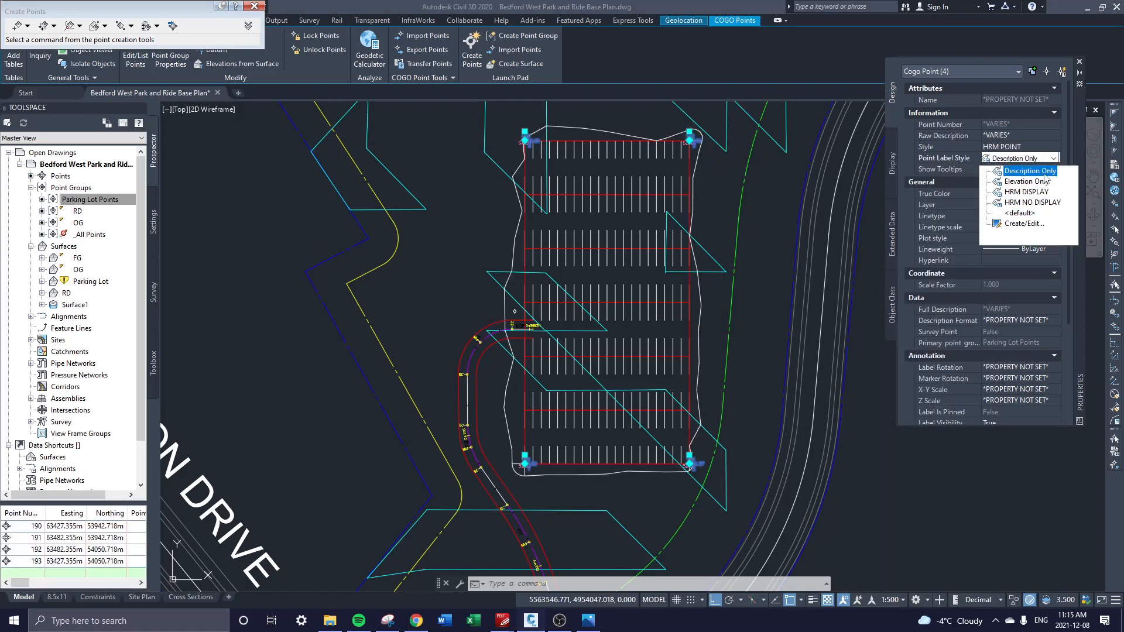
pyautogui.click(1031, 171)
# - Check the description labels at the parking lot corners and clear the selection
pyautogui.scroll(10, 694, 143)
pyautogui.moveTo(839, 166); pyautogui.dragTo(616, 214, button='middle')
pyautogui.scroll(-6, 685, 206)
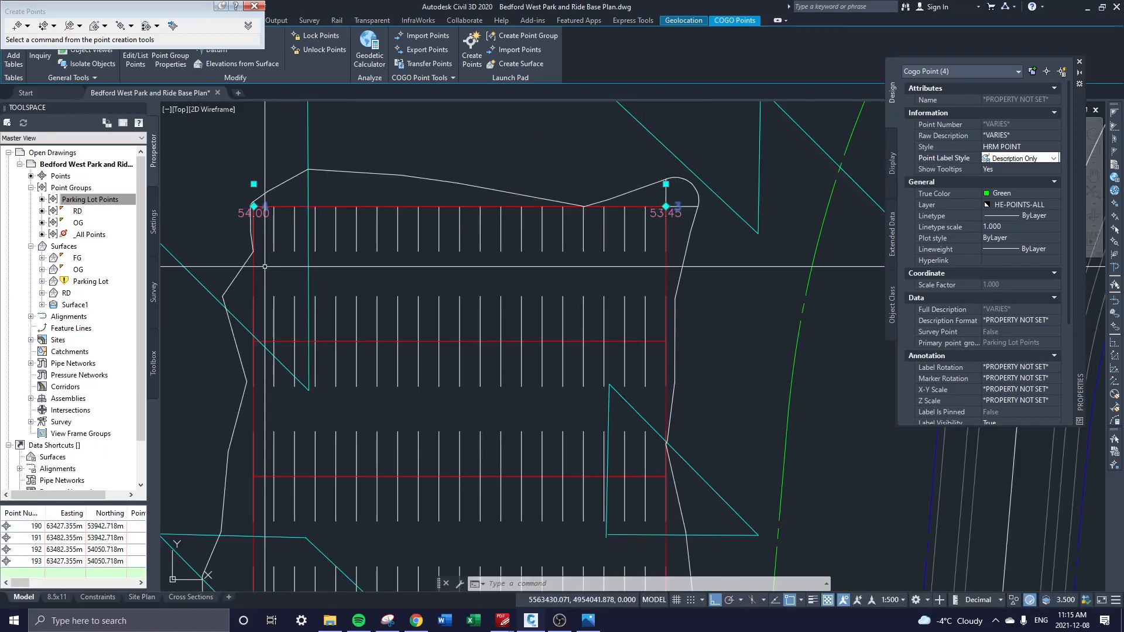
pyautogui.scroll(-5, 489, 530)
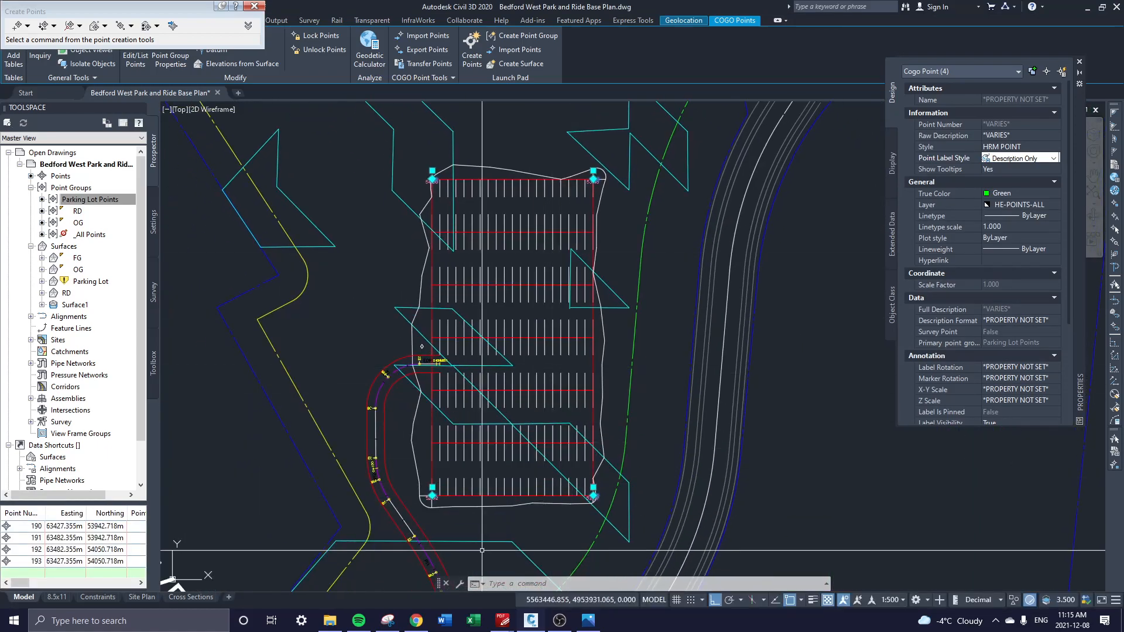
pyautogui.moveTo(495, 433); pyautogui.dragTo(490, 316, button='middle')
pyautogui.scroll(5, 621, 373)
pyautogui.scroll(-3, 632, 311)
pyautogui.press('Escape')
# - Try to place a manual point with description A at the parcel's southwest corner by Innovation Drive, accepting the default elevation
pyautogui.moveTo(522, 445); pyautogui.dragTo(624, 173, button='middle')
pyautogui.scroll(-1, 624, 172)
pyautogui.moveTo(489, 293); pyautogui.dragTo(509, 328, button='middle')
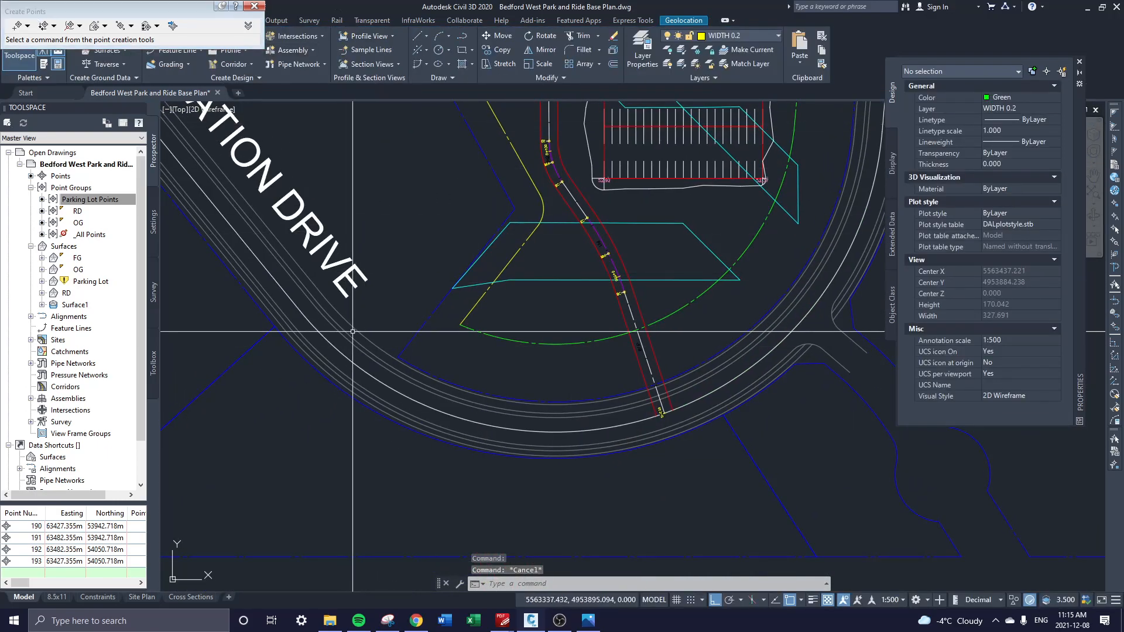
pyautogui.moveTo(216, 223); pyautogui.dragTo(214, 249, button='middle')
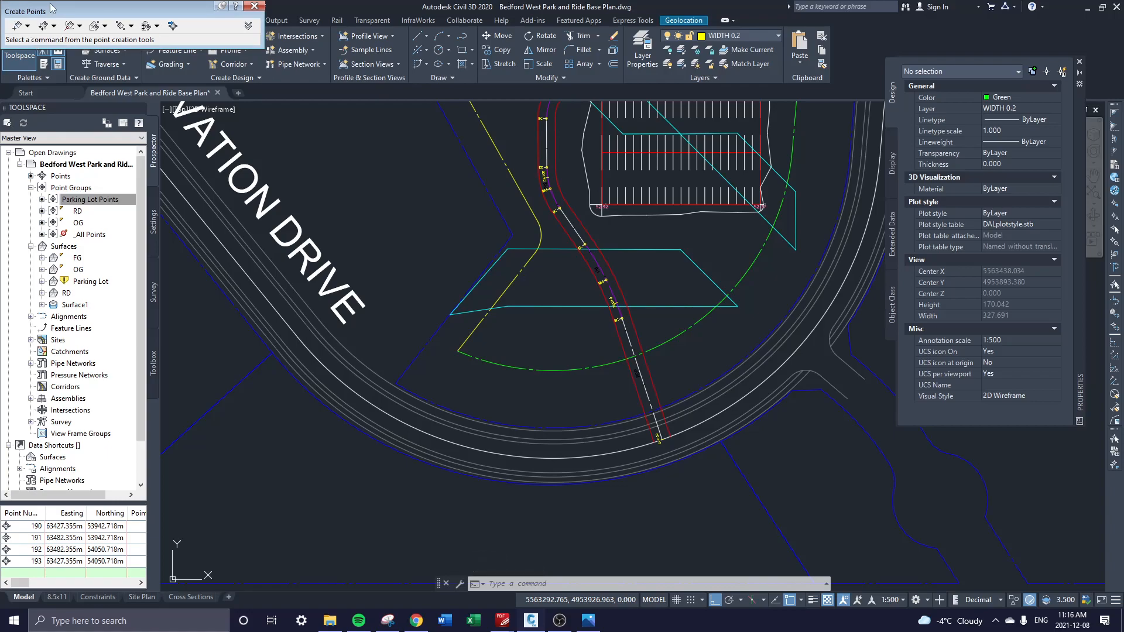
pyautogui.click(27, 26)
pyautogui.click(43, 40)
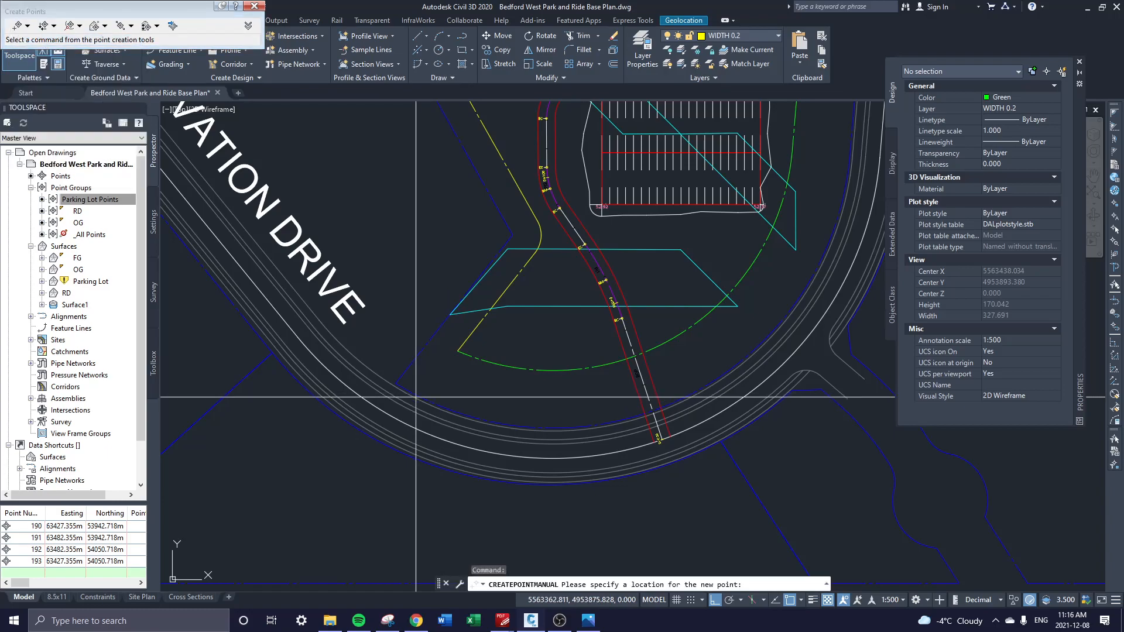
pyautogui.scroll(4, 386, 375)
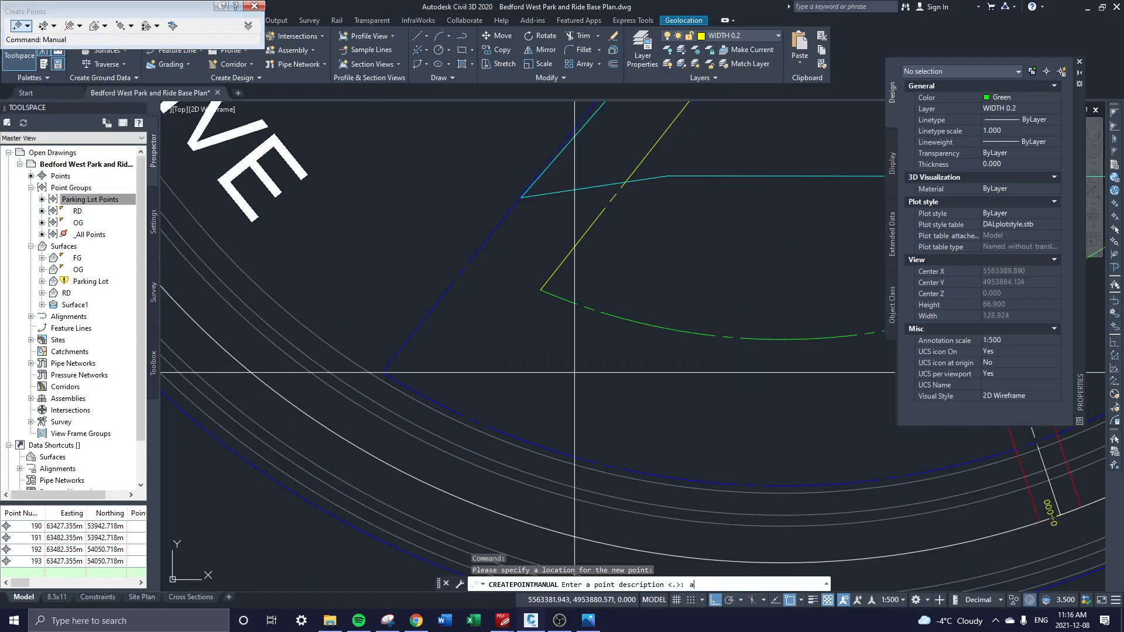
pyautogui.write('A')
pyautogui.press('Return')
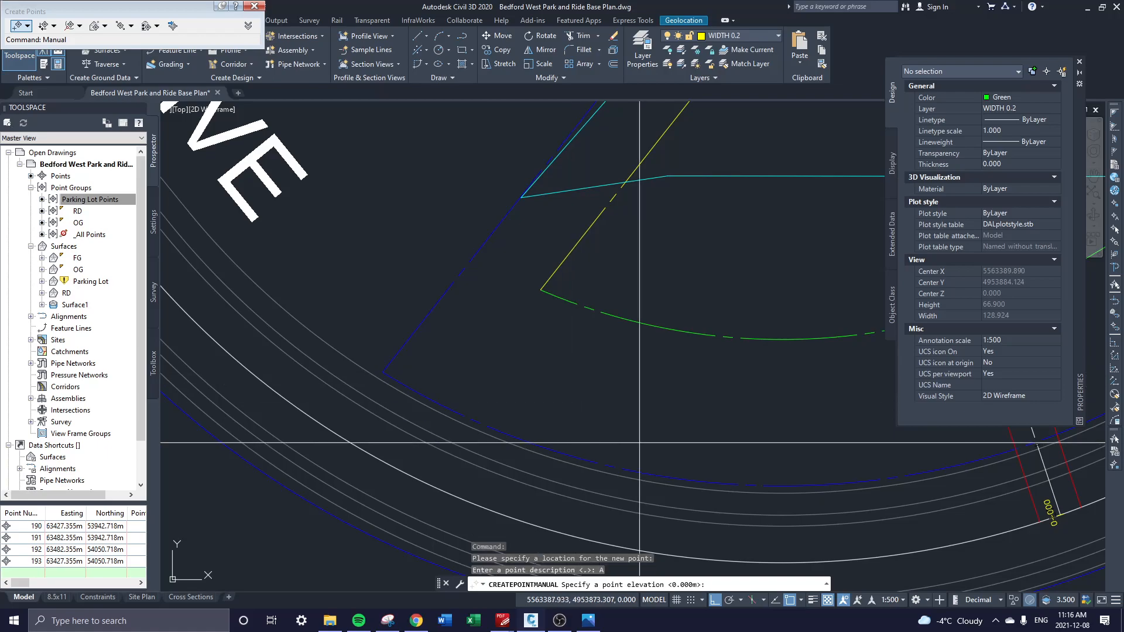
pyautogui.press('Return')
# - Try to place points on the next three parcel corners to the north, keeping description A and the default elevation
pyautogui.scroll(4, 381, 370)
pyautogui.scroll(-5, 402, 377)
pyautogui.click(524, 309)
pyautogui.press('Return')
pyautogui.press('Return')
pyautogui.scroll(-7, 563, 282)
pyautogui.scroll(10, 562, 283)
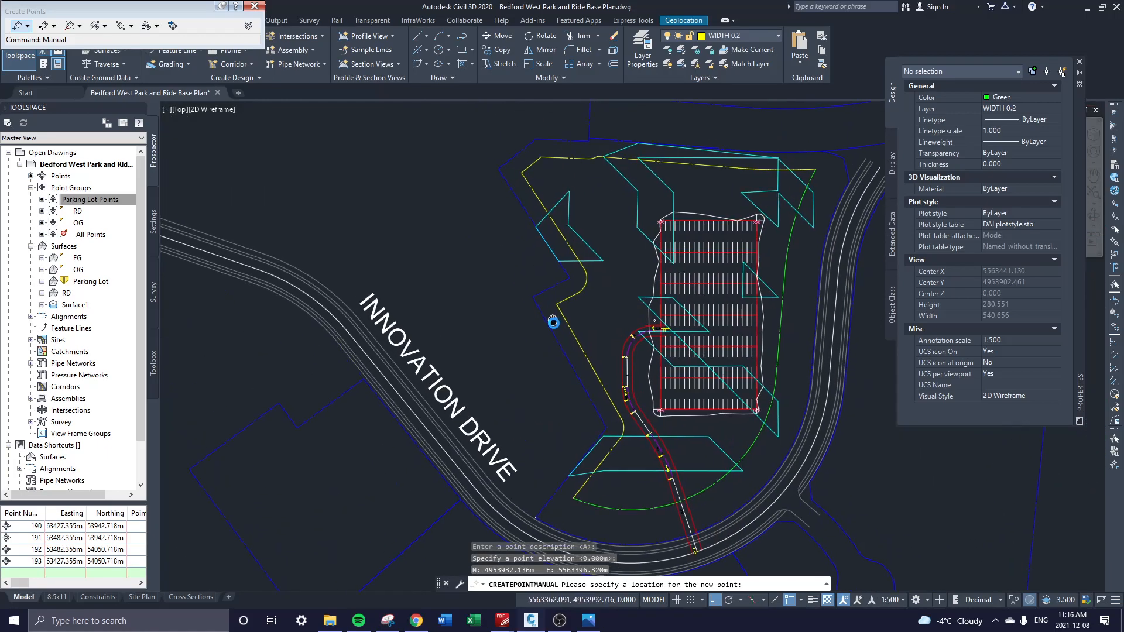
pyautogui.click(462, 214)
pyautogui.press('Return')
pyautogui.scroll(2, 676, 353)
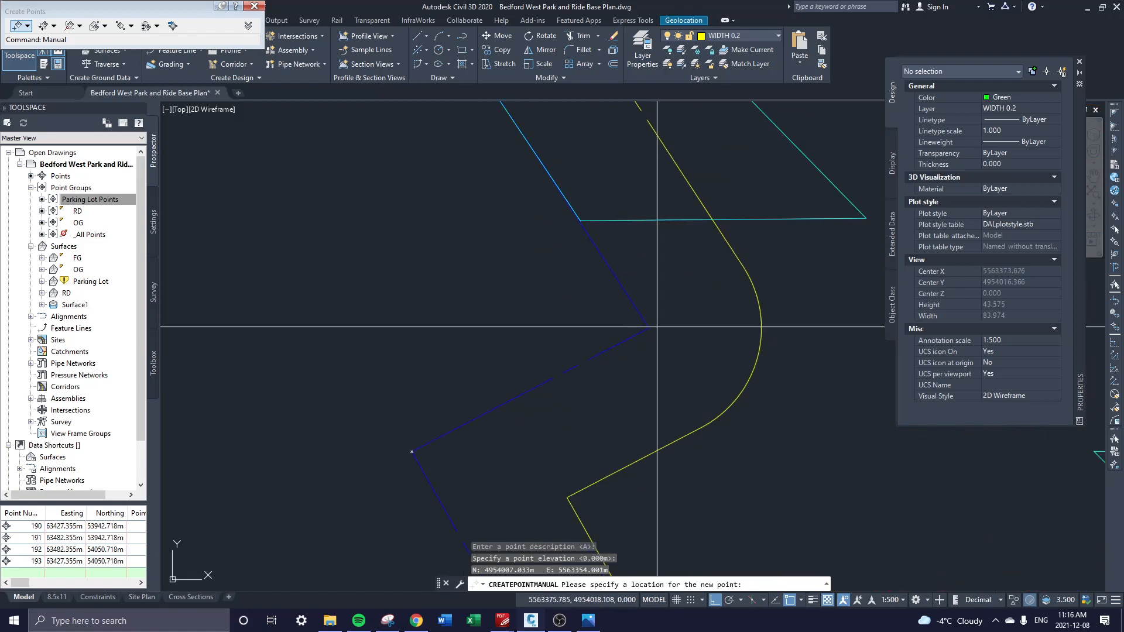
pyautogui.click(650, 327)
pyautogui.press('Return')
pyautogui.press('Return')
# - Try to place a point with description A on the parcel's westernmost corner, and end the command at the following corner
pyautogui.moveTo(597, 224); pyautogui.dragTo(752, 590, button='middle')
pyautogui.scroll(-5, 580, 357)
pyautogui.scroll(5, 504, 299)
pyautogui.click(632, 419)
pyautogui.press('Return')
pyautogui.press('Return')
pyautogui.scroll(-4, 527, 380)
pyautogui.scroll(4, 635, 344)
pyautogui.scroll(2, 624, 341)
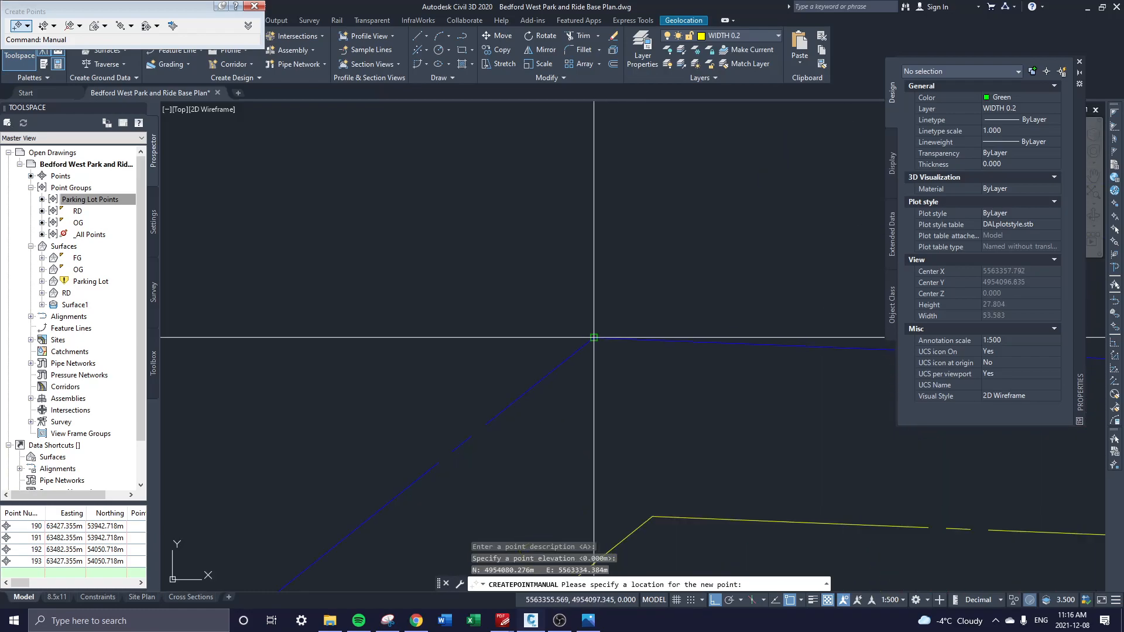
pyautogui.click(592, 338)
pyautogui.press('Escape')
# - Undo the manual point creation along the parcel boundary
pyautogui.moveTo(464, 568); pyautogui.dragTo(554, 254, button='middle')
pyautogui.hotkey('ctrl', 'z')
pyautogui.hotkey('ctrl', 'z')
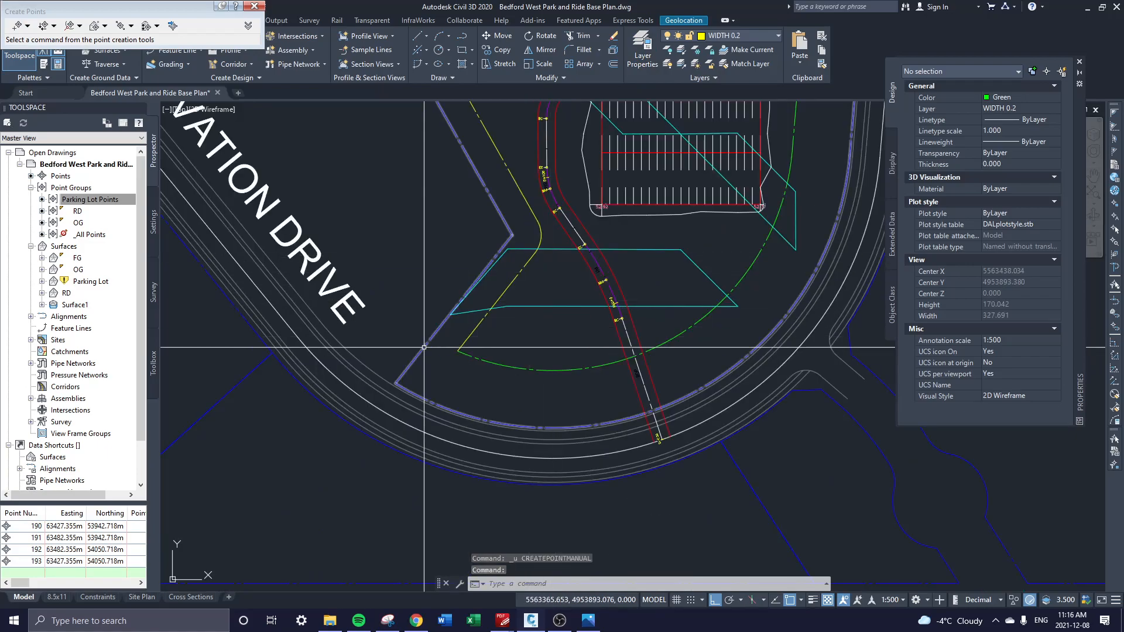
# - Place a manual point with description A at the parcel's southwest corner by Innovation Drive, accepting the default elevation
pyautogui.scroll(2, 397, 351)
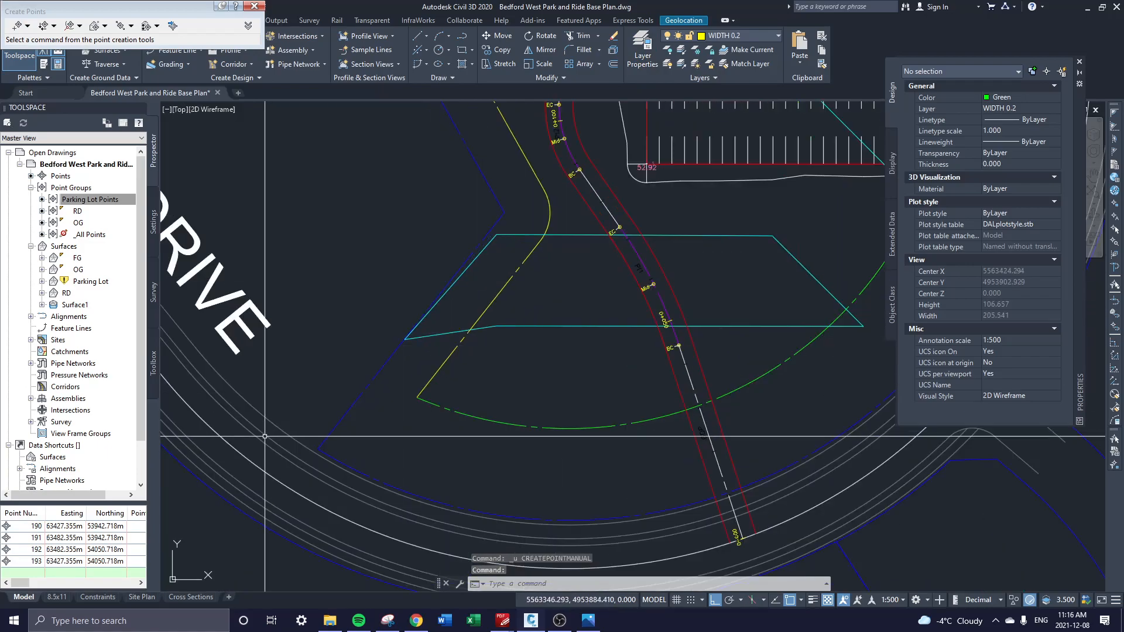
pyautogui.click(27, 26)
pyautogui.click(41, 36)
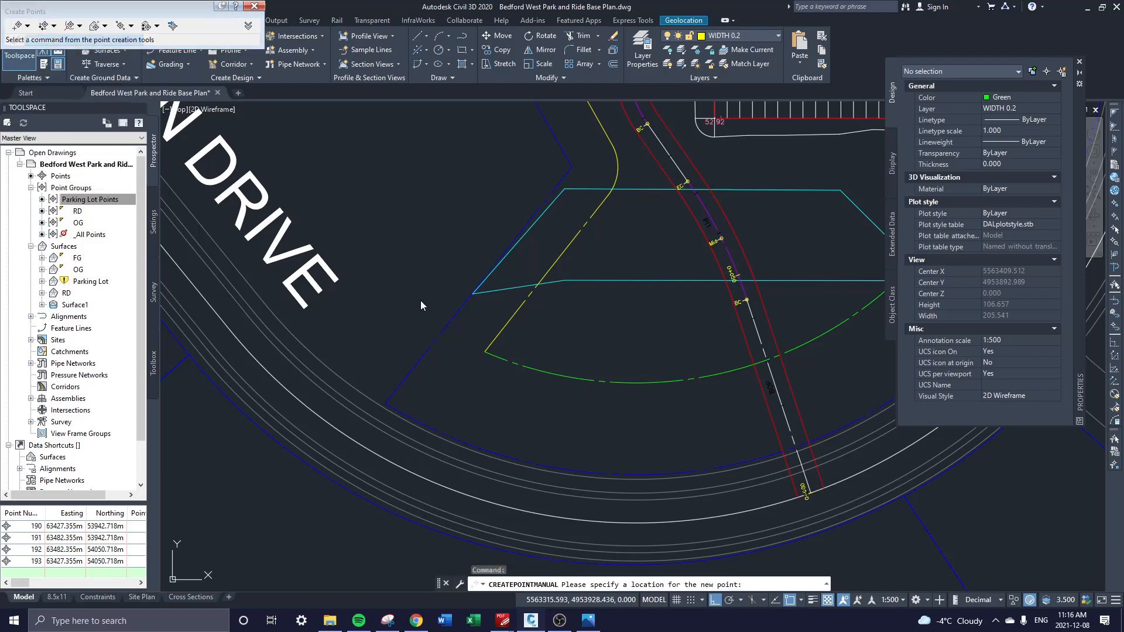
pyautogui.scroll(2, 459, 437)
pyautogui.scroll(4, 432, 442)
pyautogui.click(418, 445)
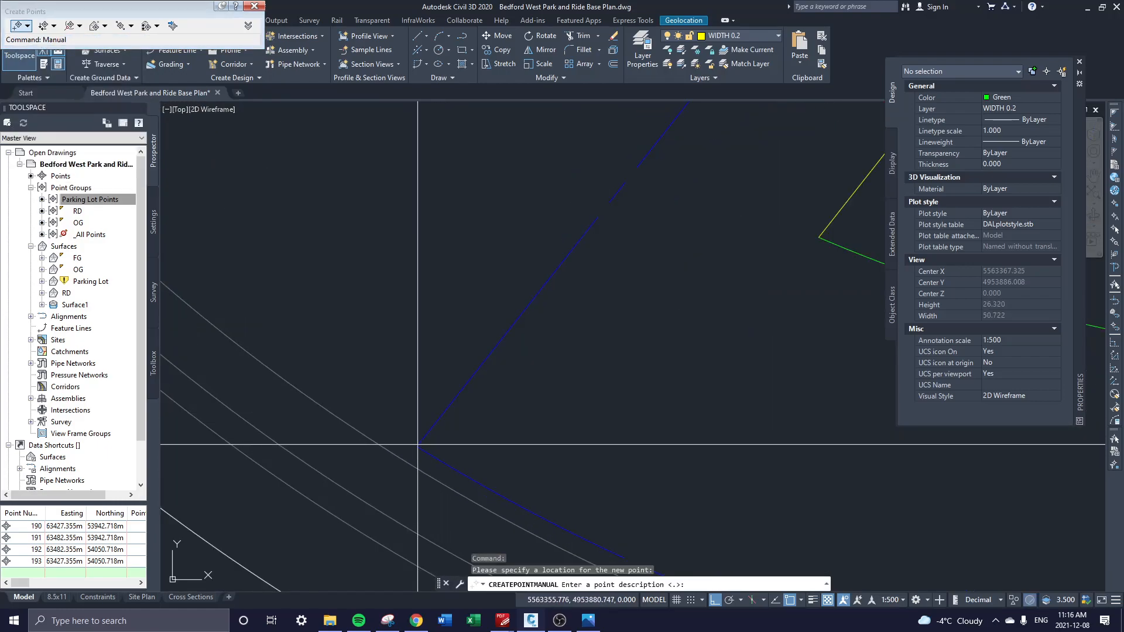
pyautogui.write('A')
pyautogui.press('Return')
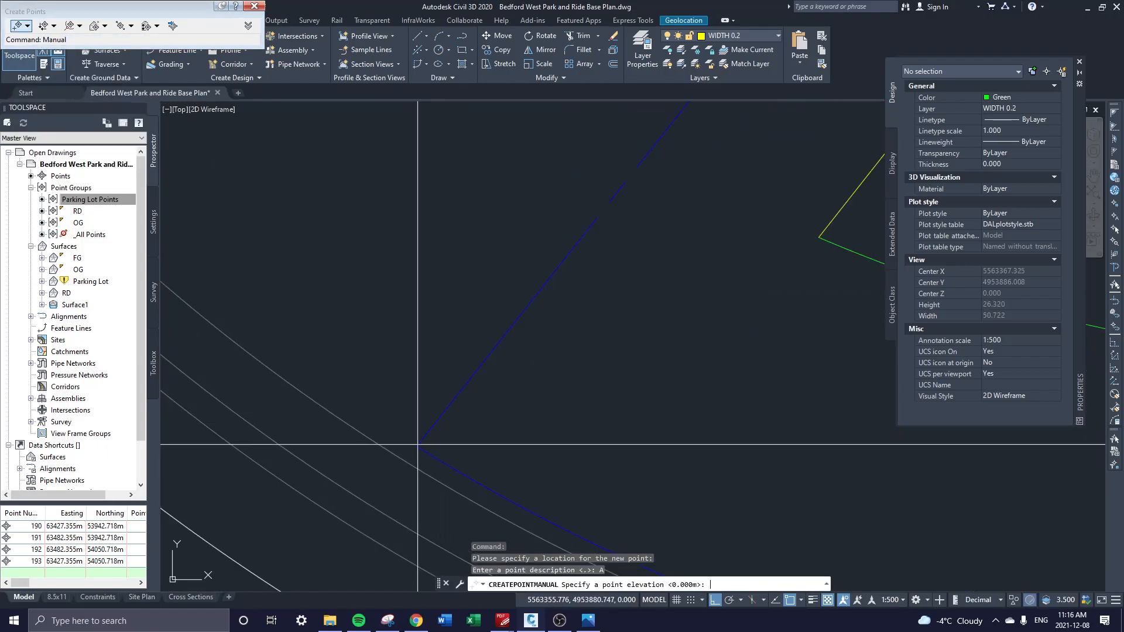
pyautogui.press('Return')
# - Place a point with description B on the next parcel corner northeast of point A, accepting the default elevation
pyautogui.scroll(-4, 417, 445)
pyautogui.moveTo(655, 156); pyautogui.dragTo(630, 369, button='middle')
pyautogui.scroll(4, 699, 246)
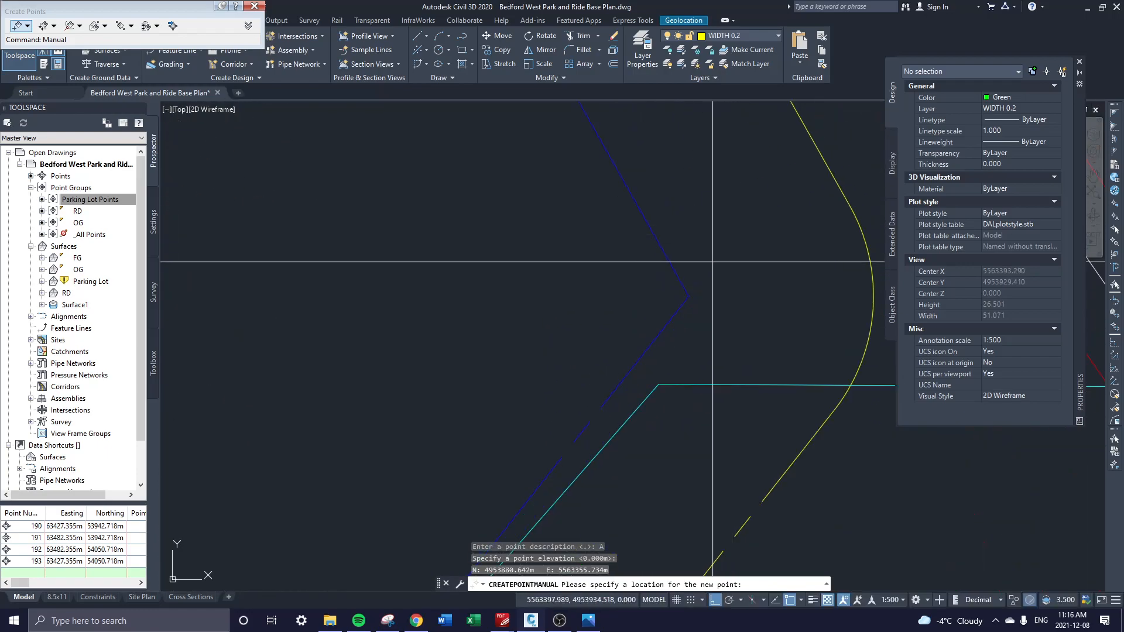
pyautogui.click(691, 298)
pyautogui.press('Return')
pyautogui.press('Return')
# - Place a point with description C on the outer corner of the parcel's western notch, accepting the default elevation
pyautogui.scroll(-2, 691, 299)
pyautogui.moveTo(647, 172); pyautogui.dragTo(853, 536, button='middle')
pyautogui.moveTo(667, 245); pyautogui.dragTo(560, 243, button='middle')
pyautogui.scroll(2, 560, 244)
pyautogui.click(628, 292)
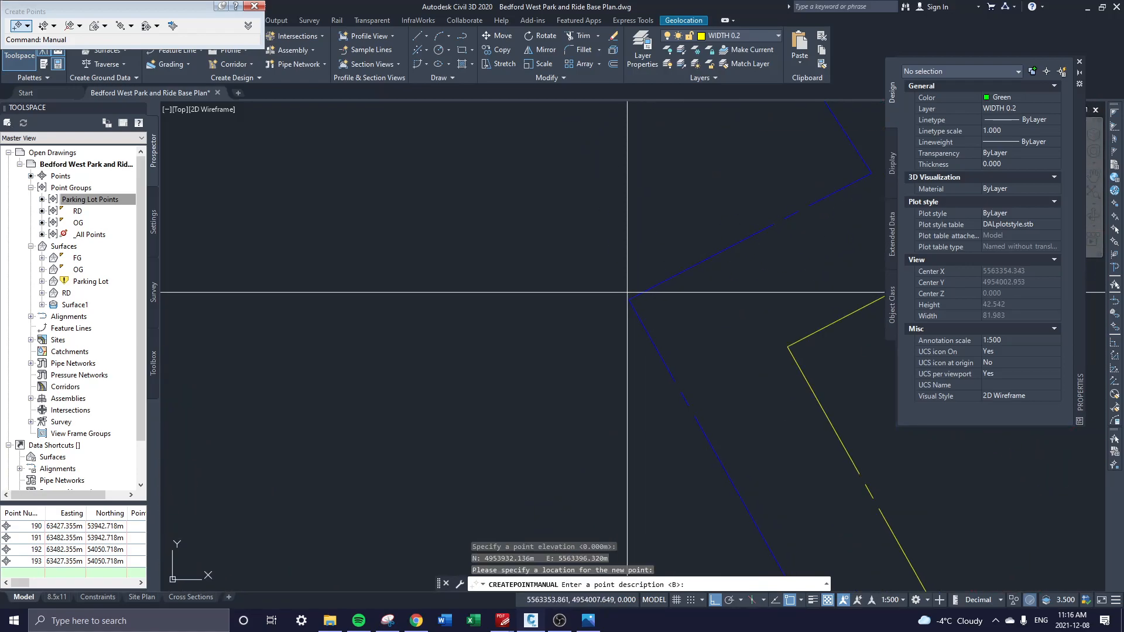
pyautogui.write('C')
pyautogui.press('Return')
pyautogui.press('Return')
# - Place a point with description D on the inner corner of the parcel's western notch, accepting the default elevation
pyautogui.moveTo(777, 232); pyautogui.dragTo(609, 307, button='middle')
pyautogui.scroll(2, 716, 245)
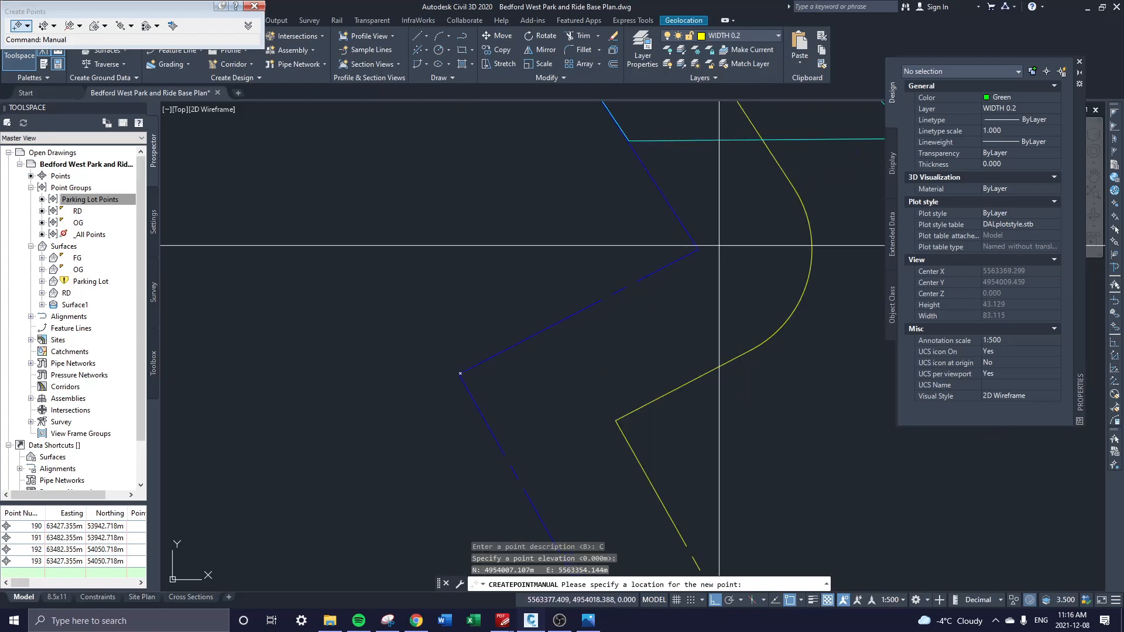
pyautogui.click(689, 247)
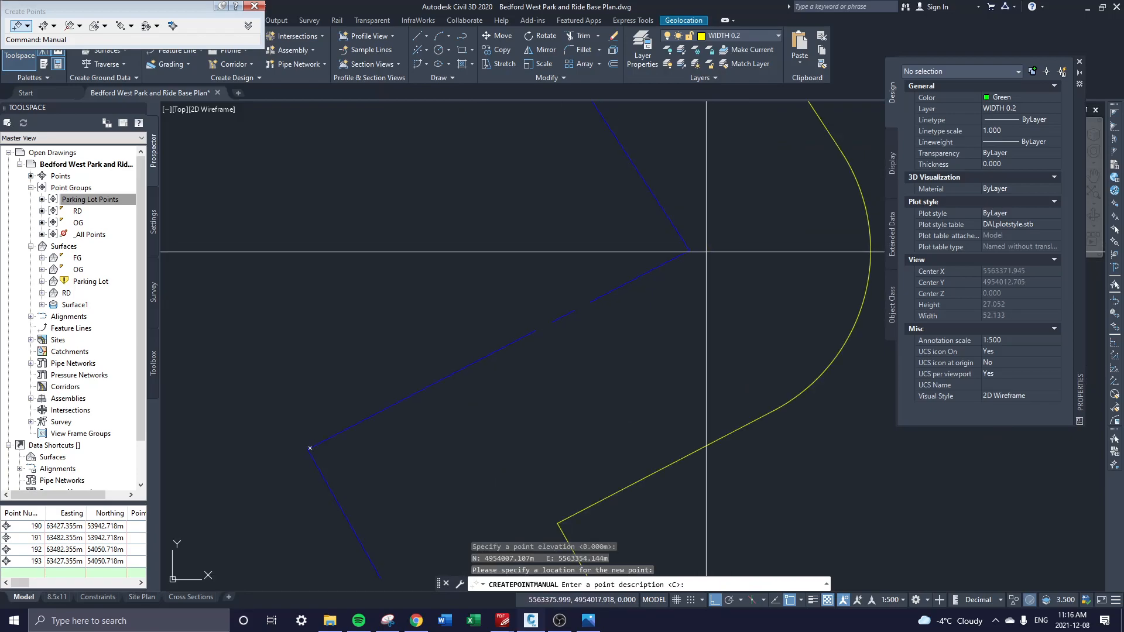
pyautogui.press('Return')
pyautogui.press('Return')
# - Place the next point on the parcel's westernmost corner with the default elevation, and end point creation
pyautogui.scroll(-3, 690, 251)
pyautogui.moveTo(664, 271); pyautogui.dragTo(714, 469, button='middle')
pyautogui.scroll(2, 604, 270)
pyautogui.moveTo(604, 245); pyautogui.dragTo(626, 332, button='middle')
pyautogui.click(607, 283)
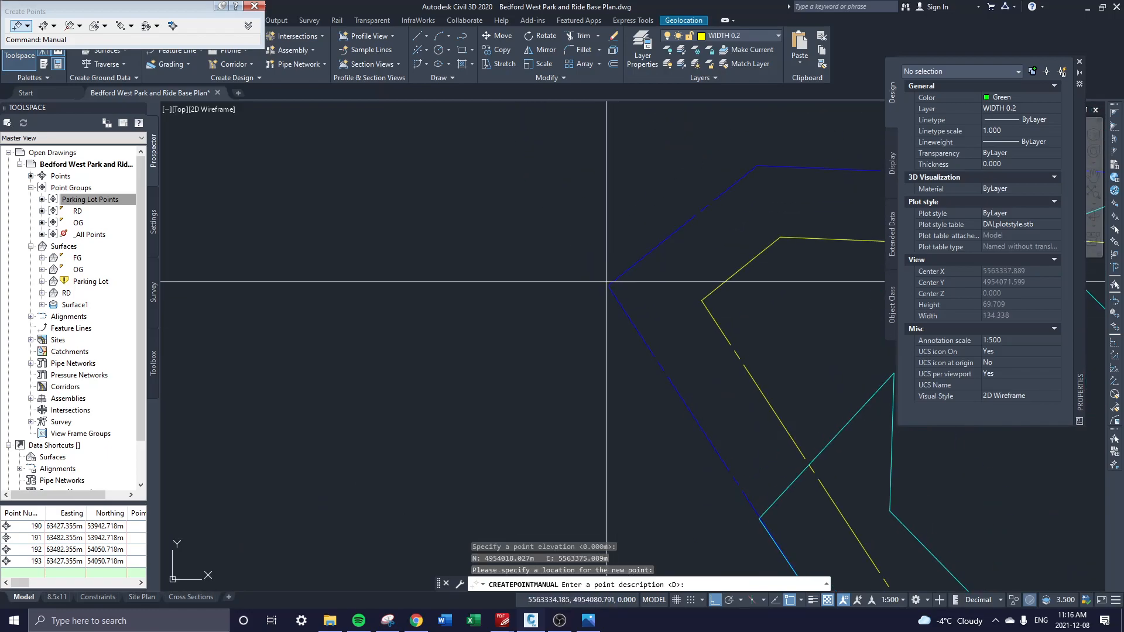
pyautogui.press('Return')
pyautogui.press('Return')
pyautogui.scroll(-4, 603, 234)
pyautogui.press('Escape')
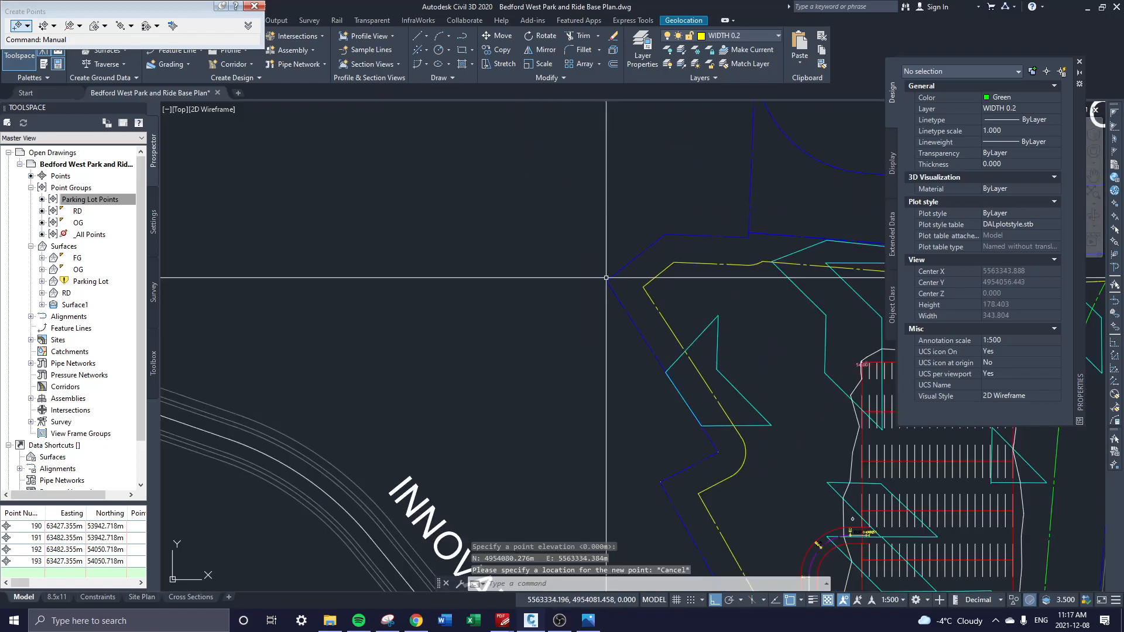
# - Examine the parcel boundary polyline's vertices around its northeast curve, eastern road frontage and southern edge
pyautogui.scroll(-4, 489, 249)
pyautogui.scroll(3, 791, 208)
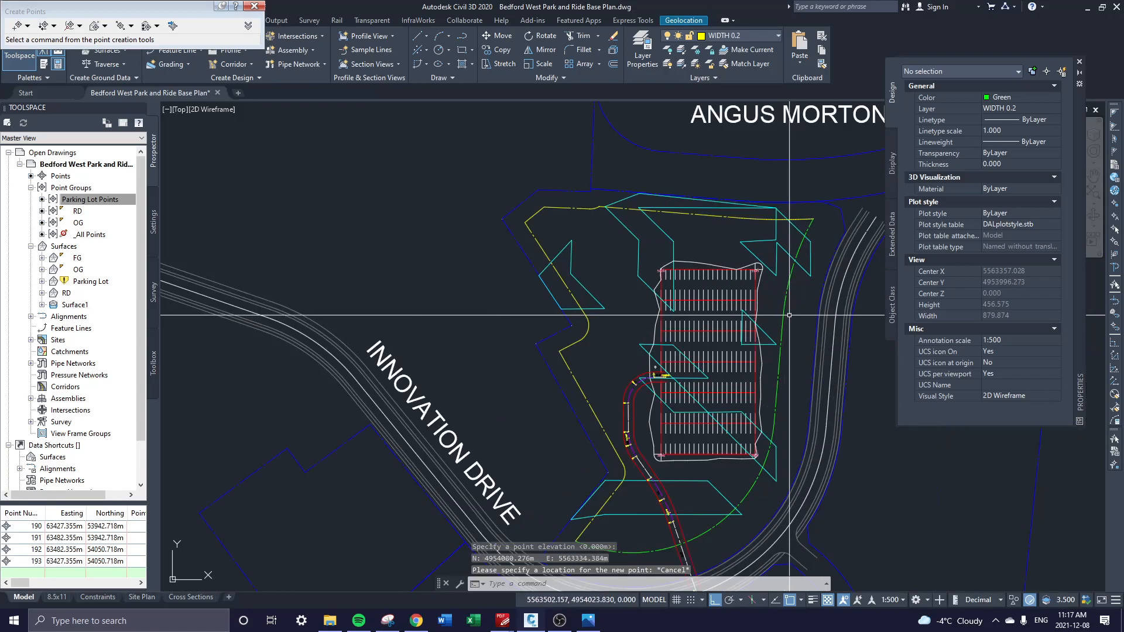
pyautogui.click(791, 141)
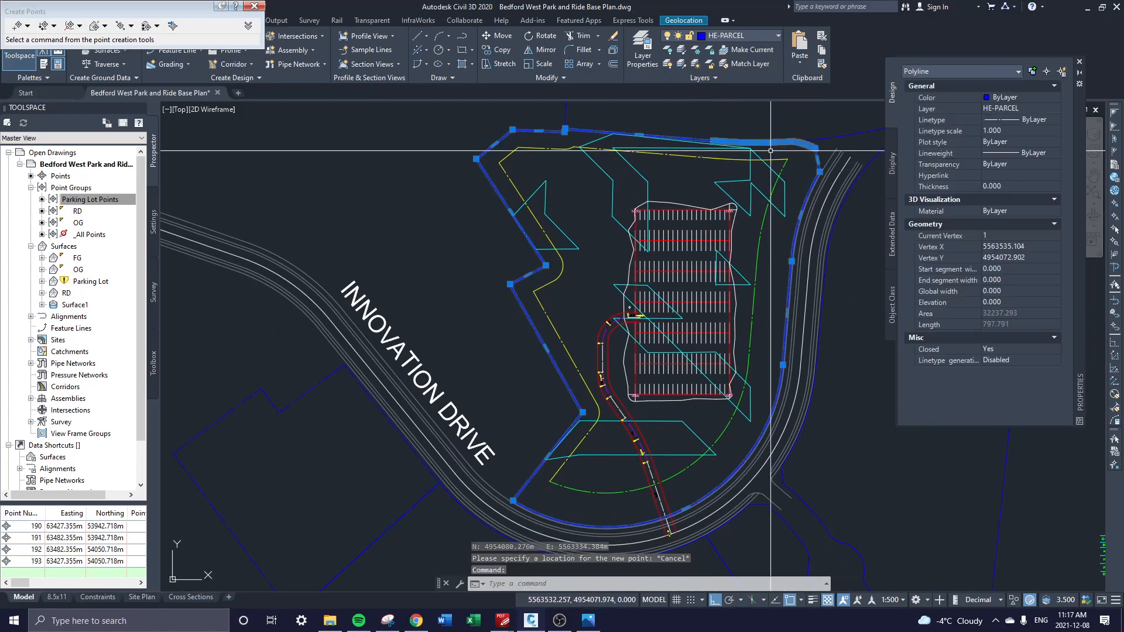
pyautogui.scroll(3, 791, 141)
pyautogui.scroll(3, 722, 142)
pyautogui.scroll(-3, 585, 210)
pyautogui.scroll(5, 585, 210)
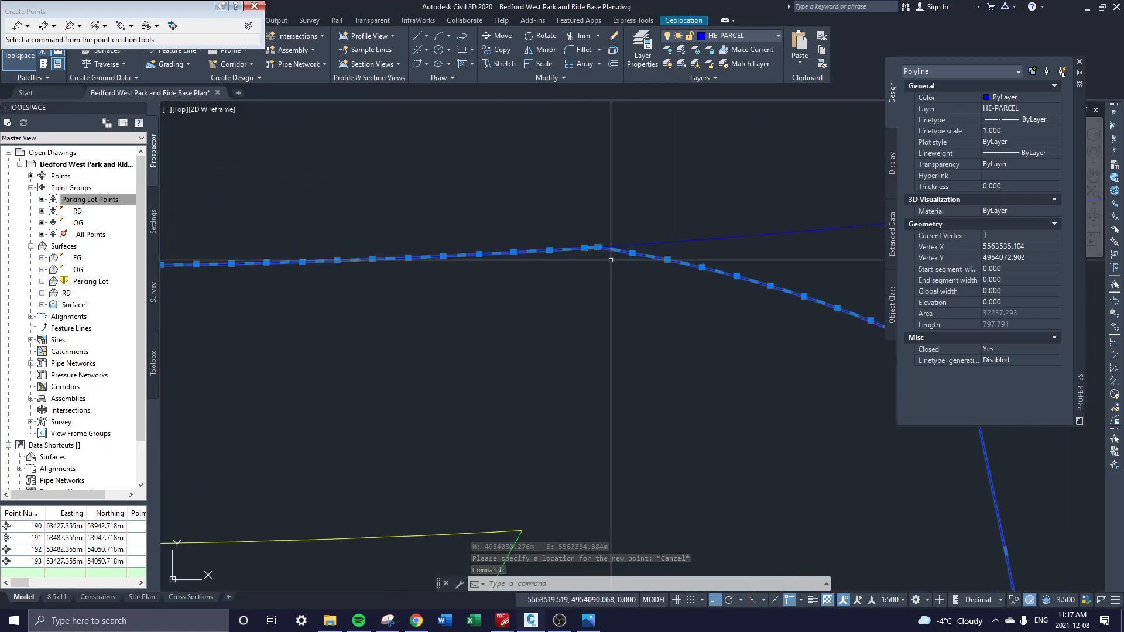
pyautogui.scroll(-6, 685, 246)
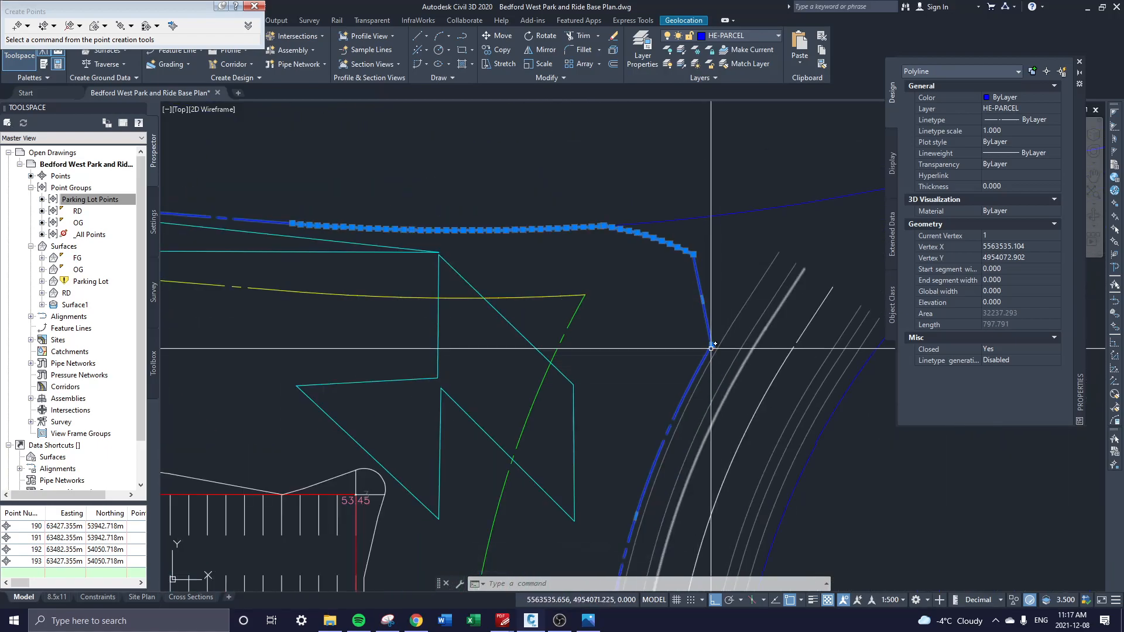
pyautogui.moveTo(678, 486); pyautogui.dragTo(664, 293, button='middle')
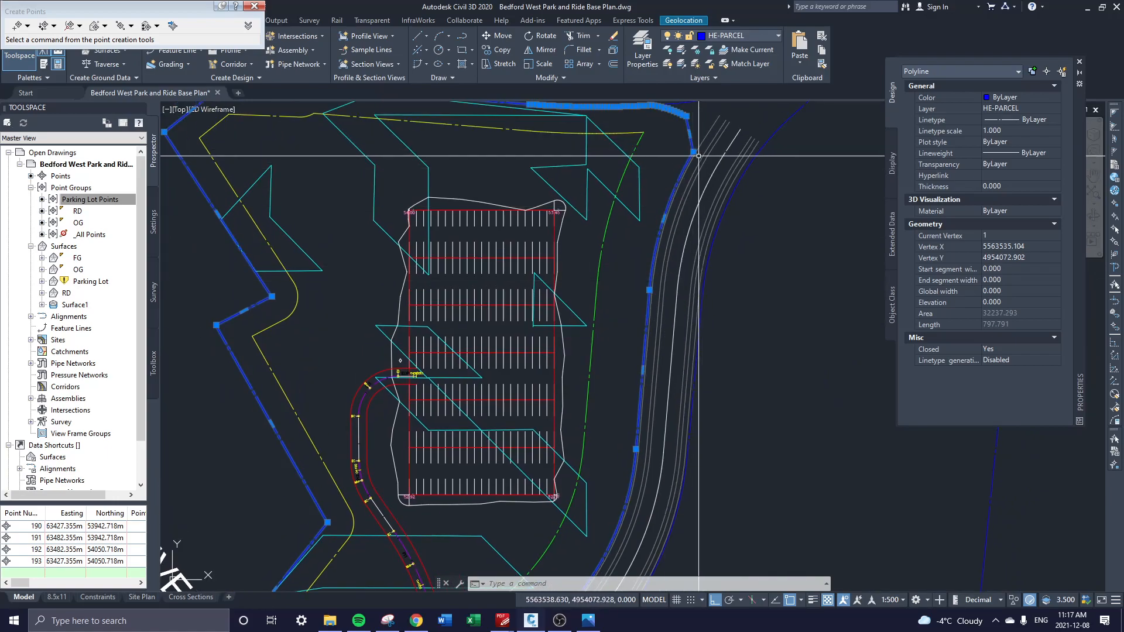
pyautogui.moveTo(639, 439); pyautogui.dragTo(669, 240, button='middle')
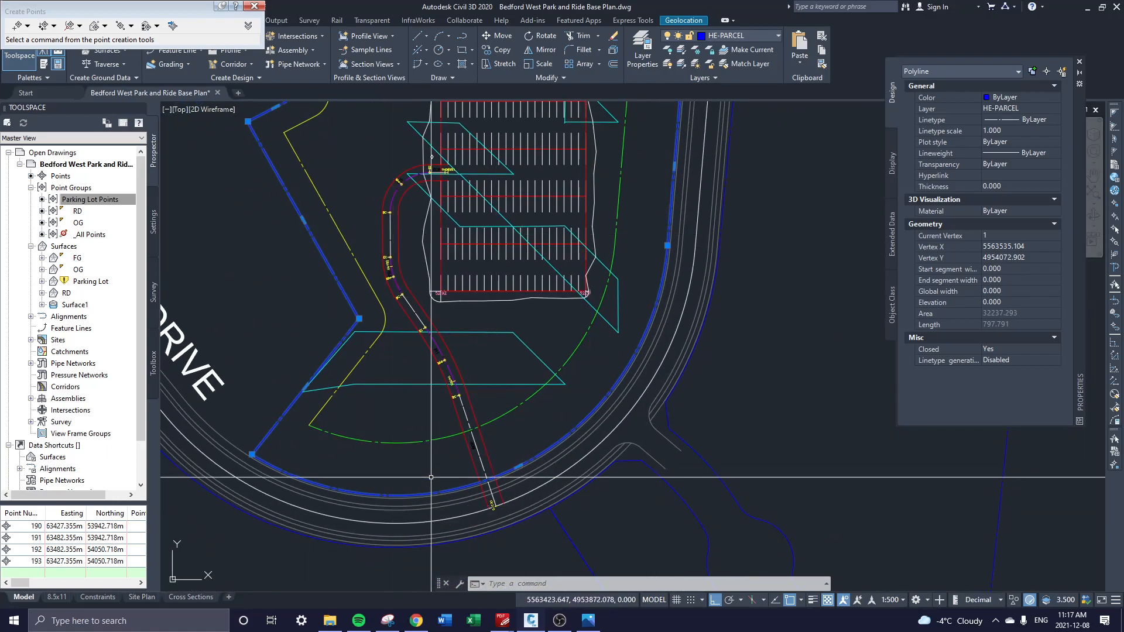
pyautogui.moveTo(522, 471); pyautogui.dragTo(603, 423, button='middle')
pyautogui.moveTo(434, 300); pyautogui.dragTo(522, 386, button='middle')
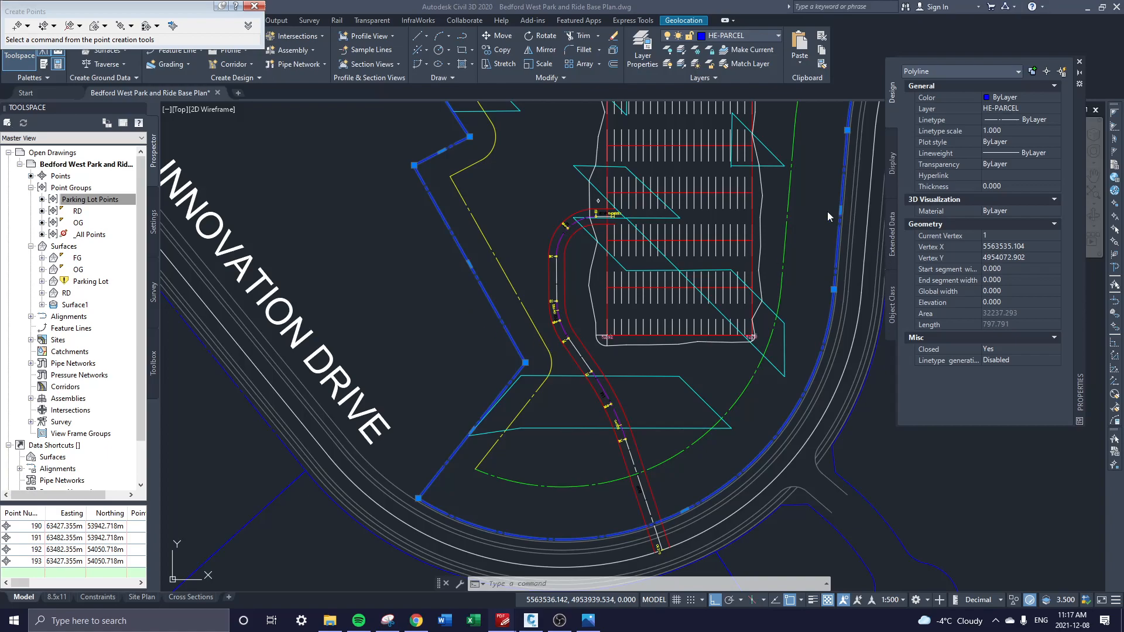
pyautogui.press('Escape')
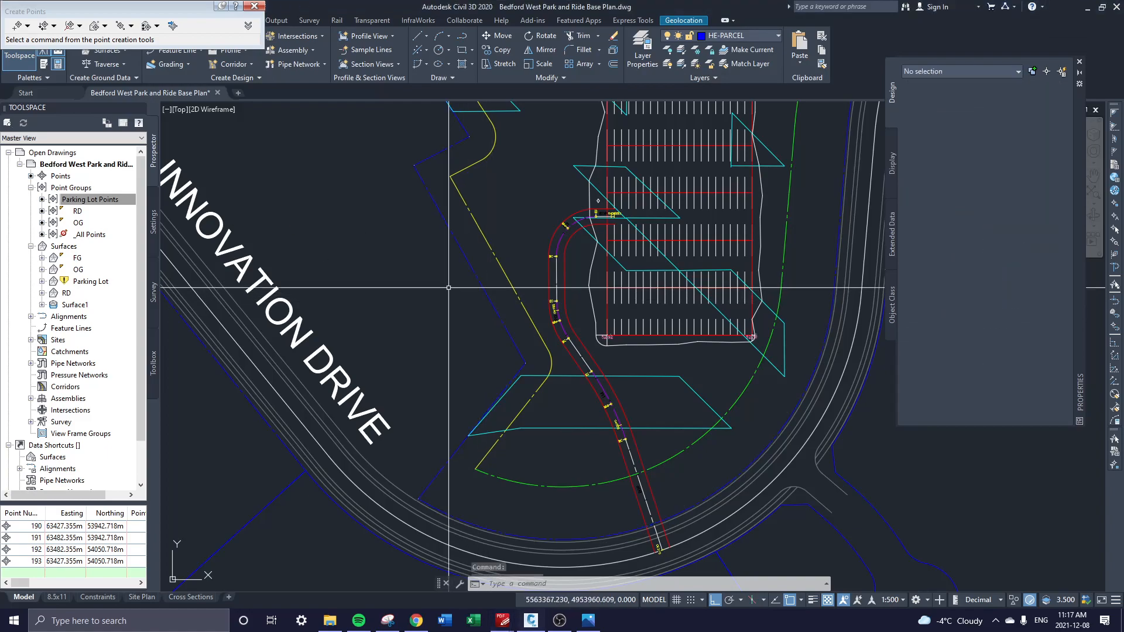
# - Check the point number and raw description of the COGO points on the parcel's southwest corner and westernmost corner
pyautogui.scroll(2, 413, 542)
pyautogui.scroll(10, 413, 542)
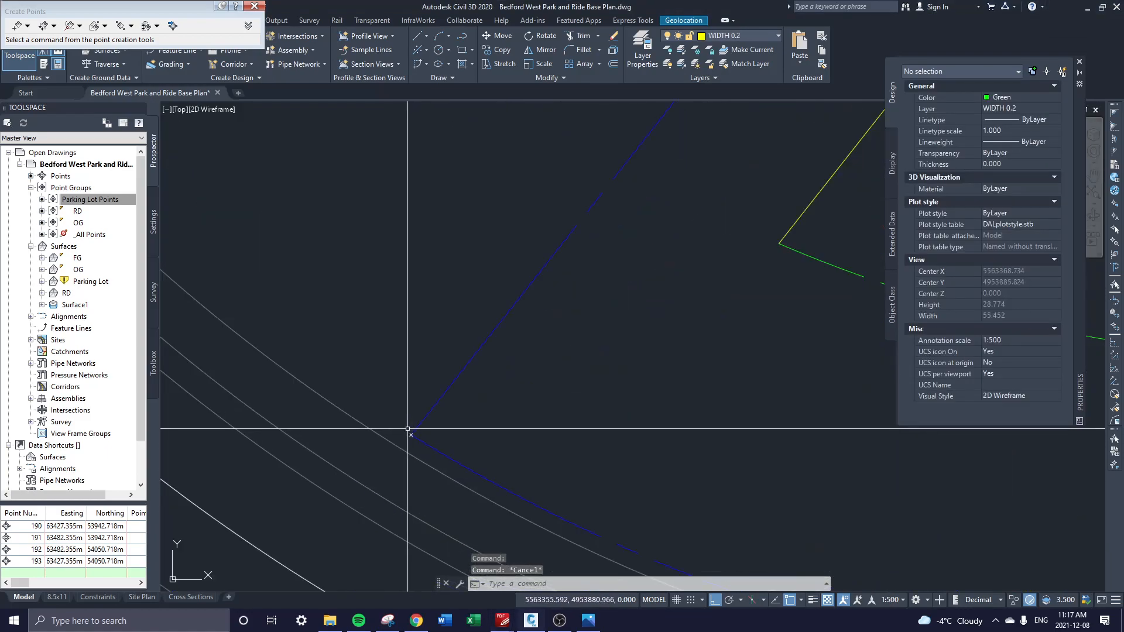
pyautogui.click(412, 445)
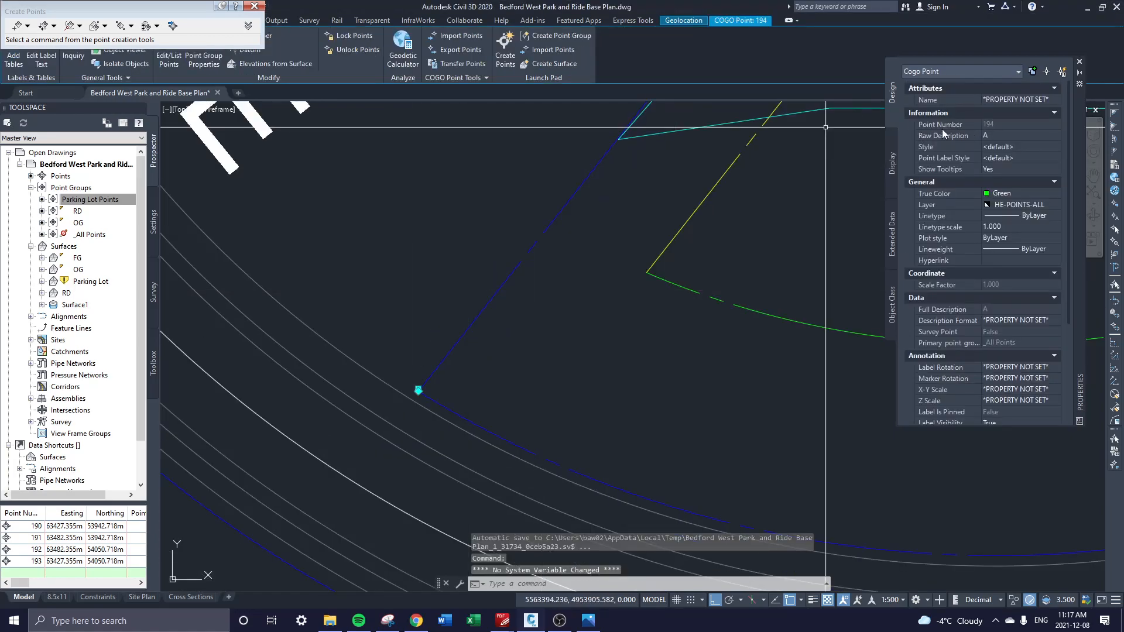
pyautogui.scroll(-5, 547, 255)
pyautogui.scroll(4, 579, 361)
pyautogui.moveTo(540, 415)
pyautogui.mouseDown(button='middle')
pyautogui.moveTo(426, 175)
pyautogui.moveTo(411, 14)
pyautogui.mouseUp(button='middle')
pyautogui.moveTo(829, 388)
pyautogui.mouseDown(button='middle')
pyautogui.moveTo(726, 243)
pyautogui.moveTo(582, 466)
pyautogui.mouseUp(button='middle')
pyautogui.moveTo(588, 186); pyautogui.dragTo(897, 435, button='middle')
pyautogui.scroll(10, 542, 311)
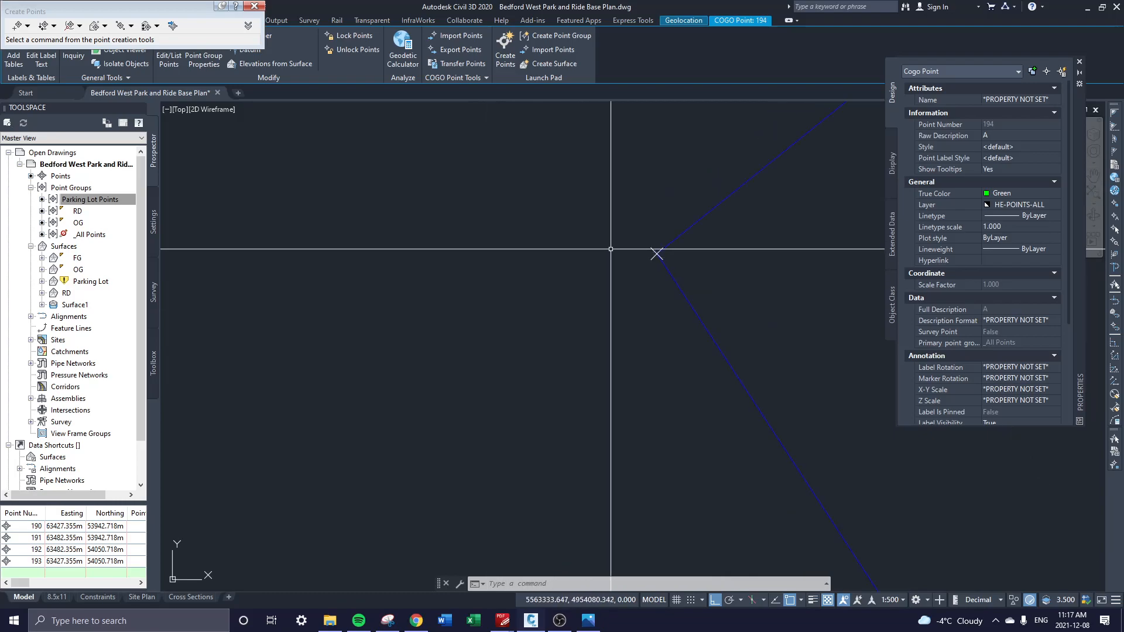
pyautogui.press('Escape')
pyautogui.click(656, 253)
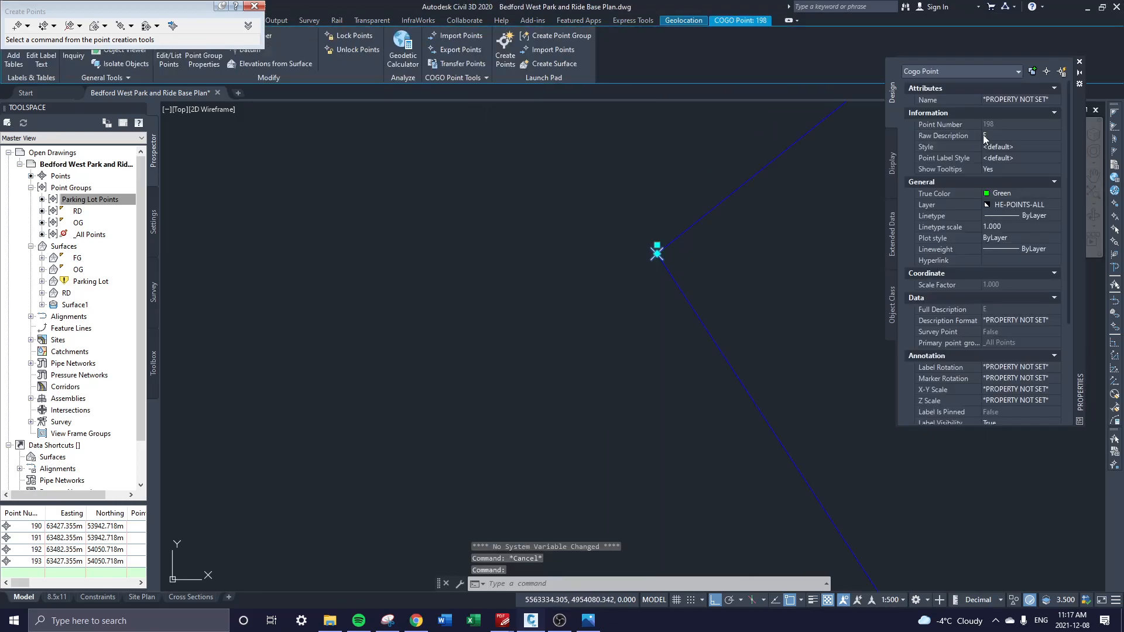
pyautogui.press('Escape')
# - Create a new point group named bOUNDARY
pyautogui.click(77, 188)
pyautogui.rightClick(82, 188)
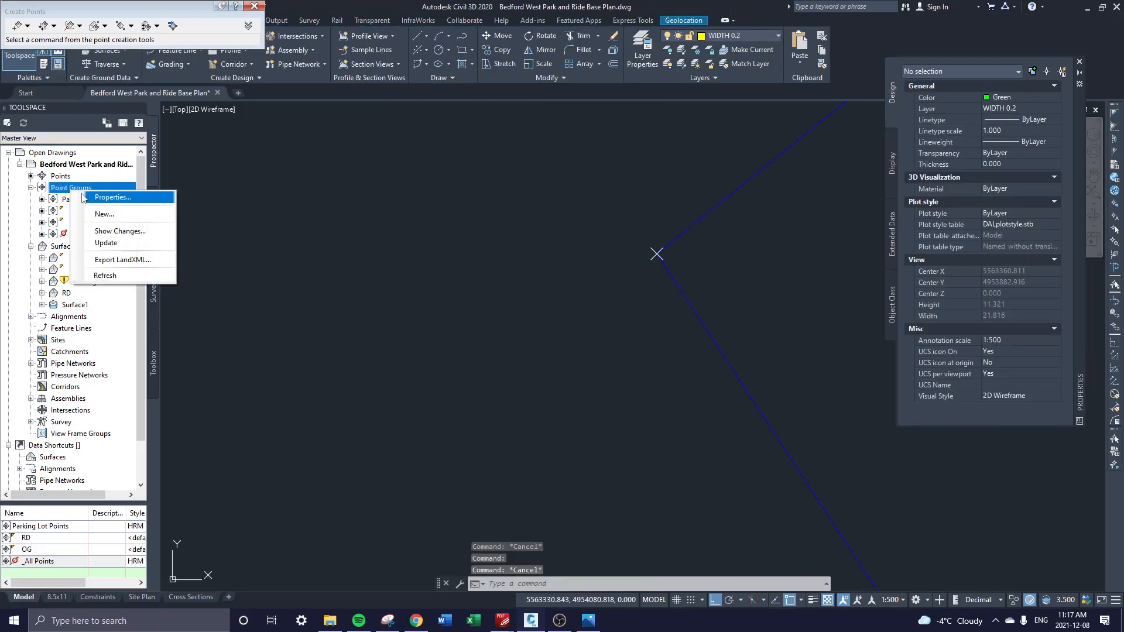
pyautogui.click(108, 214)
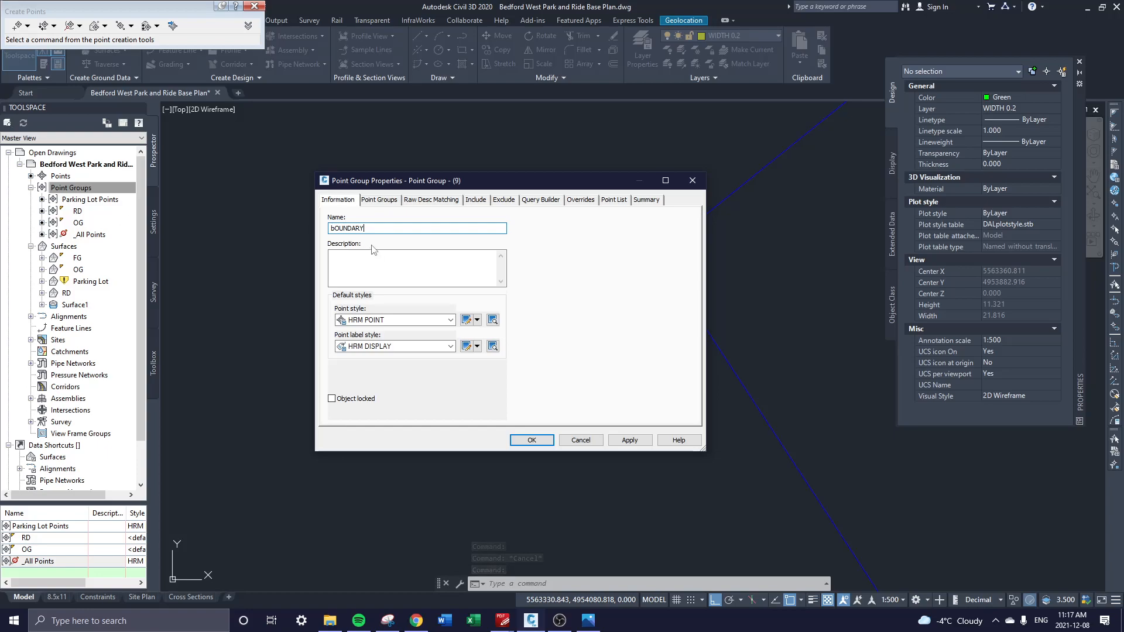
# - Include point numbers 194-198 in the bOUNDARY point group, picking the southwest corner point in the drawing as the start, and accept the group
pyautogui.click(477, 201)
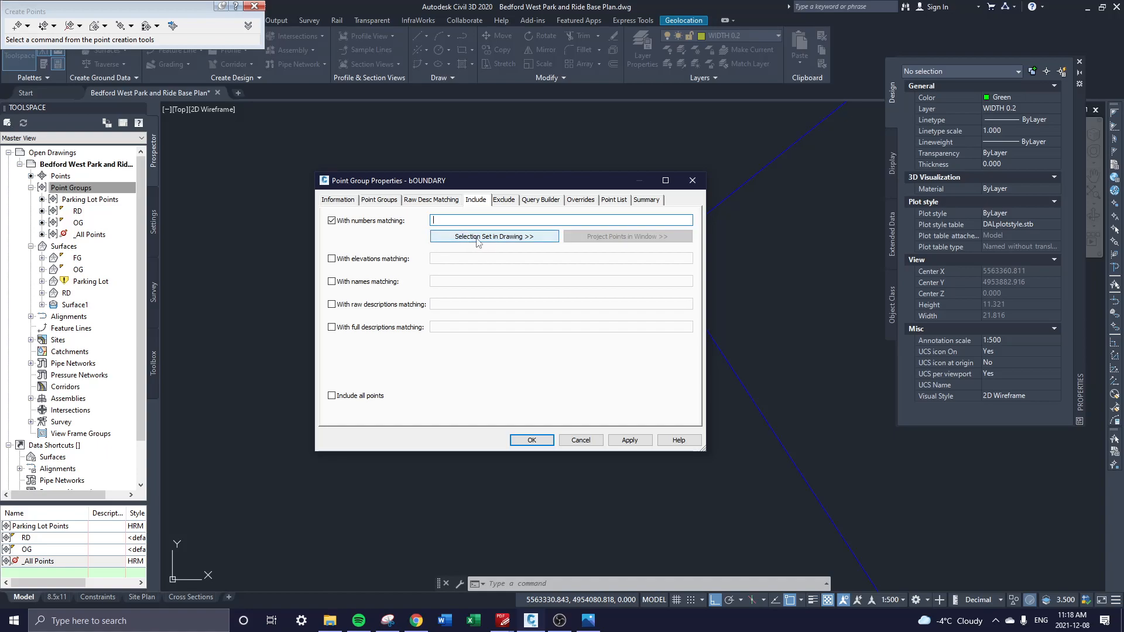
pyautogui.click(508, 237)
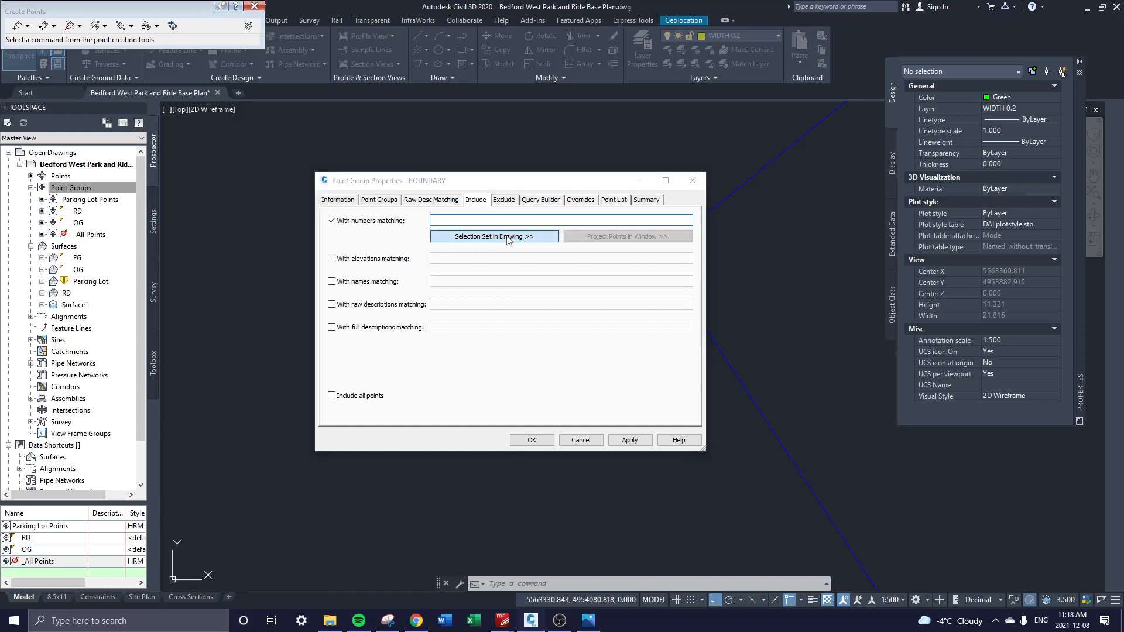
pyautogui.scroll(-12, 652, 291)
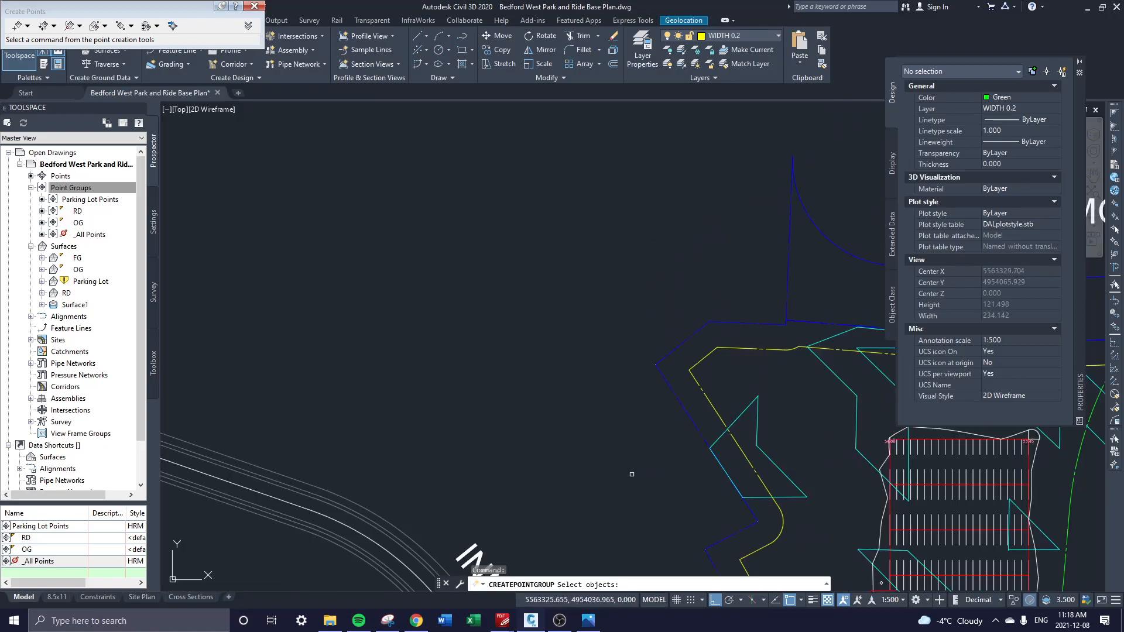
pyautogui.scroll(12, 699, 370)
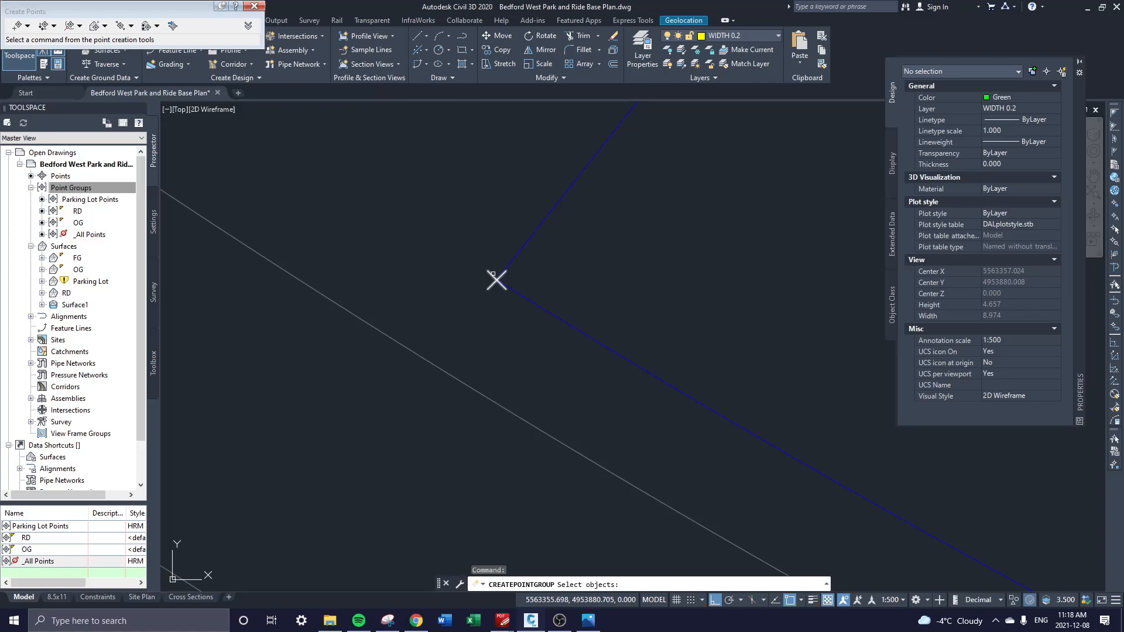
pyautogui.click(497, 280)
pyautogui.press('Return')
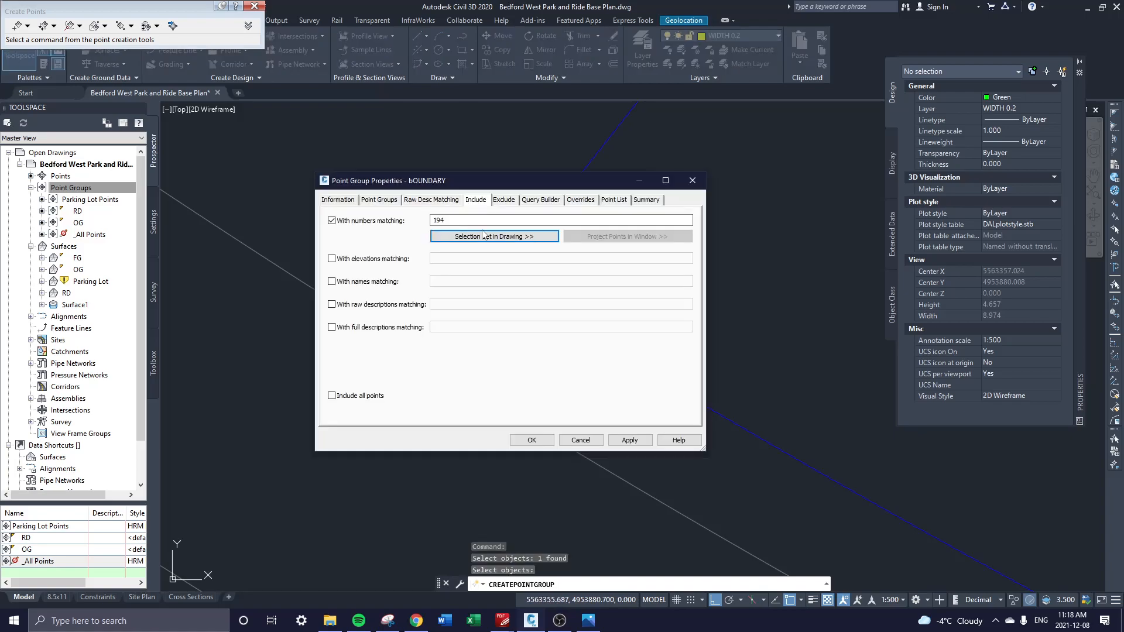
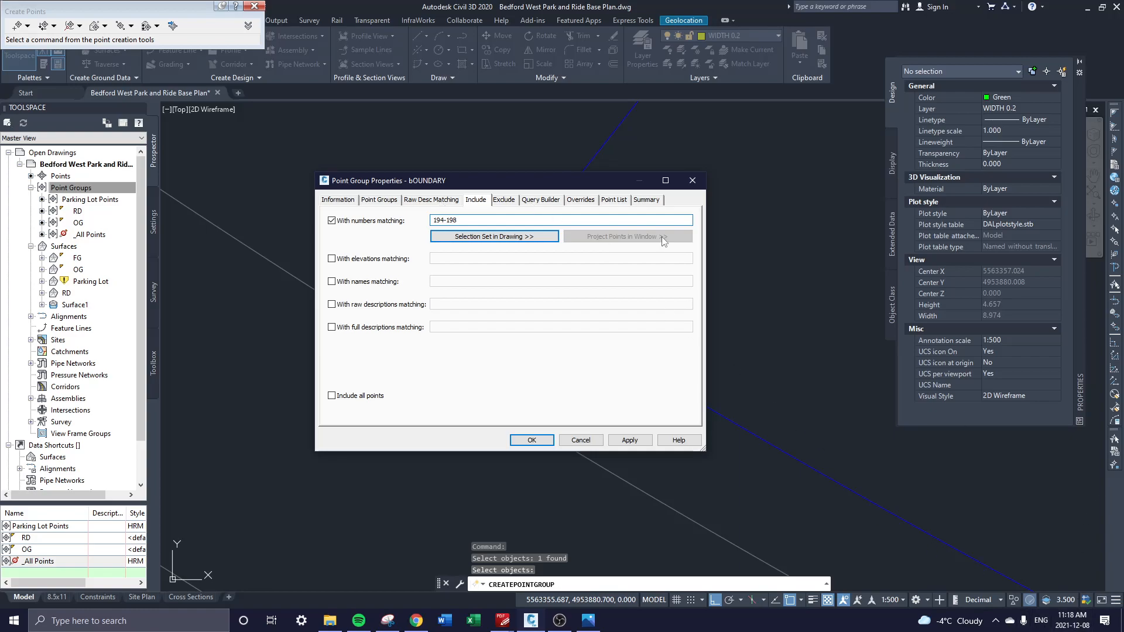
pyautogui.click(541, 442)
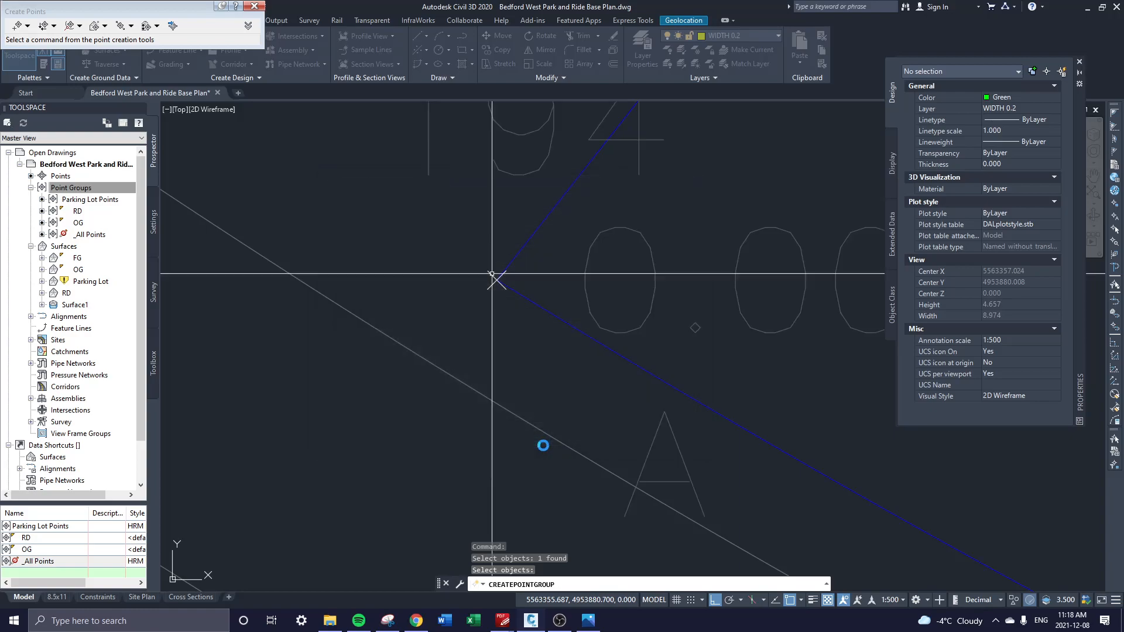
# - Select all points of the bOUNDARY group and set their style to HRM POINT and their label style to Description Only
pyautogui.scroll(-2, 521, 298)
pyautogui.moveTo(596, 302); pyautogui.dragTo(653, 387, button='middle')
pyautogui.rightClick(87, 201)
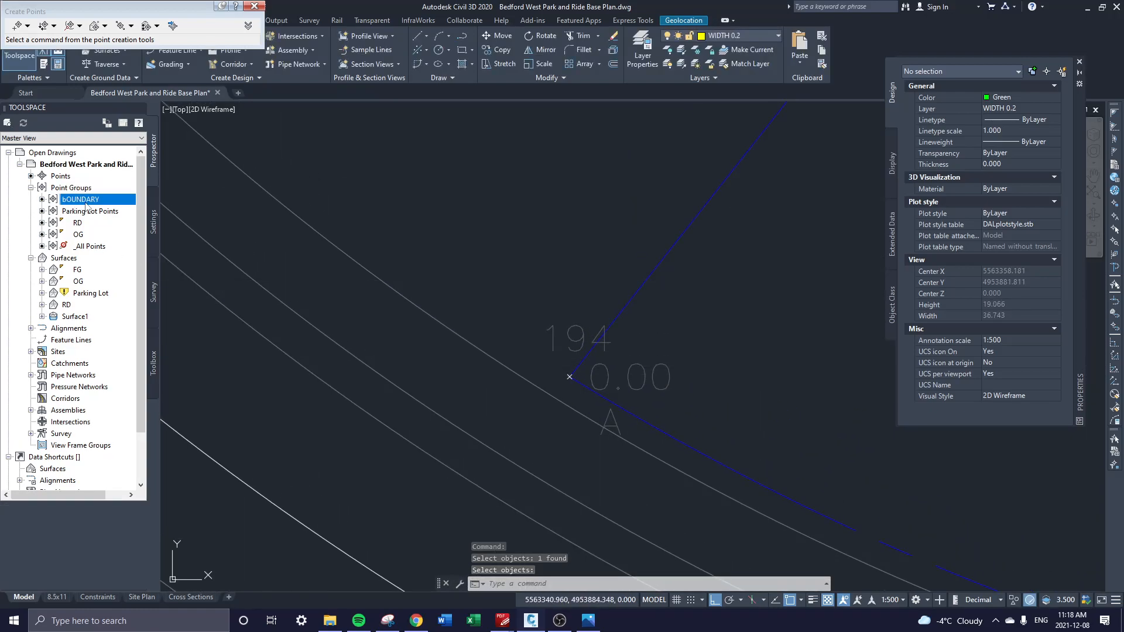
pyautogui.click(140, 366)
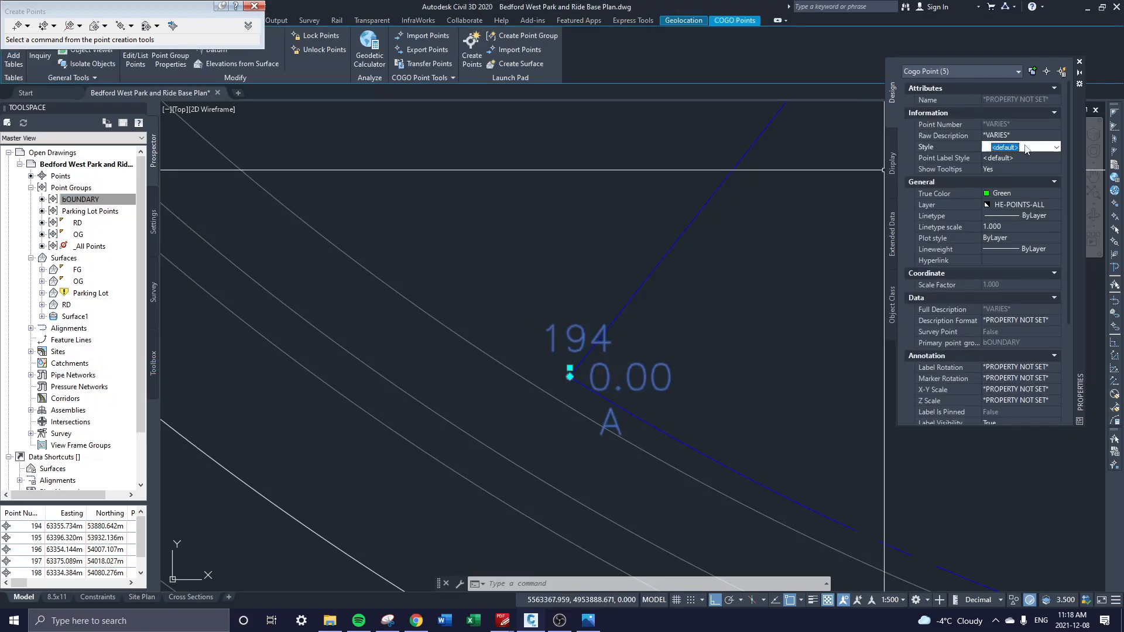
pyautogui.click(1026, 149)
pyautogui.click(1023, 170)
pyautogui.click(1027, 159)
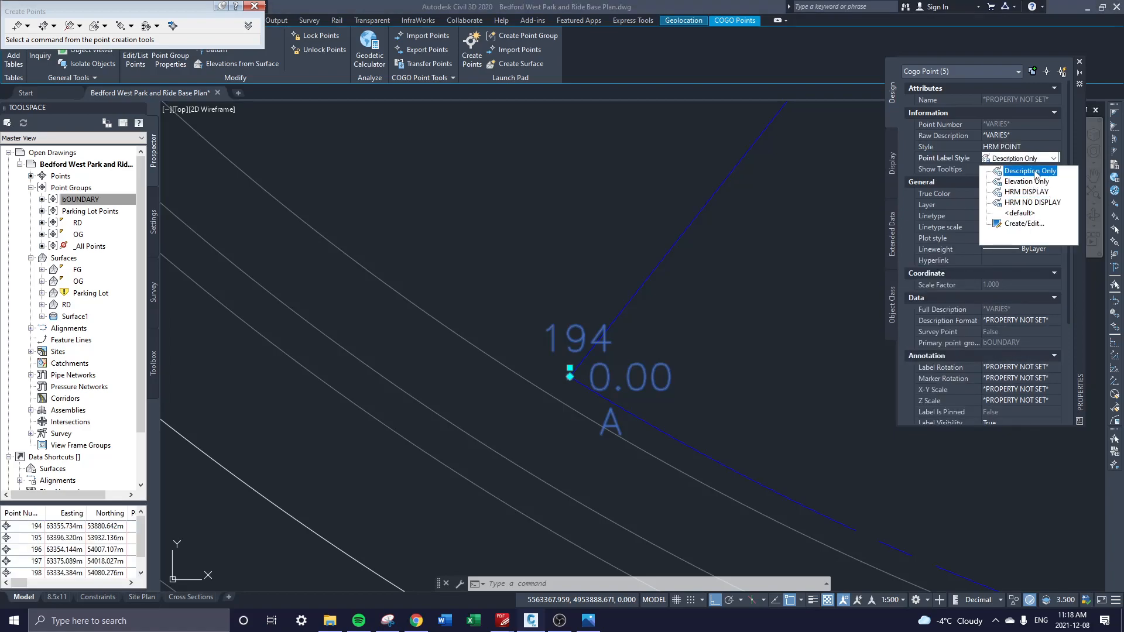
pyautogui.click(1036, 172)
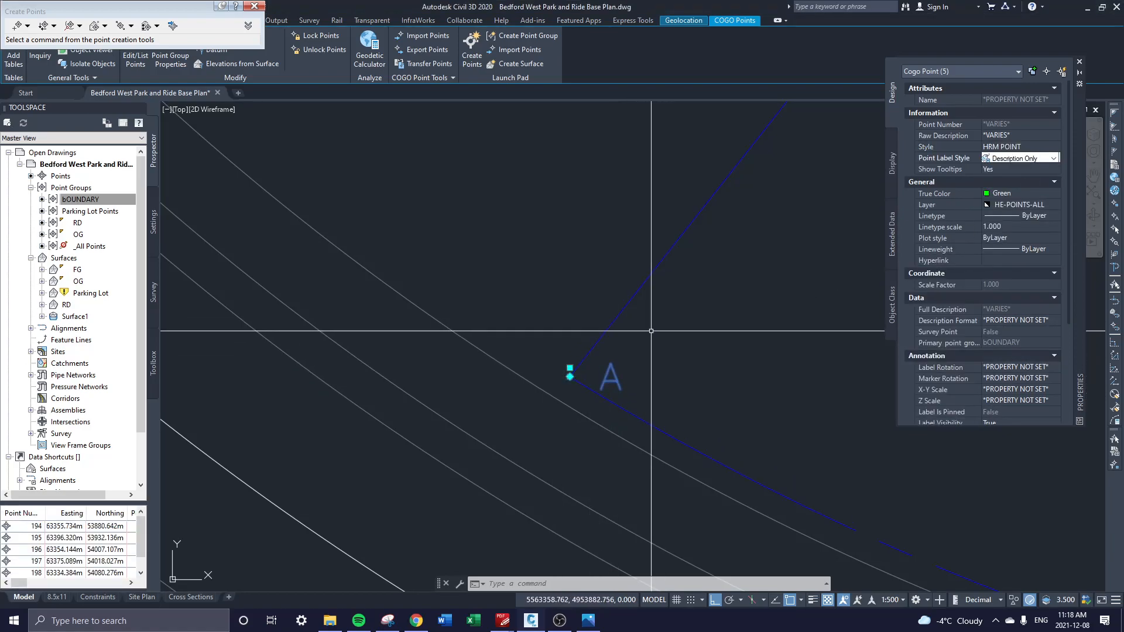
pyautogui.scroll(-2, 651, 330)
pyautogui.press('Escape')
# - Review the boundary point labels around the western notch and inspect the coordinate properties of point D
pyautogui.scroll(-5, 666, 363)
pyautogui.moveTo(615, 188); pyautogui.dragTo(570, 325, button='middle')
pyautogui.moveTo(604, 169); pyautogui.dragTo(571, 324, button='middle')
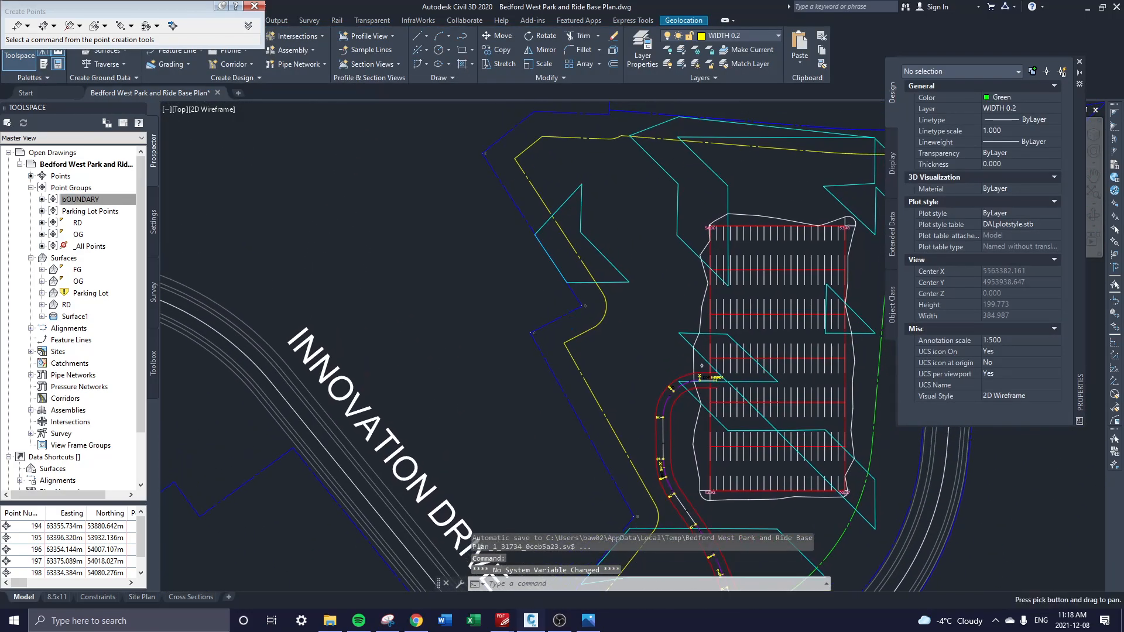
pyautogui.moveTo(622, 299)
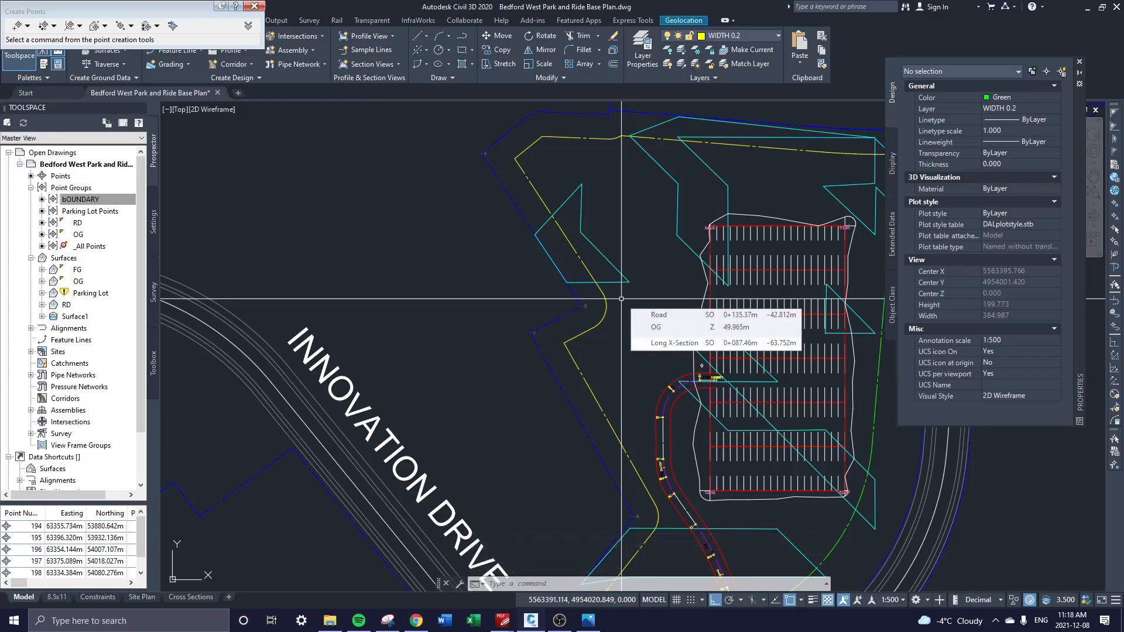
pyautogui.scroll(6, 599, 317)
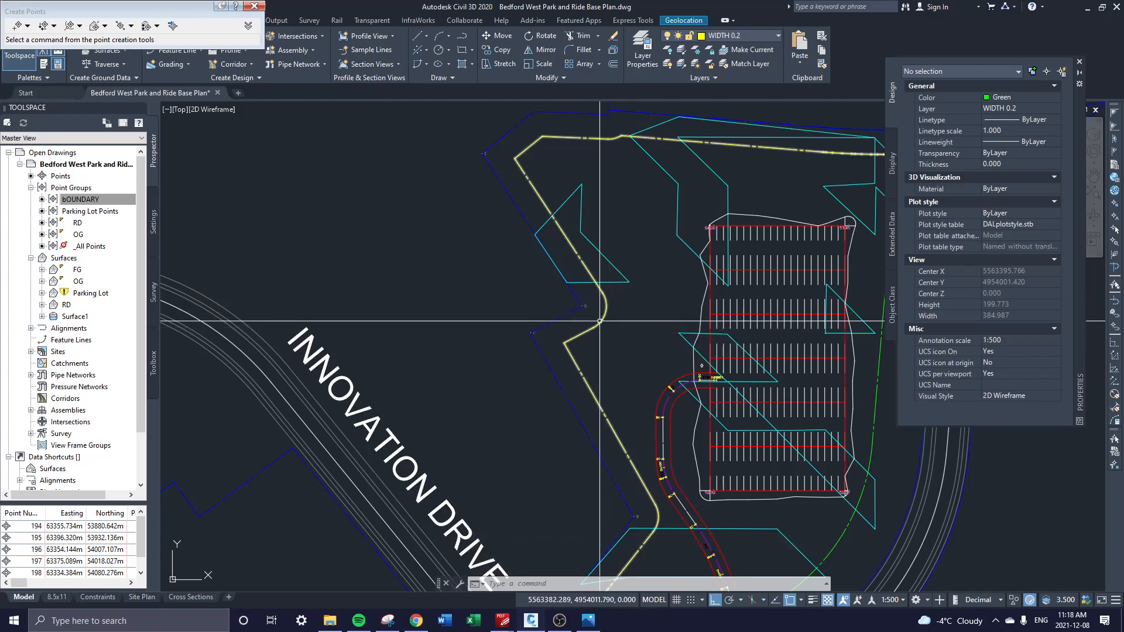
pyautogui.click(548, 272)
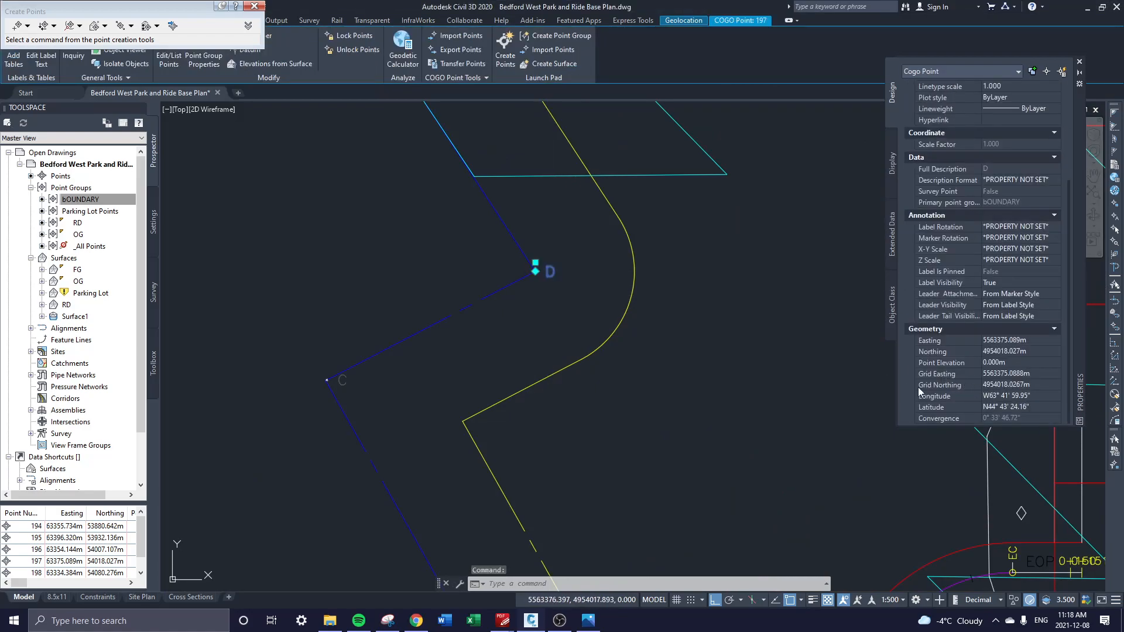
pyautogui.scroll(-4, 711, 261)
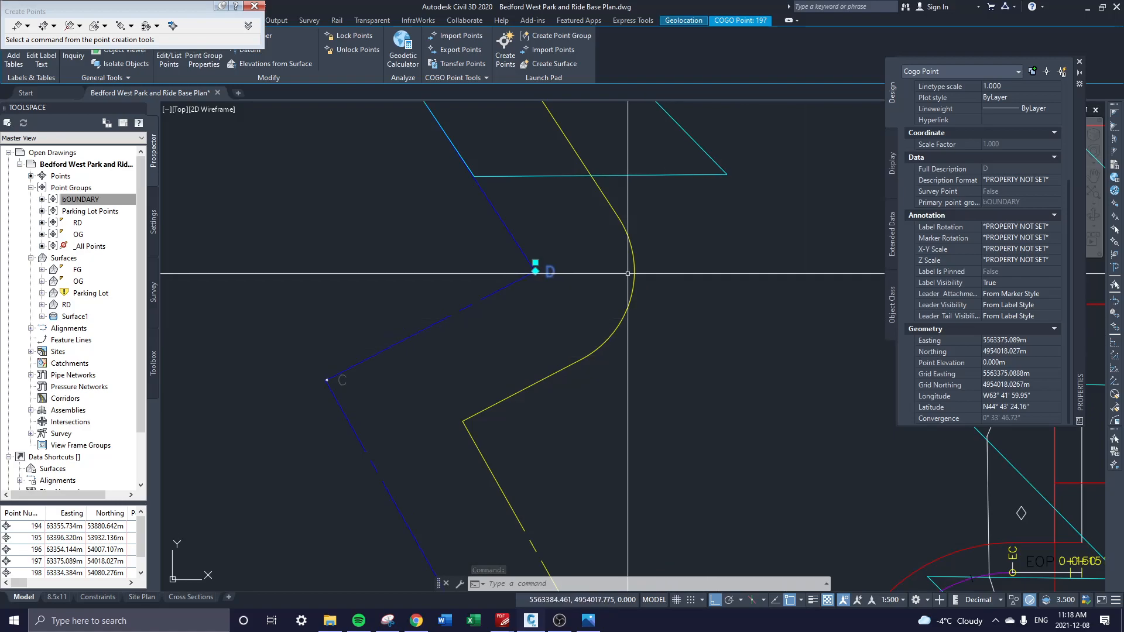
pyautogui.press('Escape')
pyautogui.scroll(-4, 498, 176)
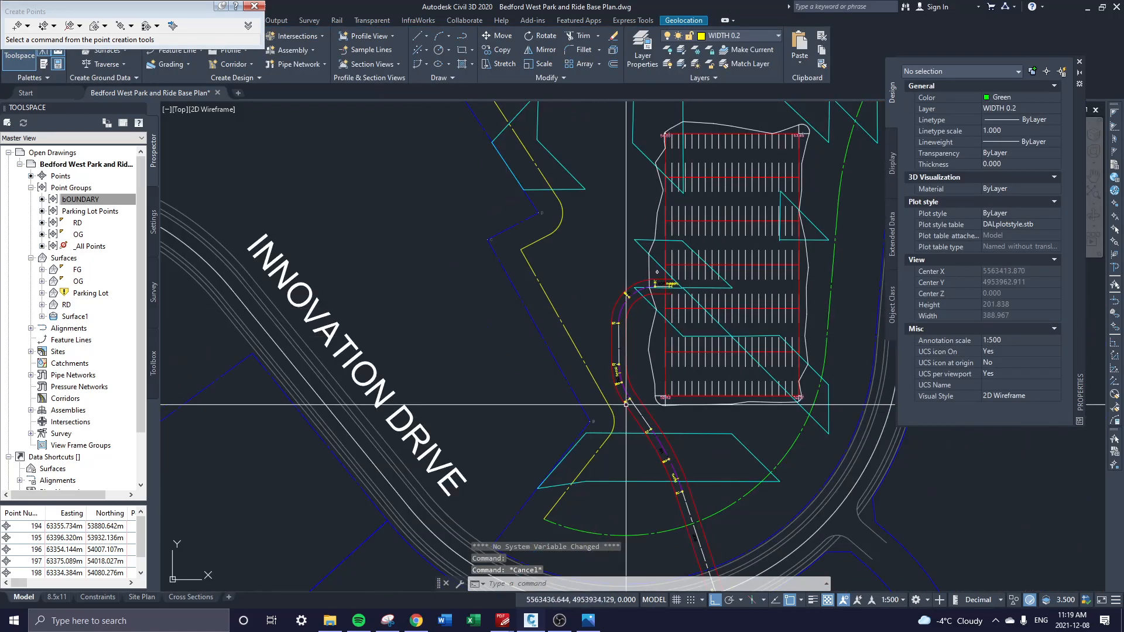
# - Close the Create Points tools
pyautogui.click(253, 7)
pyautogui.click(78, 203)
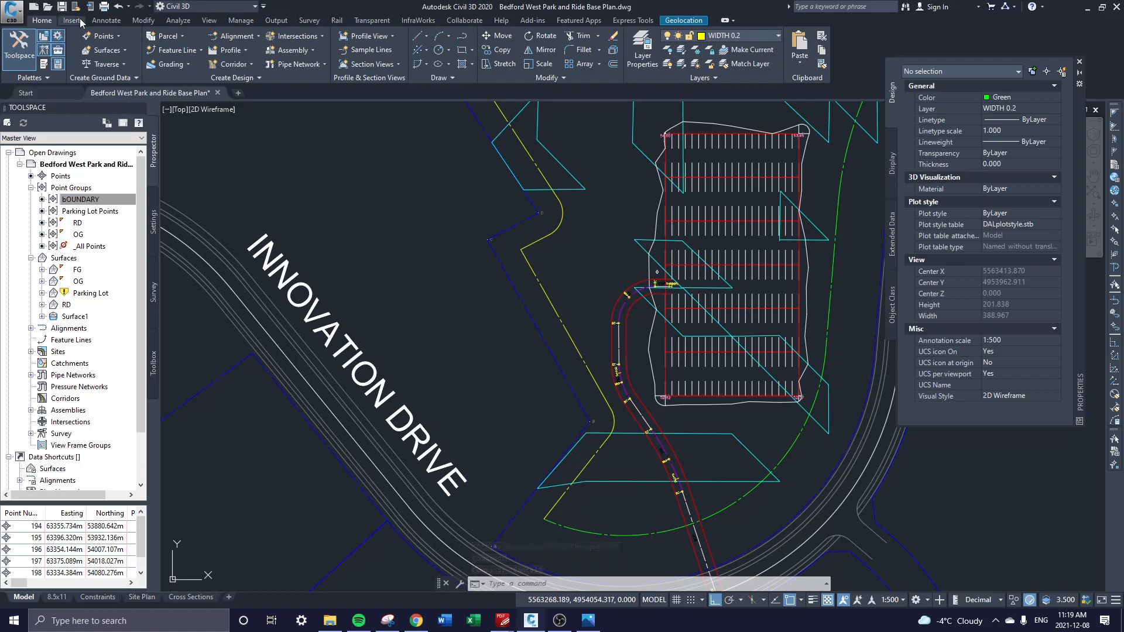
pyautogui.rightClick(96, 204)
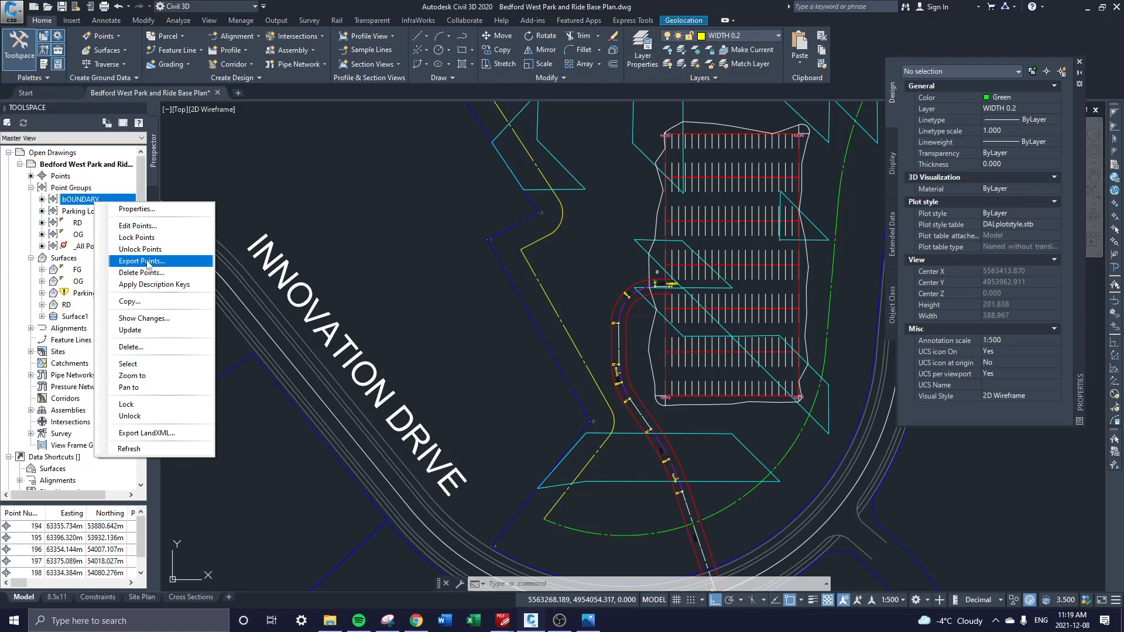
pyautogui.press('Escape')
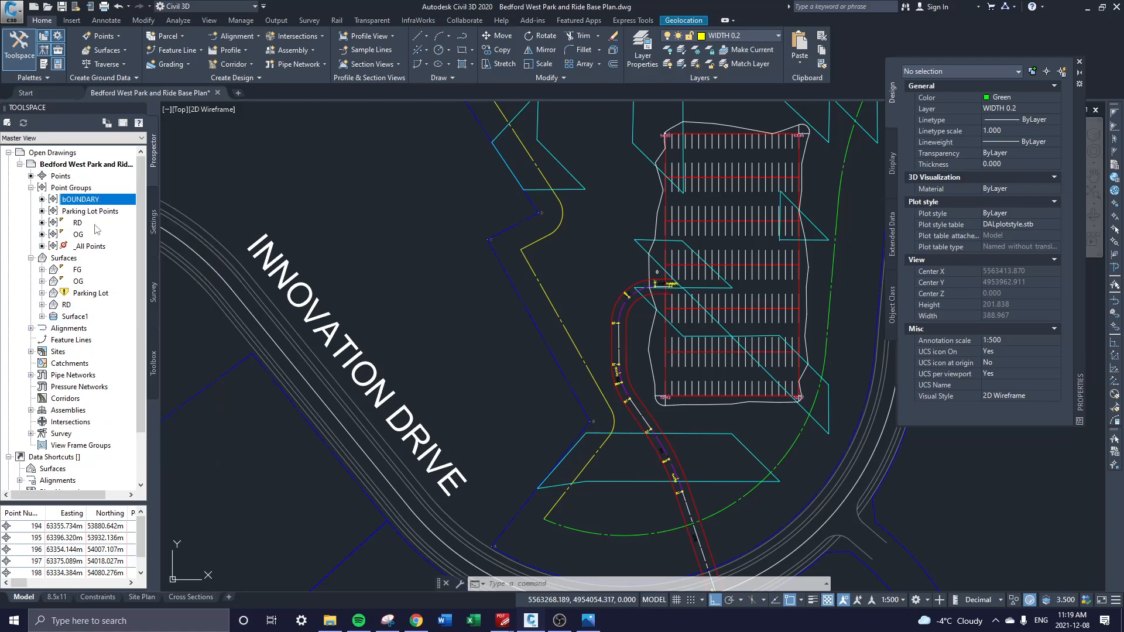
pyautogui.click(82, 214)
pyautogui.rightClick(80, 216)
pyautogui.click(124, 271)
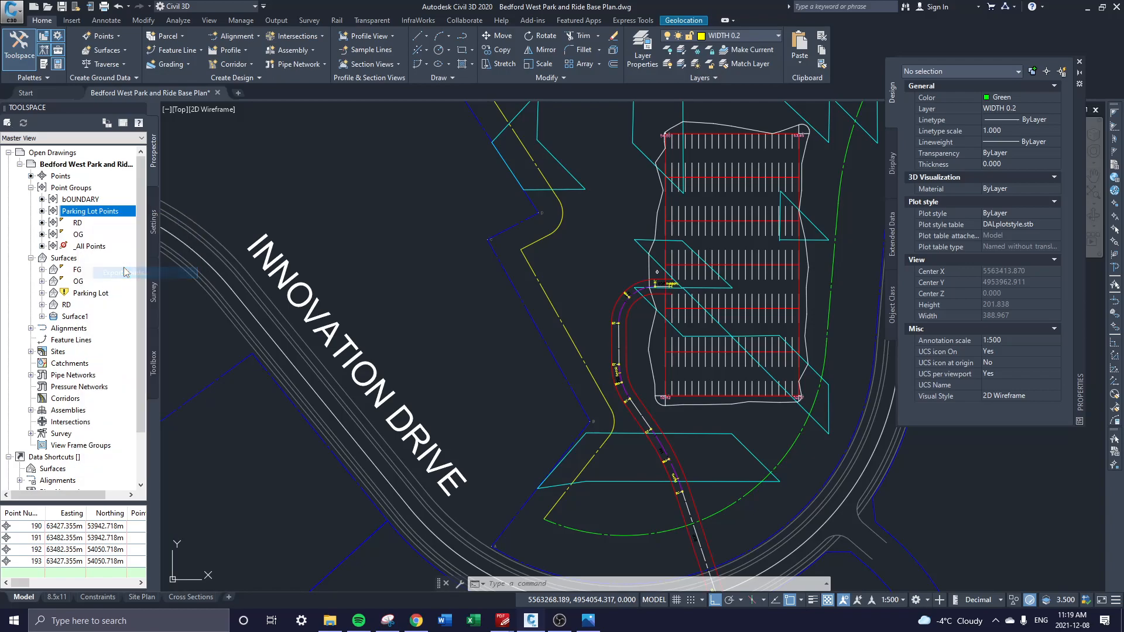
pyautogui.click(518, 241)
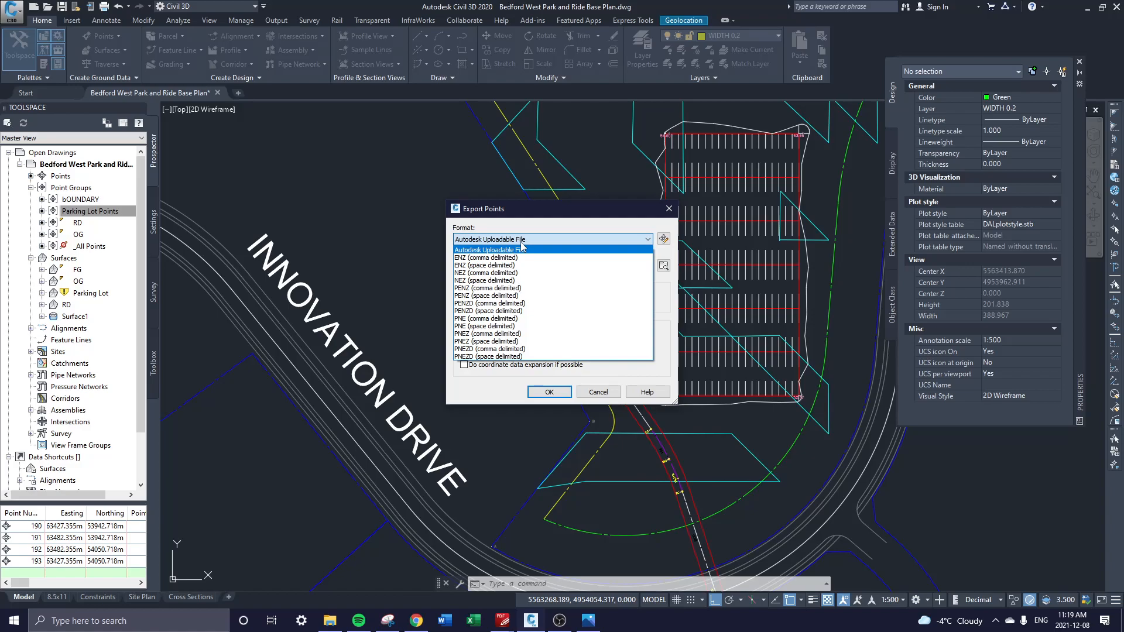
pyautogui.click(530, 250)
pyautogui.press('Escape')
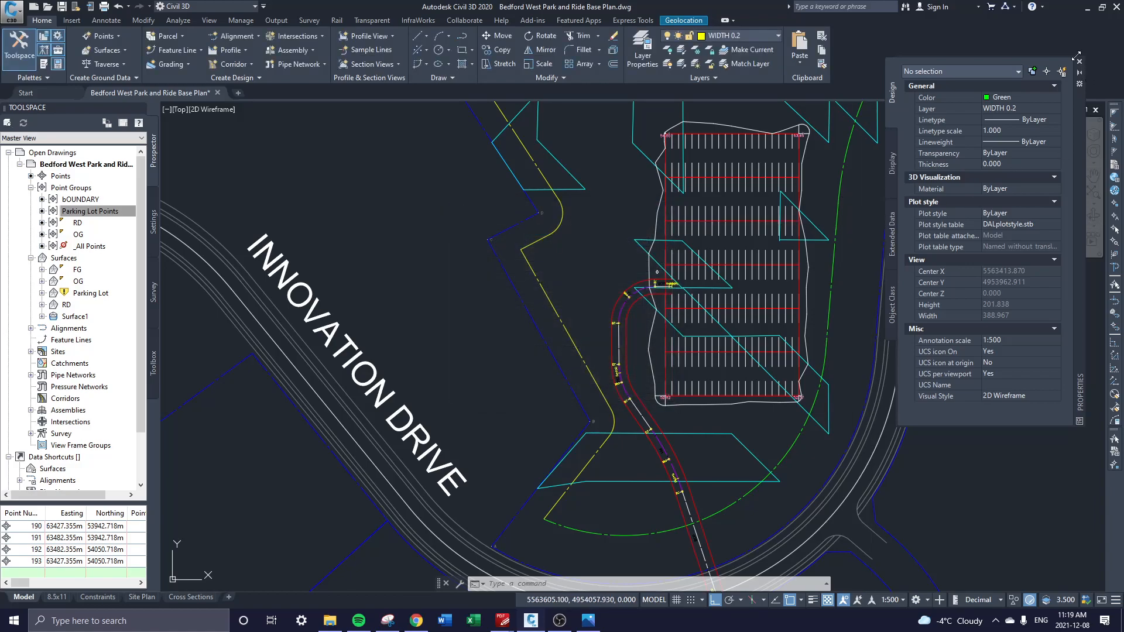
# - Close the object properties palette and open the point export for the Parking Lot Points group, clear of the coordinate tables
pyautogui.click(1081, 64)
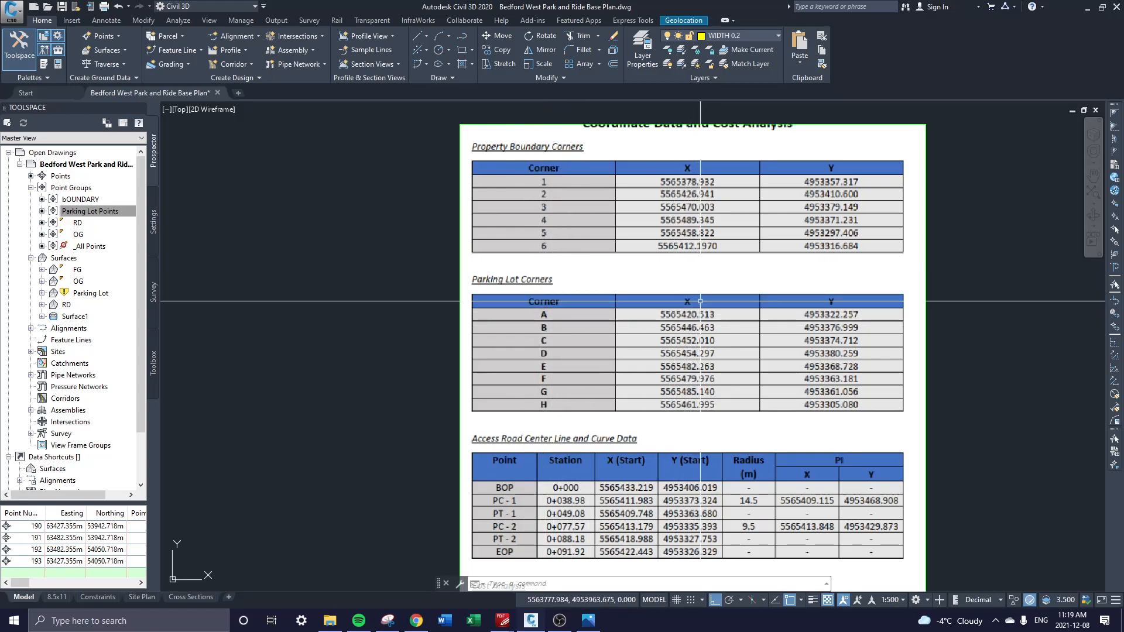
pyautogui.rightClick(73, 210)
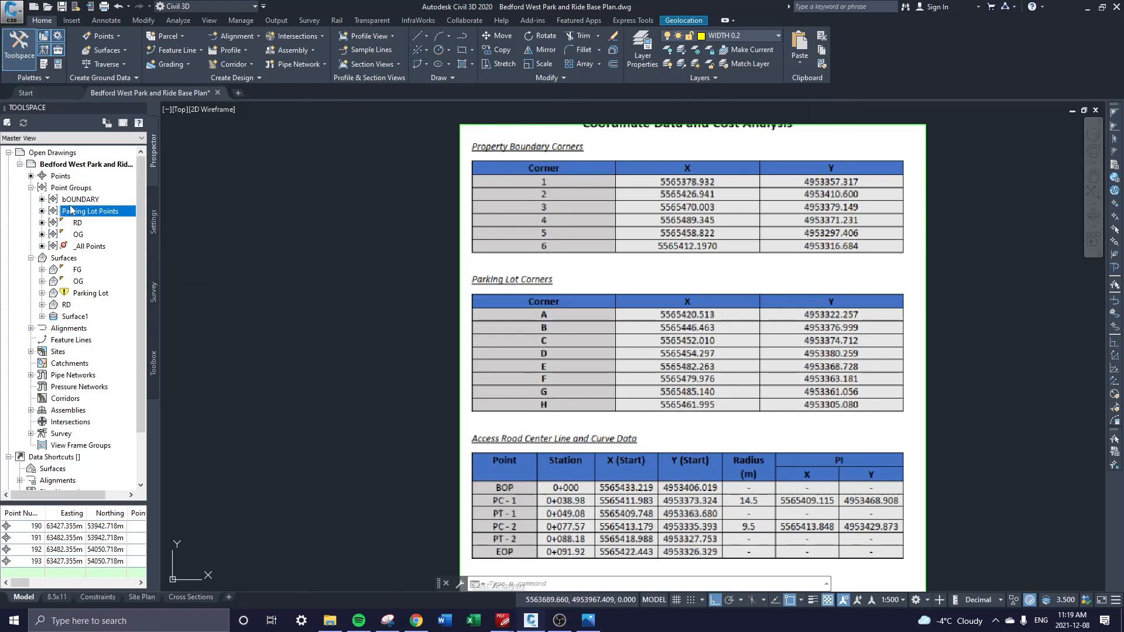
pyautogui.click(131, 269)
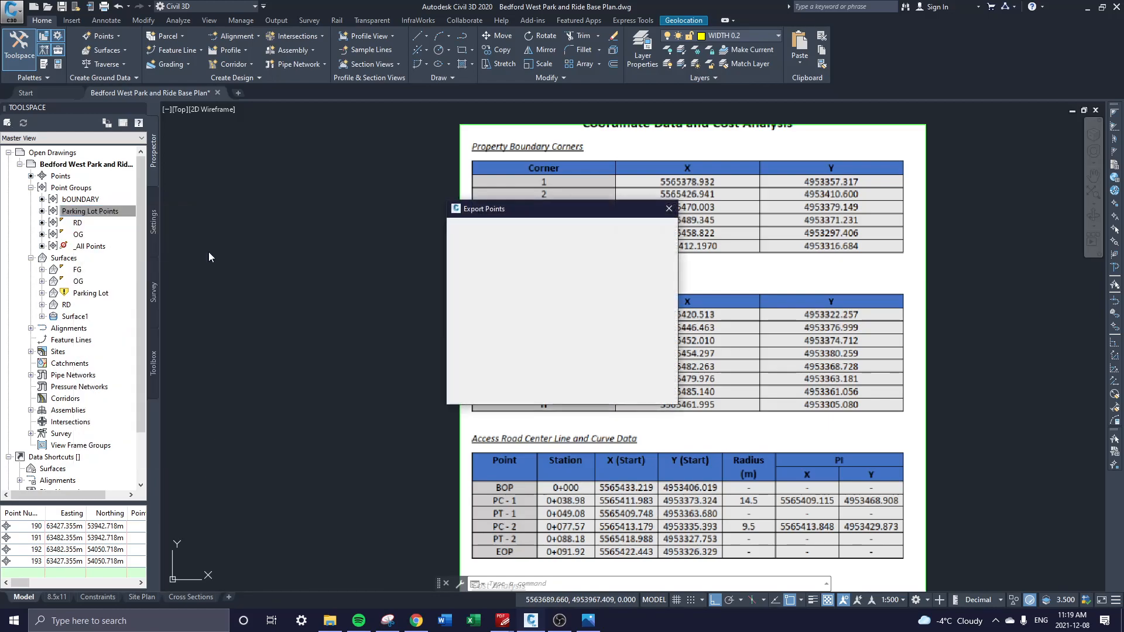
pyautogui.moveTo(459, 213); pyautogui.dragTo(235, 195)
pyautogui.click(270, 224)
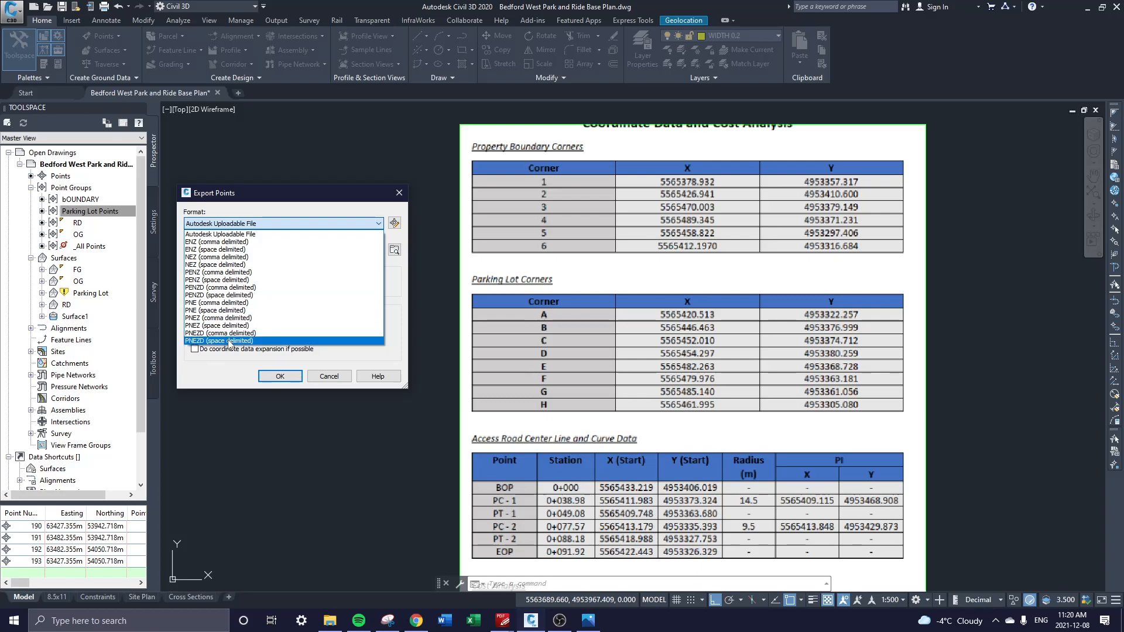
pyautogui.click(220, 234)
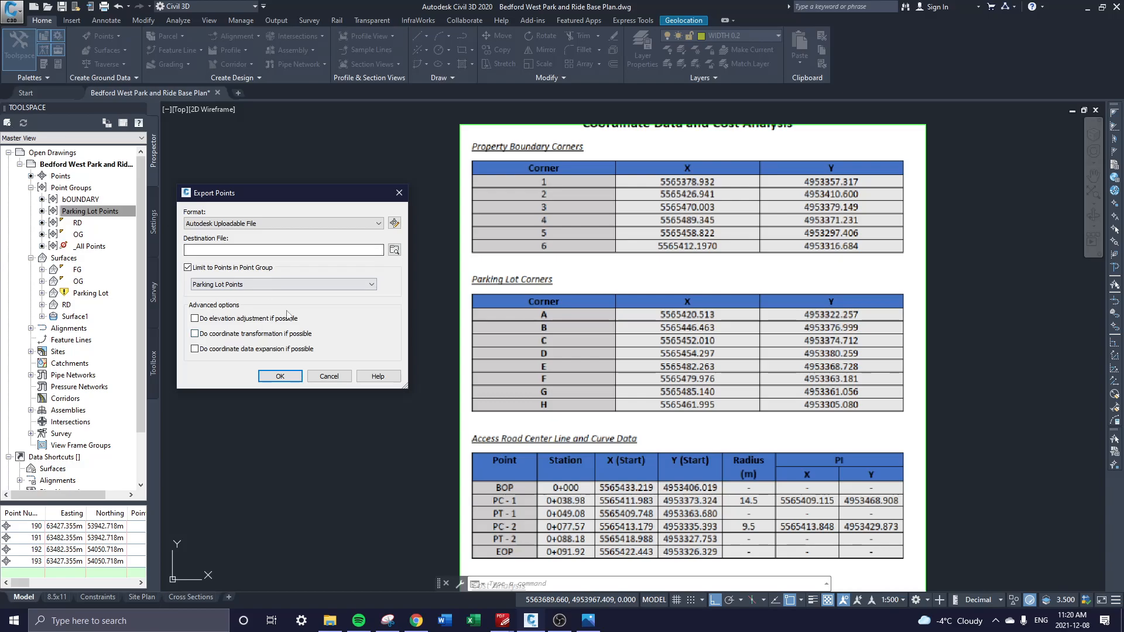
pyautogui.click(394, 250)
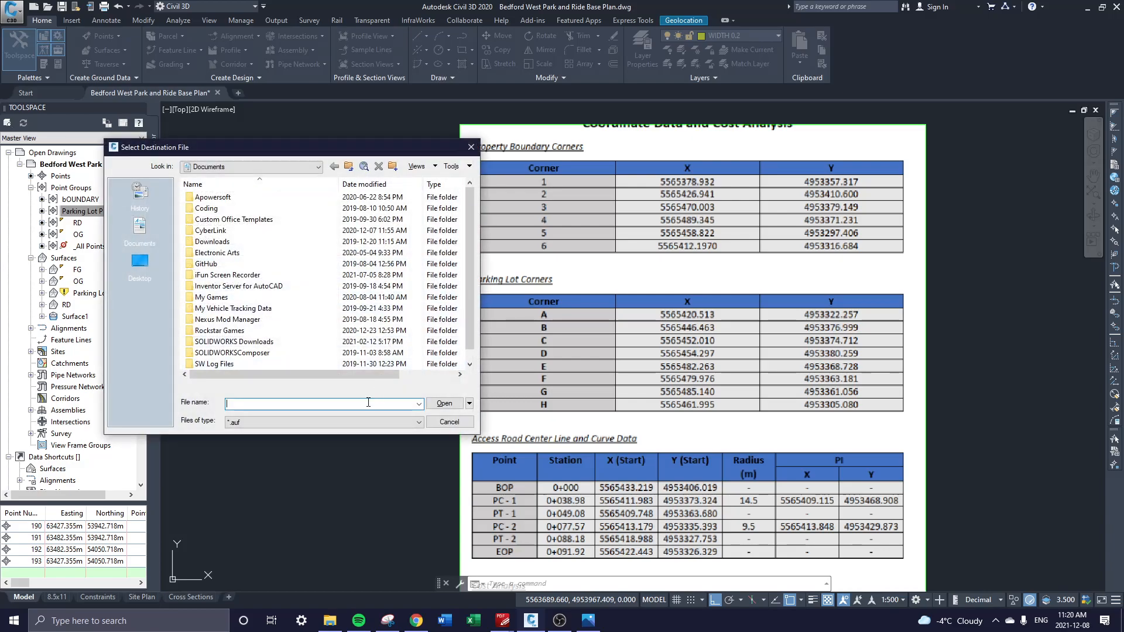
pyautogui.click(290, 423)
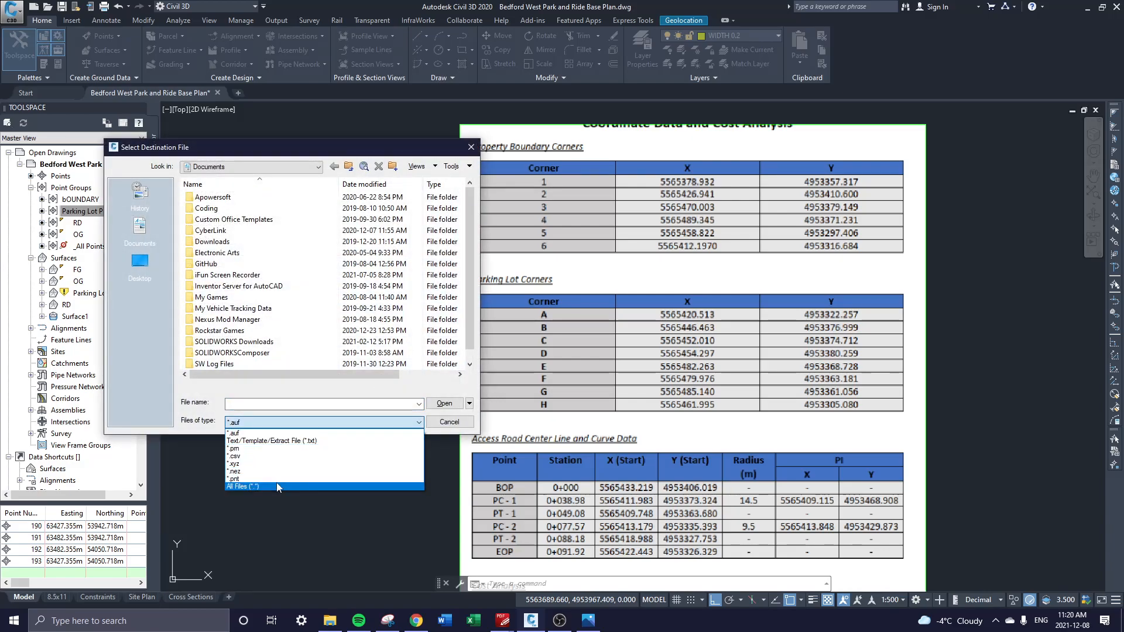
pyautogui.click(288, 456)
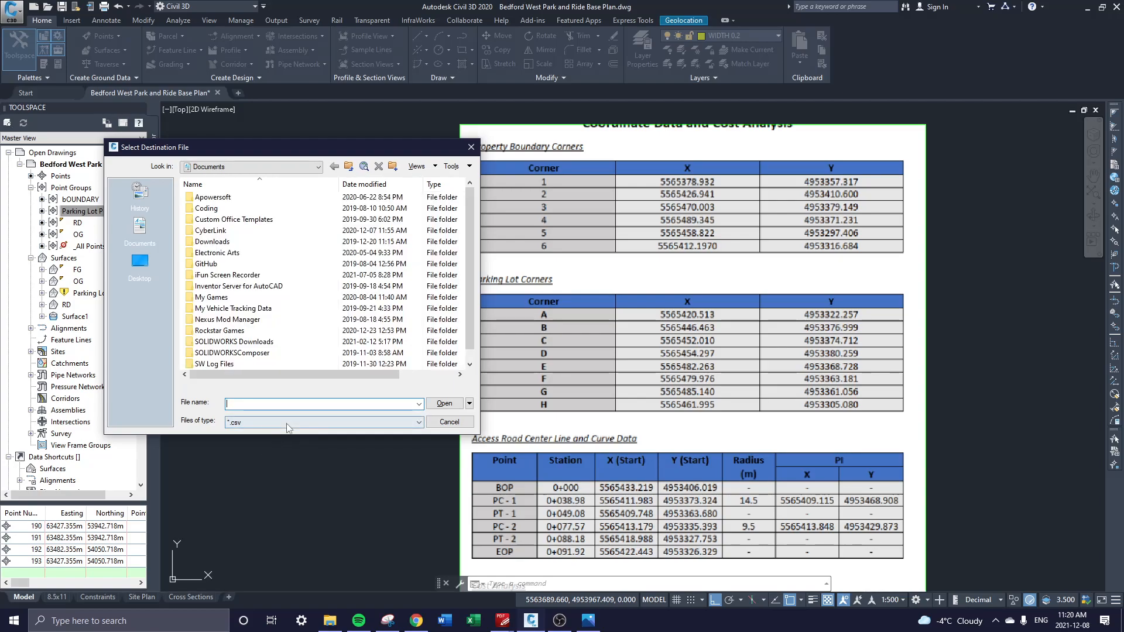
pyautogui.click(471, 147)
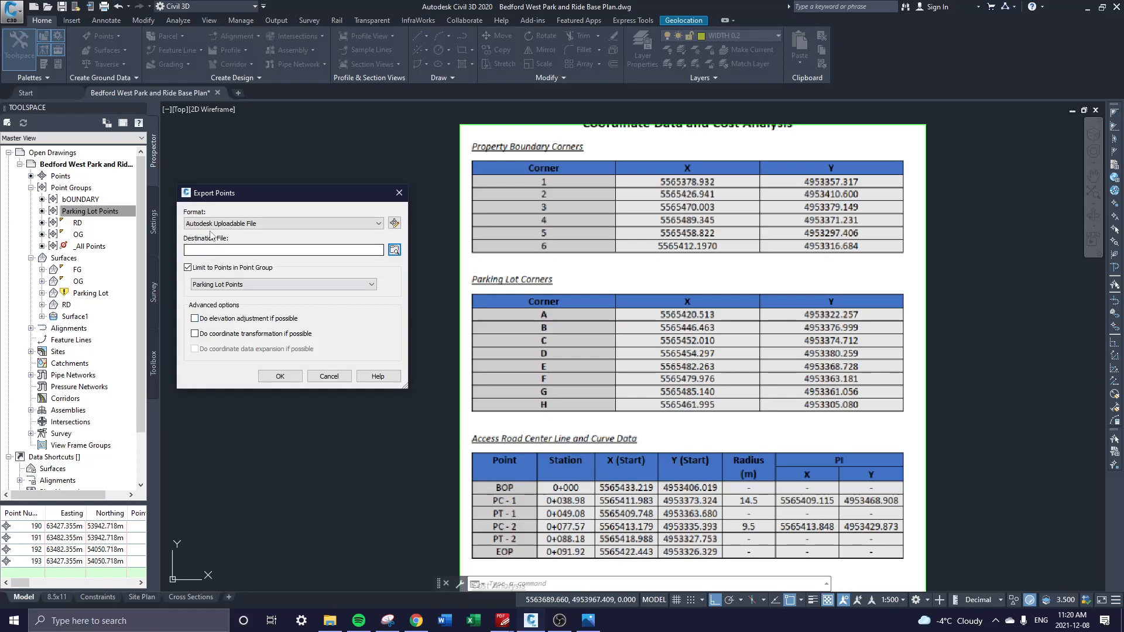
# - Review the available point file formats, checking the PNEZD (comma delimited) format and what copying it offers
pyautogui.click(394, 223)
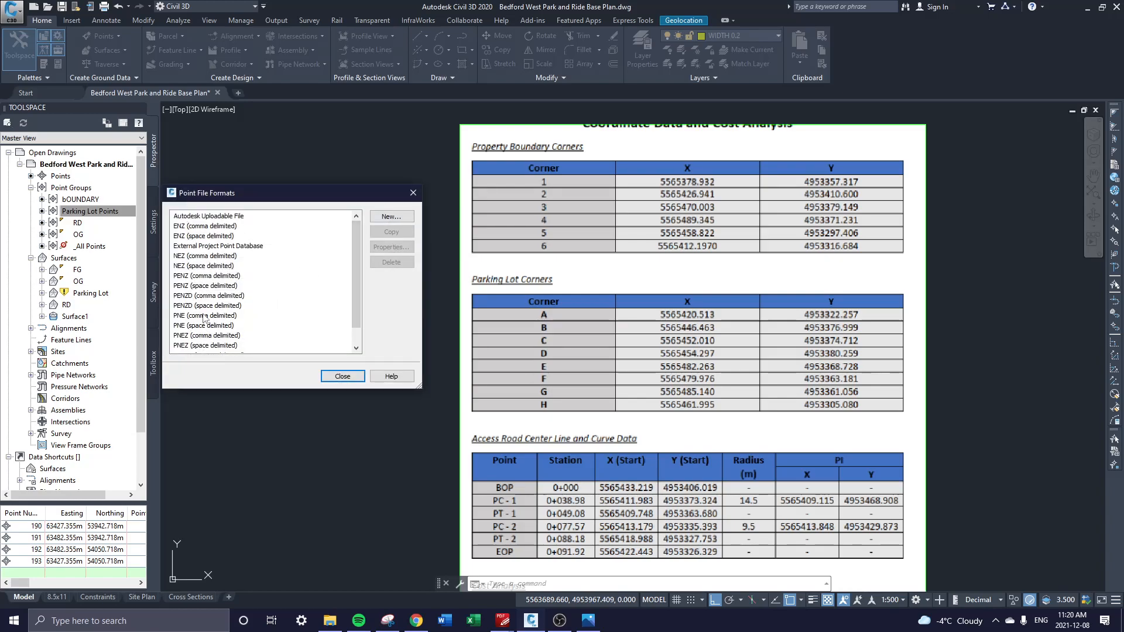
pyautogui.scroll(-1, 197, 346)
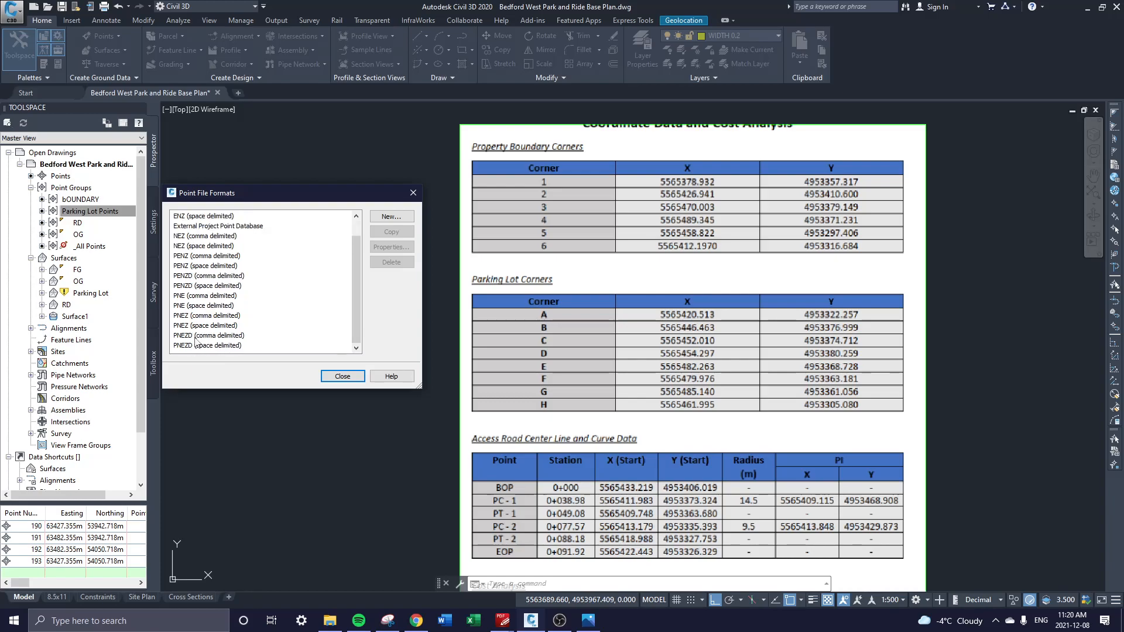
pyautogui.click(197, 335)
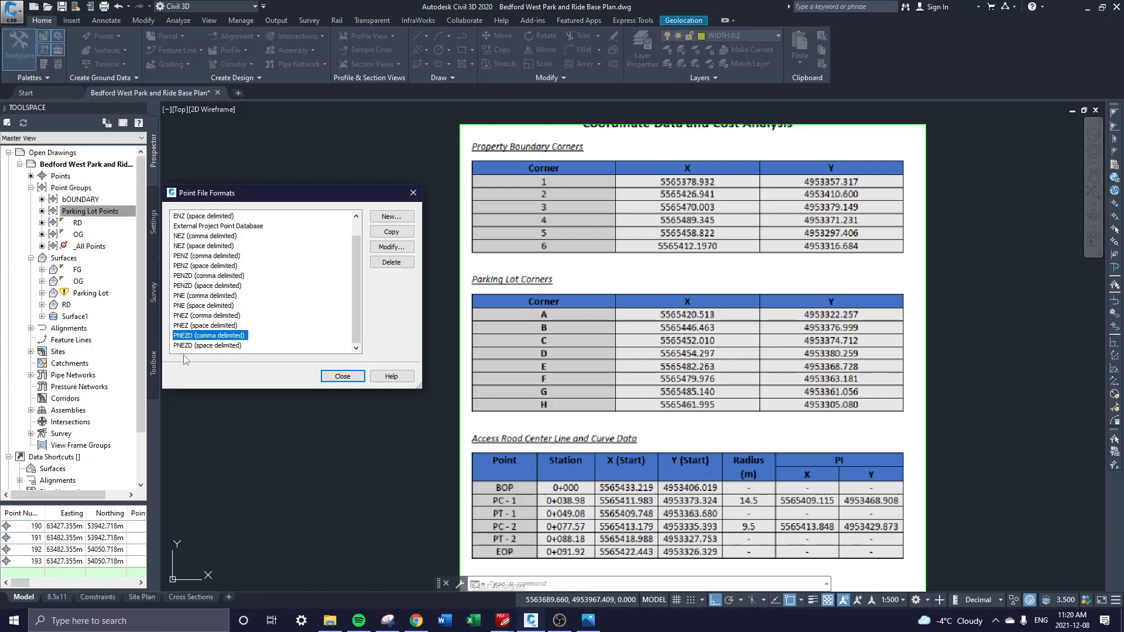
pyautogui.click(203, 326)
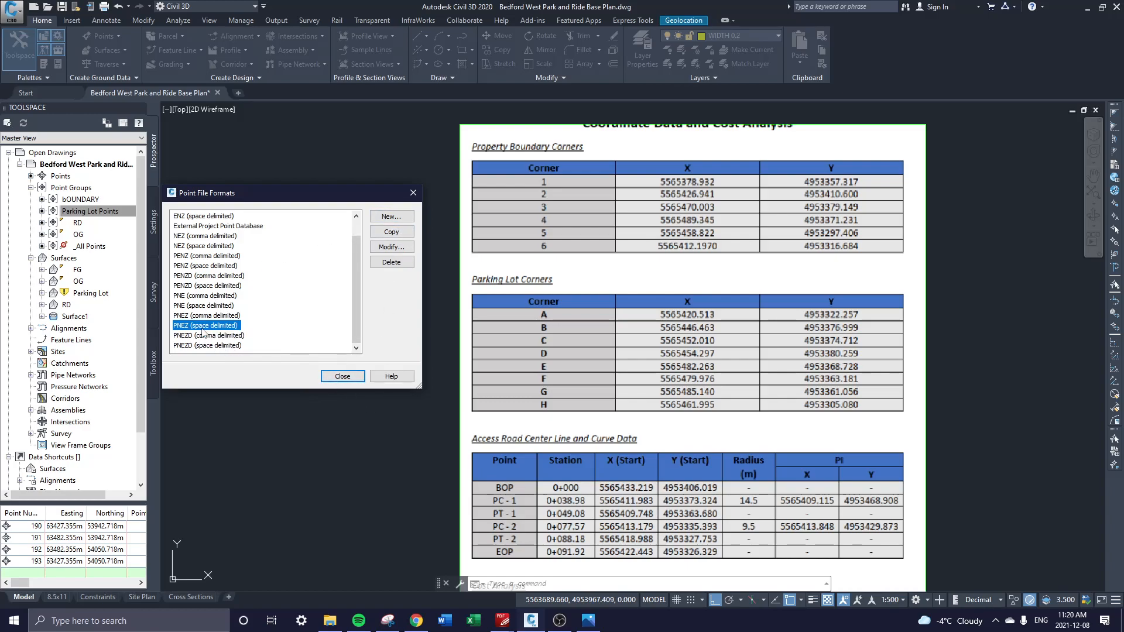
pyautogui.click(202, 336)
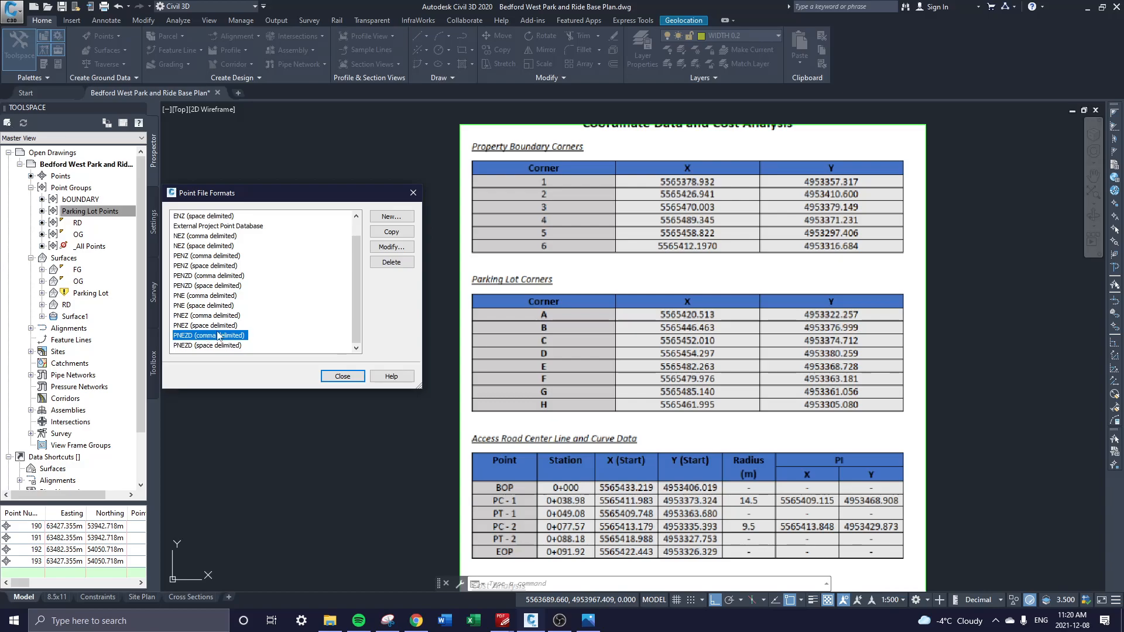
pyautogui.click(394, 232)
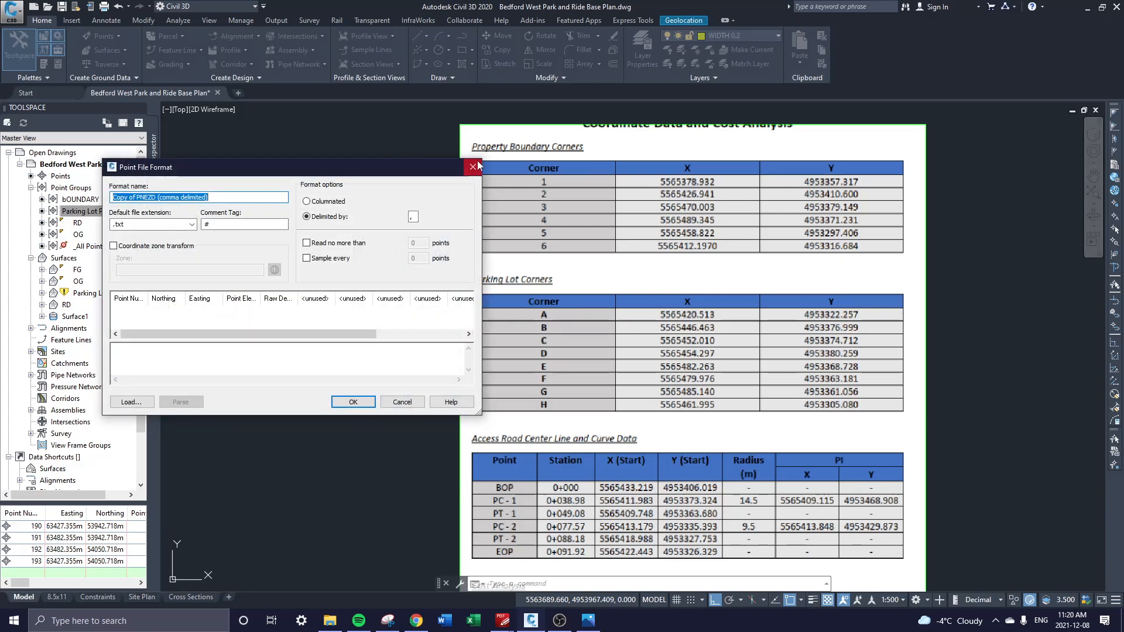
pyautogui.click(472, 168)
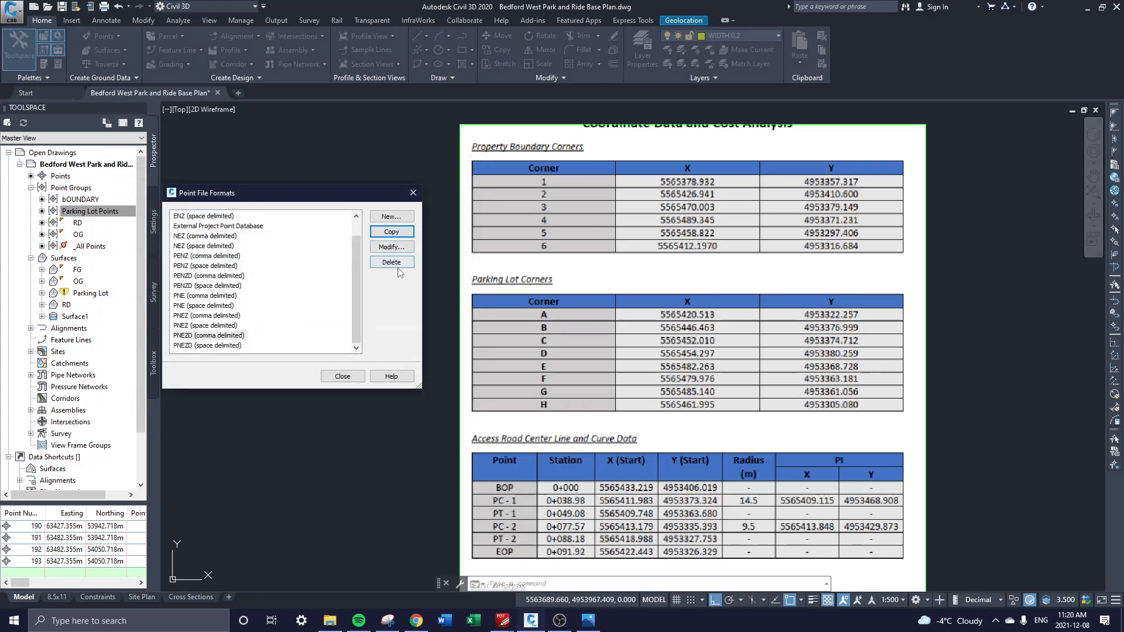
pyautogui.scroll(1, 203, 343)
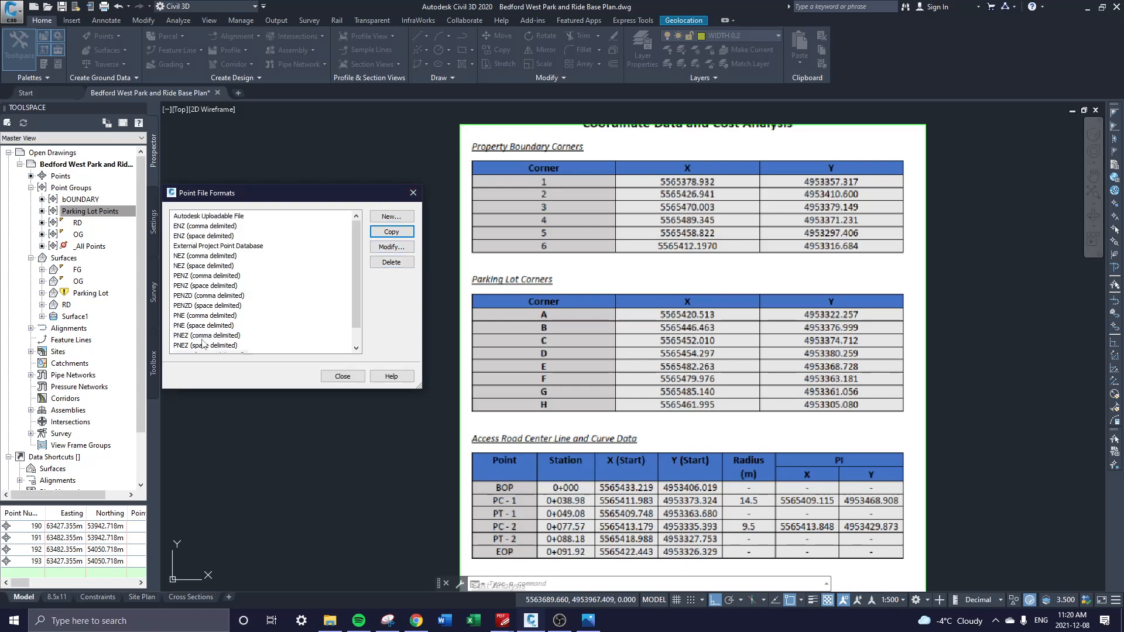
pyautogui.click(223, 217)
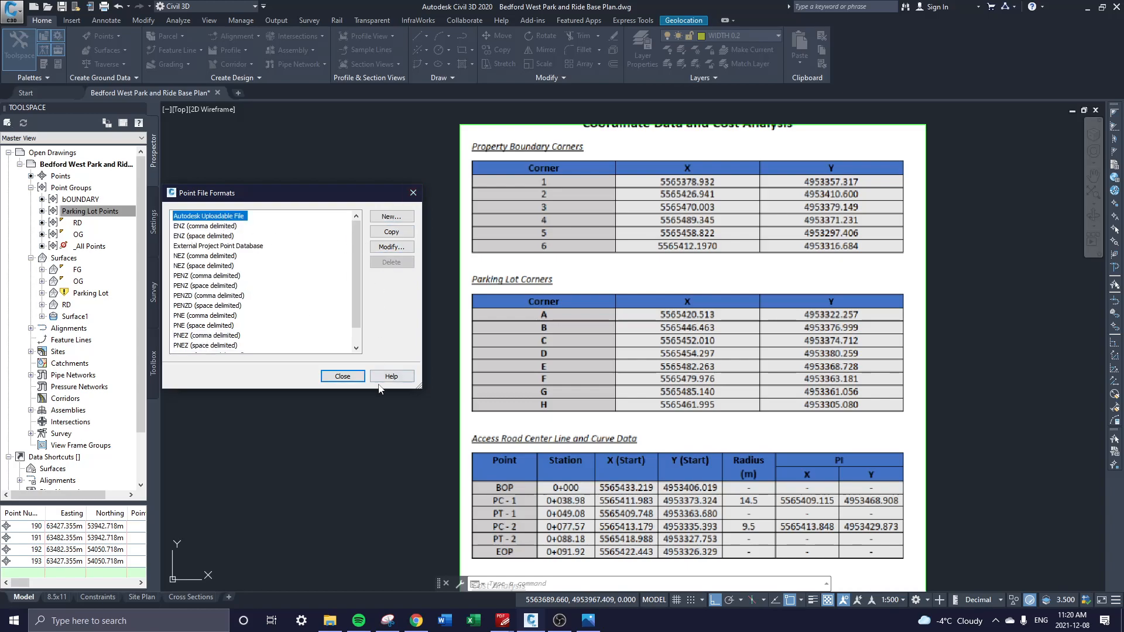
pyautogui.click(357, 376)
# - Set the point export format to PNEZD (space delimited)
pyautogui.scroll(-2, 269, 225)
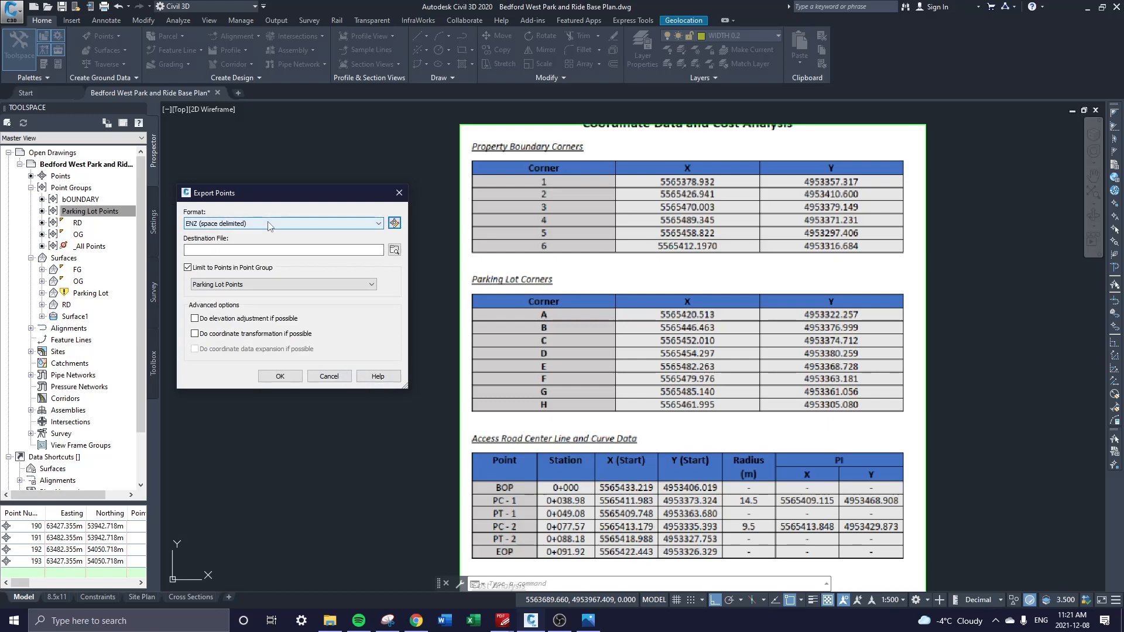
pyautogui.scroll(-7, 270, 225)
pyautogui.click(349, 224)
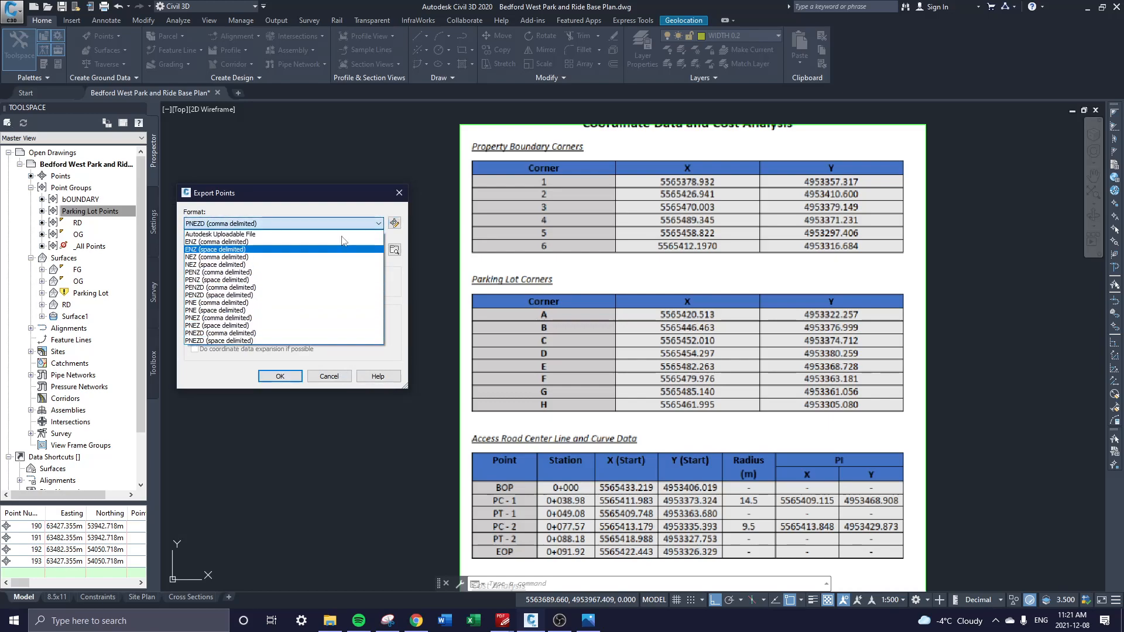
pyautogui.click(365, 221)
pyautogui.click(369, 223)
pyautogui.click(214, 333)
pyautogui.click(291, 224)
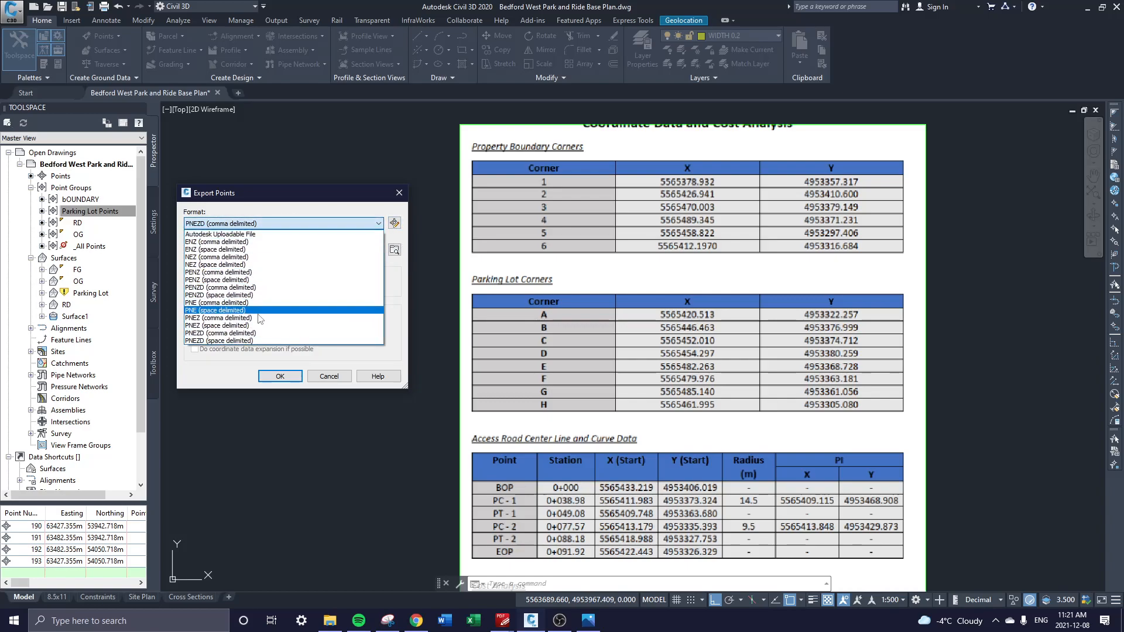
pyautogui.click(243, 341)
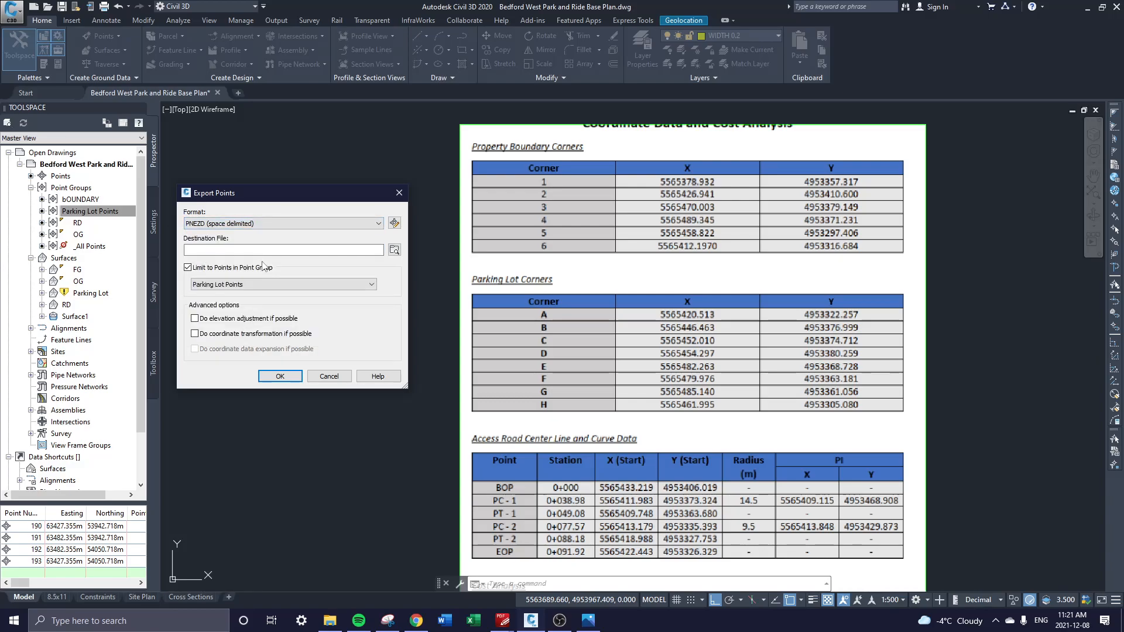
# - Set the export destination to a CSV file named pARK on the Desktop
pyautogui.click(395, 250)
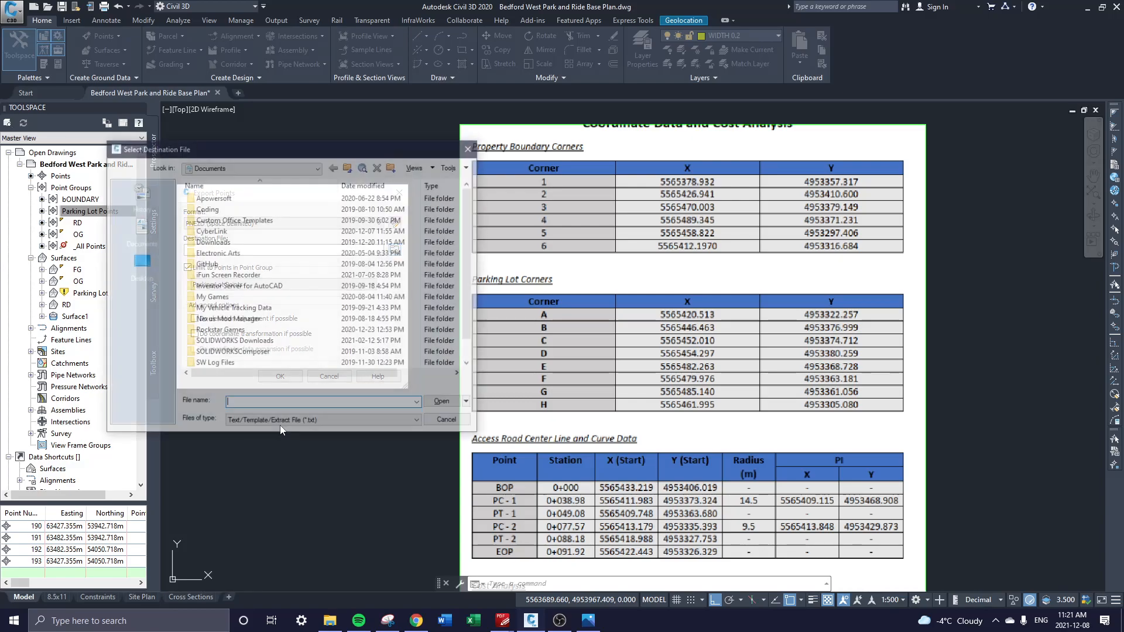
pyautogui.click(263, 423)
pyautogui.click(252, 455)
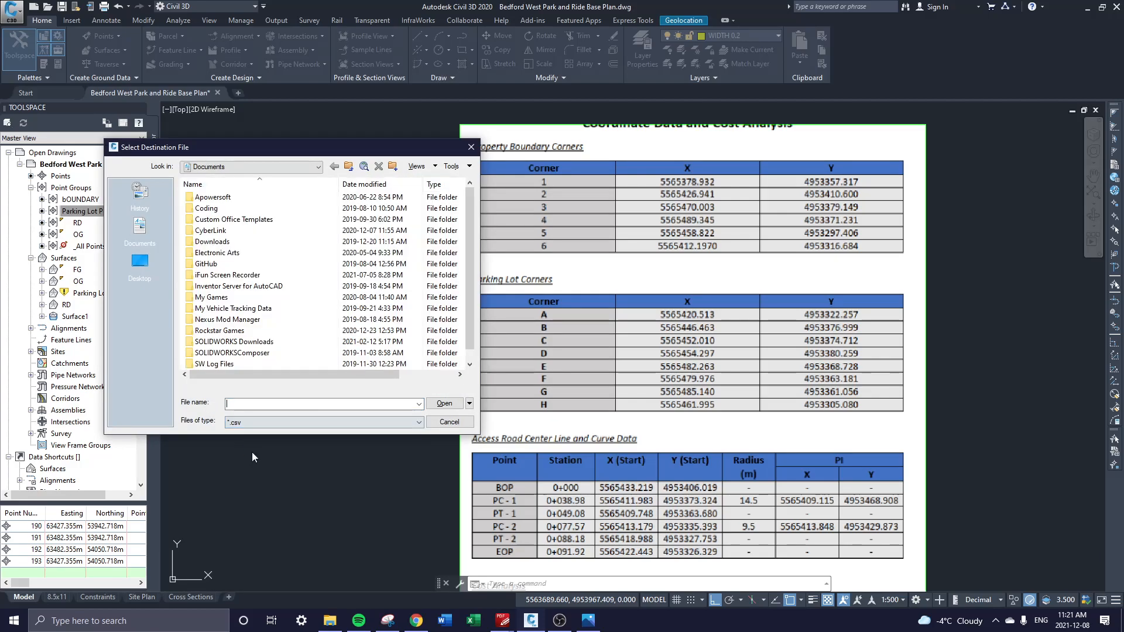
pyautogui.click(283, 404)
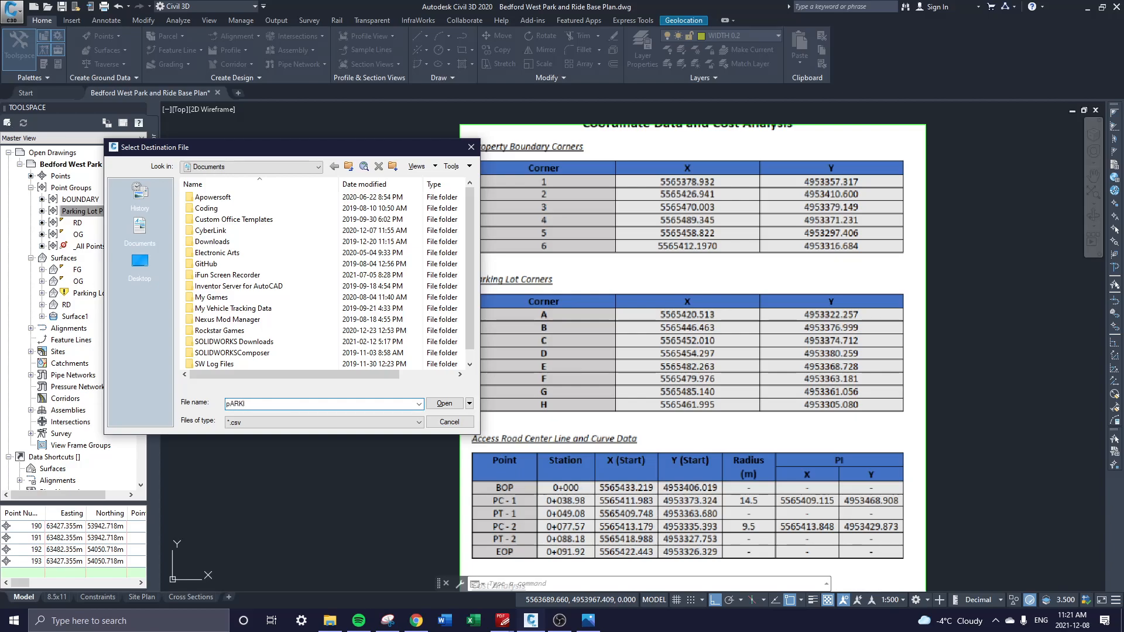
pyautogui.write('pARK')
pyautogui.click(141, 273)
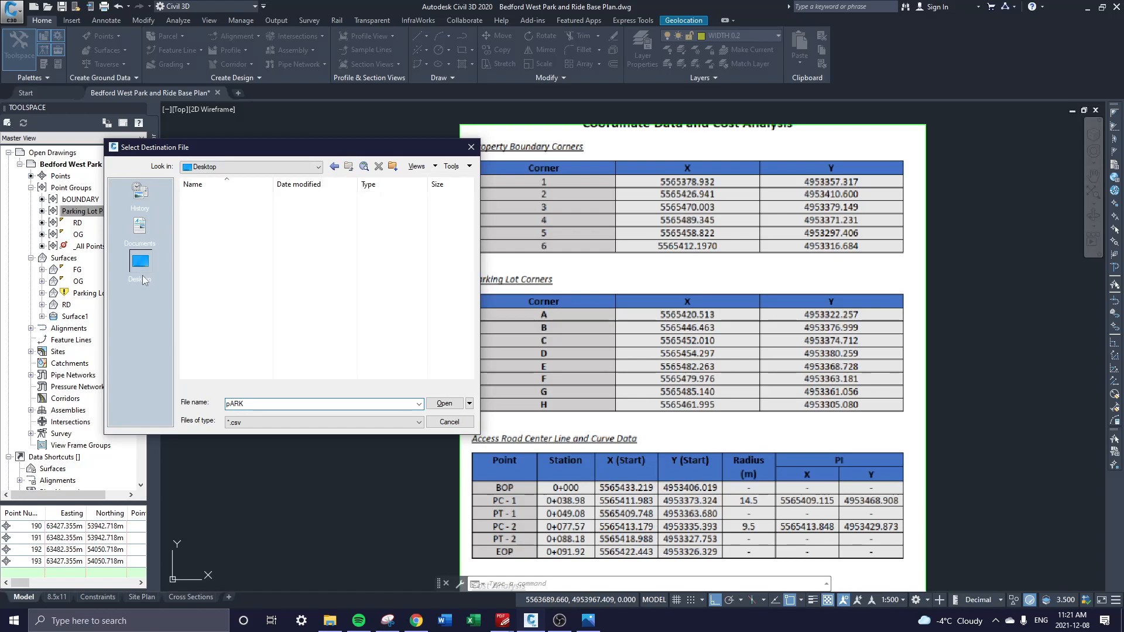
pyautogui.click(444, 403)
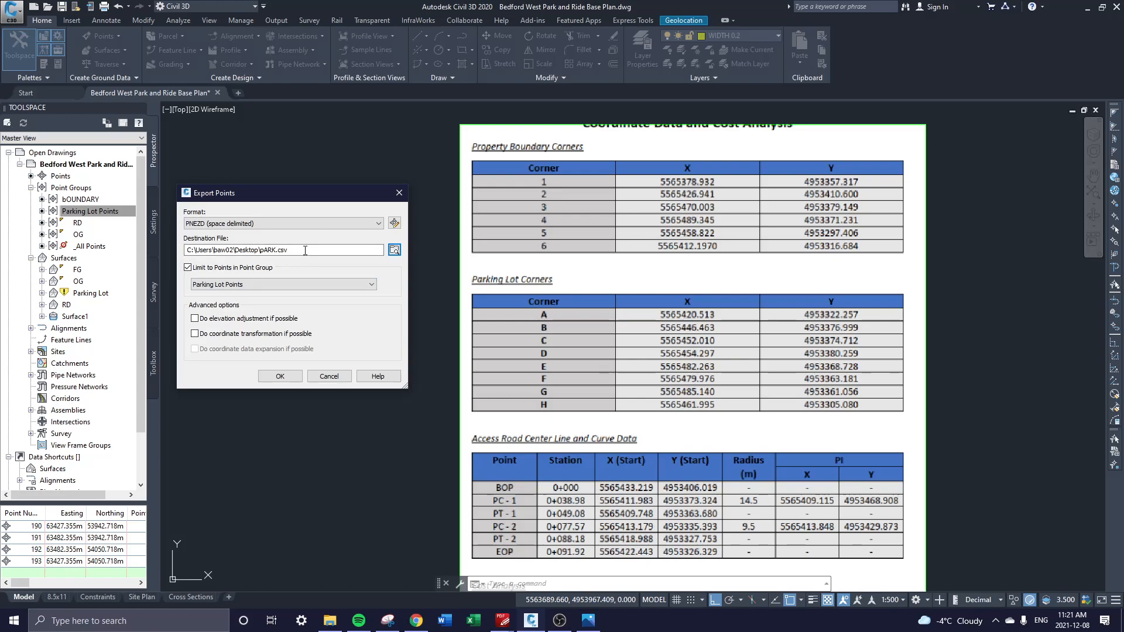
# - Keep the export limited to the Parking Lot Points group and run it
pyautogui.click(245, 267)
pyautogui.click(255, 268)
pyautogui.click(264, 286)
pyautogui.click(265, 285)
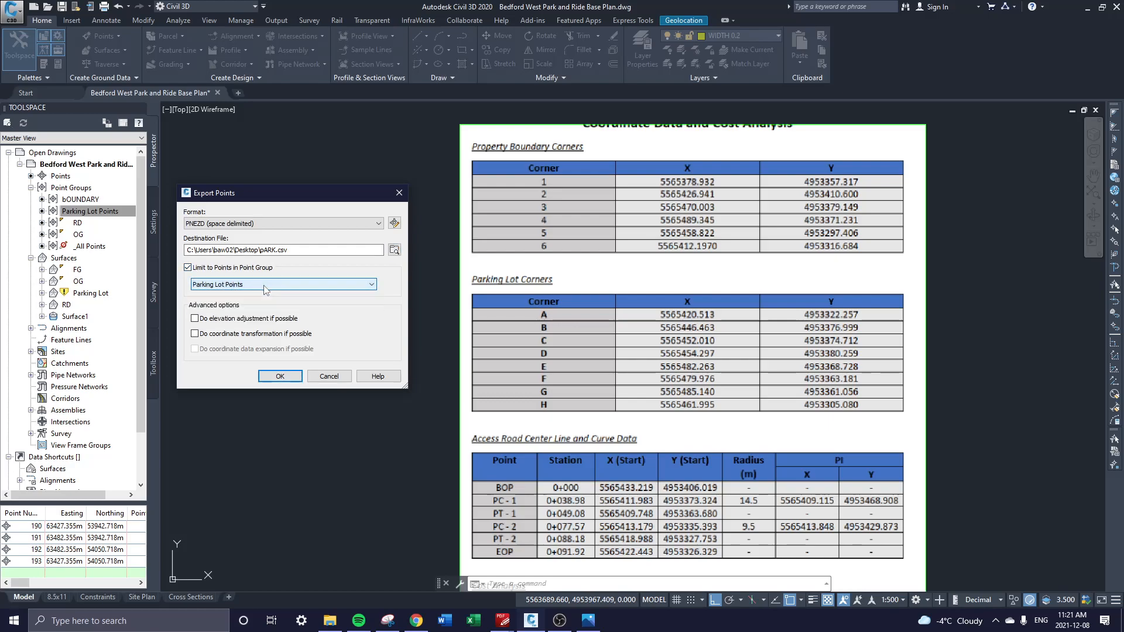
pyautogui.click(280, 376)
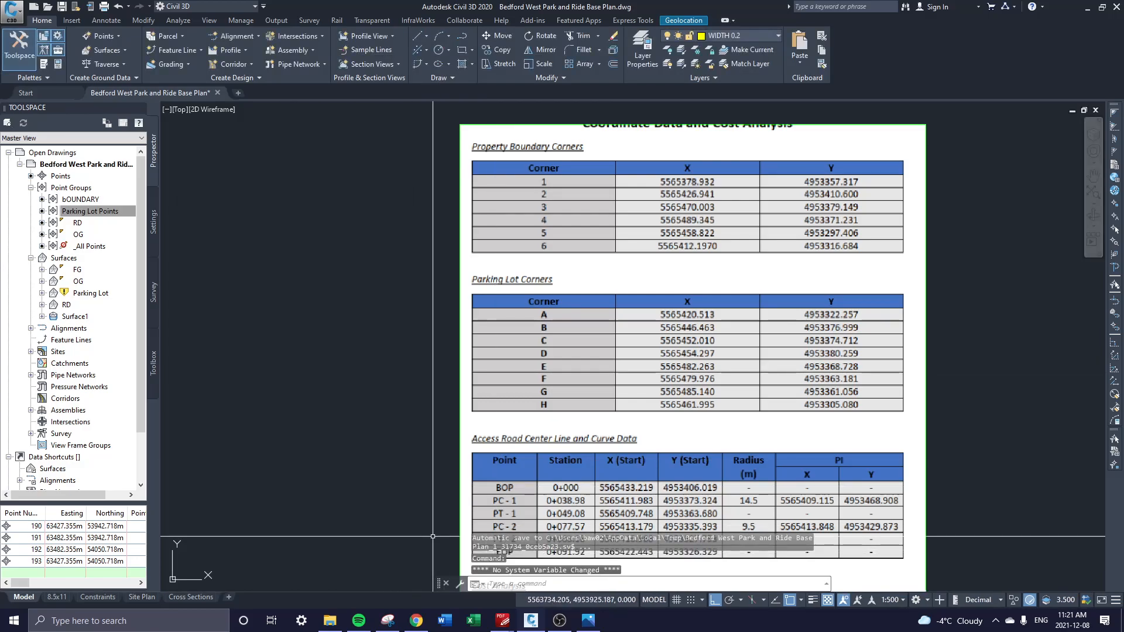
# - Open the exported pARK file from the Desktop in Excel, fit column A to read its rows, and close it unsaved
pyautogui.doubleClick(1004, 9)
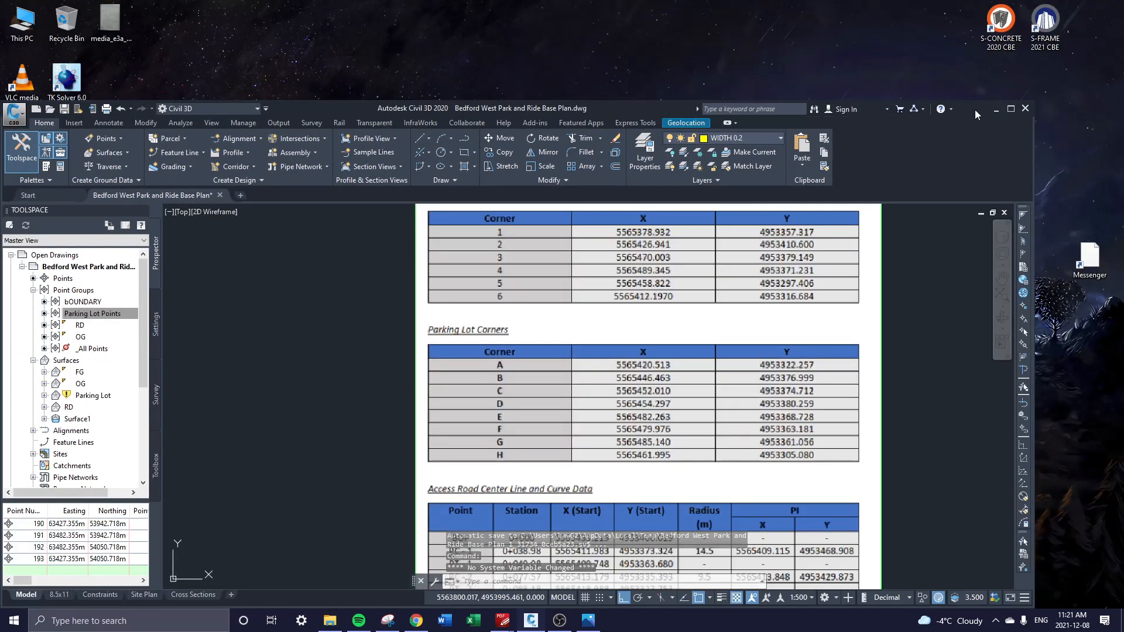
pyautogui.click(993, 108)
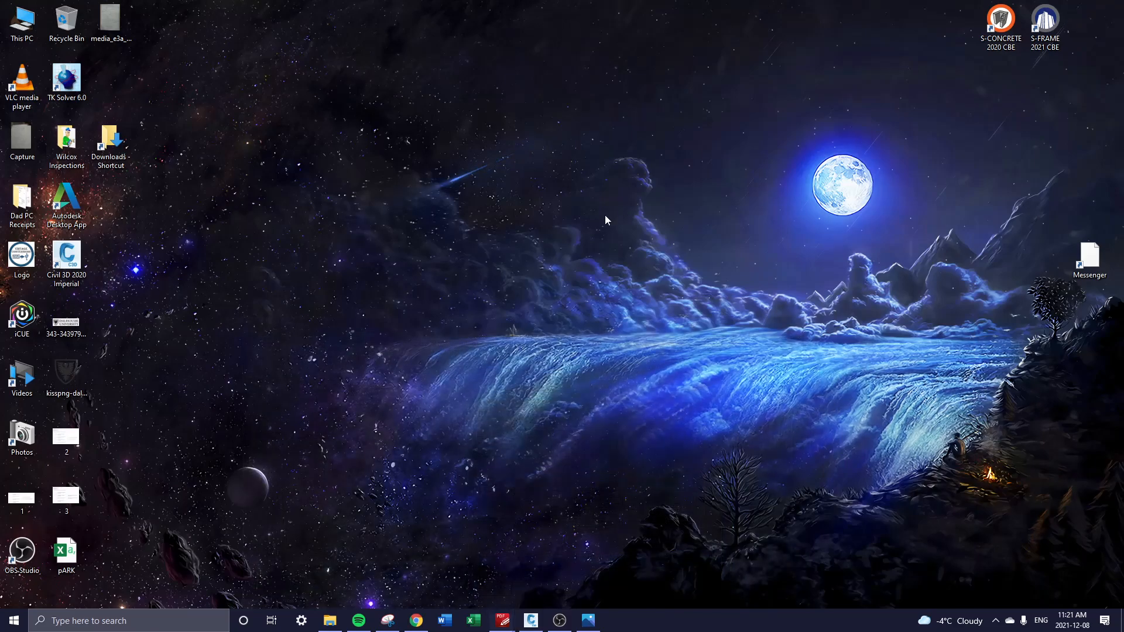
pyautogui.doubleClick(75, 556)
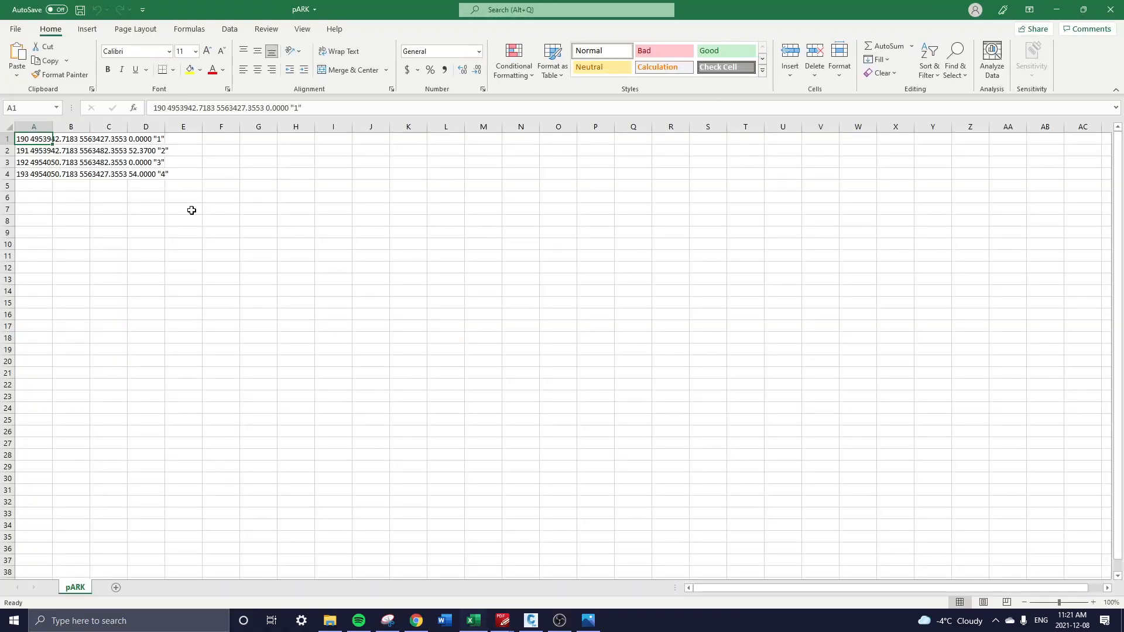
pyautogui.click(34, 127)
pyautogui.doubleClick(52, 127)
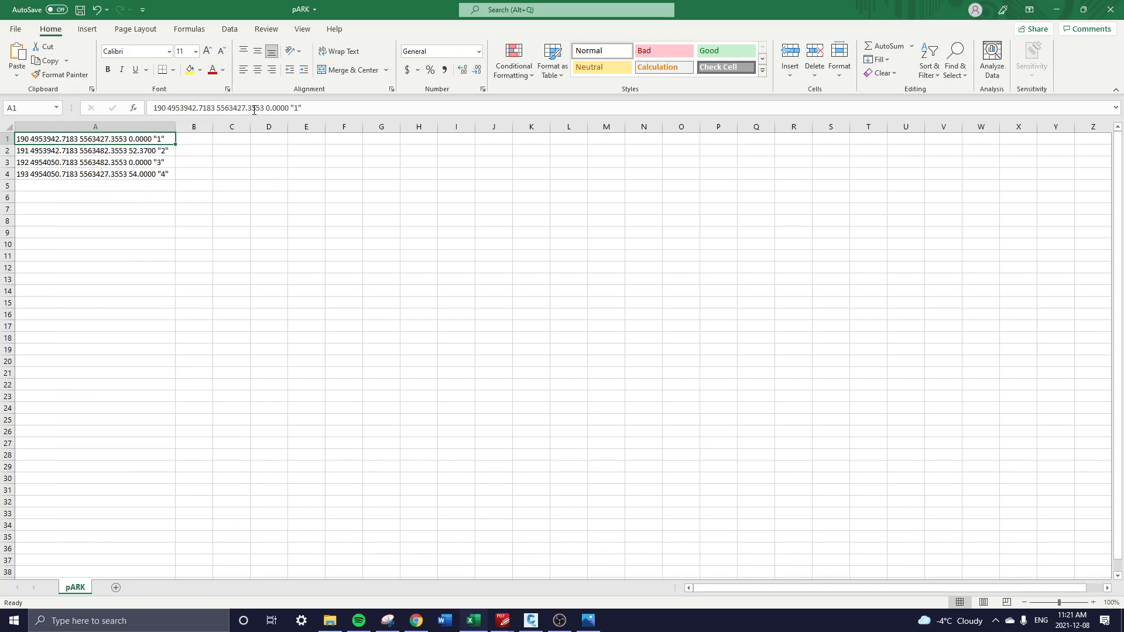
pyautogui.click(1110, 10)
pyautogui.click(544, 324)
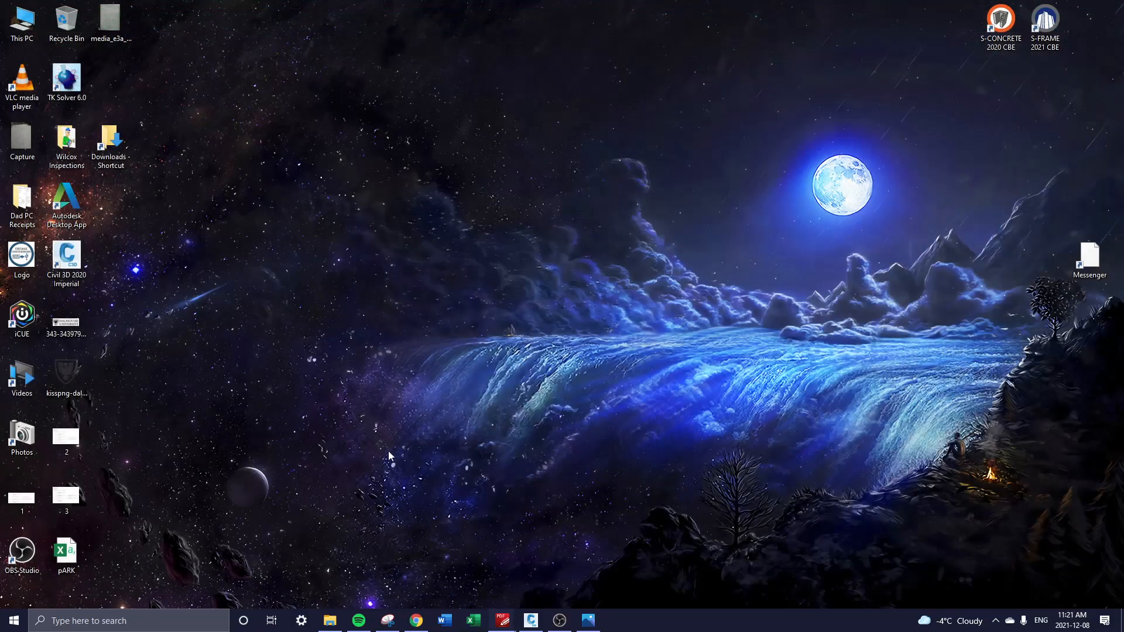
# - Switch back to Civil 3D and look through the available tools for a point export command
pyautogui.click(531, 621)
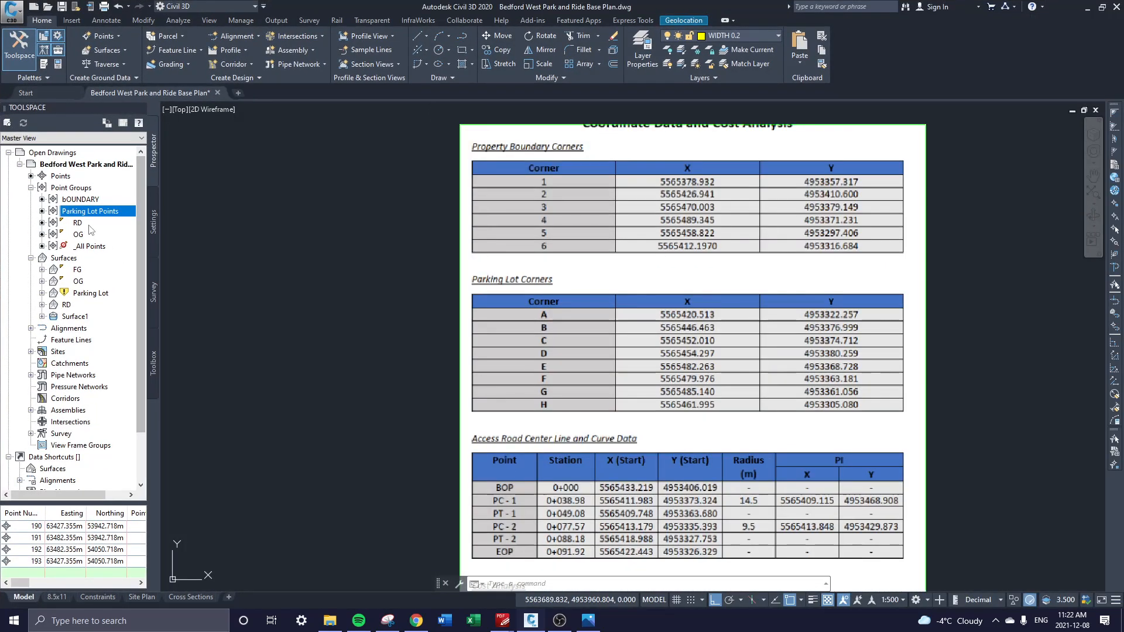
pyautogui.rightClick(101, 211)
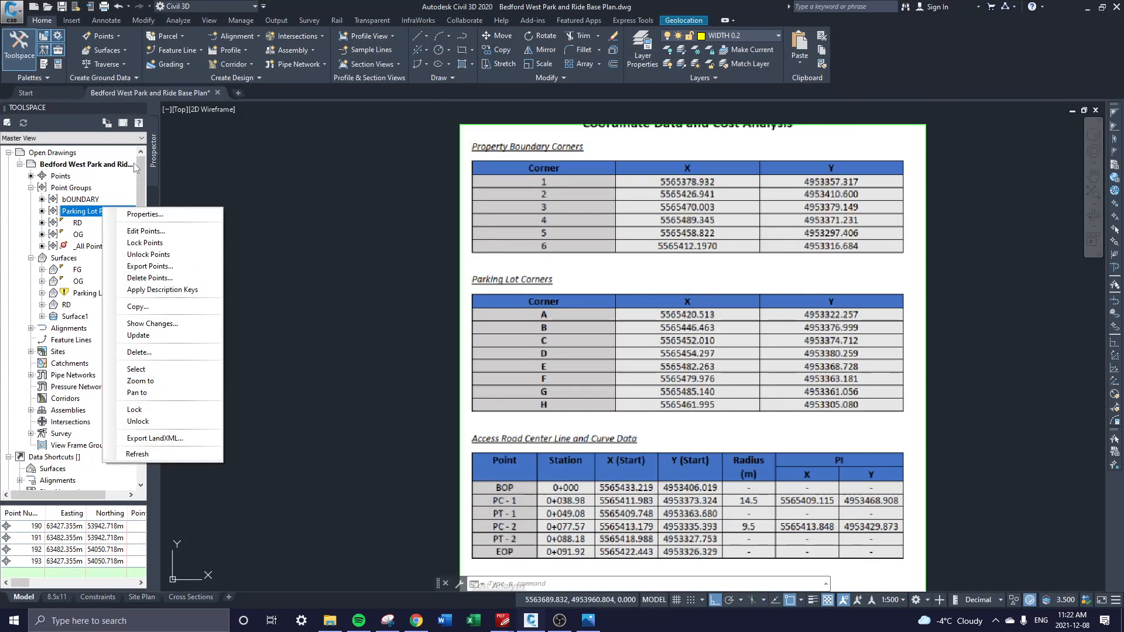
pyautogui.click(92, 33)
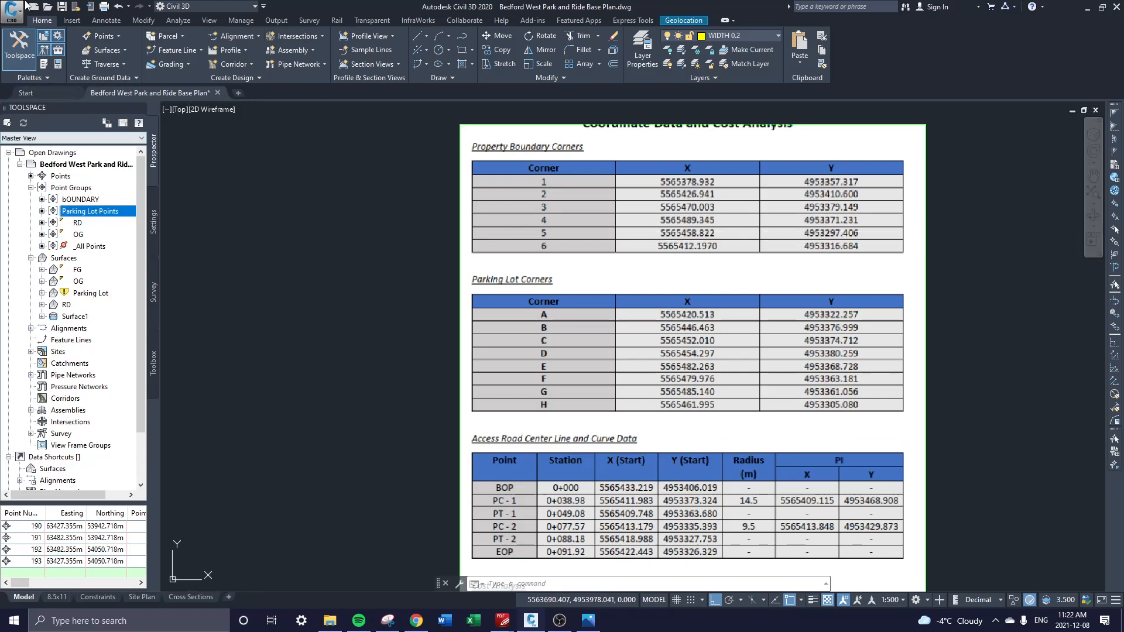
pyautogui.click(146, 22)
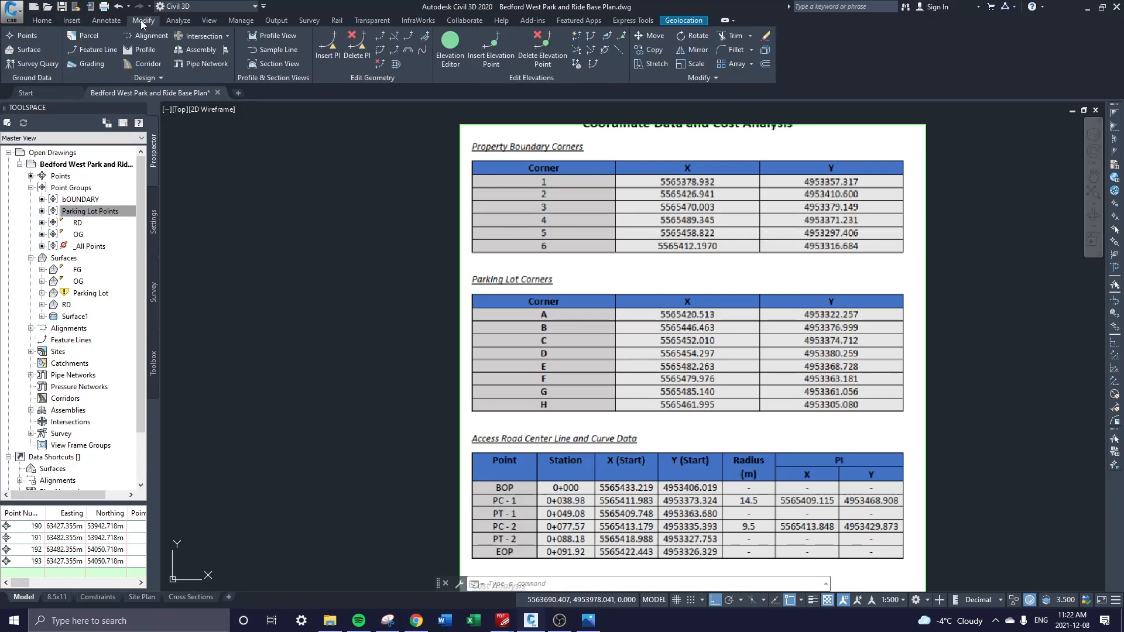
pyautogui.click(178, 21)
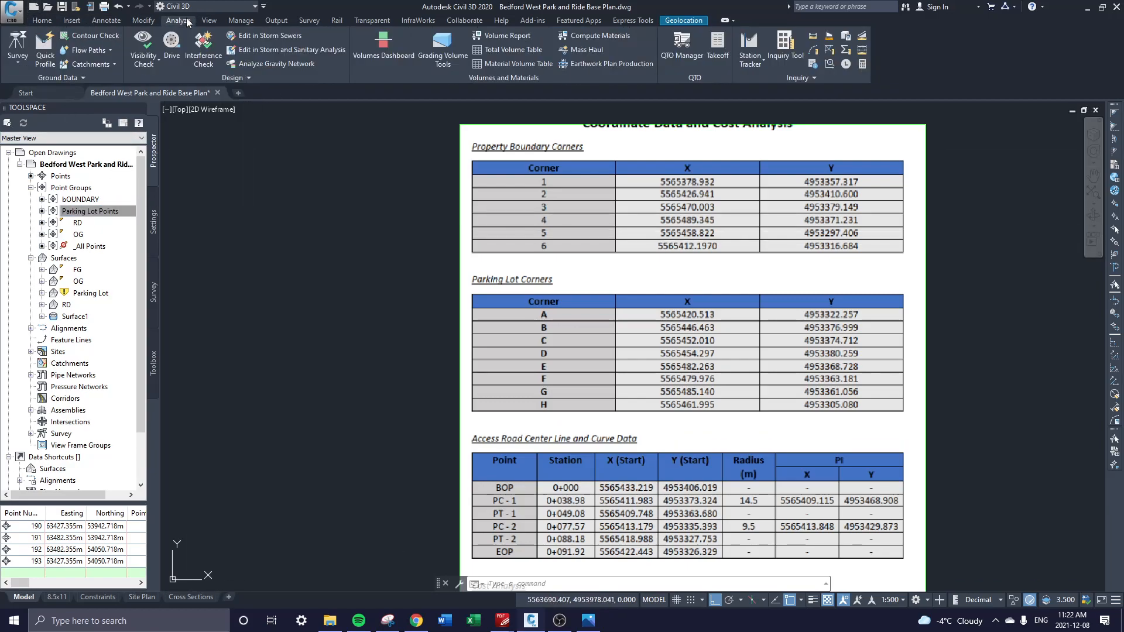
pyautogui.click(106, 21)
pyautogui.click(71, 22)
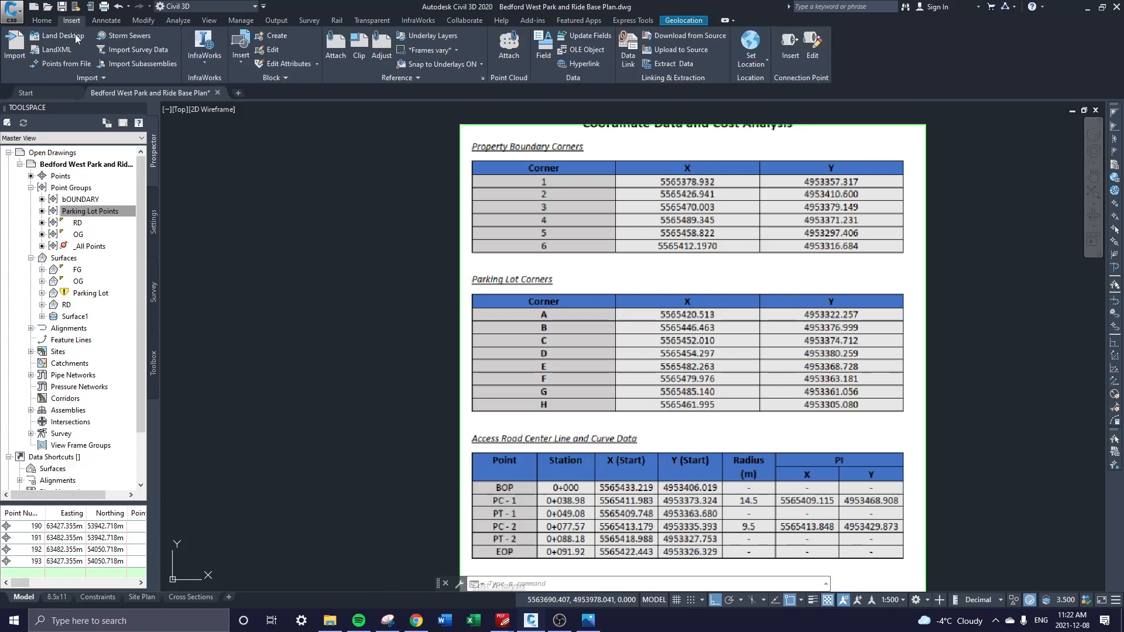
pyautogui.click(80, 79)
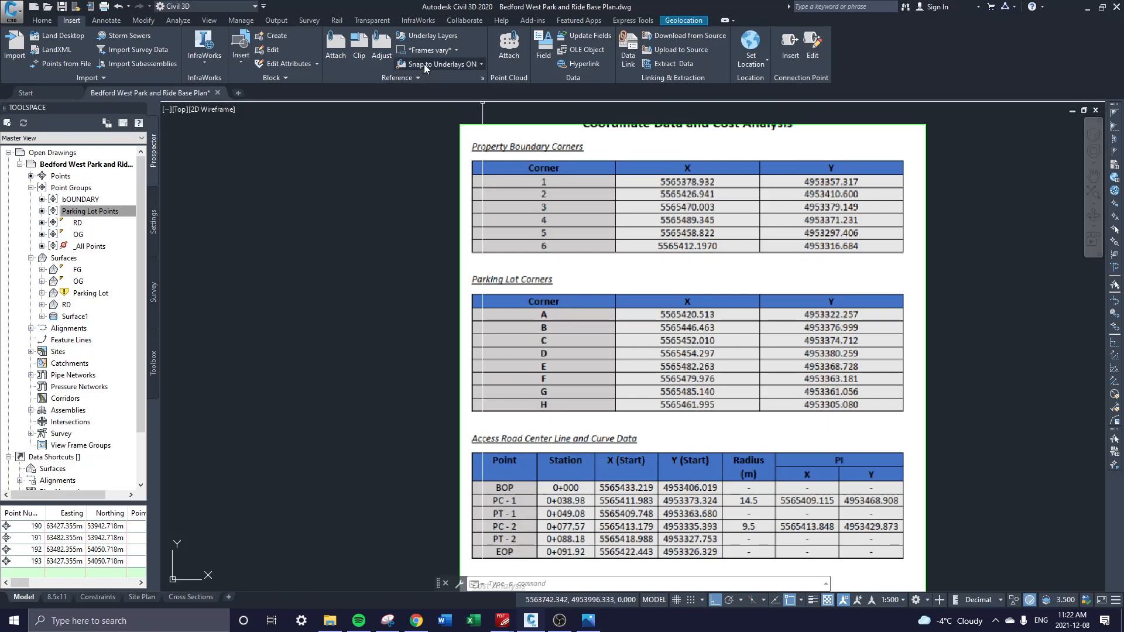
pyautogui.click(276, 21)
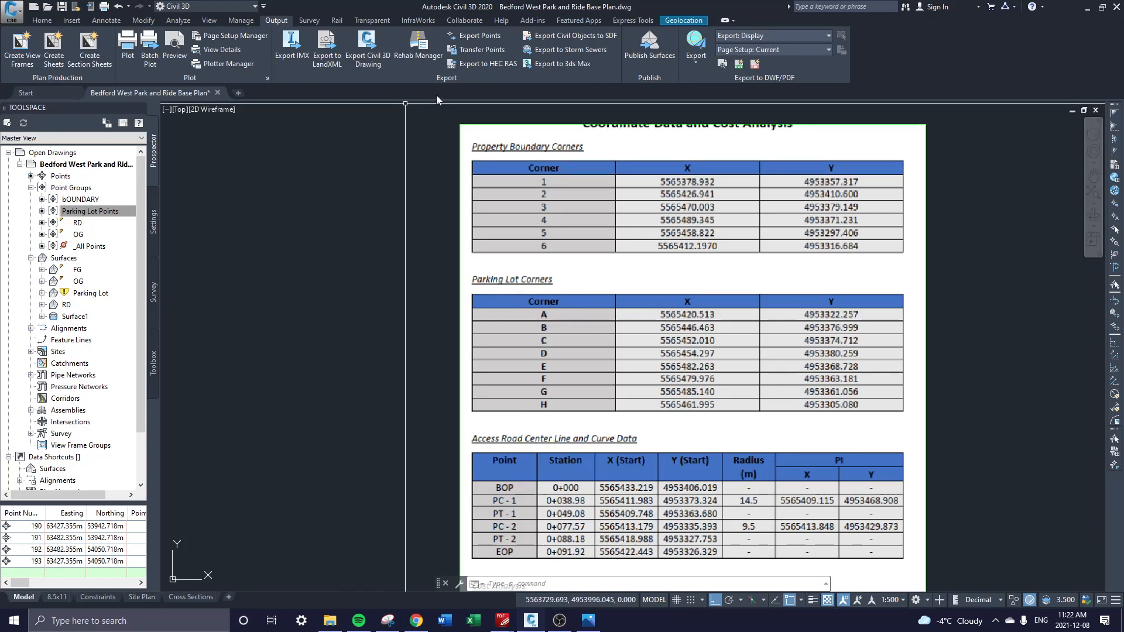
pyautogui.click(474, 36)
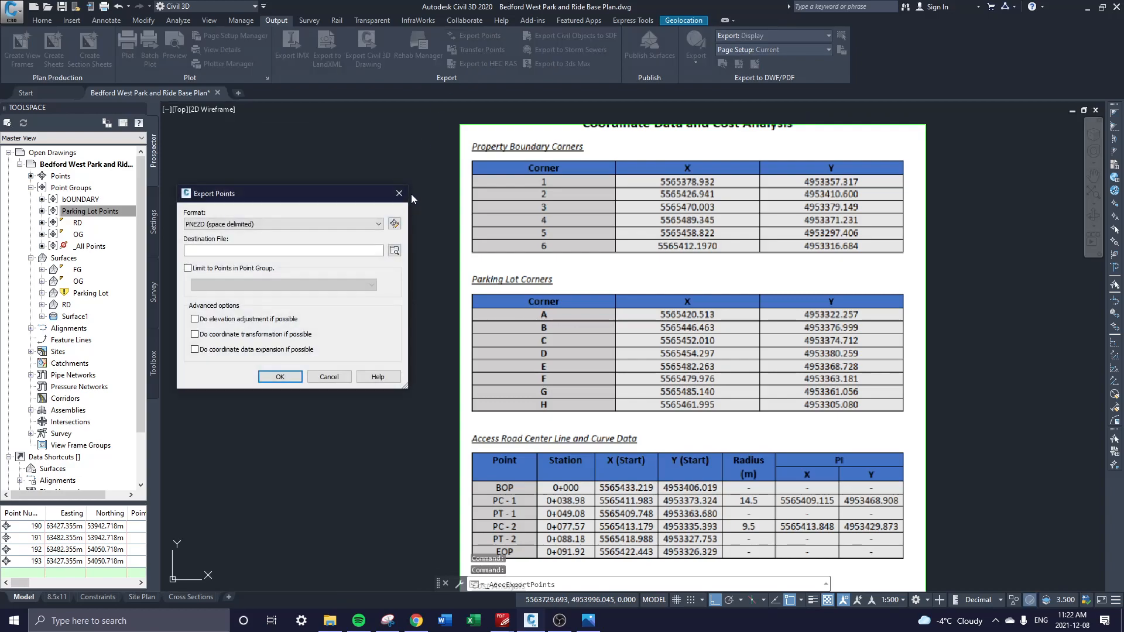
pyautogui.click(269, 224)
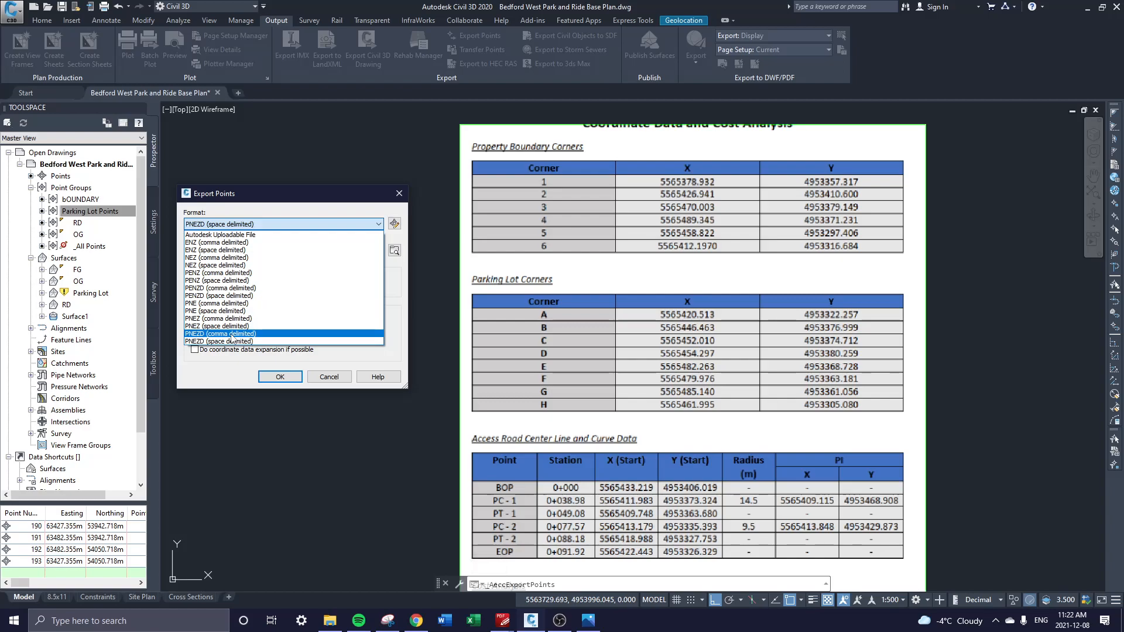
pyautogui.click(377, 223)
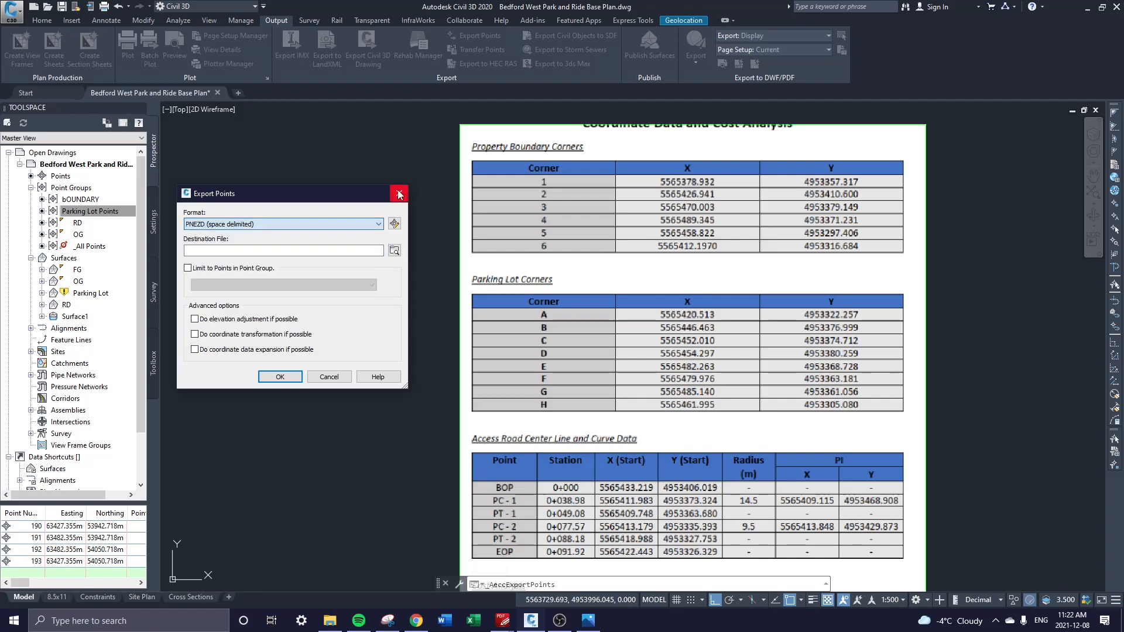
pyautogui.click(400, 194)
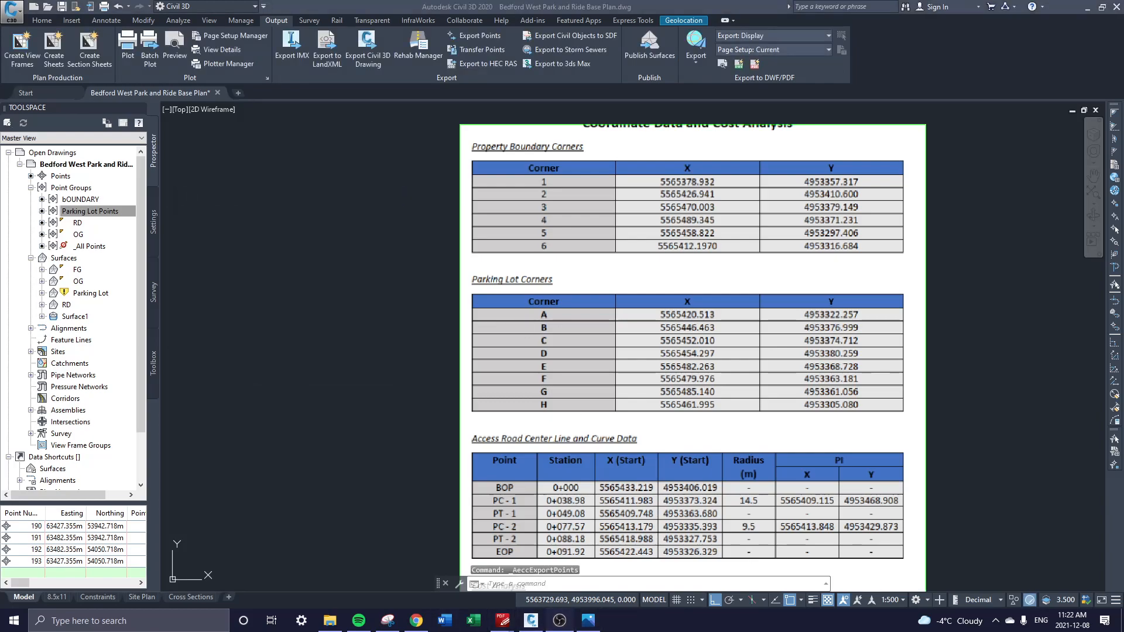
pyautogui.press('super+d')
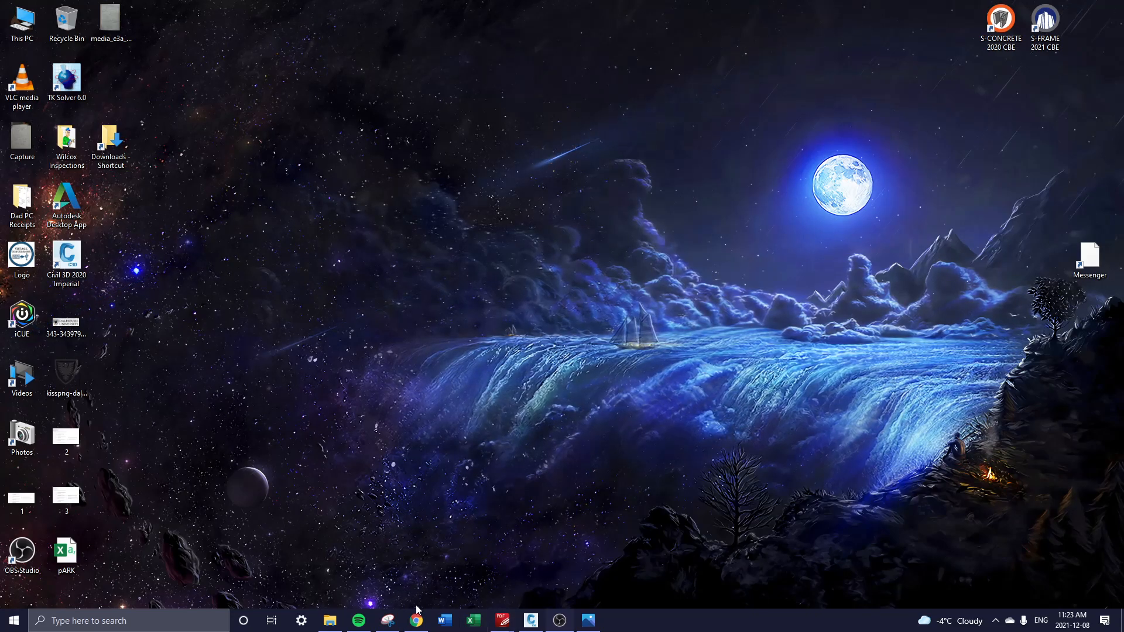
pyautogui.click(531, 621)
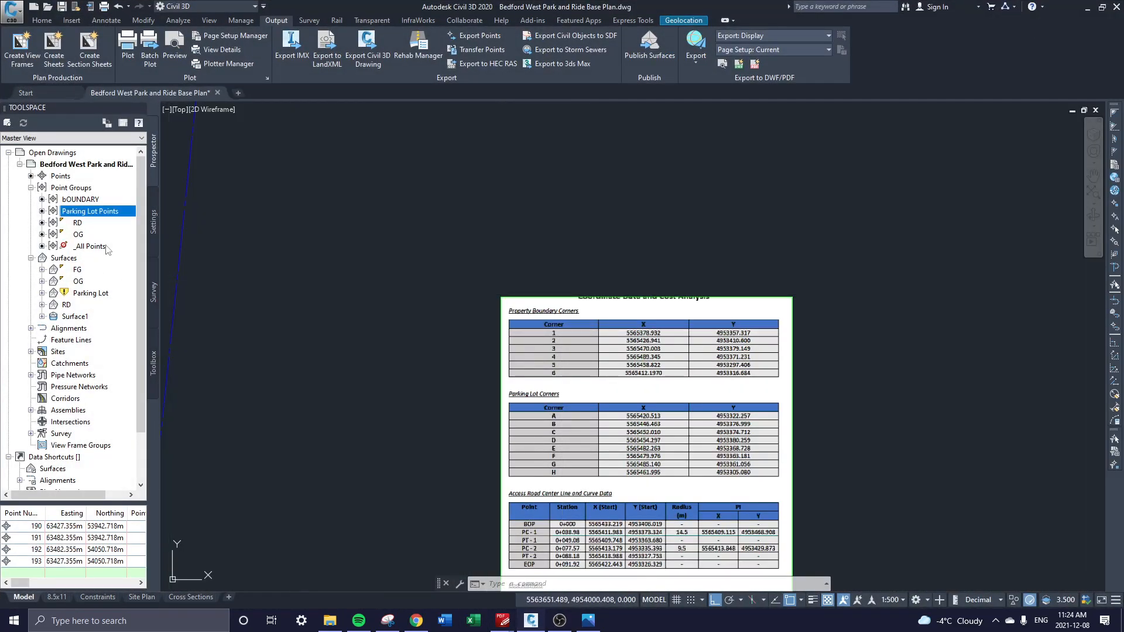
# - Start exporting the Parking Lot Points group with the PNEZD (comma delimited) format
pyautogui.rightClick(93, 211)
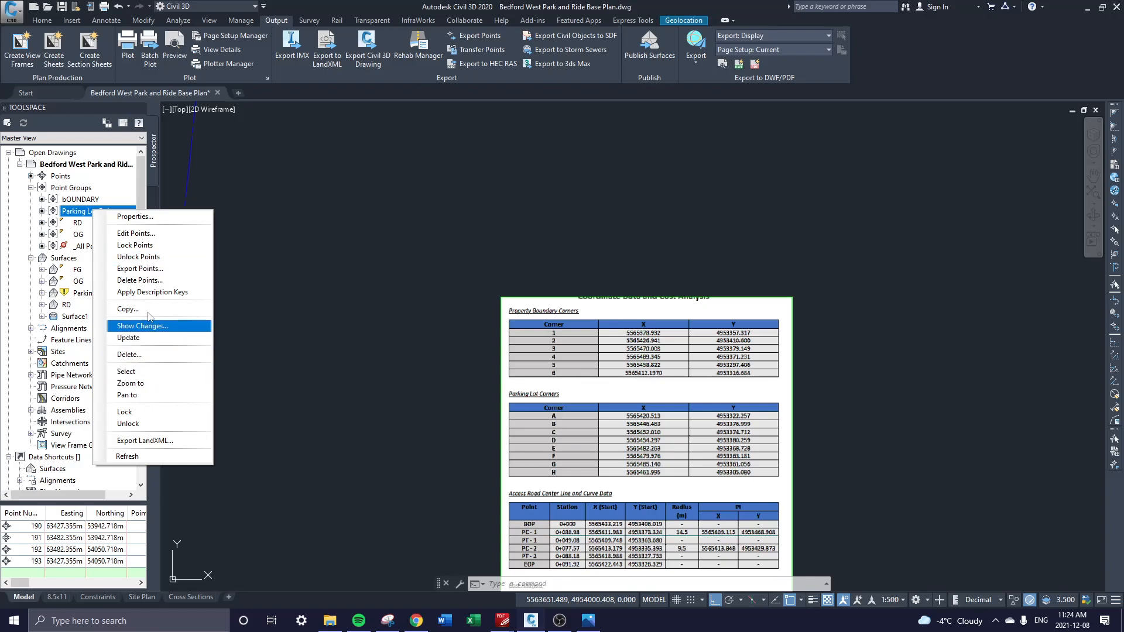
pyautogui.click(141, 268)
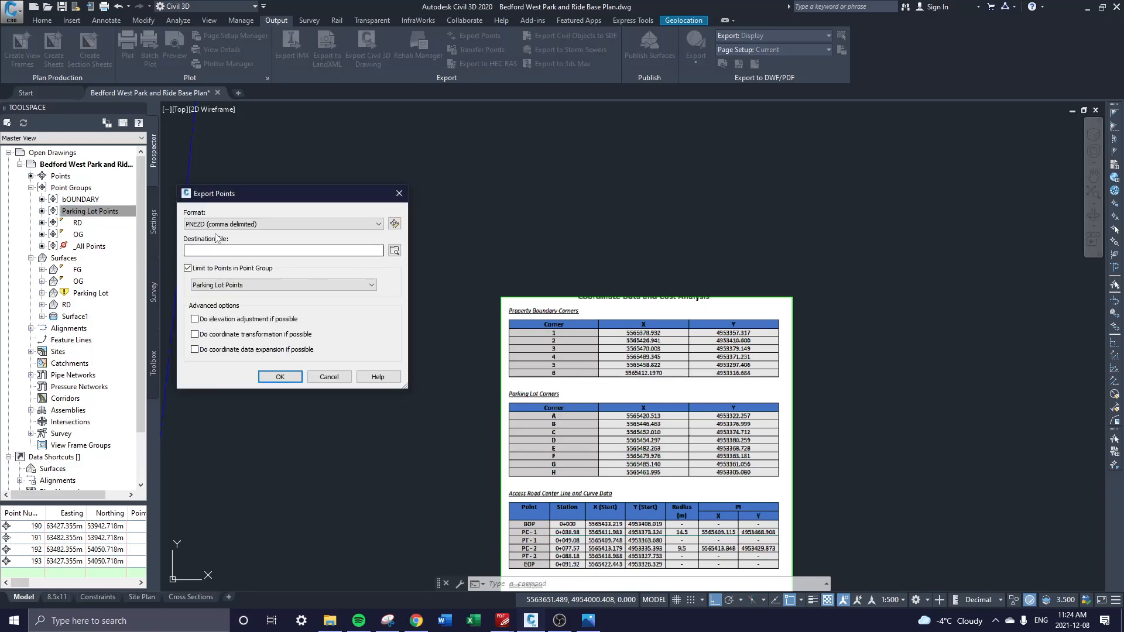
pyautogui.click(372, 225)
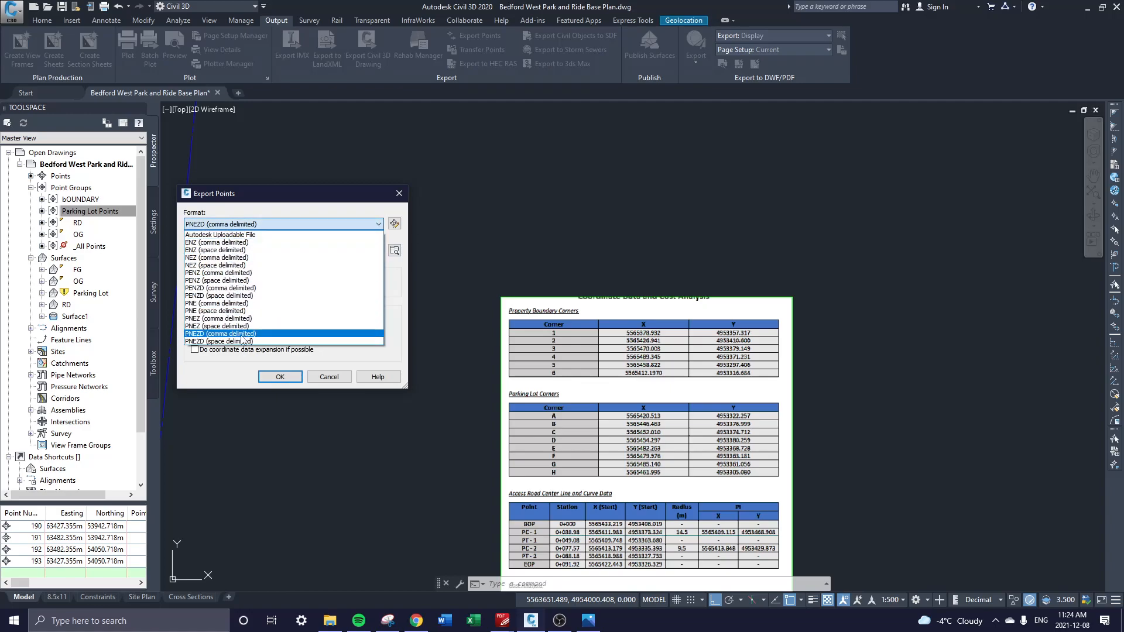
pyautogui.click(322, 202)
pyautogui.moveTo(324, 201); pyautogui.dragTo(368, 177)
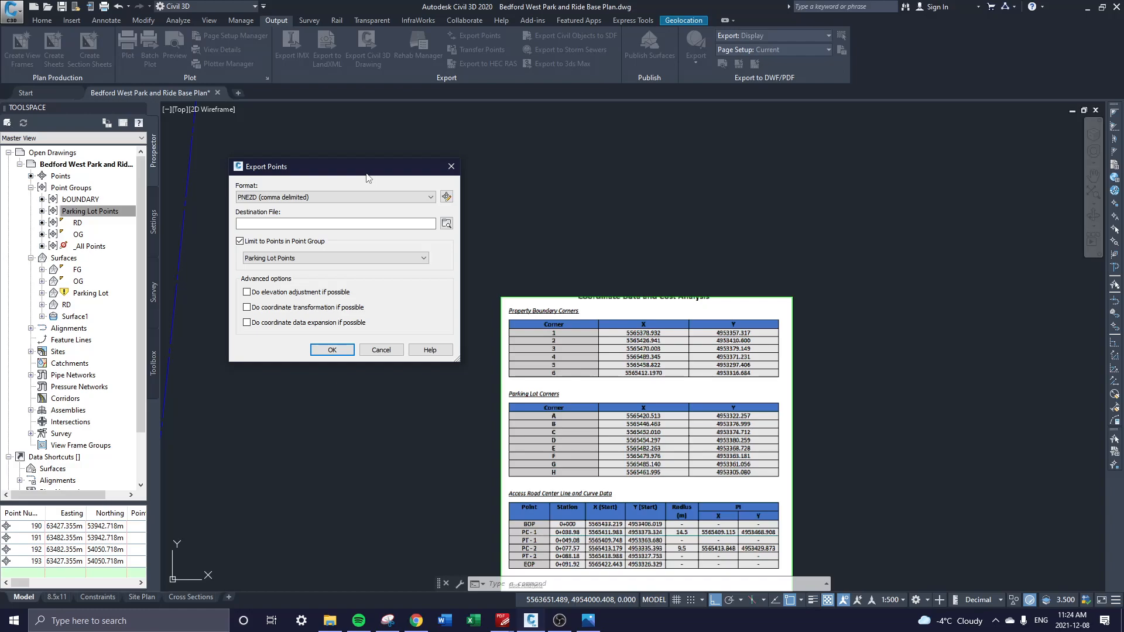
pyautogui.click(339, 197)
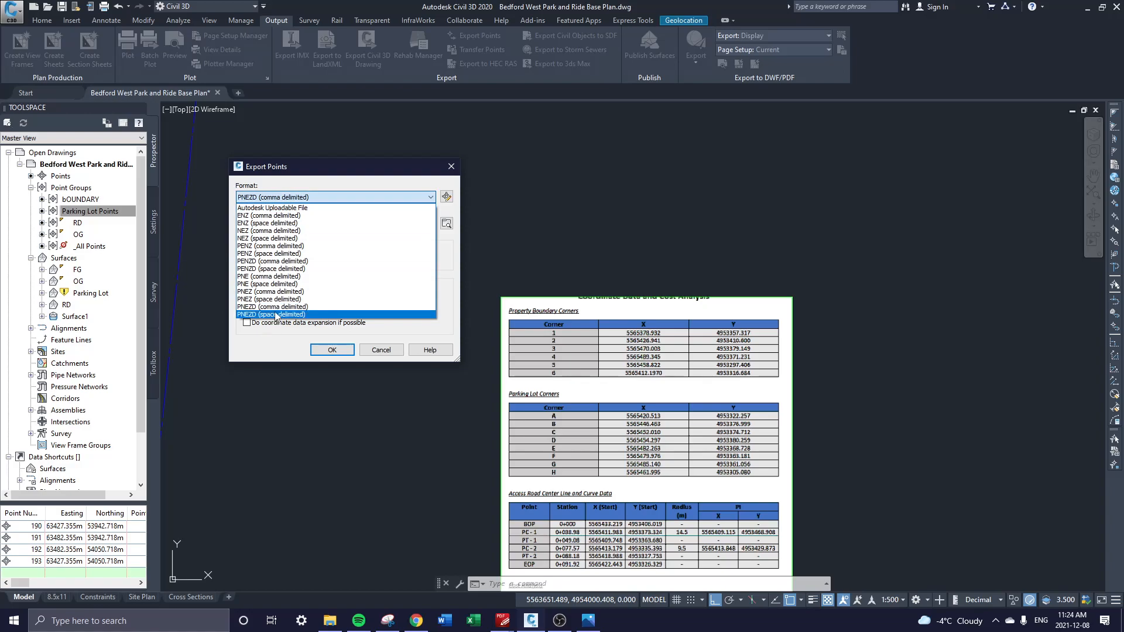
pyautogui.click(275, 308)
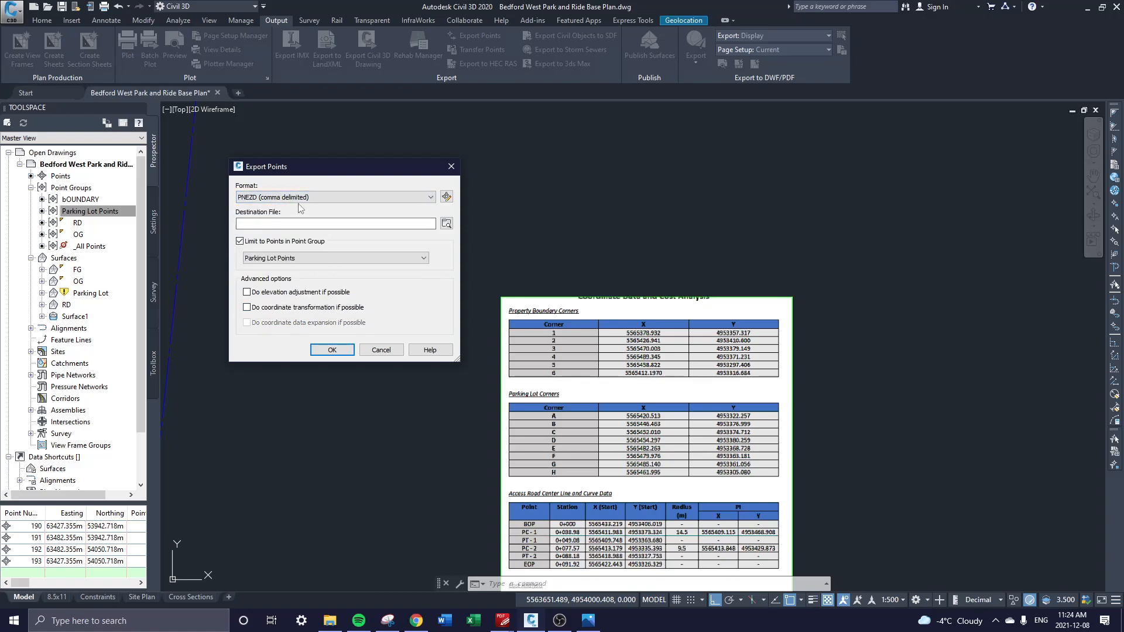
# - Set the existing pARK.csv on the Desktop as the export destination and run the export
pyautogui.click(447, 225)
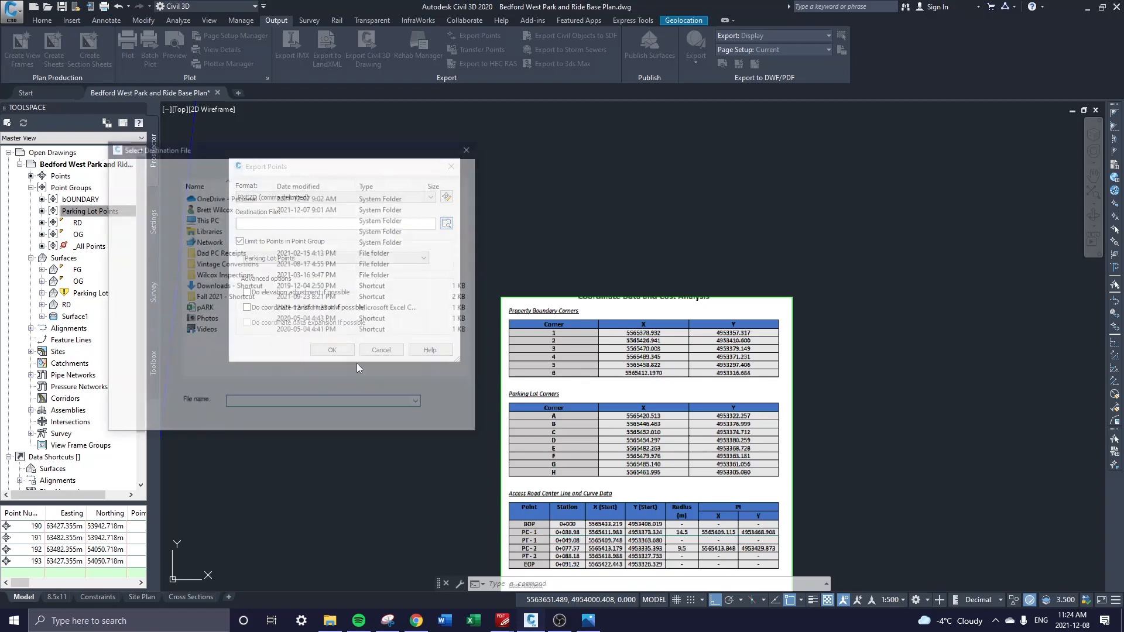
pyautogui.click(209, 311)
pyautogui.click(445, 403)
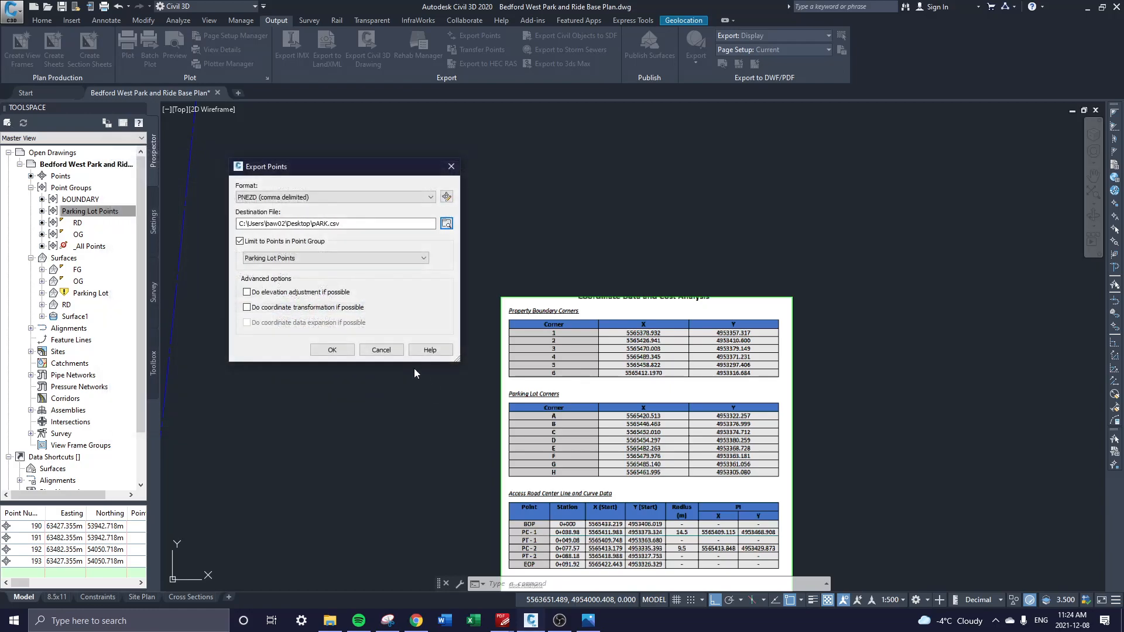
pyautogui.click(353, 350)
pyautogui.click(336, 299)
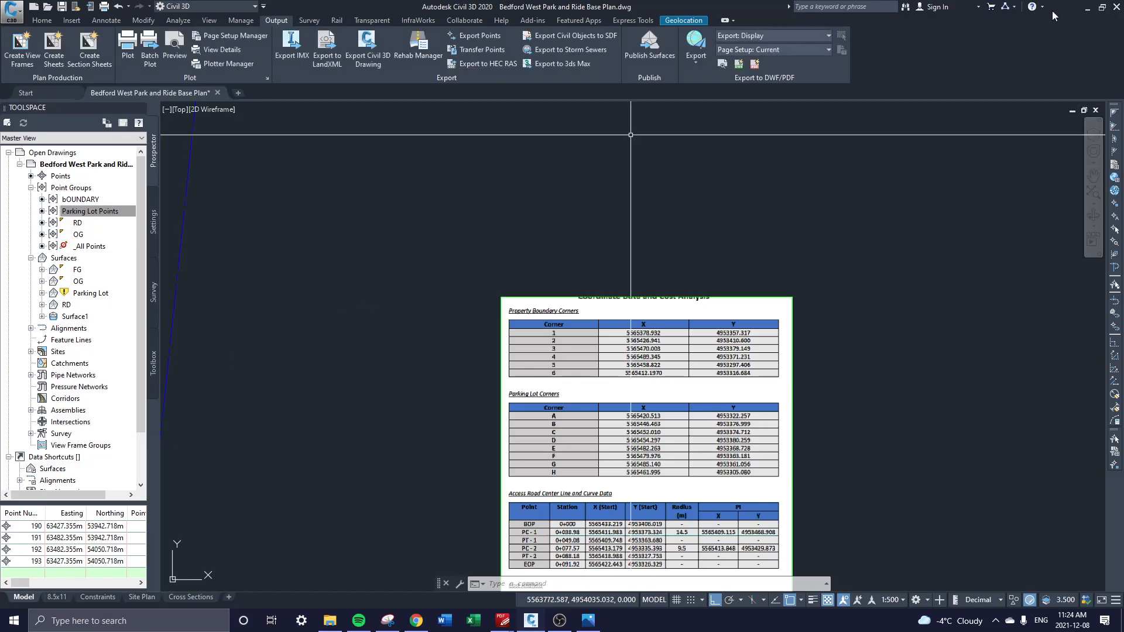
# - Open the re-exported pARK file from the Desktop in Excel and check a full value in column B
pyautogui.click(1089, 11)
pyautogui.doubleClick(66, 554)
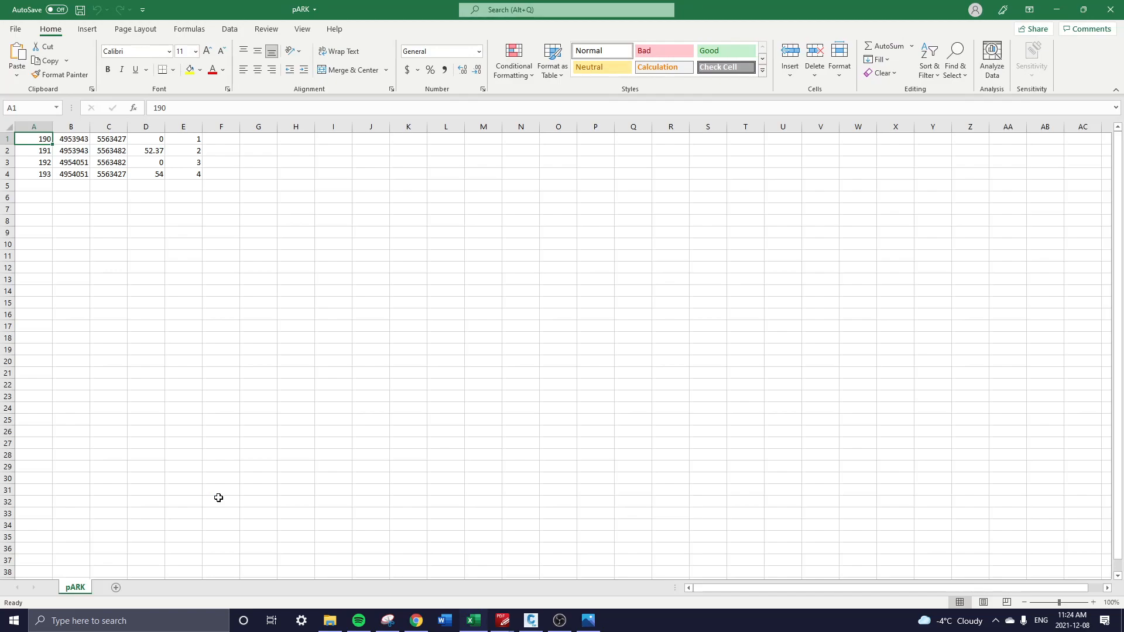
pyautogui.click(62, 176)
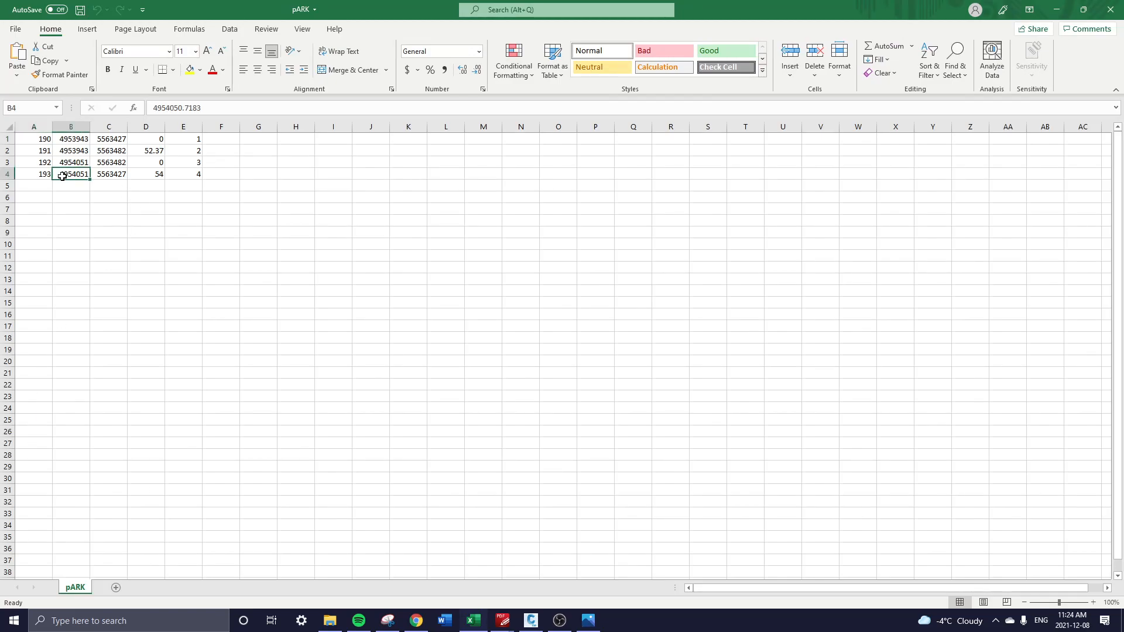
# - Clear the point numbers and elevations from columns A and D, and move the remaining data down to start in row 3
pyautogui.moveTo(44, 137); pyautogui.dragTo(152, 169)
pyautogui.click(302, 224)
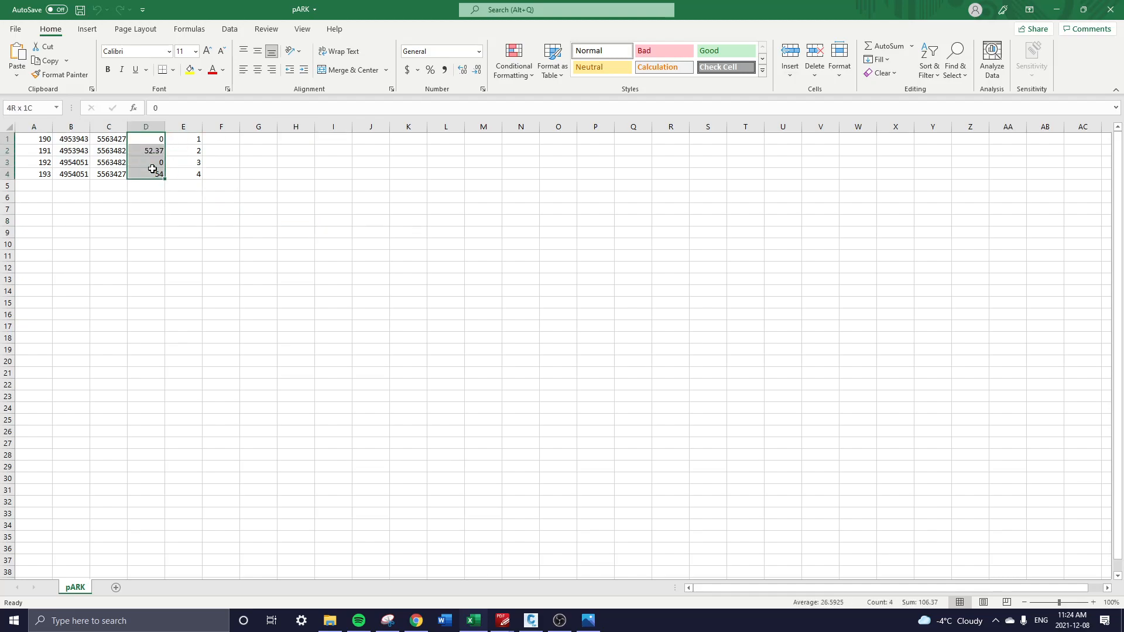
pyautogui.press('Delete')
pyautogui.moveTo(36, 139); pyautogui.dragTo(191, 201)
pyautogui.press('Delete')
pyautogui.click(220, 244)
# - Show the coordinates in B3:C6 with four decimal places
pyautogui.moveTo(68, 164); pyautogui.dragTo(106, 200)
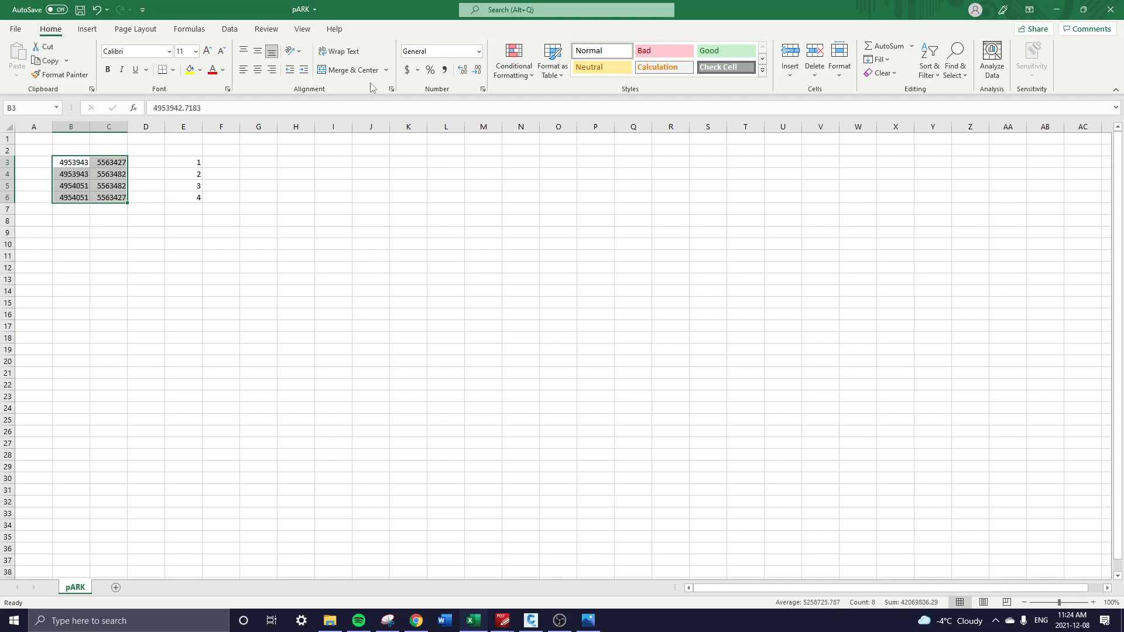
pyautogui.click(463, 71)
pyautogui.click(476, 73)
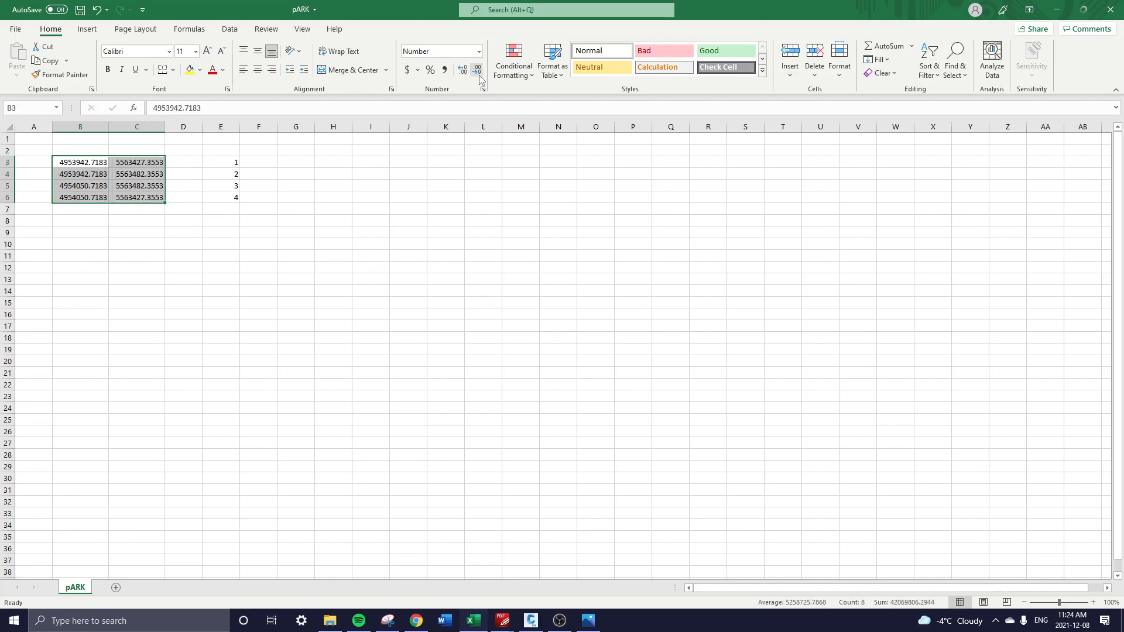
pyautogui.click(354, 228)
pyautogui.moveTo(229, 162); pyautogui.dragTo(26, 174)
pyautogui.click(293, 220)
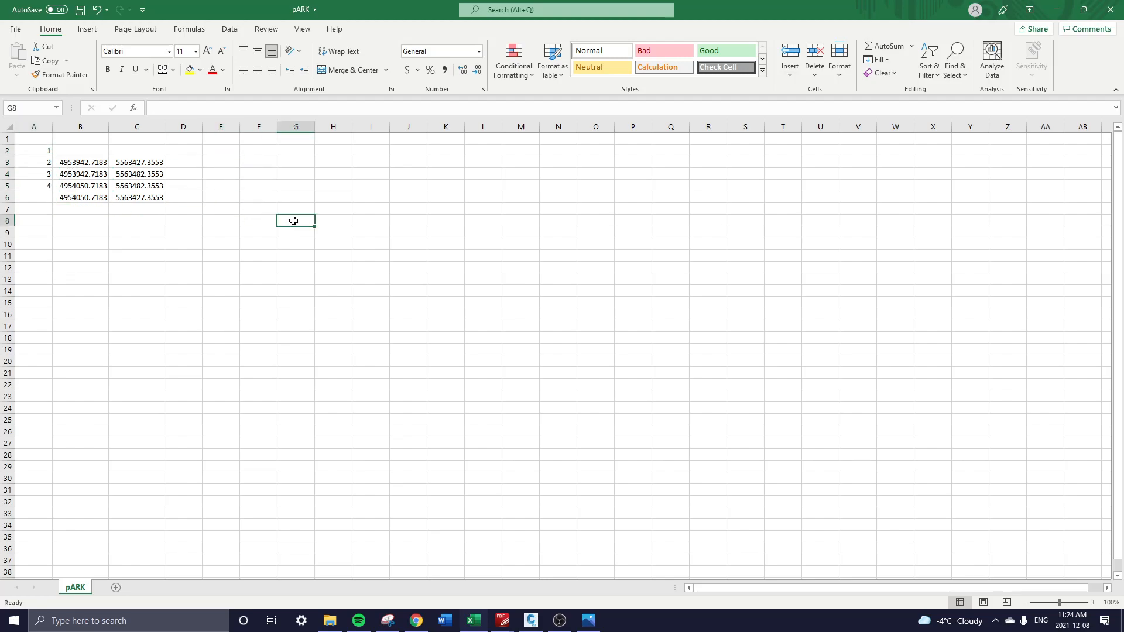
pyautogui.hotkey('ctrl', 'z')
# - Move the corner labels 1 to 4 from column E to A3:A6 beside their coordinates
pyautogui.moveTo(237, 171); pyautogui.dragTo(37, 173)
pyautogui.click(329, 279)
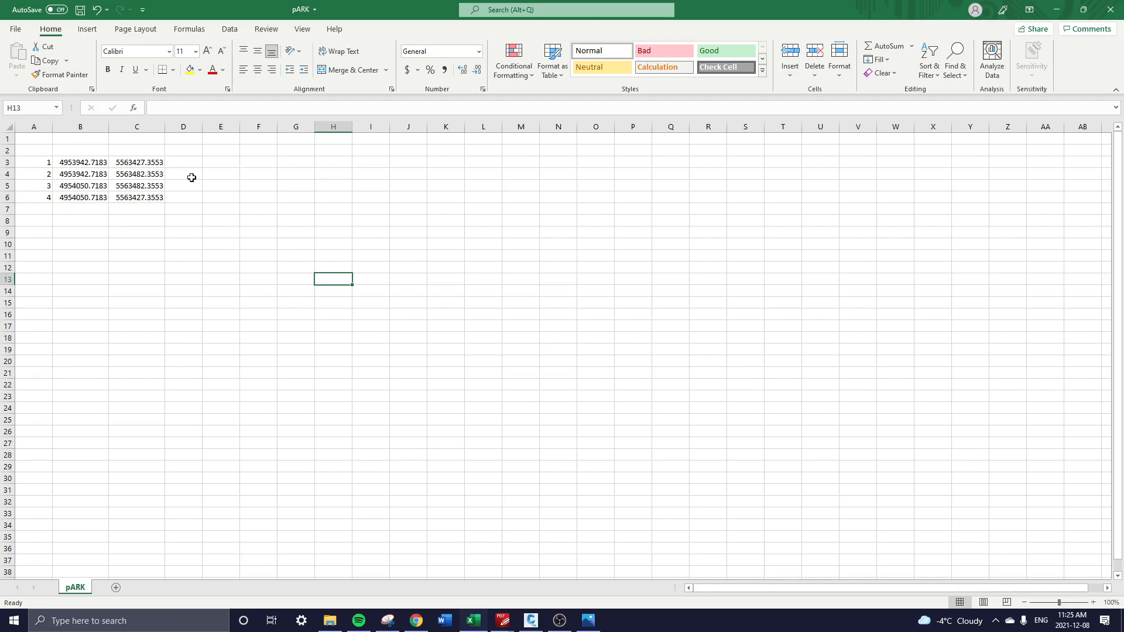
# - Enter the headers PT ID, NORTHING and EASTING in A2:C2 above the corner coordinates
pyautogui.click(45, 149)
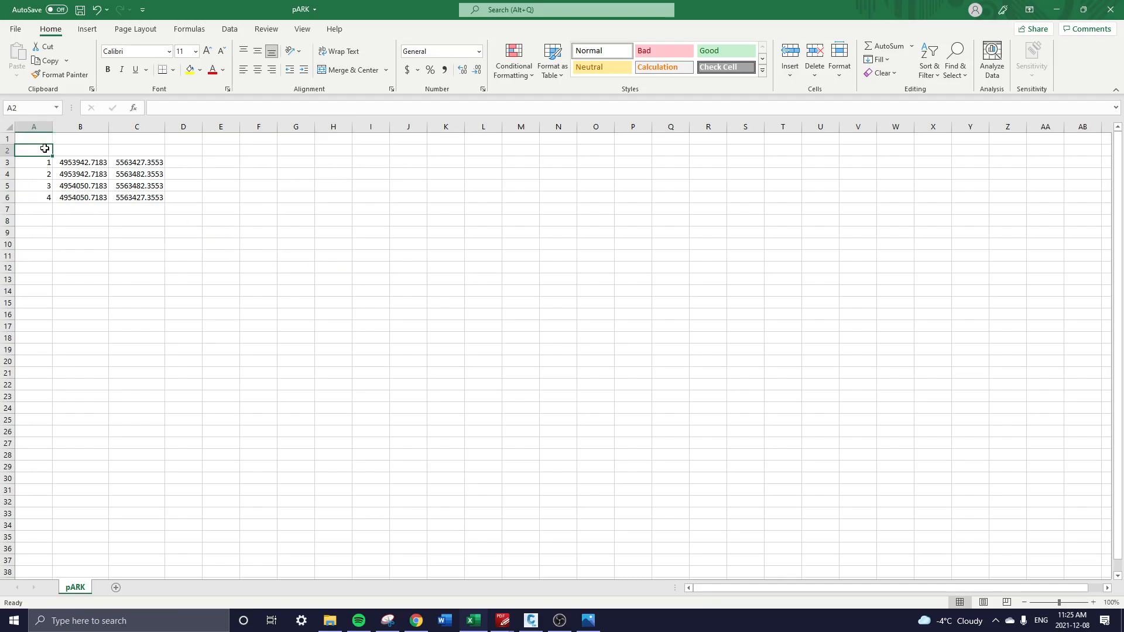
pyautogui.write('p')
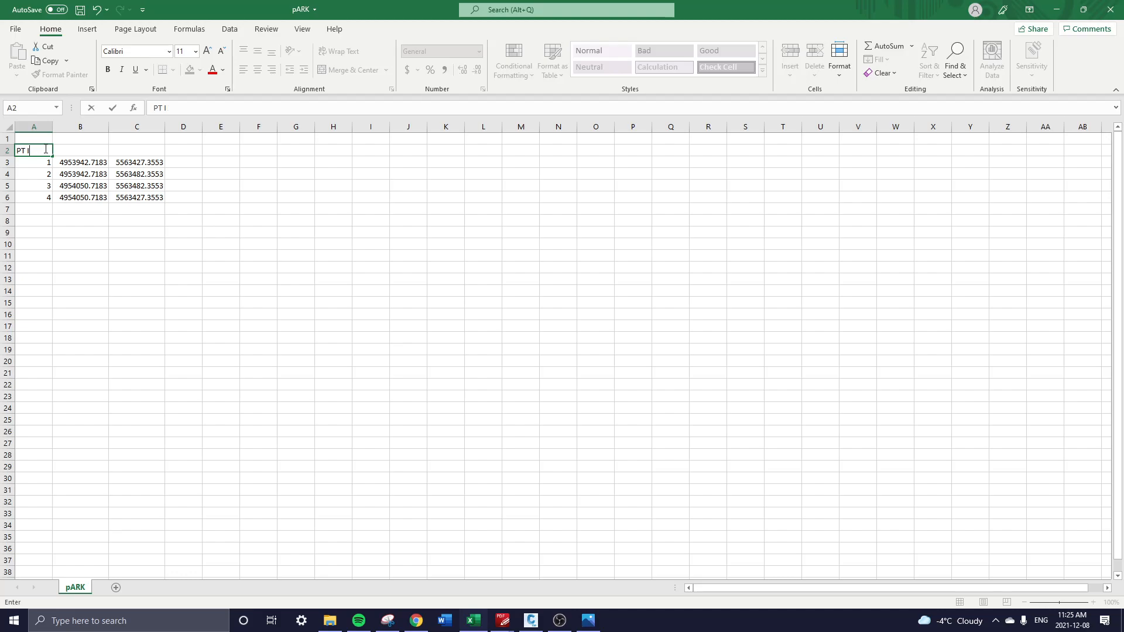
pyautogui.press('Tab')
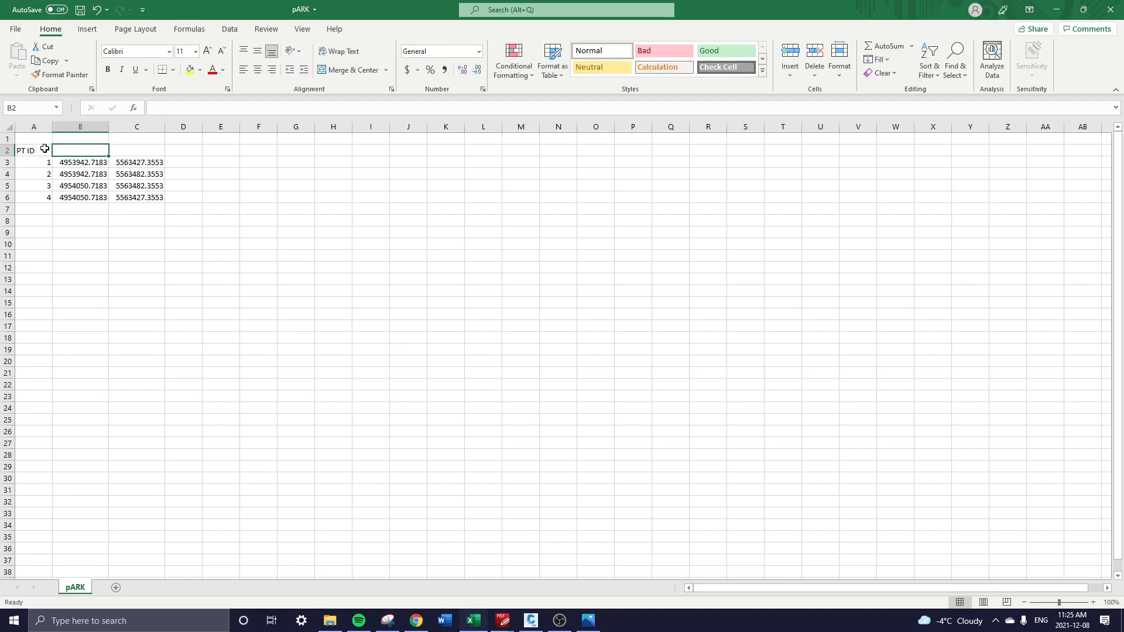
pyautogui.write('NOR')
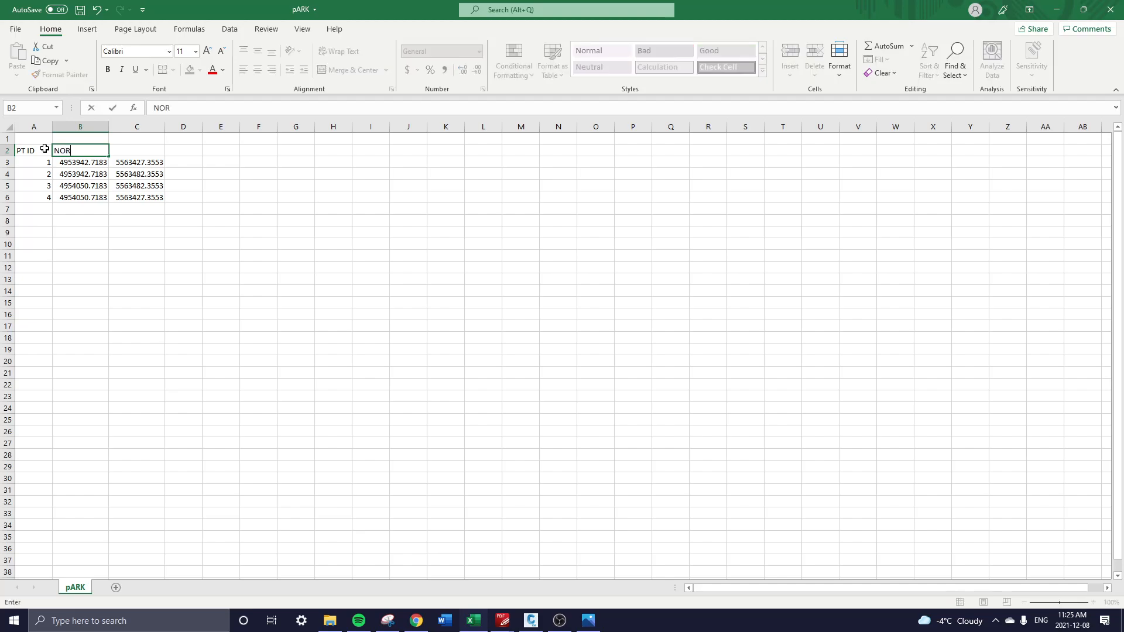
pyautogui.press('Tab')
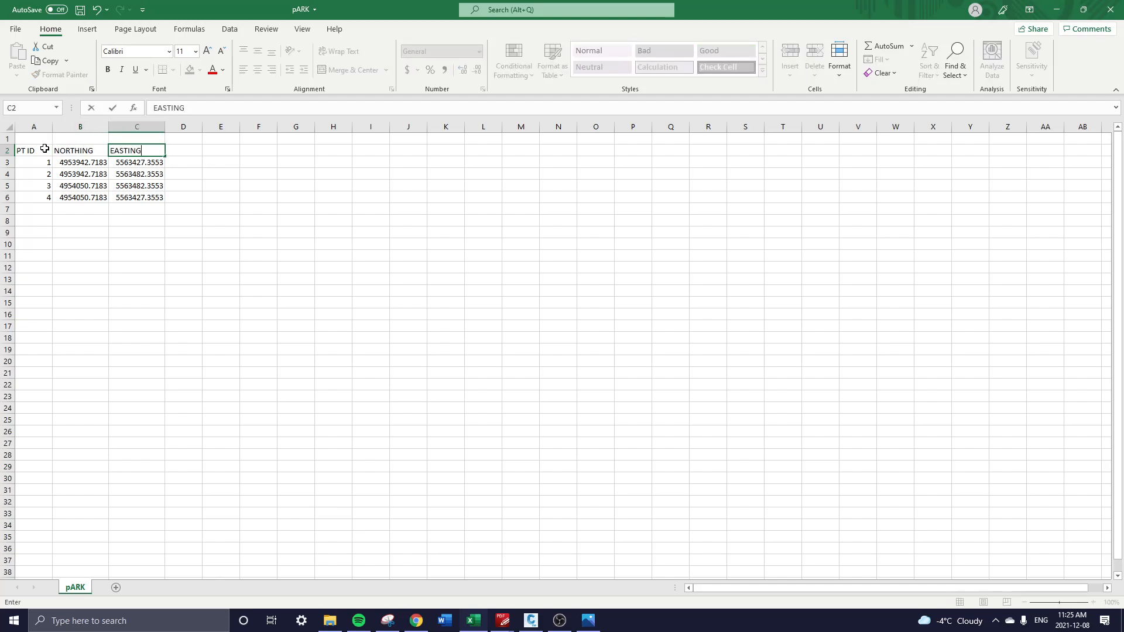
pyautogui.press('Left')
pyautogui.click(228, 373)
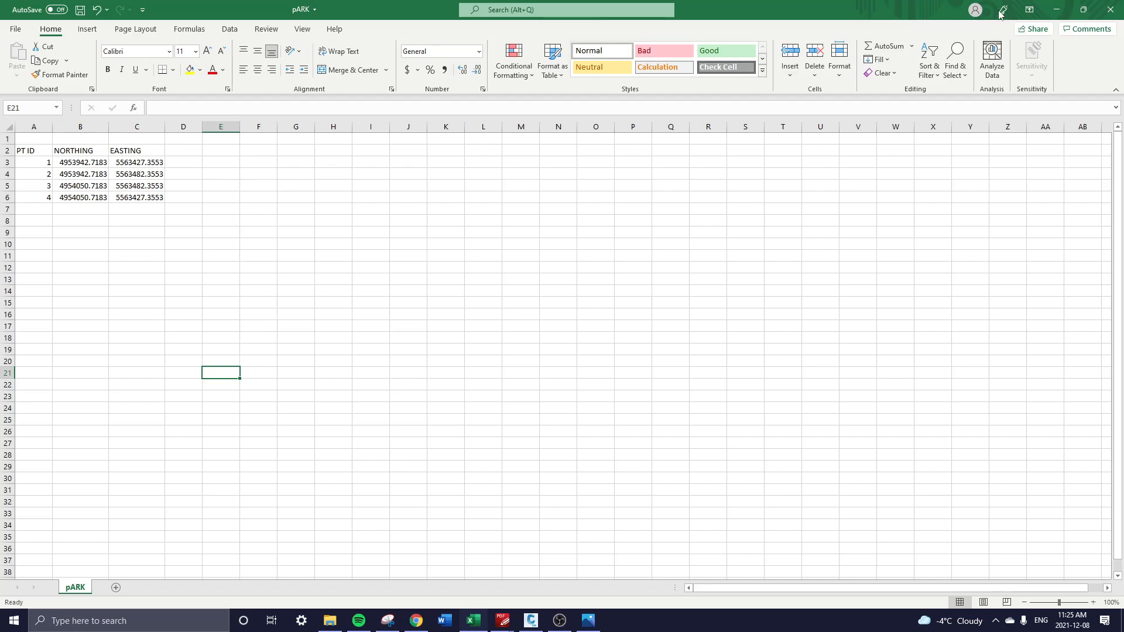
# - Switch to Civil 3D and examine the reference coordinate tables and the coordinates in the boundary point group
pyautogui.click(1063, 7)
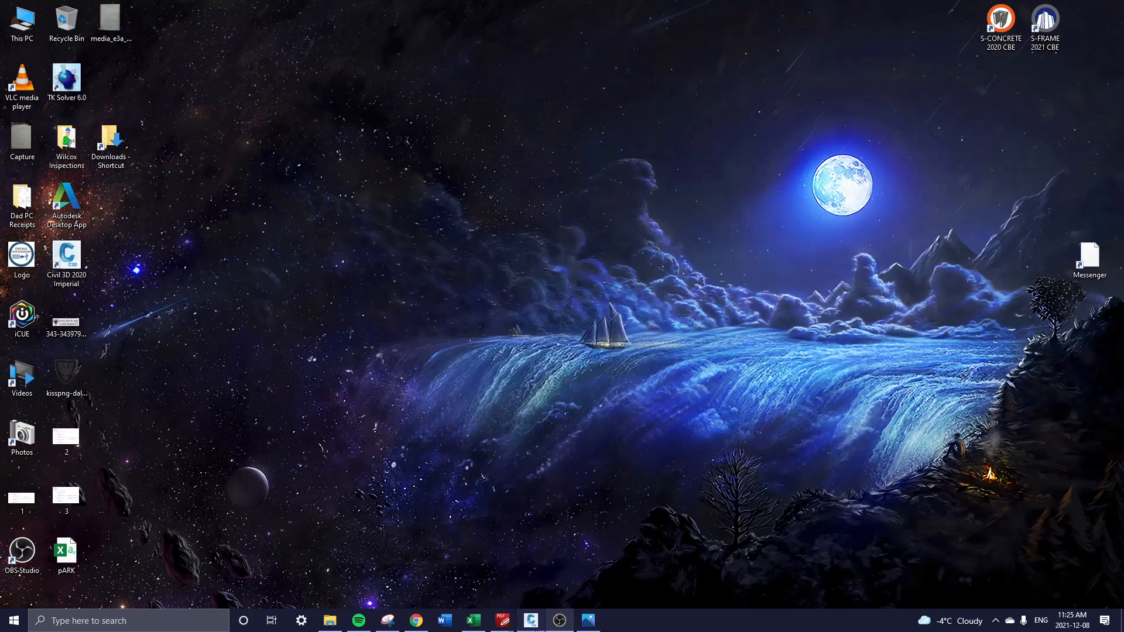
pyautogui.click(531, 620)
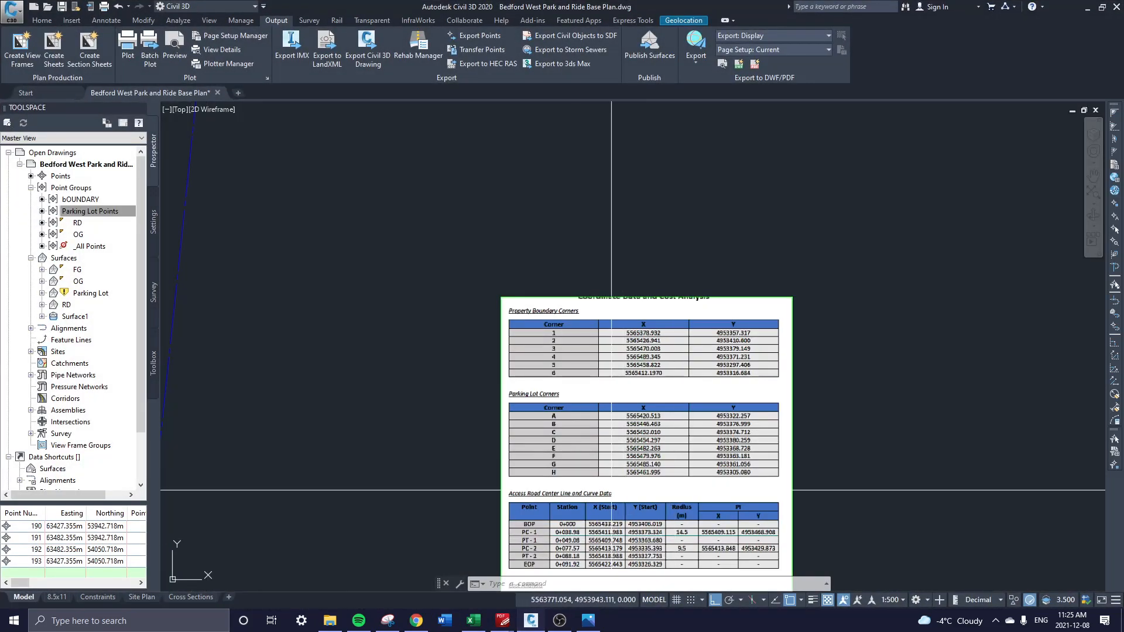
pyautogui.scroll(3, 624, 486)
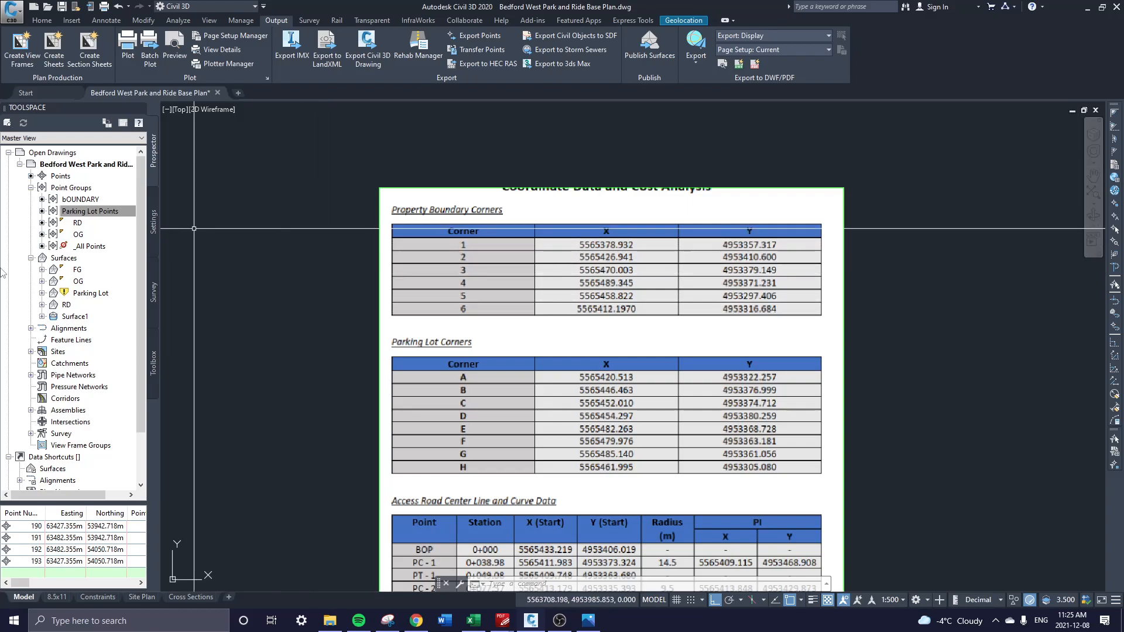
pyautogui.click(81, 199)
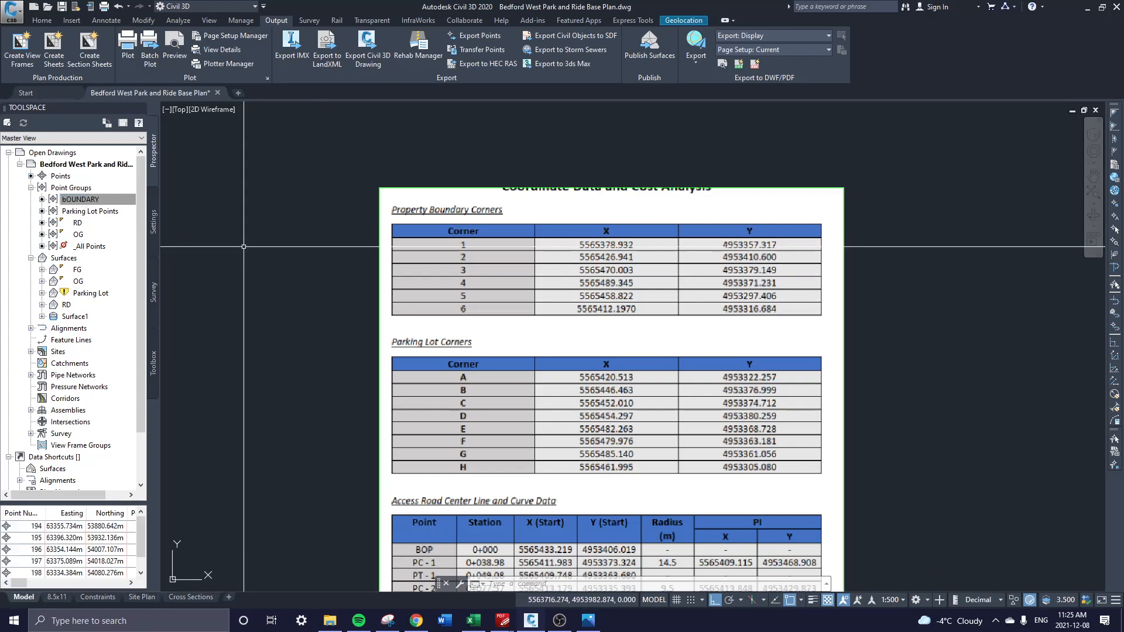
pyautogui.scroll(-2, 244, 247)
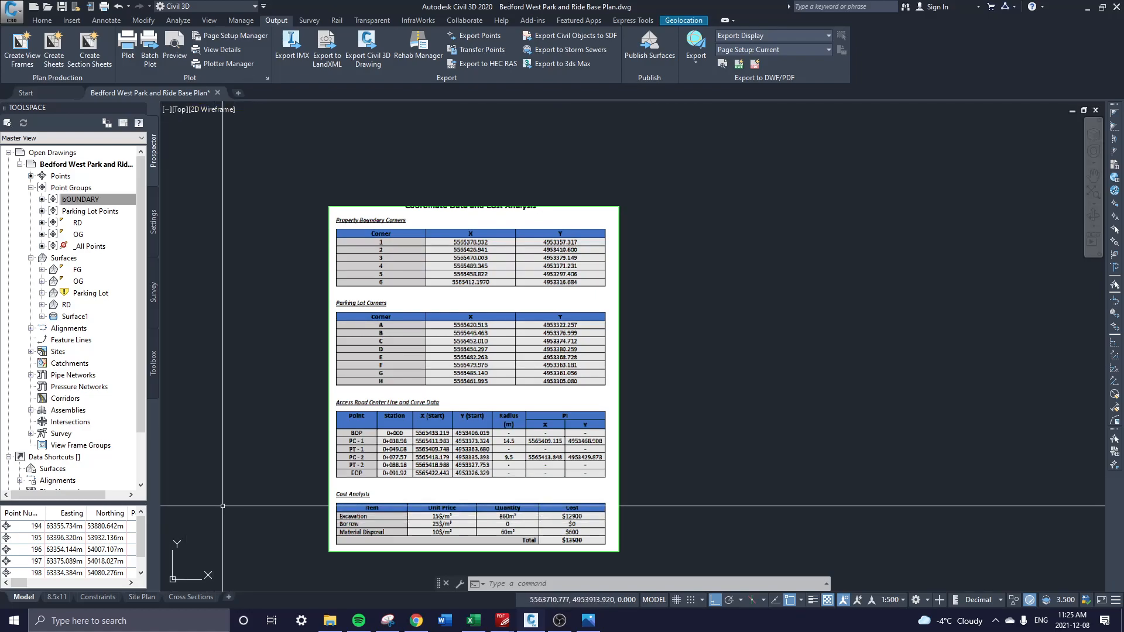
pyautogui.scroll(-2, 518, 319)
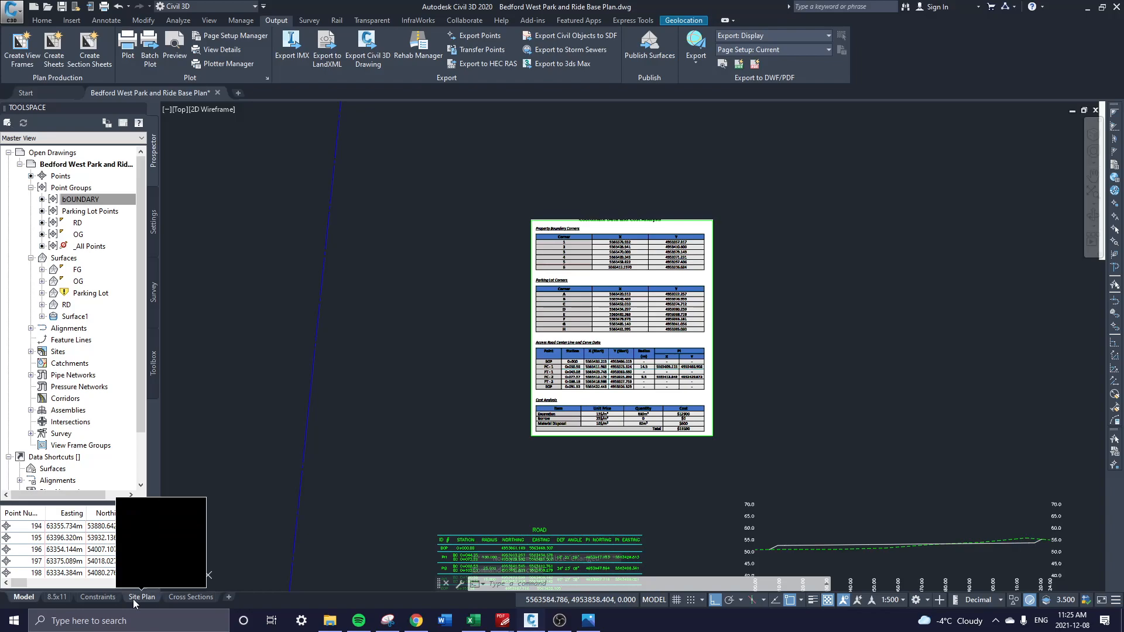
# - Open the Site Plan layout in paper space and show the Properties palette
pyautogui.moveTo(103, 603)
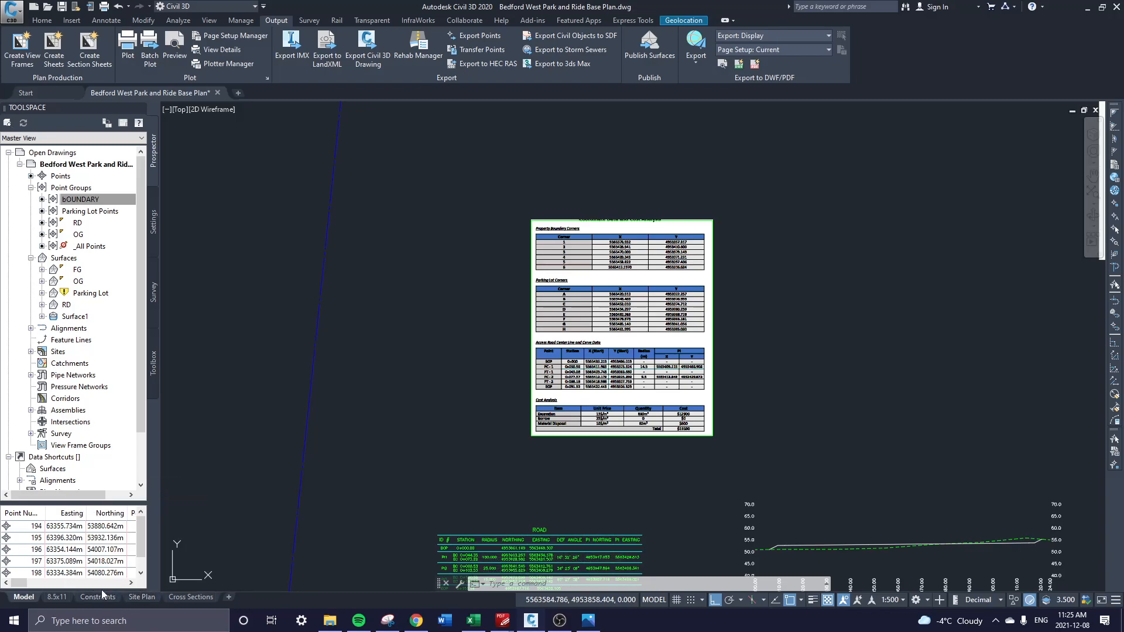
pyautogui.click(143, 598)
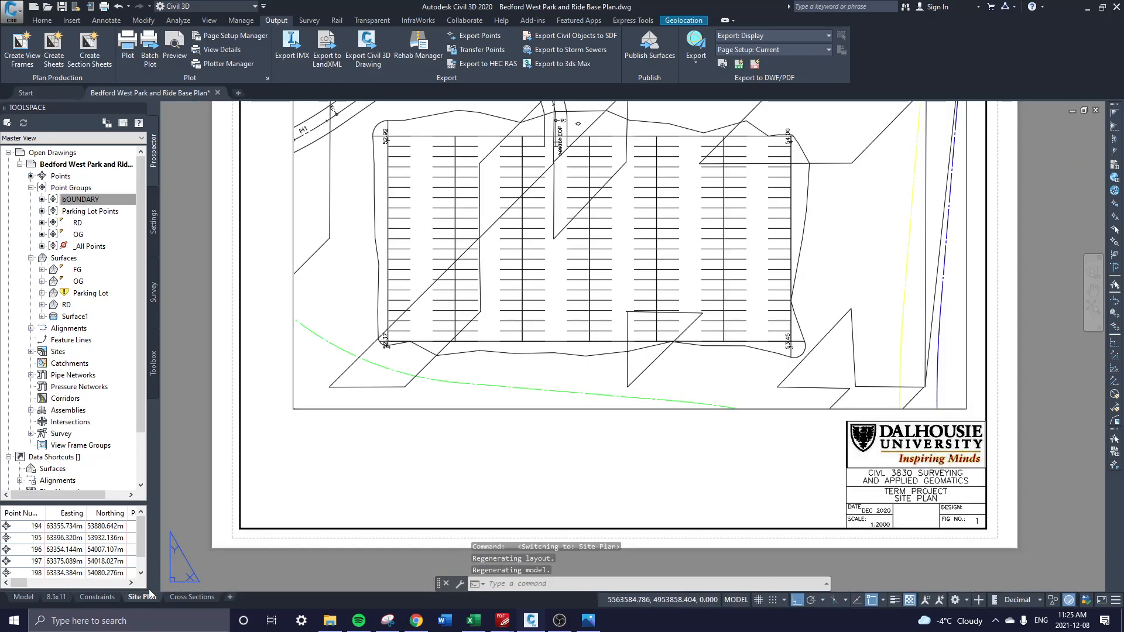
pyautogui.press('Escape')
pyautogui.scroll(-5, 486, 361)
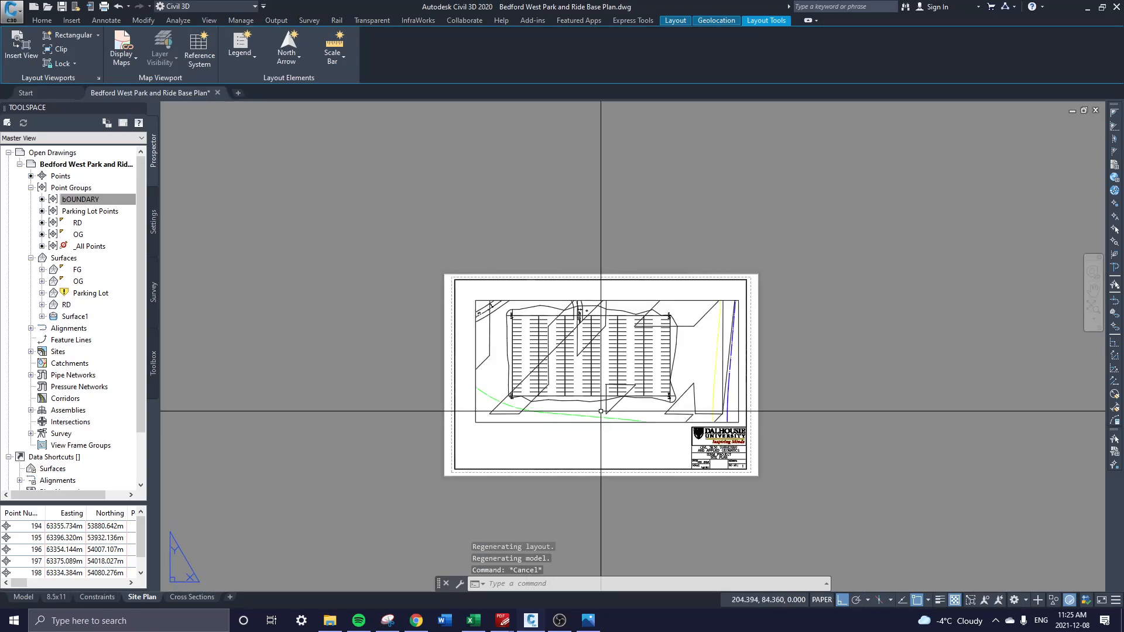
pyautogui.scroll(3, 486, 361)
pyautogui.press('Escape')
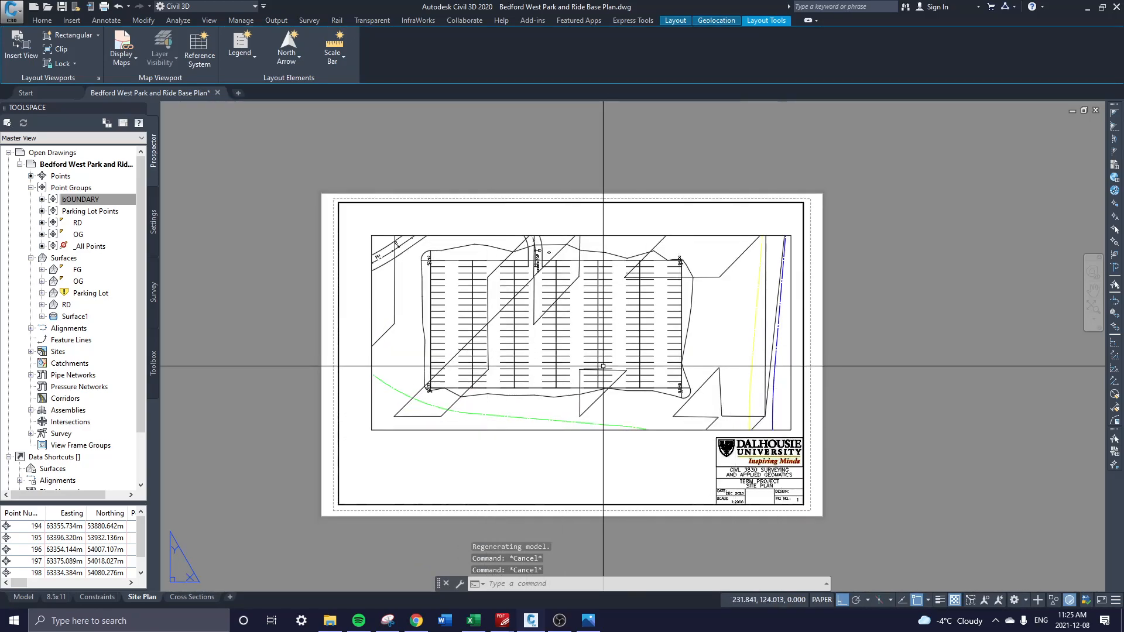
pyautogui.write('PR')
pyautogui.press('Return')
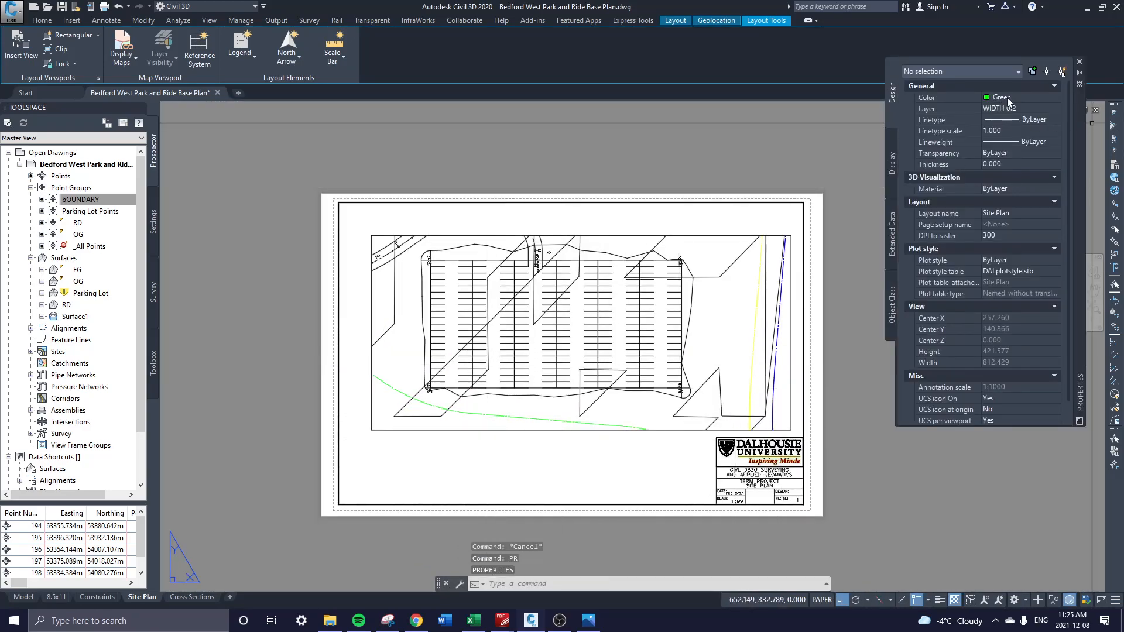
# - Switch the current object colour to ByLayer and set it back to Green
pyautogui.click(1007, 97)
pyautogui.click(1007, 108)
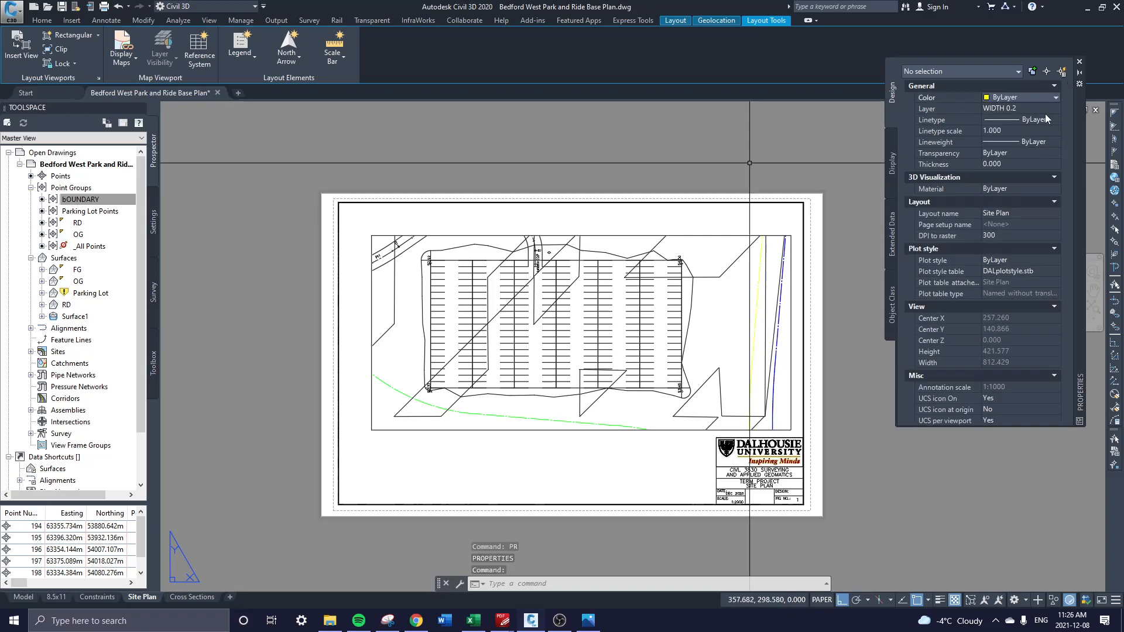
pyautogui.click(1013, 100)
pyautogui.click(1004, 153)
pyautogui.click(749, 145)
pyautogui.press('Escape')
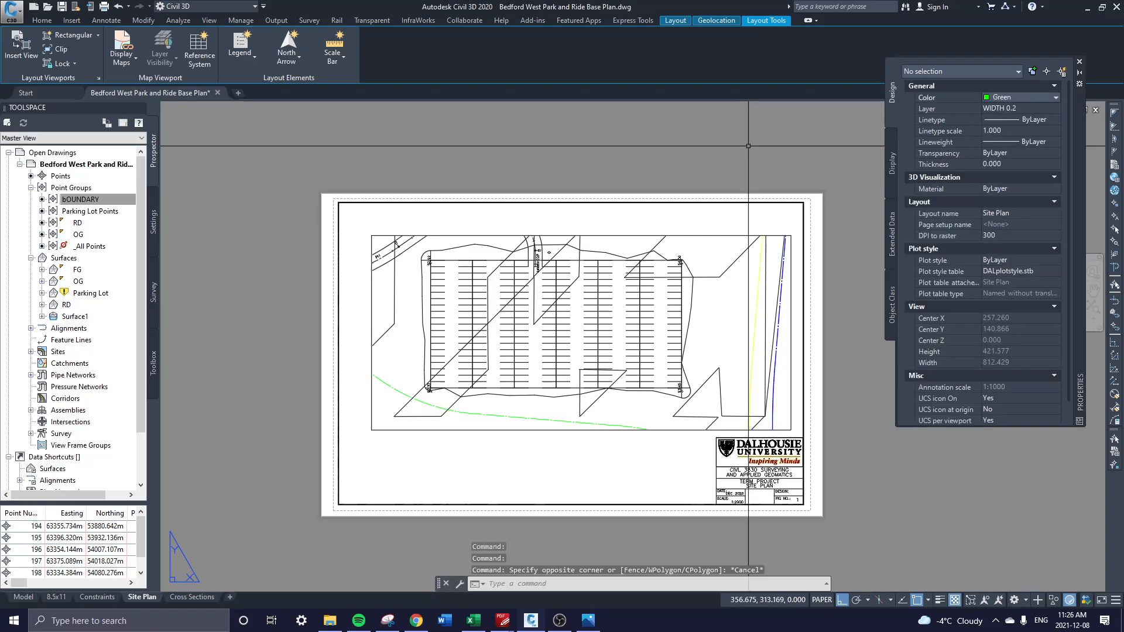
# - Insert the Arrow 13 north arrow for the site plan viewport, placing it just above the sheet
pyautogui.click(288, 51)
pyautogui.click(311, 126)
pyautogui.click(297, 58)
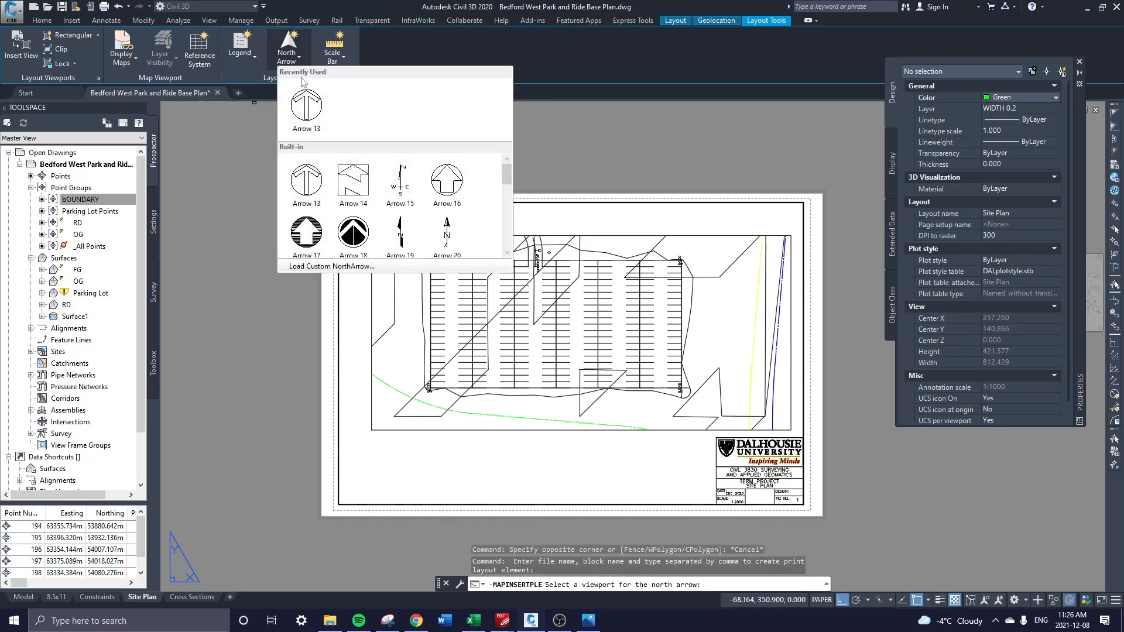
pyautogui.click(448, 235)
pyautogui.click(499, 236)
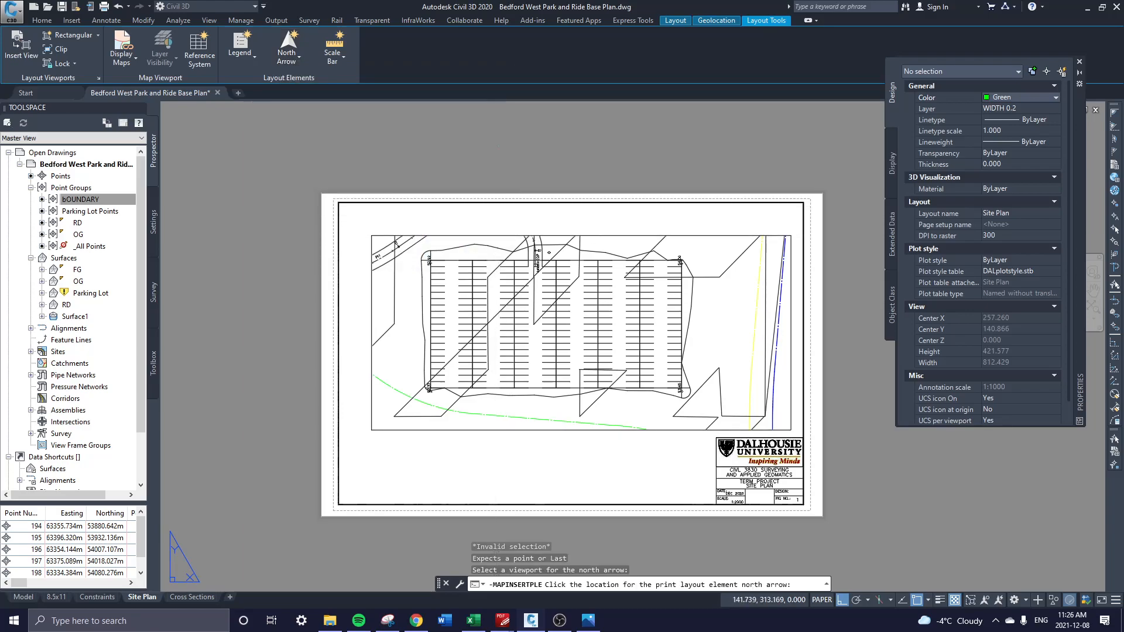
pyautogui.click(498, 146)
# - Enlarge the tiny north arrow above the sheet to a size of about 34.9
pyautogui.click(457, 160)
pyautogui.click(512, 135)
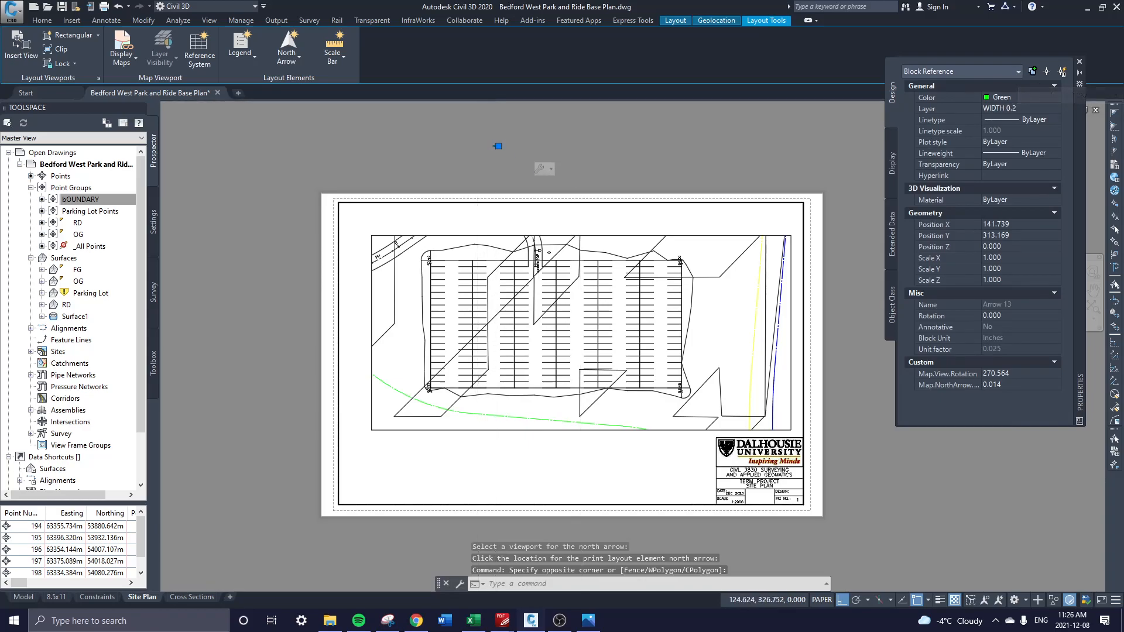
pyautogui.scroll(15, 478, 130)
pyautogui.scroll(2, 738, 431)
pyautogui.click(752, 404)
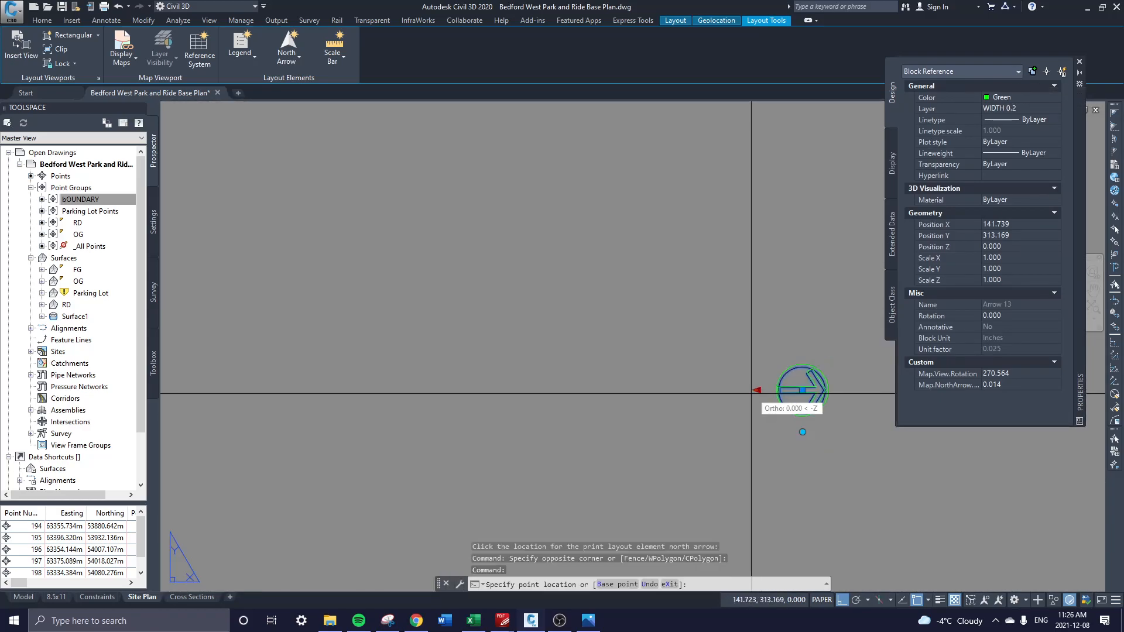
pyautogui.scroll(-3, 457, 337)
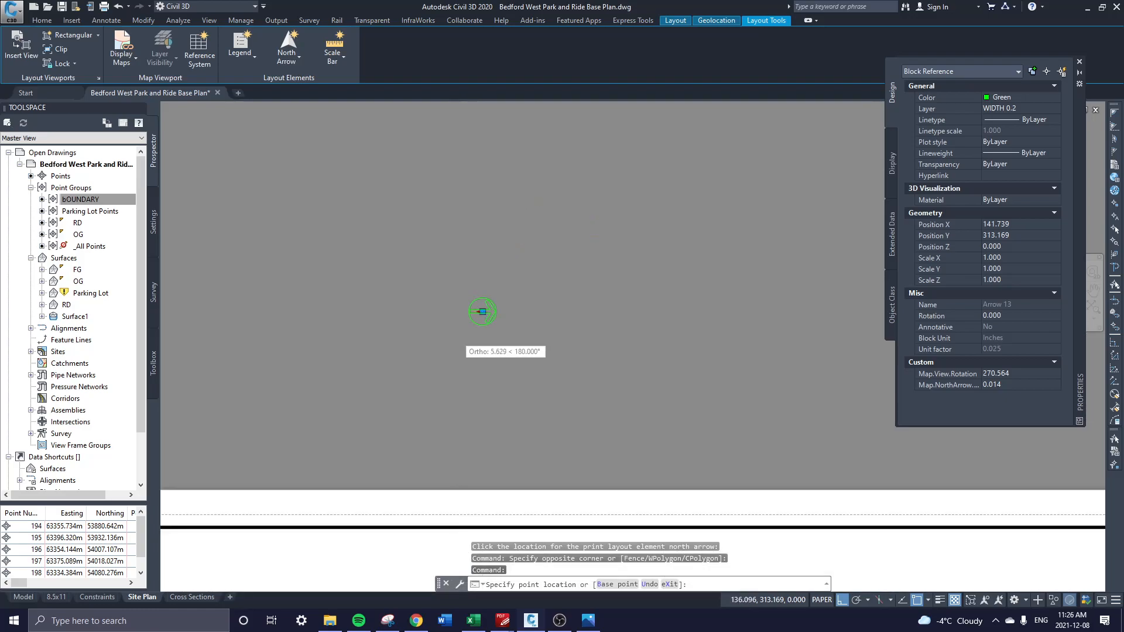
pyautogui.scroll(-4, 457, 337)
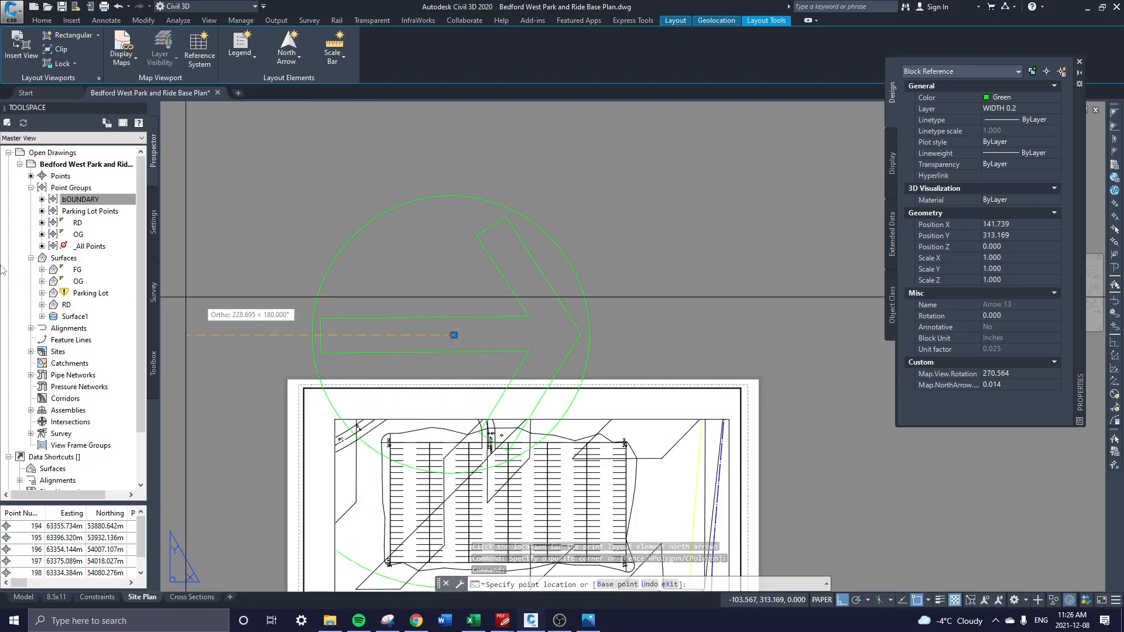
pyautogui.click(416, 345)
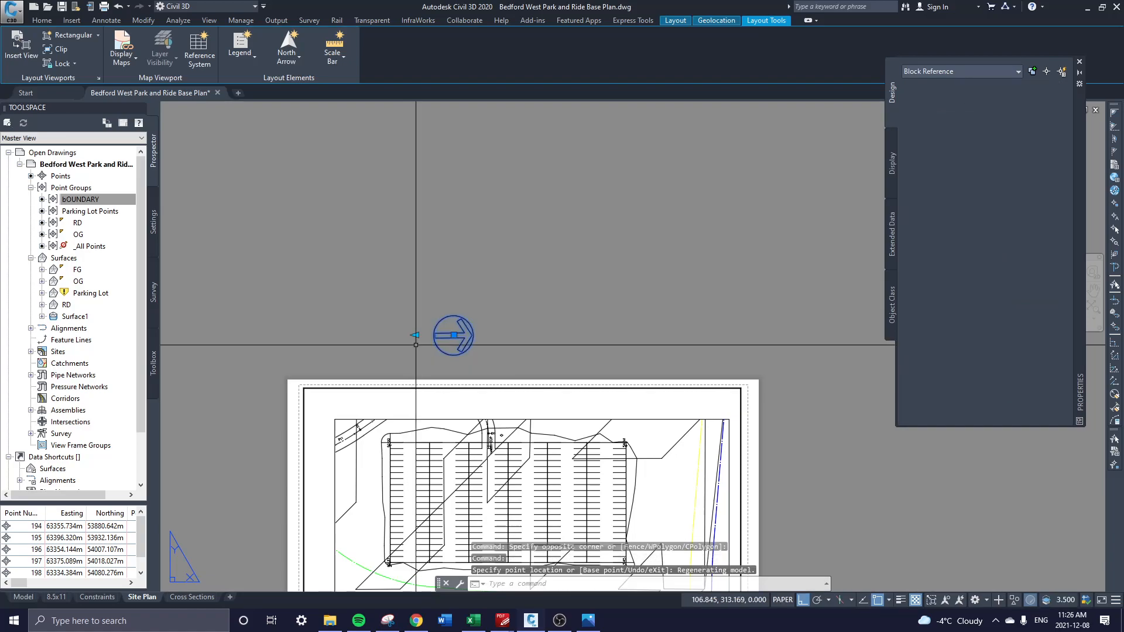
# - Move the north arrow freely, with Ortho off, into the upper-right corner of the sheet border
pyautogui.write('m')
pyautogui.press('Return')
pyautogui.click(607, 322)
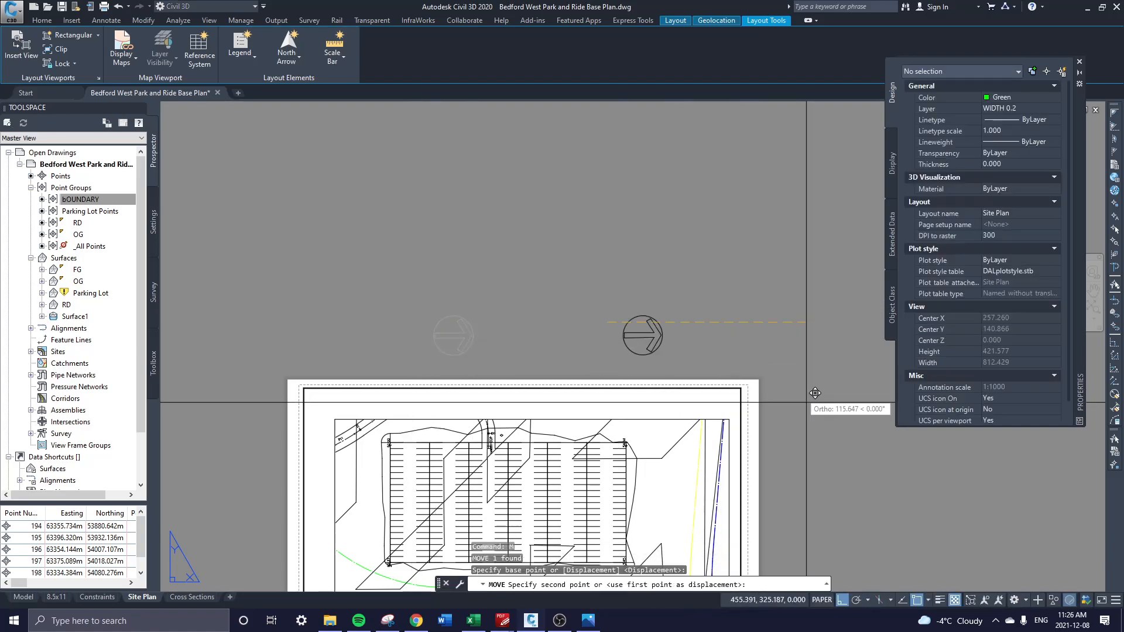
pyautogui.press('F8')
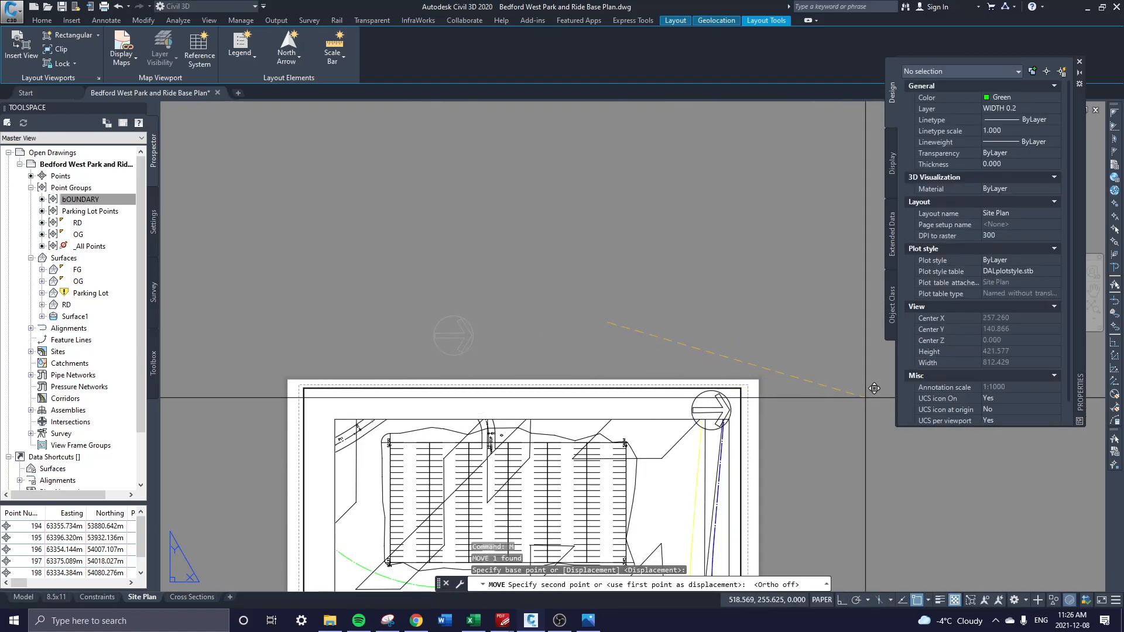
pyautogui.click(869, 393)
pyautogui.scroll(2, 790, 418)
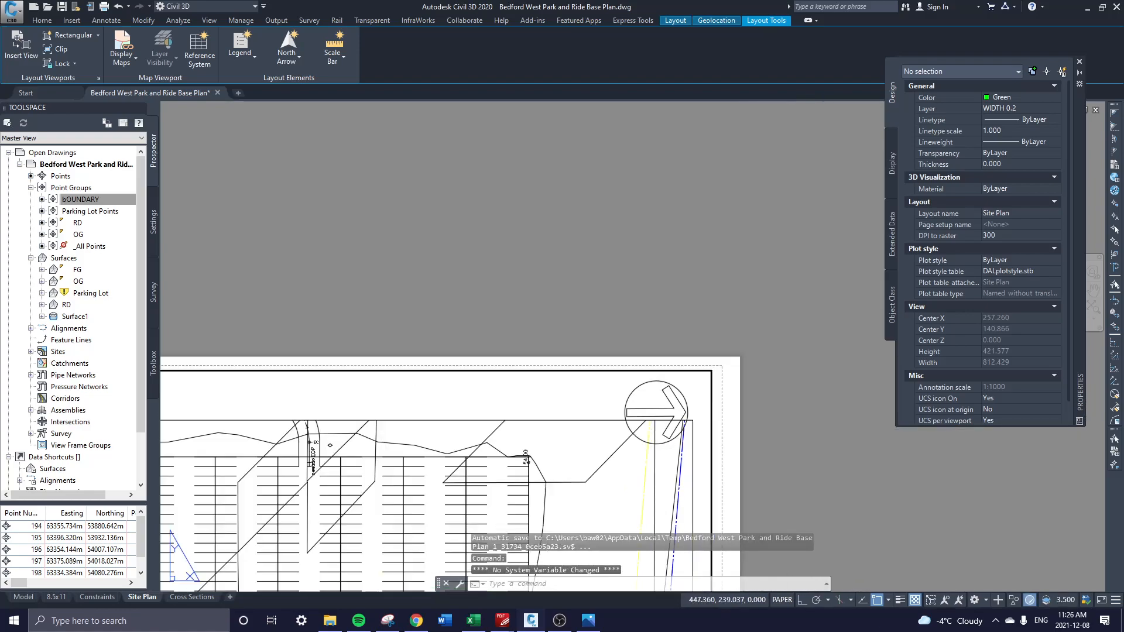
# - Explode the north arrow block in the sheet's upper-right corner
pyautogui.moveTo(662, 410); pyautogui.dragTo(647, 296, button='middle')
pyautogui.scroll(2, 646, 274)
pyautogui.press('Escape')
pyautogui.click(646, 275)
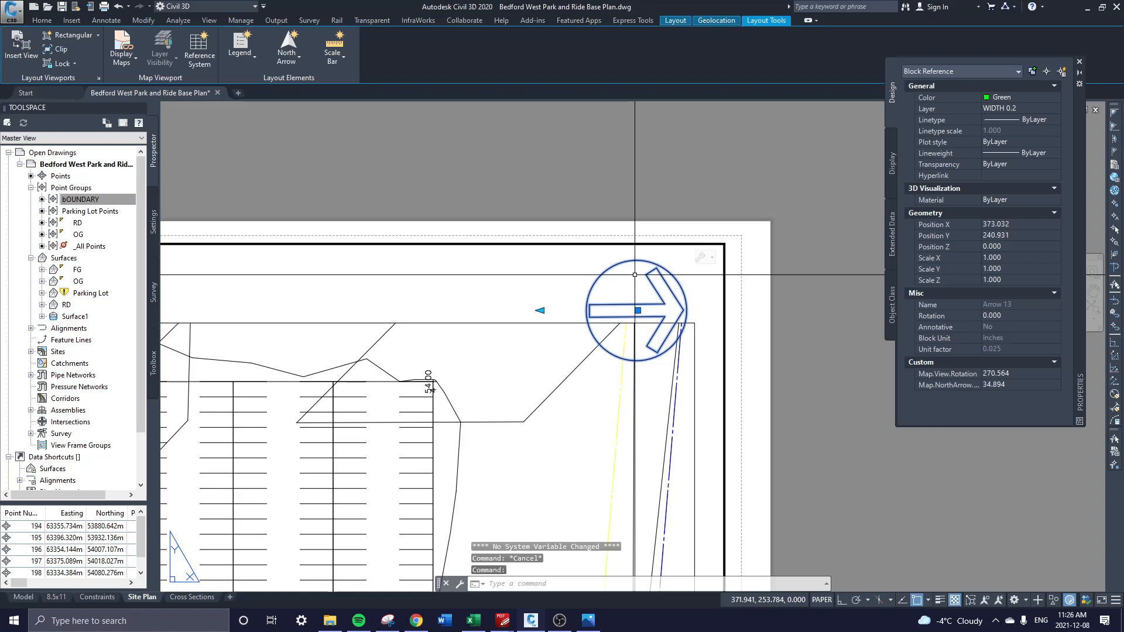
pyautogui.write('BUR')
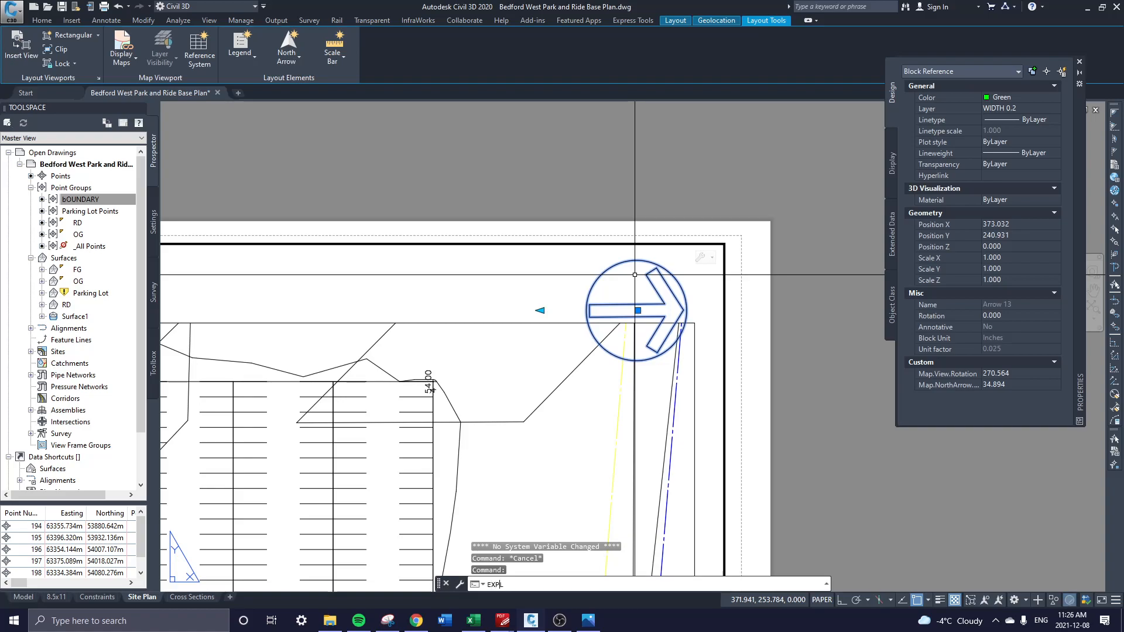
pyautogui.write('DE')
pyautogui.press('Return')
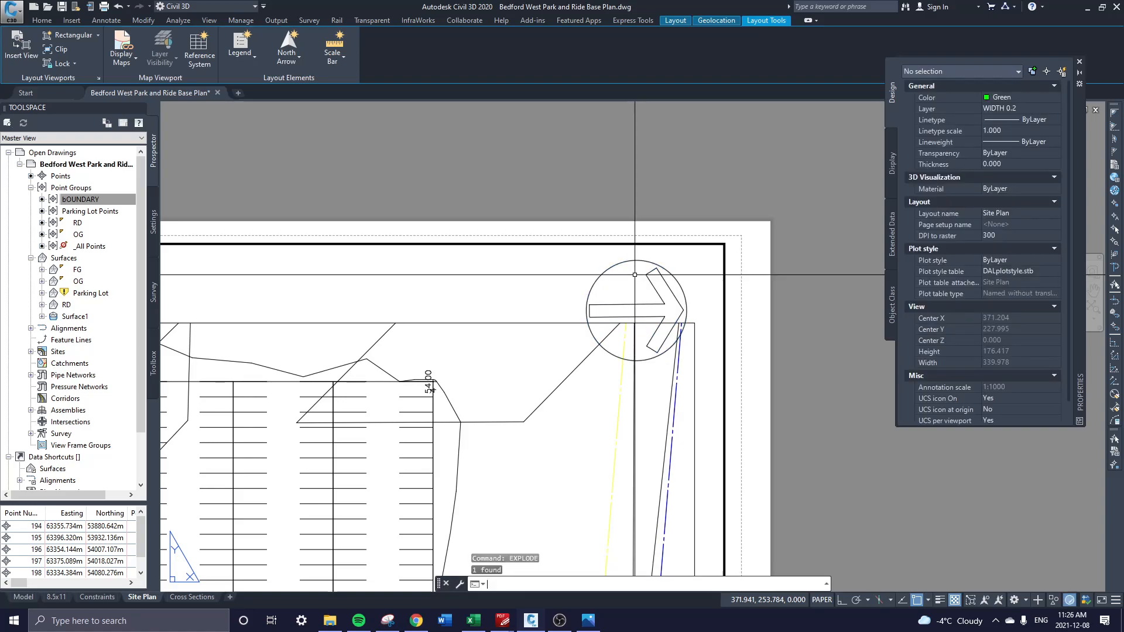
pyautogui.press('Escape')
pyautogui.scroll(-2, 634, 274)
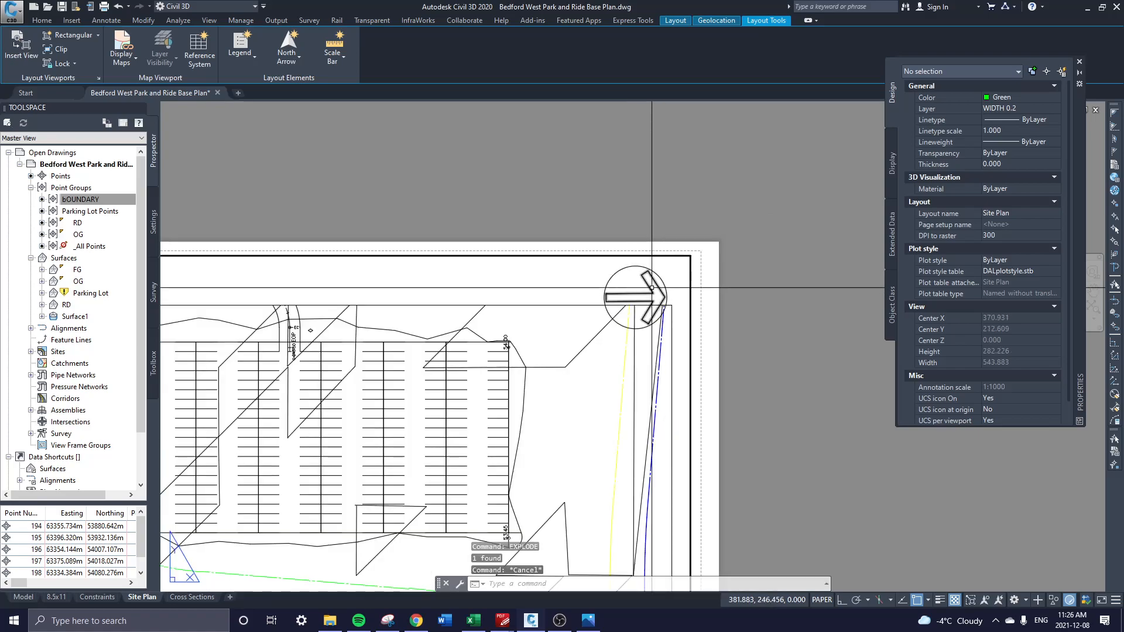
pyautogui.click(650, 288)
pyautogui.press('Escape')
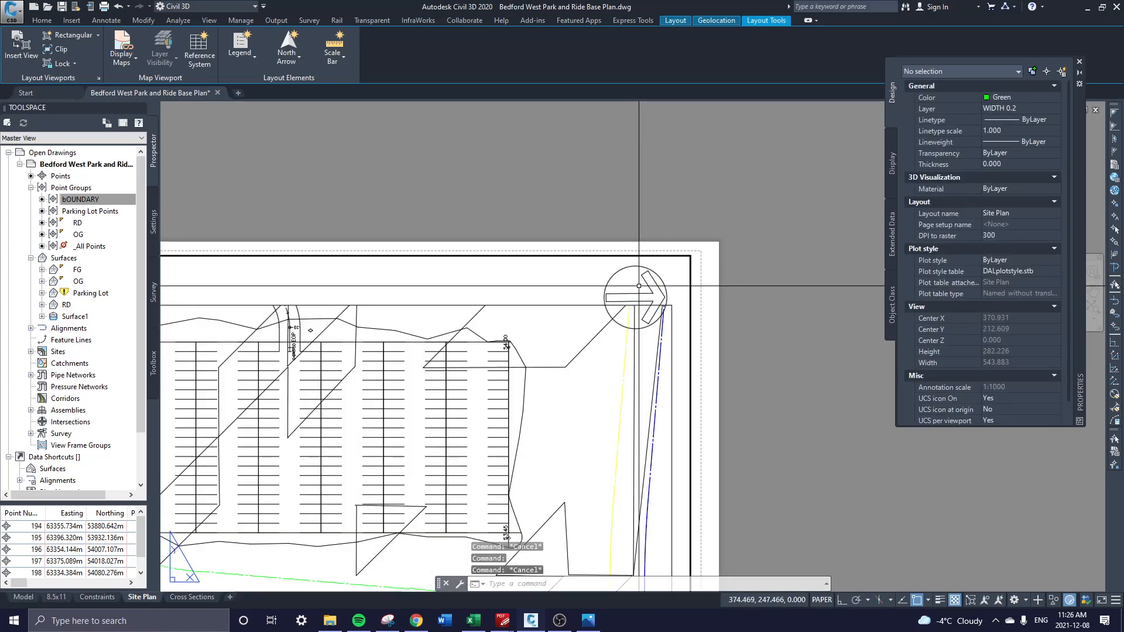
pyautogui.moveTo(337, 434); pyautogui.dragTo(431, 266, button='middle')
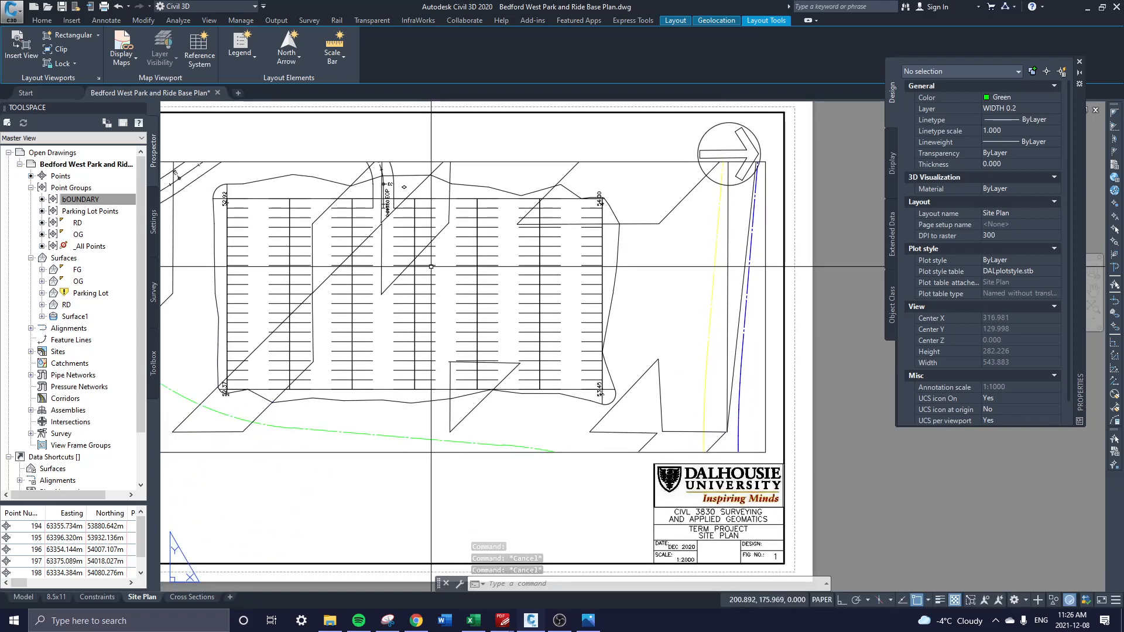
pyautogui.moveTo(410, 261); pyautogui.dragTo(542, 255, button='middle')
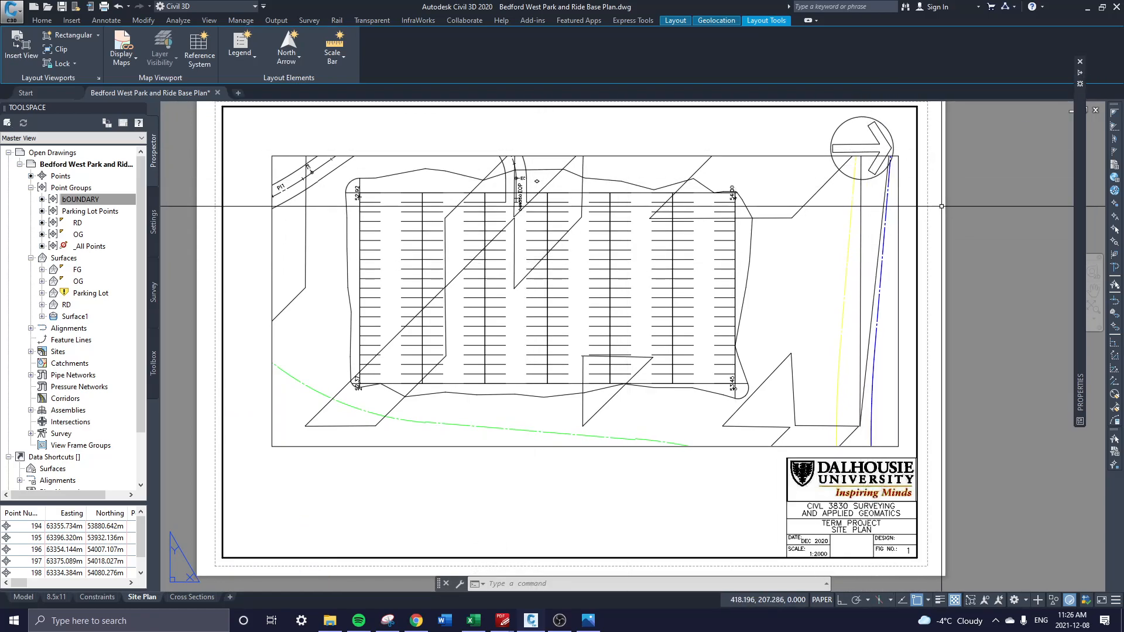
pyautogui.moveTo(894, 185); pyautogui.dragTo(857, 226, button='middle')
pyautogui.click(857, 207)
pyautogui.click(824, 171)
pyautogui.press('Escape')
pyautogui.press('Escape')
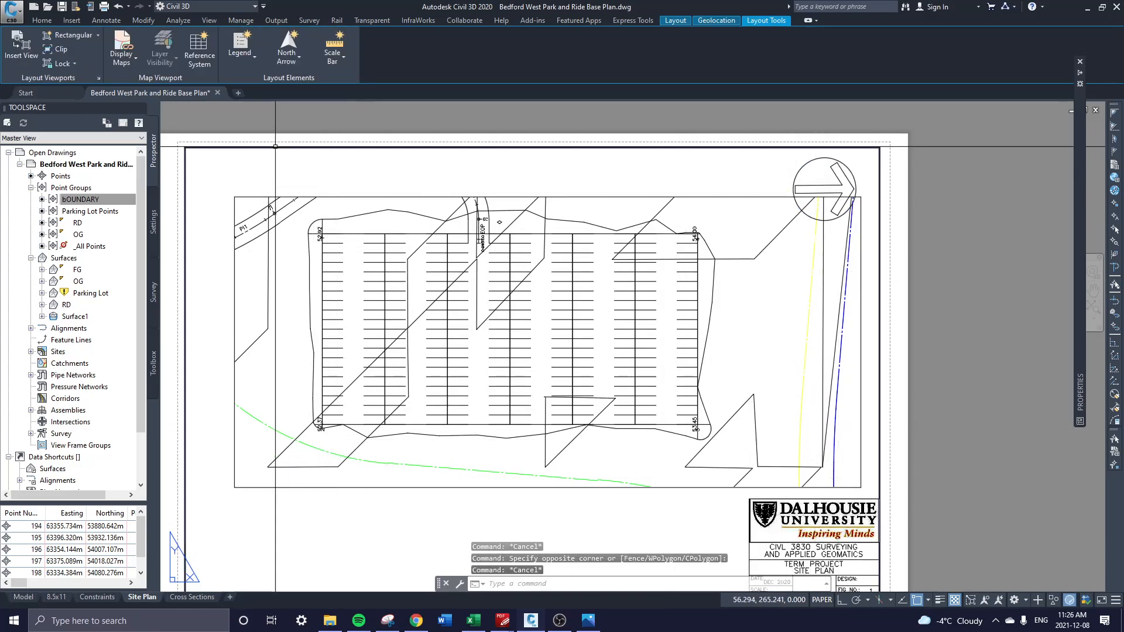
pyautogui.click(328, 65)
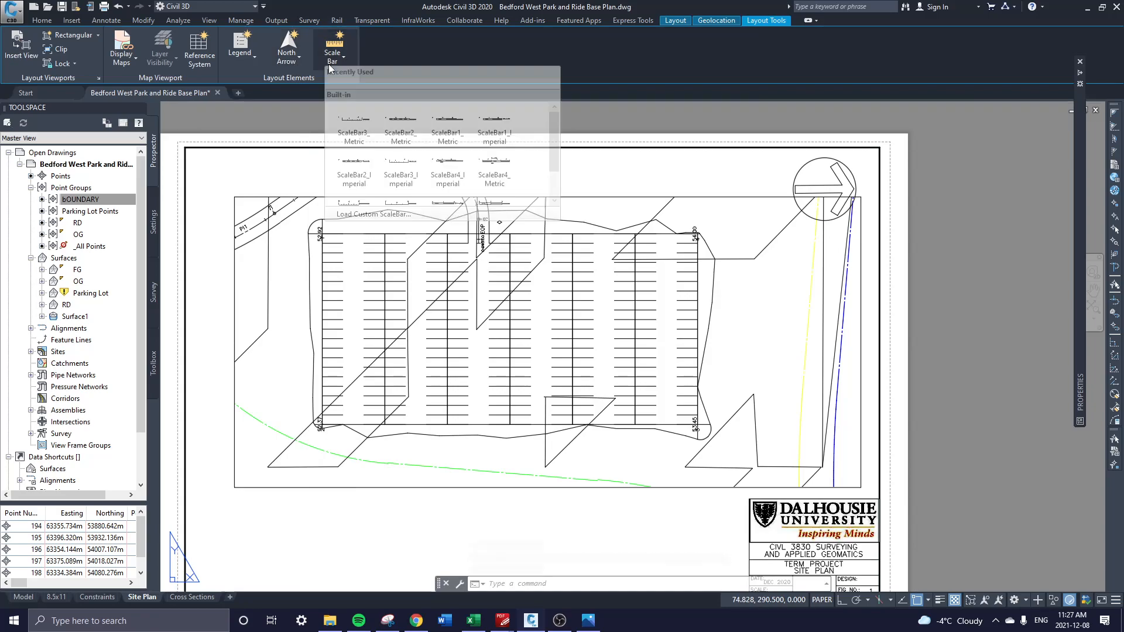
pyautogui.click(494, 174)
pyautogui.click(464, 463)
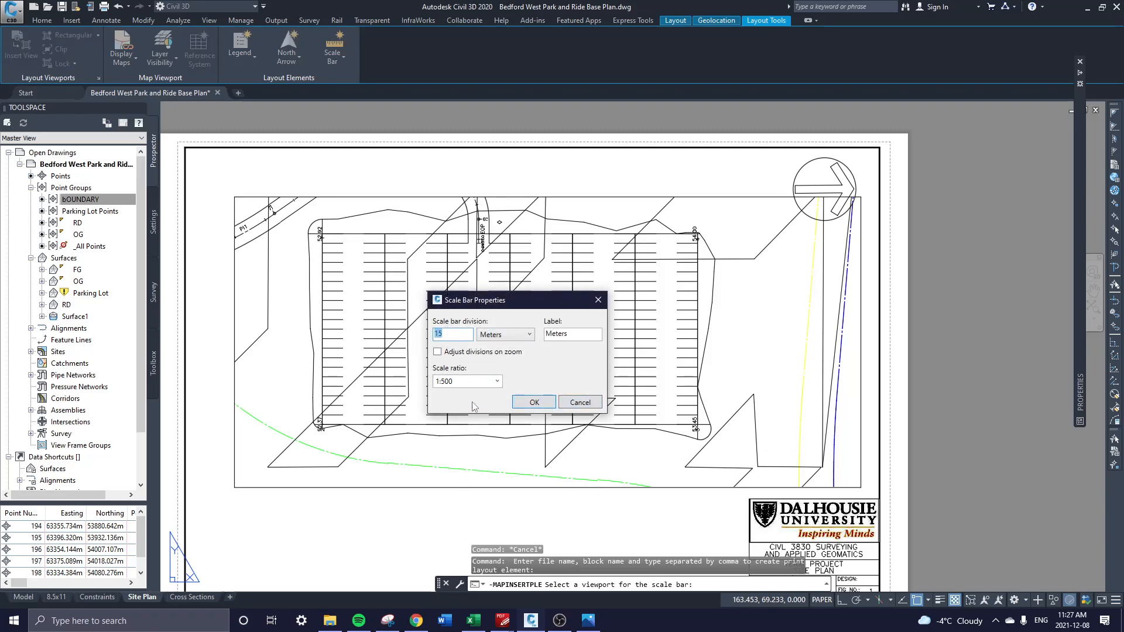
pyautogui.click(574, 406)
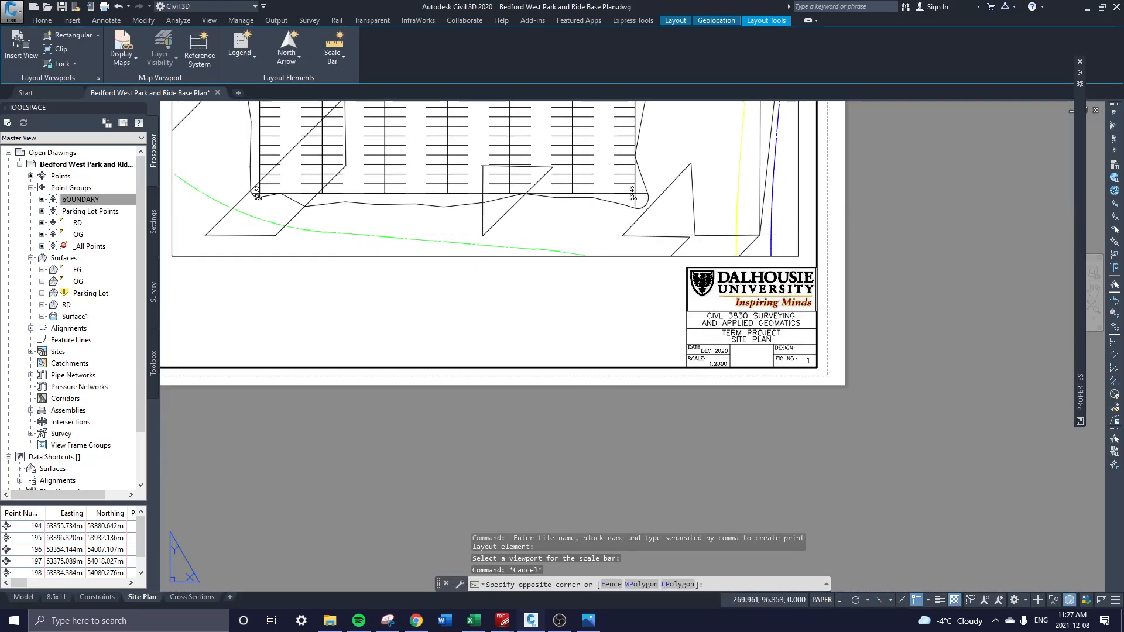
pyautogui.doubleClick(534, 329)
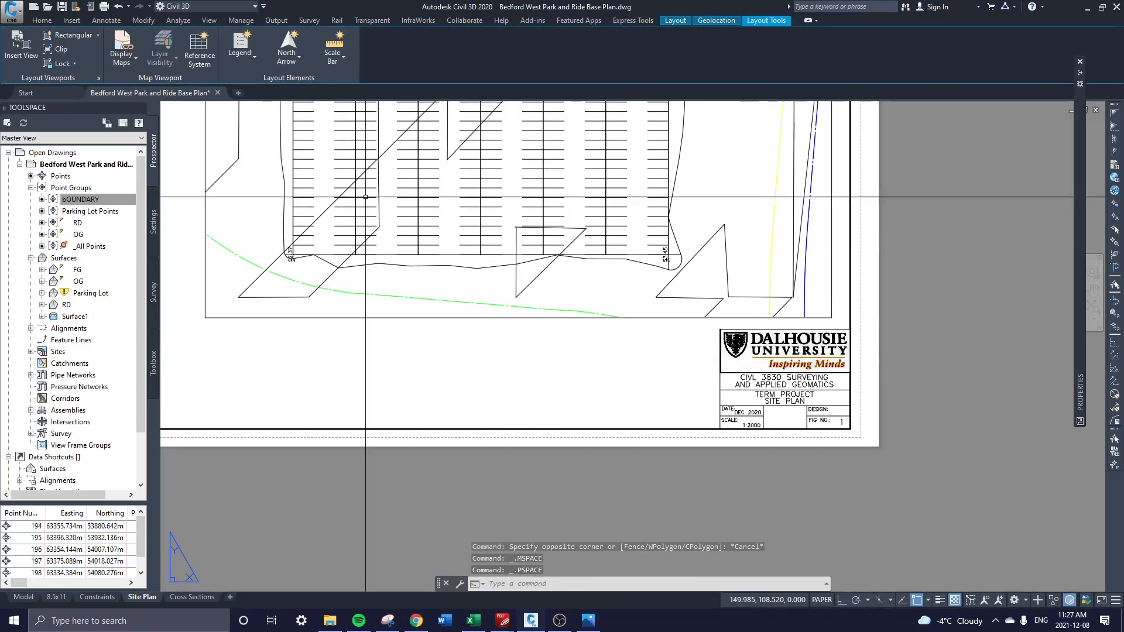
# - Insert a metric scale bar for the site plan viewport with 15-meter divisions at 1:500, placing it beside the title block
pyautogui.click(322, 60)
pyautogui.click(495, 213)
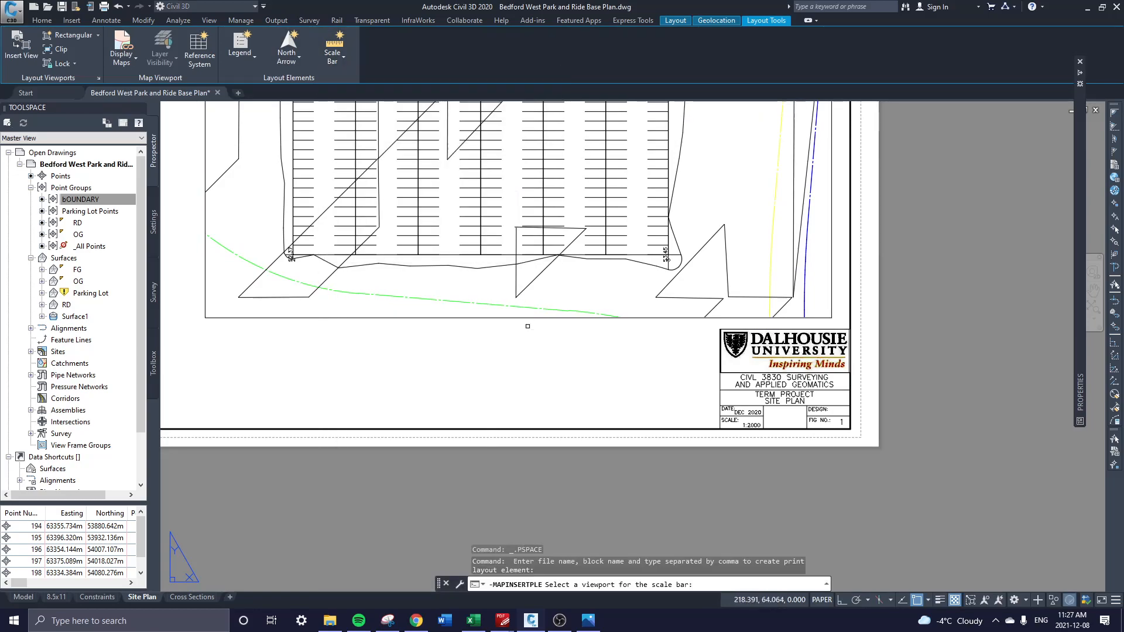
pyautogui.click(525, 319)
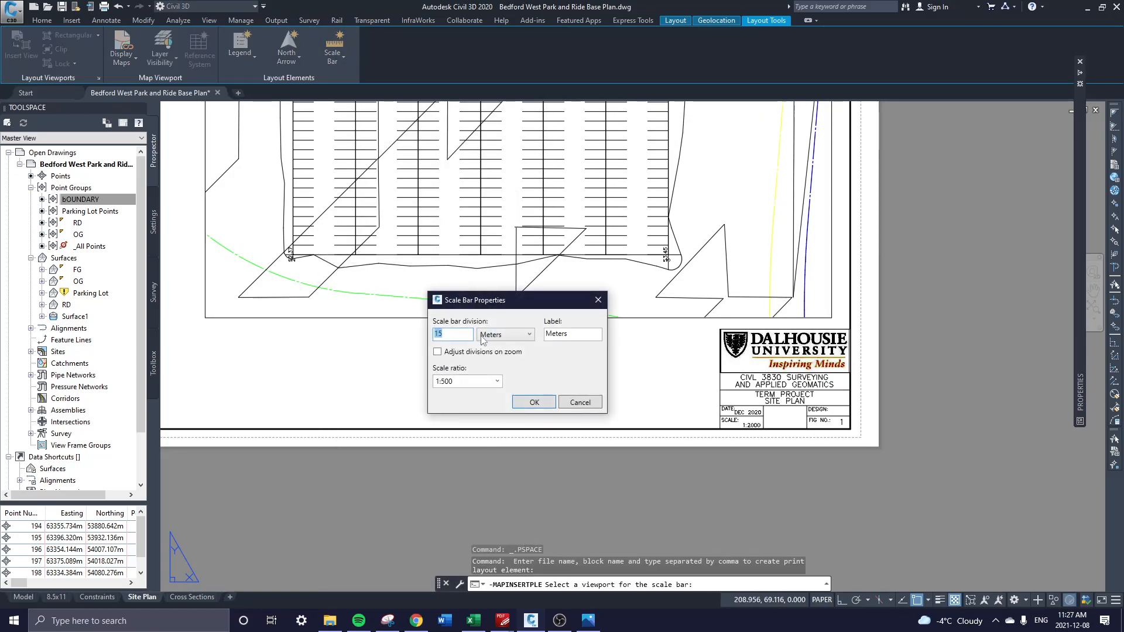
pyautogui.write('10')
pyautogui.click(518, 402)
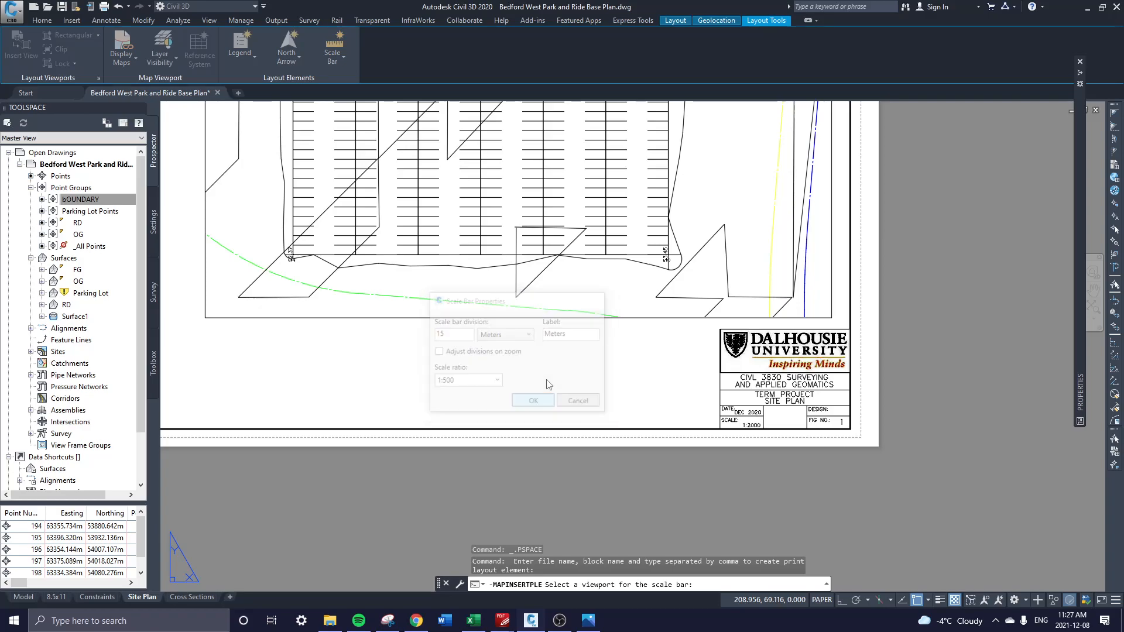
pyautogui.click(604, 415)
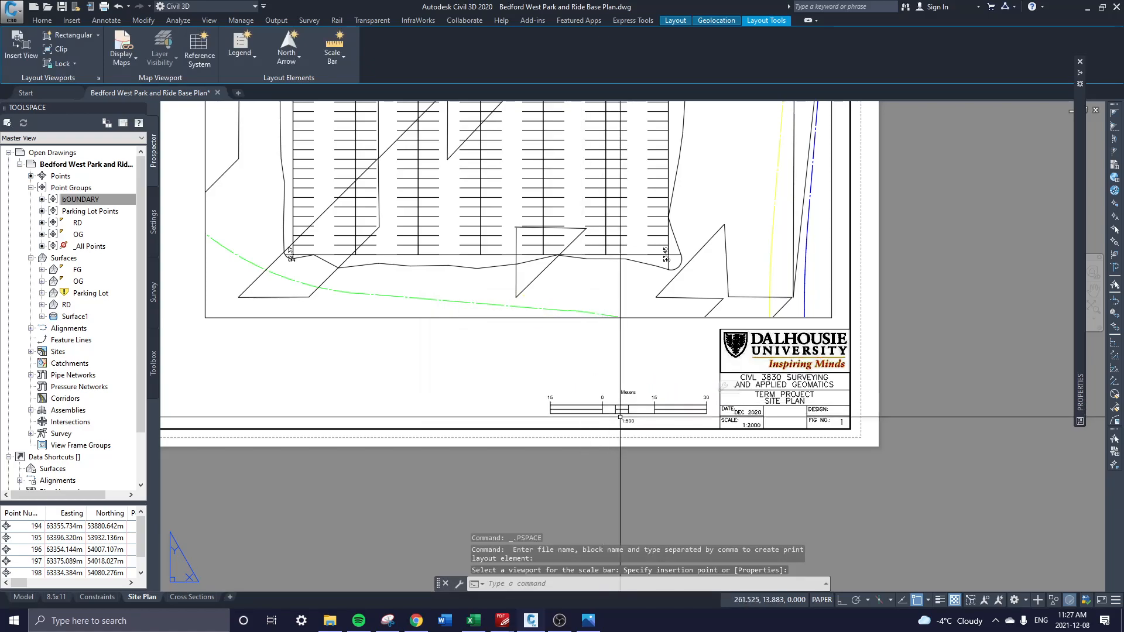
# - Try to explode the scale bar block beside the title block
pyautogui.click(599, 408)
pyautogui.click(602, 413)
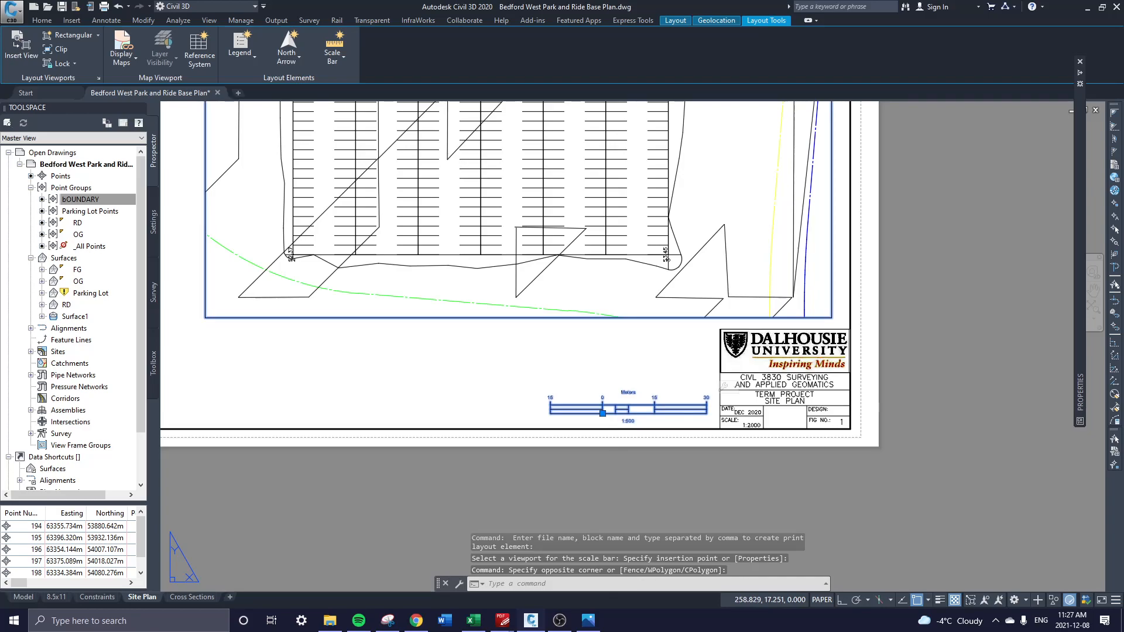
pyautogui.moveTo(676, 339); pyautogui.dragTo(655, 416, button='middle')
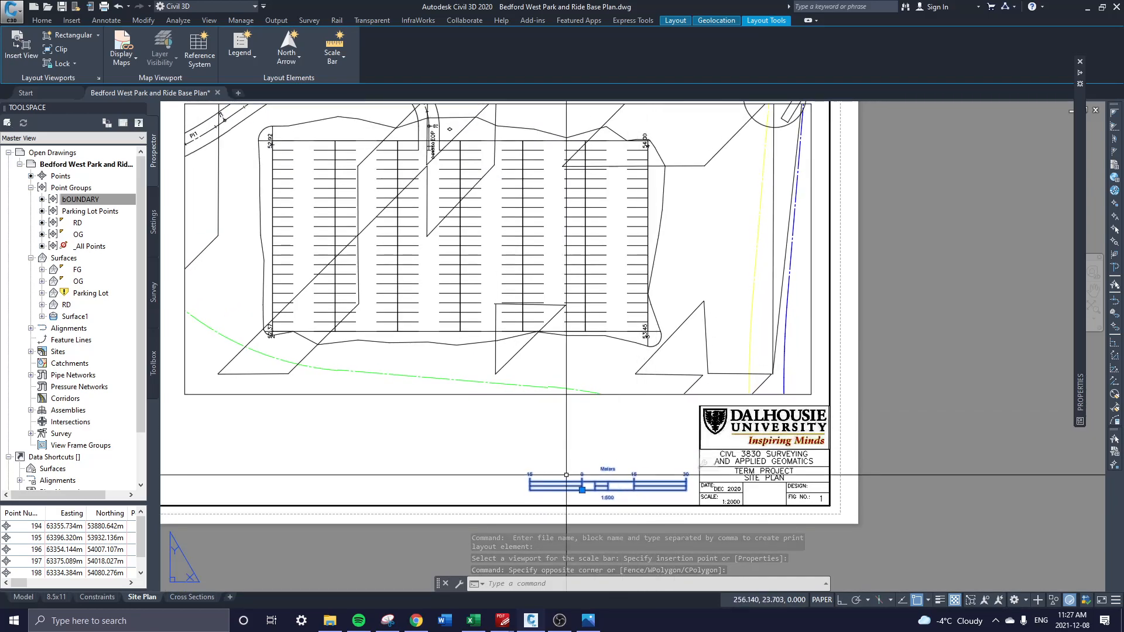
pyautogui.moveTo(577, 423); pyautogui.dragTo(603, 454, button='middle')
pyautogui.scroll(3, 610, 453)
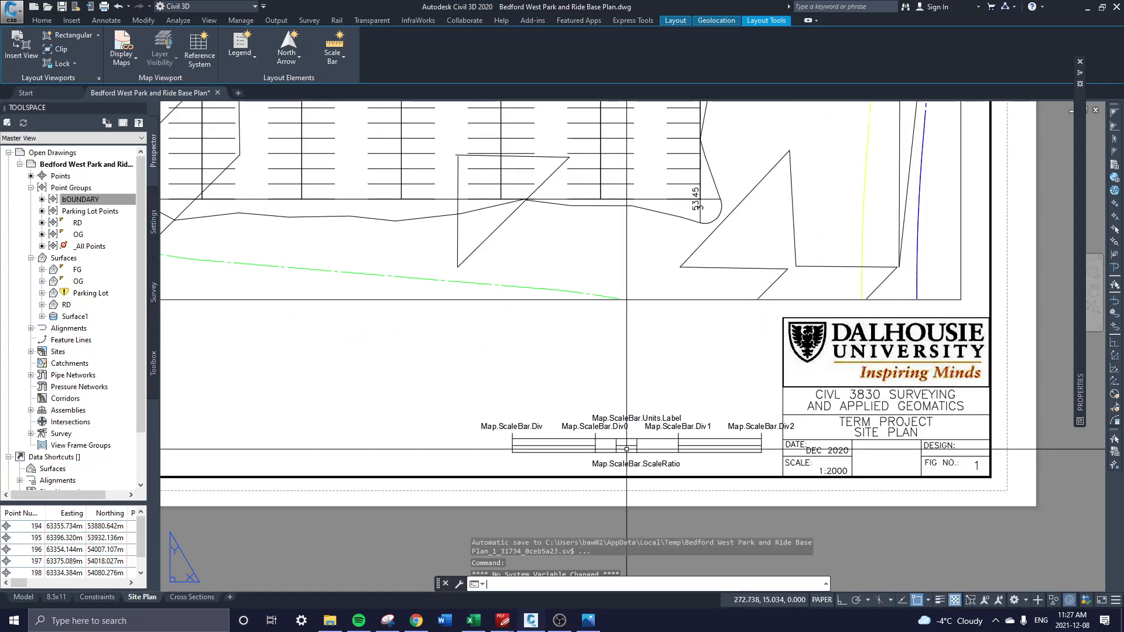
# - Burst the scale bar block into separate objects, keeping its attribute values as text
pyautogui.click(614, 405)
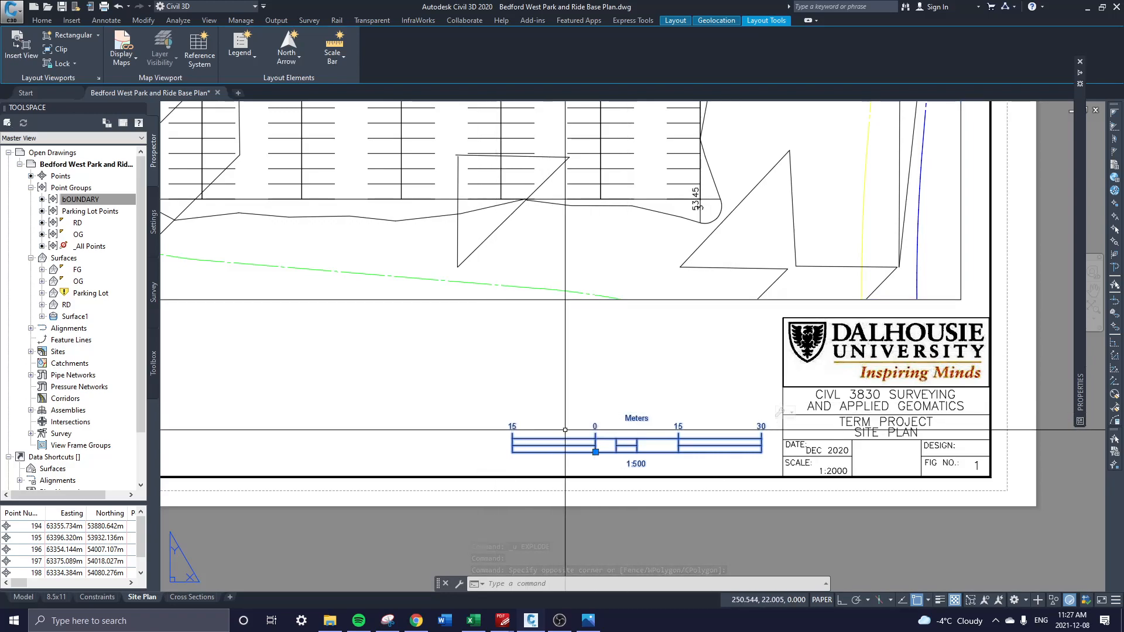
pyautogui.write('BU')
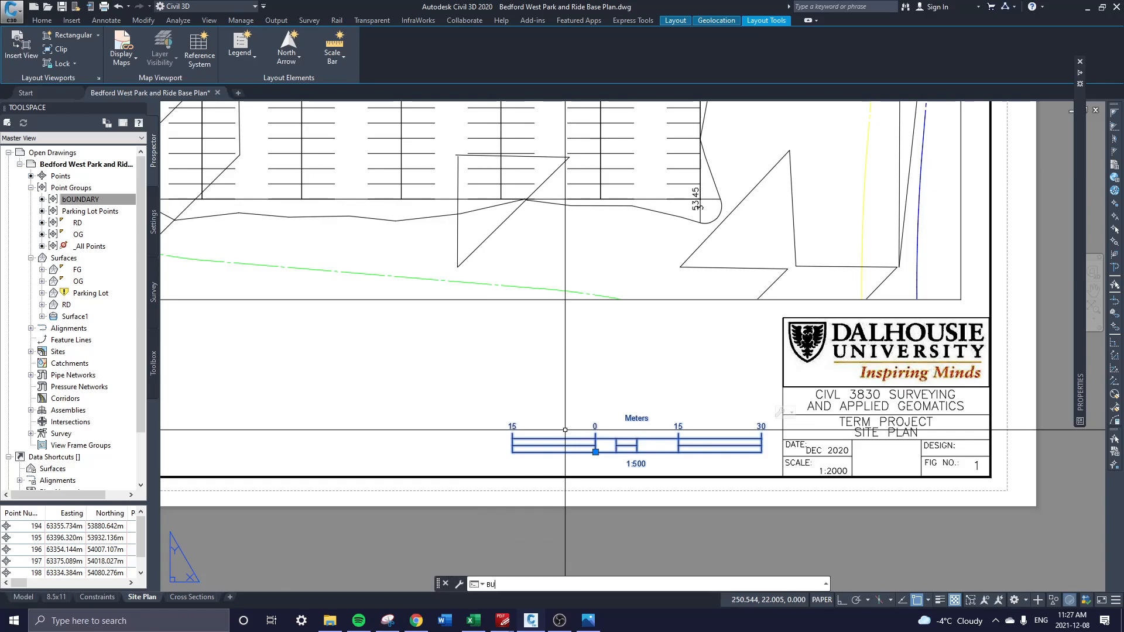
pyautogui.write('RST')
pyautogui.press('Return')
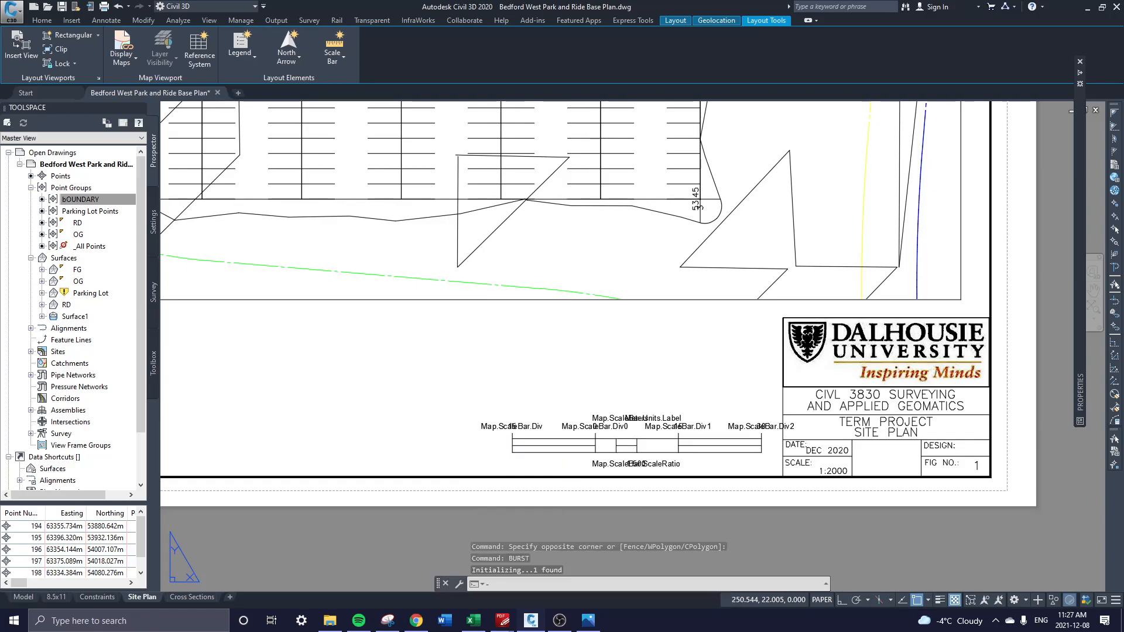
pyautogui.click(598, 445)
pyautogui.press('Escape')
pyautogui.click(484, 423)
pyautogui.press('Escape')
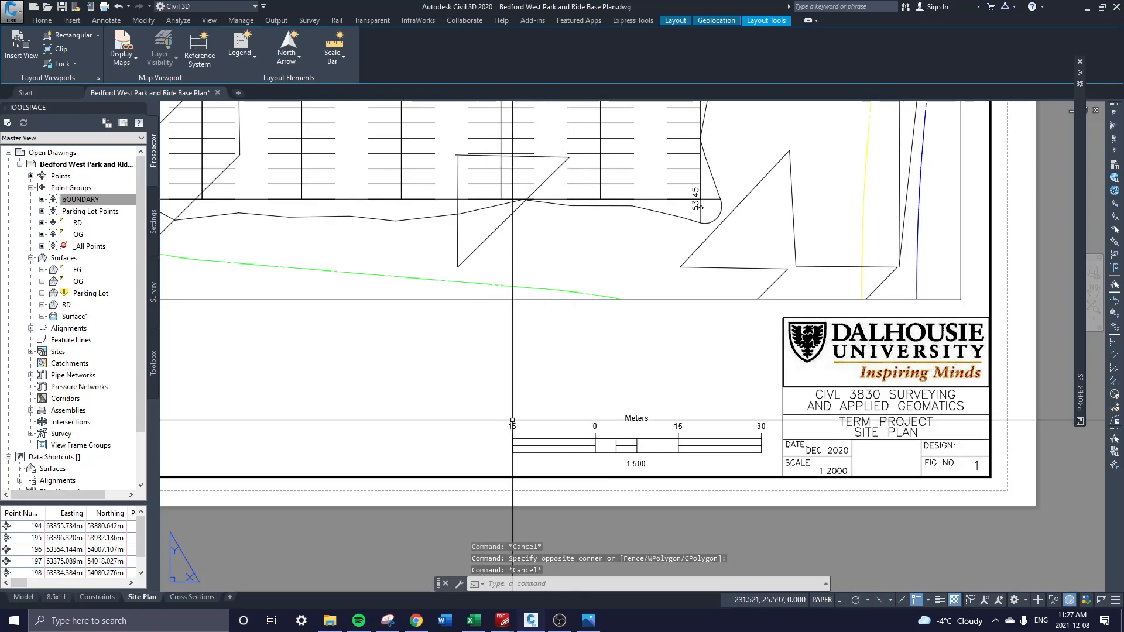
pyautogui.scroll(-3, 655, 467)
pyautogui.moveTo(529, 380)
pyautogui.mouseDown(button='middle')
pyautogui.moveTo(375, 377)
pyautogui.moveTo(407, 348)
pyautogui.mouseUp(button='middle')
pyautogui.press('Escape')
pyautogui.moveTo(807, 217); pyautogui.dragTo(769, 264, button='middle')
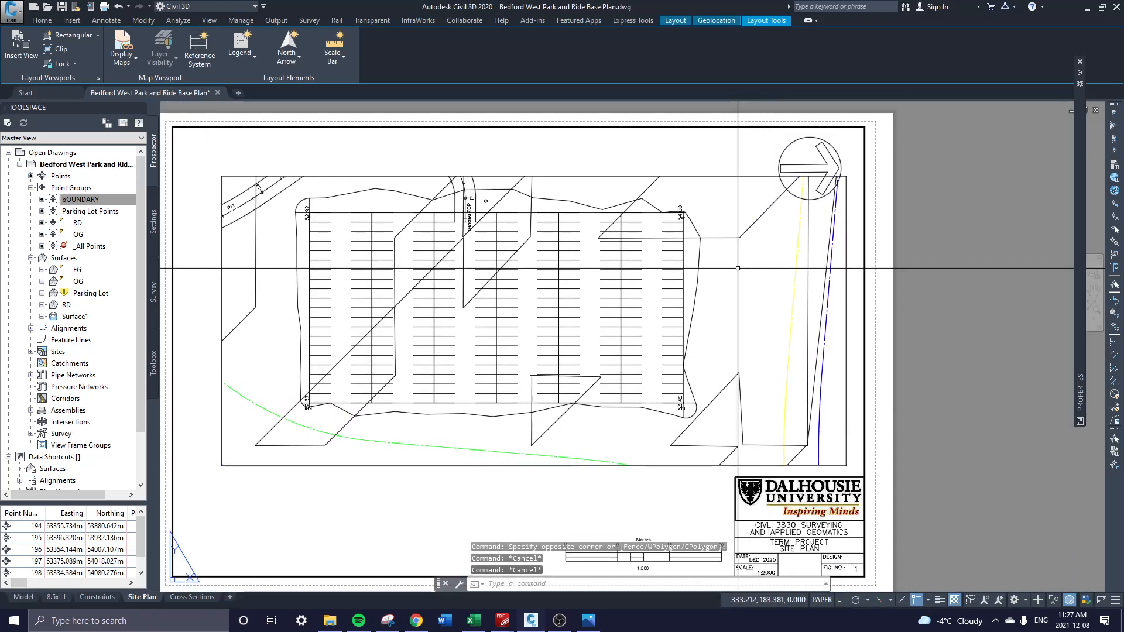
pyautogui.press('Escape')
pyautogui.moveTo(671, 427); pyautogui.dragTo(646, 357, button='middle')
pyautogui.moveTo(502, 346); pyautogui.dragTo(505, 403, button='middle')
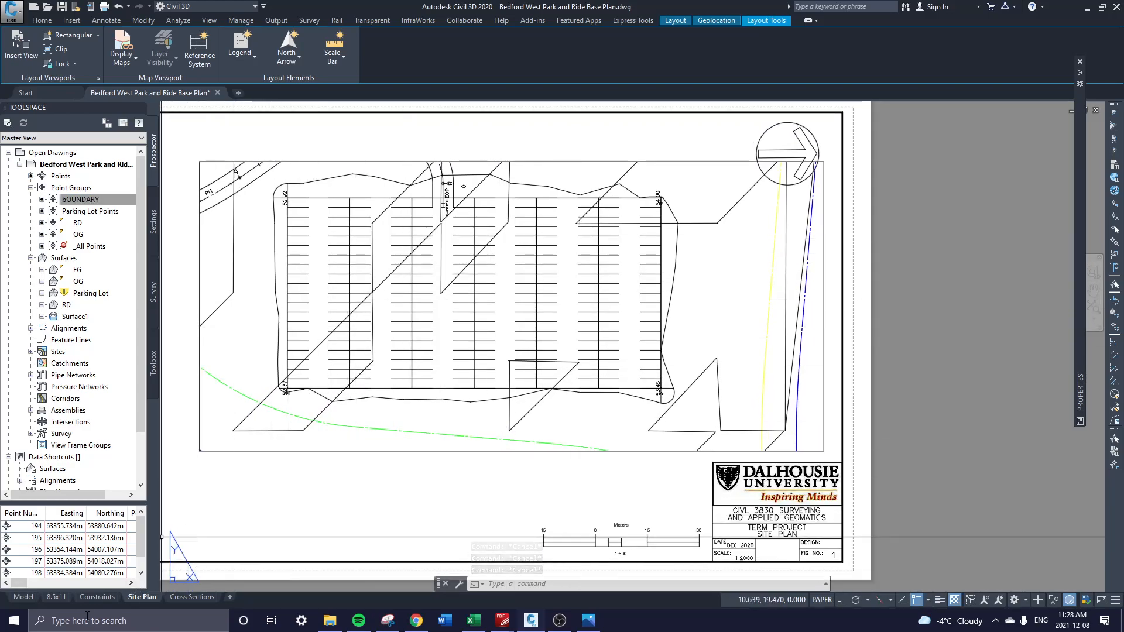
# - Check the plot settings of the Site Plan layout, including its plot style table and plot options
pyautogui.rightClick(151, 603)
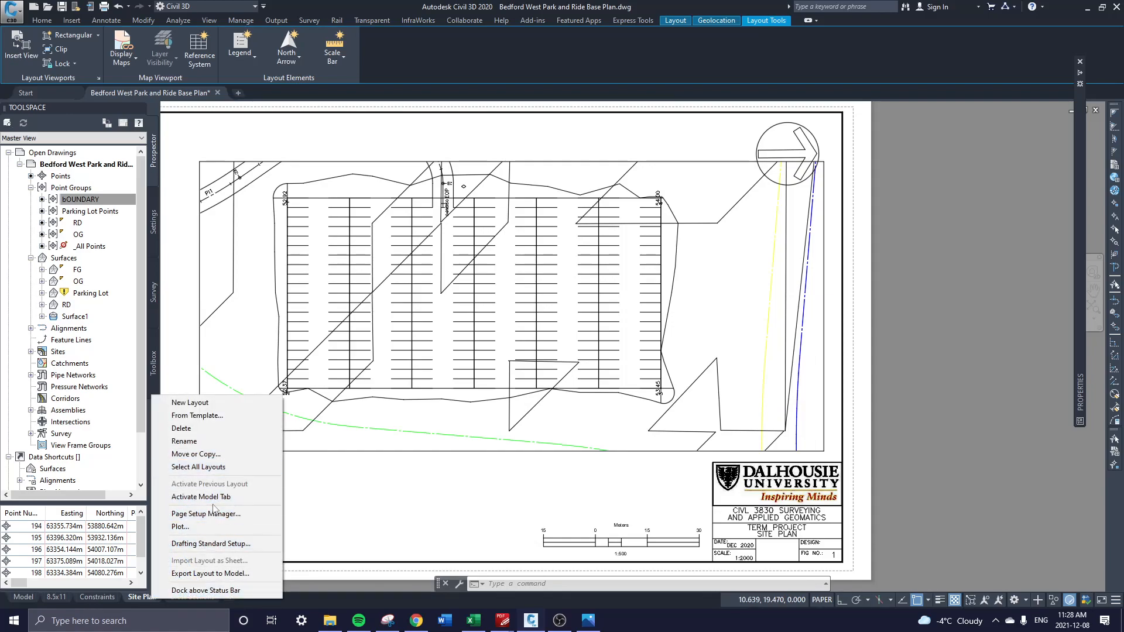
pyautogui.click(180, 526)
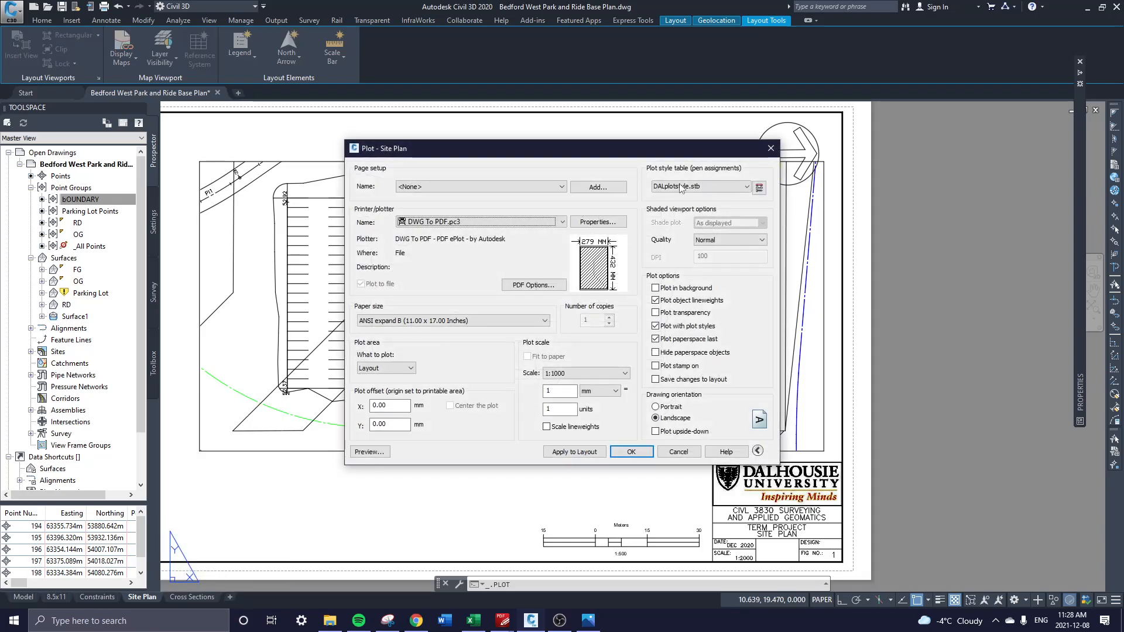
pyautogui.press('Escape')
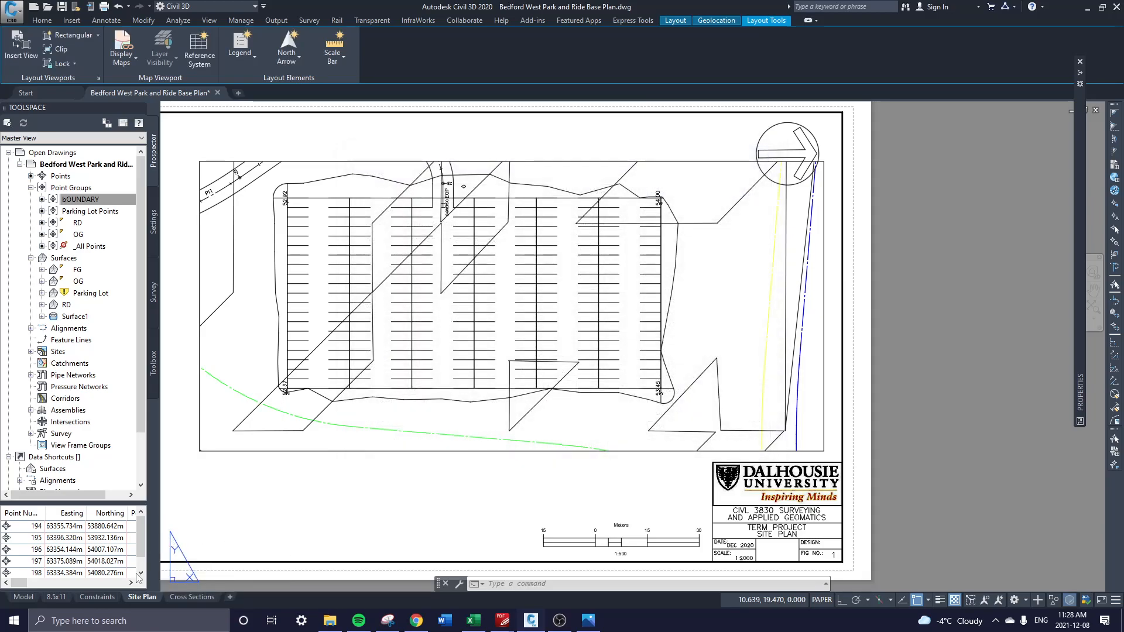
pyautogui.rightClick(131, 597)
pyautogui.click(602, 212)
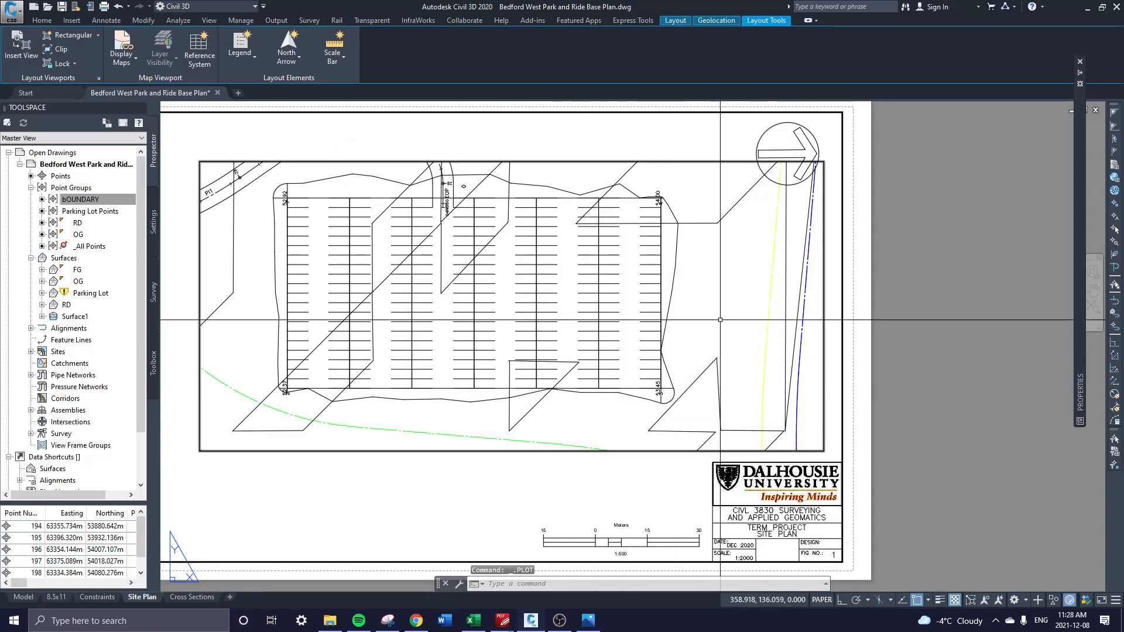
pyautogui.moveTo(638, 422); pyautogui.dragTo(612, 451, button='middle')
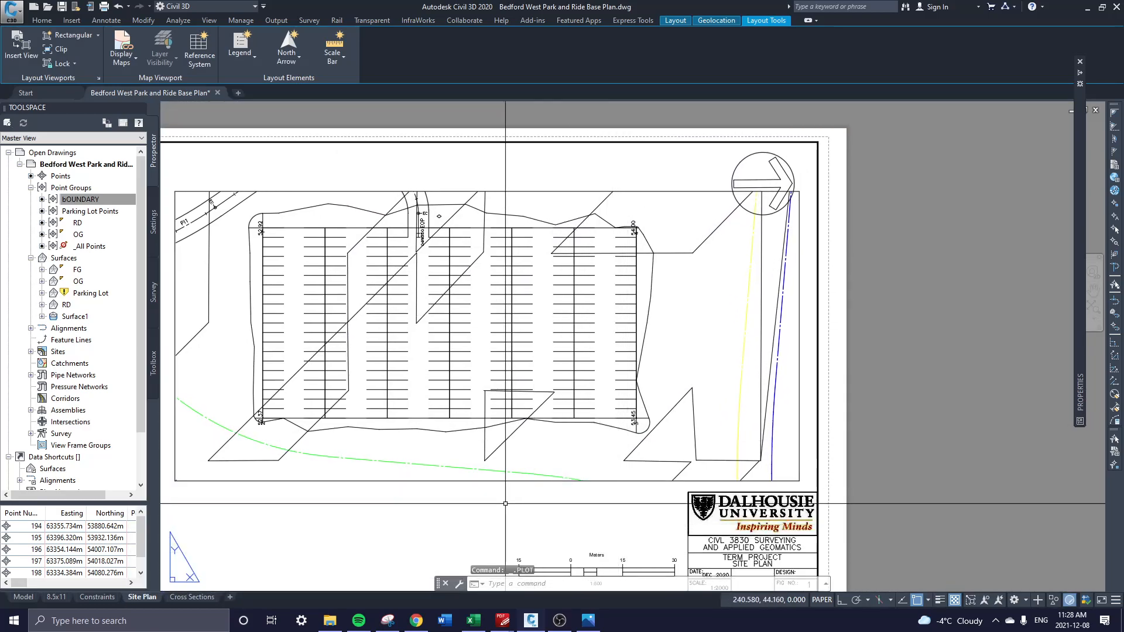
pyautogui.moveTo(493, 469); pyautogui.dragTo(572, 375, button='middle')
pyautogui.moveTo(534, 335); pyautogui.dragTo(521, 375, button='middle')
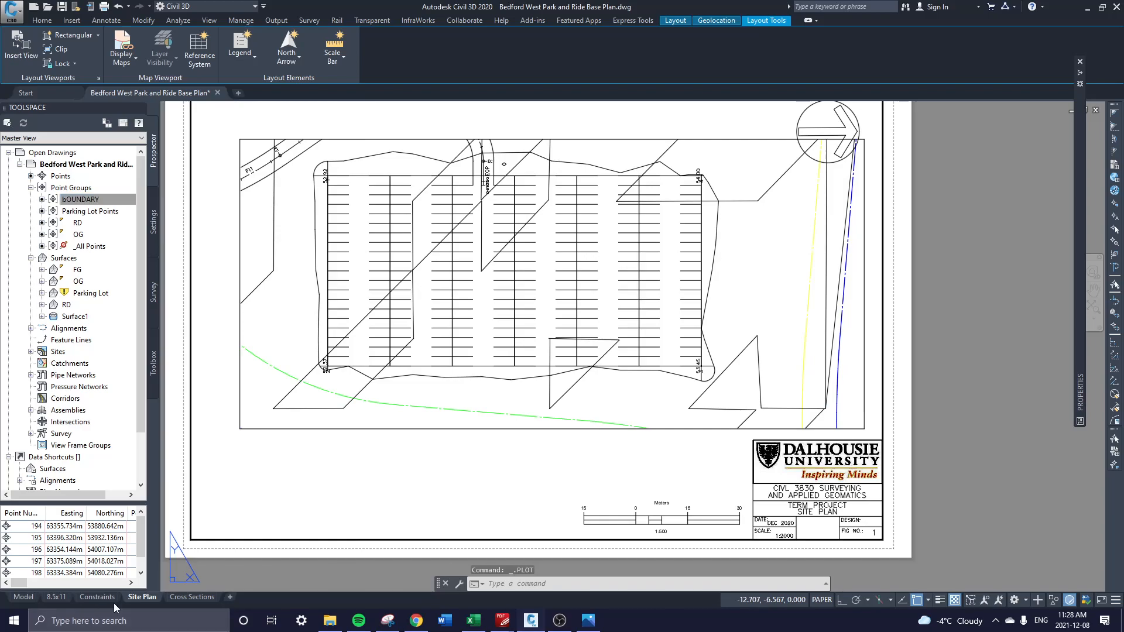
# - Modify the Site Plan page setup to turn off the display of plot styles
pyautogui.rightClick(141, 598)
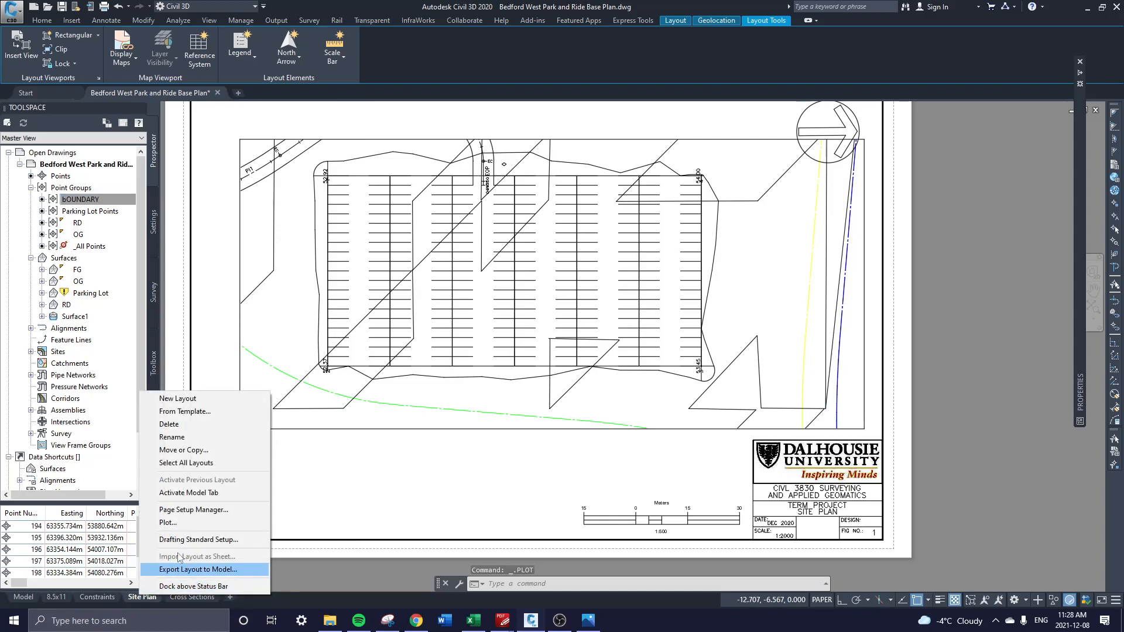
pyautogui.click(204, 511)
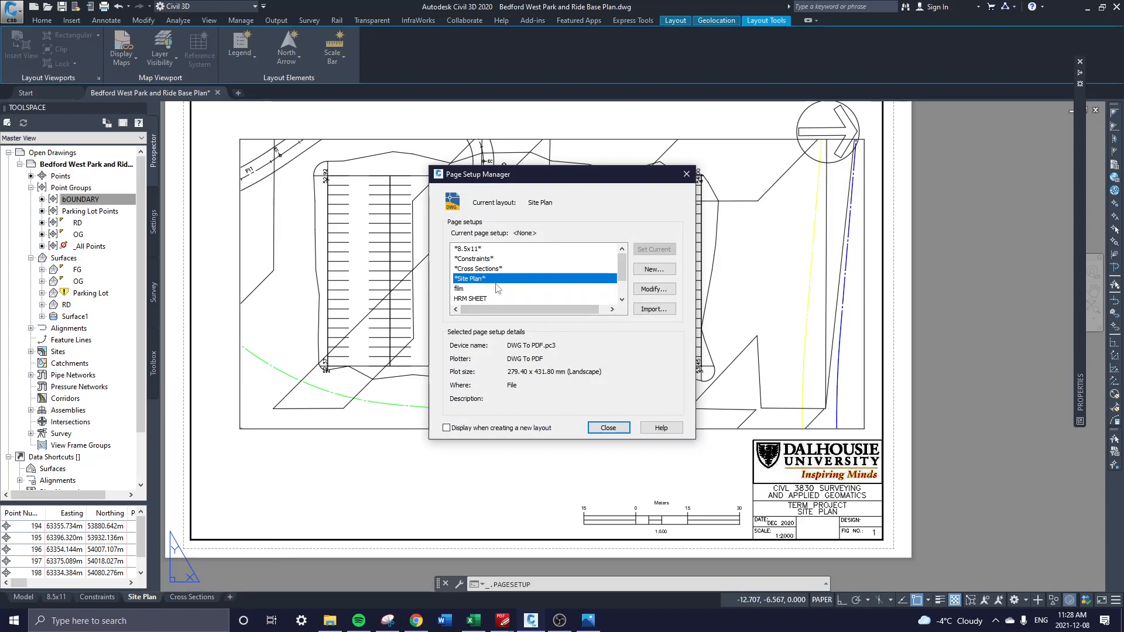
pyautogui.click(496, 269)
pyautogui.click(492, 258)
pyautogui.click(477, 280)
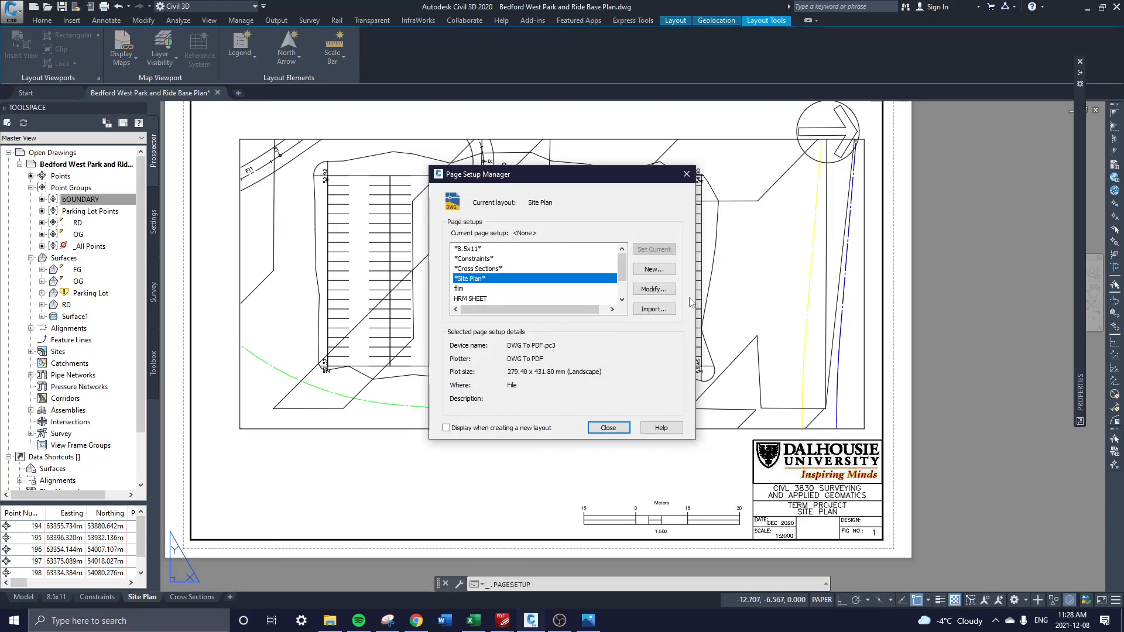
pyautogui.click(654, 290)
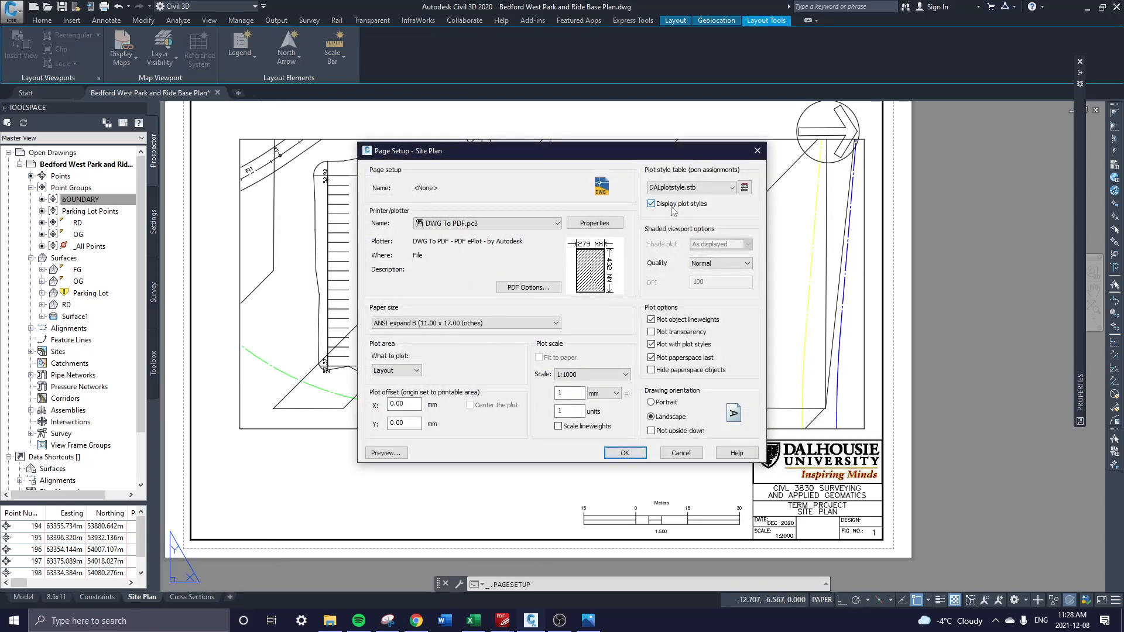
pyautogui.click(625, 454)
pyautogui.click(609, 428)
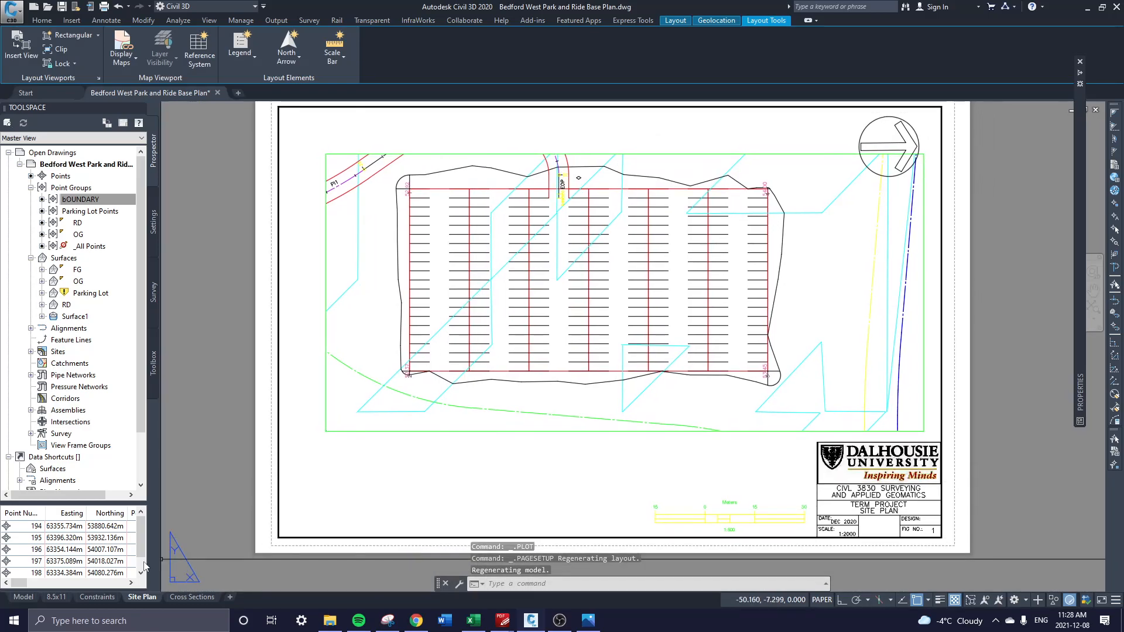
# - Turn the display of plot styles back on in the Site Plan page setup
pyautogui.rightClick(144, 601)
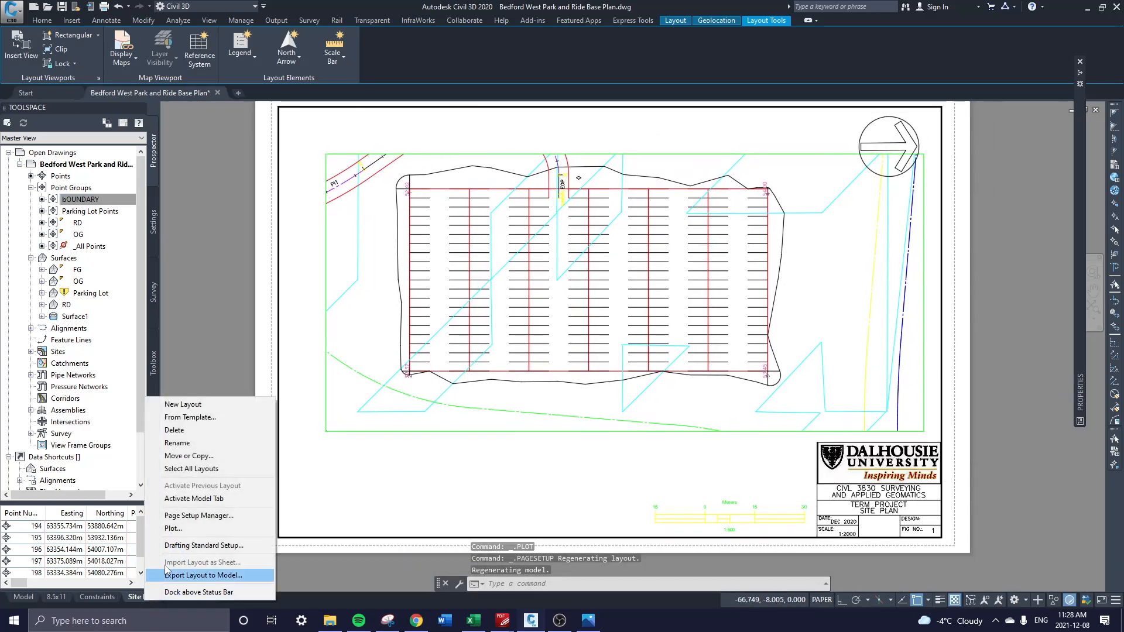
pyautogui.click(198, 515)
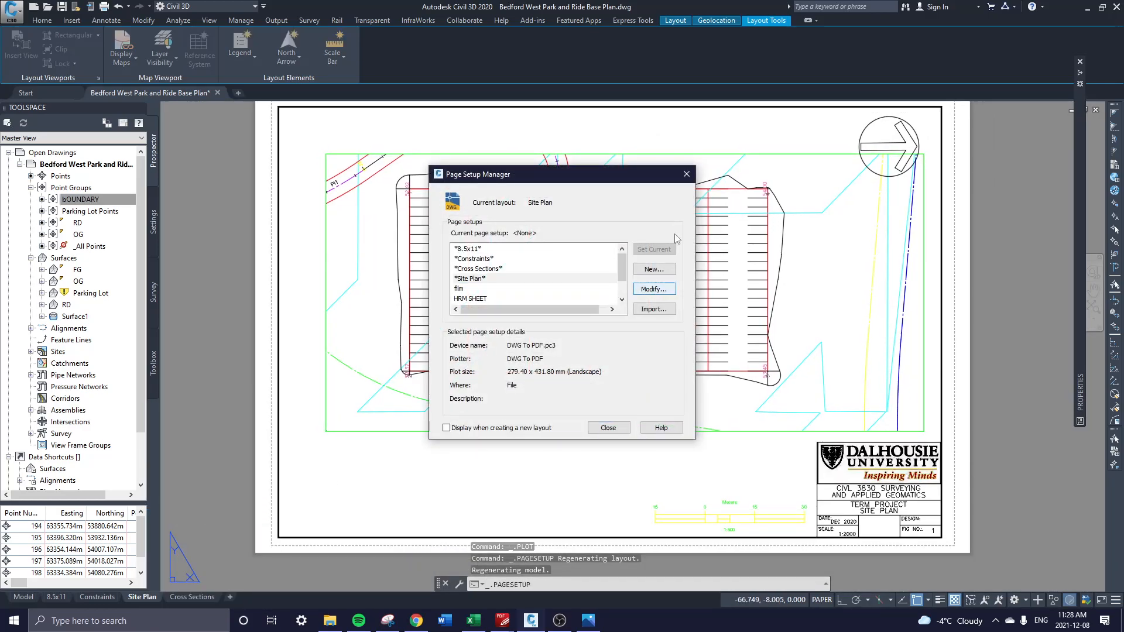
pyautogui.click(646, 456)
pyautogui.click(609, 433)
pyautogui.press('Escape')
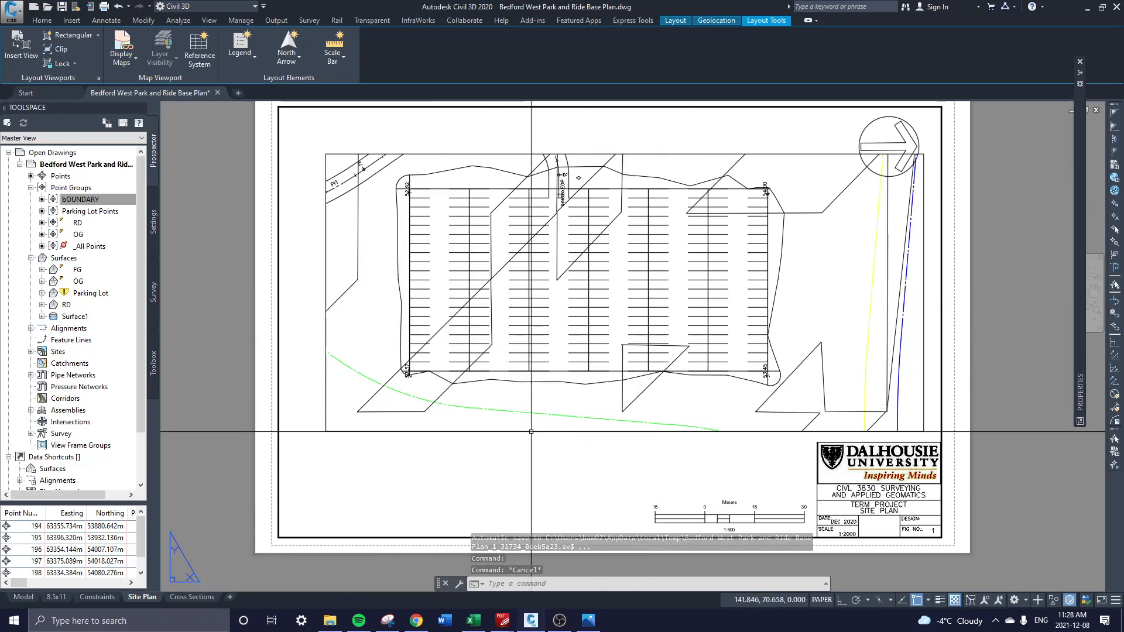
# - Set the color of the green parcel boundary polyline in the Site Plan viewport to ByLayer
pyautogui.moveTo(880, 295); pyautogui.dragTo(845, 330, button='middle')
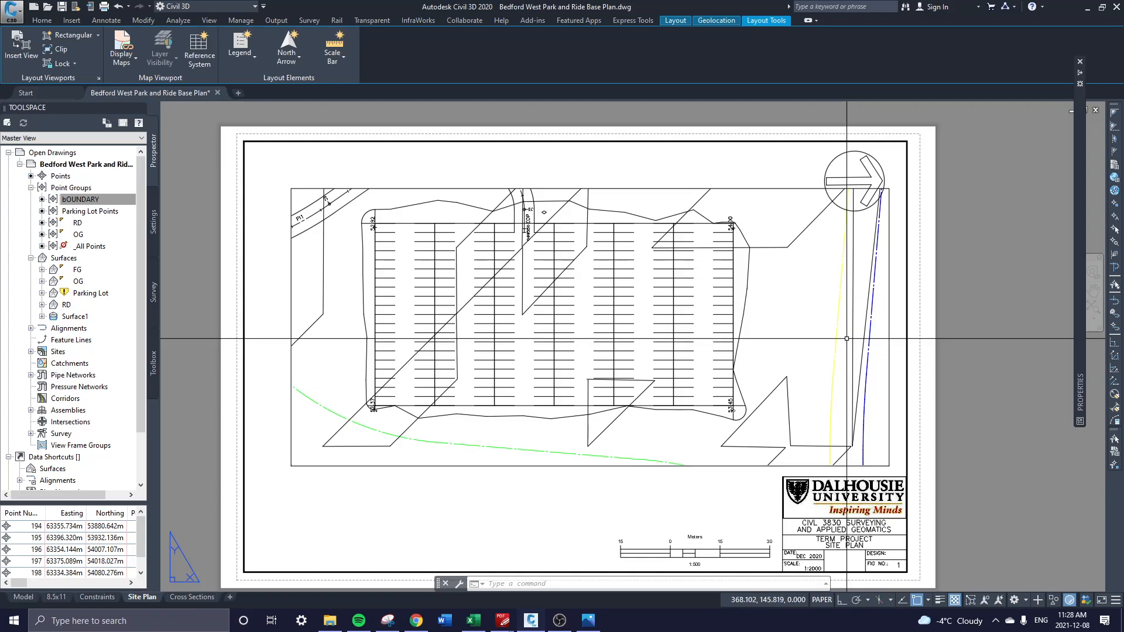
pyautogui.doubleClick(326, 407)
pyautogui.click(325, 406)
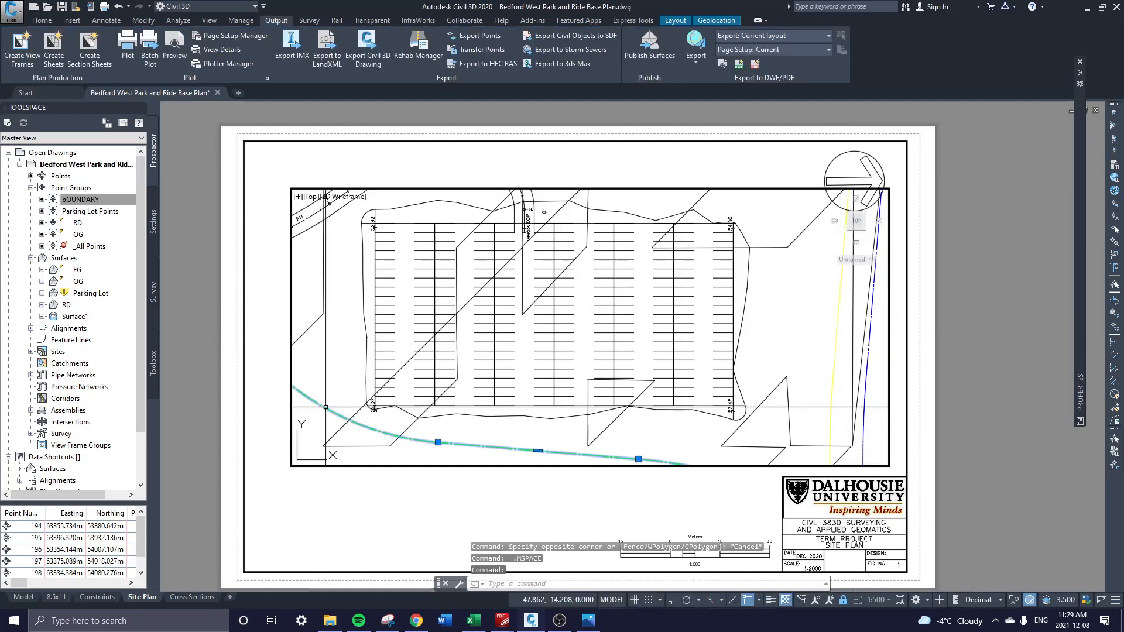
pyautogui.write('PR')
pyautogui.press('Return')
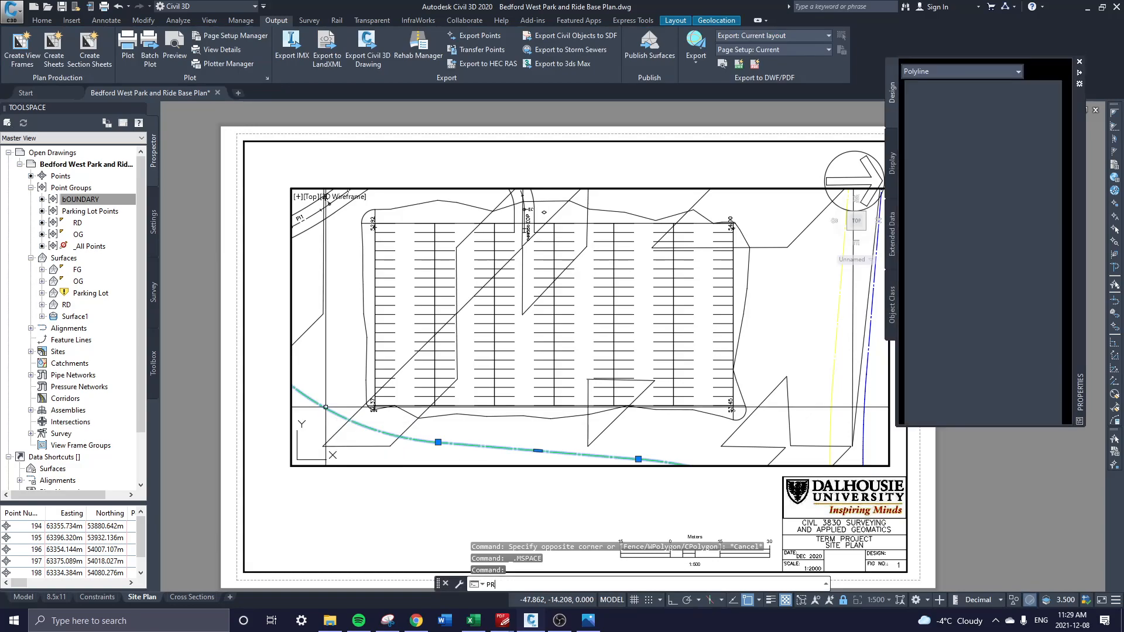
pyautogui.click(1032, 96)
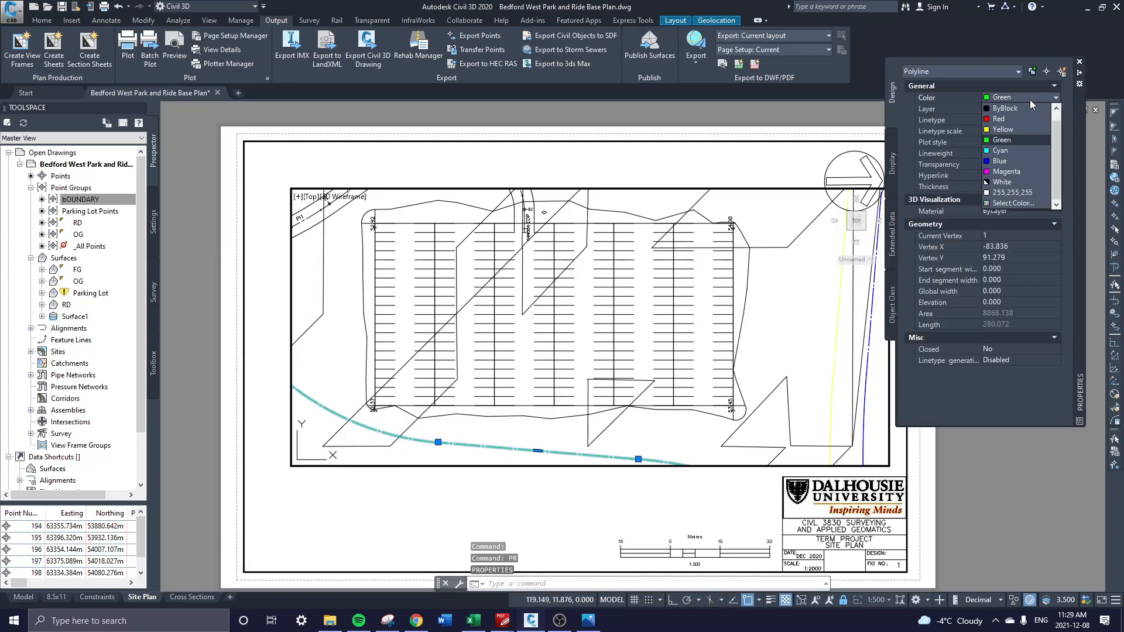
pyautogui.click(1006, 109)
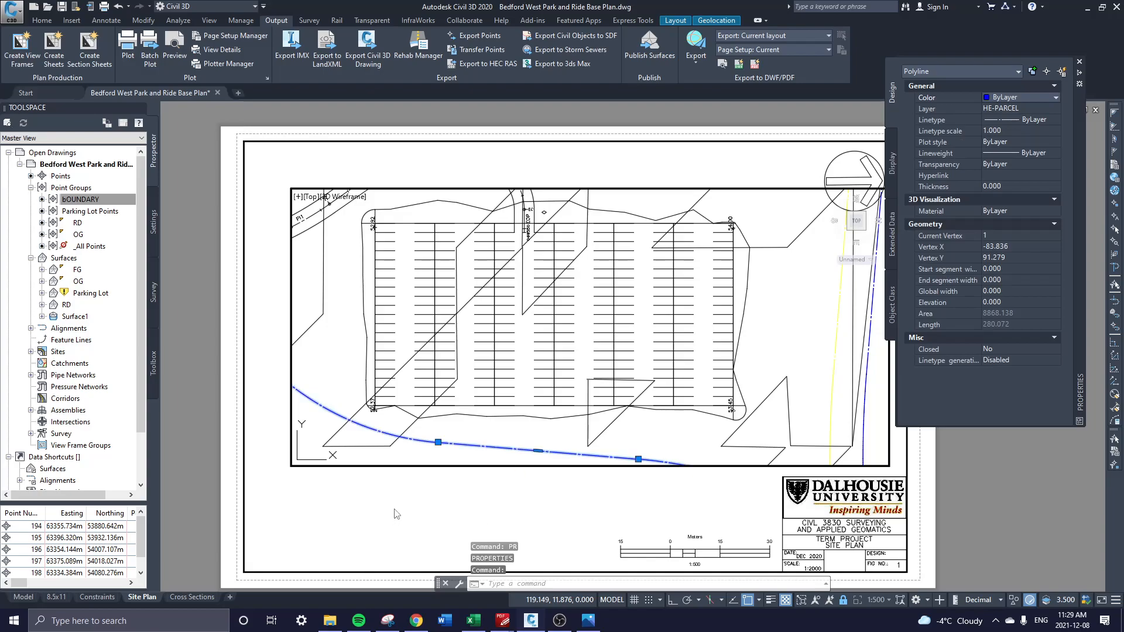
pyautogui.press('Escape')
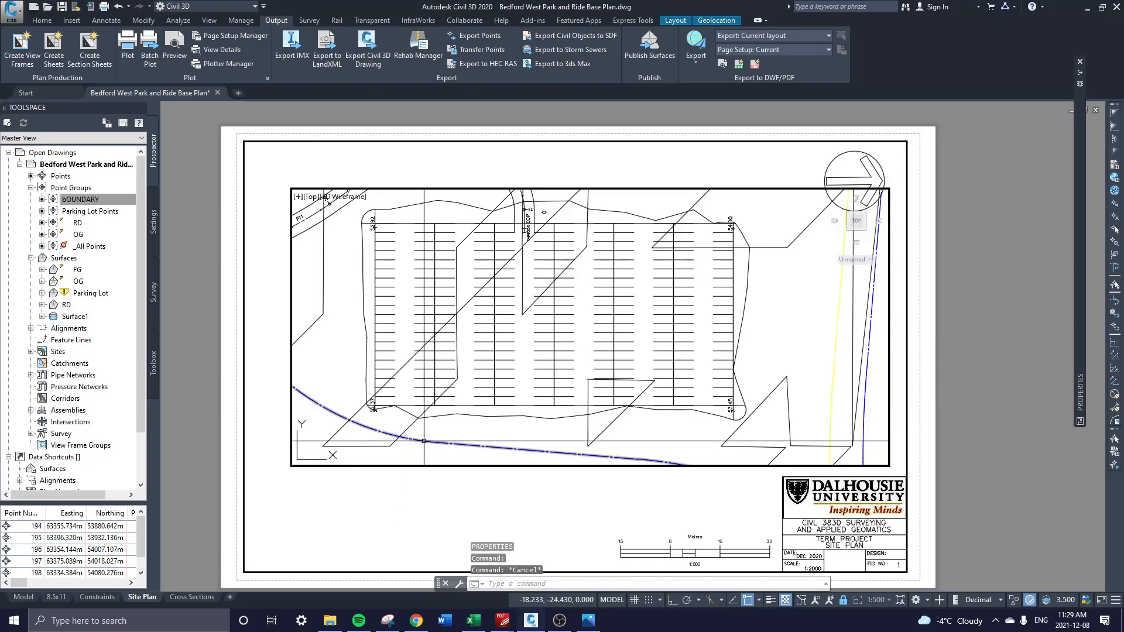
pyautogui.doubleClick(401, 499)
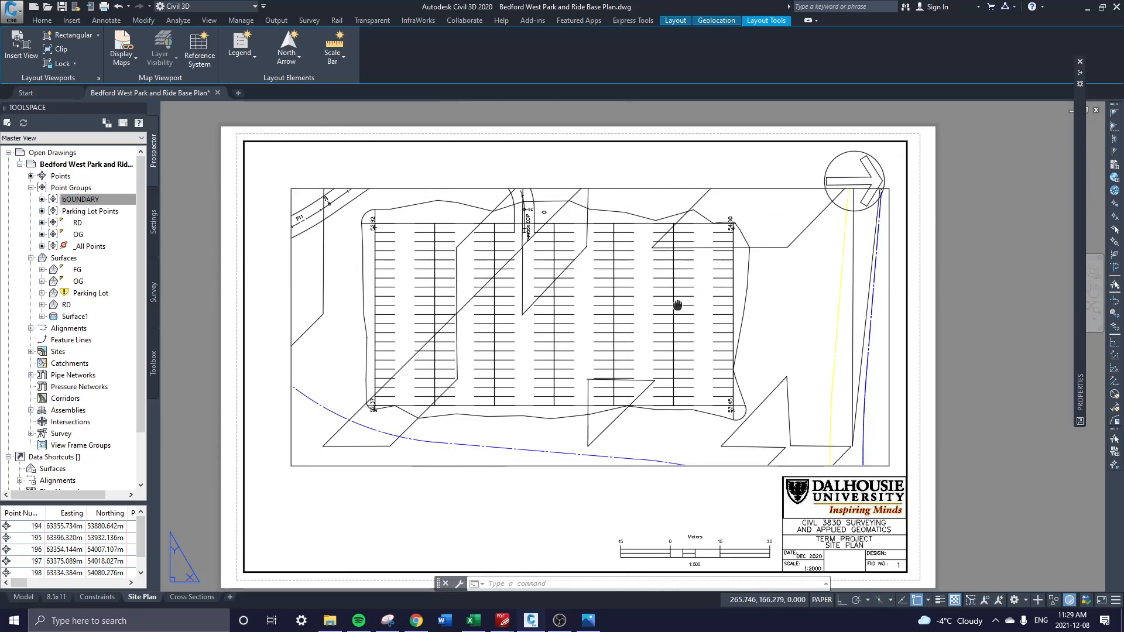
pyautogui.moveTo(678, 306); pyautogui.dragTo(633, 295, button='middle')
pyautogui.click(106, 21)
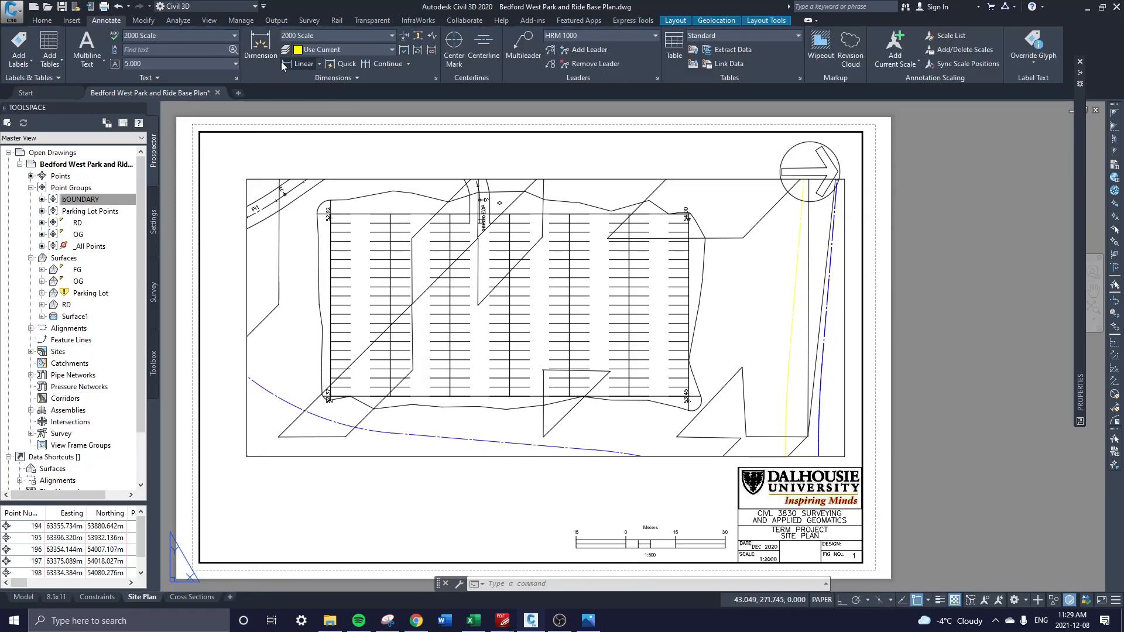
pyautogui.click(319, 63)
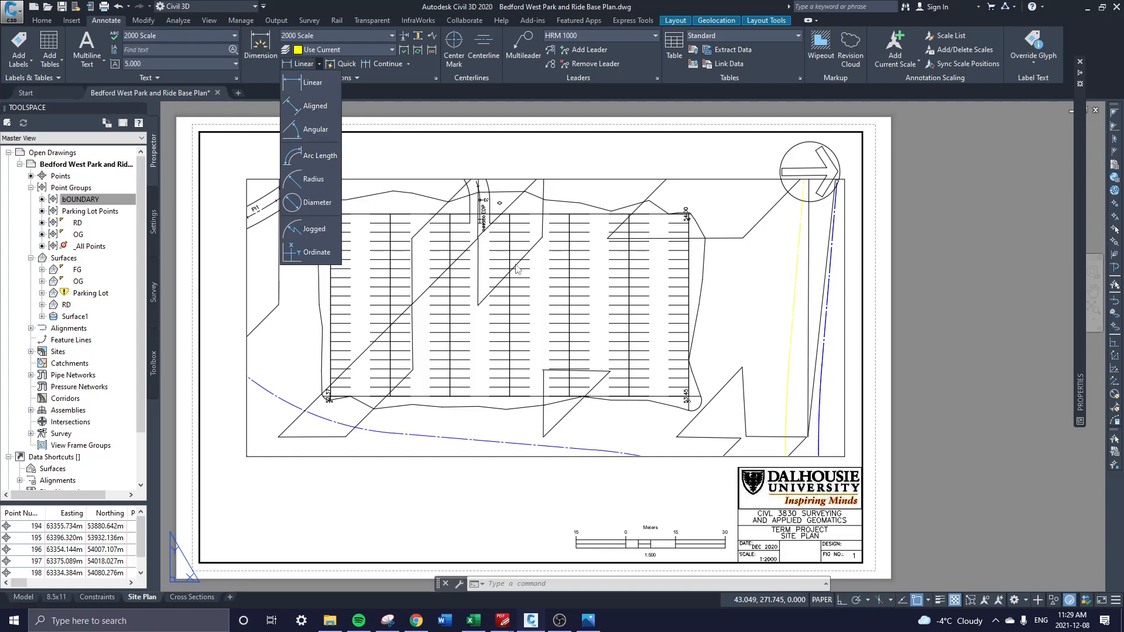
pyautogui.click(465, 251)
pyautogui.doubleClick(465, 252)
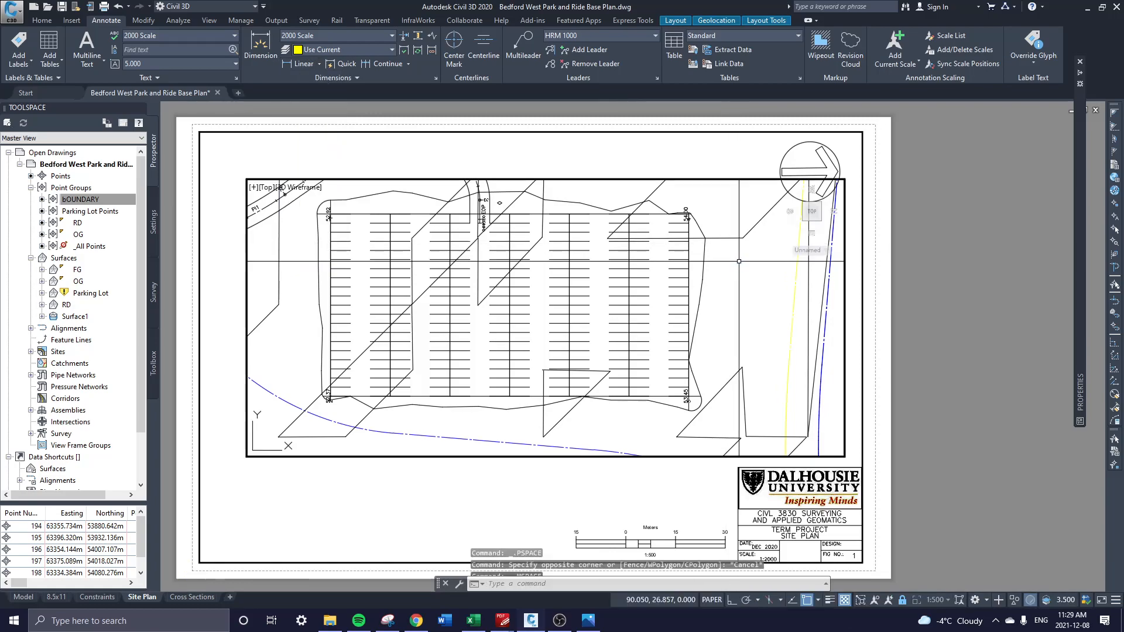
pyautogui.doubleClick(280, 143)
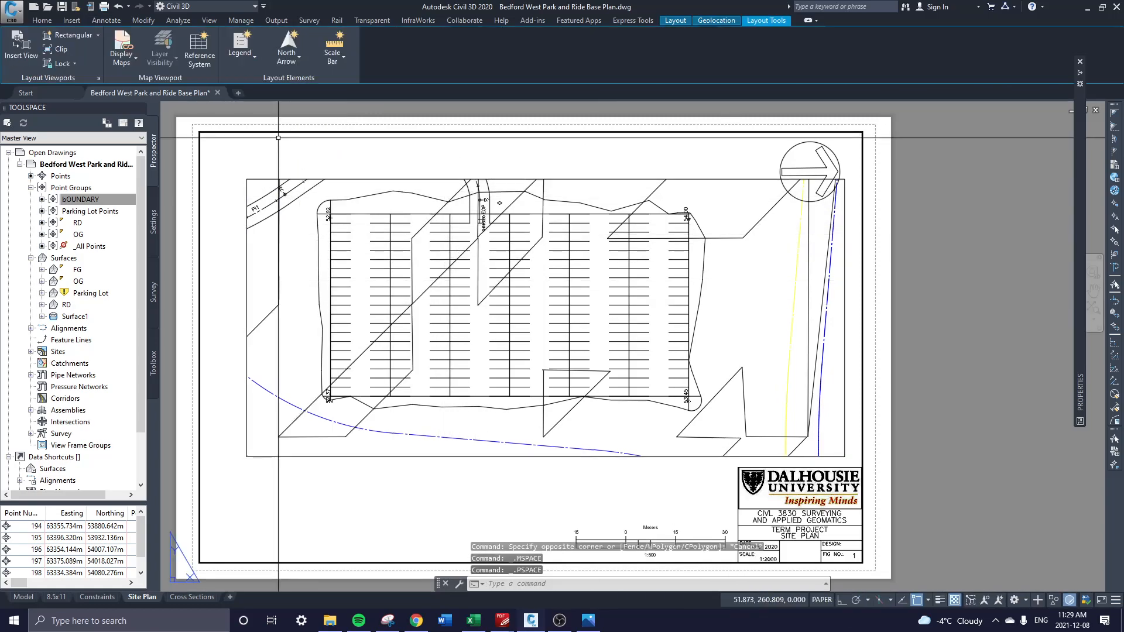
# - Add an aligned dimension in paper space across the aisle between the first two rows of parking stalls
pyautogui.click(106, 21)
pyautogui.click(321, 65)
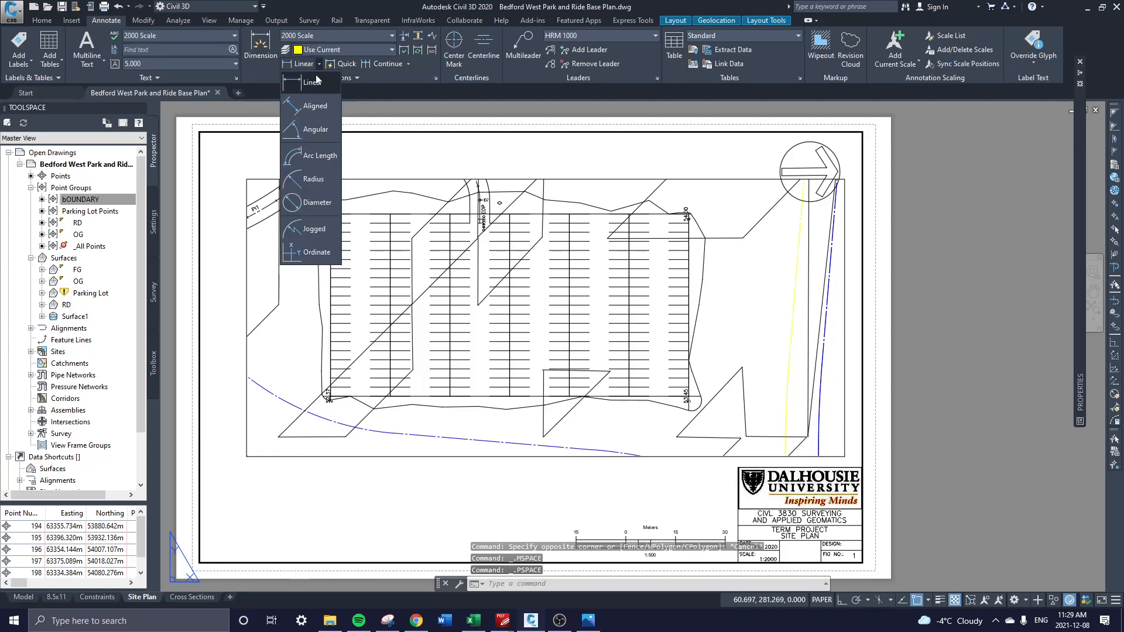
pyautogui.click(314, 110)
pyautogui.scroll(2, 371, 252)
pyautogui.click(317, 225)
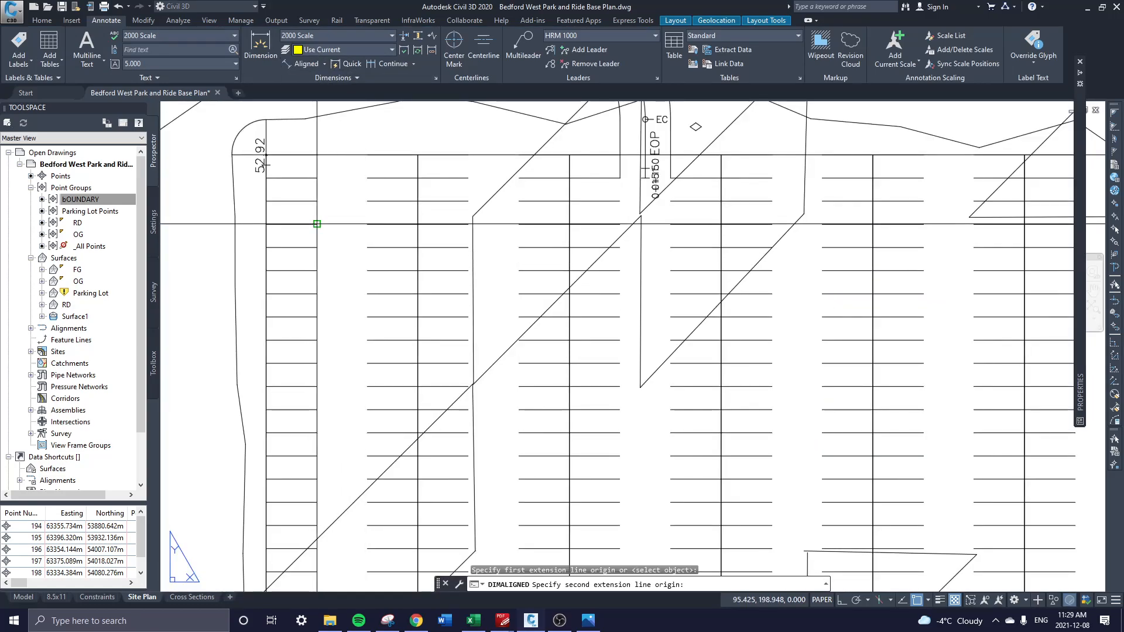
pyautogui.click(368, 224)
pyautogui.click(338, 207)
pyautogui.scroll(-3, 351, 193)
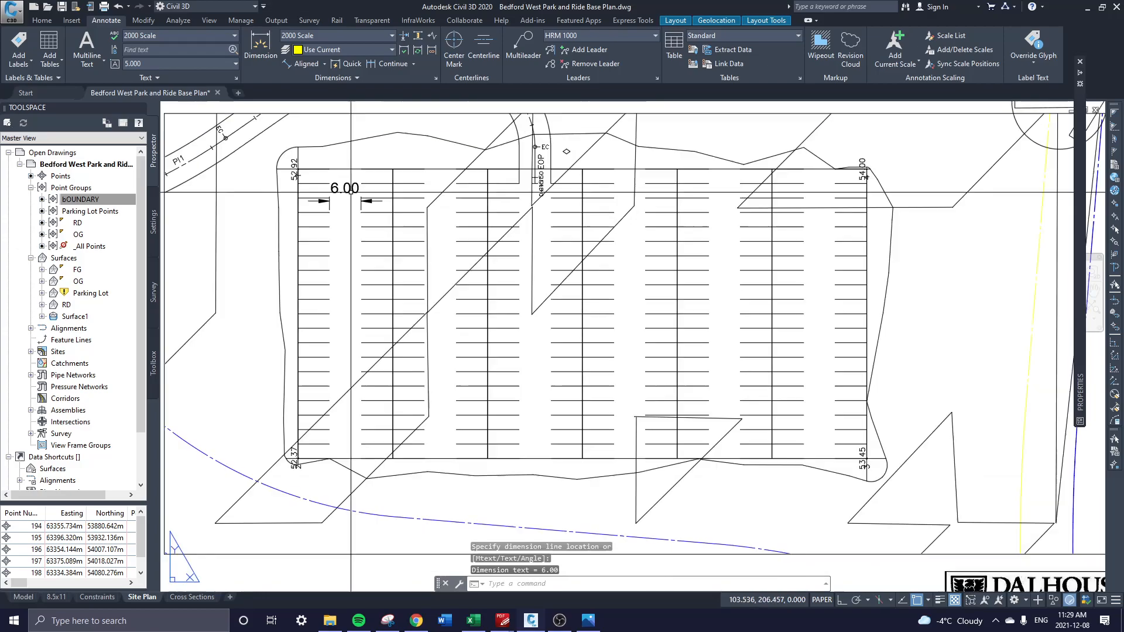
# - Examine the parking lot in model space for the paper-space dimension and return to the Site Plan layout
pyautogui.scroll(2, 363, 175)
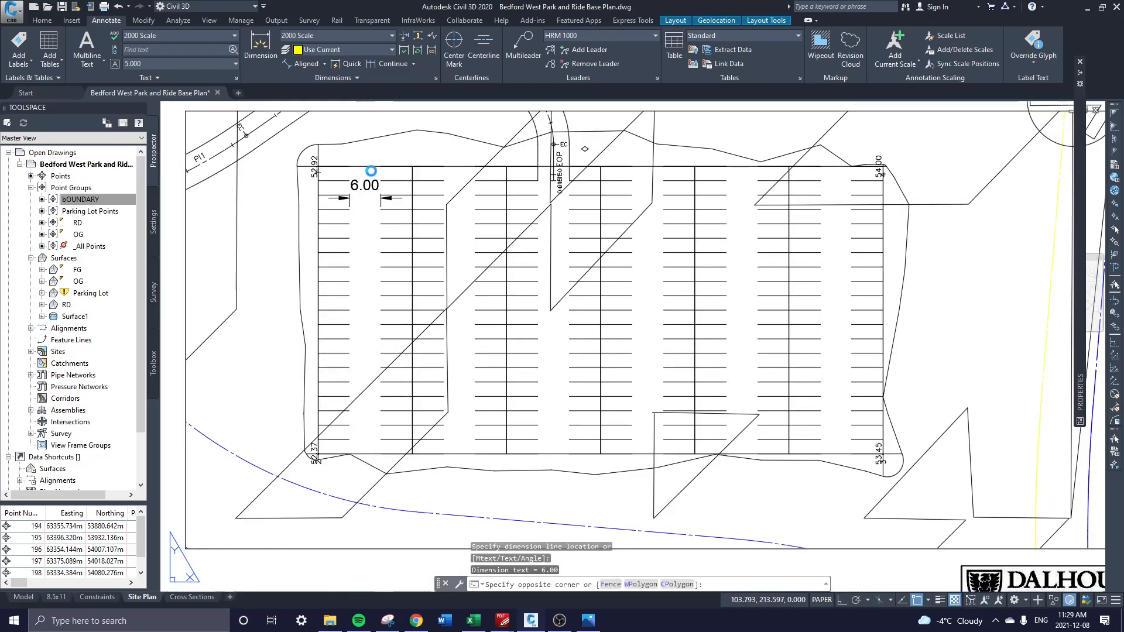
pyautogui.doubleClick(357, 176)
pyautogui.moveTo(410, 257); pyautogui.dragTo(580, 293, button='middle')
pyautogui.press('Escape')
pyautogui.click(23, 596)
pyautogui.scroll(10, 542, 272)
pyautogui.scroll(-6, 541, 272)
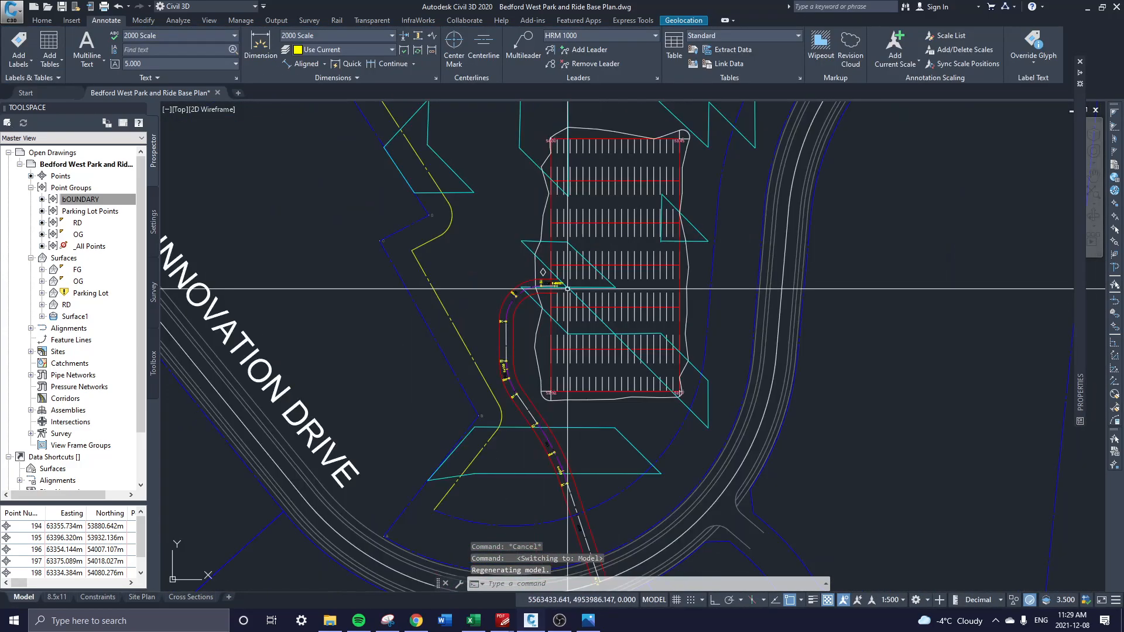
pyautogui.click(135, 598)
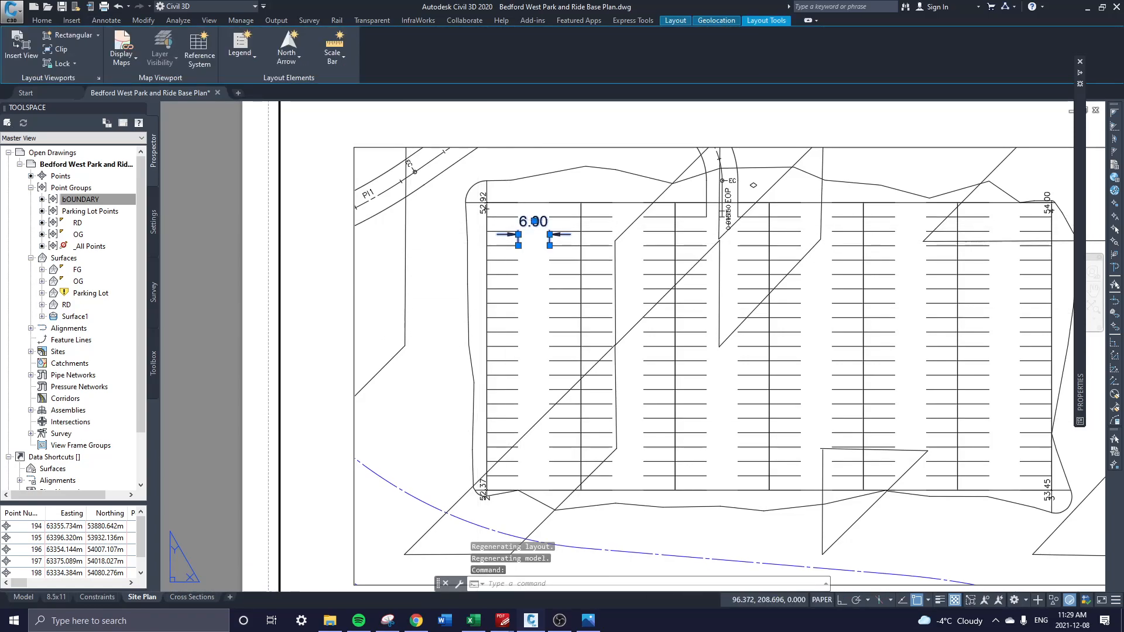
# - Dimension the same parking aisle with an aligned dimension placed in model space through the Site Plan viewport
pyautogui.doubleClick(541, 213)
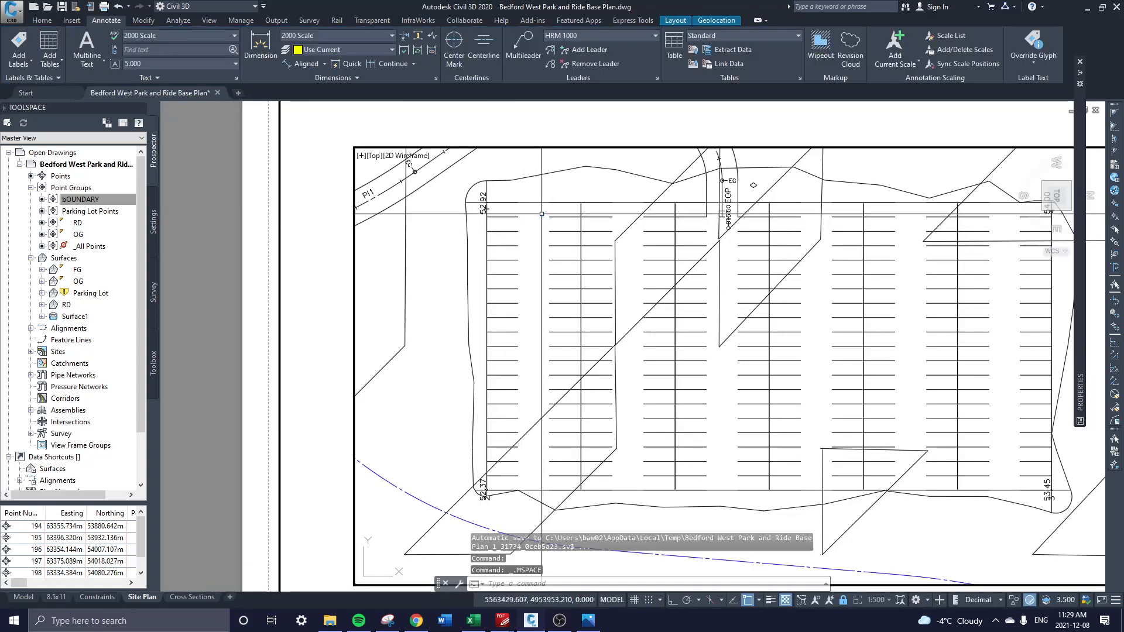
pyautogui.click(309, 64)
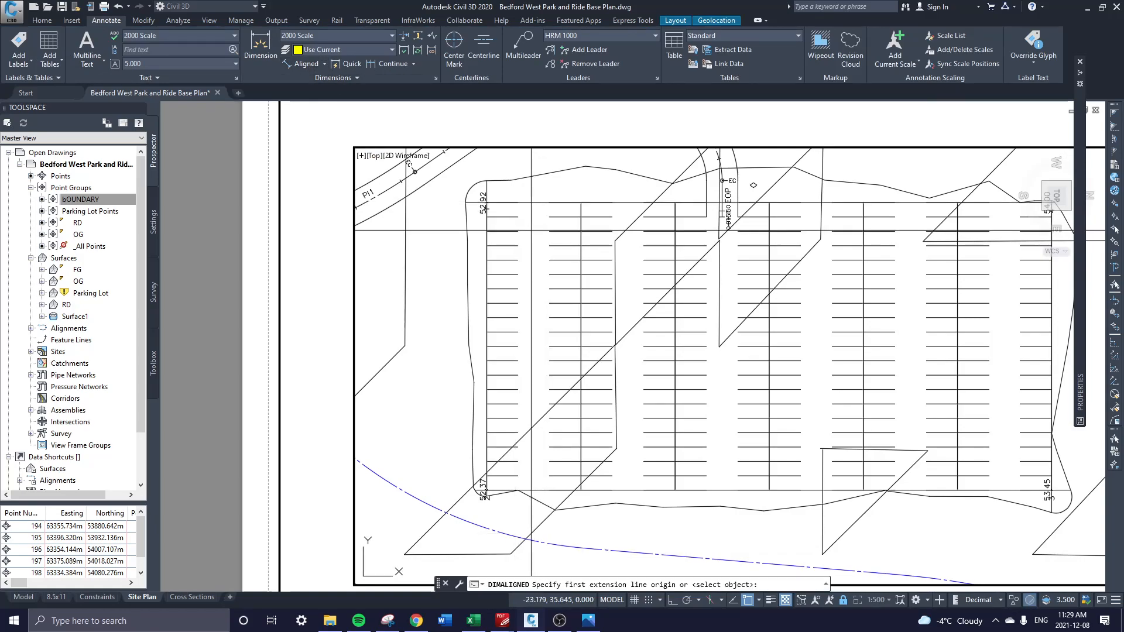
pyautogui.click(536, 232)
pyautogui.click(550, 231)
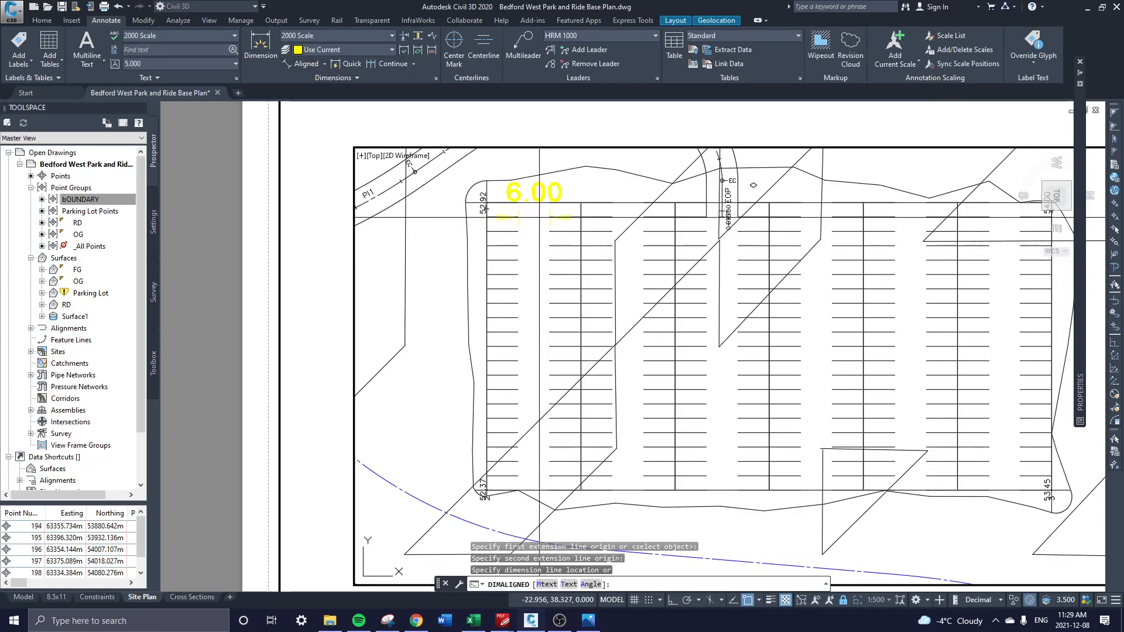
pyautogui.click(540, 218)
pyautogui.doubleClick(183, 476)
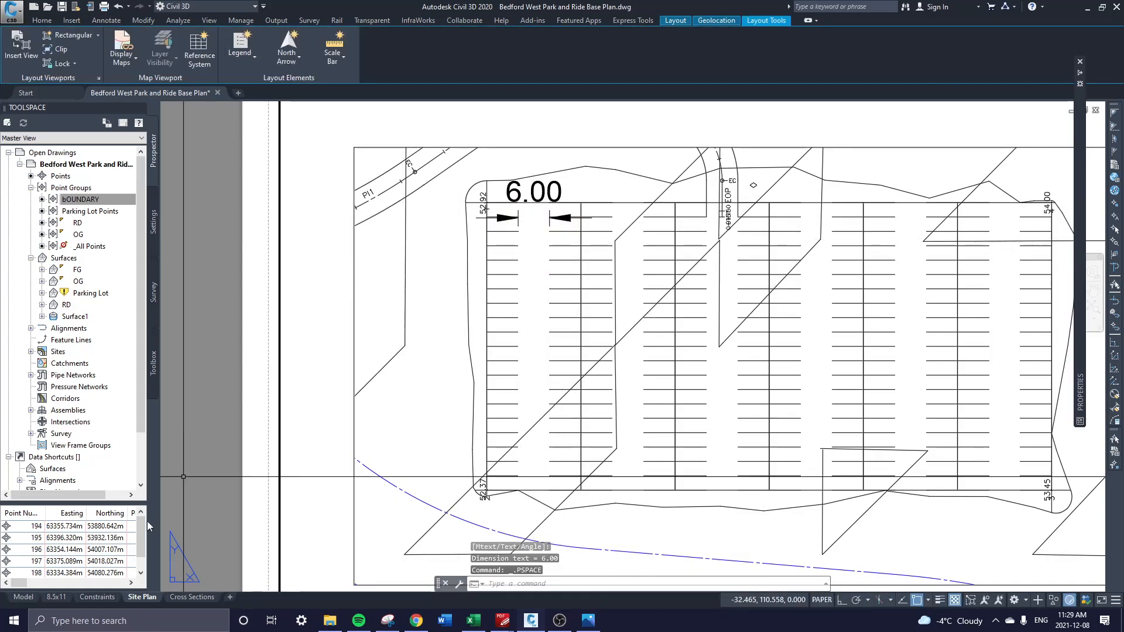
# - Delete the parking aisle dimension from model space and return to the Site Plan layout
pyautogui.click(24, 597)
pyautogui.scroll(3, 448, 369)
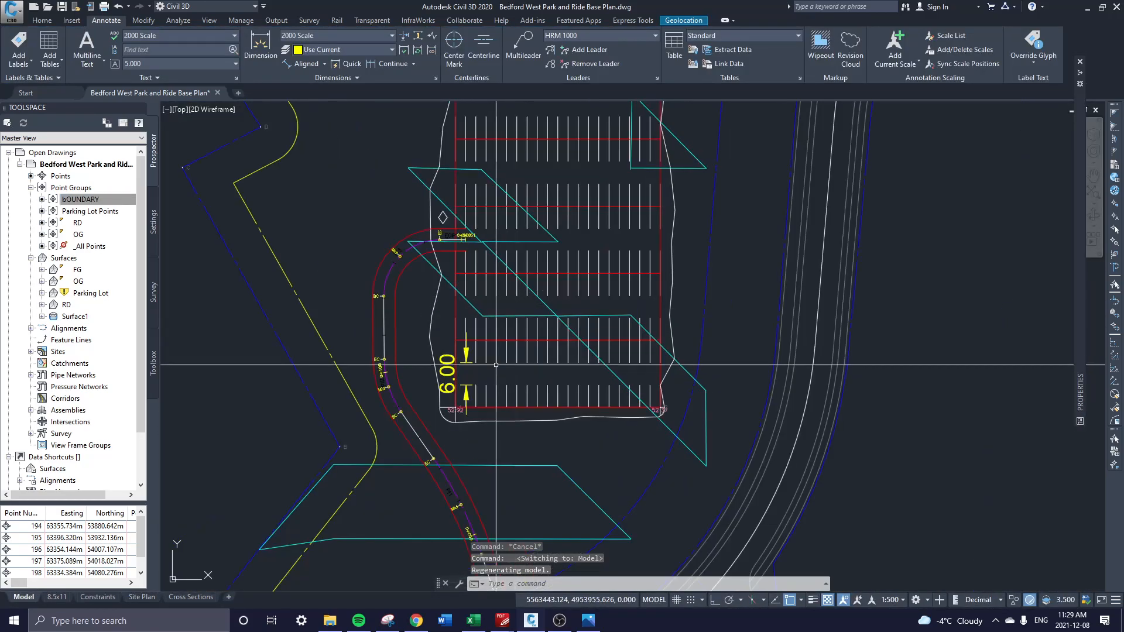
pyautogui.click(450, 378)
pyautogui.click(442, 376)
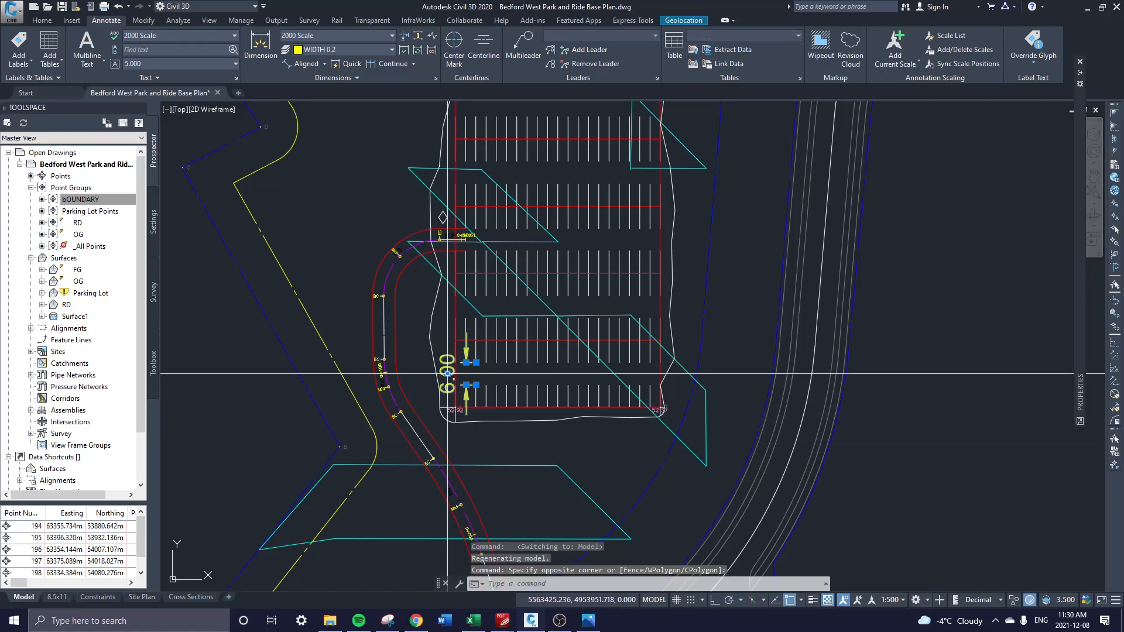
pyautogui.press('Delete')
pyautogui.click(141, 597)
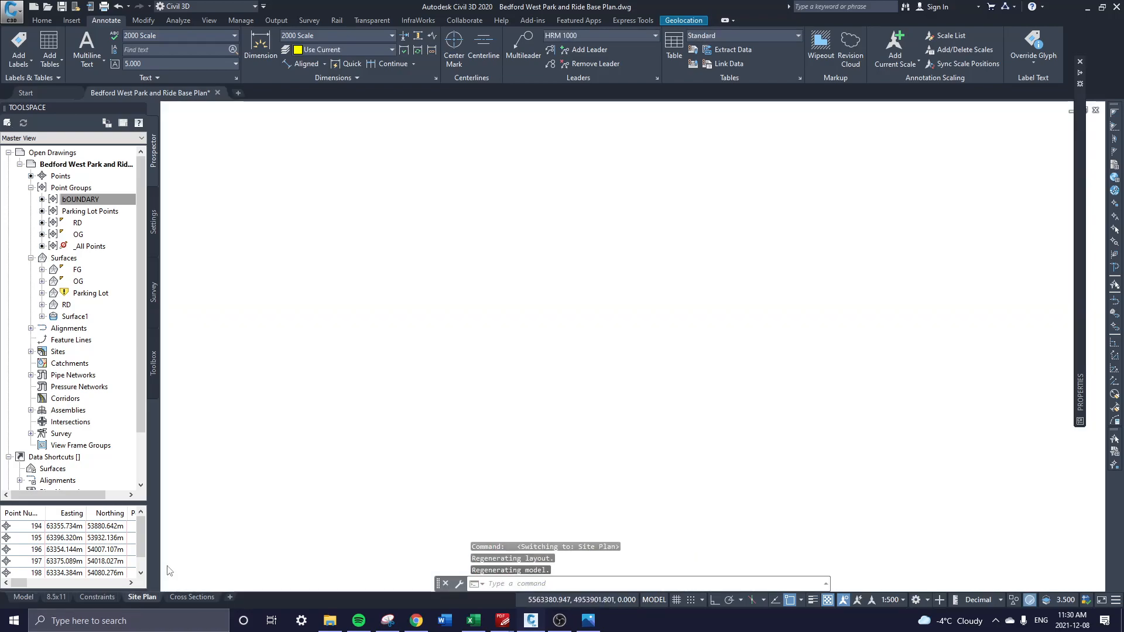
pyautogui.scroll(-5, 660, 277)
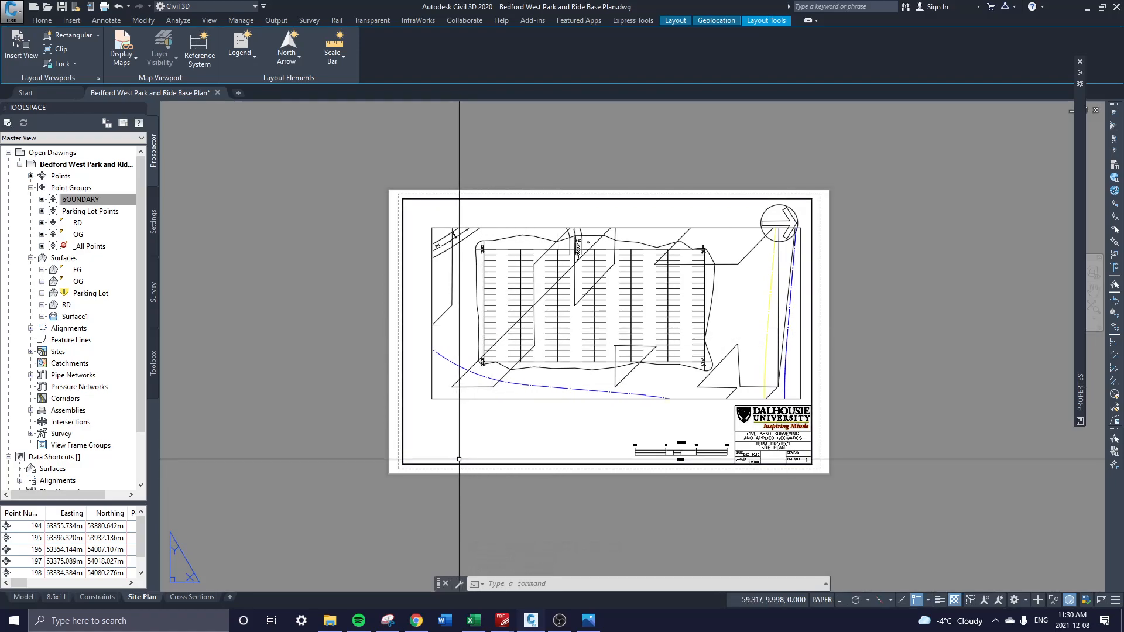
pyautogui.moveTo(678, 201); pyautogui.dragTo(659, 232, button='middle')
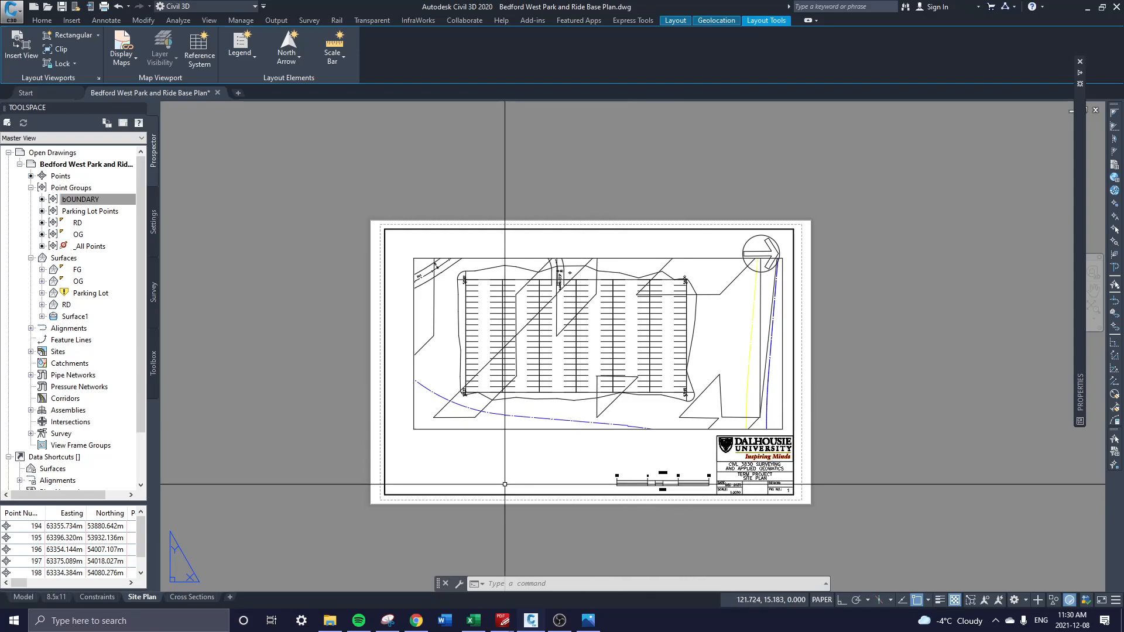
# - Create a rectangular viewport on the Cross Sections layout, filling most of the sheet above the title block
pyautogui.click(191, 597)
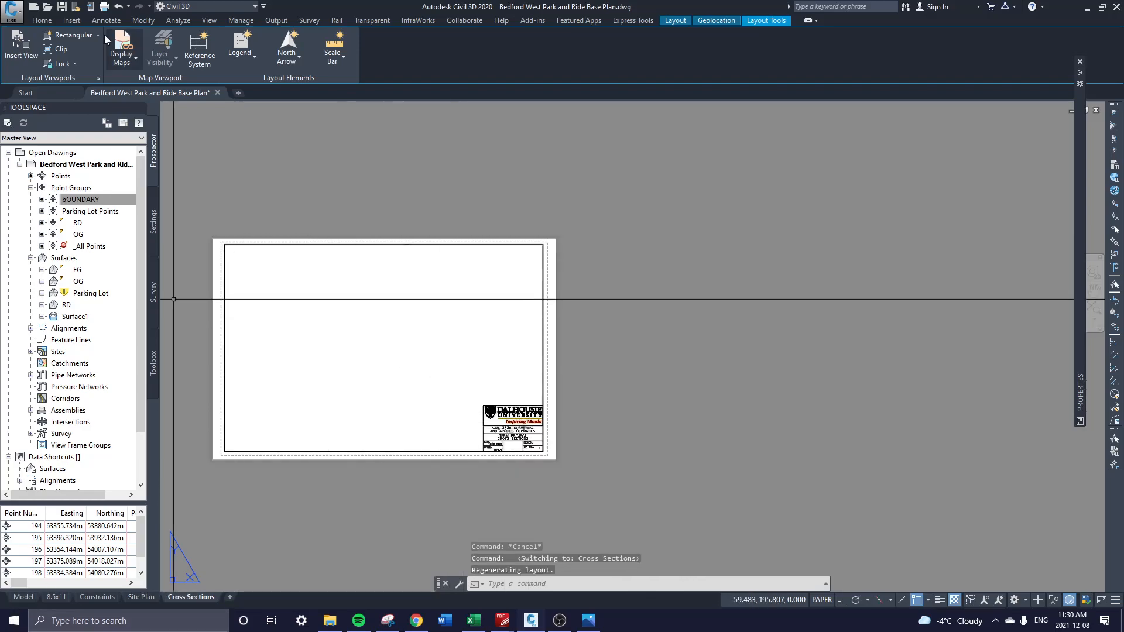
pyautogui.click(42, 21)
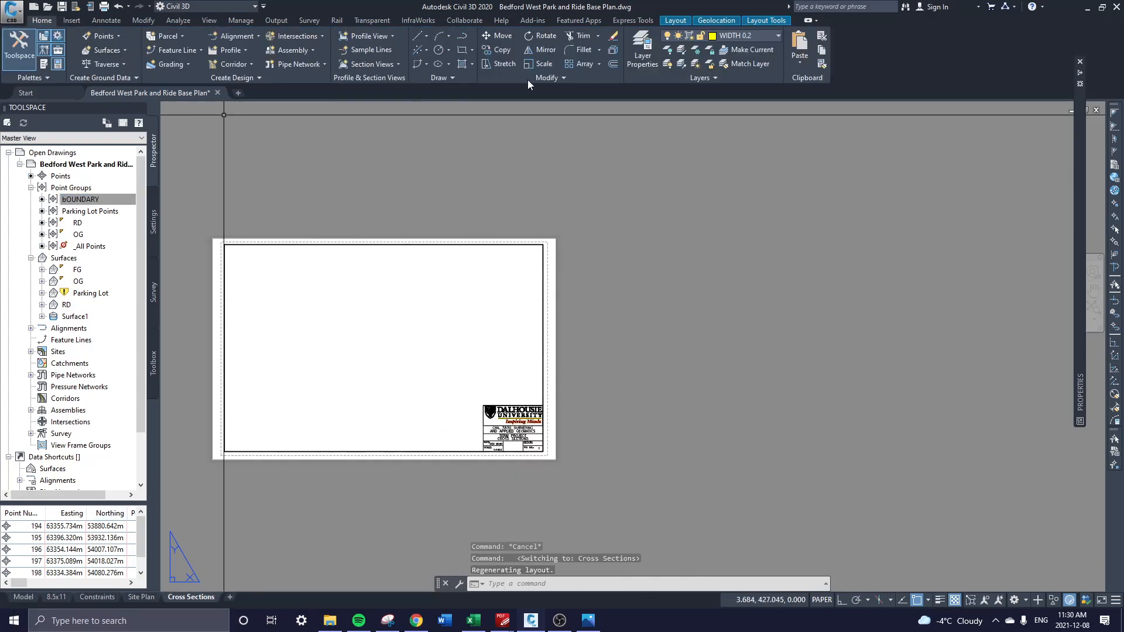
pyautogui.click(767, 21)
pyautogui.click(68, 35)
pyautogui.click(227, 247)
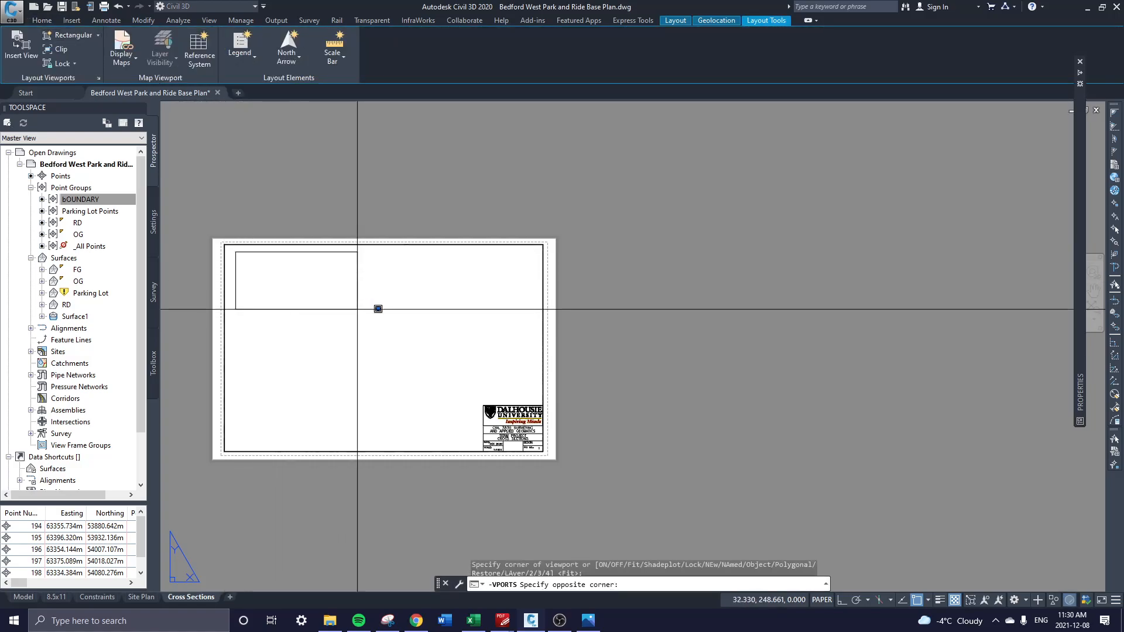
pyautogui.click(532, 405)
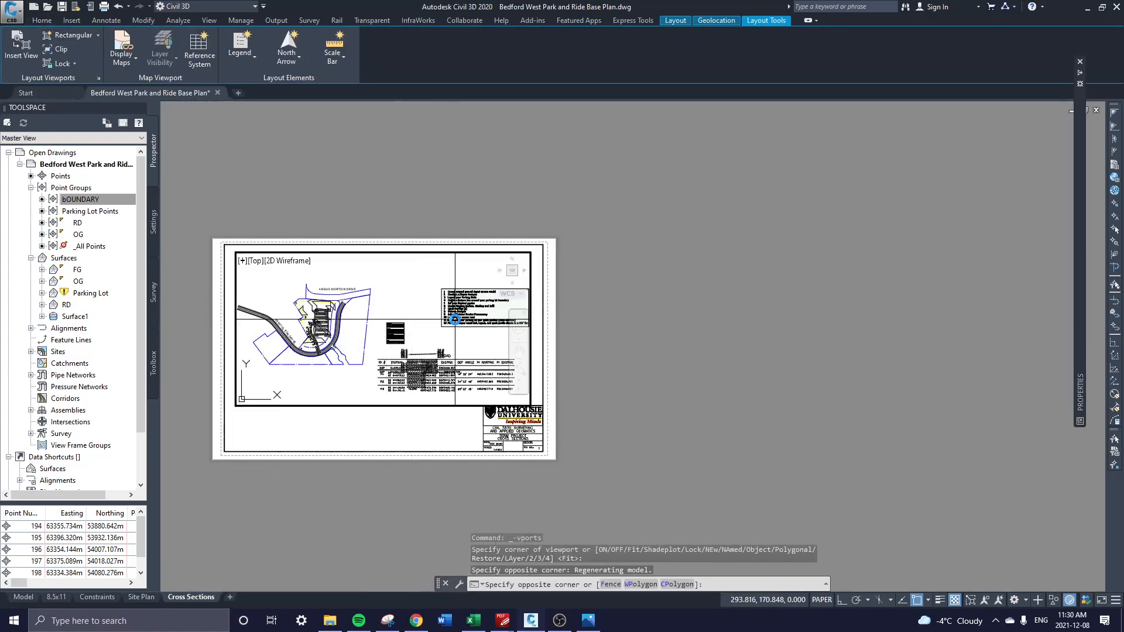
# - Regenerate the new viewport, frame both cross sections in it, and set its scale to 1:500
pyautogui.doubleClick(381, 328)
pyautogui.write('RE')
pyautogui.press('Return')
pyautogui.scroll(-2, 390, 349)
pyautogui.moveTo(369, 329); pyautogui.dragTo(373, 301, button='middle')
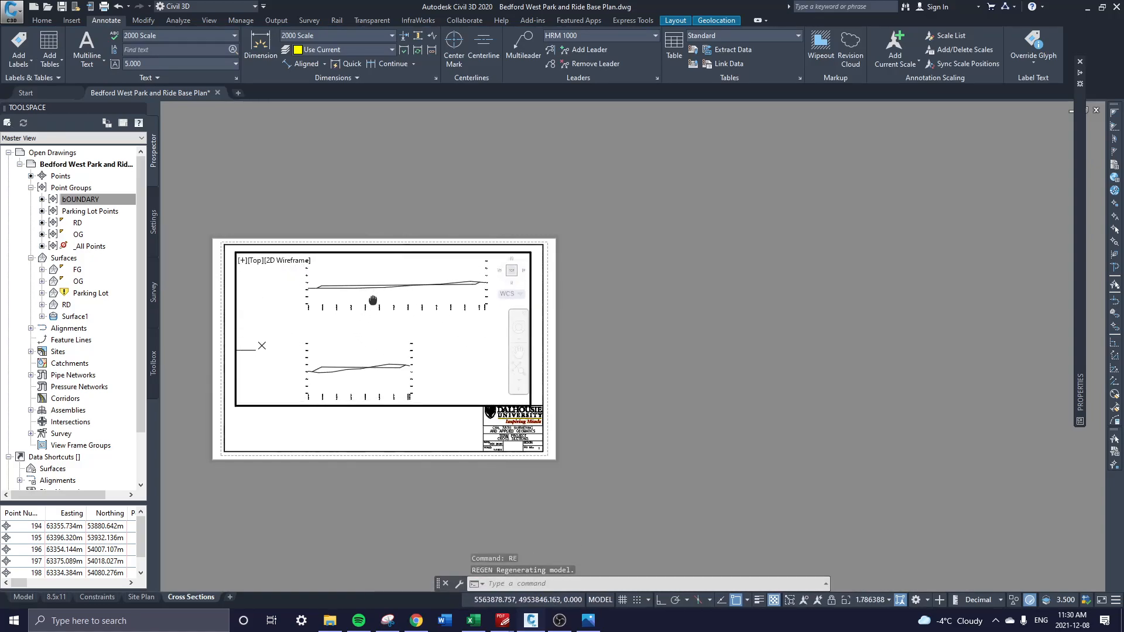
pyautogui.click(867, 609)
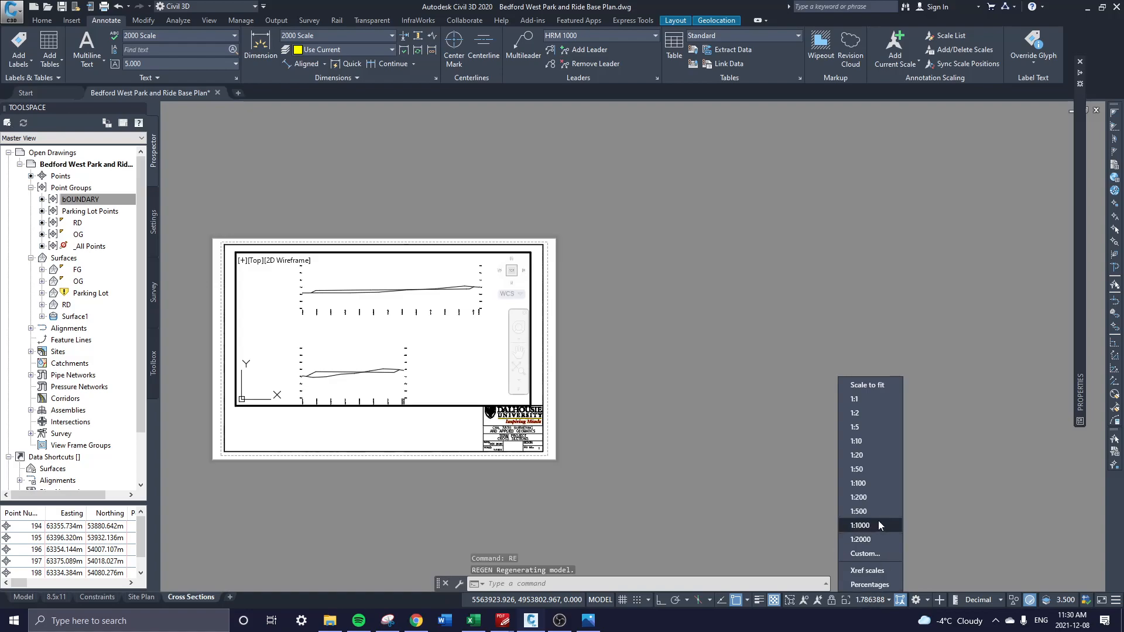
pyautogui.click(860, 511)
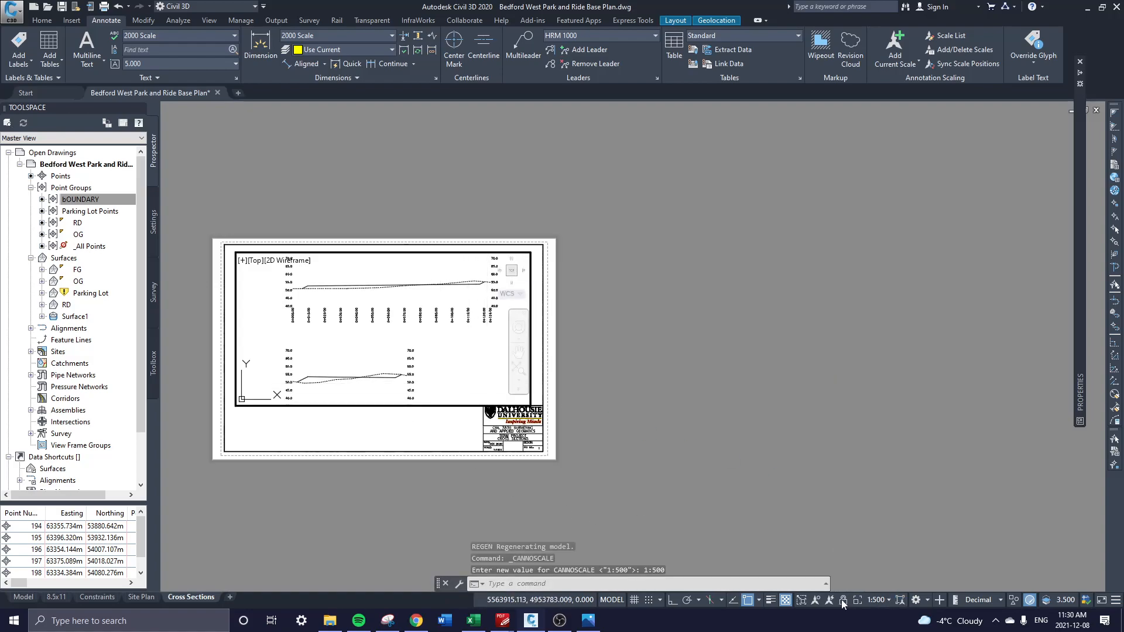
# - Return to paper space and examine the cross sections shown in the new viewport
pyautogui.doubleClick(401, 426)
pyautogui.click(540, 294)
pyautogui.click(521, 279)
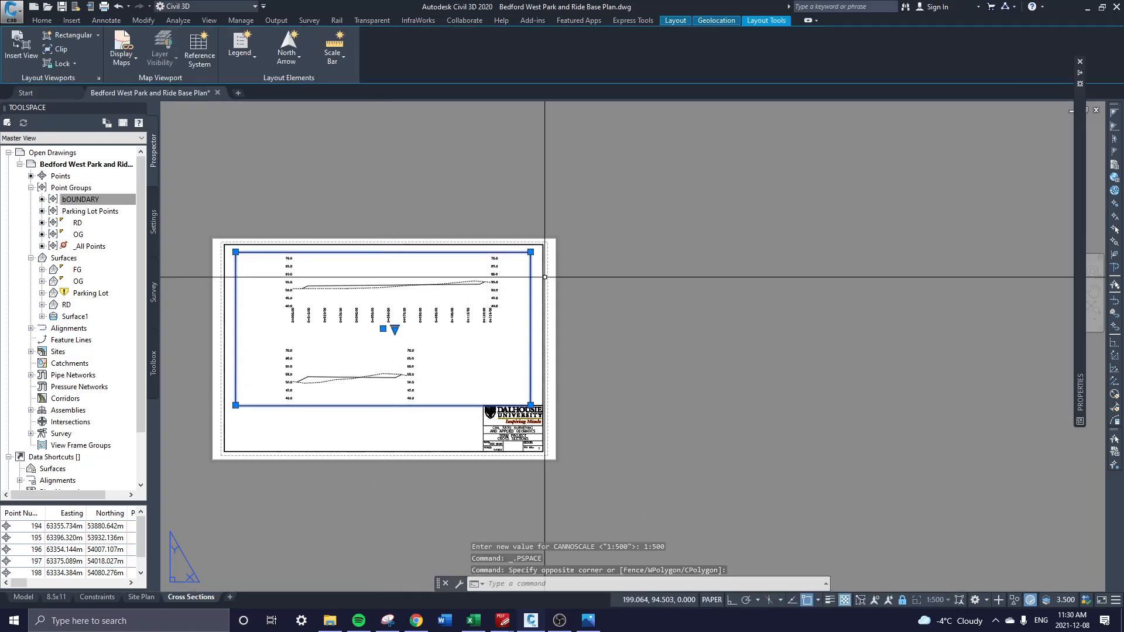
pyautogui.scroll(2, 561, 265)
pyautogui.scroll(-3, 497, 235)
pyautogui.scroll(3, 563, 318)
pyautogui.press('Escape')
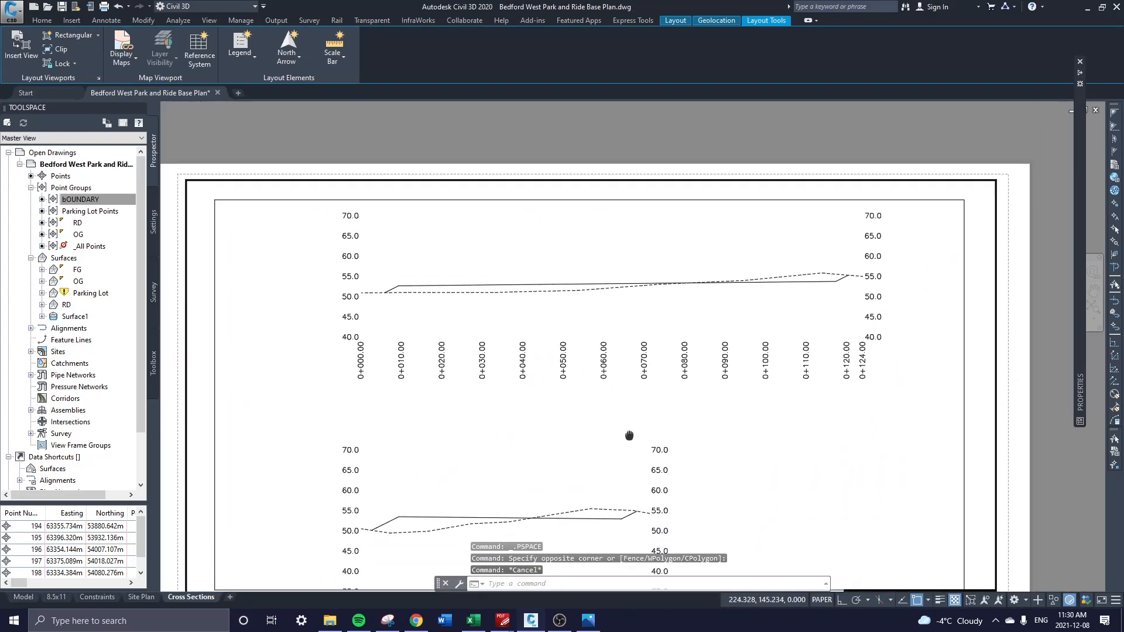
# - Activate model space inside the Cross Sections viewport at the upper cross section
pyautogui.scroll(4, 563, 318)
pyautogui.scroll(-2, 556, 316)
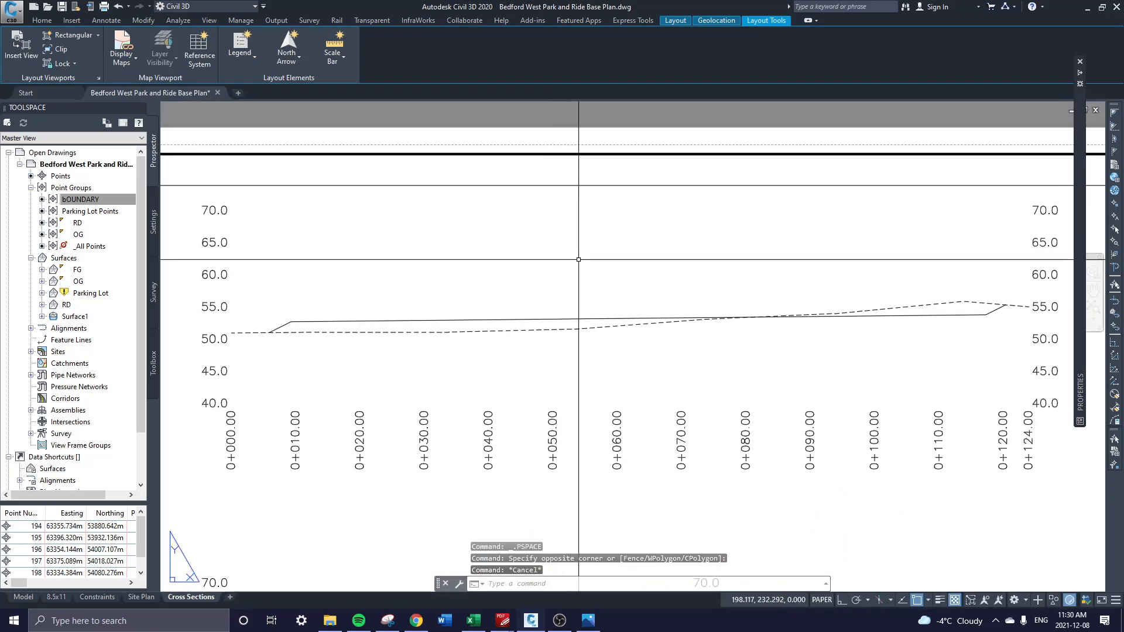
pyautogui.doubleClick(554, 267)
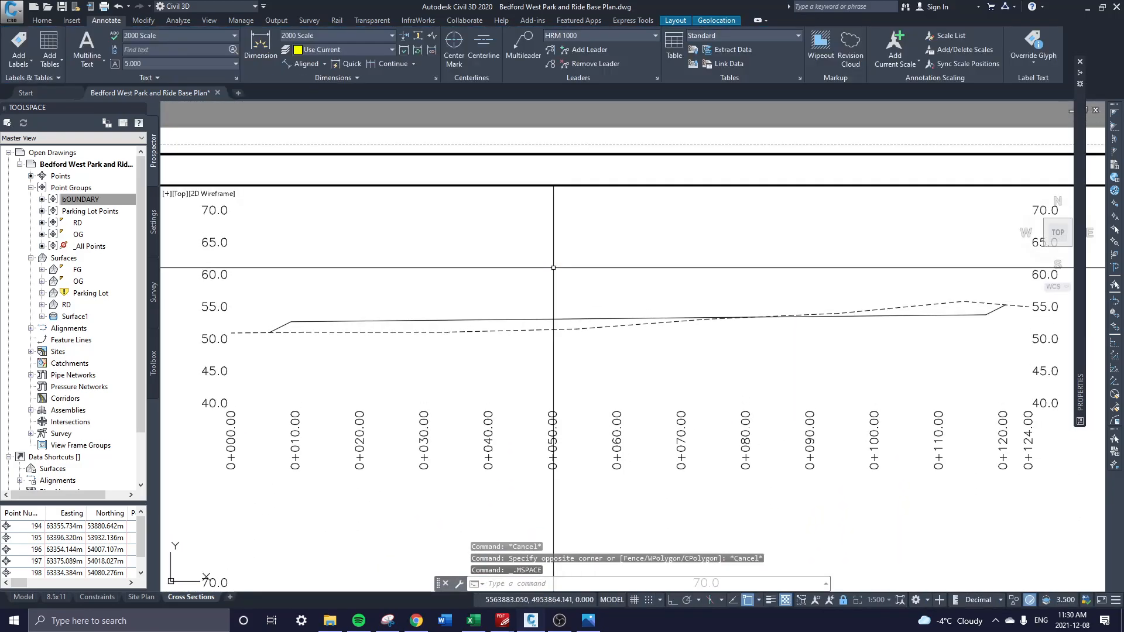
pyautogui.click(526, 319)
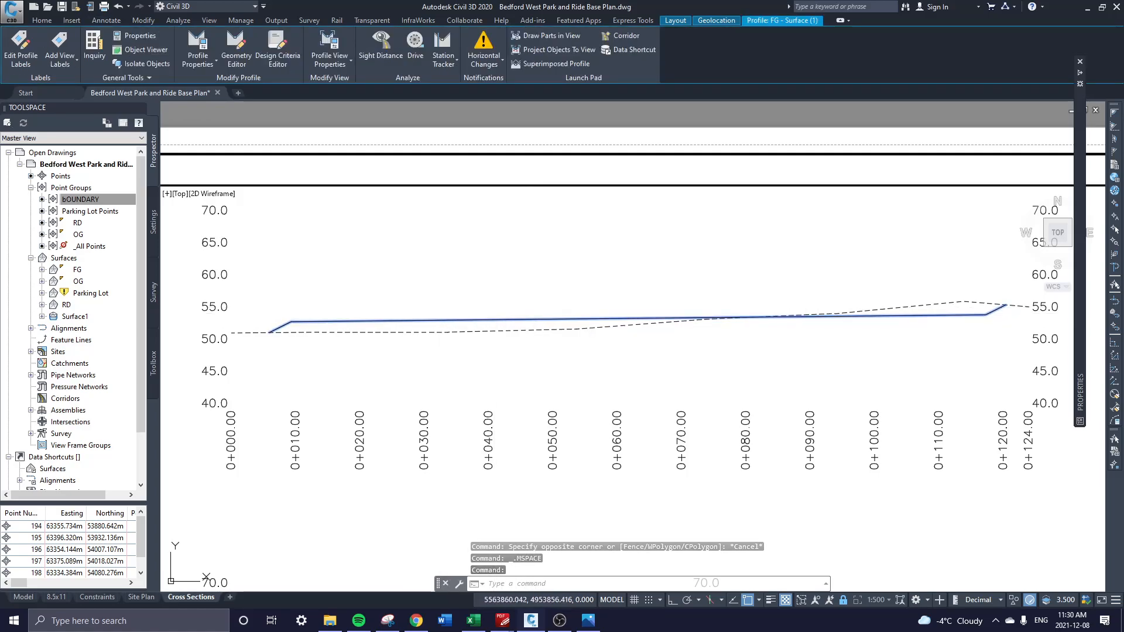
pyautogui.press('Escape')
pyautogui.click(405, 321)
pyautogui.rightClick(406, 321)
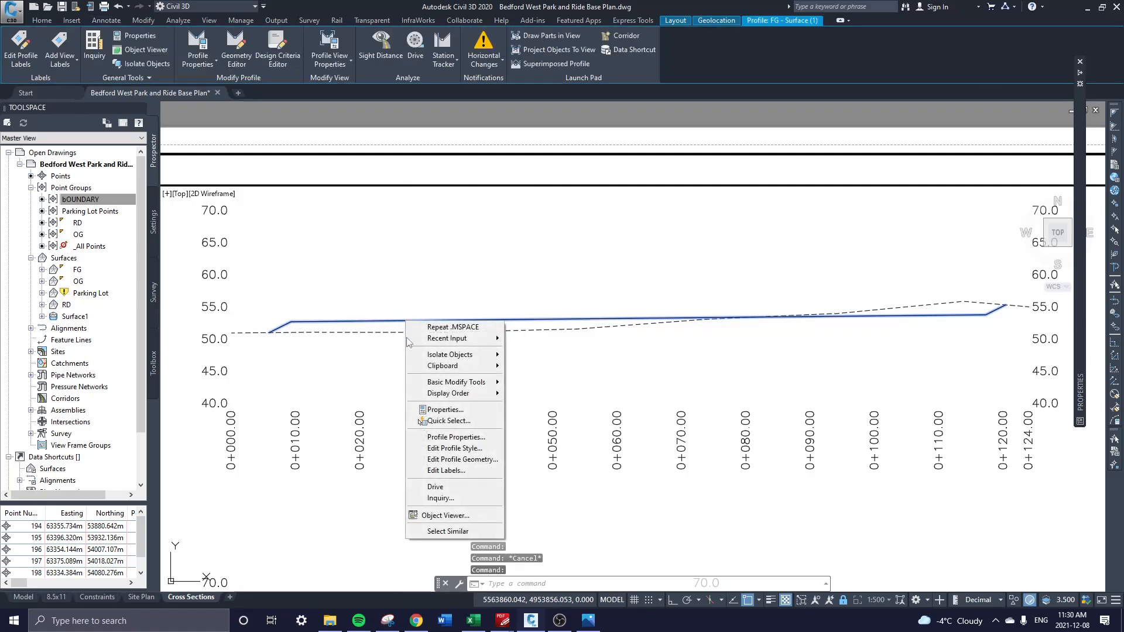
pyautogui.click(454, 472)
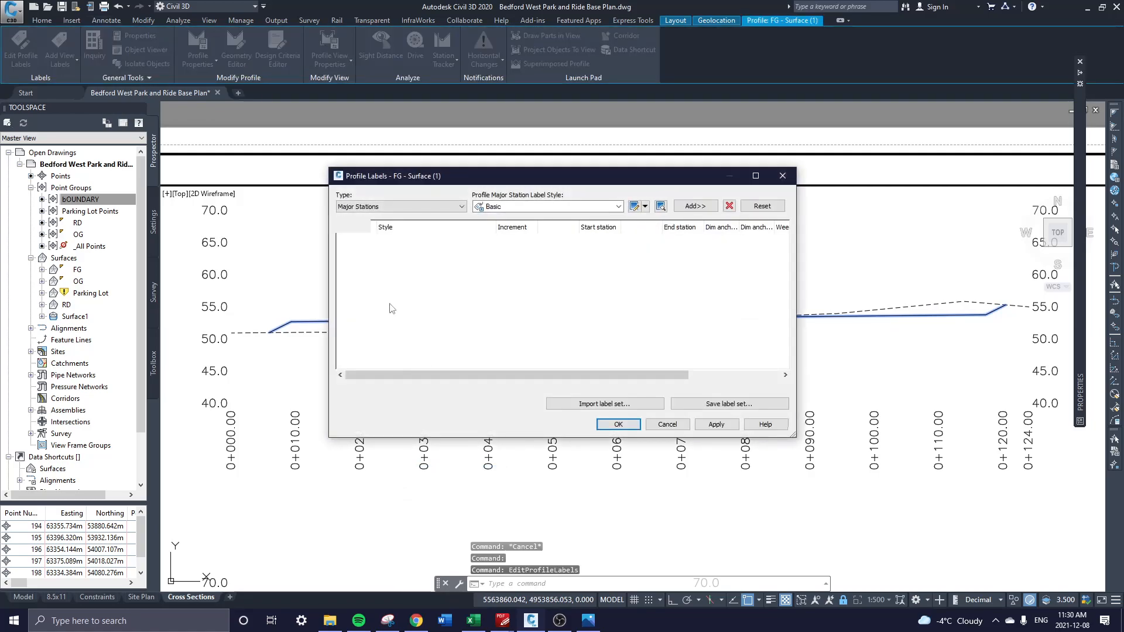
pyautogui.press('Escape')
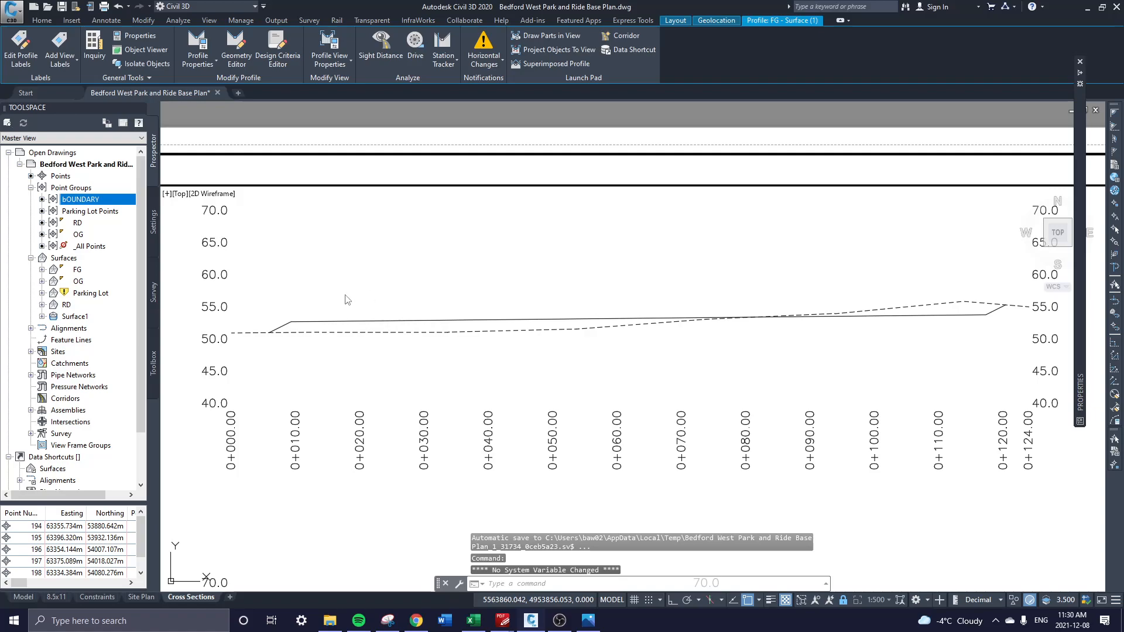
pyautogui.press('Escape')
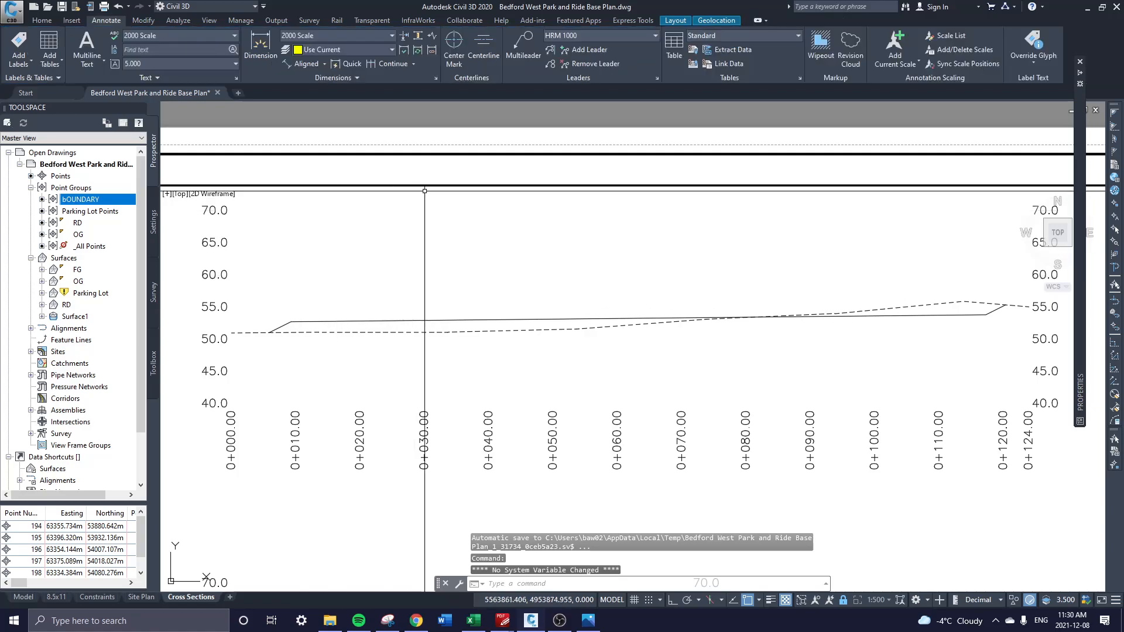
# - Add Lines labels in the HRM PROPOSED LINES style to the FG surface profile in the upper cross section
pyautogui.click(493, 320)
pyautogui.rightClick(573, 495)
pyautogui.click(635, 418)
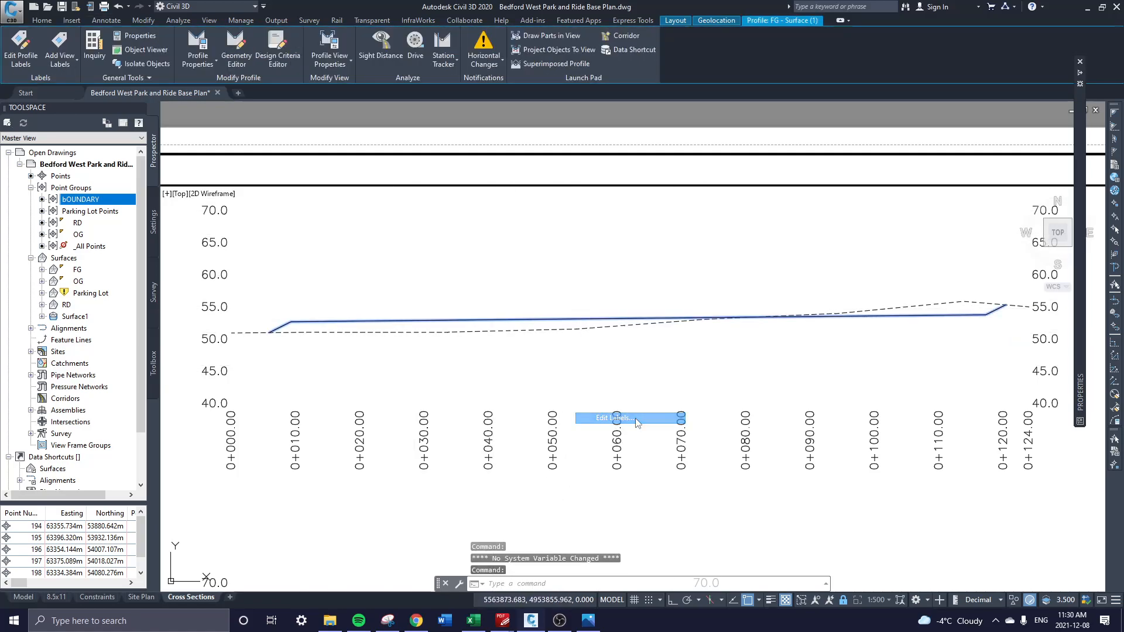
pyautogui.click(393, 204)
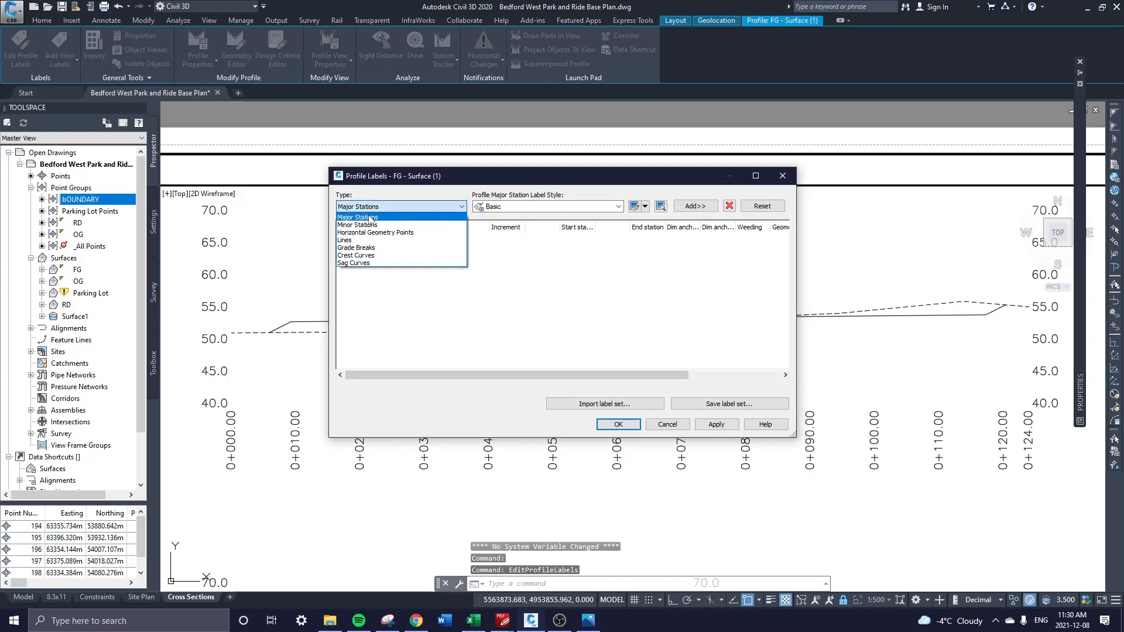
pyautogui.click(354, 241)
pyautogui.click(489, 206)
pyautogui.click(493, 229)
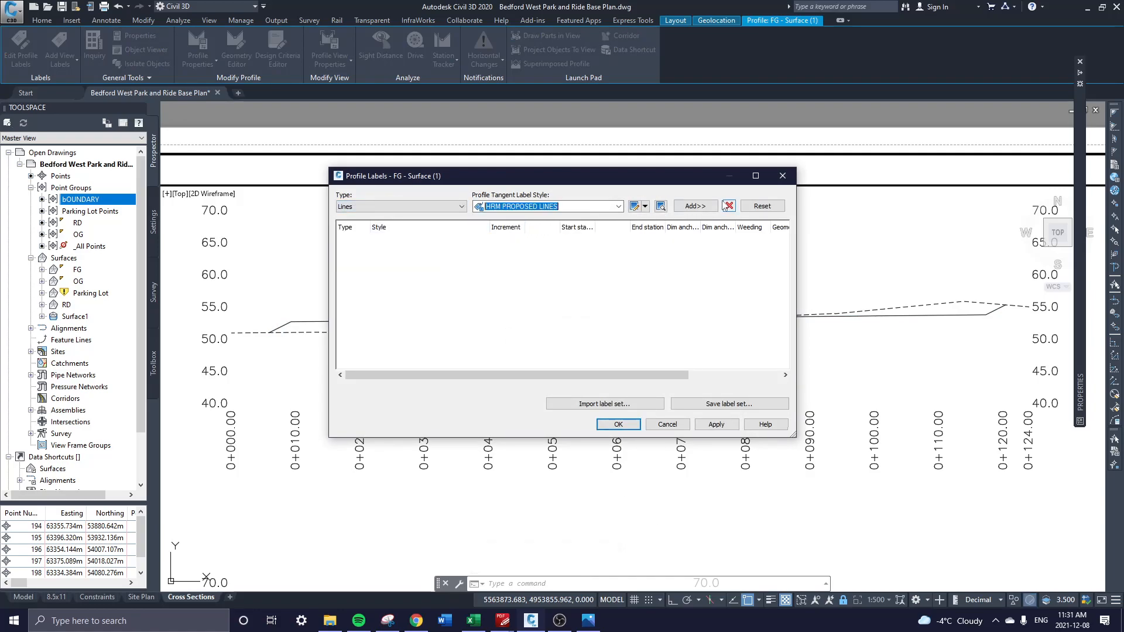
pyautogui.click(705, 209)
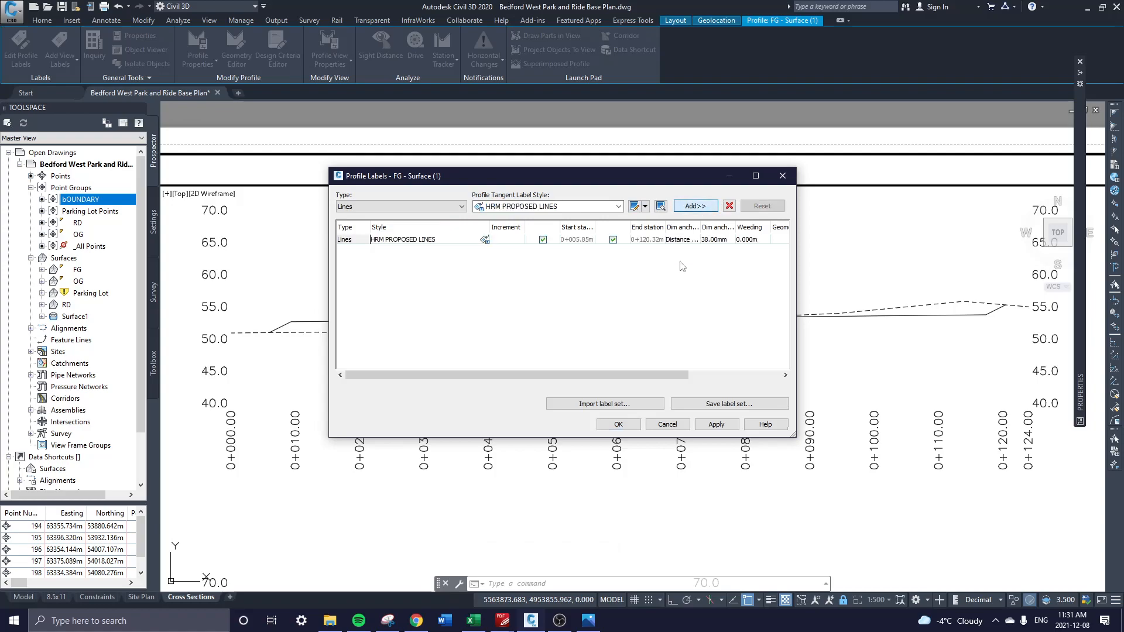
pyautogui.click(715, 425)
pyautogui.click(620, 425)
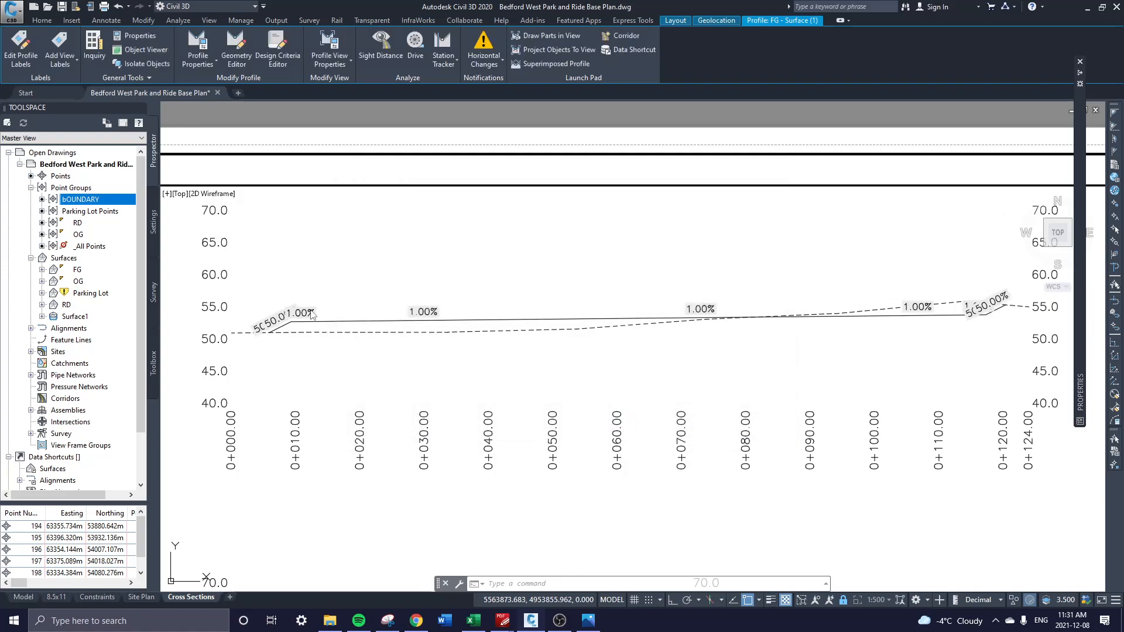
# - Label the lower cross section's FG surface profile with Lines labels in the HRM PROPOSED LINES style
pyautogui.scroll(-3, 704, 330)
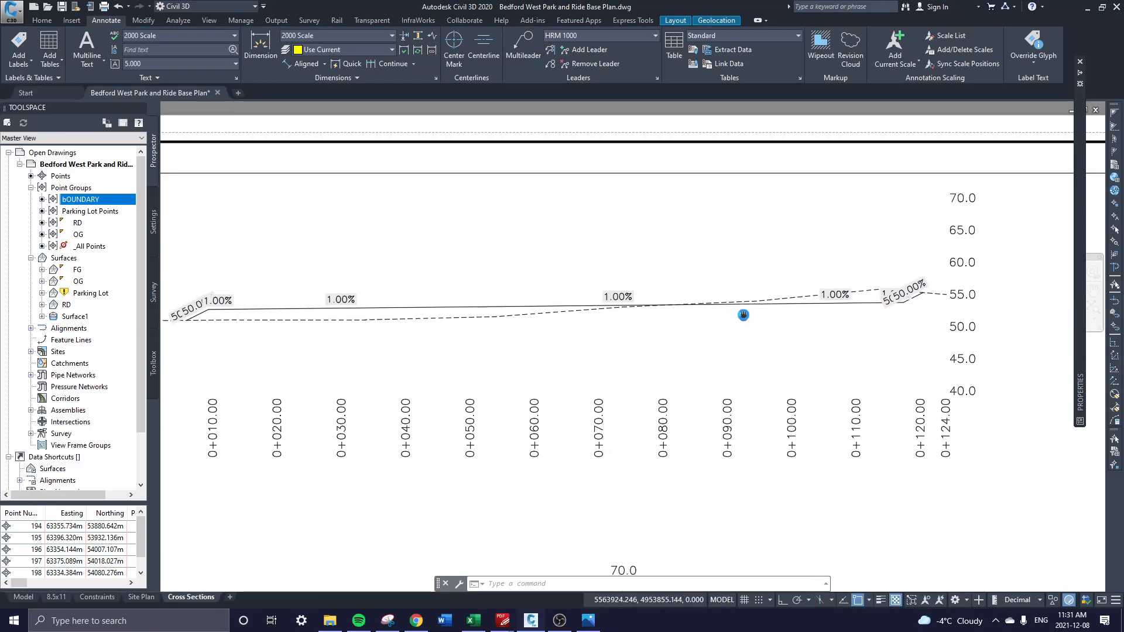
pyautogui.scroll(3, 470, 503)
pyautogui.click(416, 487)
pyautogui.rightClick(398, 450)
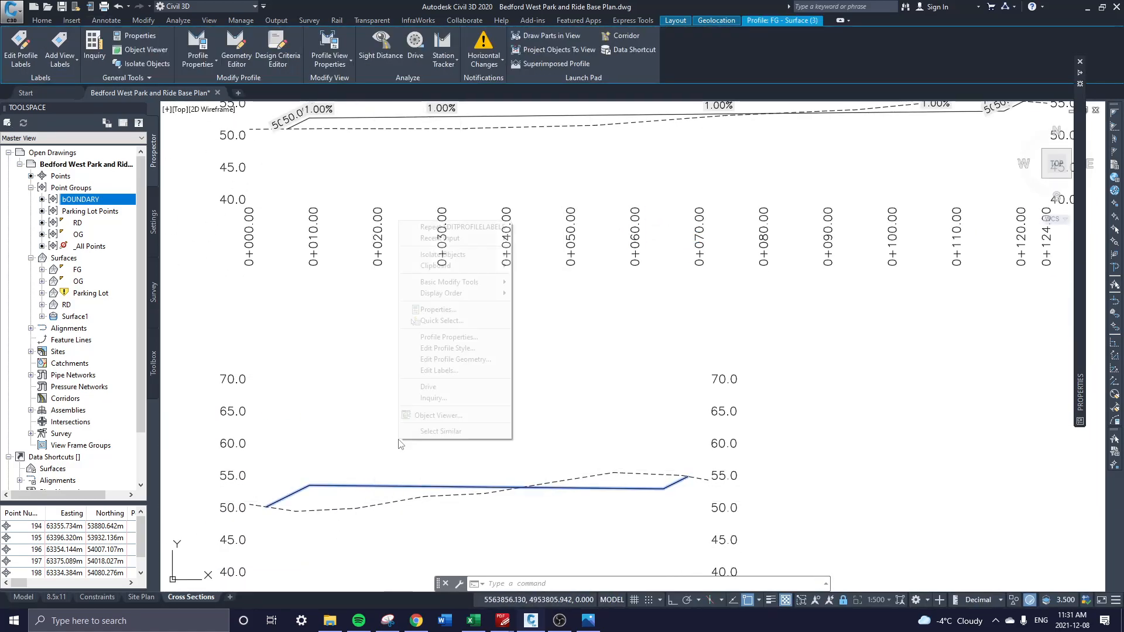
pyautogui.click(473, 371)
pyautogui.click(403, 207)
pyautogui.click(375, 241)
pyautogui.click(618, 207)
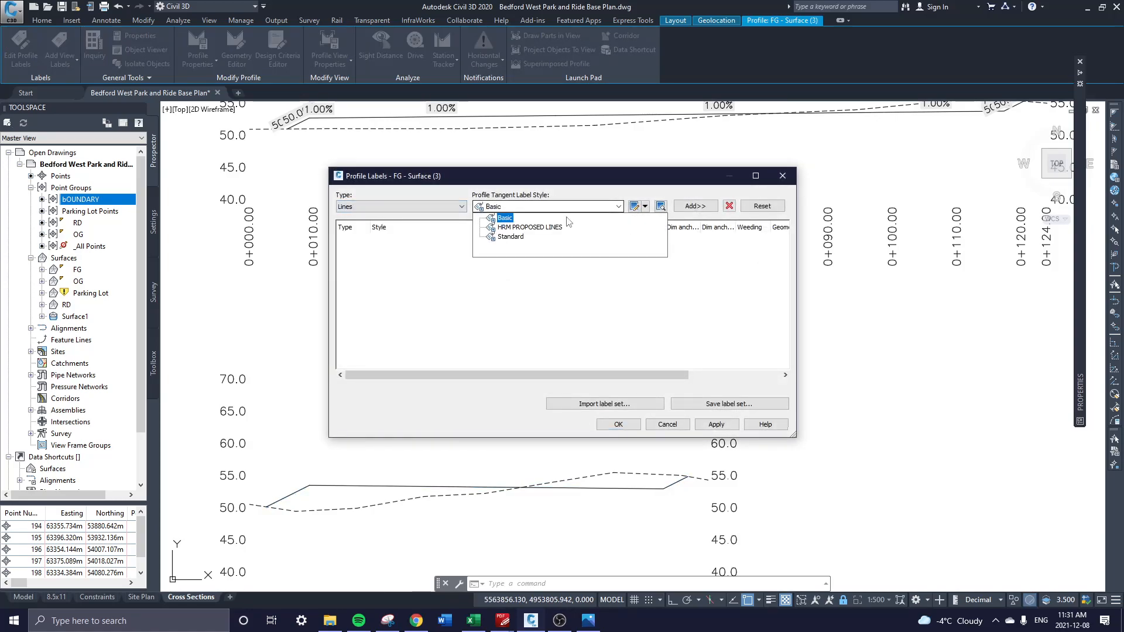
pyautogui.click(515, 225)
pyautogui.click(696, 206)
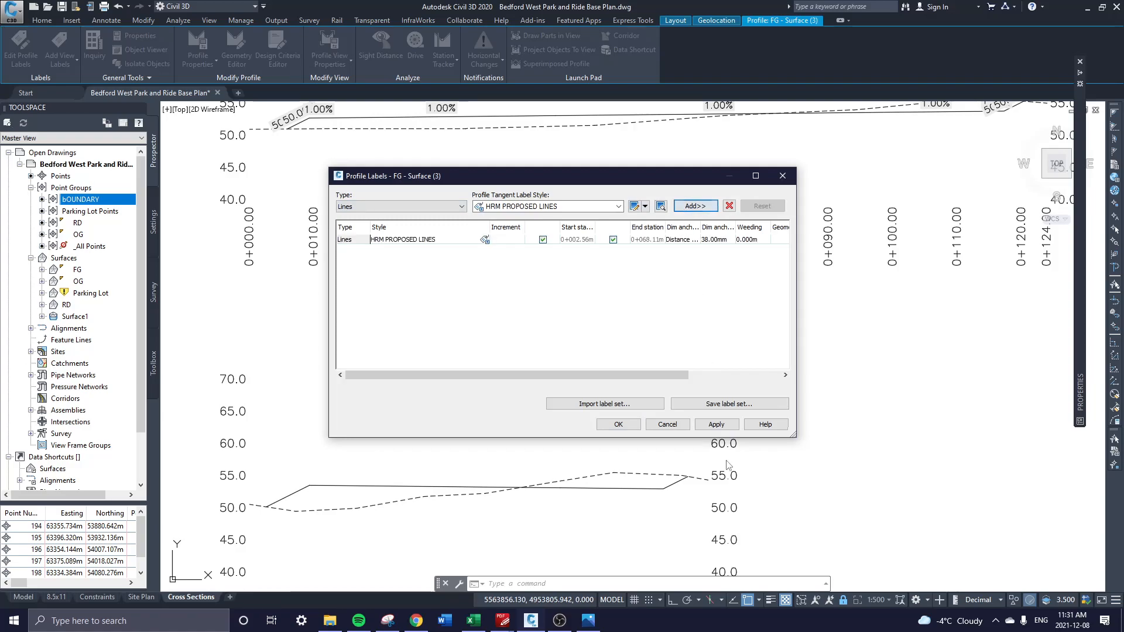
pyautogui.click(716, 425)
pyautogui.click(619, 424)
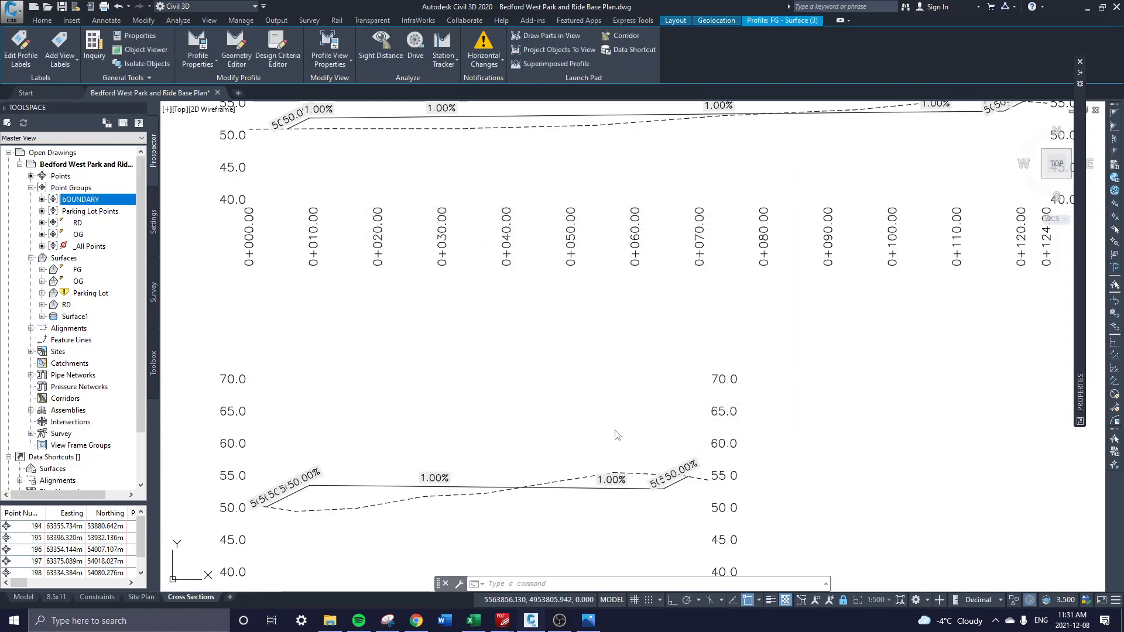
pyautogui.press('Escape')
# - Check the slope labels on the lower cross section and return to paper space on the Cross Sections layout
pyautogui.scroll(3, 647, 481)
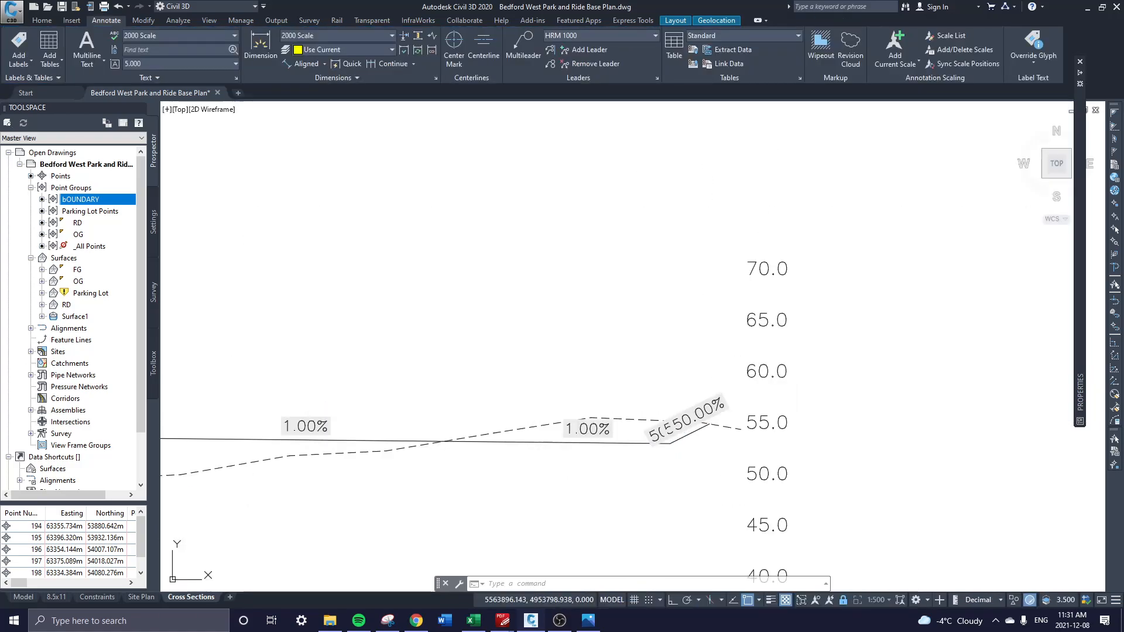
pyautogui.scroll(-6, 692, 411)
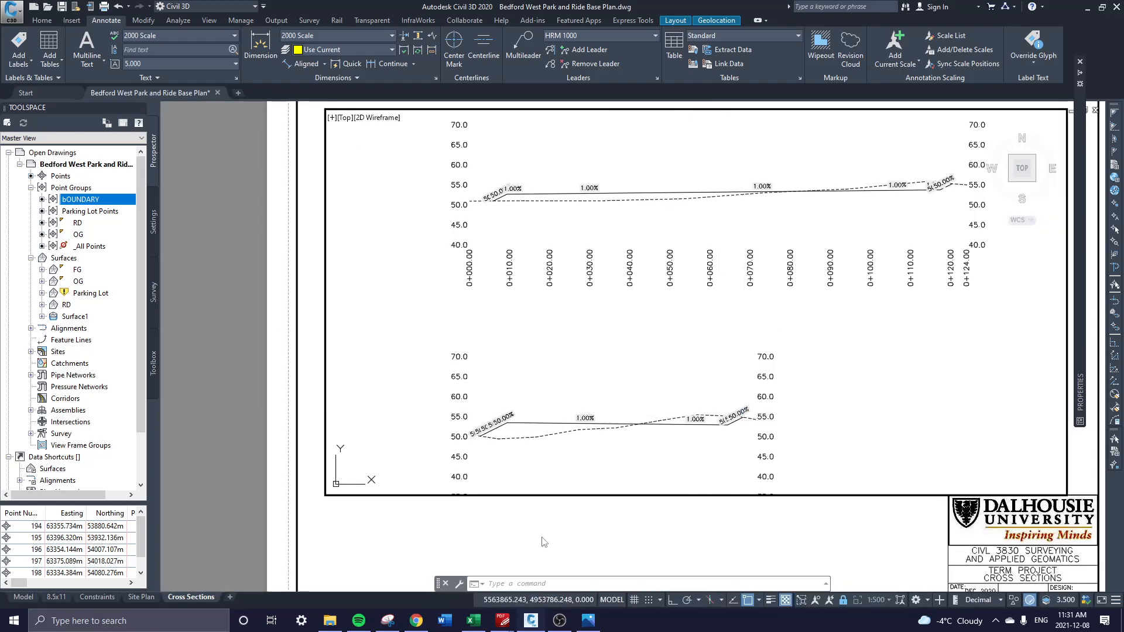
pyautogui.doubleClick(542, 537)
pyautogui.scroll(-4, 577, 398)
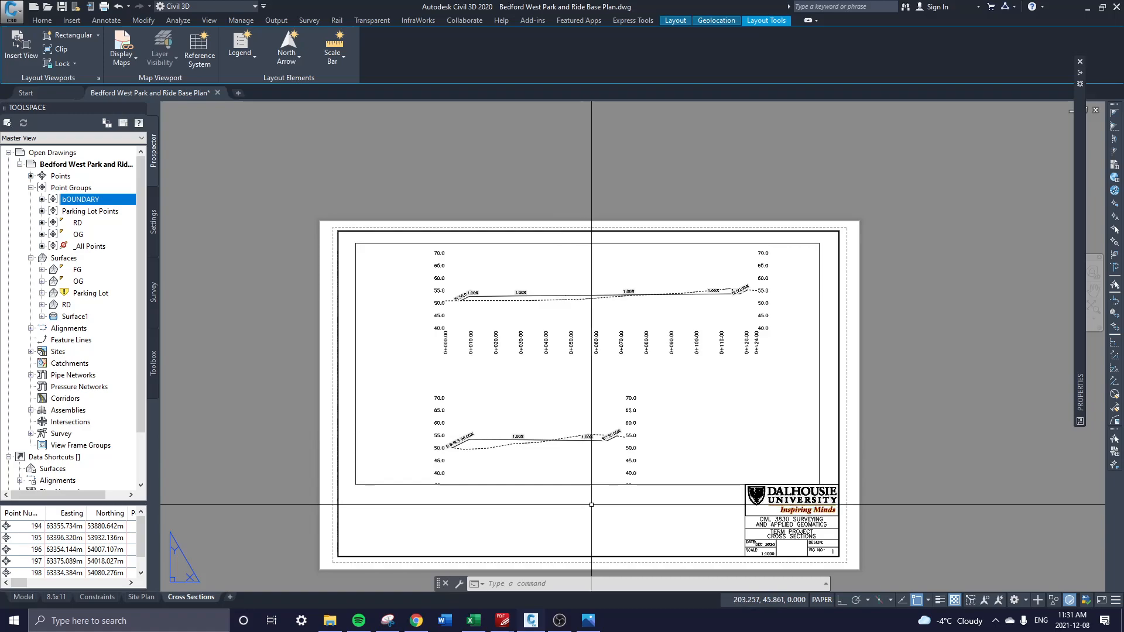
pyautogui.moveTo(745, 438); pyautogui.dragTo(732, 381, button='middle')
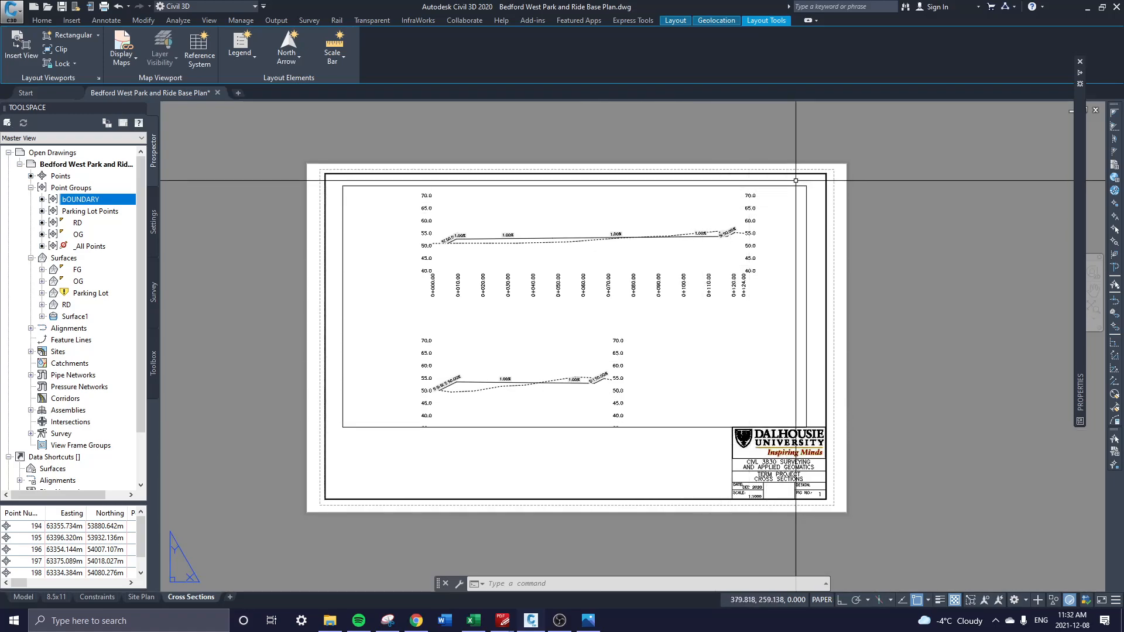
pyautogui.moveTo(585, 187); pyautogui.dragTo(589, 223, button='middle')
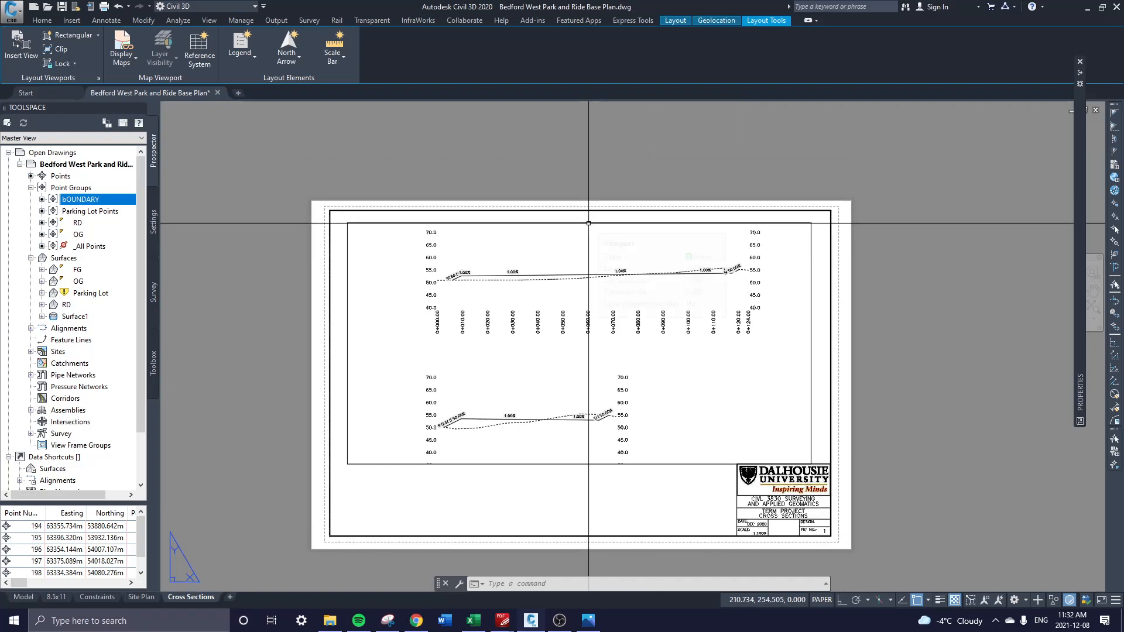
pyautogui.click(612, 216)
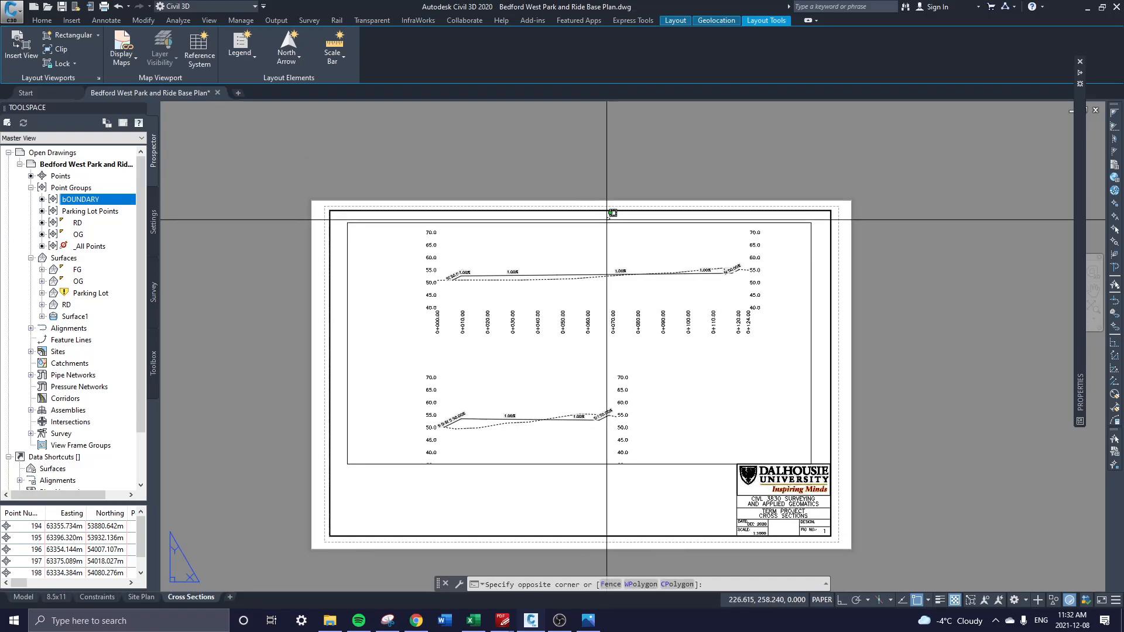
pyautogui.press('Escape')
pyautogui.moveTo(677, 431); pyautogui.dragTo(628, 412, button='middle')
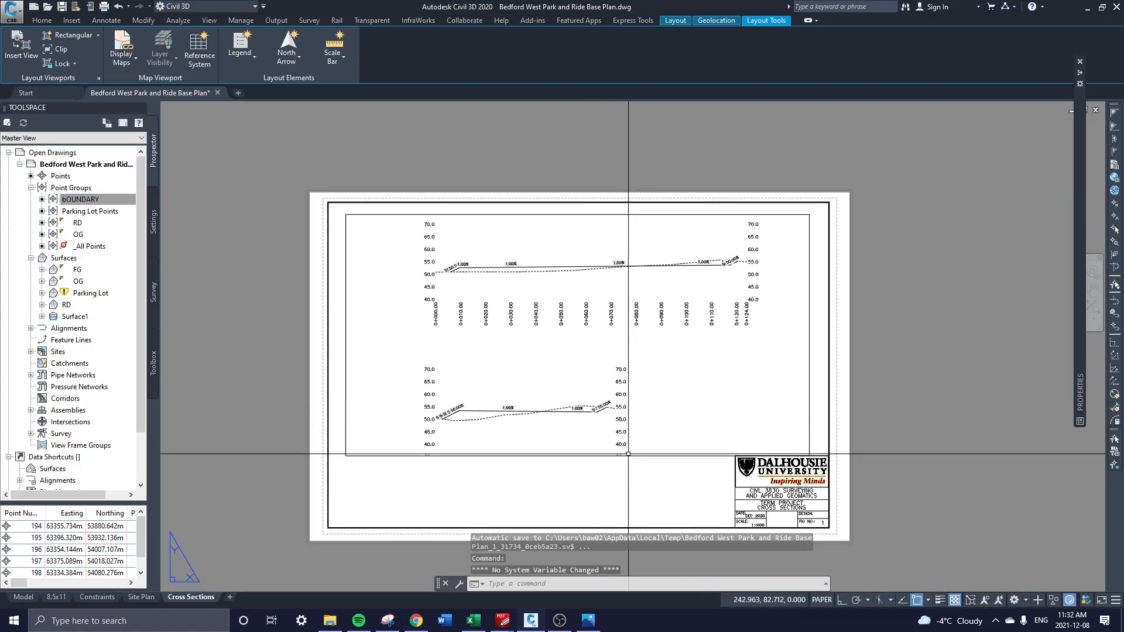
pyautogui.click(677, 467)
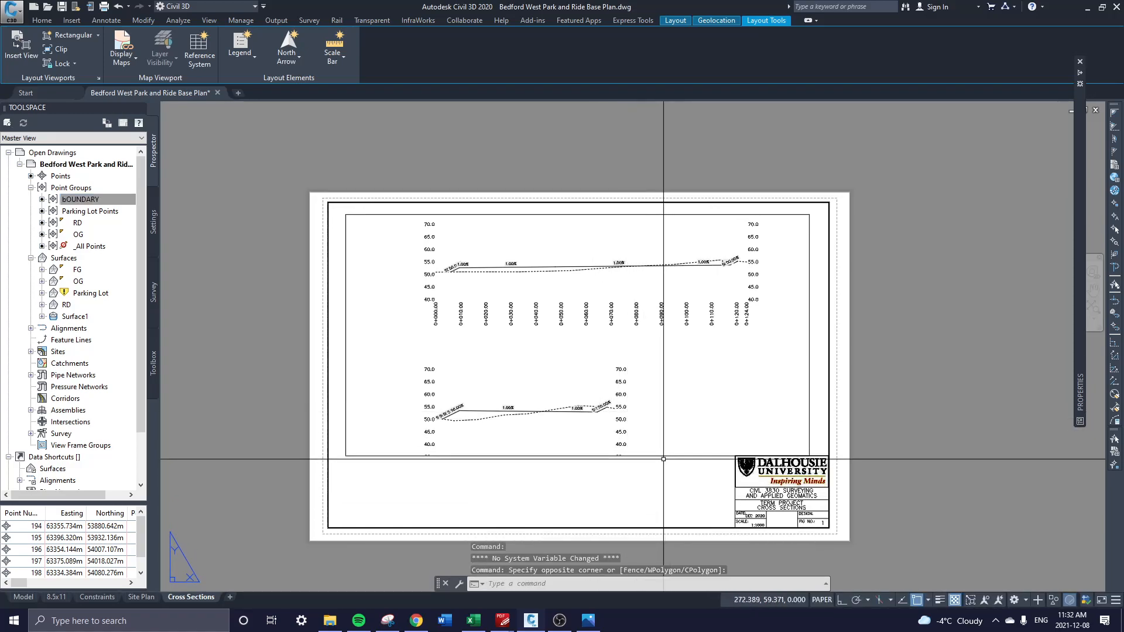
pyautogui.press('Escape')
pyautogui.moveTo(673, 492)
pyautogui.mouseDown(button='middle')
pyautogui.moveTo(737, 480)
pyautogui.moveTo(694, 497)
pyautogui.mouseUp(button='middle')
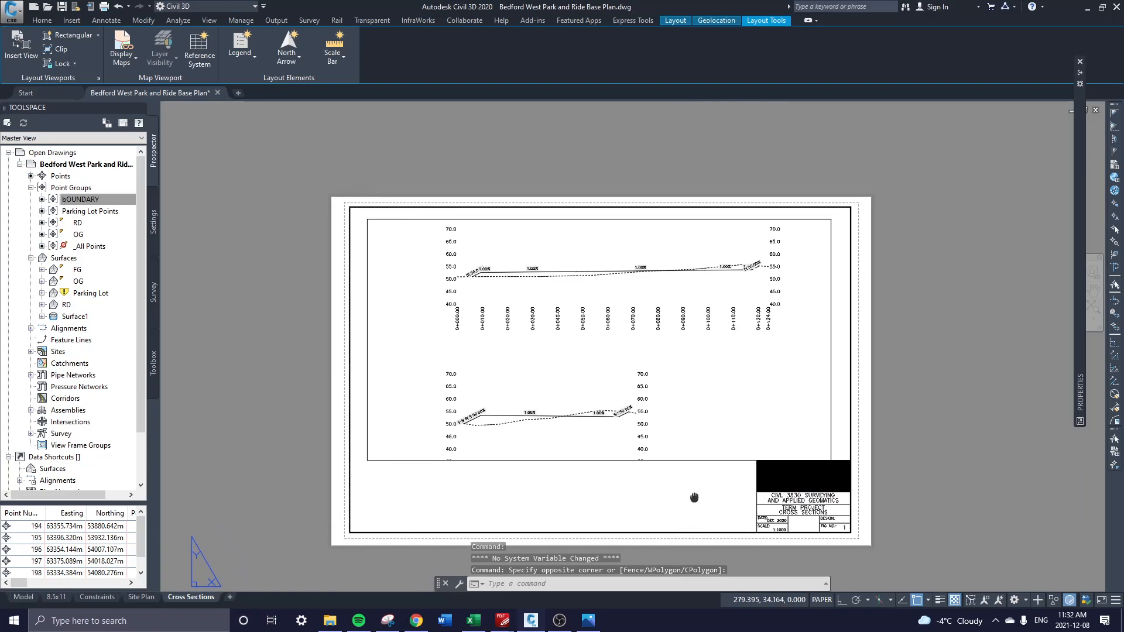